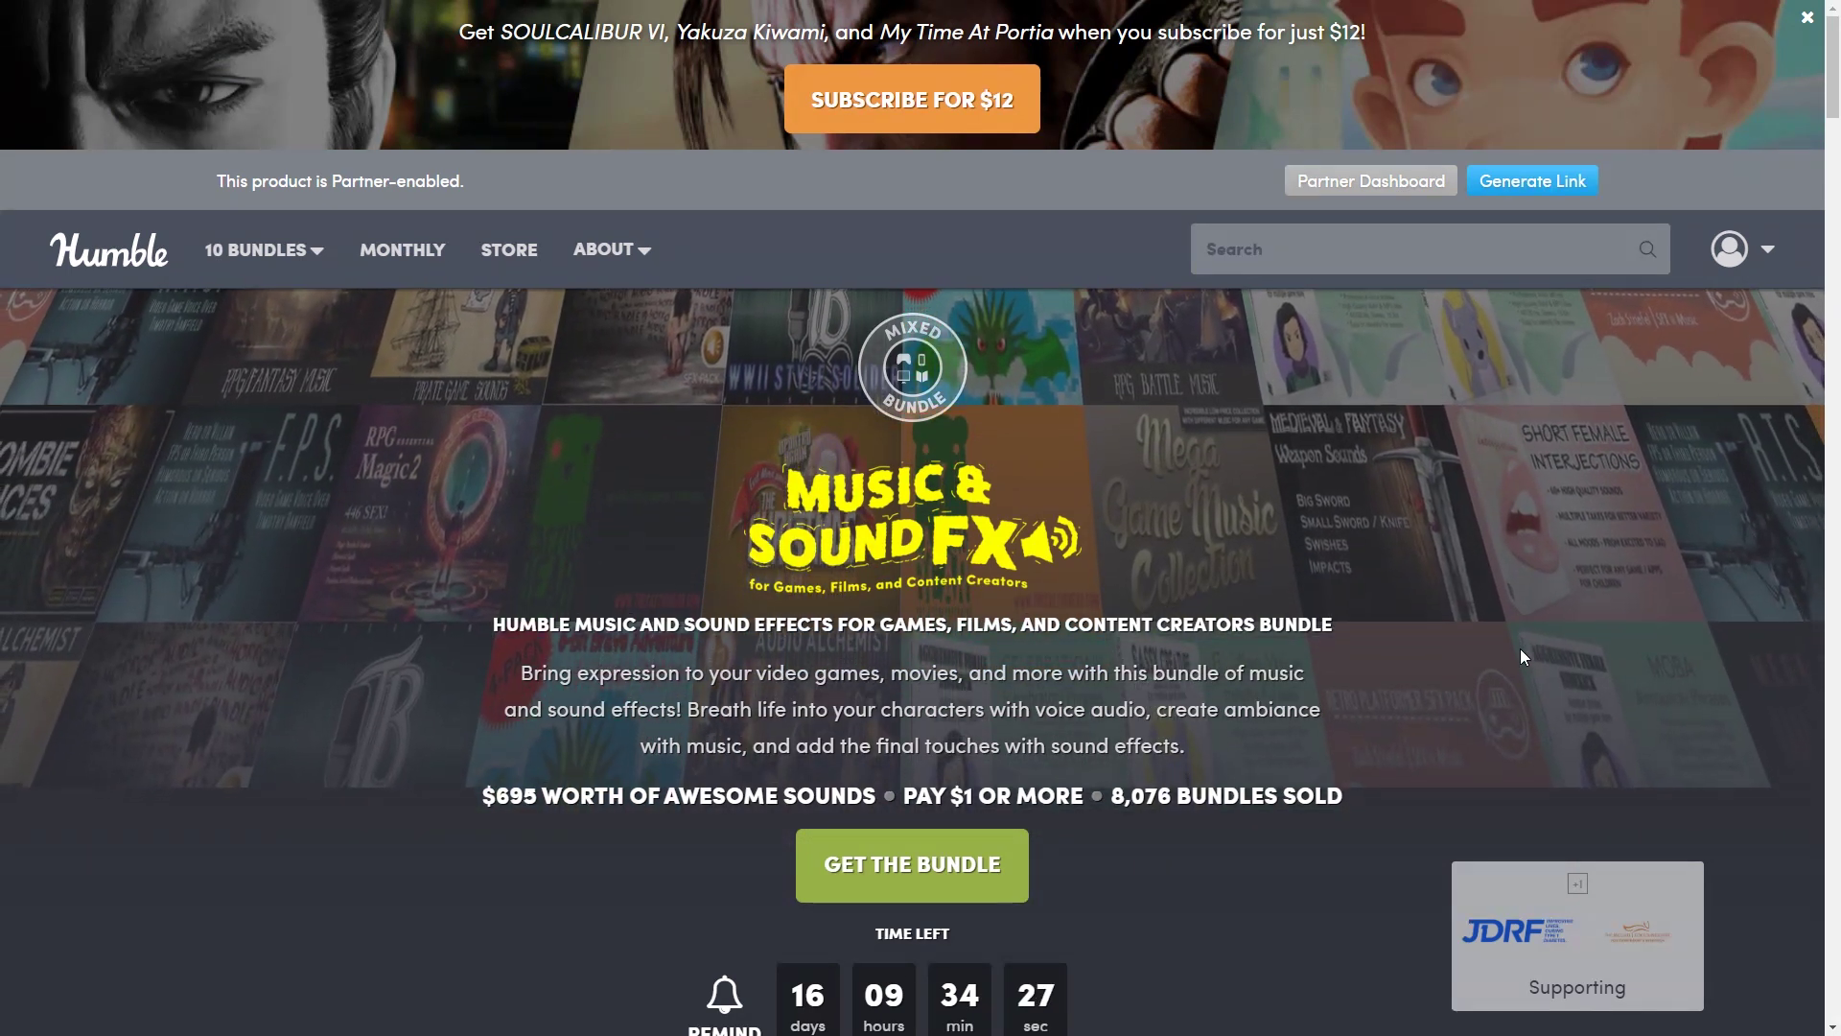
- Scroll past the Pay $1+ and $18.91+ tiers to the $25+ Gun Sound Pack and RPG Magic SFX Pack 2
scroll(1521, 650, down, 3)
scroll(1347, 623, down, 1)
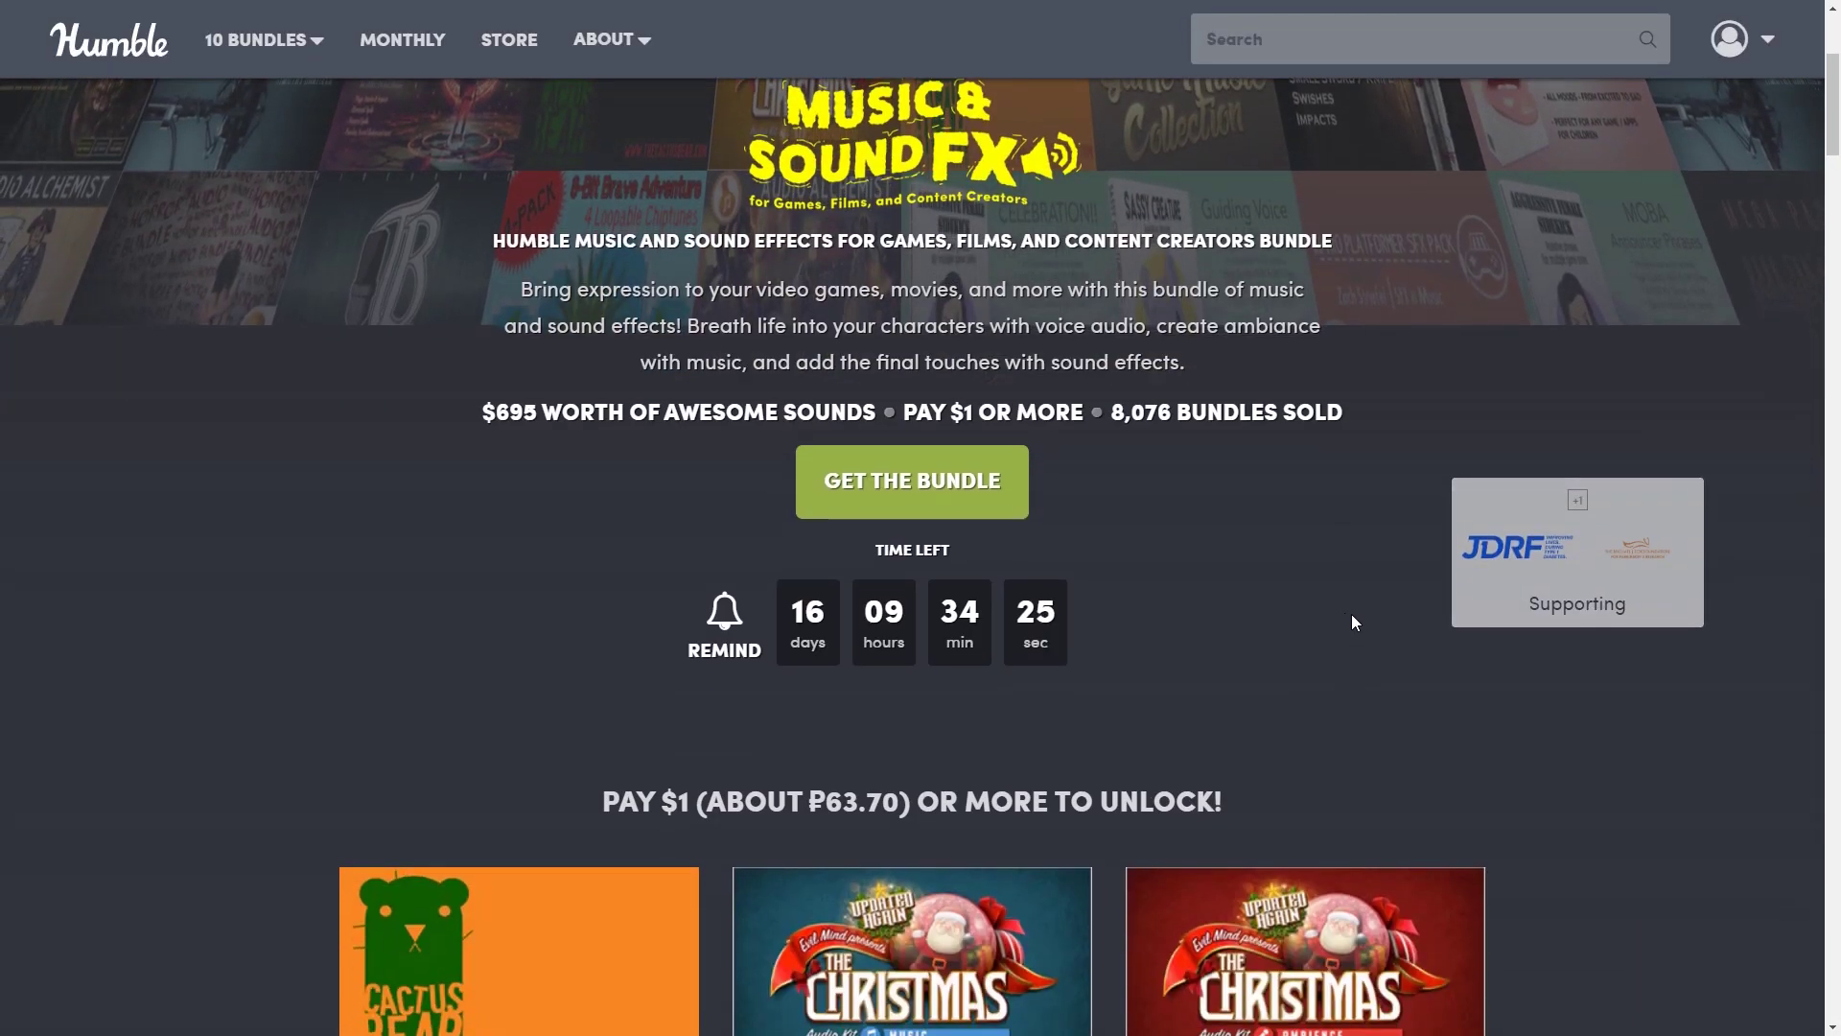
scroll(1355, 609, down, 3)
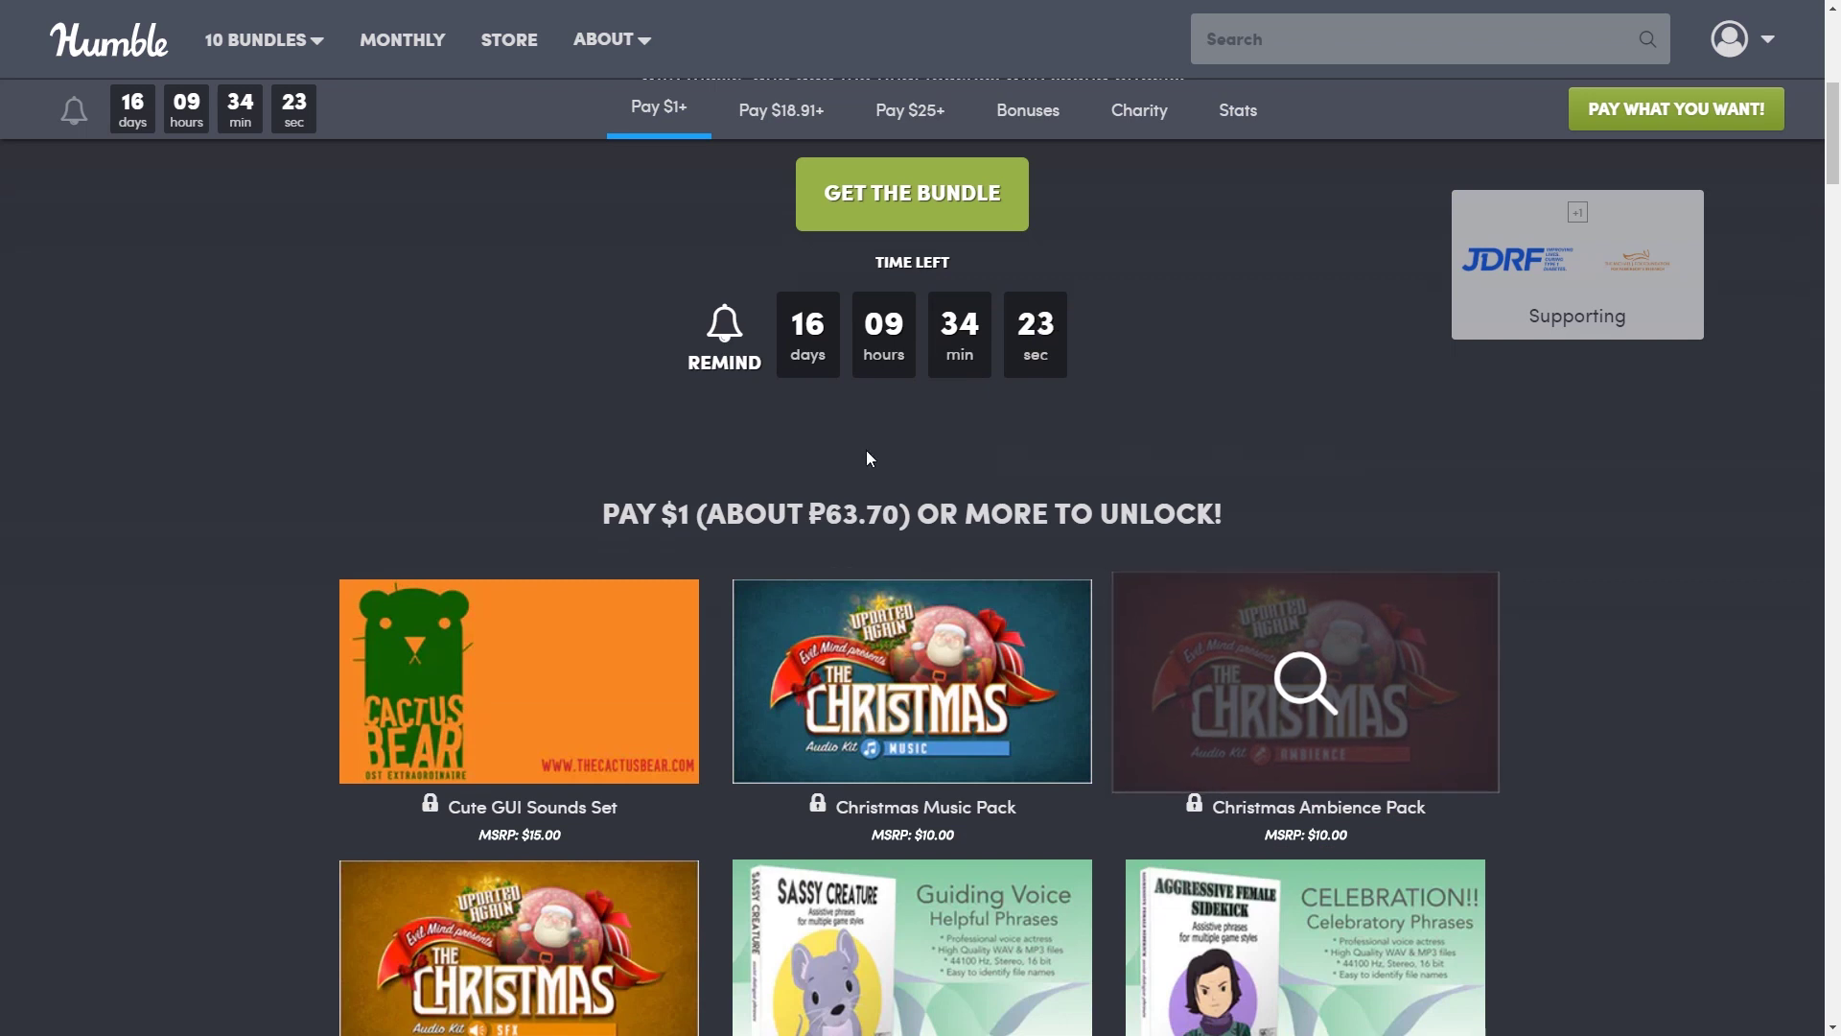
scroll(1487, 613, down, 3)
scroll(515, 575, down, 4)
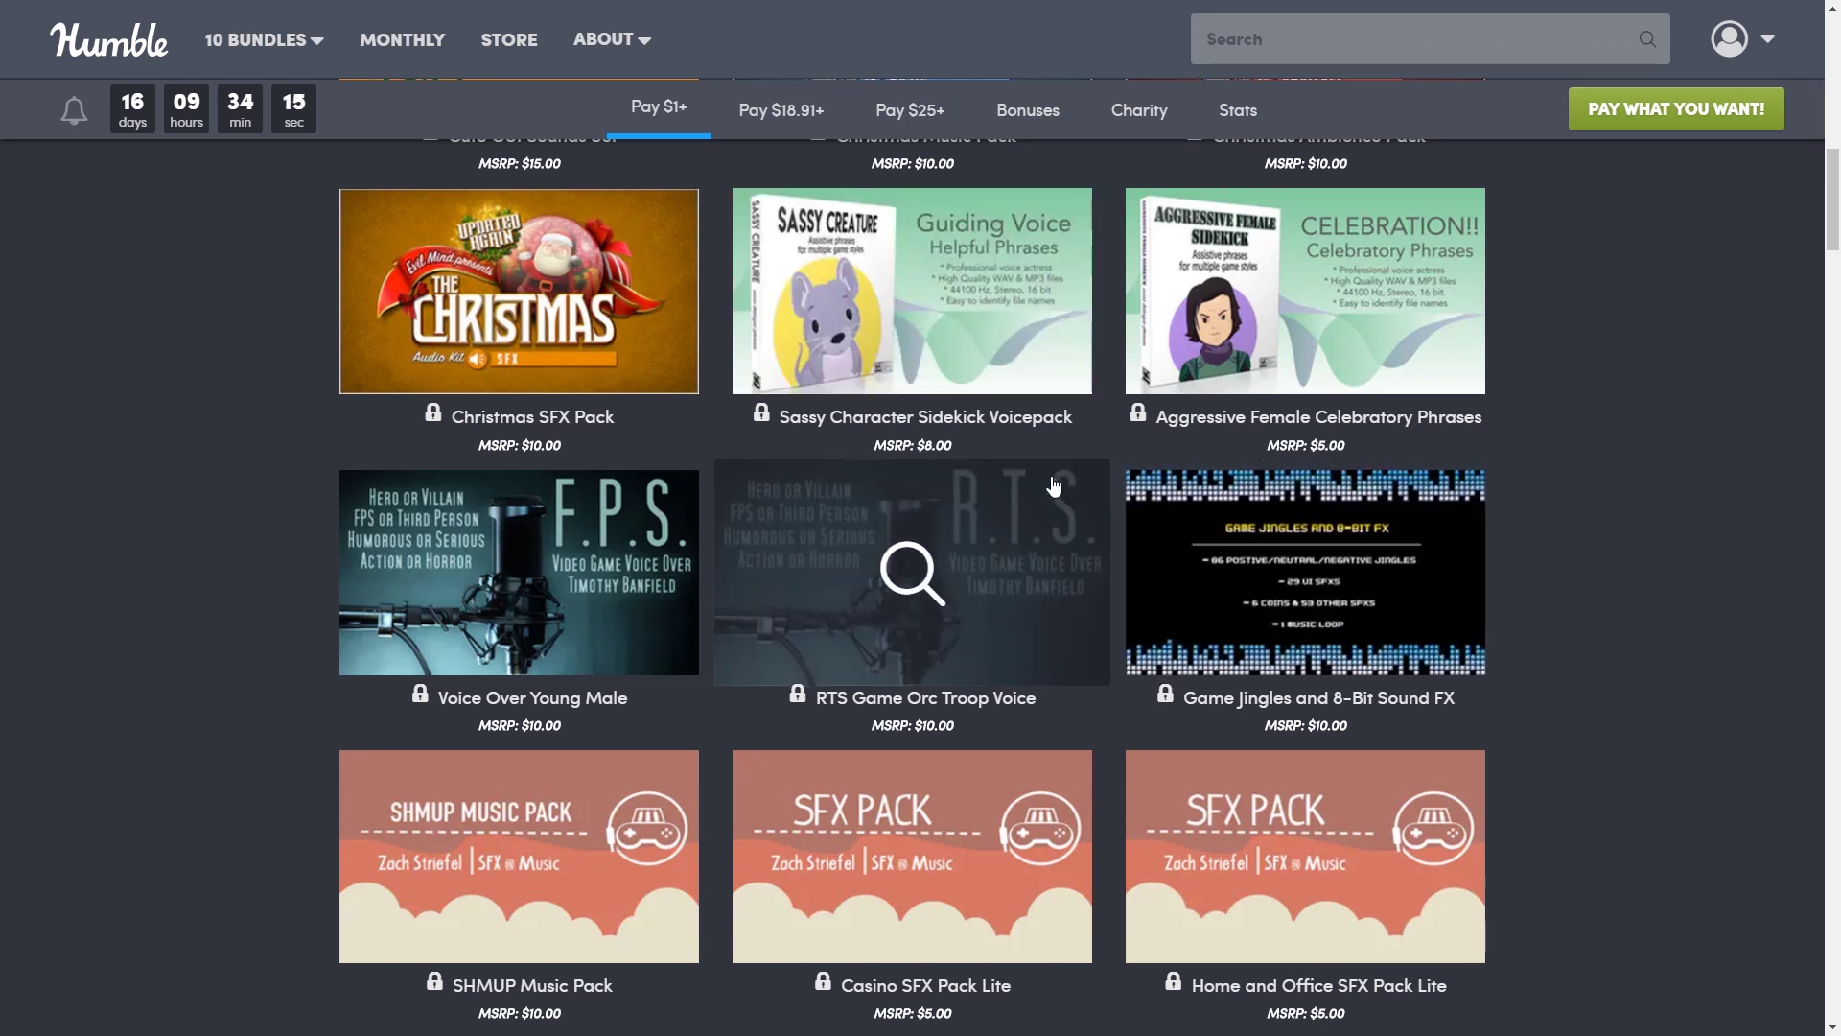
scroll(1444, 569, down, 2)
scroll(1440, 568, down, 5)
scroll(1356, 594, down, 2)
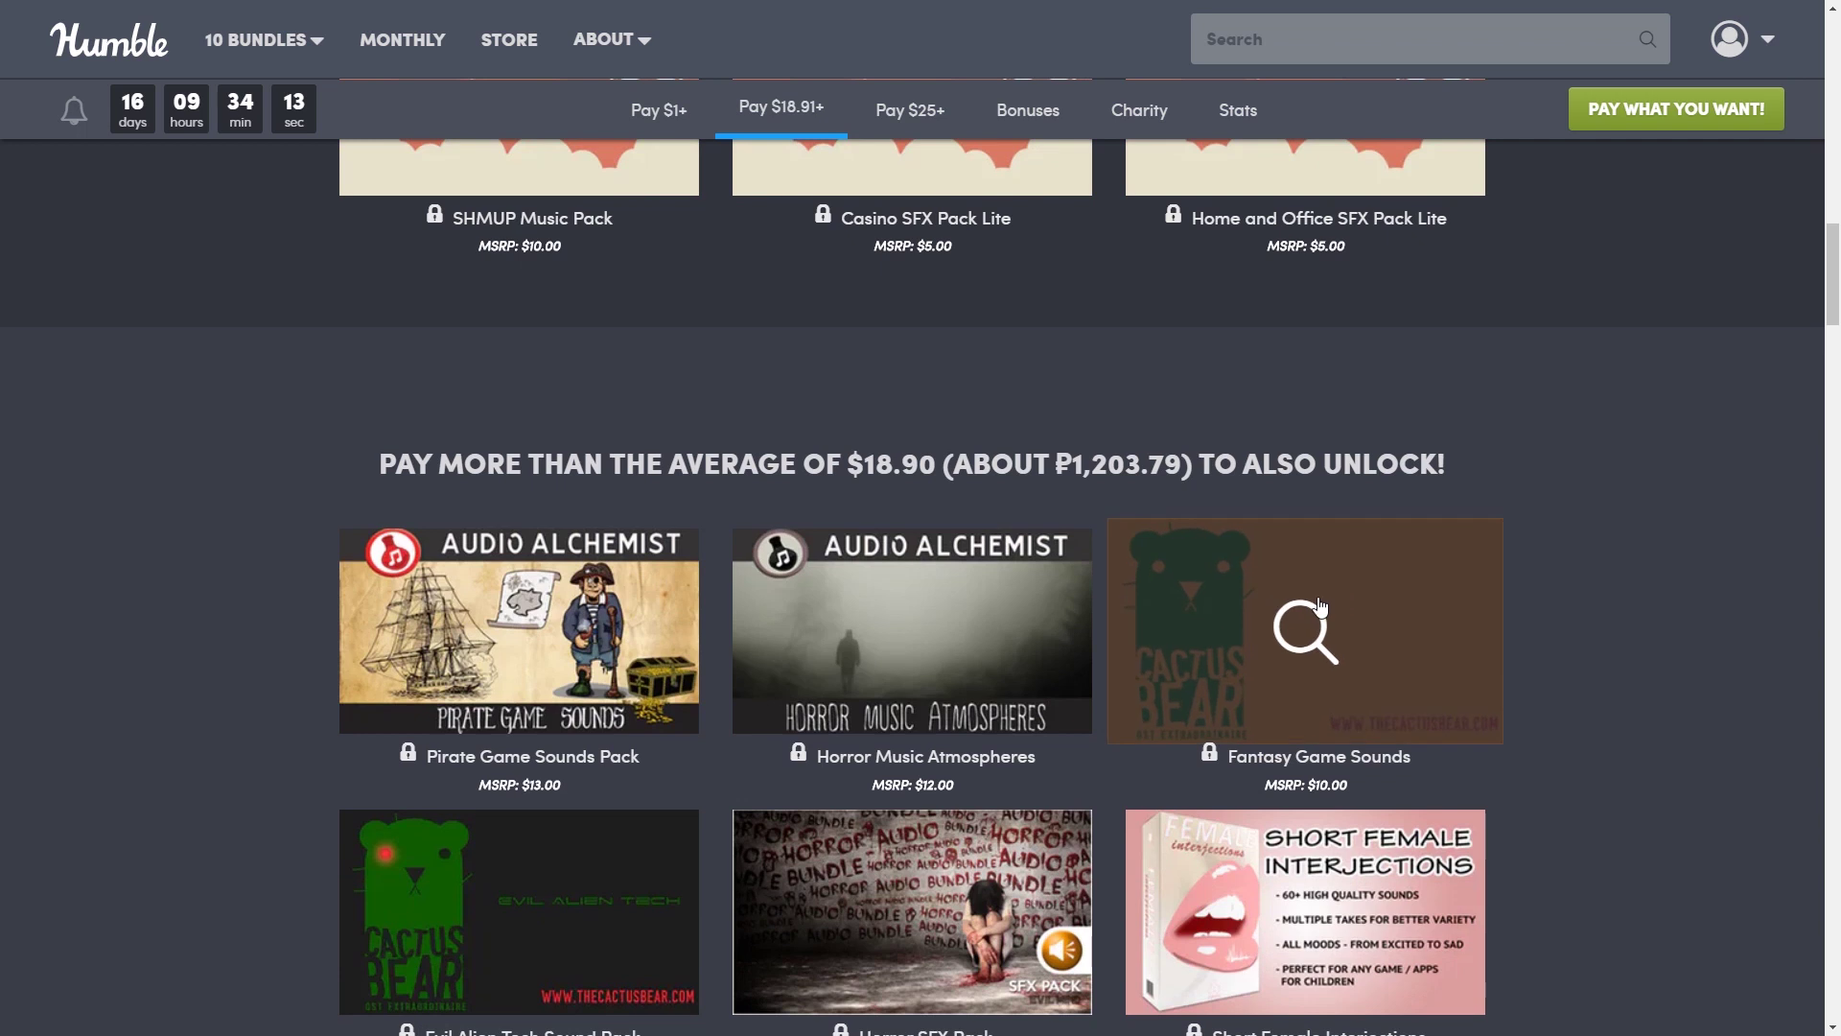
scroll(1032, 658, down, 4)
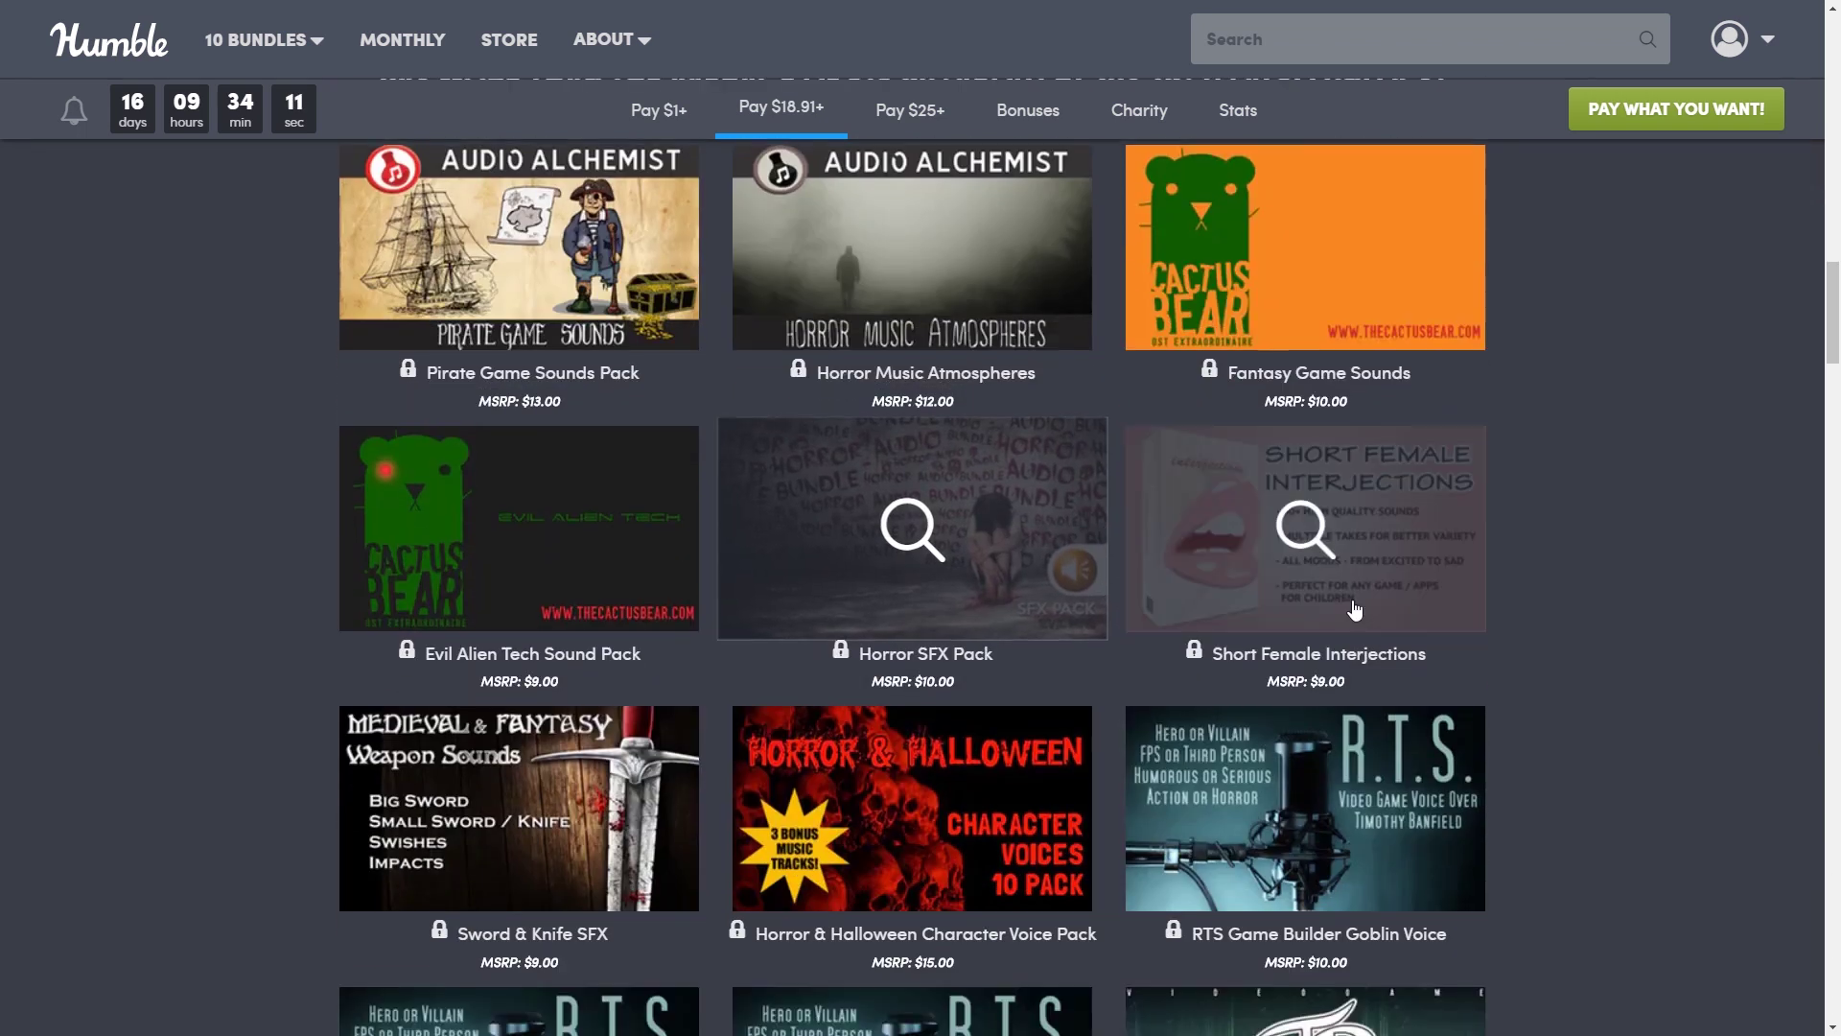
scroll(1268, 567, down, 2)
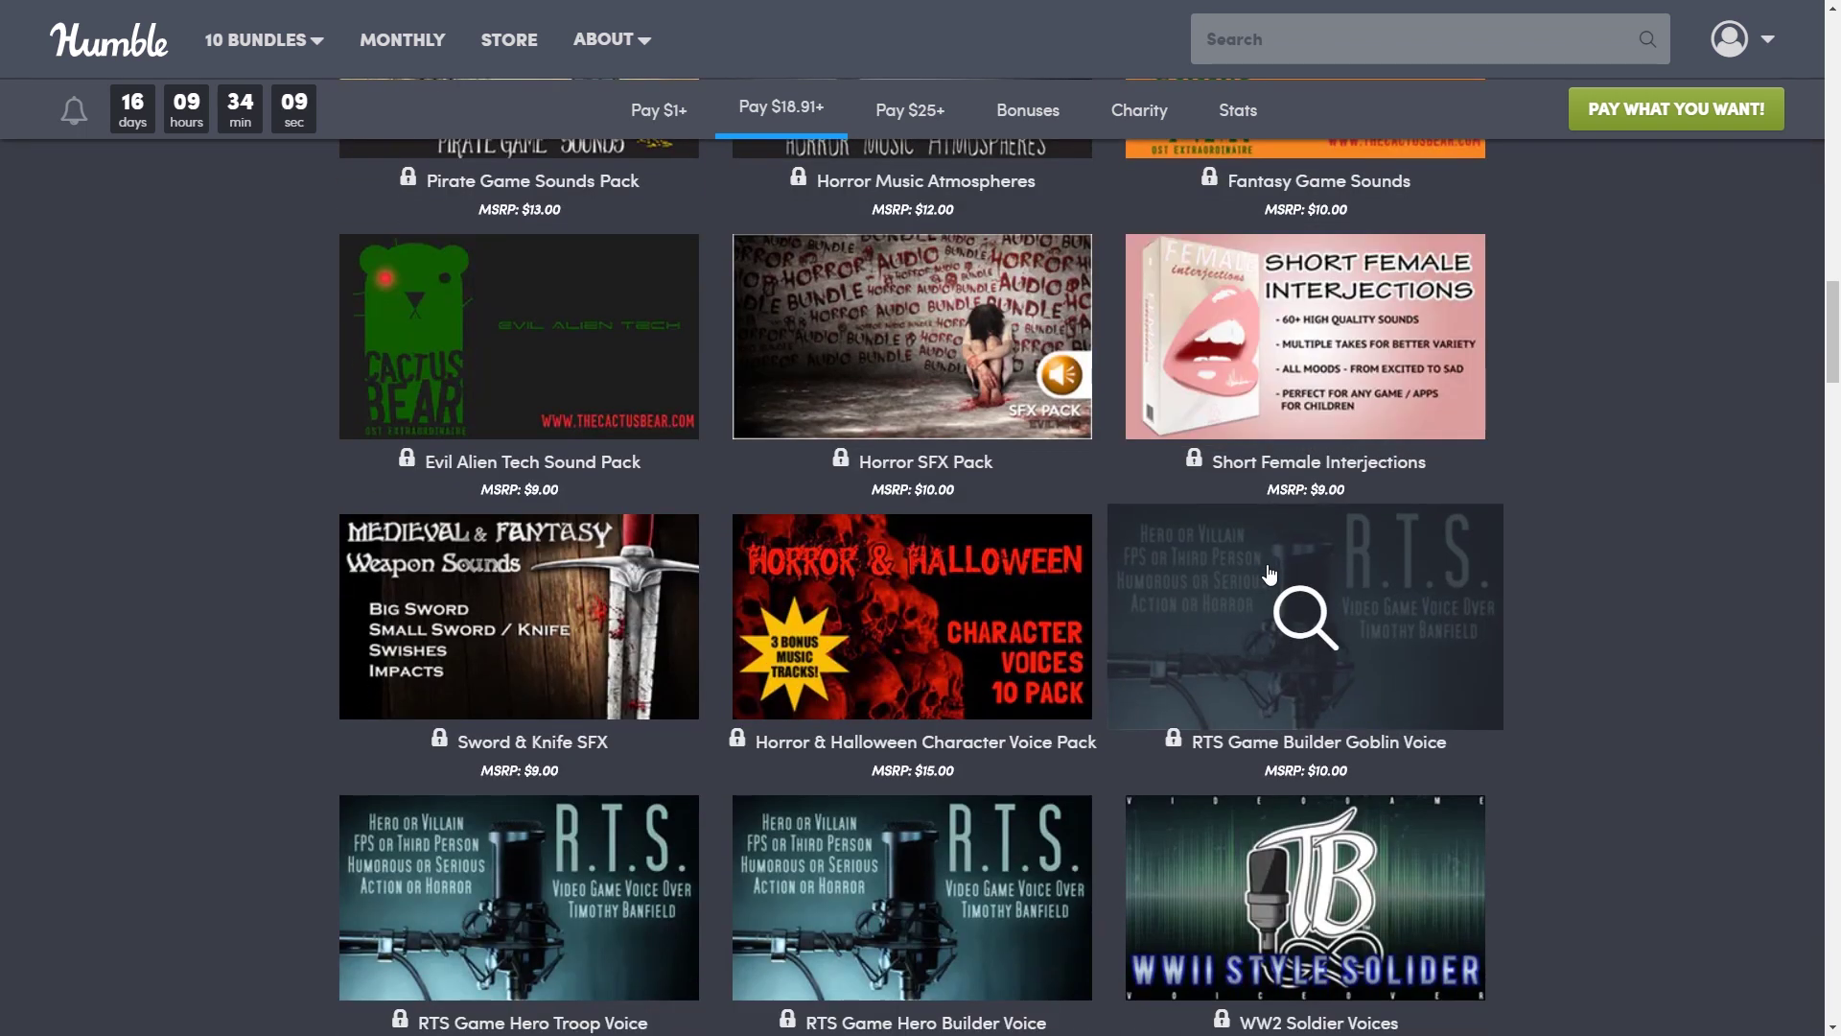
scroll(1579, 560, down, 10)
scroll(1557, 541, down, 2)
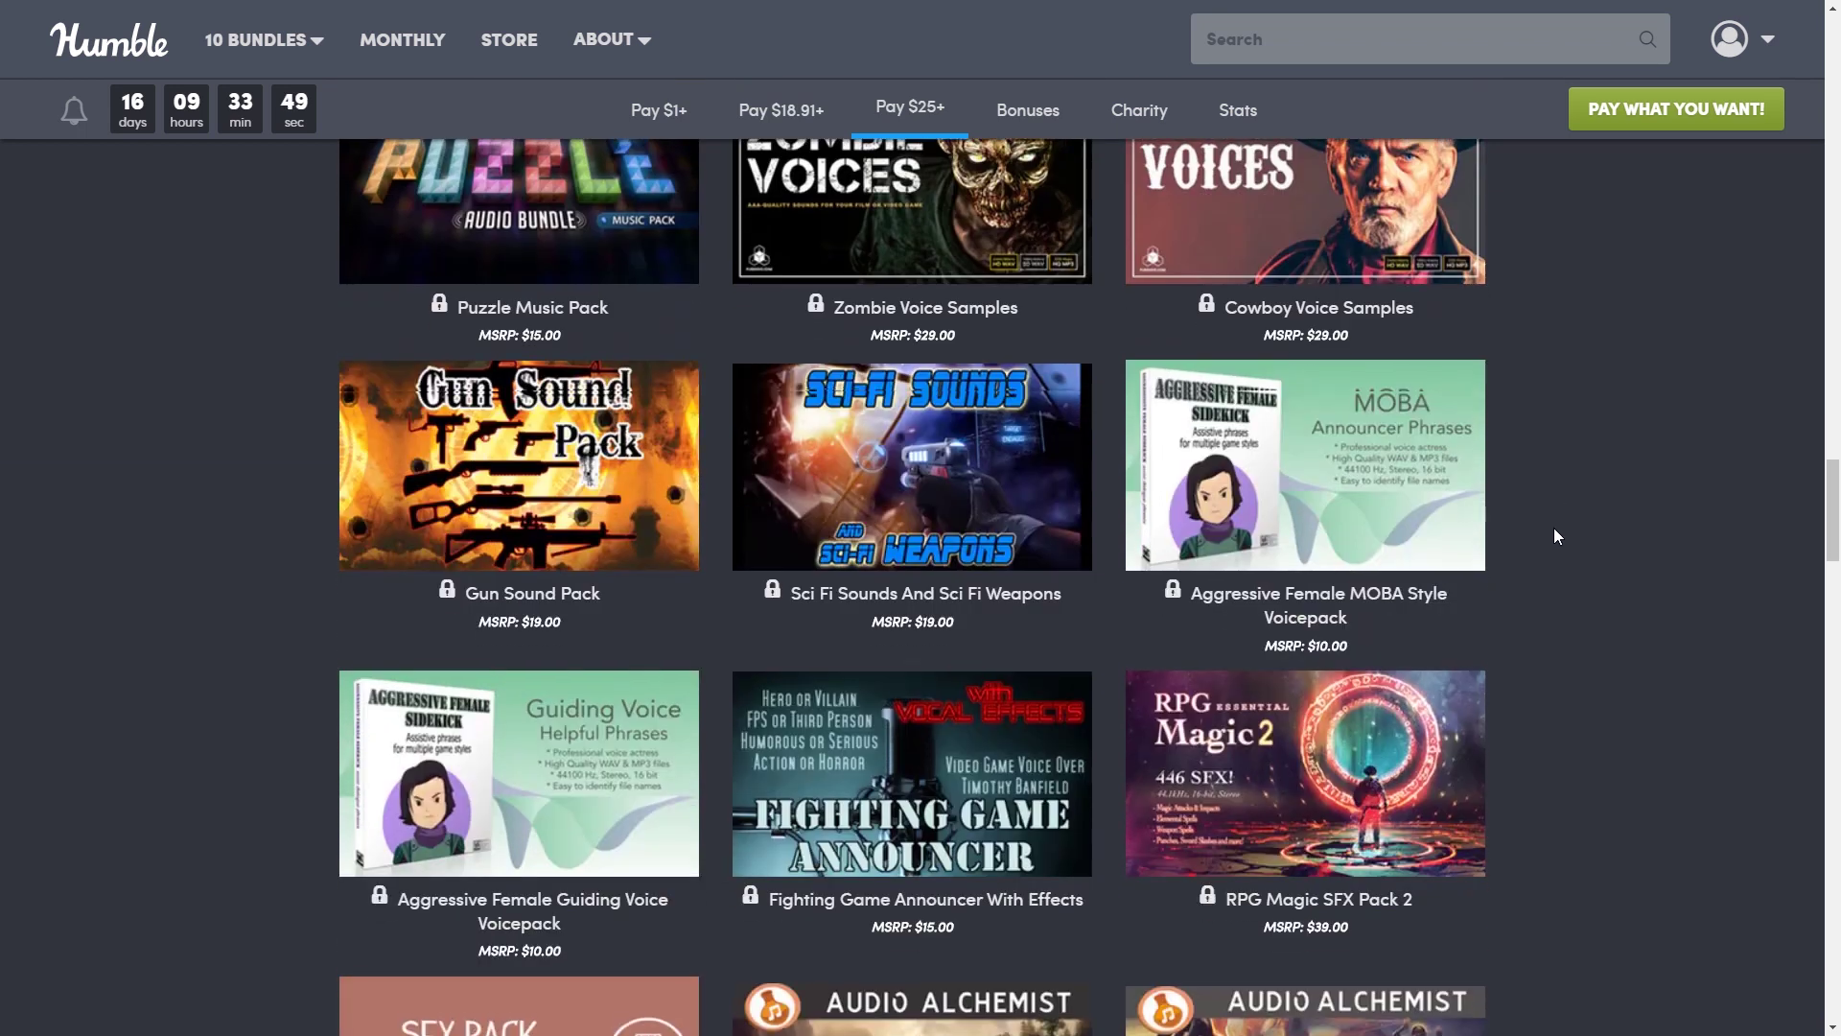
scroll(1563, 529, down, 2)
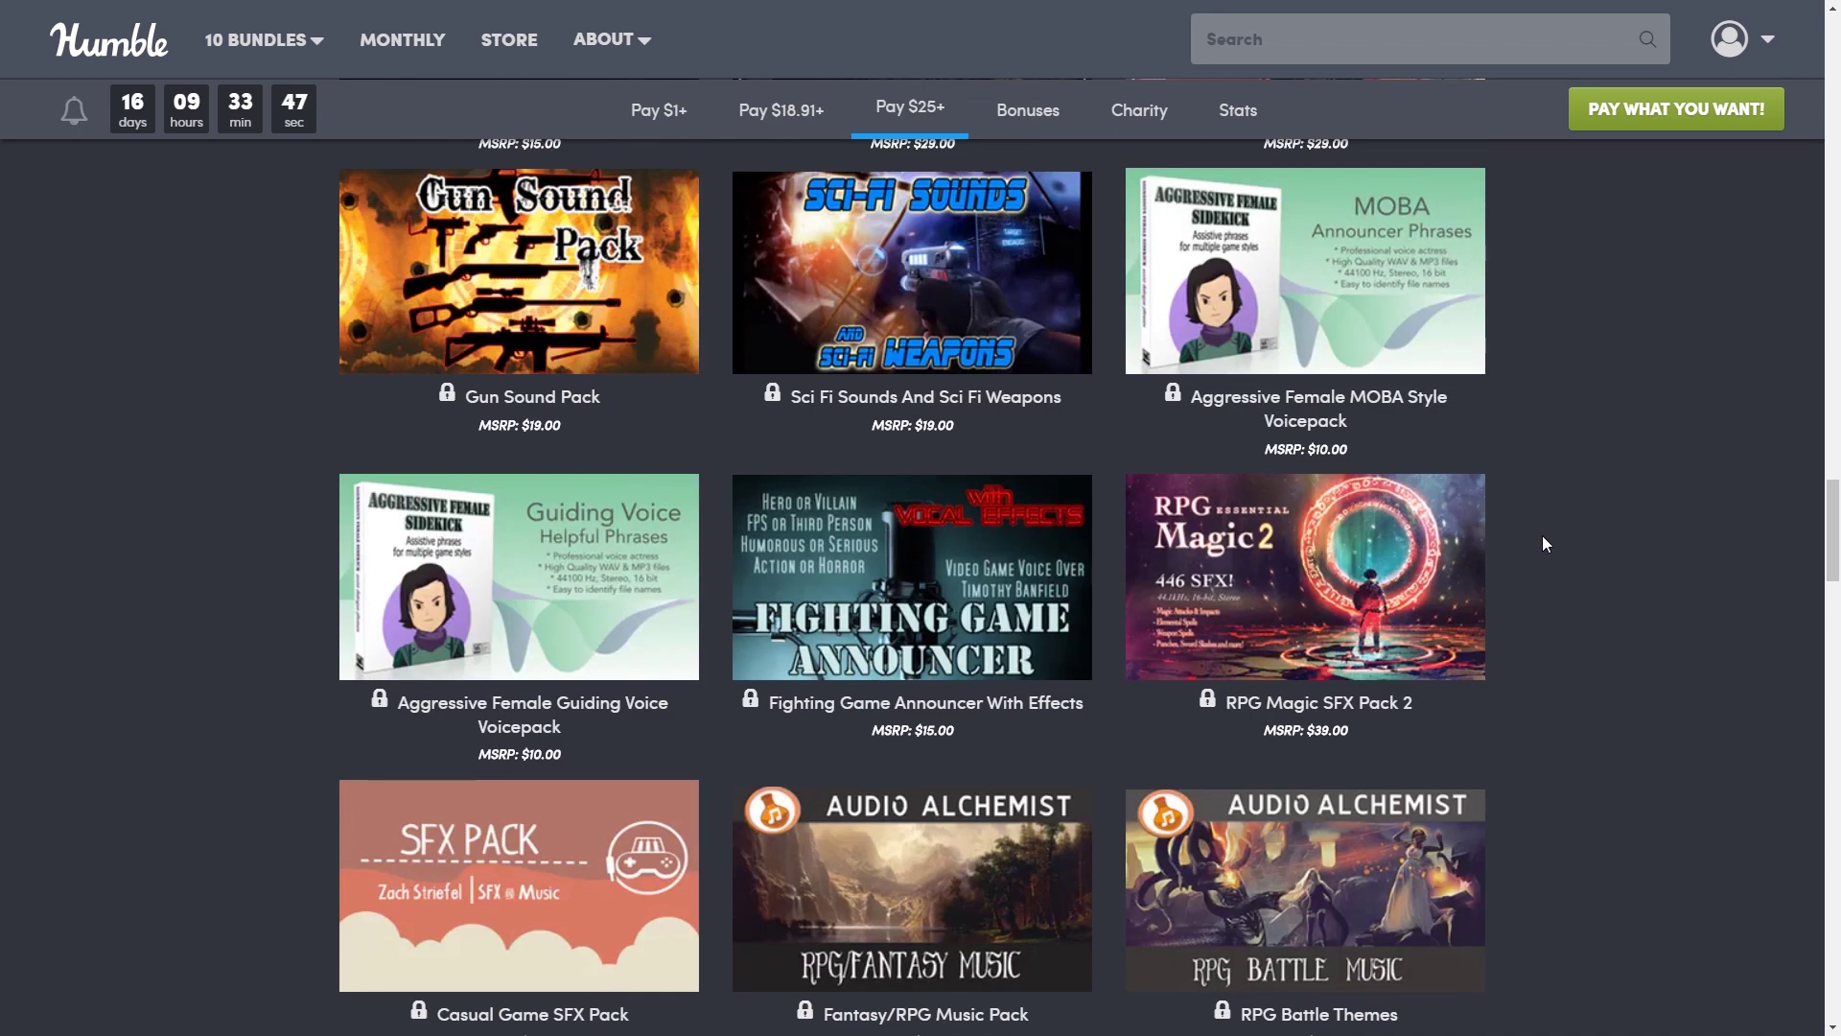
scroll(1545, 532, down, 2)
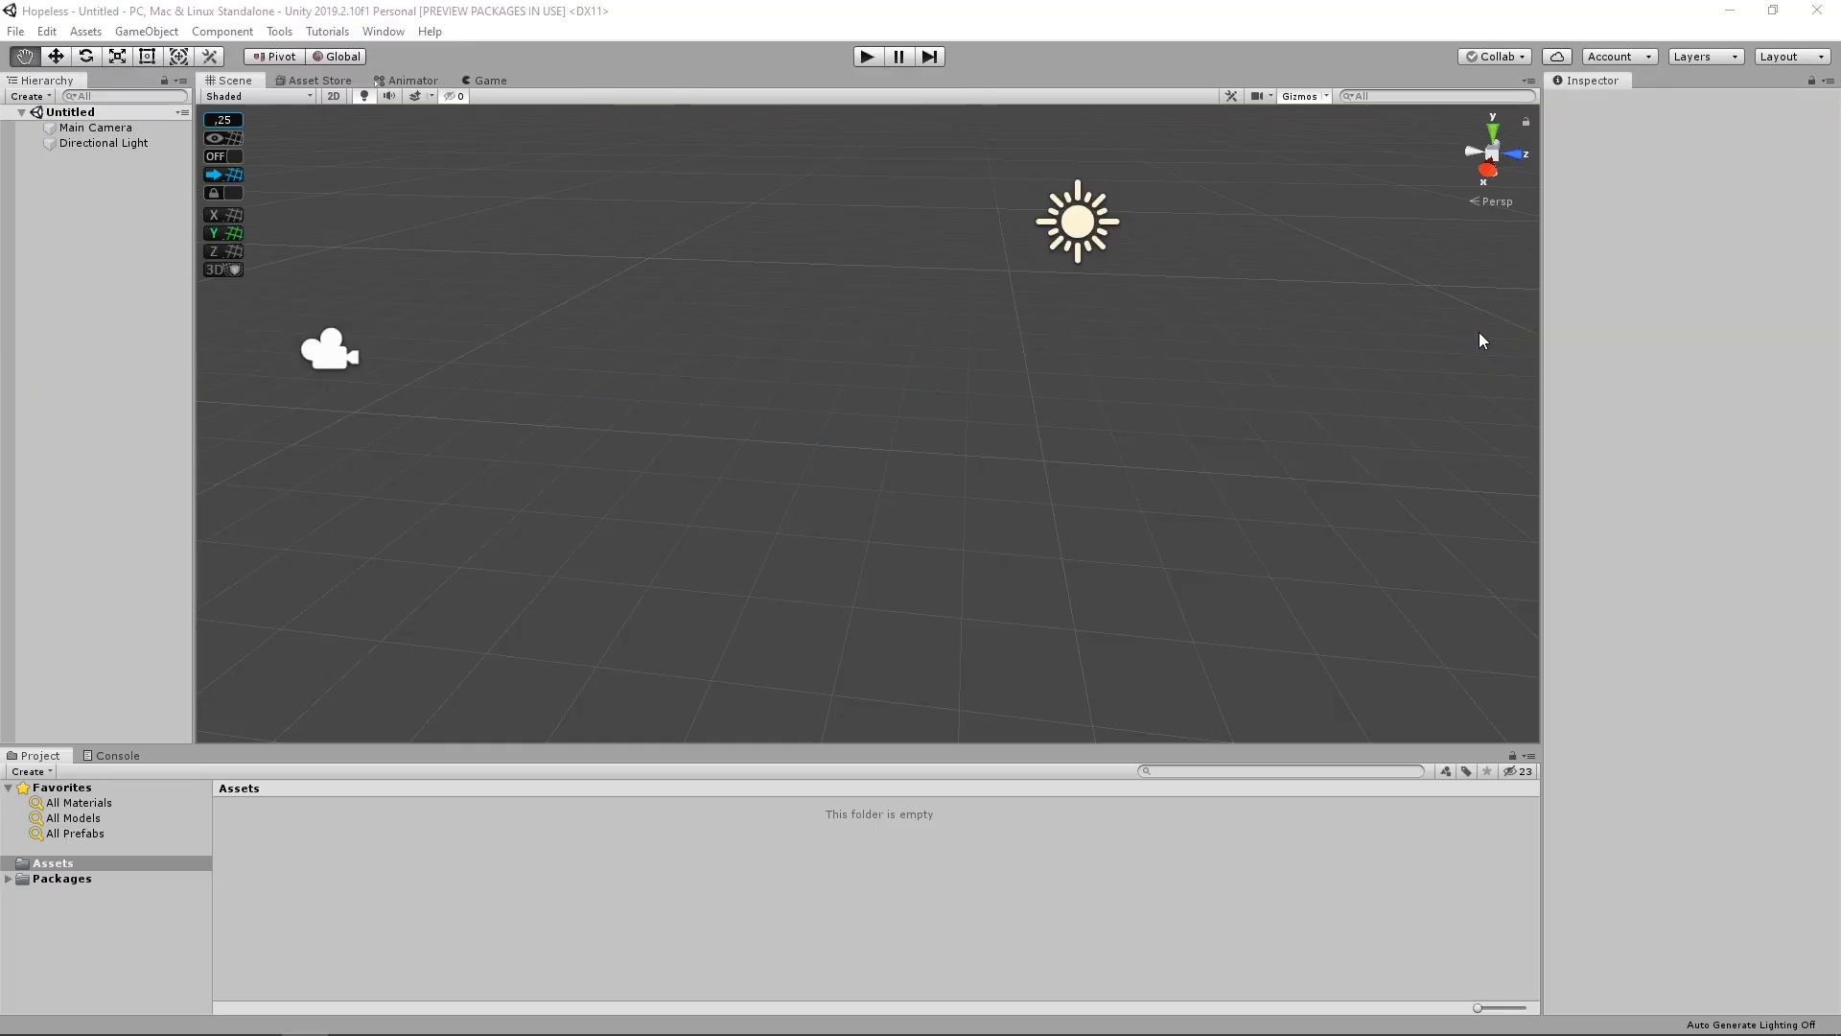
- Search the in-editor Asset Store for 'playmaker' and open the Hutong Games Playmaker page
click(316, 80)
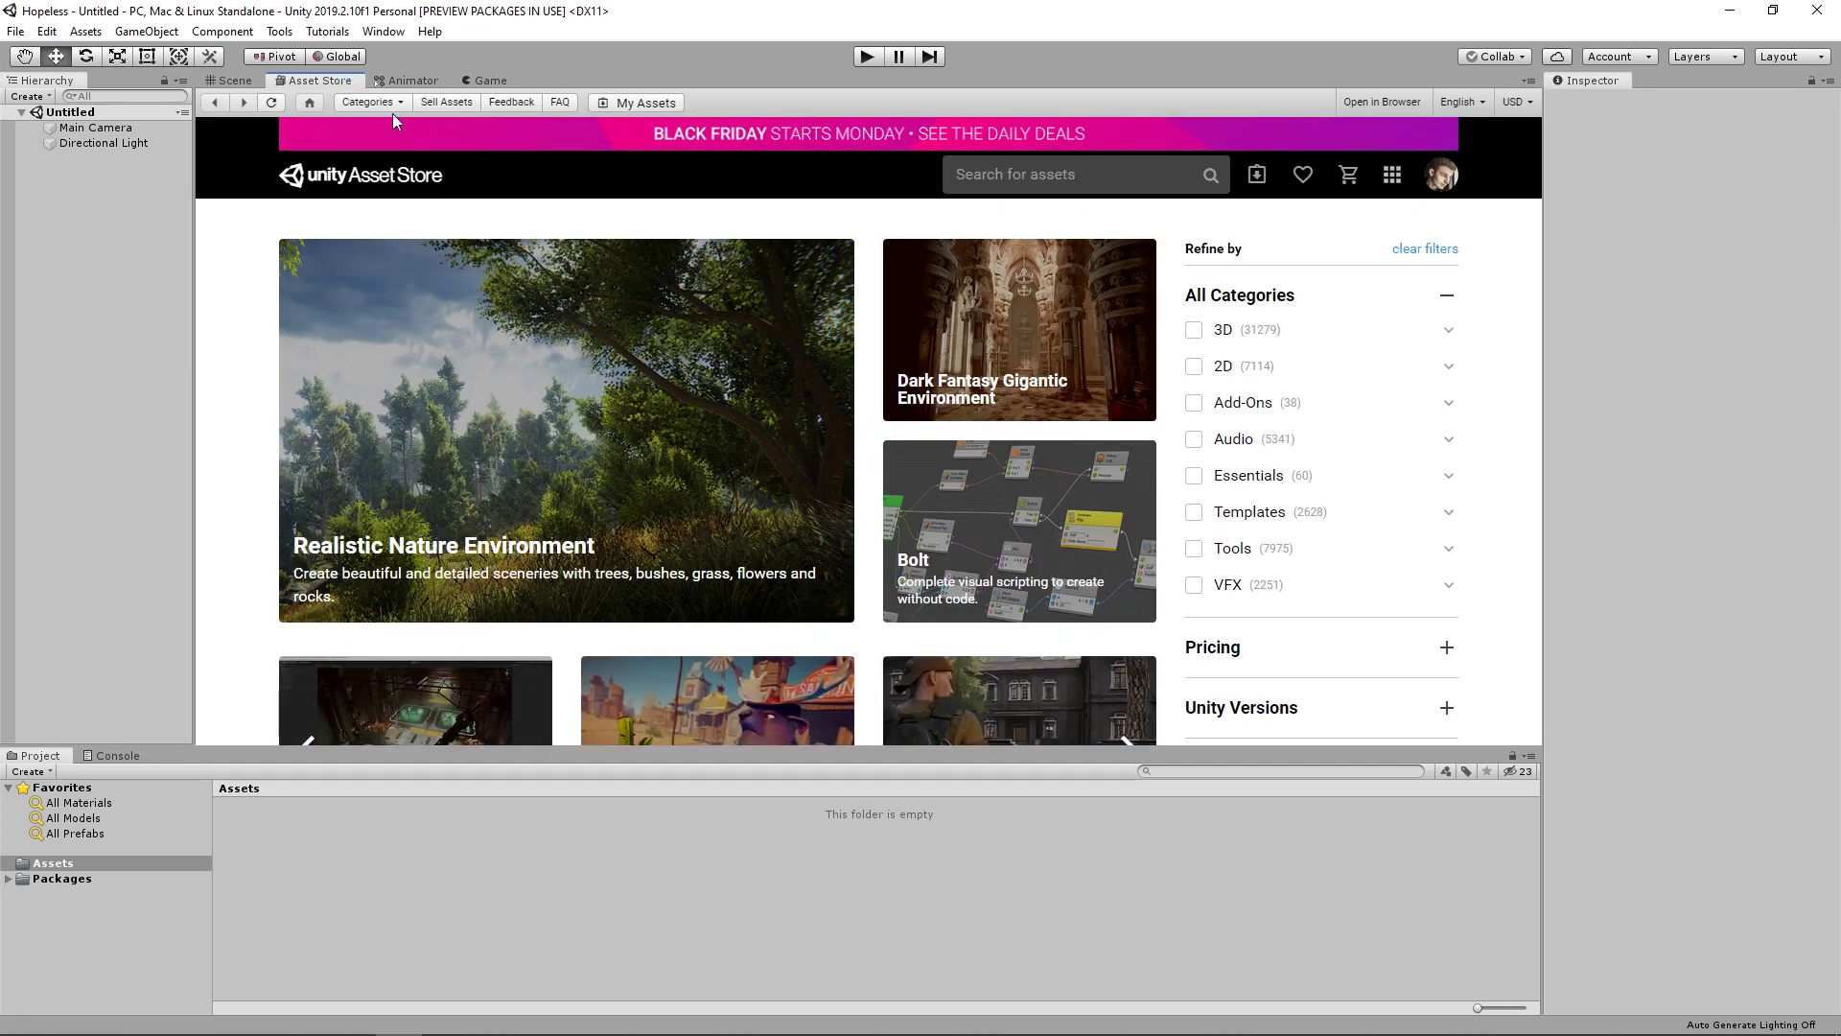
click(393, 32)
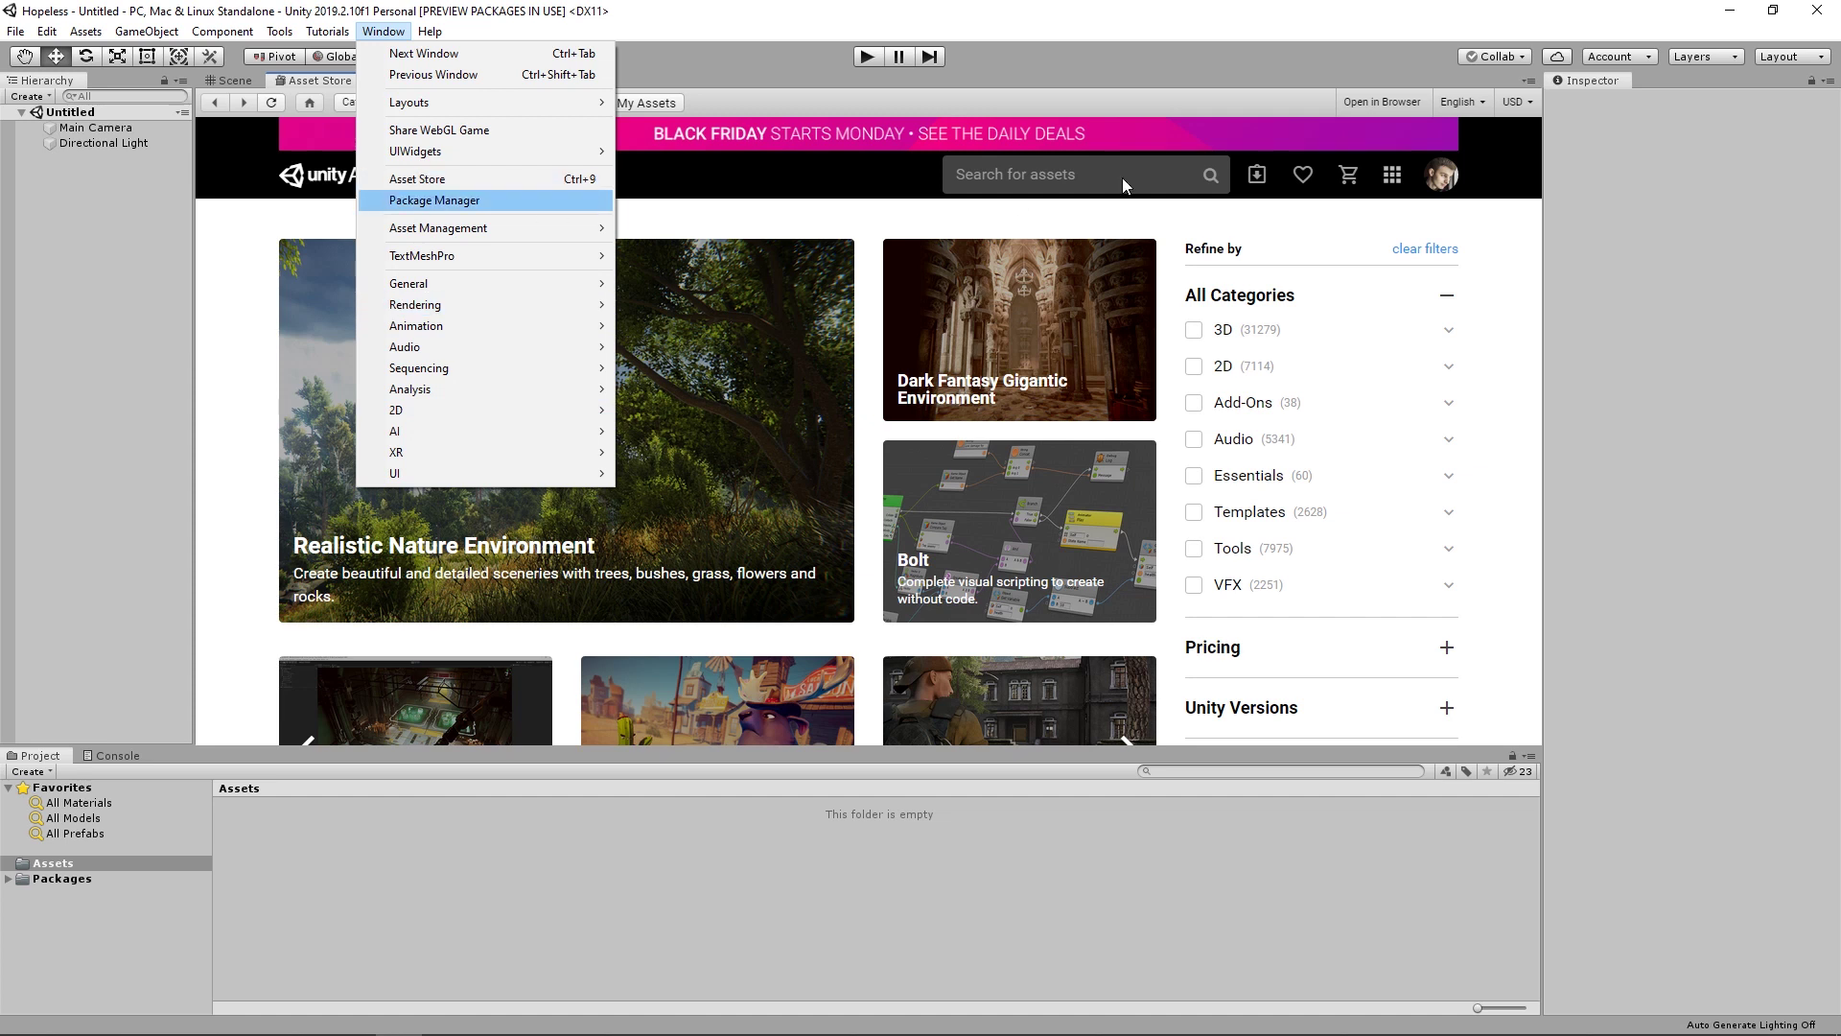
click(1056, 180)
text(pla)
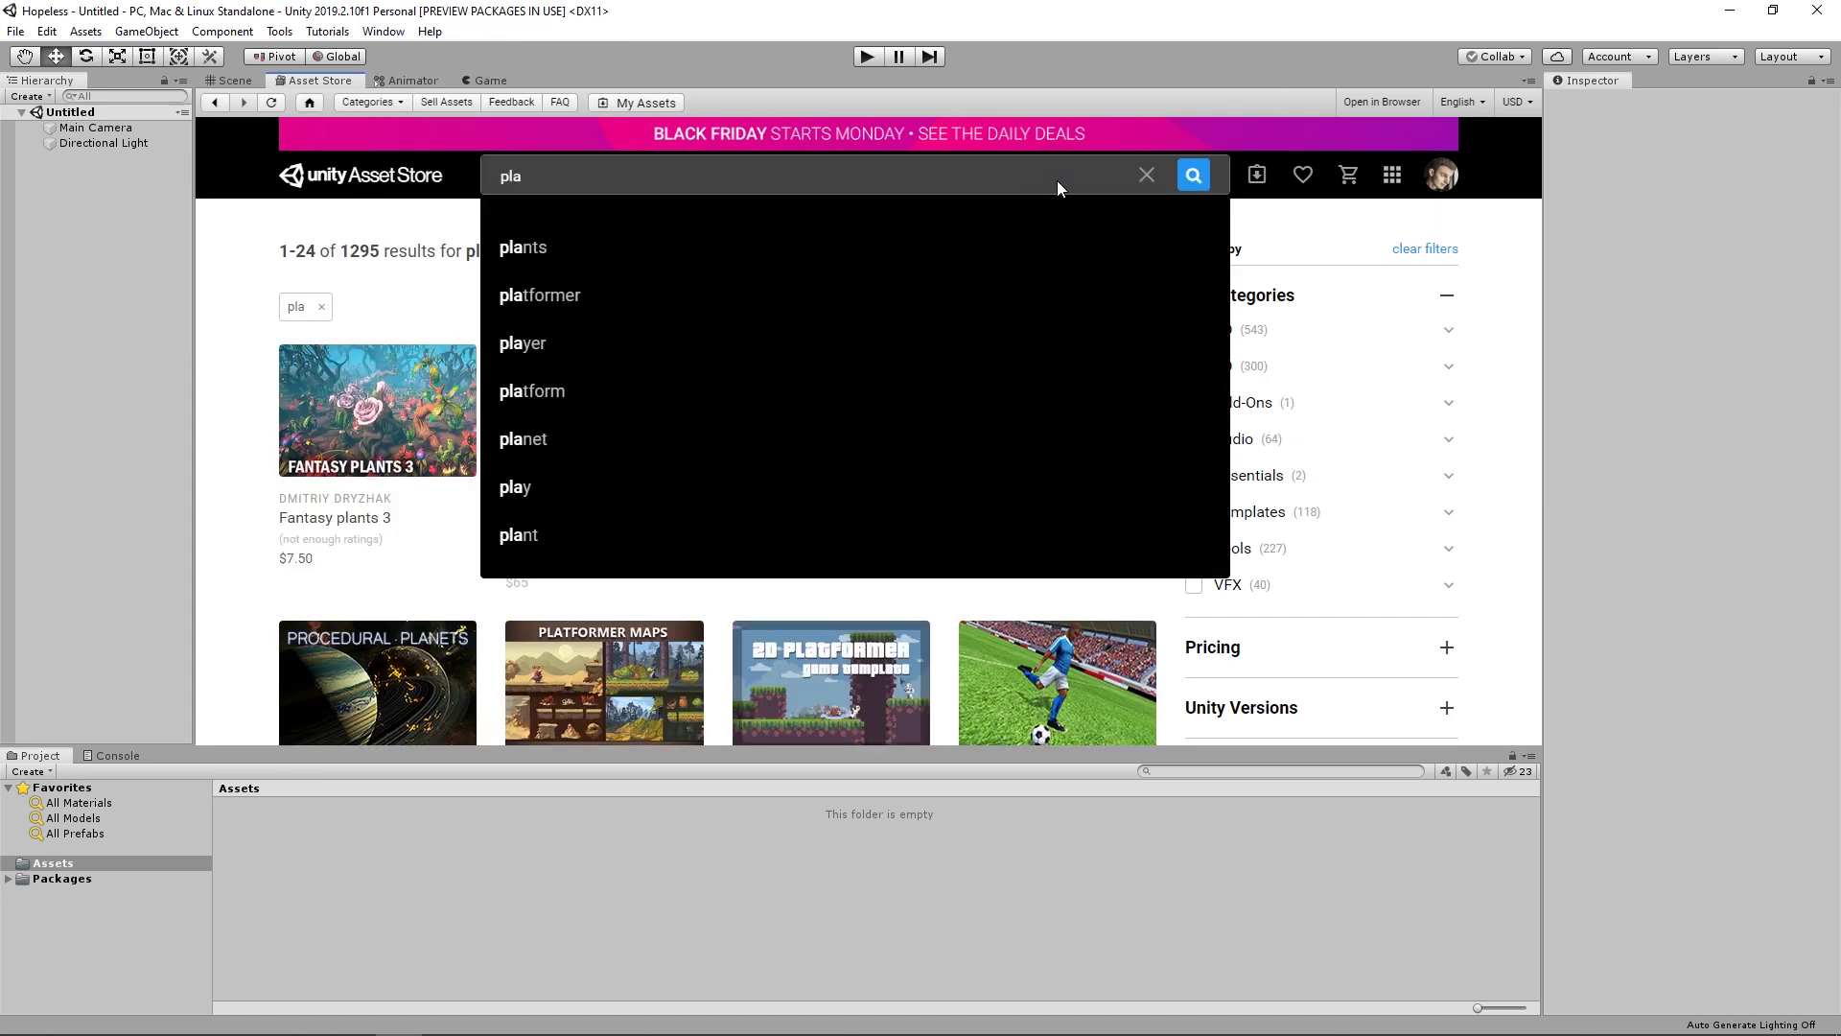
text(ymak)
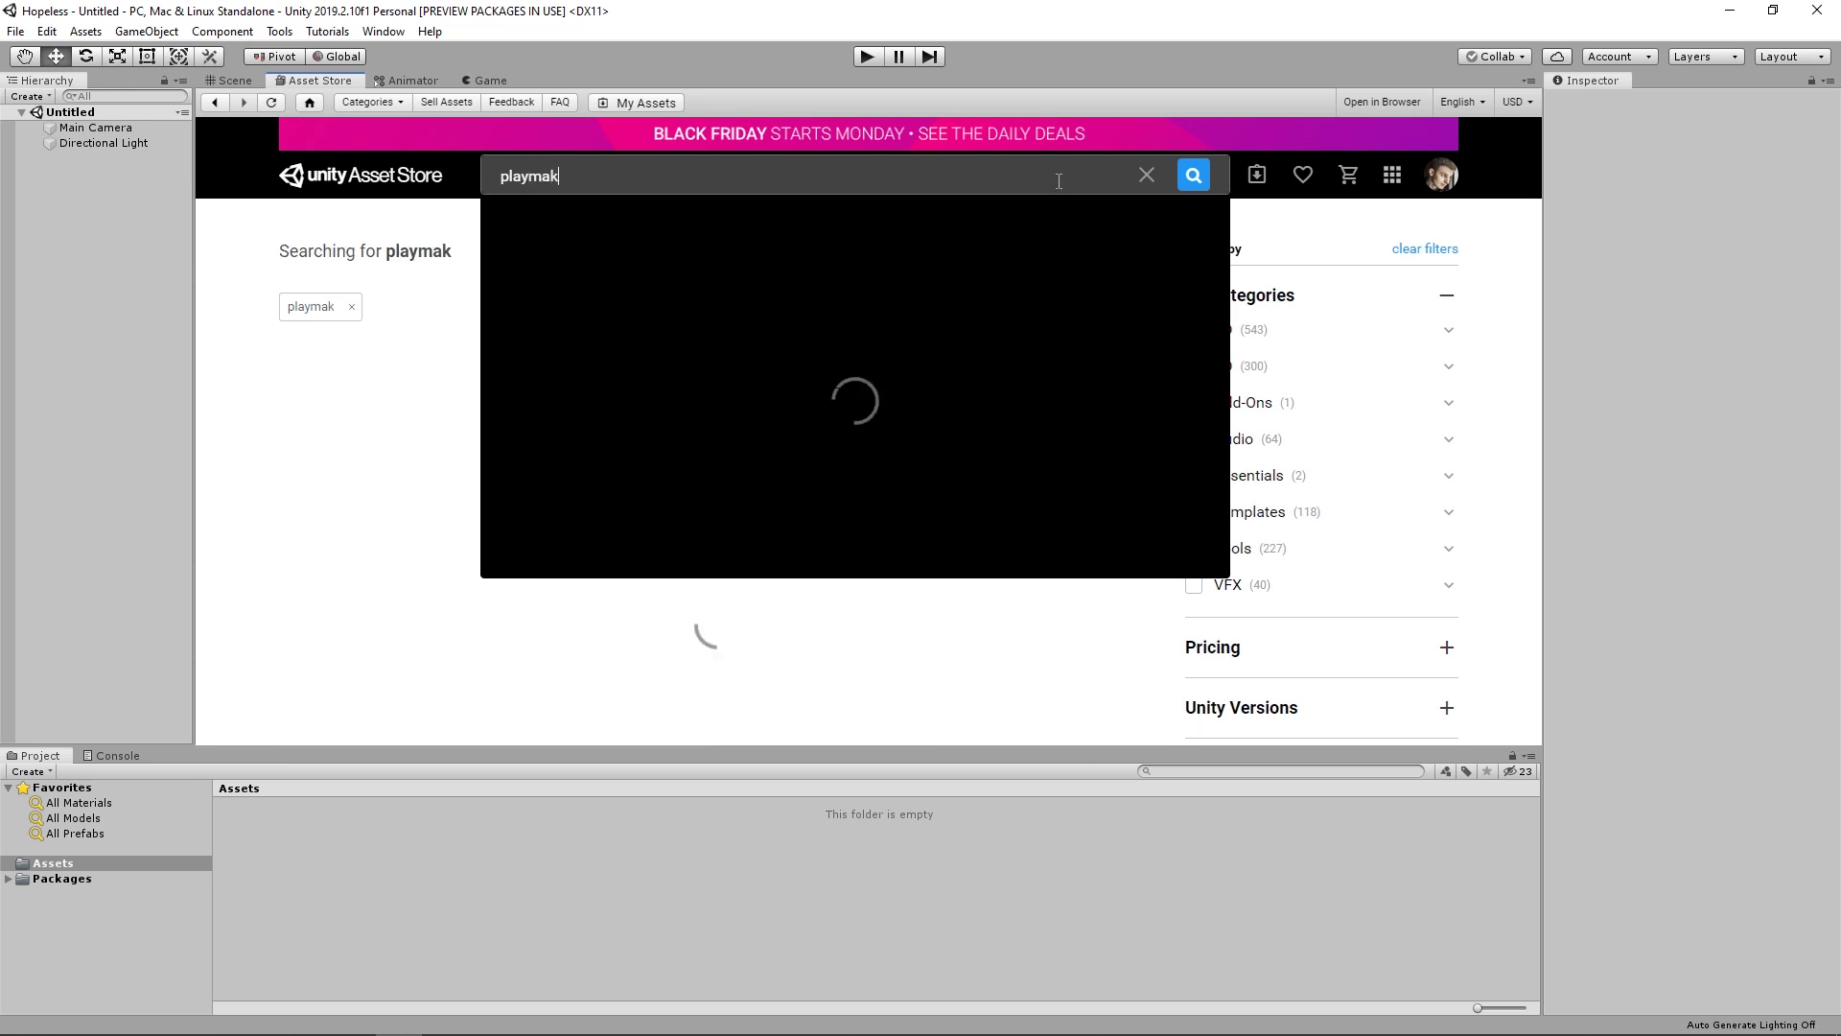
text(er)
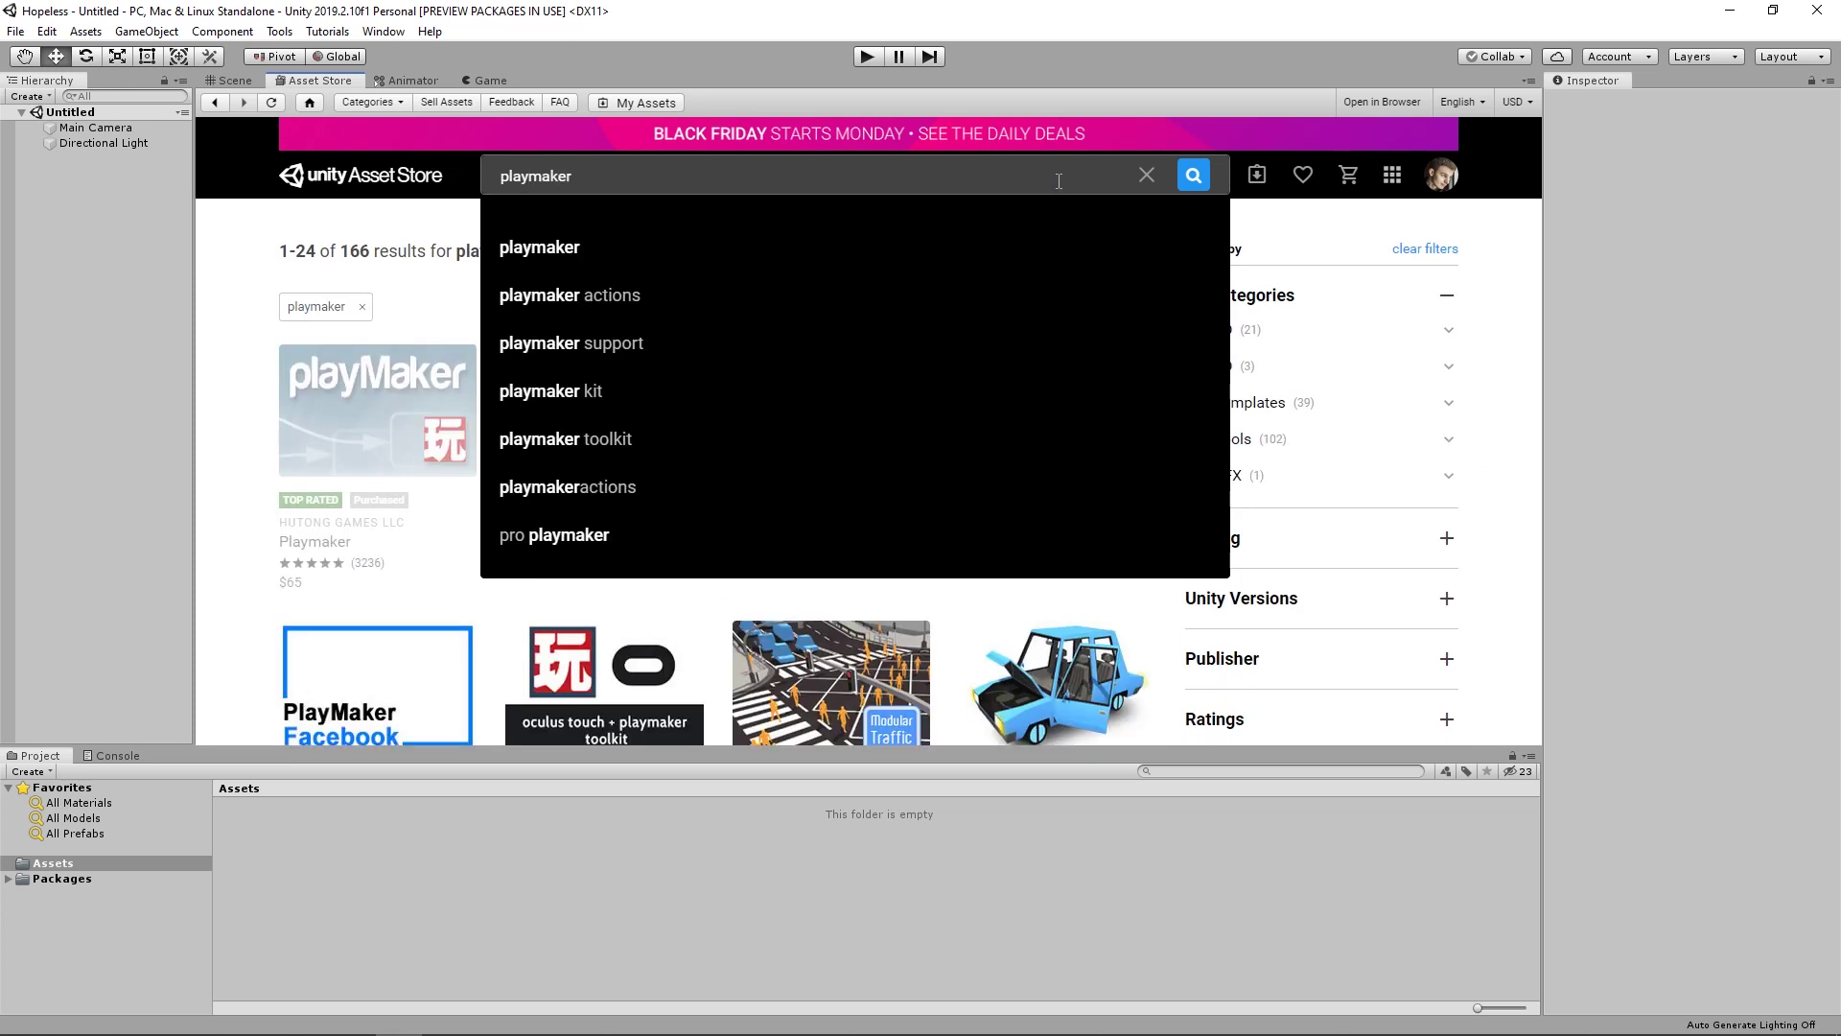
key(Return)
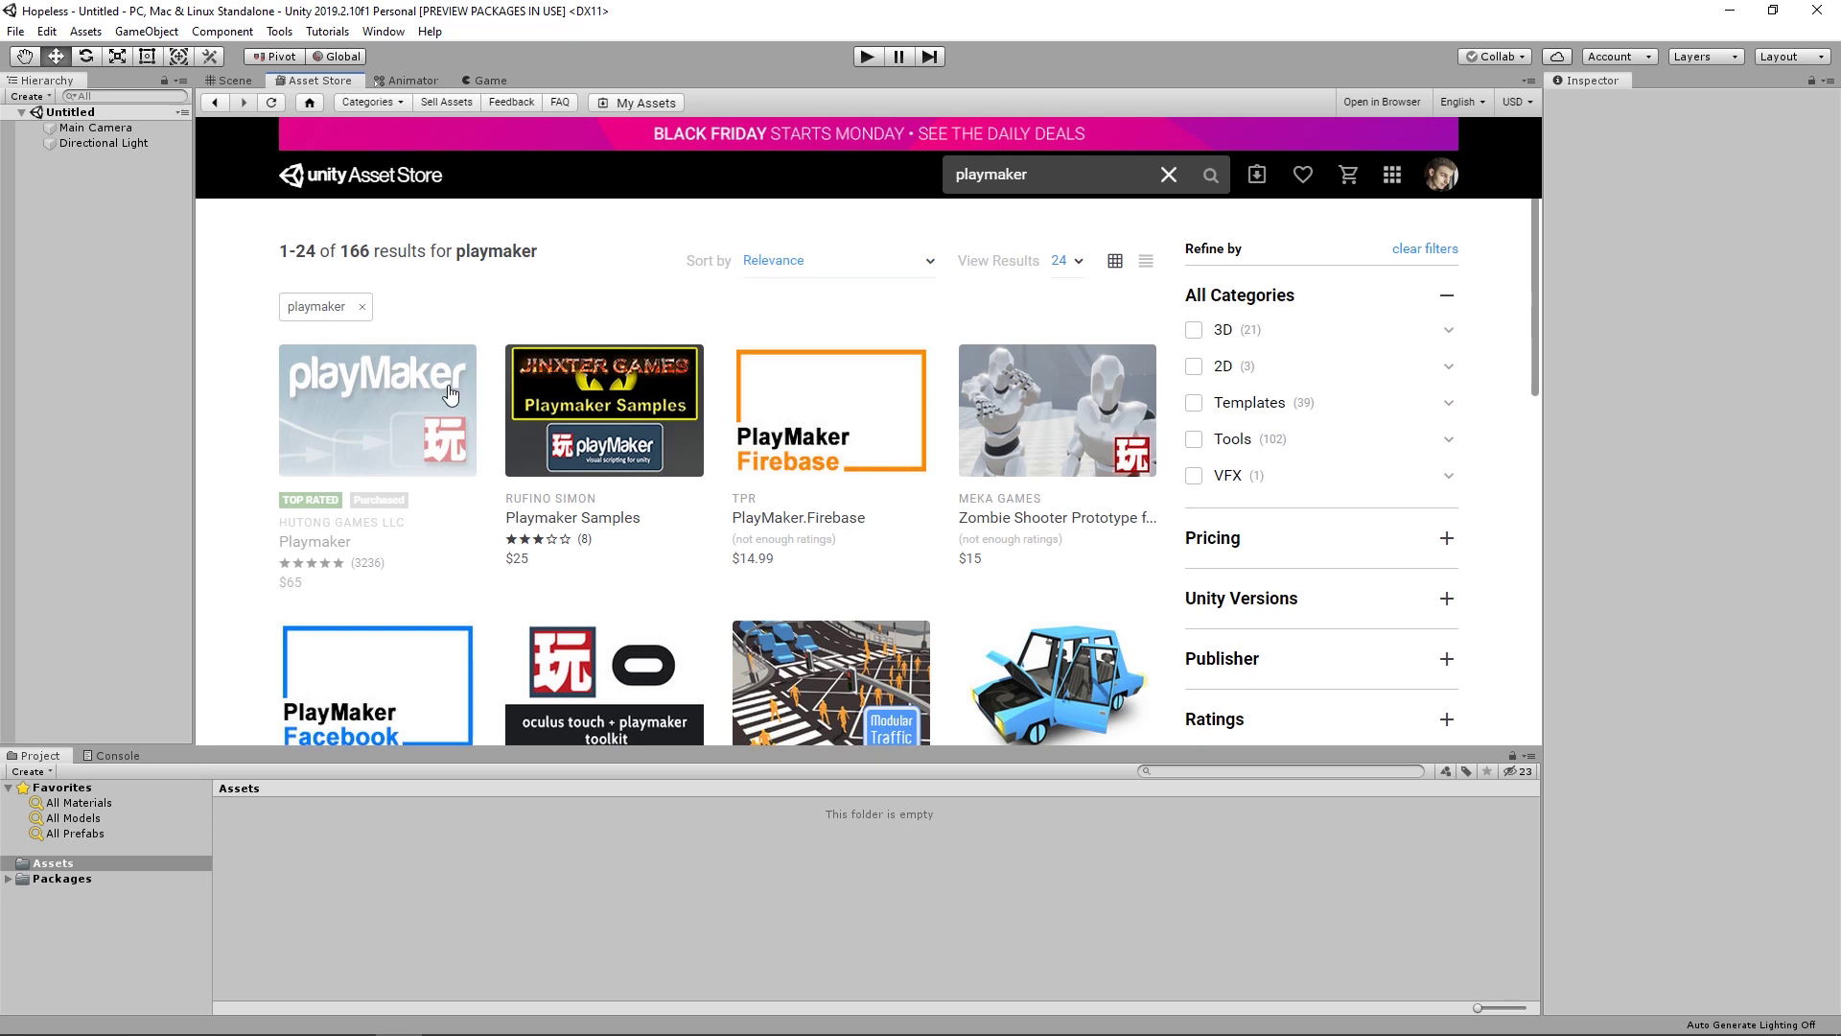
click(395, 397)
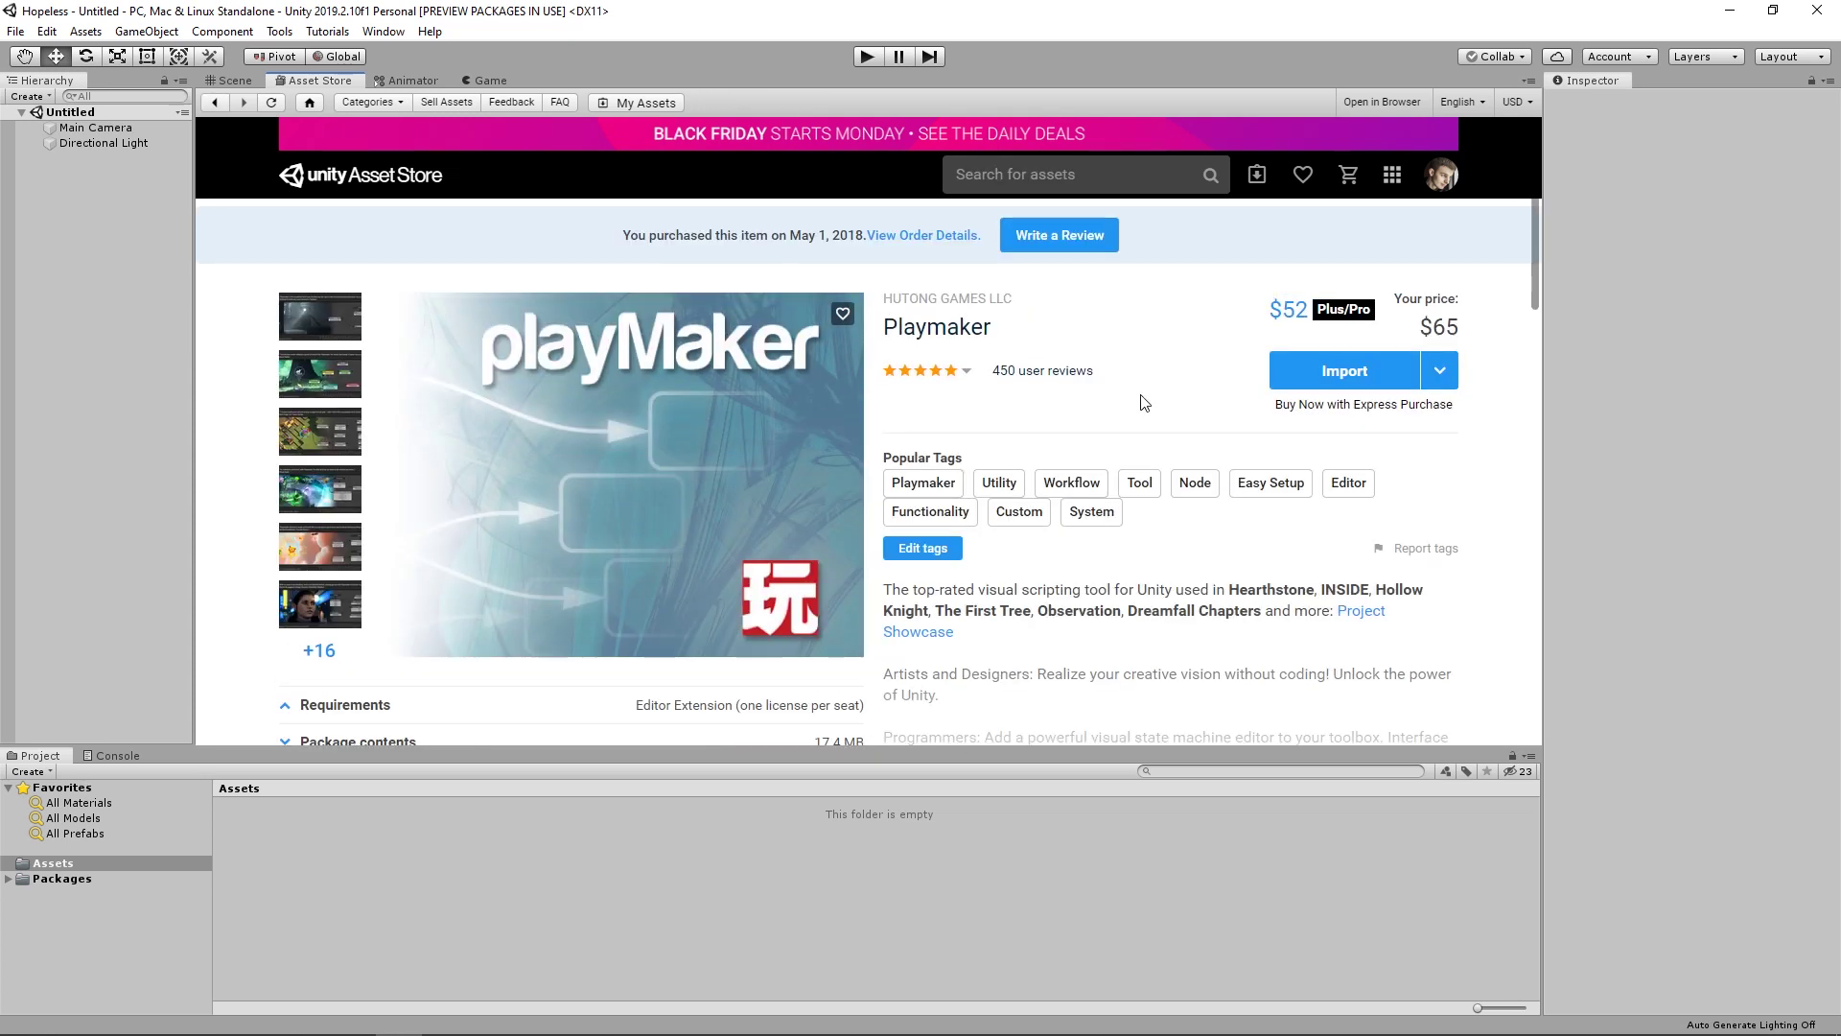
- Import the Playmaker package, install PlayMaker 1.9.0.p19 past the backup warning, and close the Welcome window
click(1345, 373)
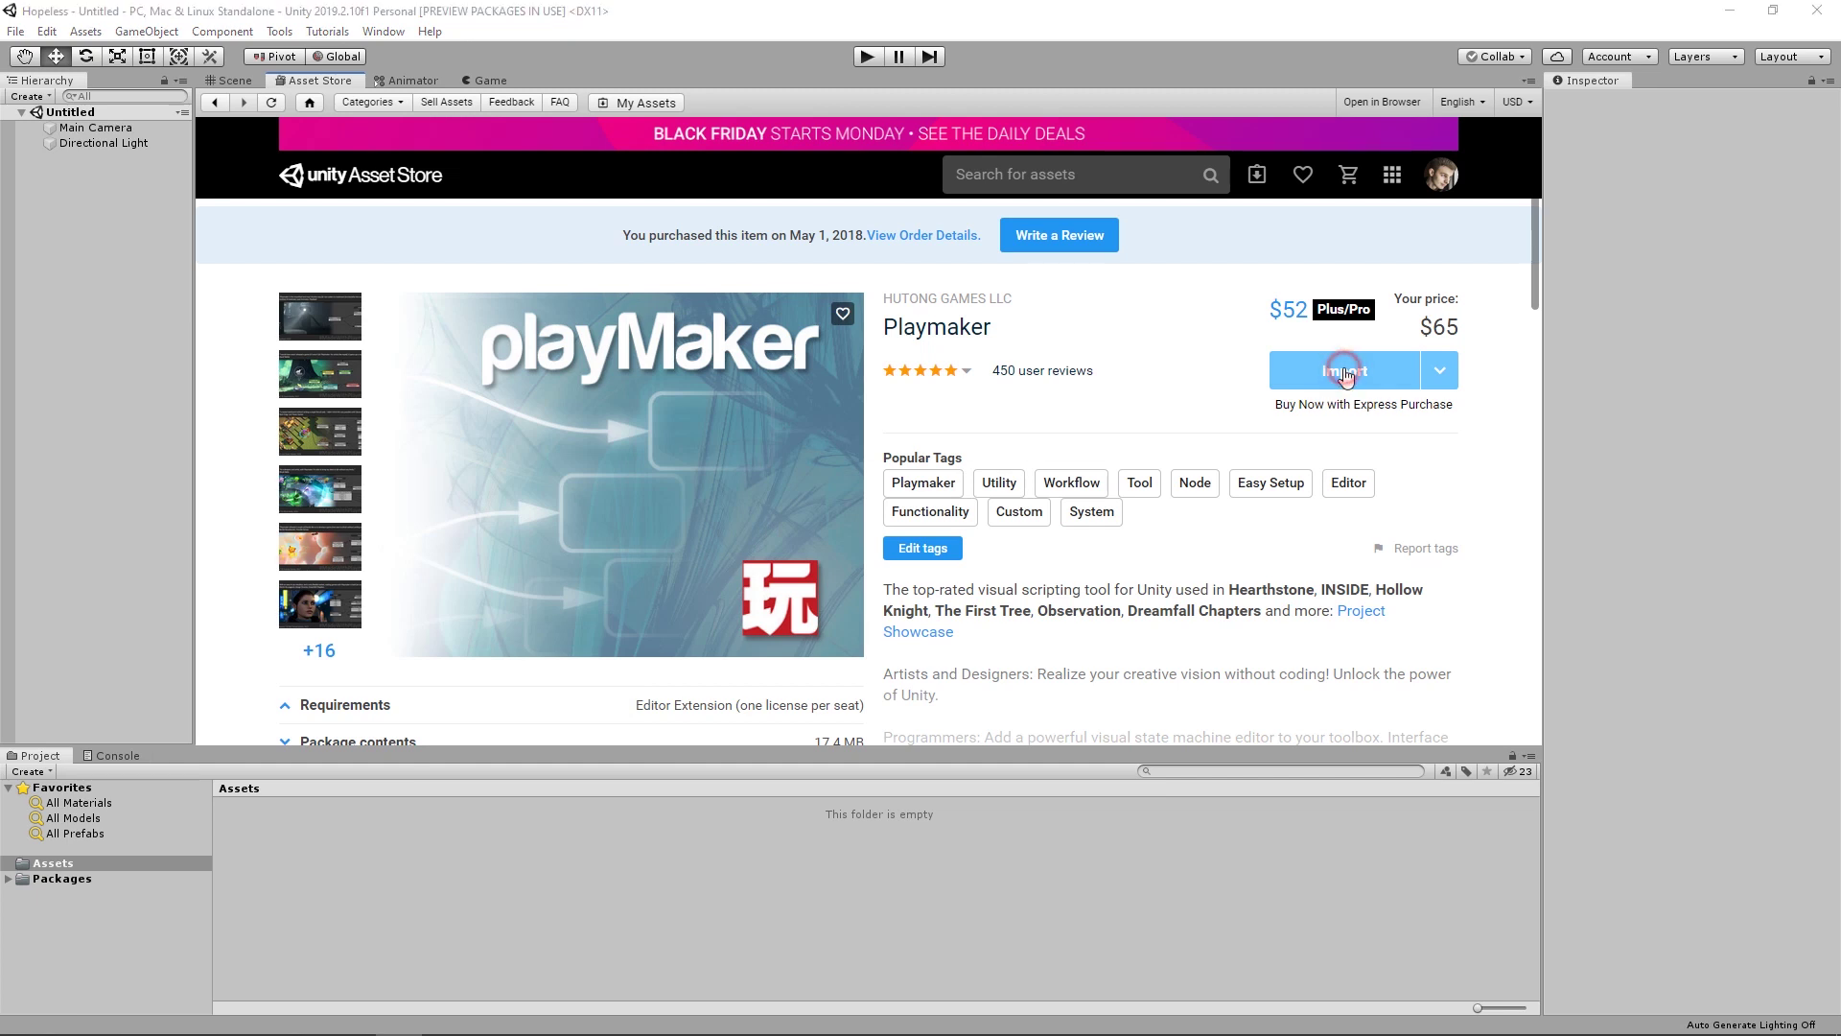
click(581, 791)
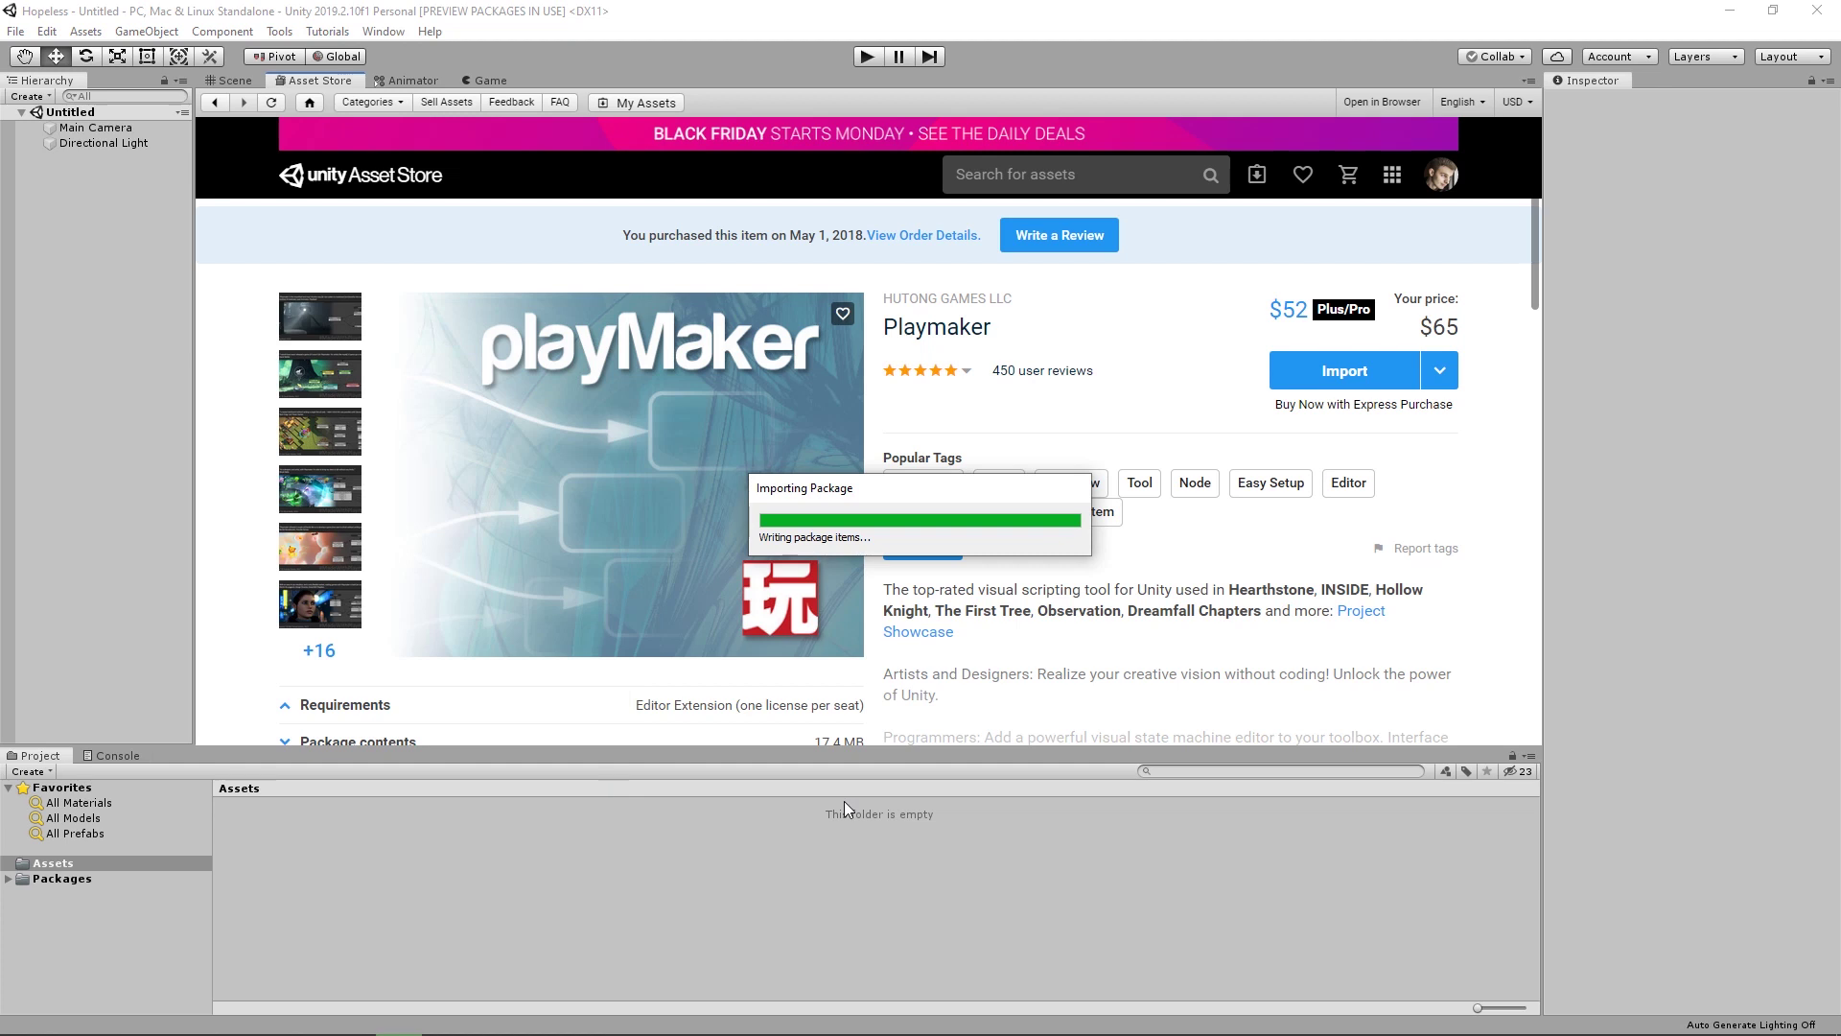
click(203, 171)
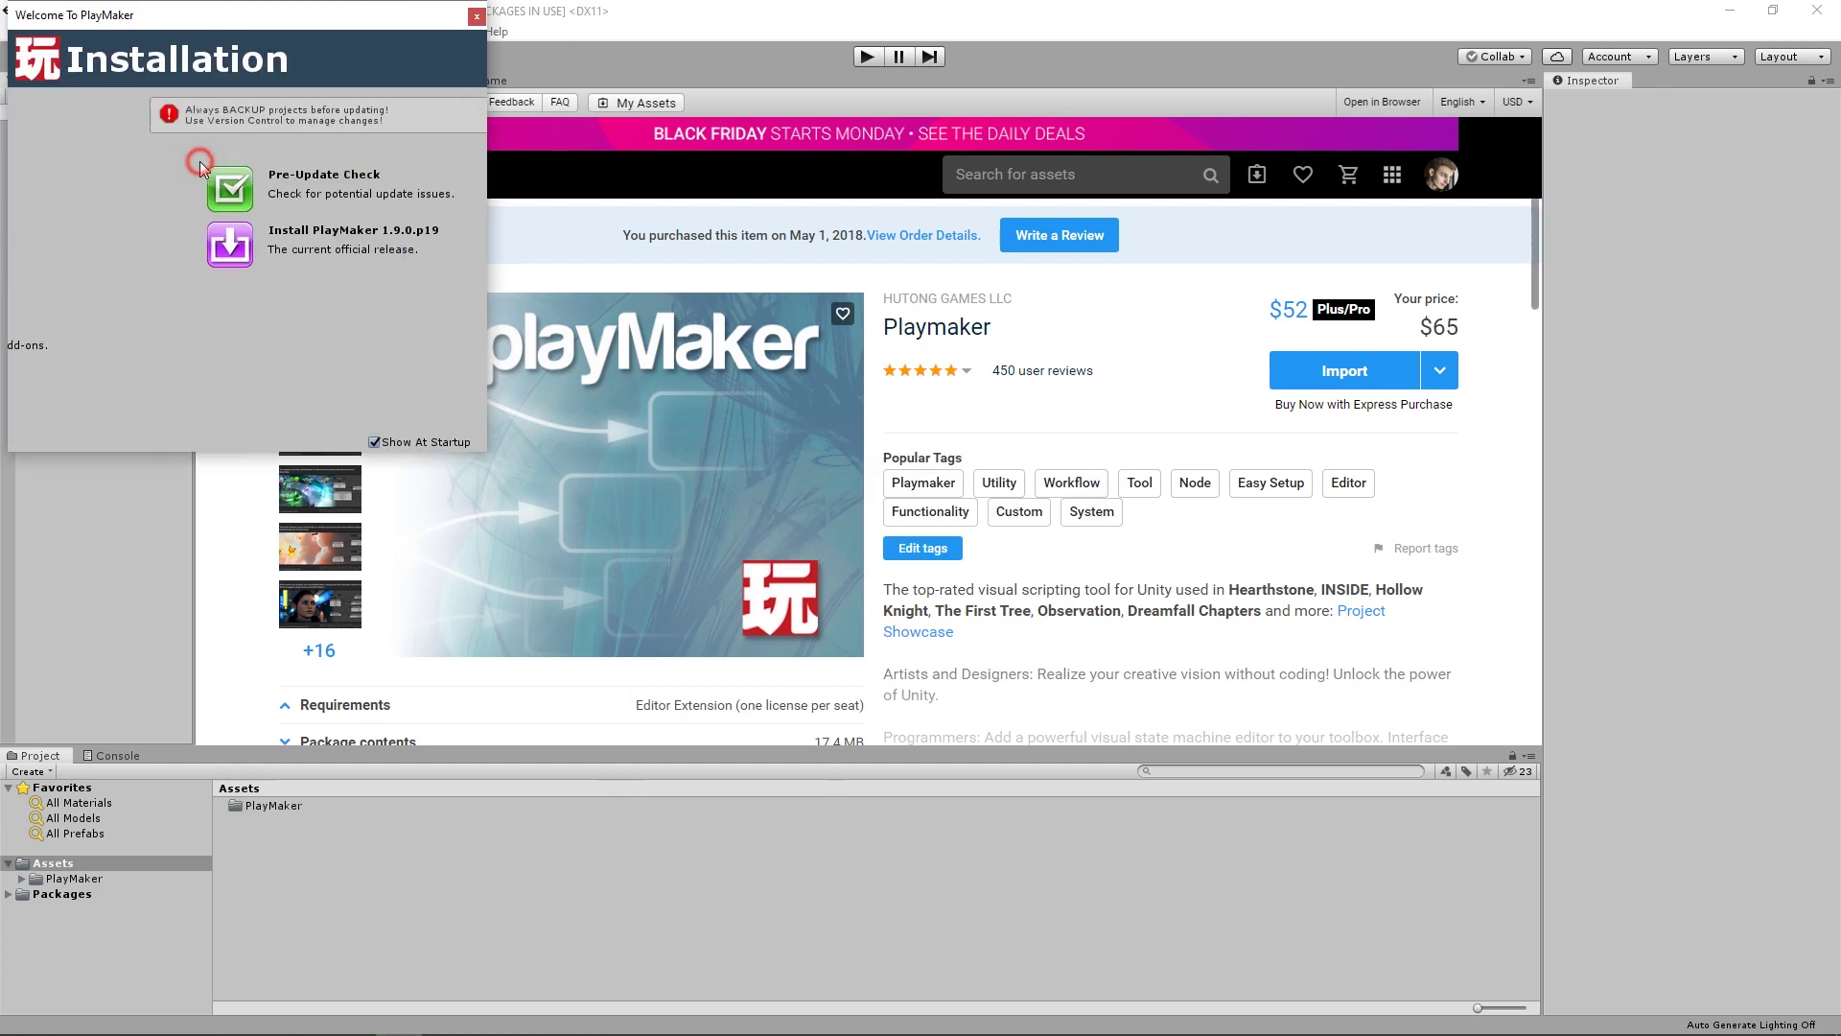
click(239, 233)
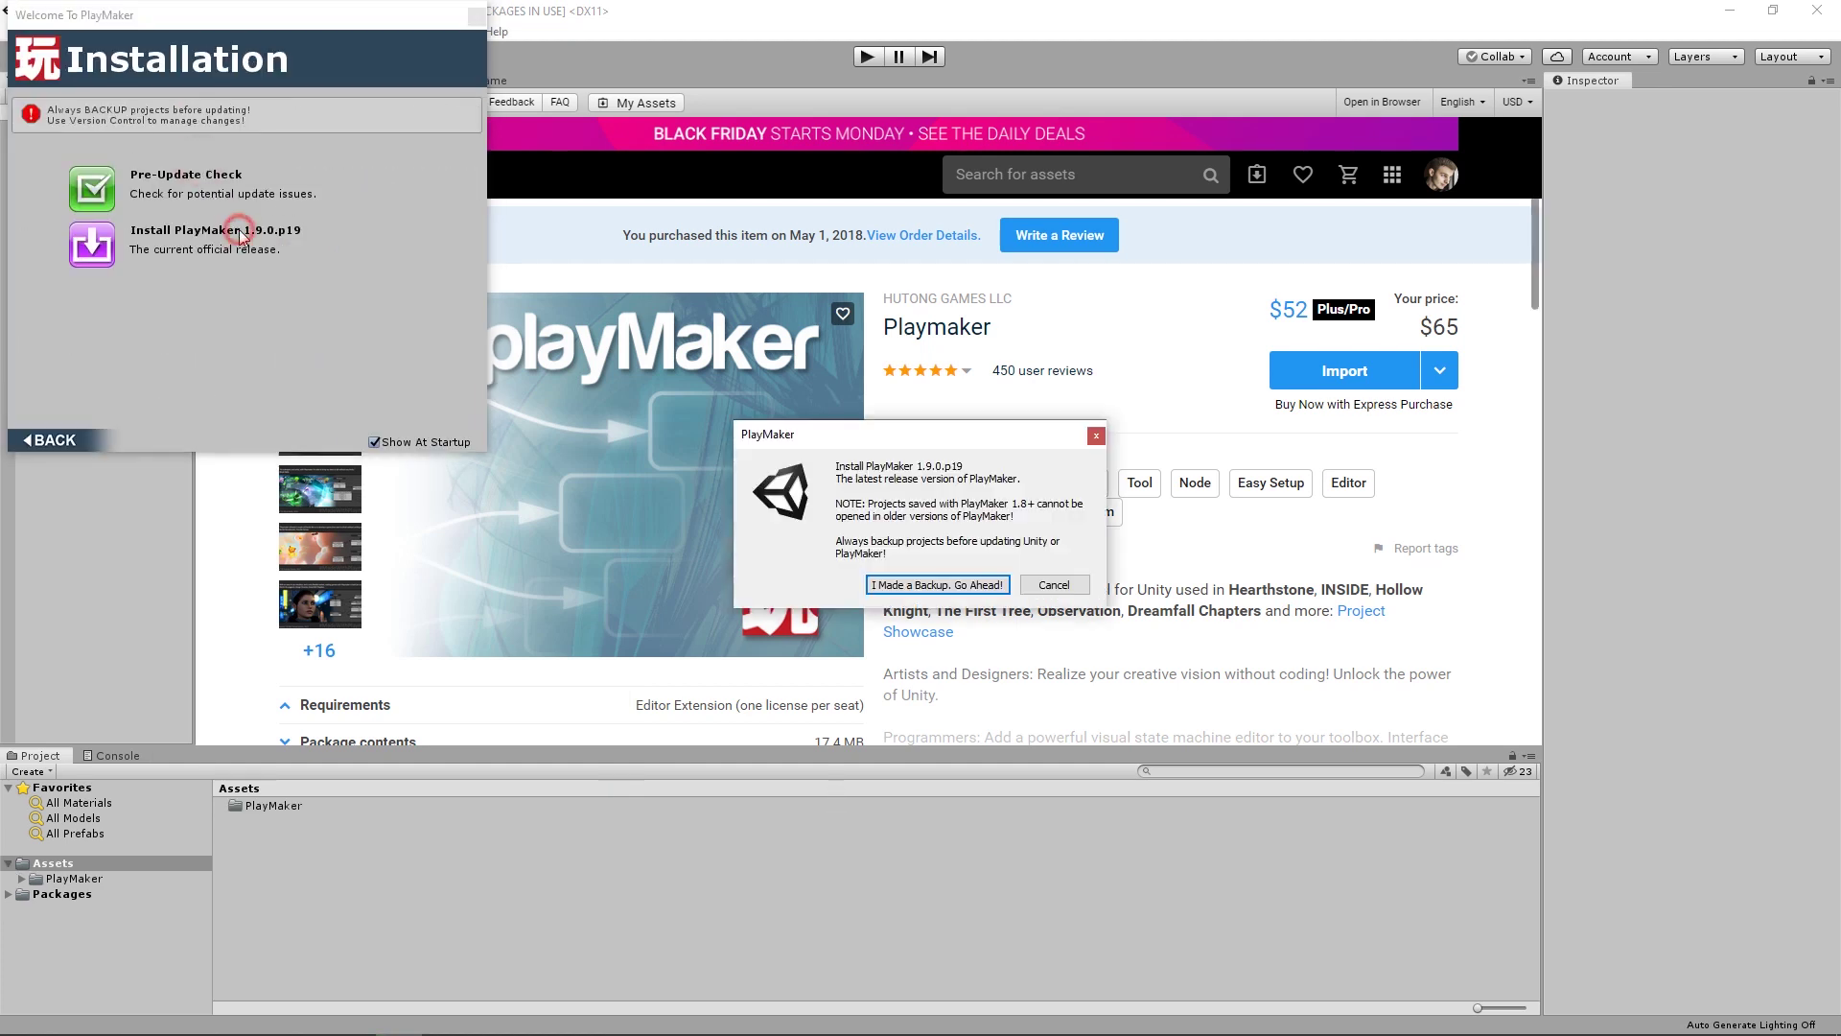
click(936, 586)
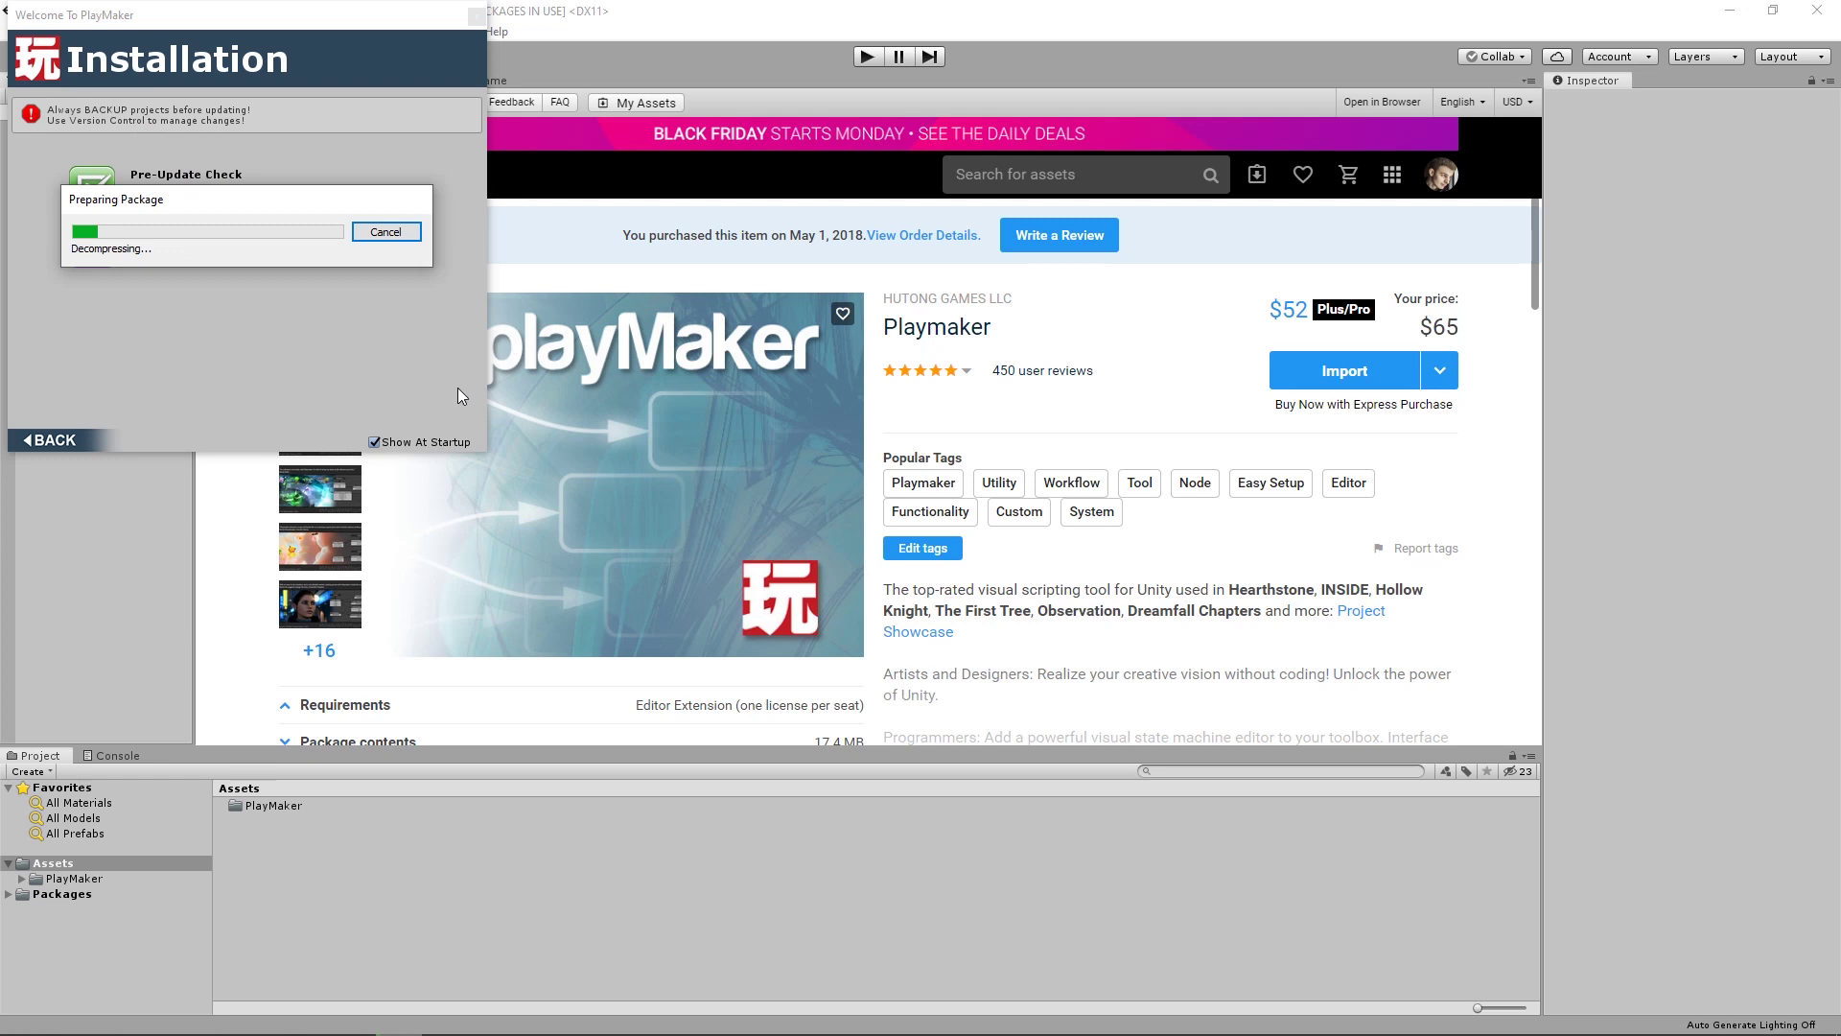
click(580, 791)
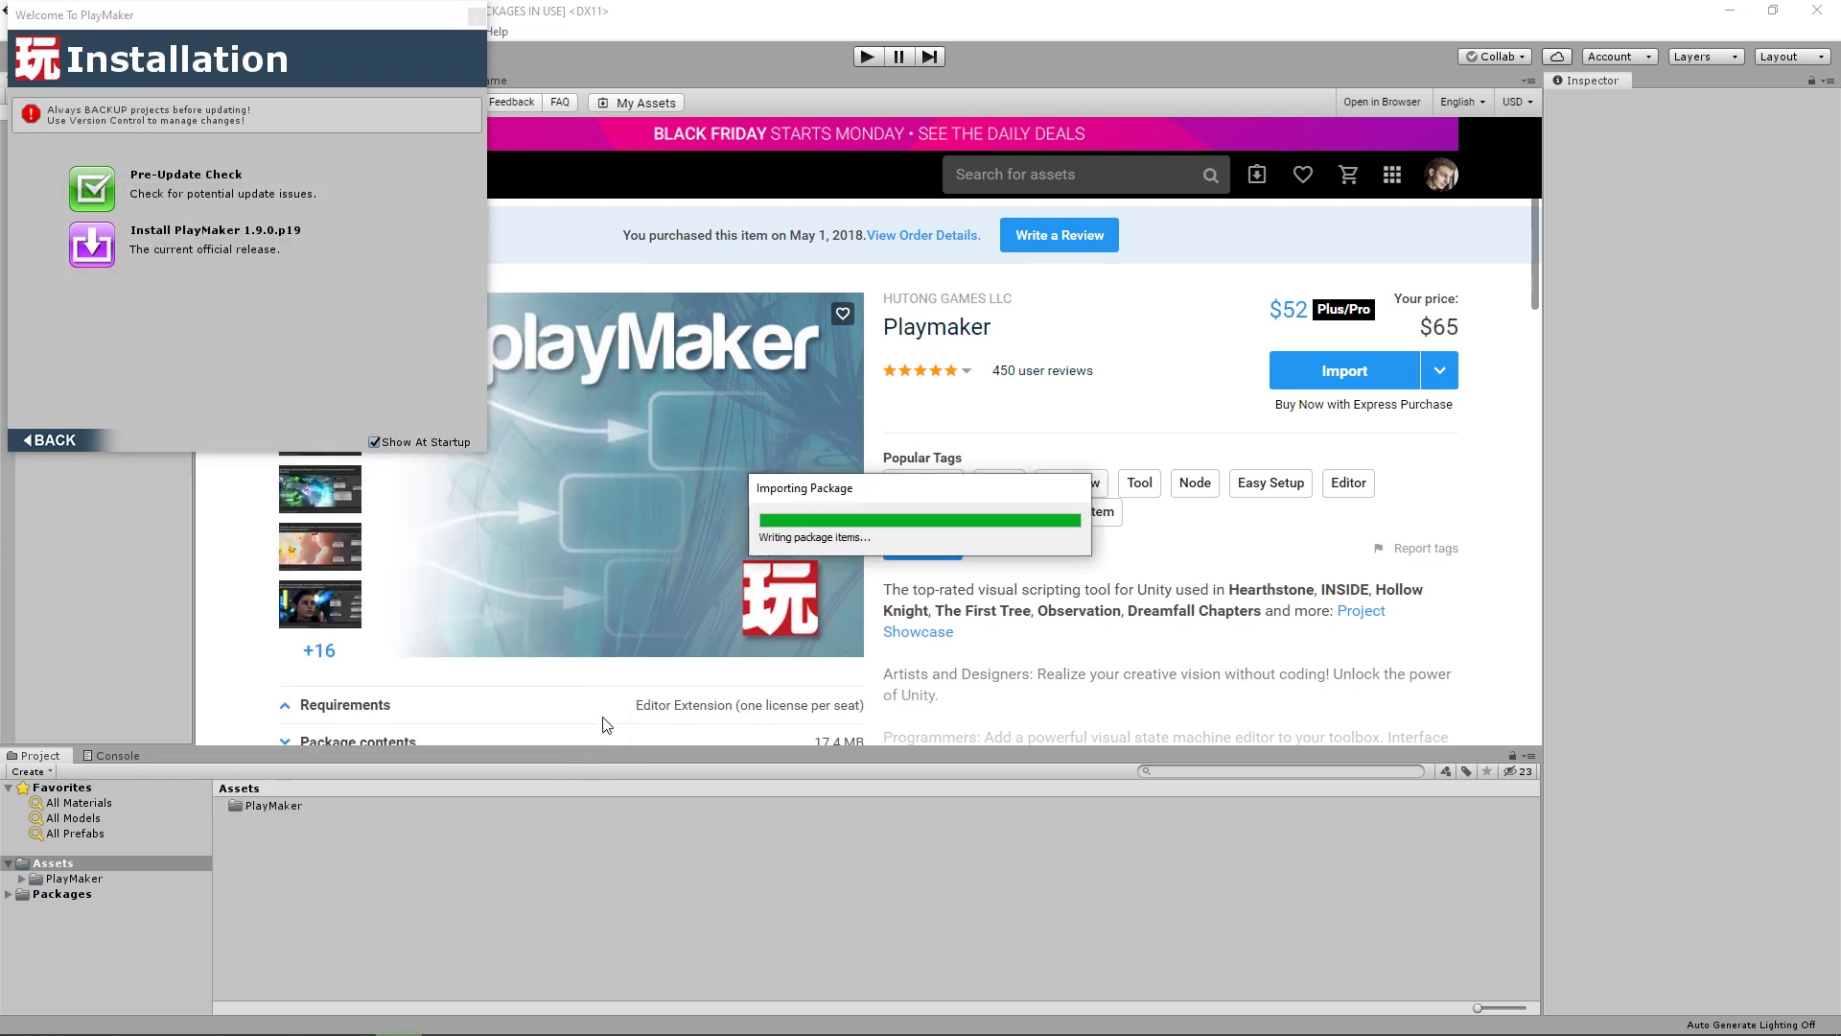
click(477, 19)
- Place the Shotgun prefab from Assets/Shotgun into the Scene view above the Plane
click(247, 77)
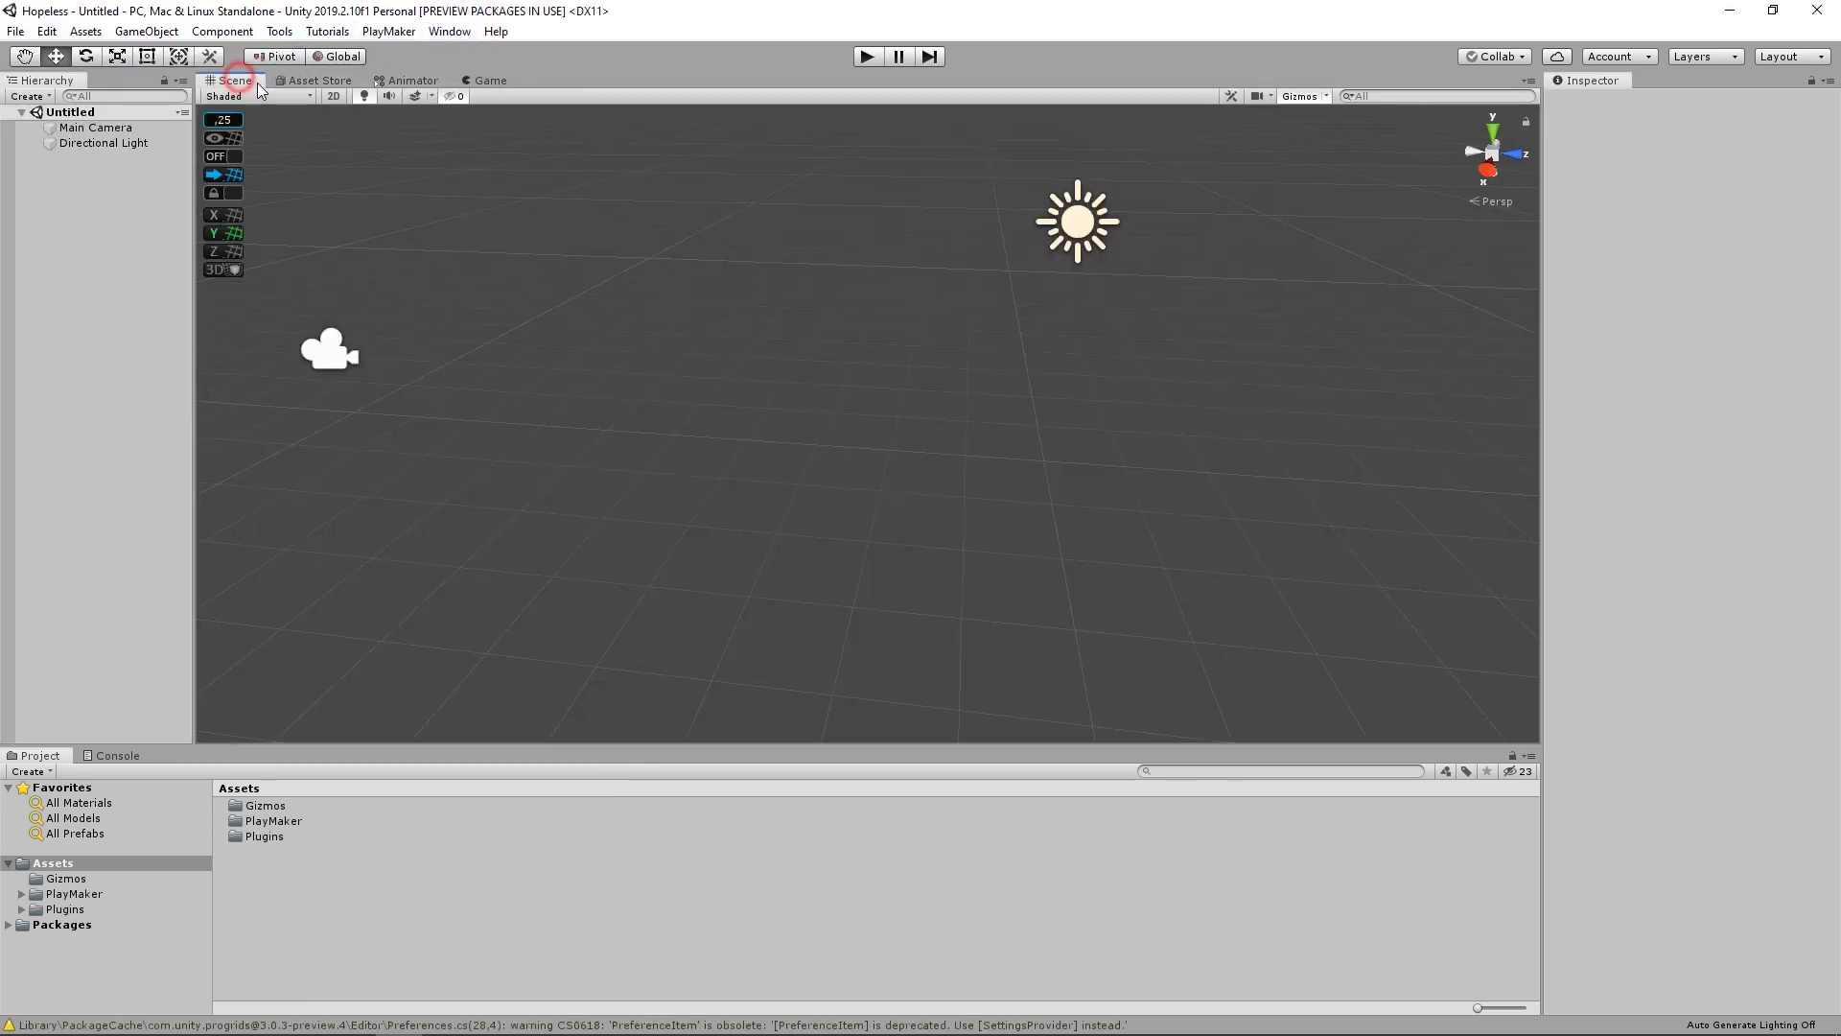
alt+drag(711, 300, 751, 254)
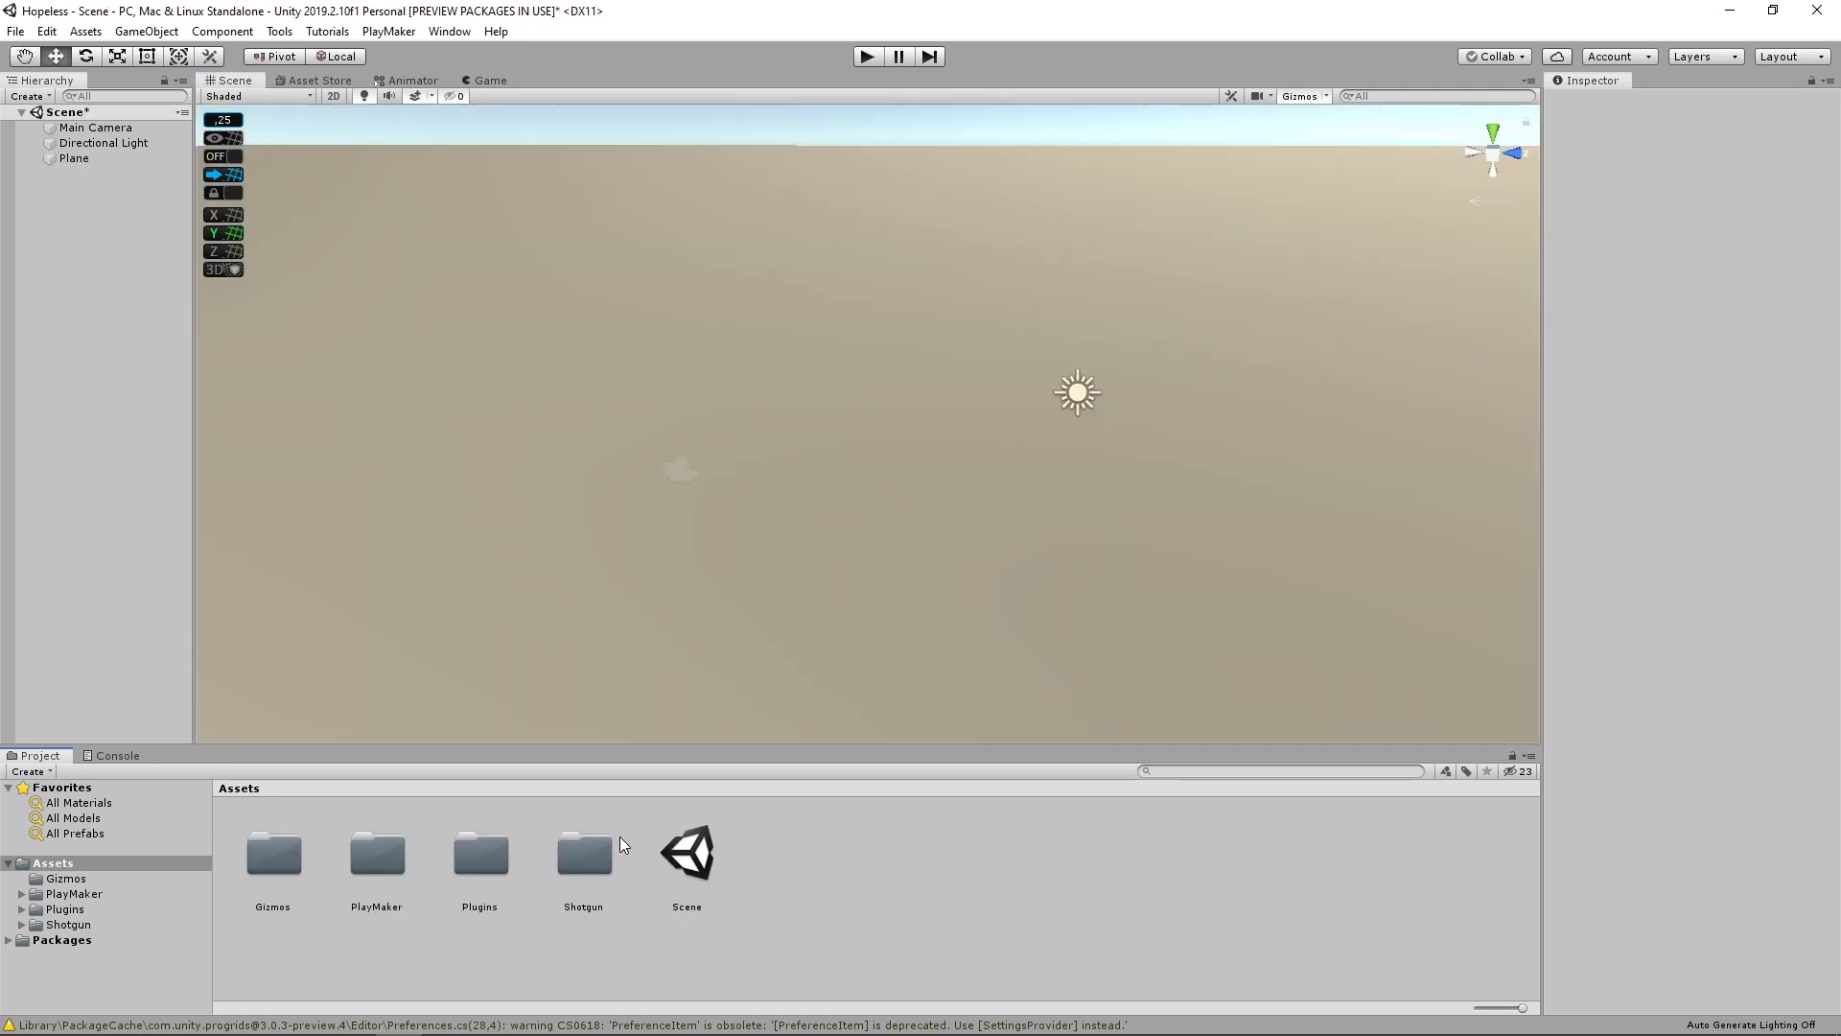
double_click(601, 844)
drag(731, 849, 871, 579)
mouse_move(878, 569)
right_down()
mouse_move(1056, 296)
mouse_move(1164, 331)
right_up()
click(1028, 302)
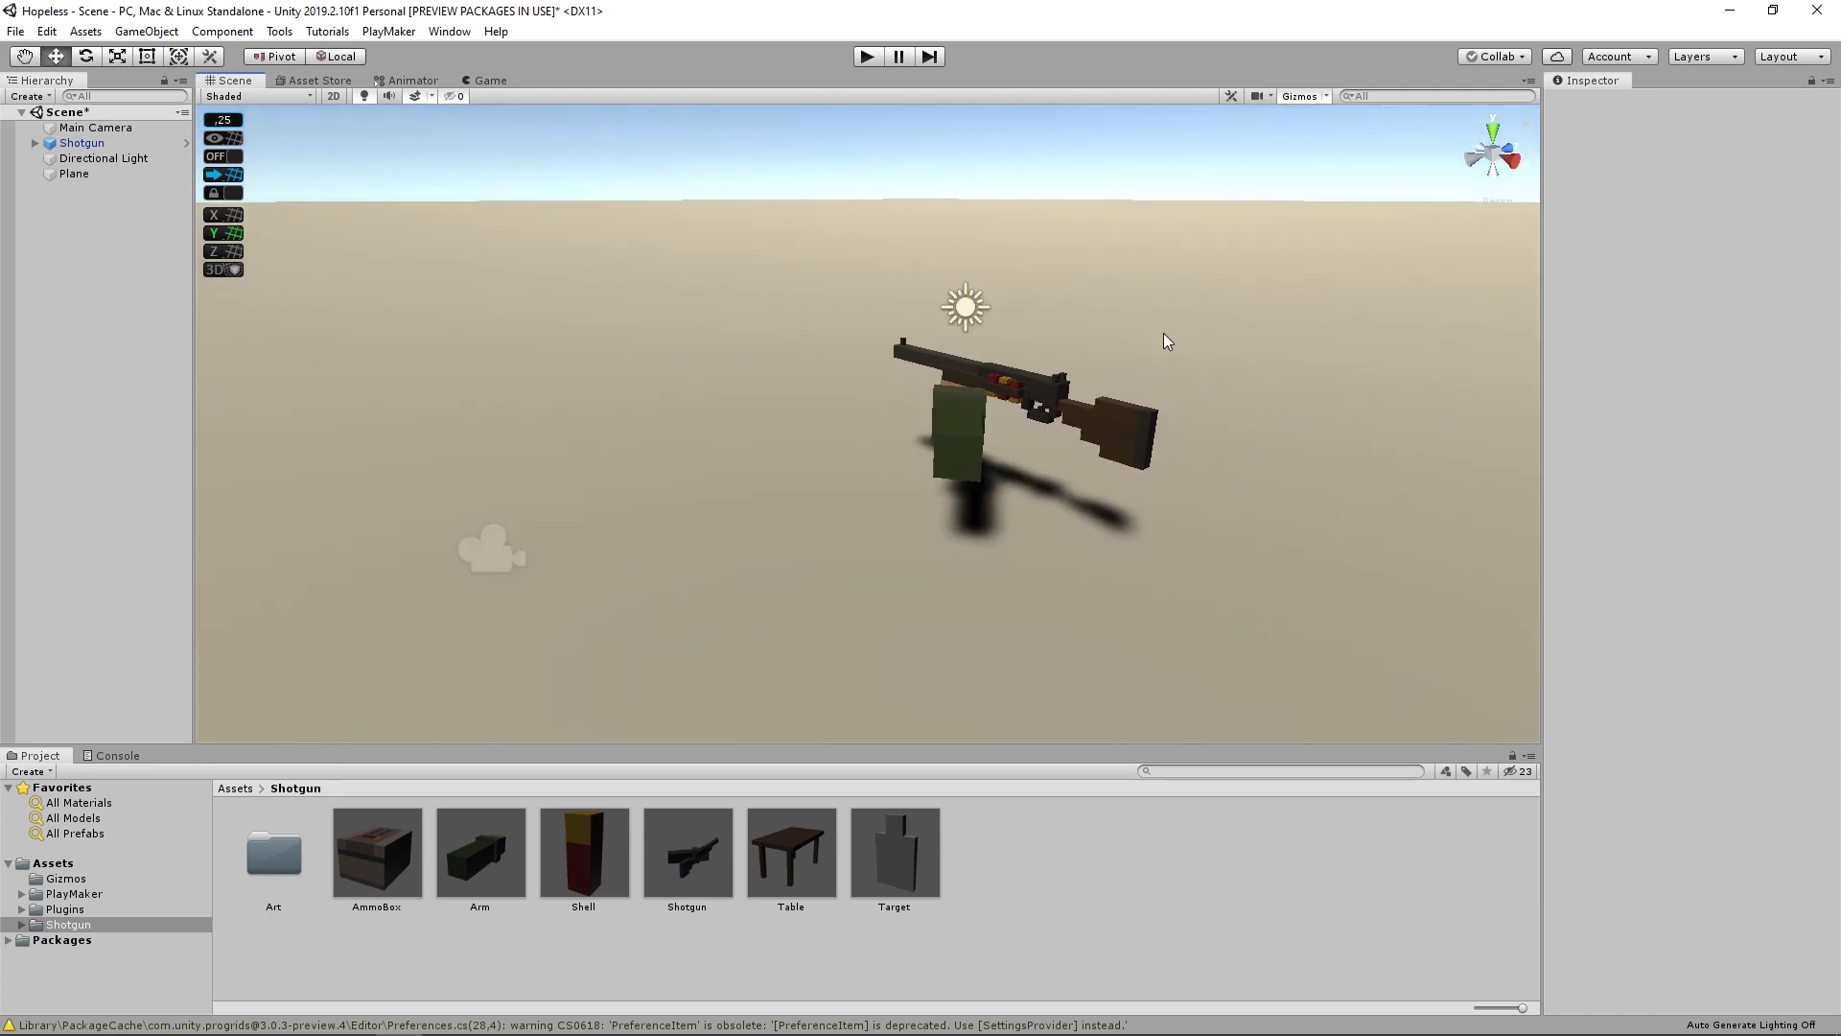
- Clear a mistyped Asset Store query and search for '3d kit'
click(326, 81)
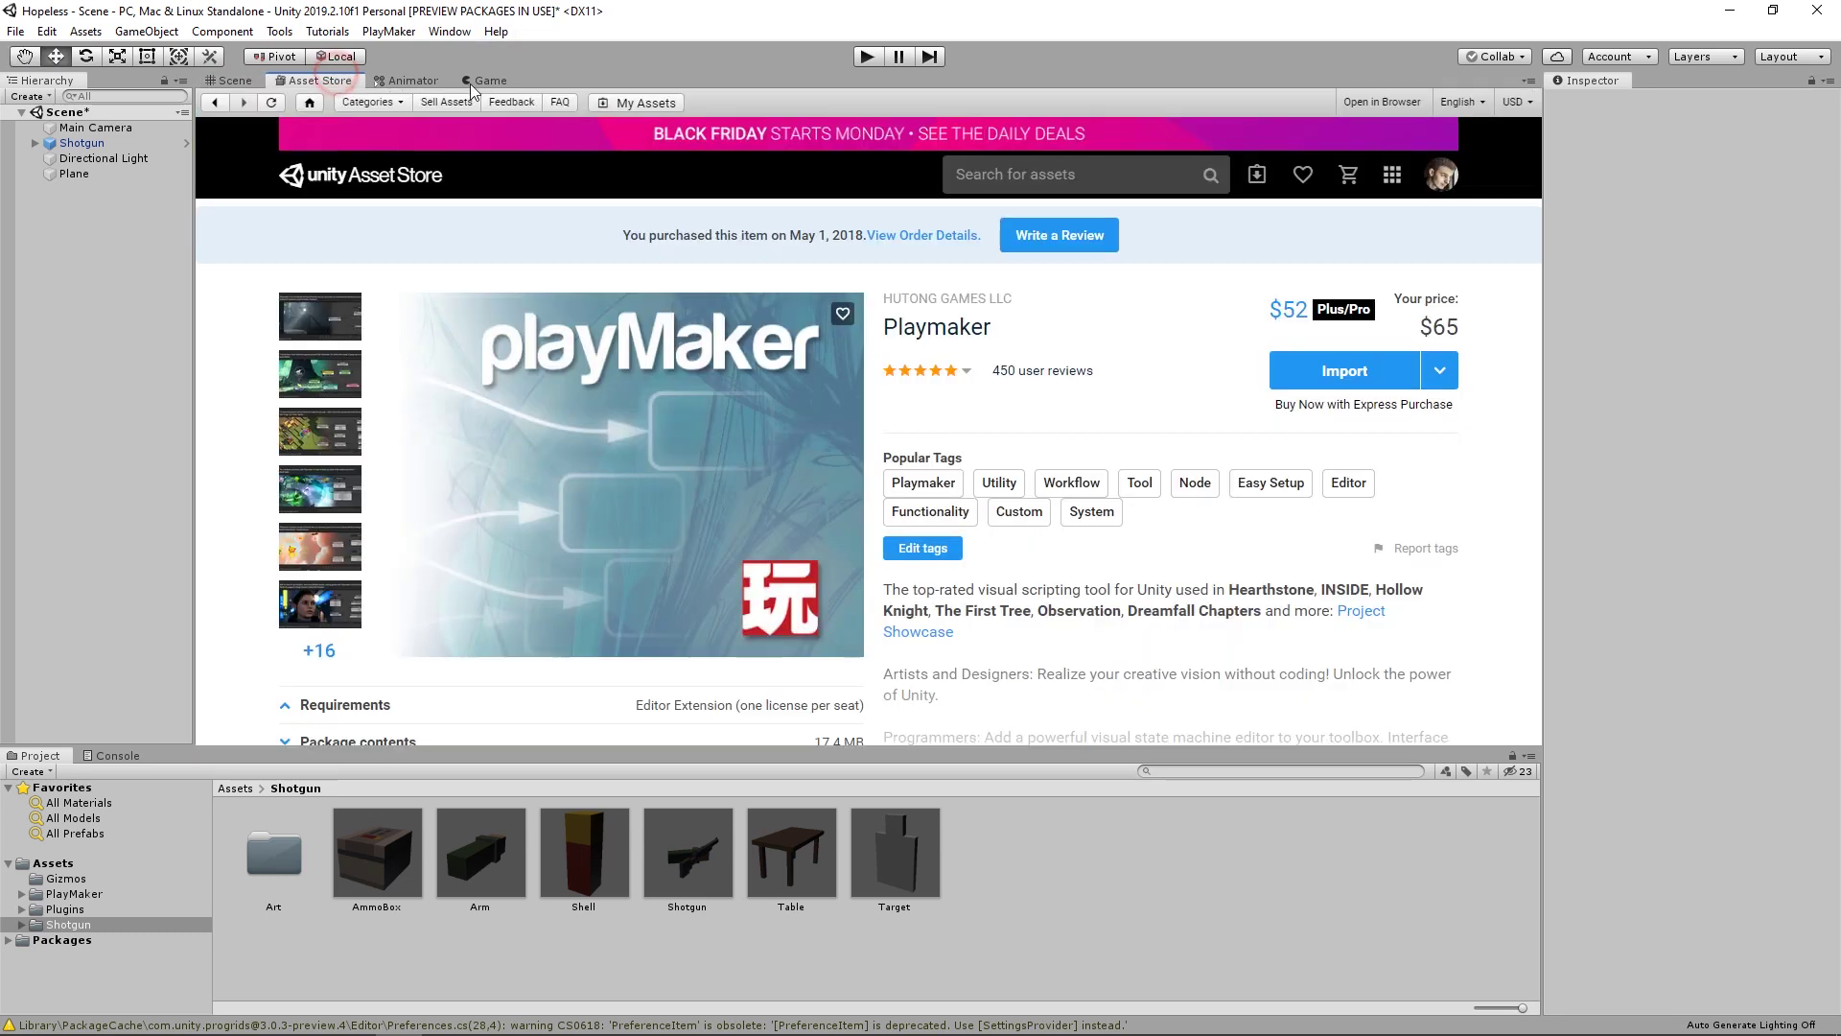
click(1049, 178)
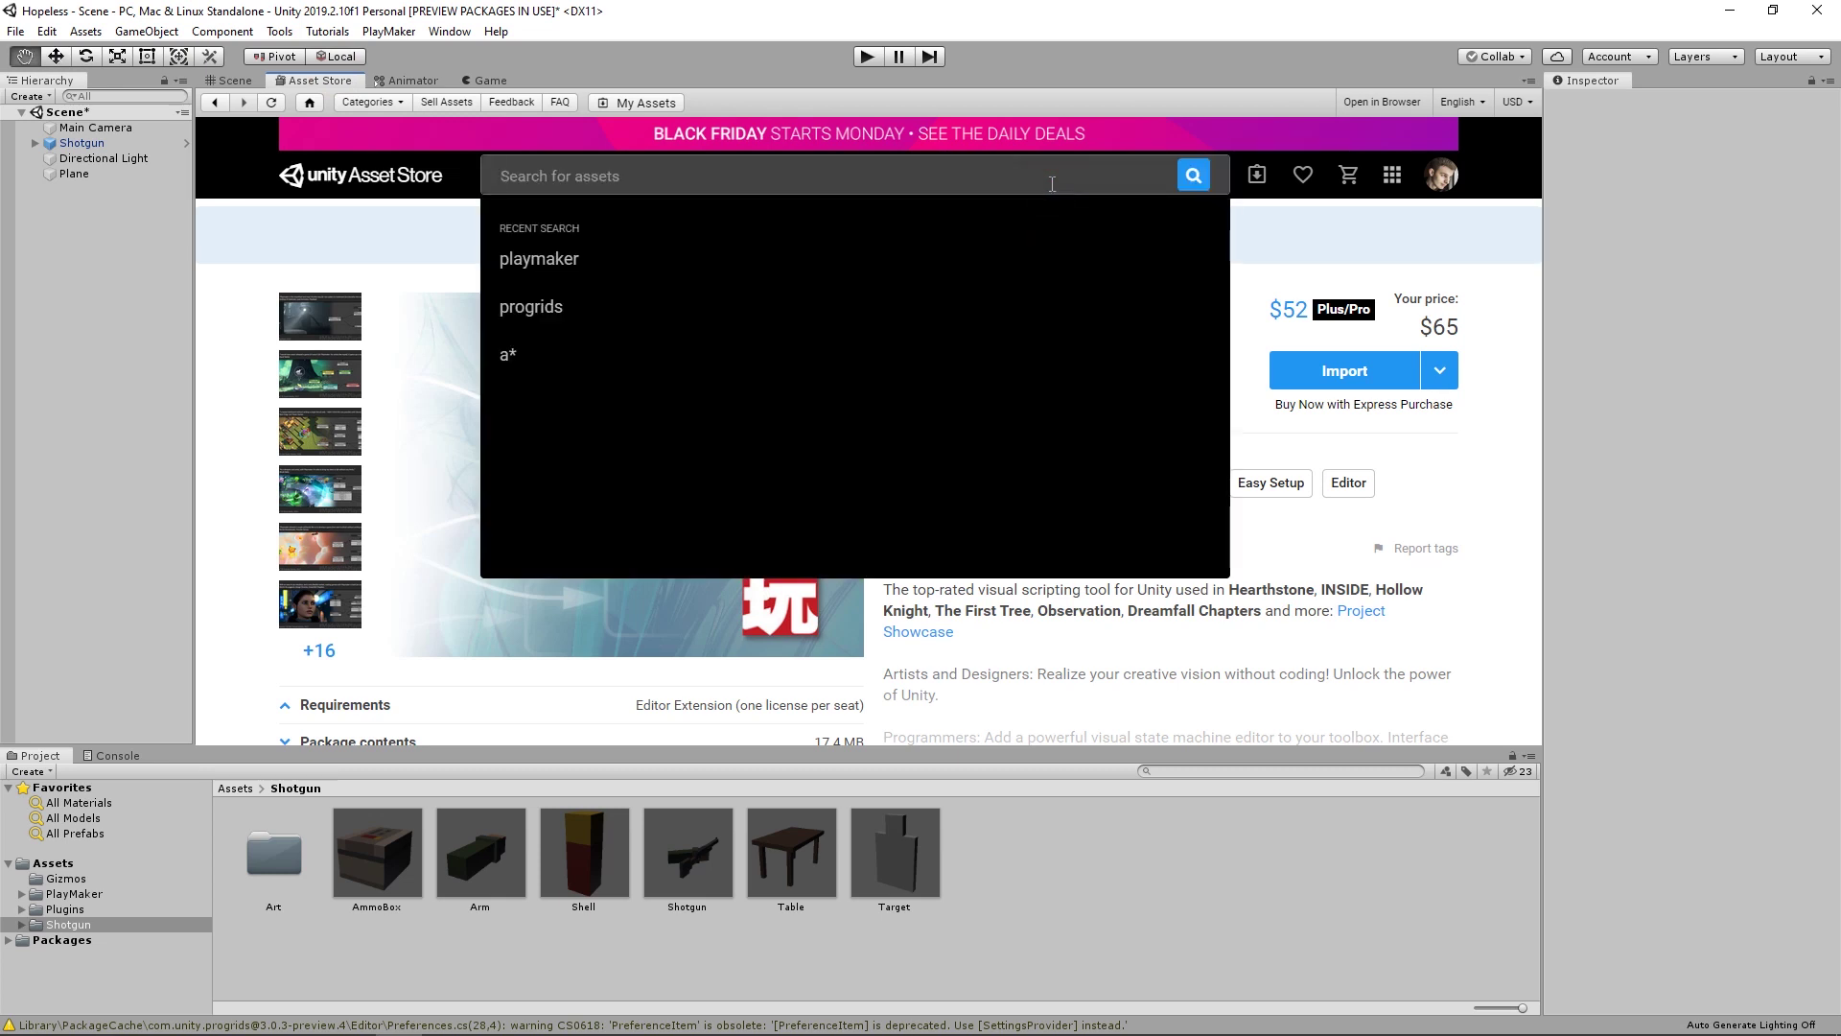
key(Return)
text(ы)
key(Return)
key(ctrl+a)
key(BackSpace)
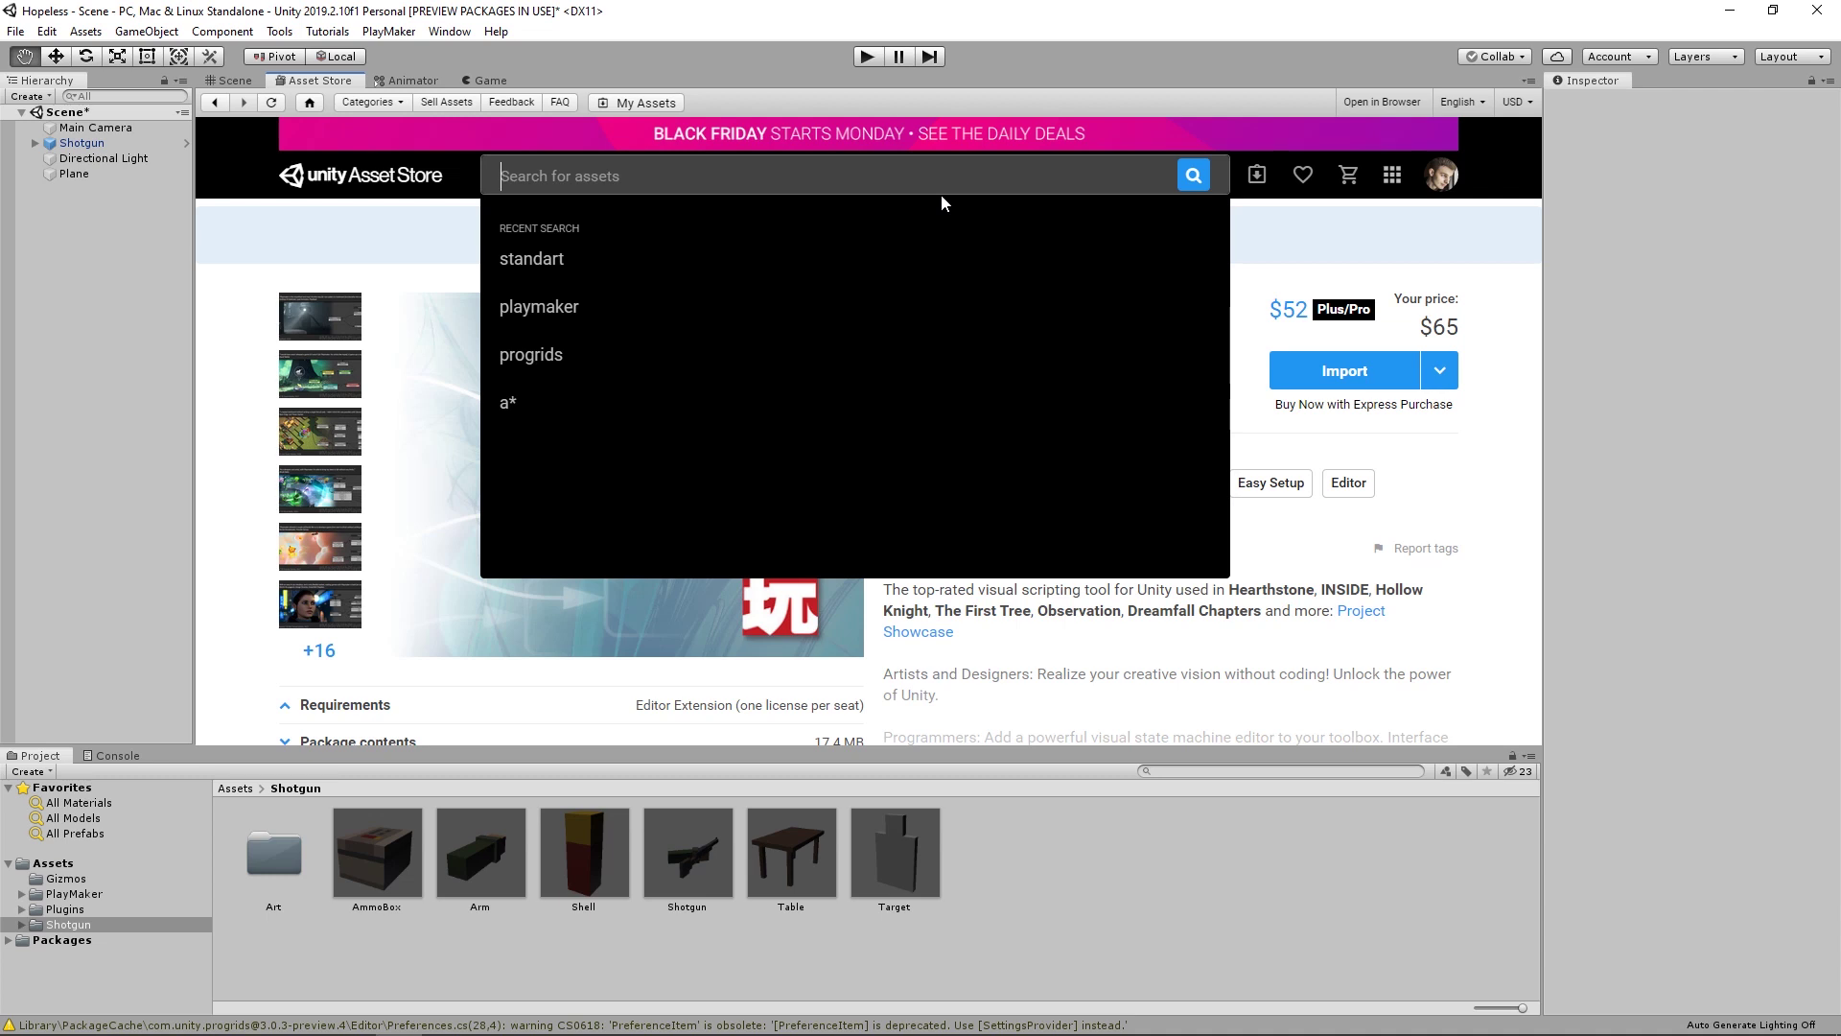
text(3d kit)
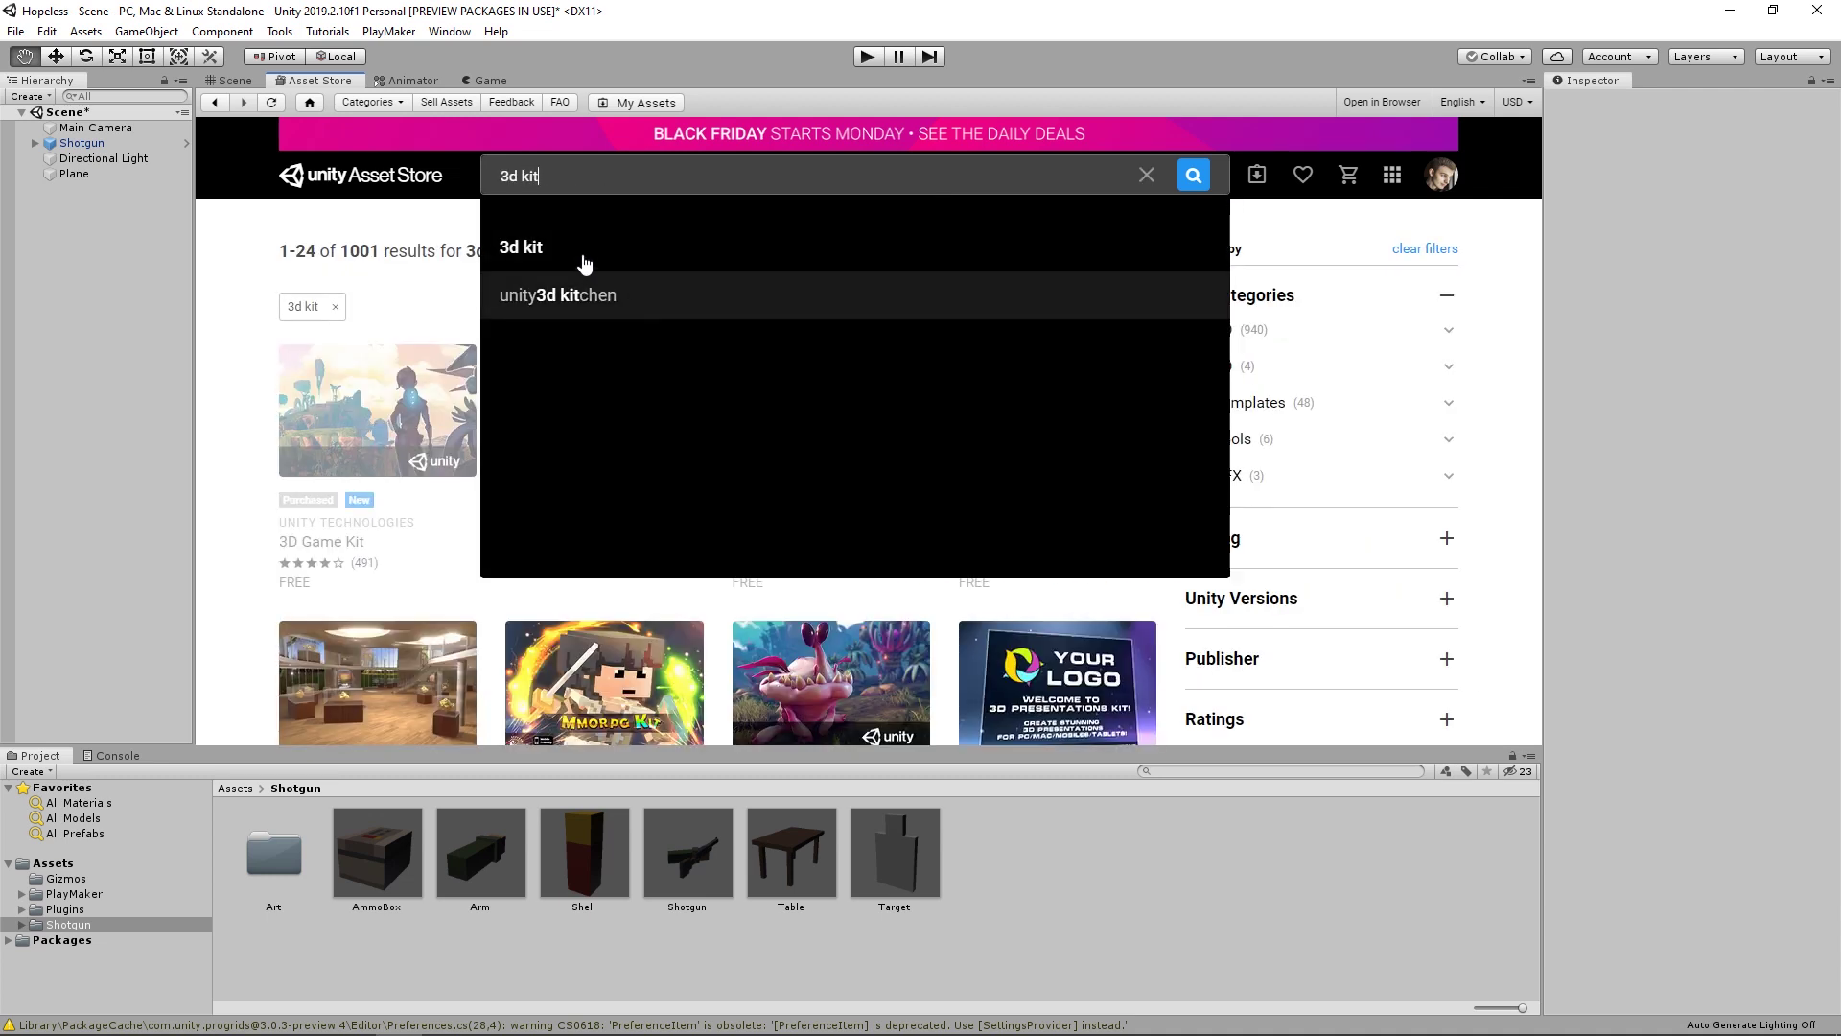
click(243, 547)
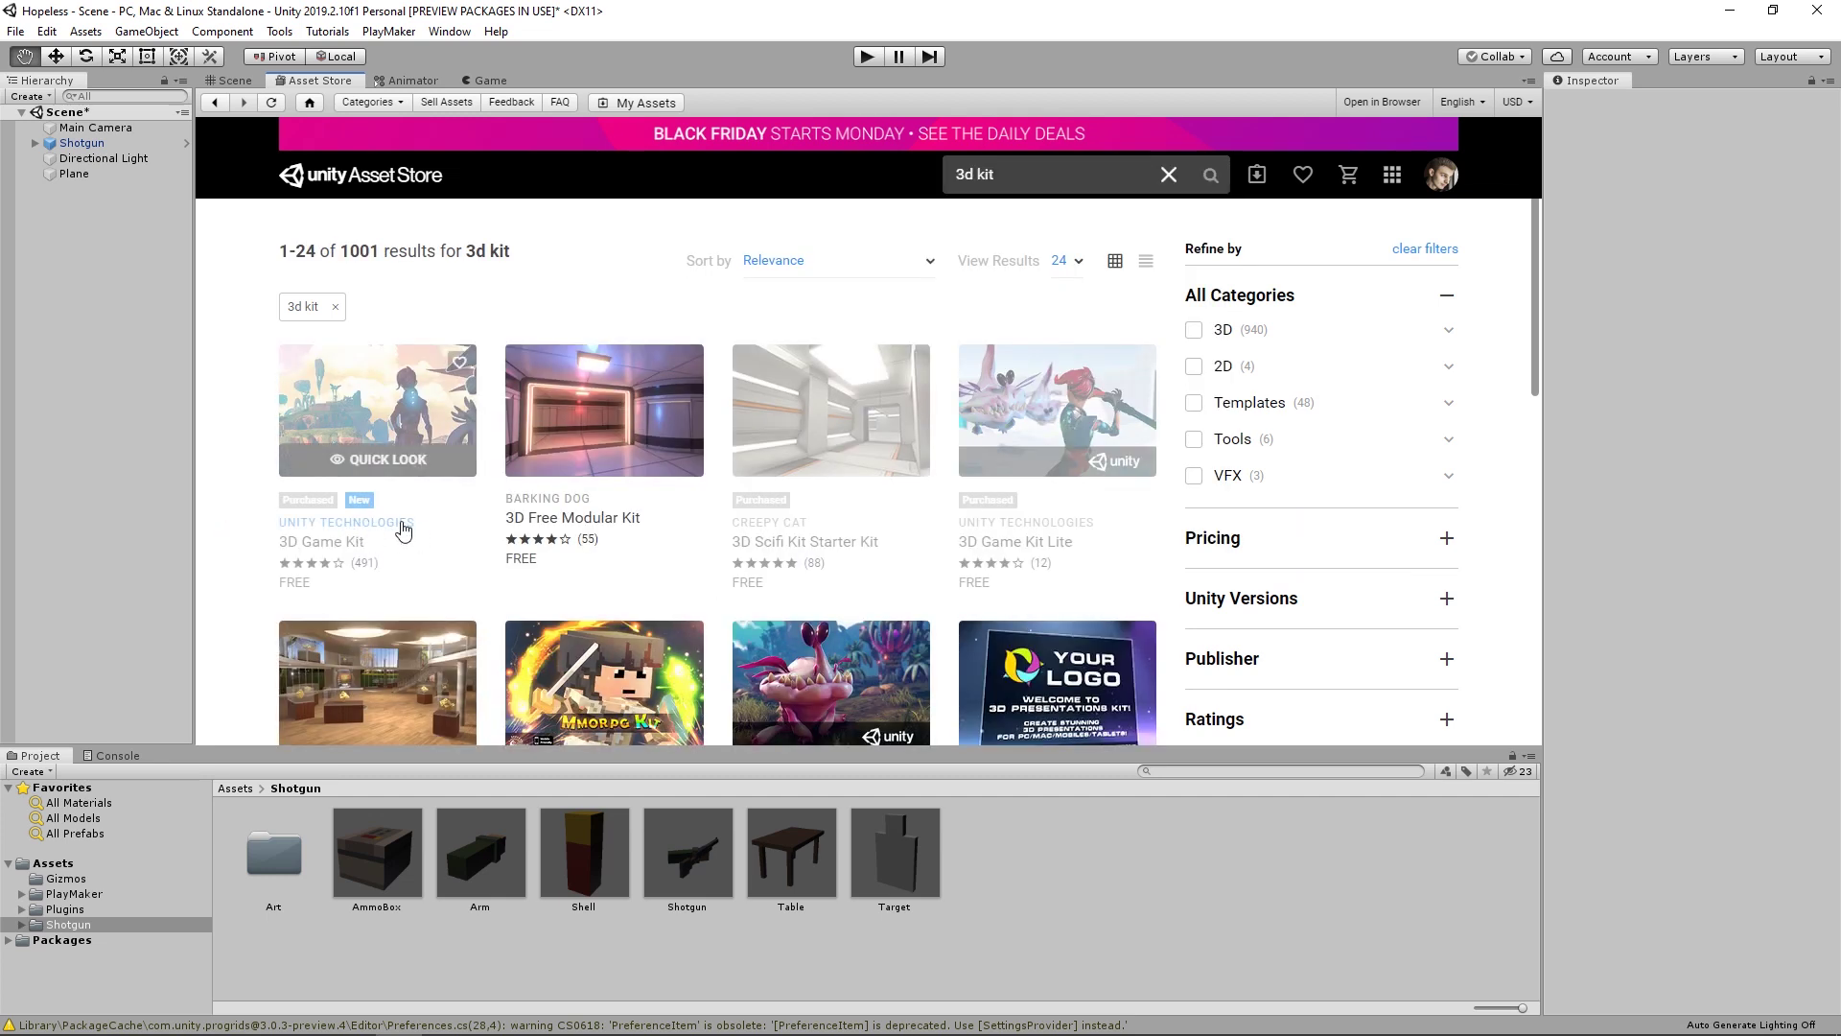
- Import the full Standard Assets package from the Unity Technologies publisher page
click(402, 526)
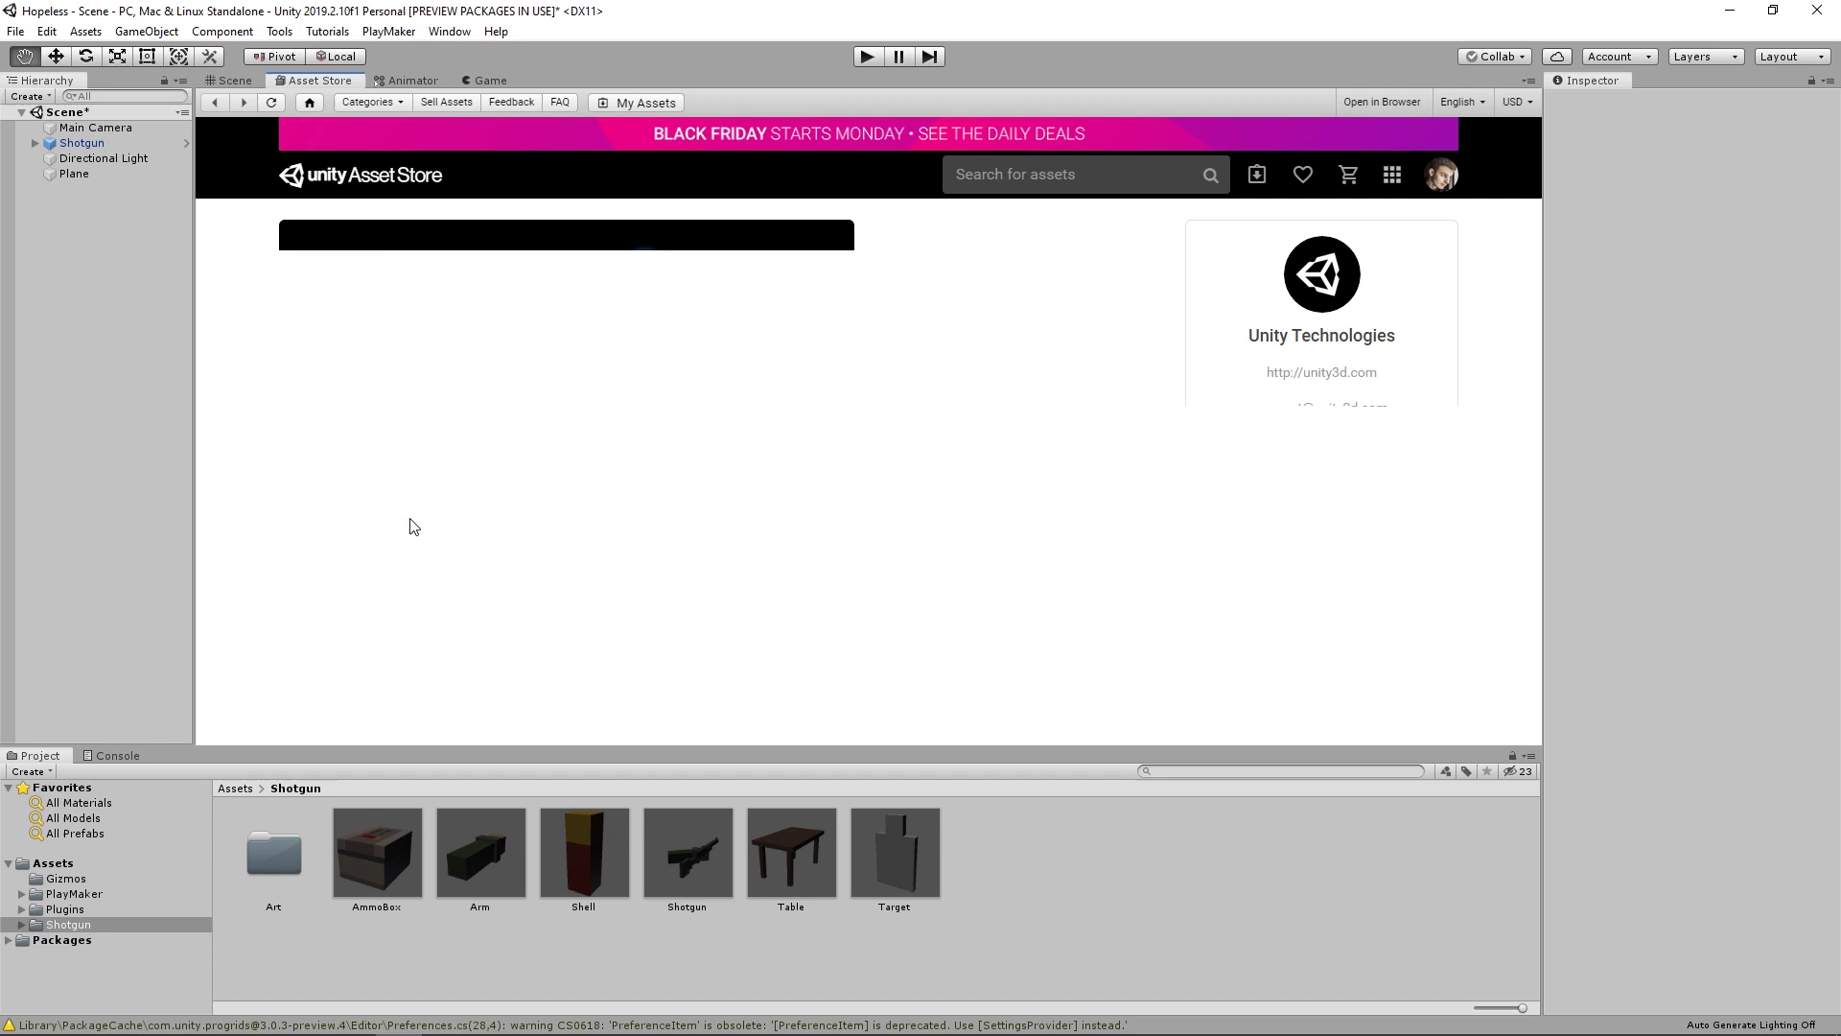
scroll(921, 432, down, 5)
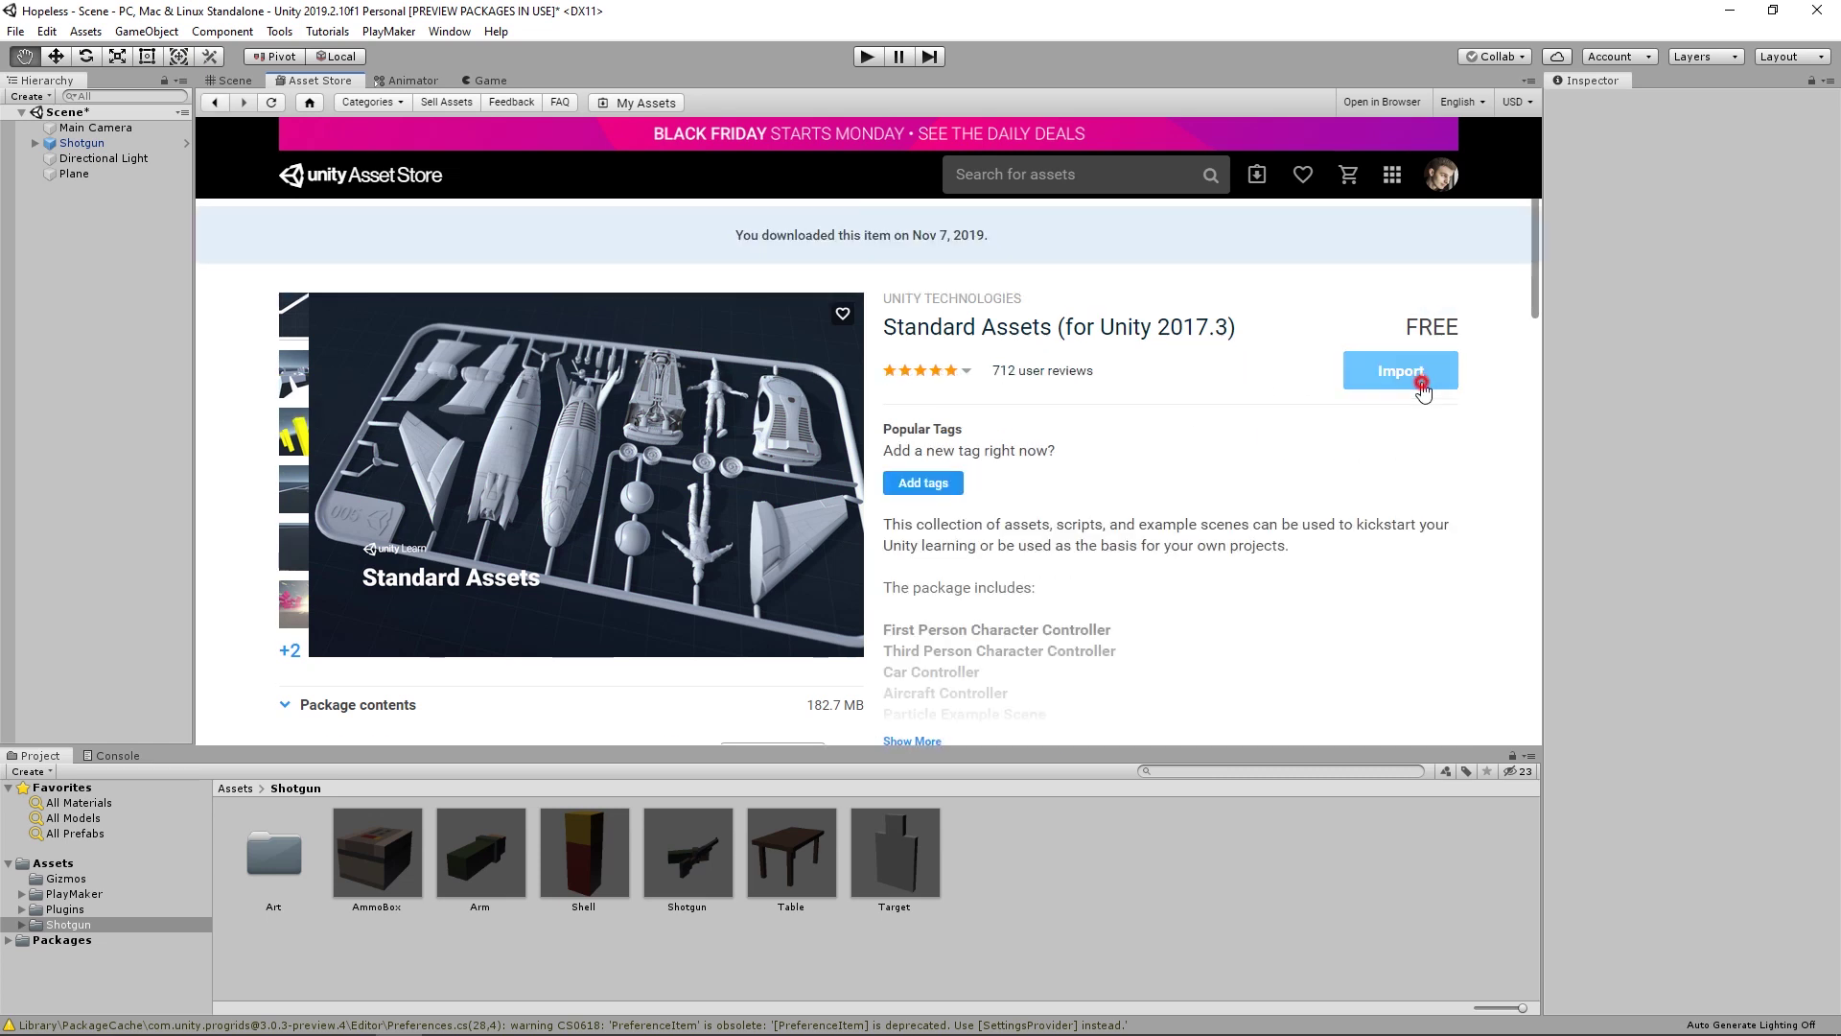
click(1423, 387)
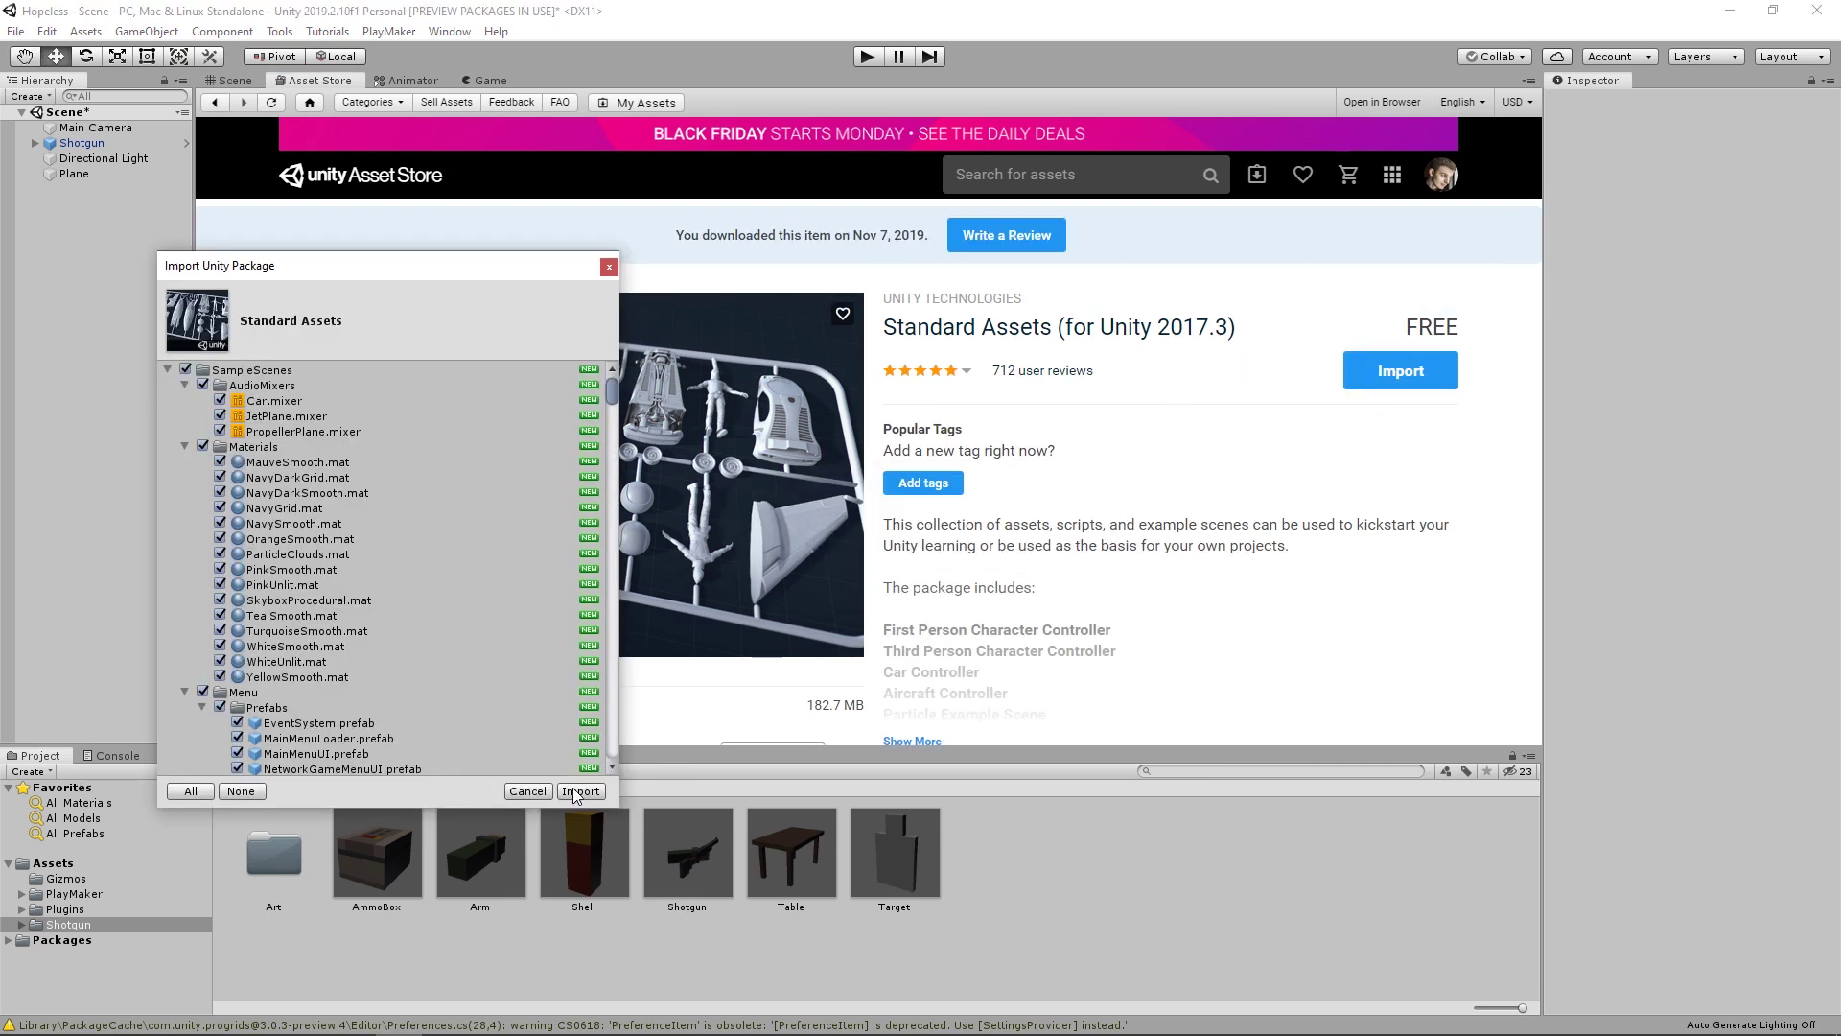
click(575, 792)
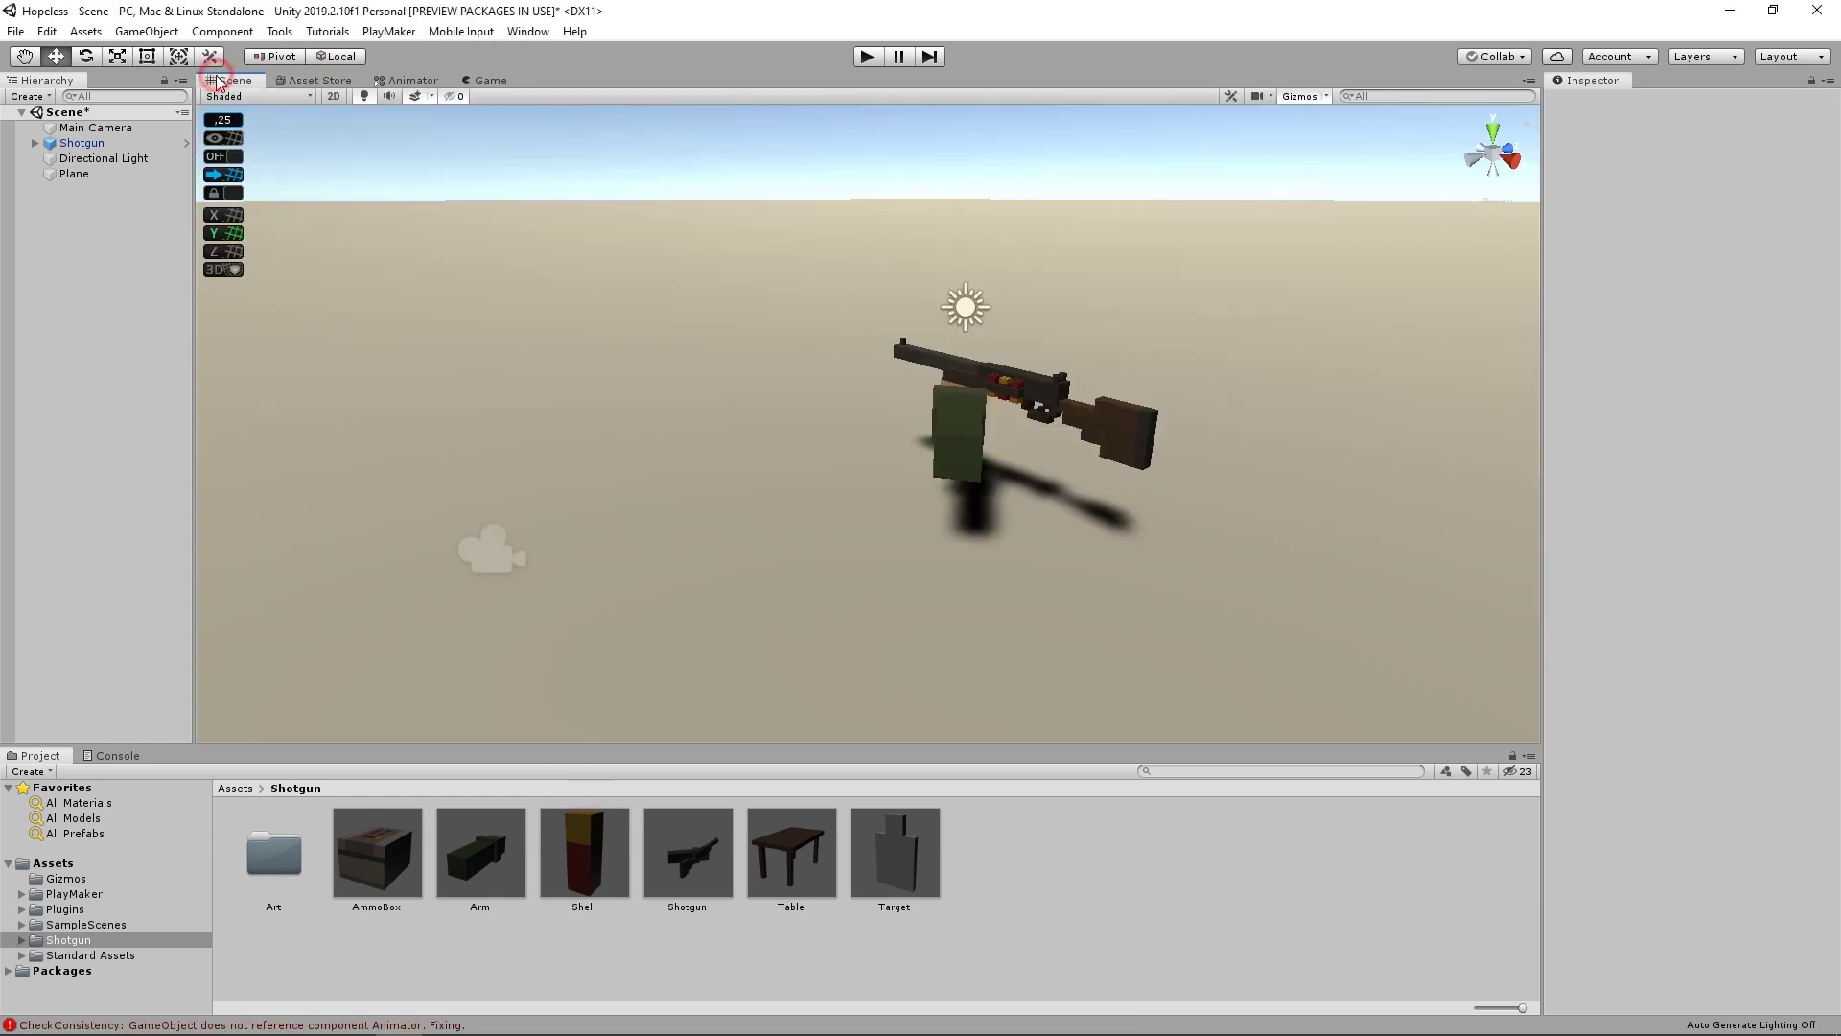
- Return to the Assets root folder and clear the Console messages
click(235, 788)
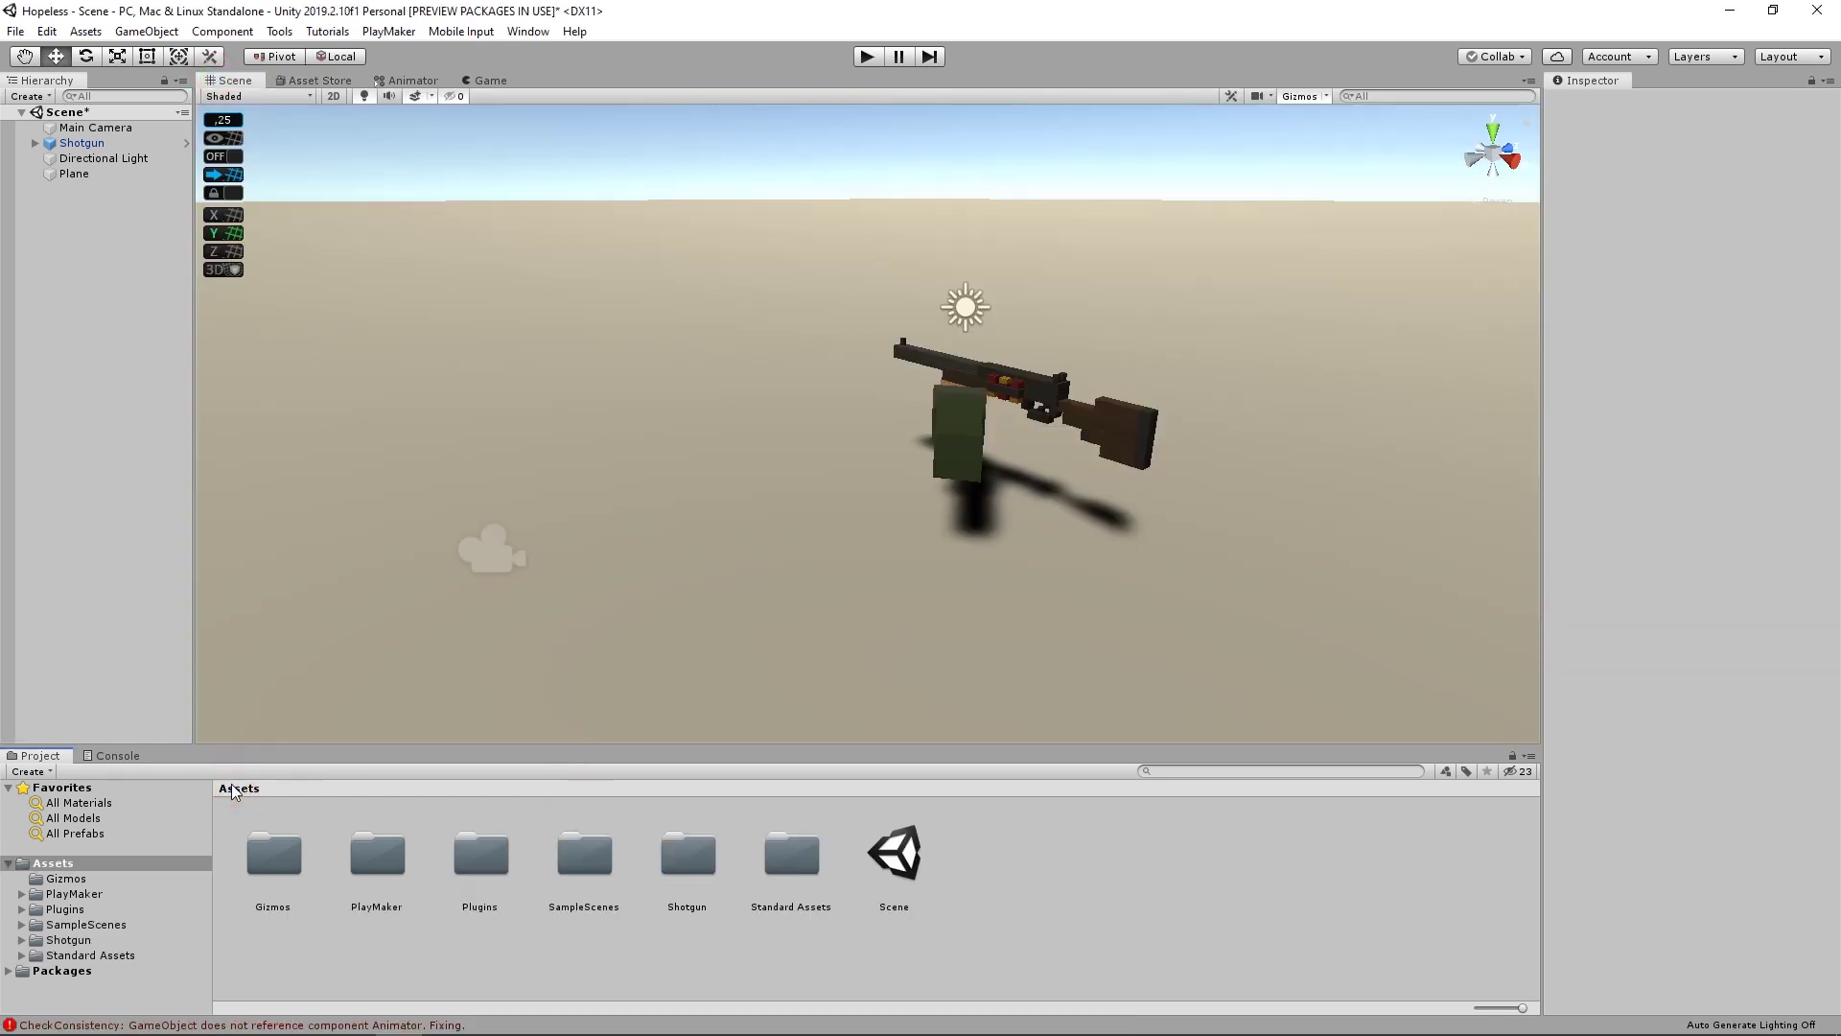
click(104, 756)
click(21, 772)
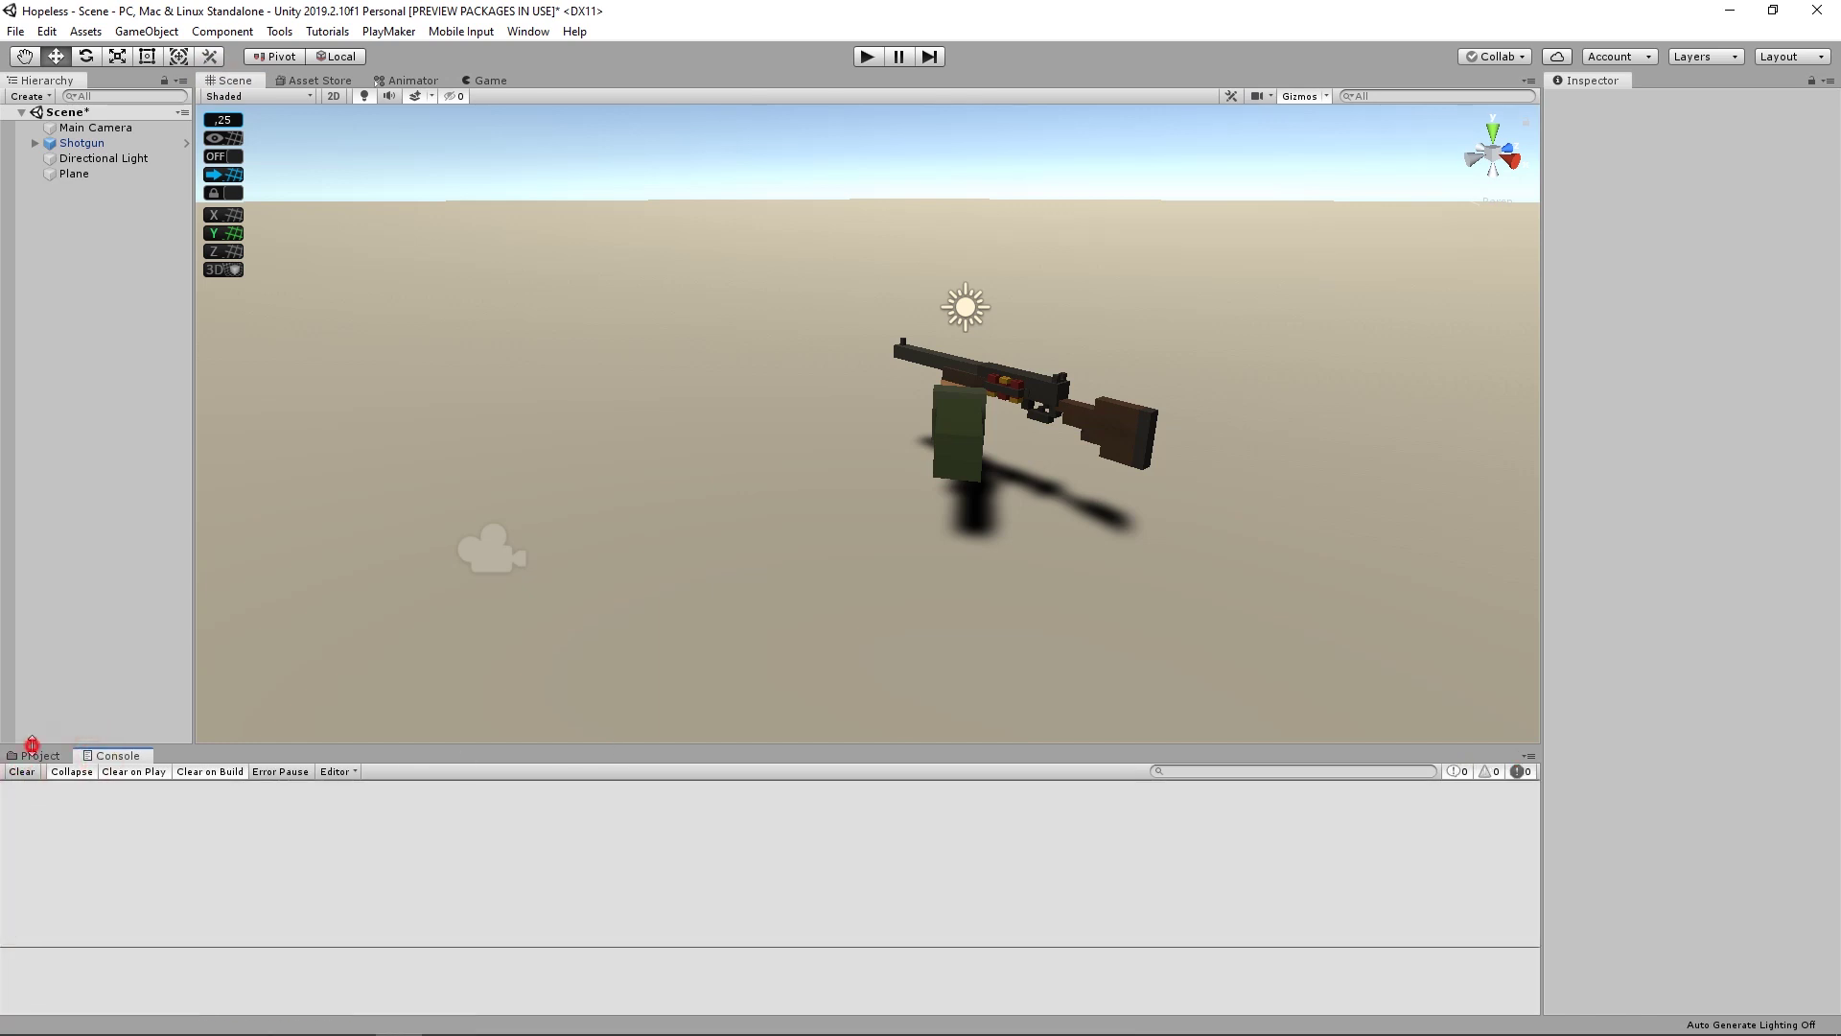
click(39, 756)
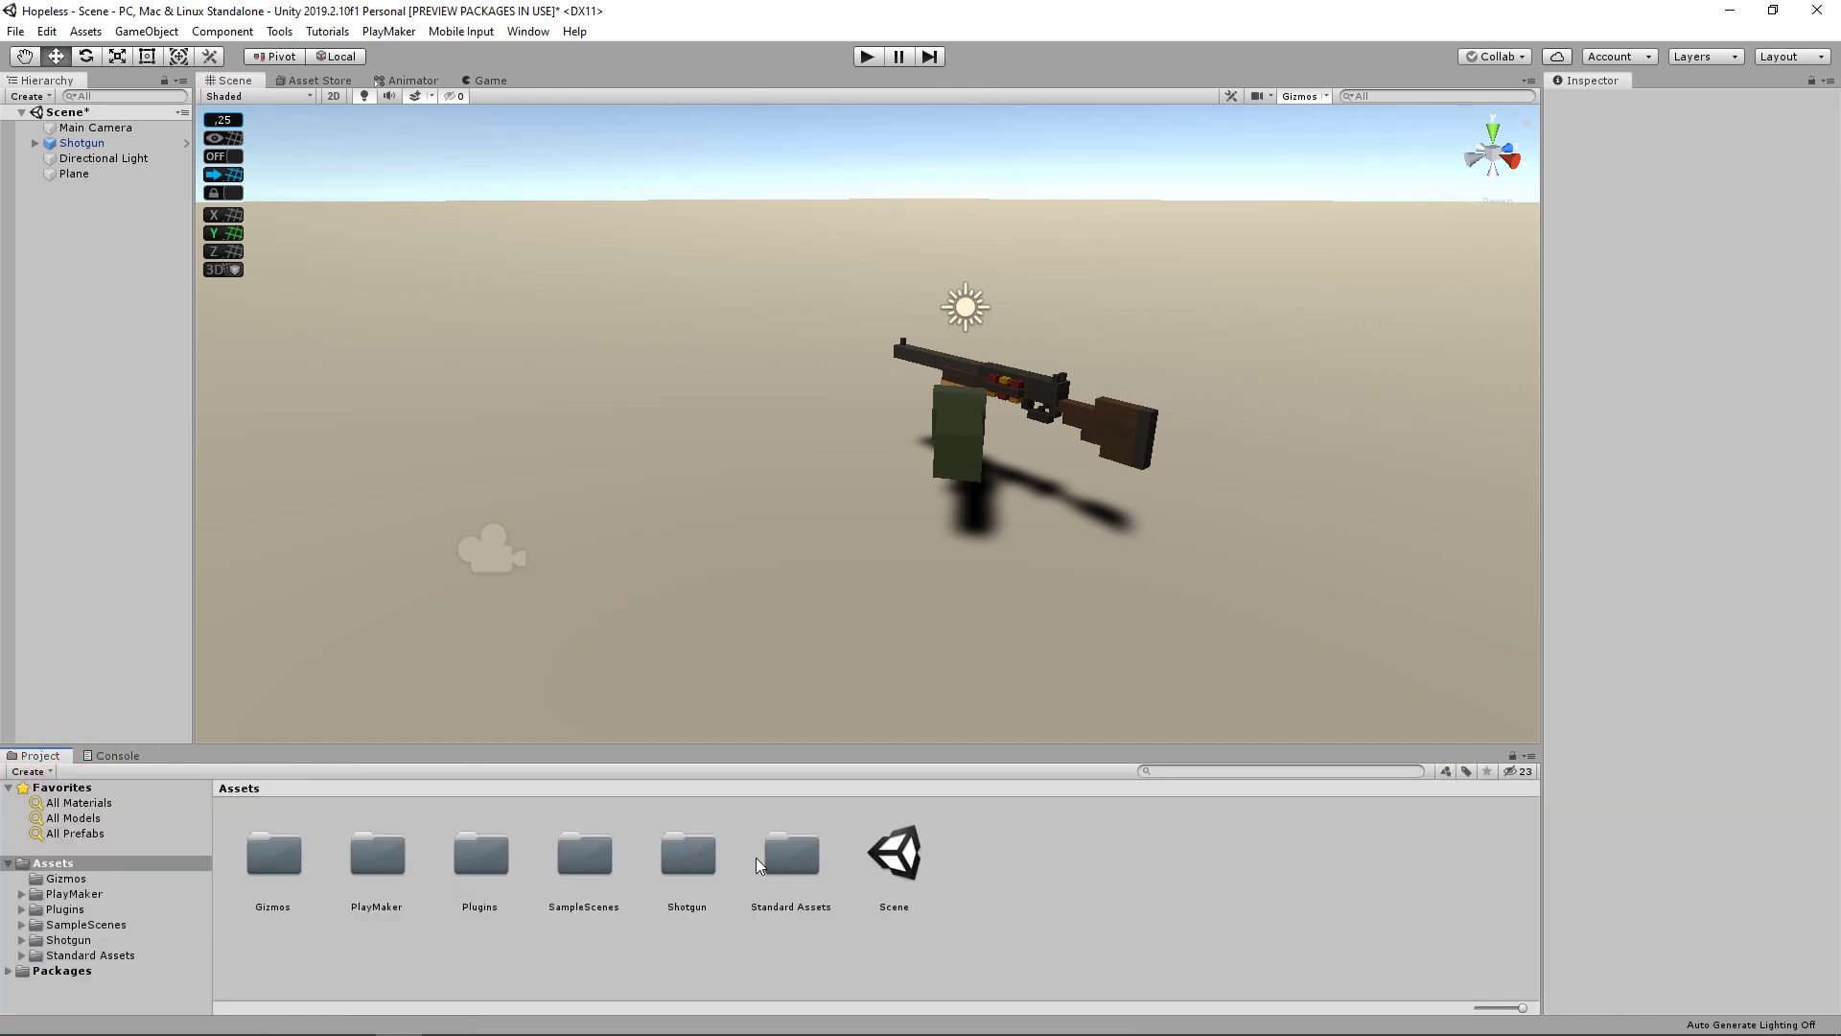
- Place the FPSController from Standard Assets' FirstPersonCharacter Prefabs above the ground and select Main Camera
double_click(757, 857)
click(488, 852)
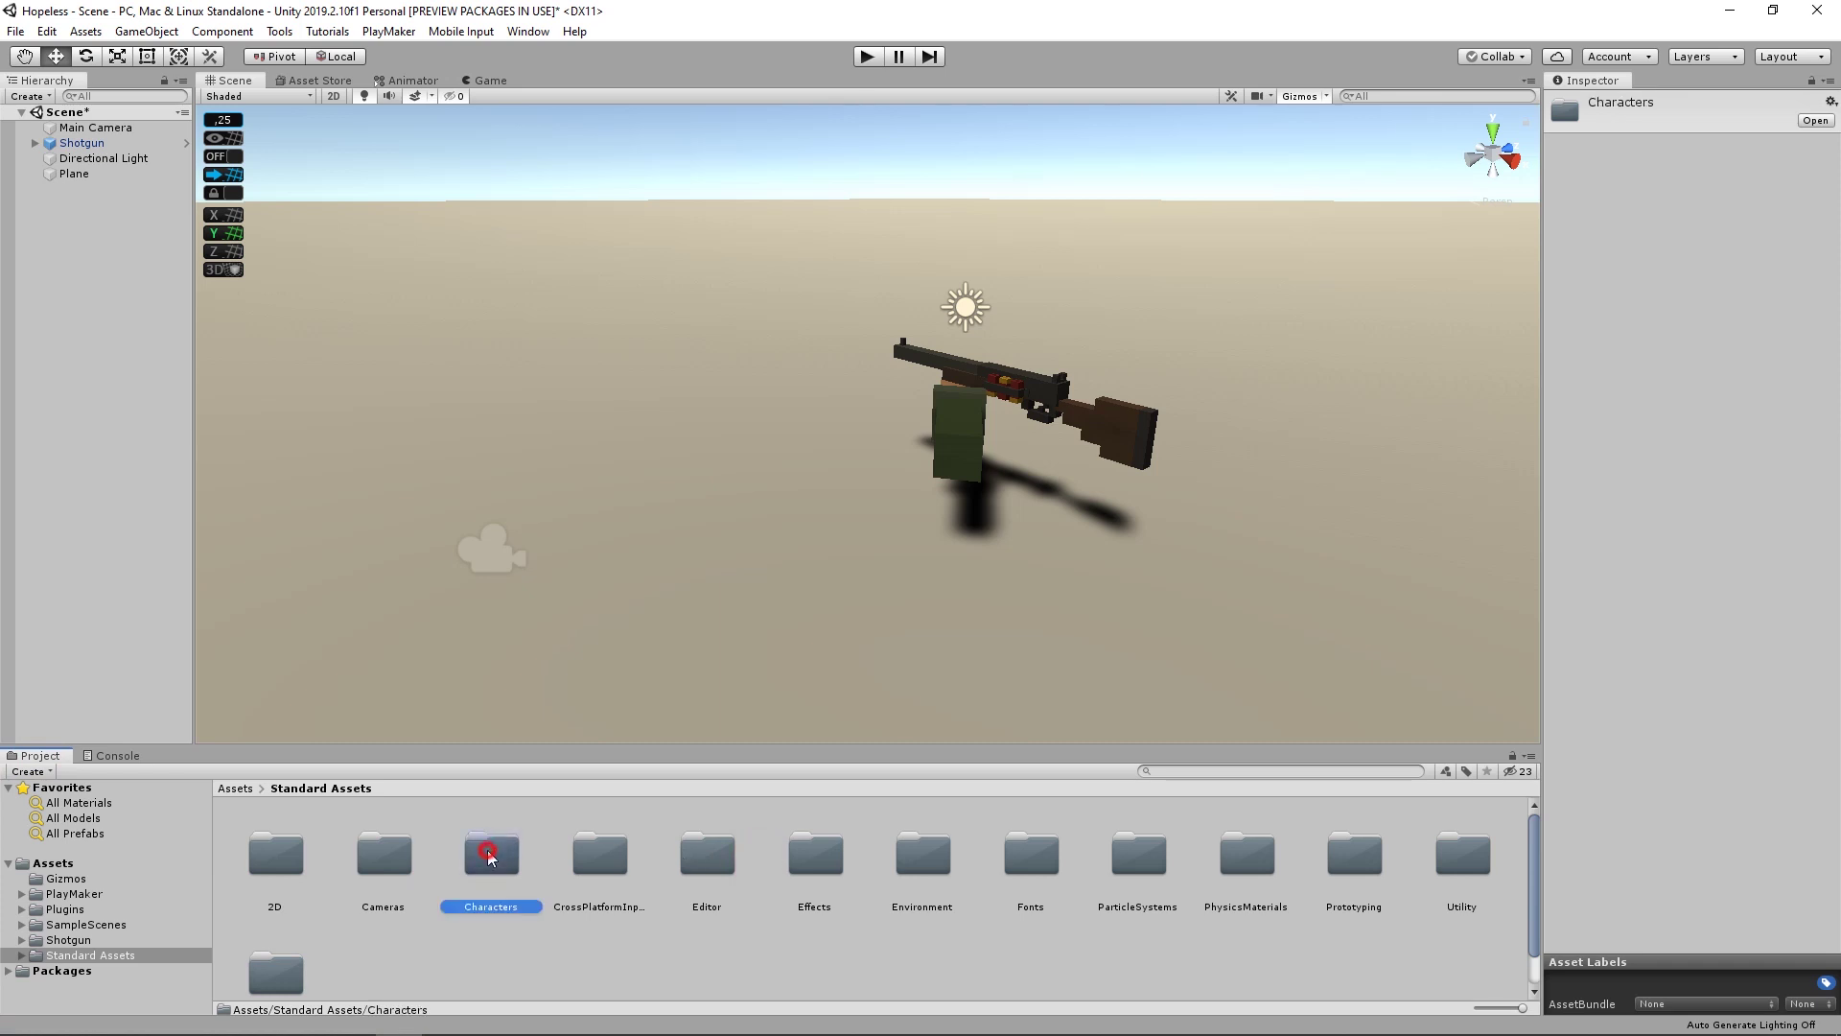
double_click(489, 854)
double_click(270, 867)
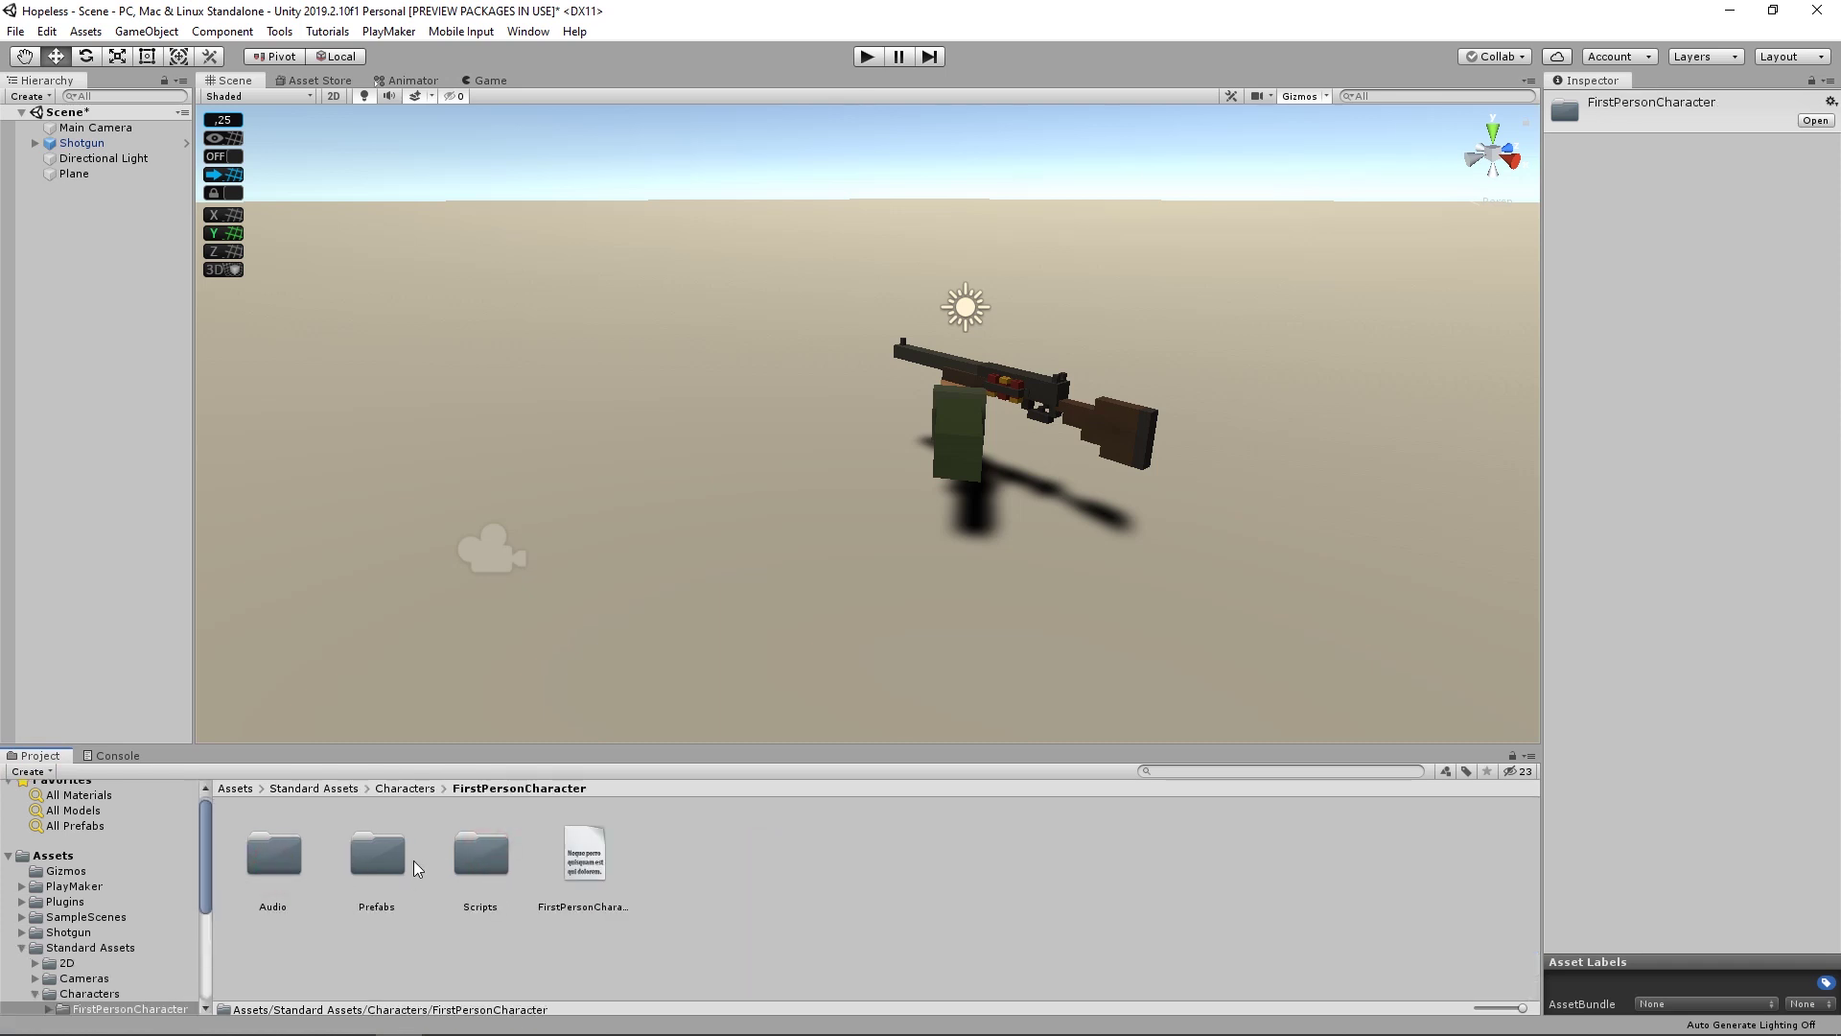
double_click(368, 856)
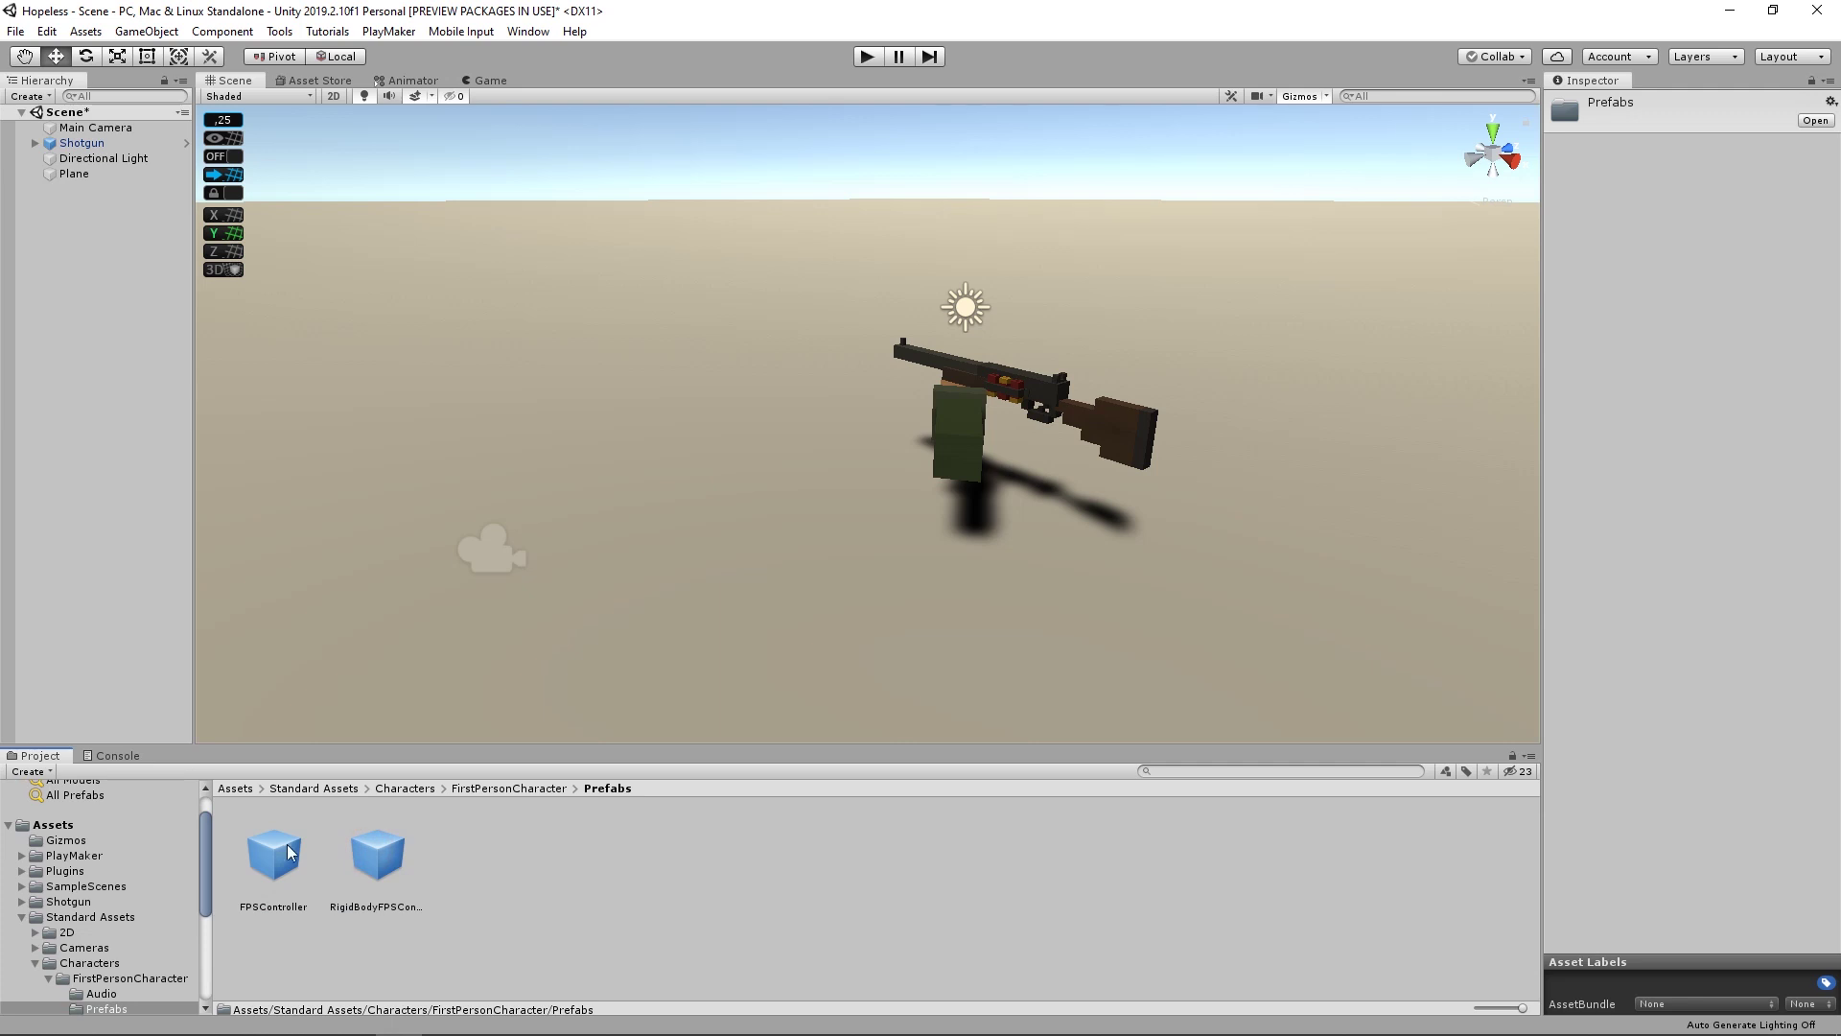
drag(285, 851, 637, 529)
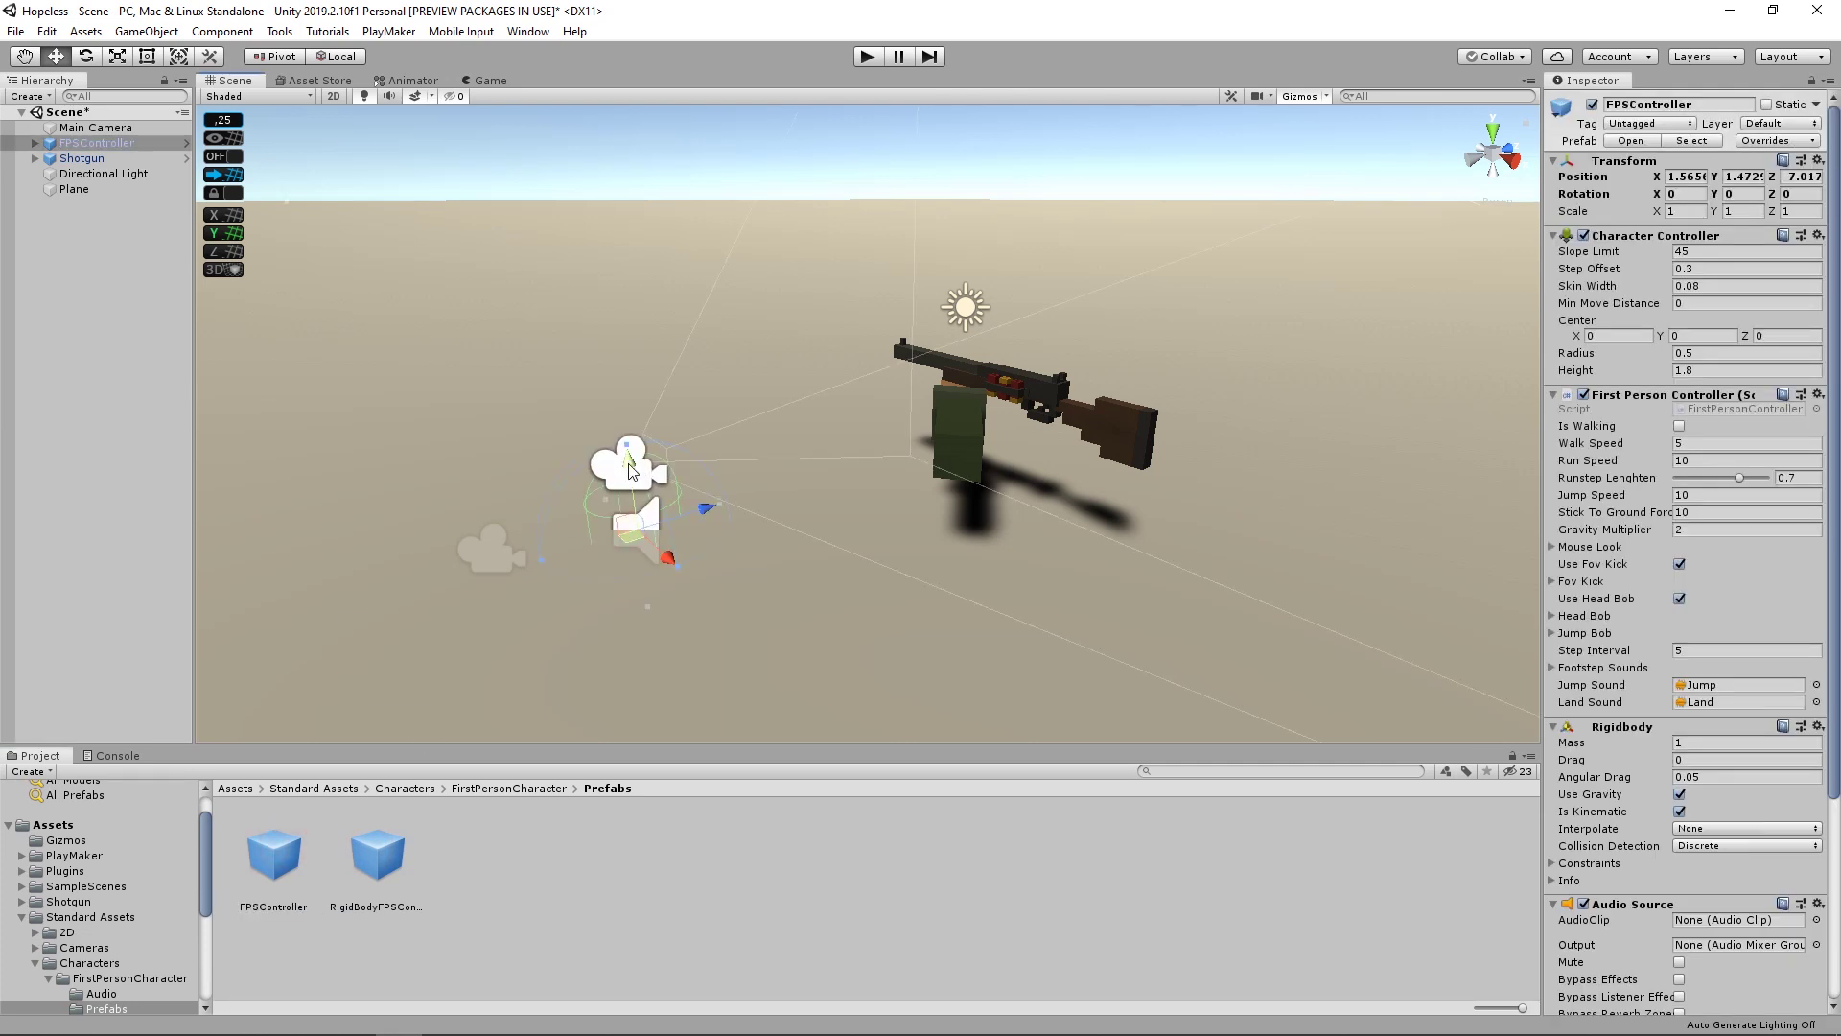
drag(628, 414, 637, 384)
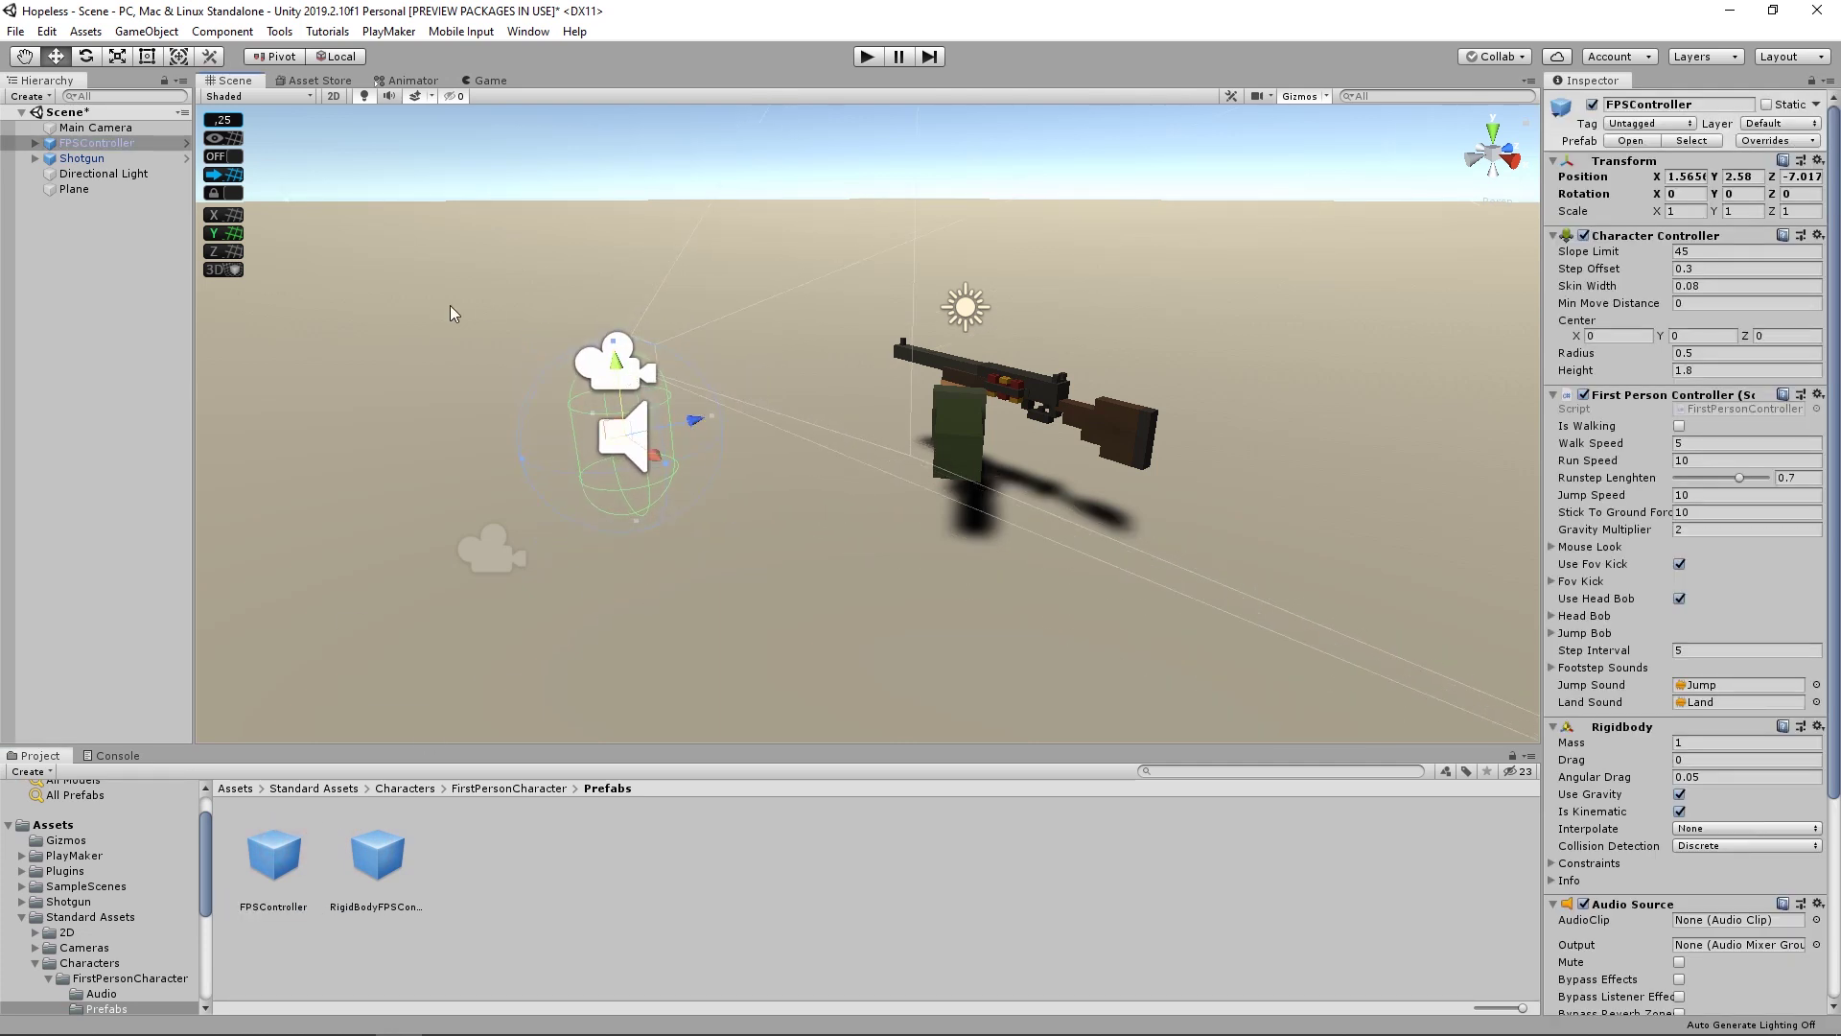
drag(67, 134, 86, 143)
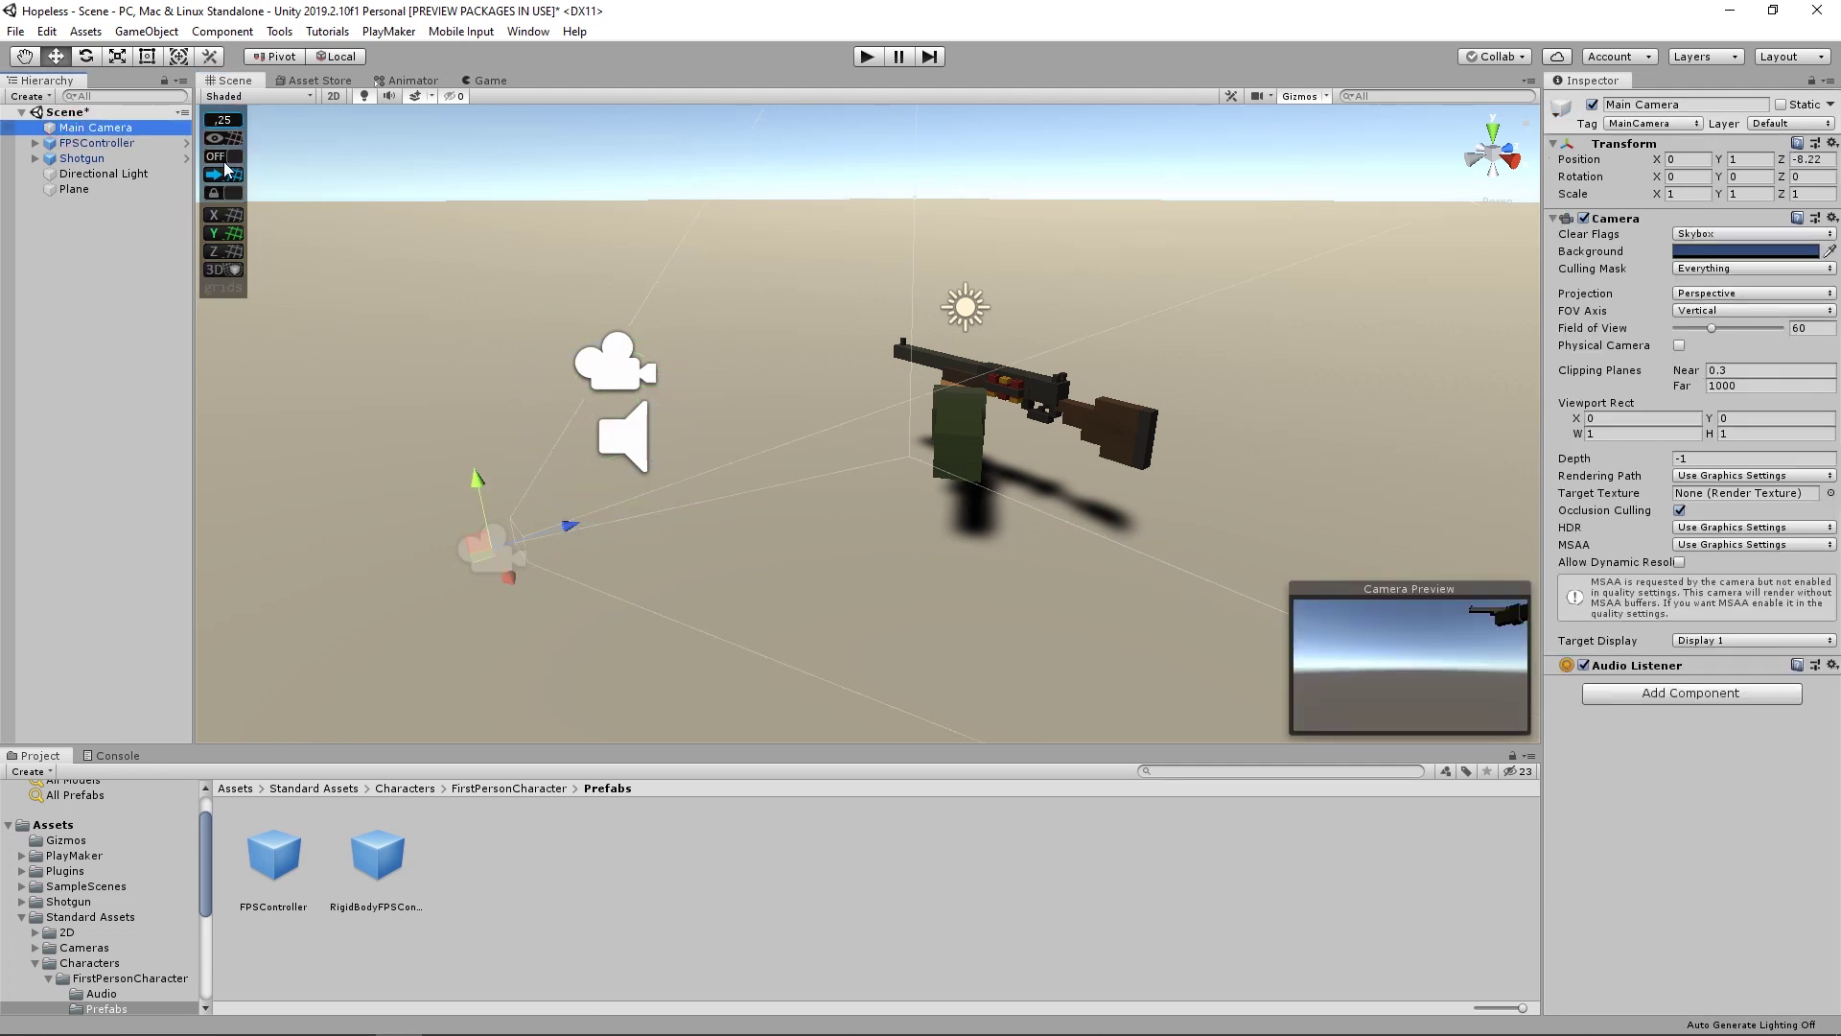
- Dock the Game view right of the Scene view and try parenting Shotgun under FPSController
click(630, 372)
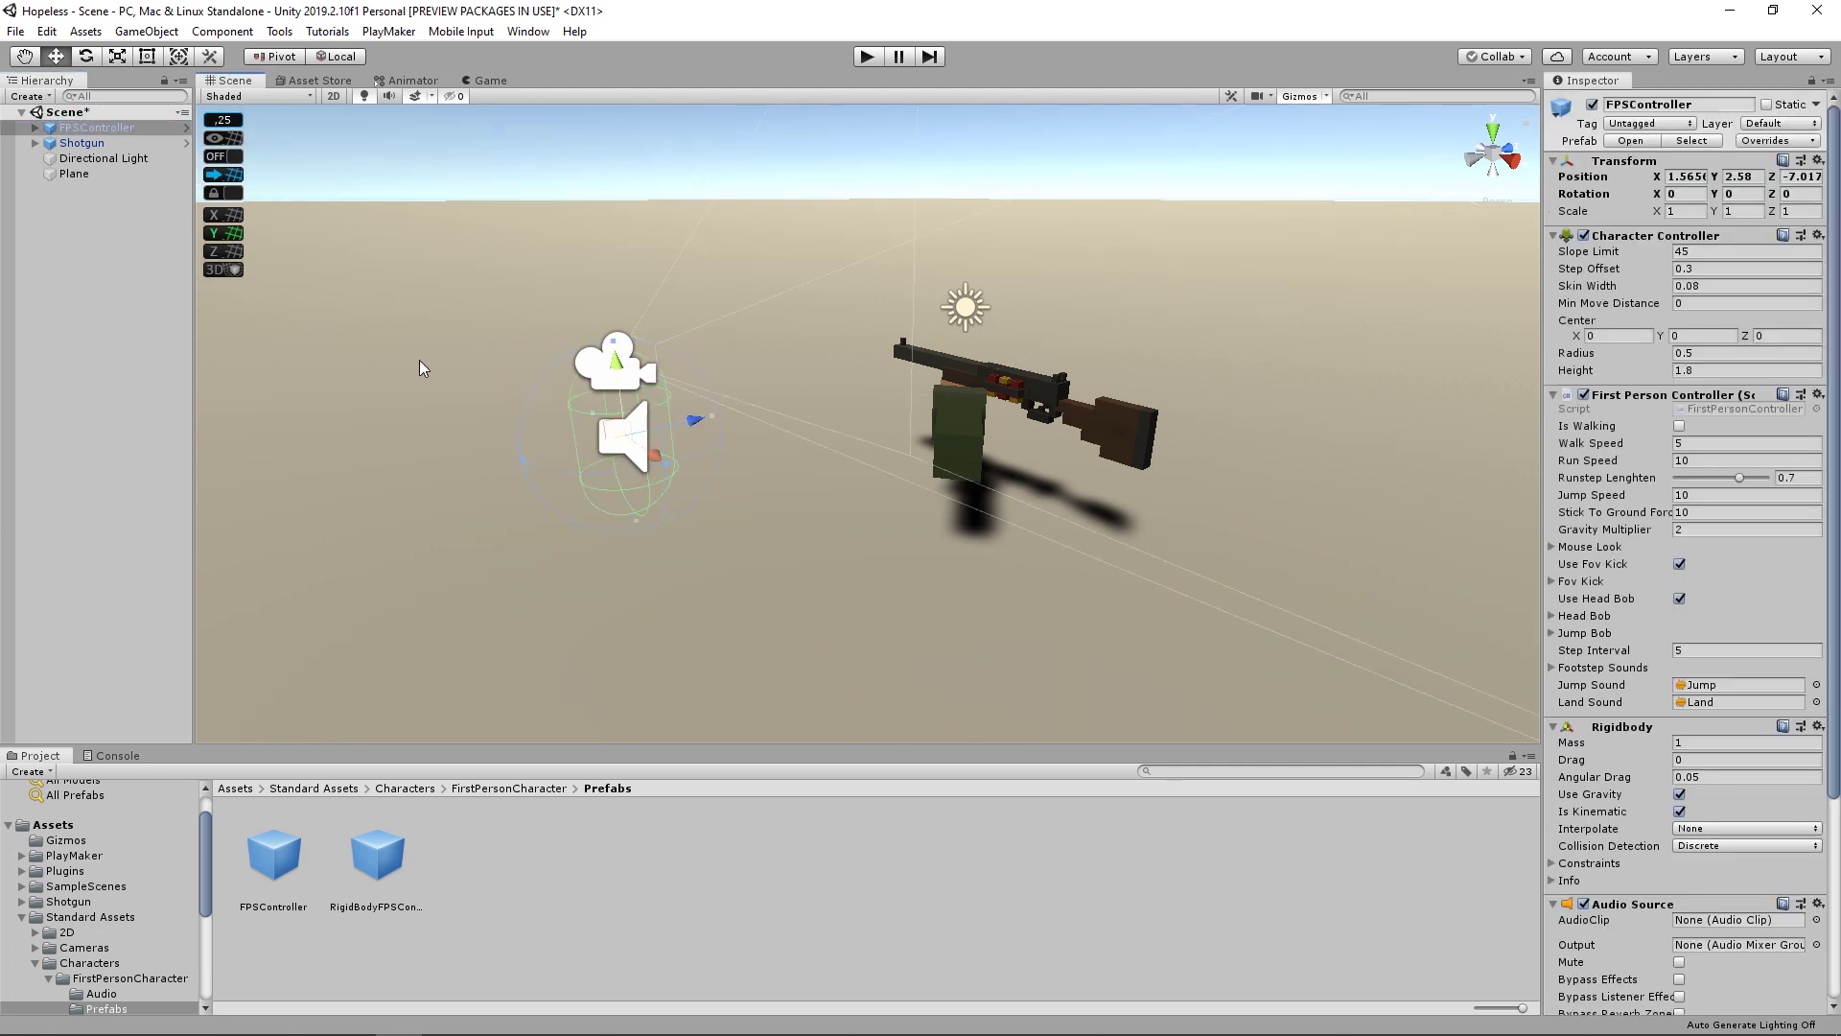
drag(485, 81, 1107, 384)
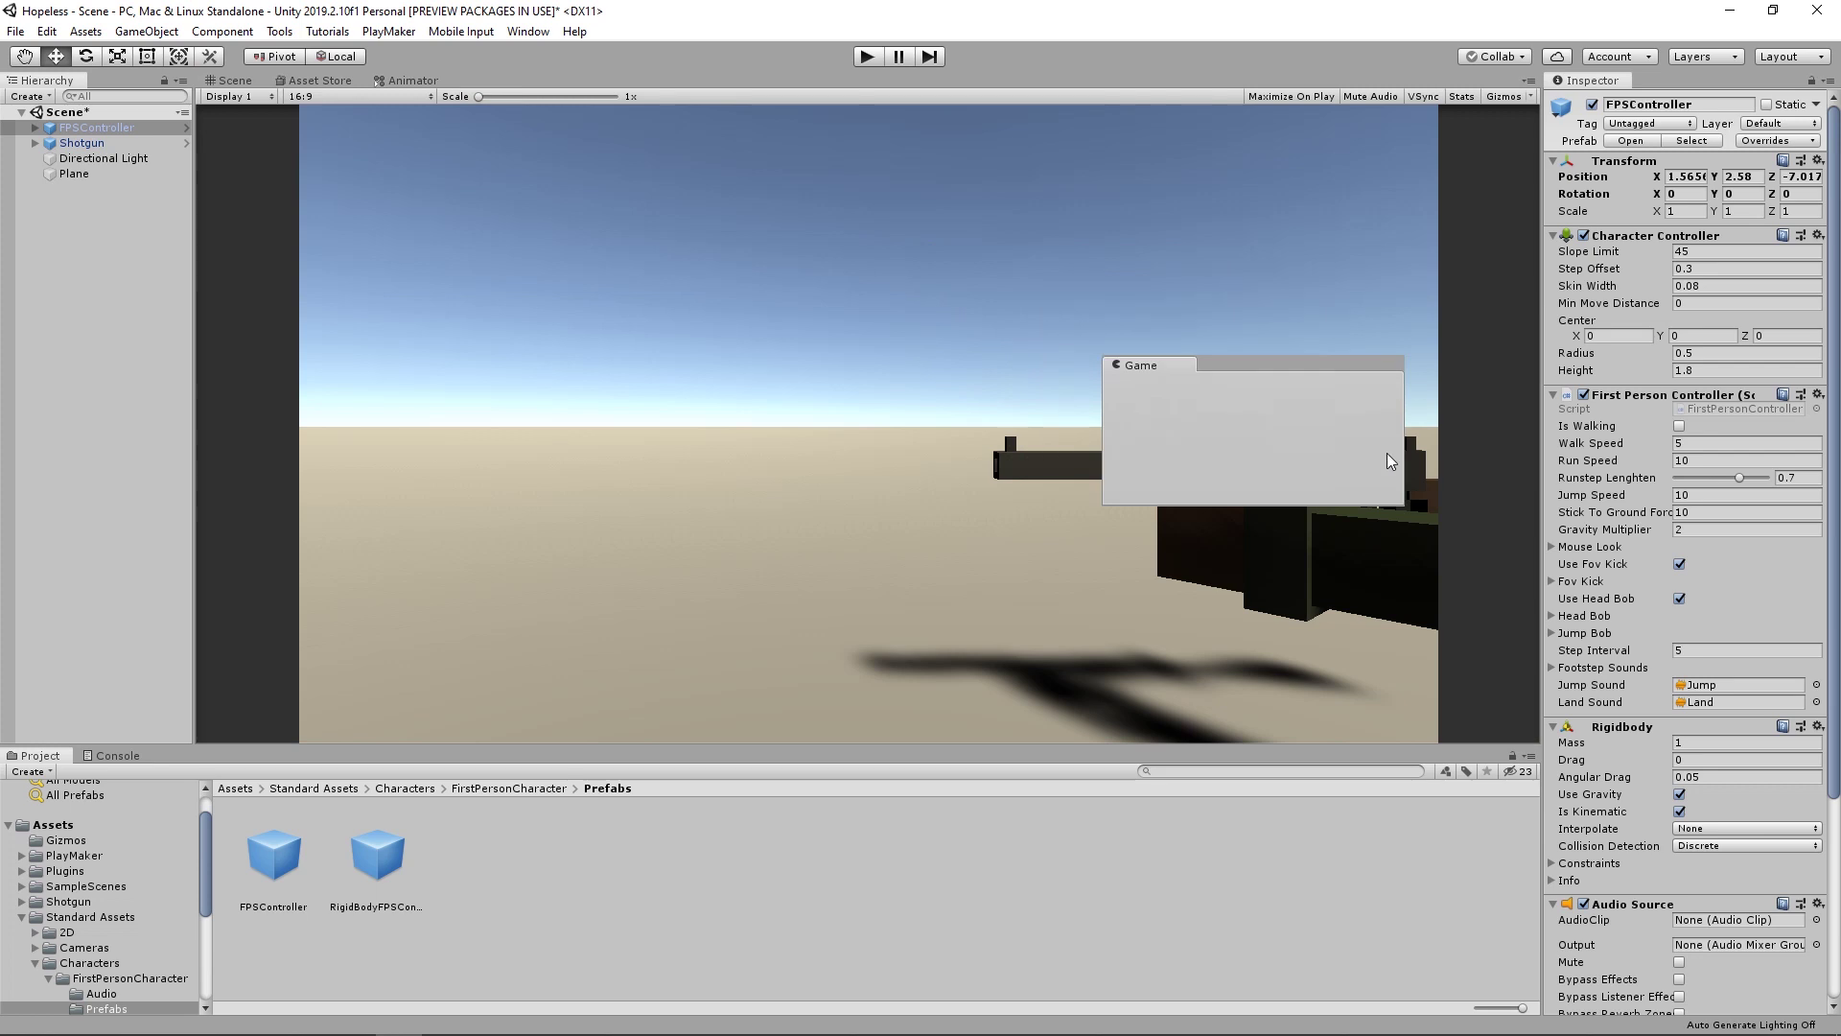
click(758, 398)
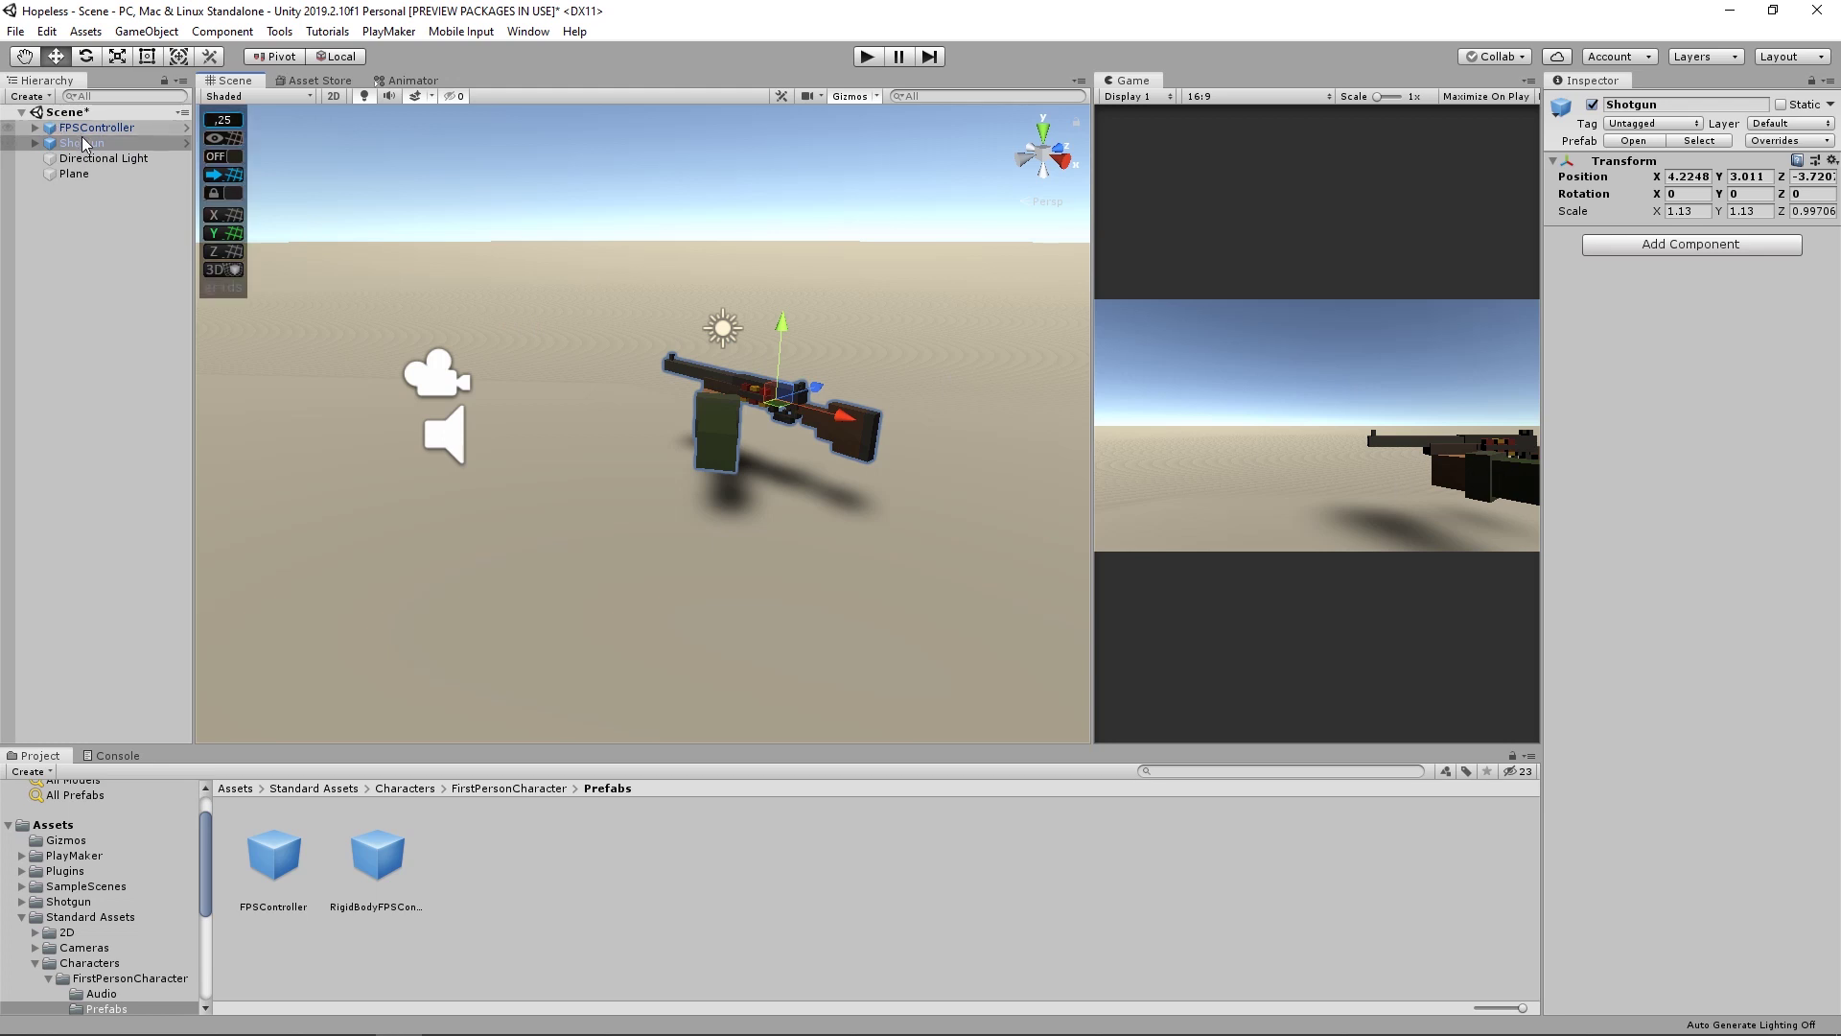
mouse_move(84, 146)
mouse_down()
mouse_move(35, 132)
mouse_move(75, 163)
mouse_move(84, 142)
mouse_up()
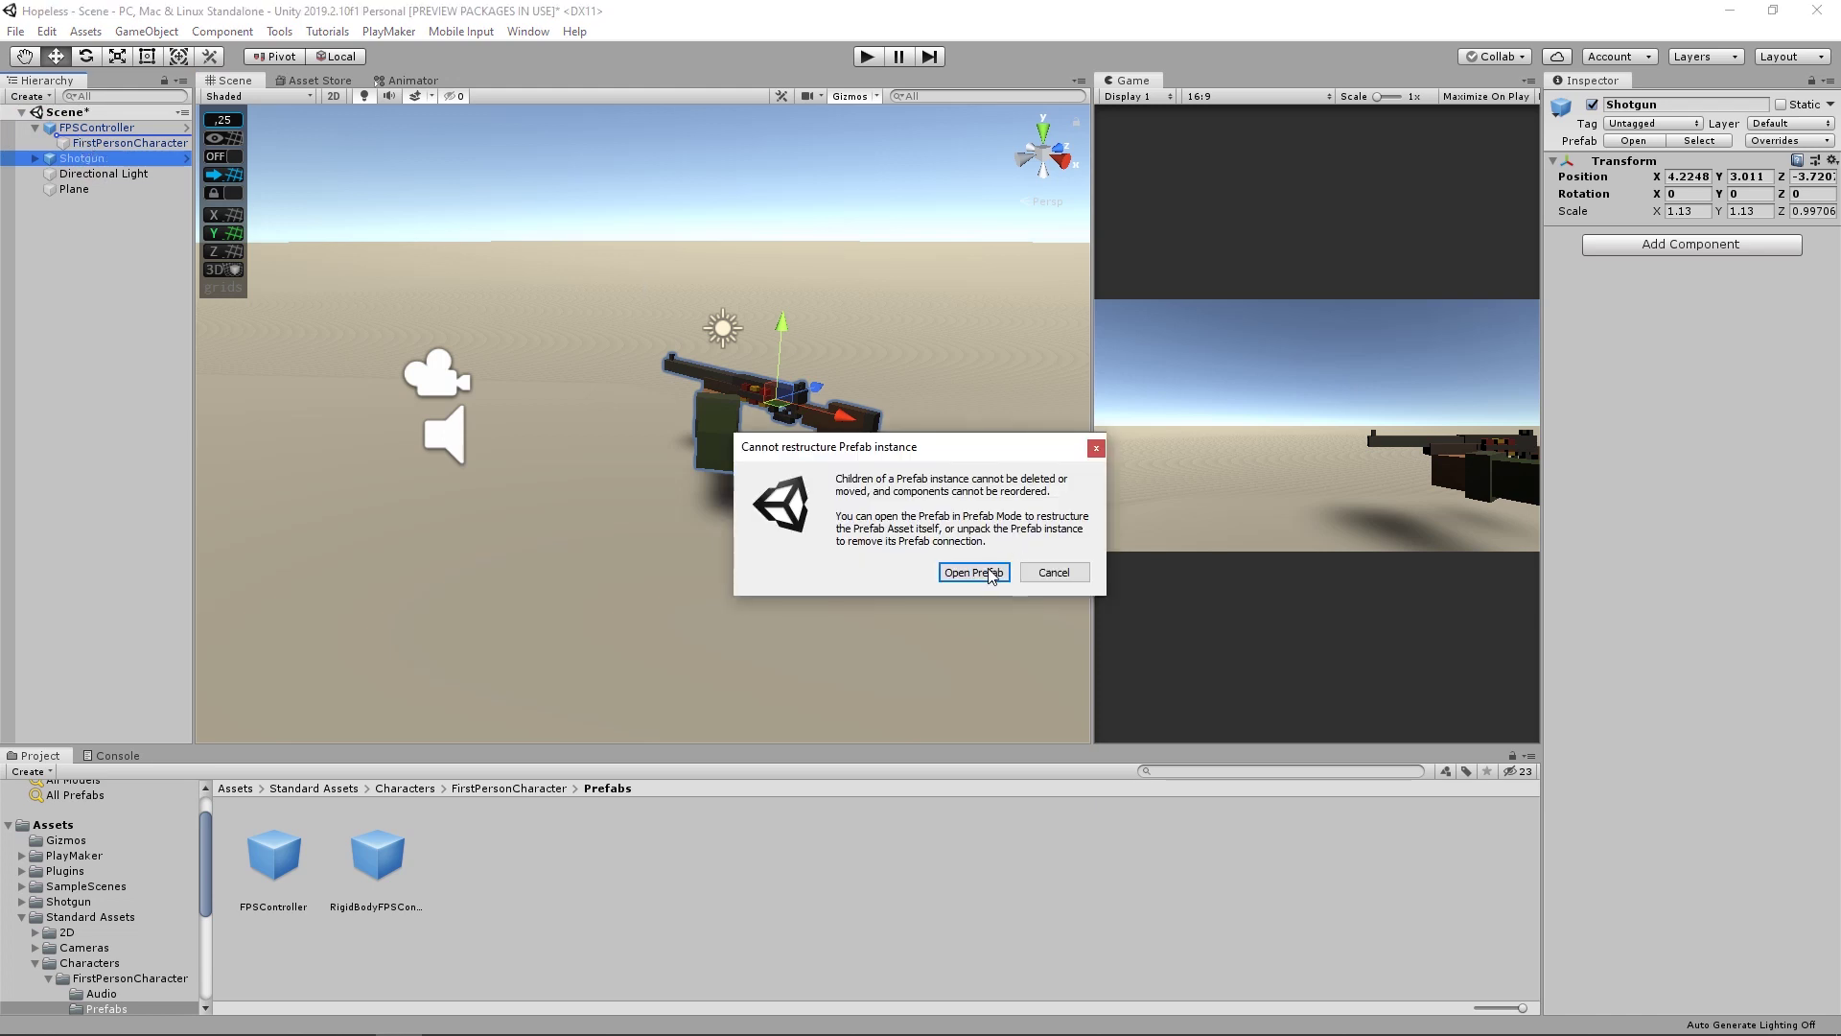
- Unpack the FPSController prefab and parent the Shotgun to FirstPersonCharacter
click(1069, 573)
click(74, 128)
right_click(74, 128)
click(144, 342)
drag(278, 202, 273, 203)
mouse_move(85, 158)
mouse_down()
mouse_move(100, 127)
mouse_move(131, 158)
mouse_up()
- Reset the Shotgun's Transform Position to 0, 0, 0
click(129, 142)
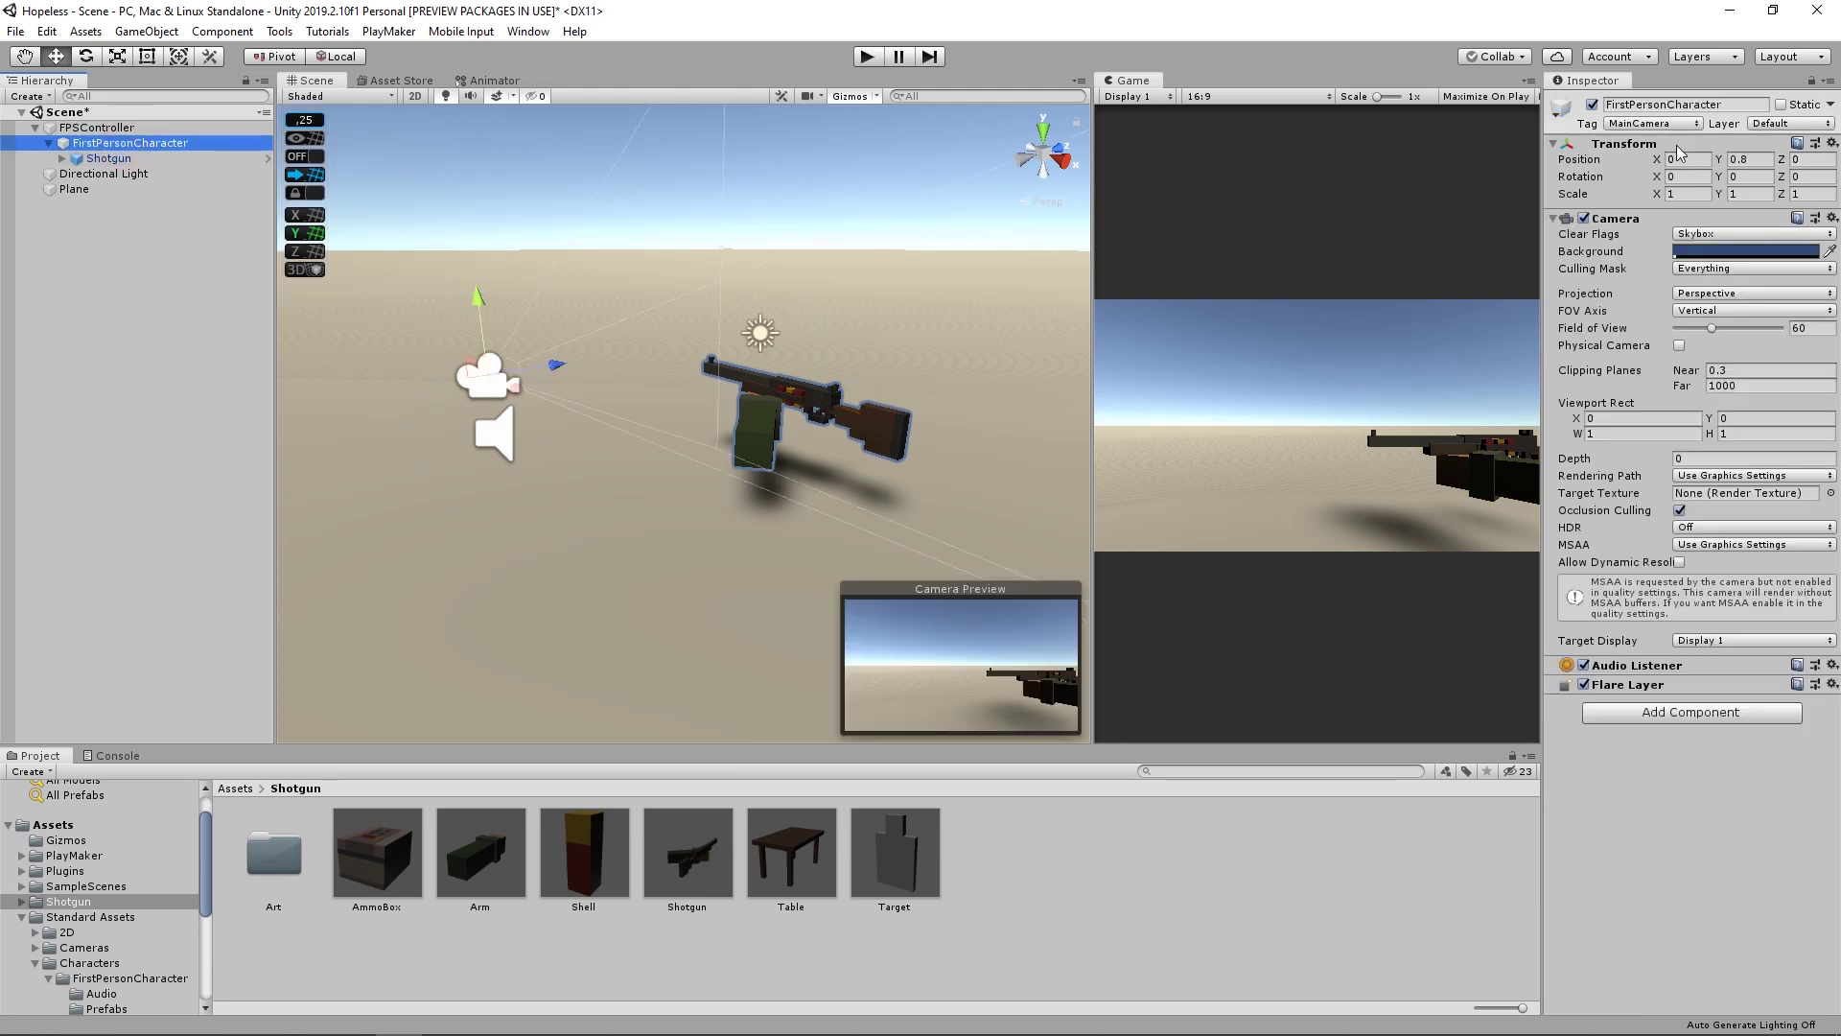
click(106, 159)
click(1684, 178)
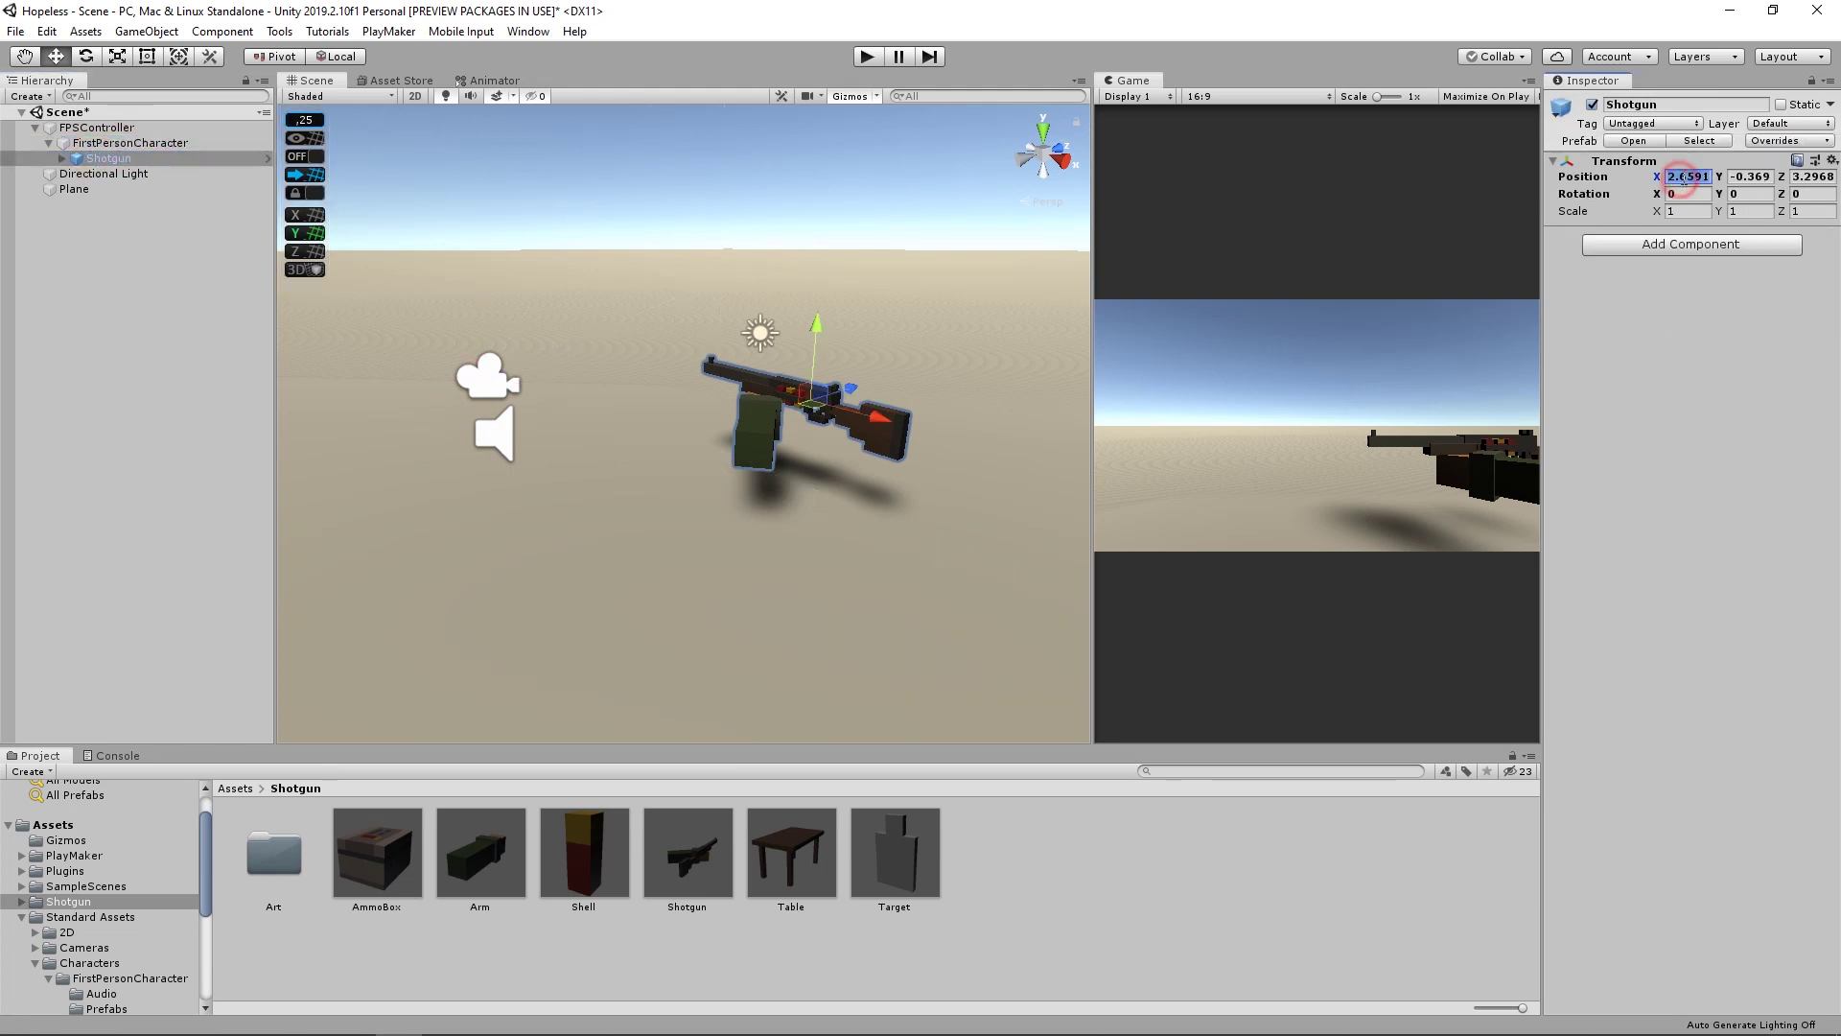
text(0)
key(Tab)
text(0)
key(Tab)
text(0)
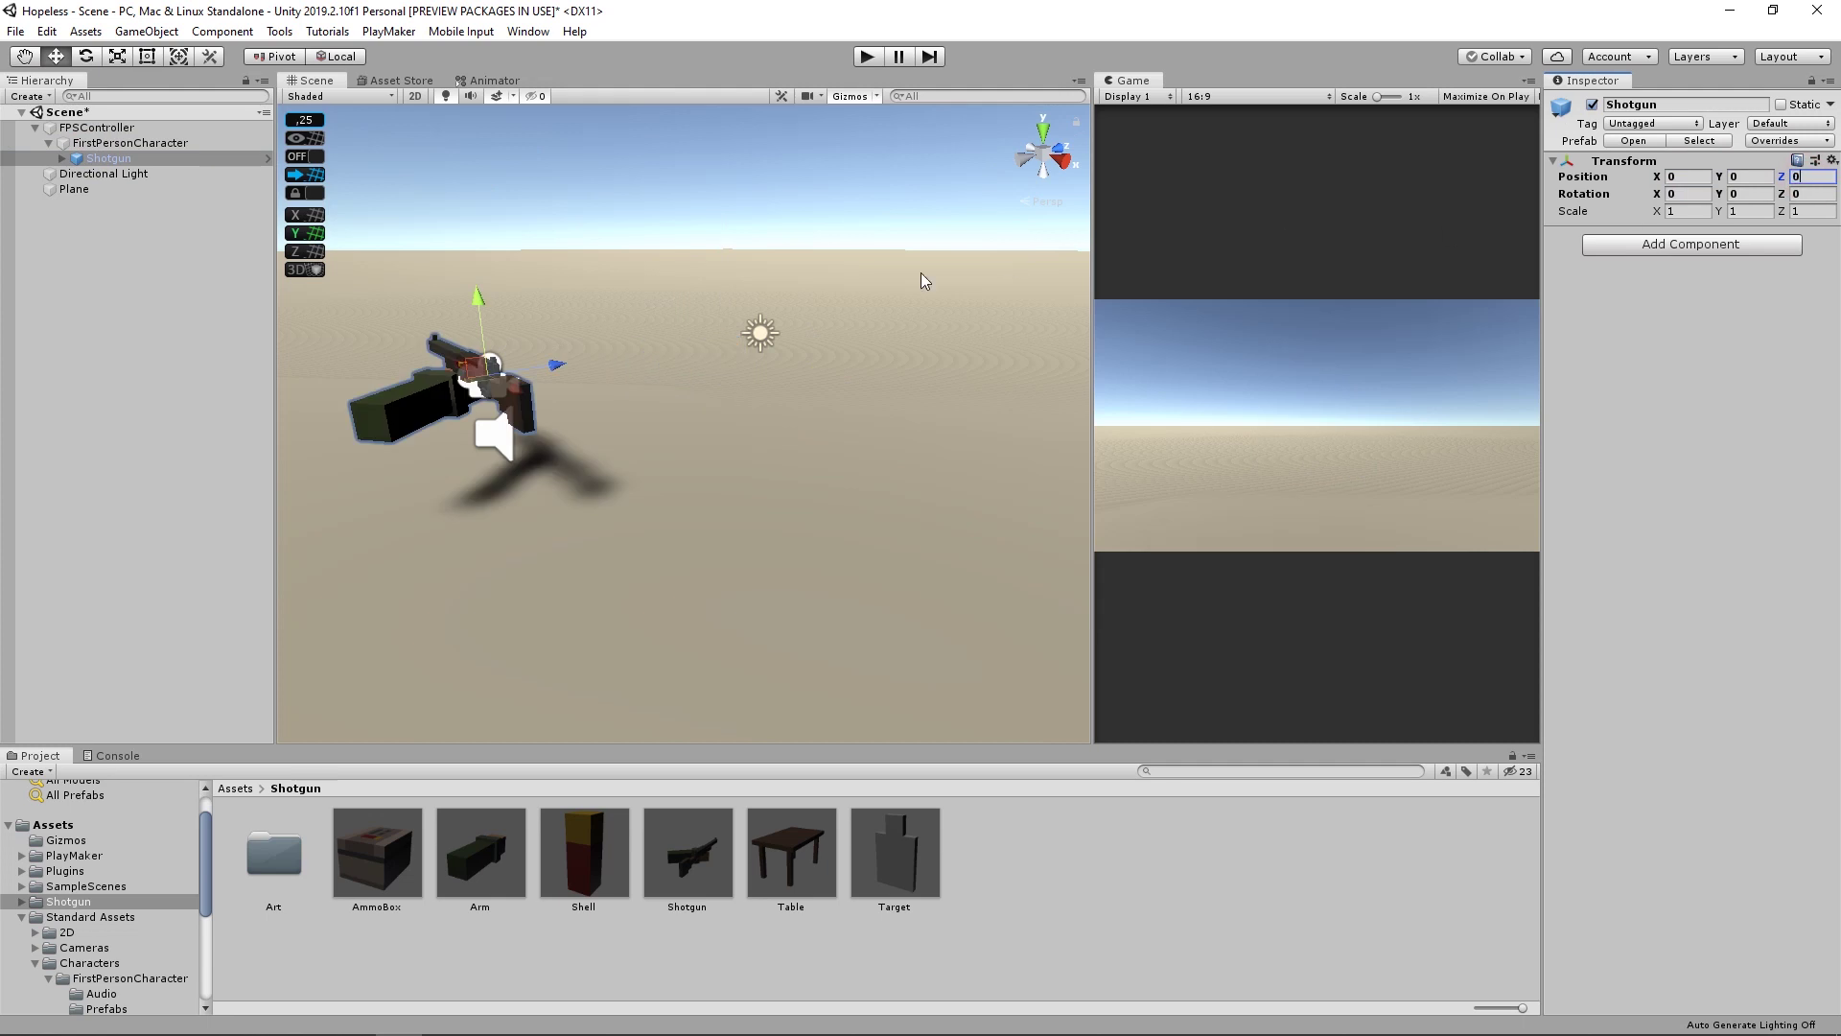
text(f)
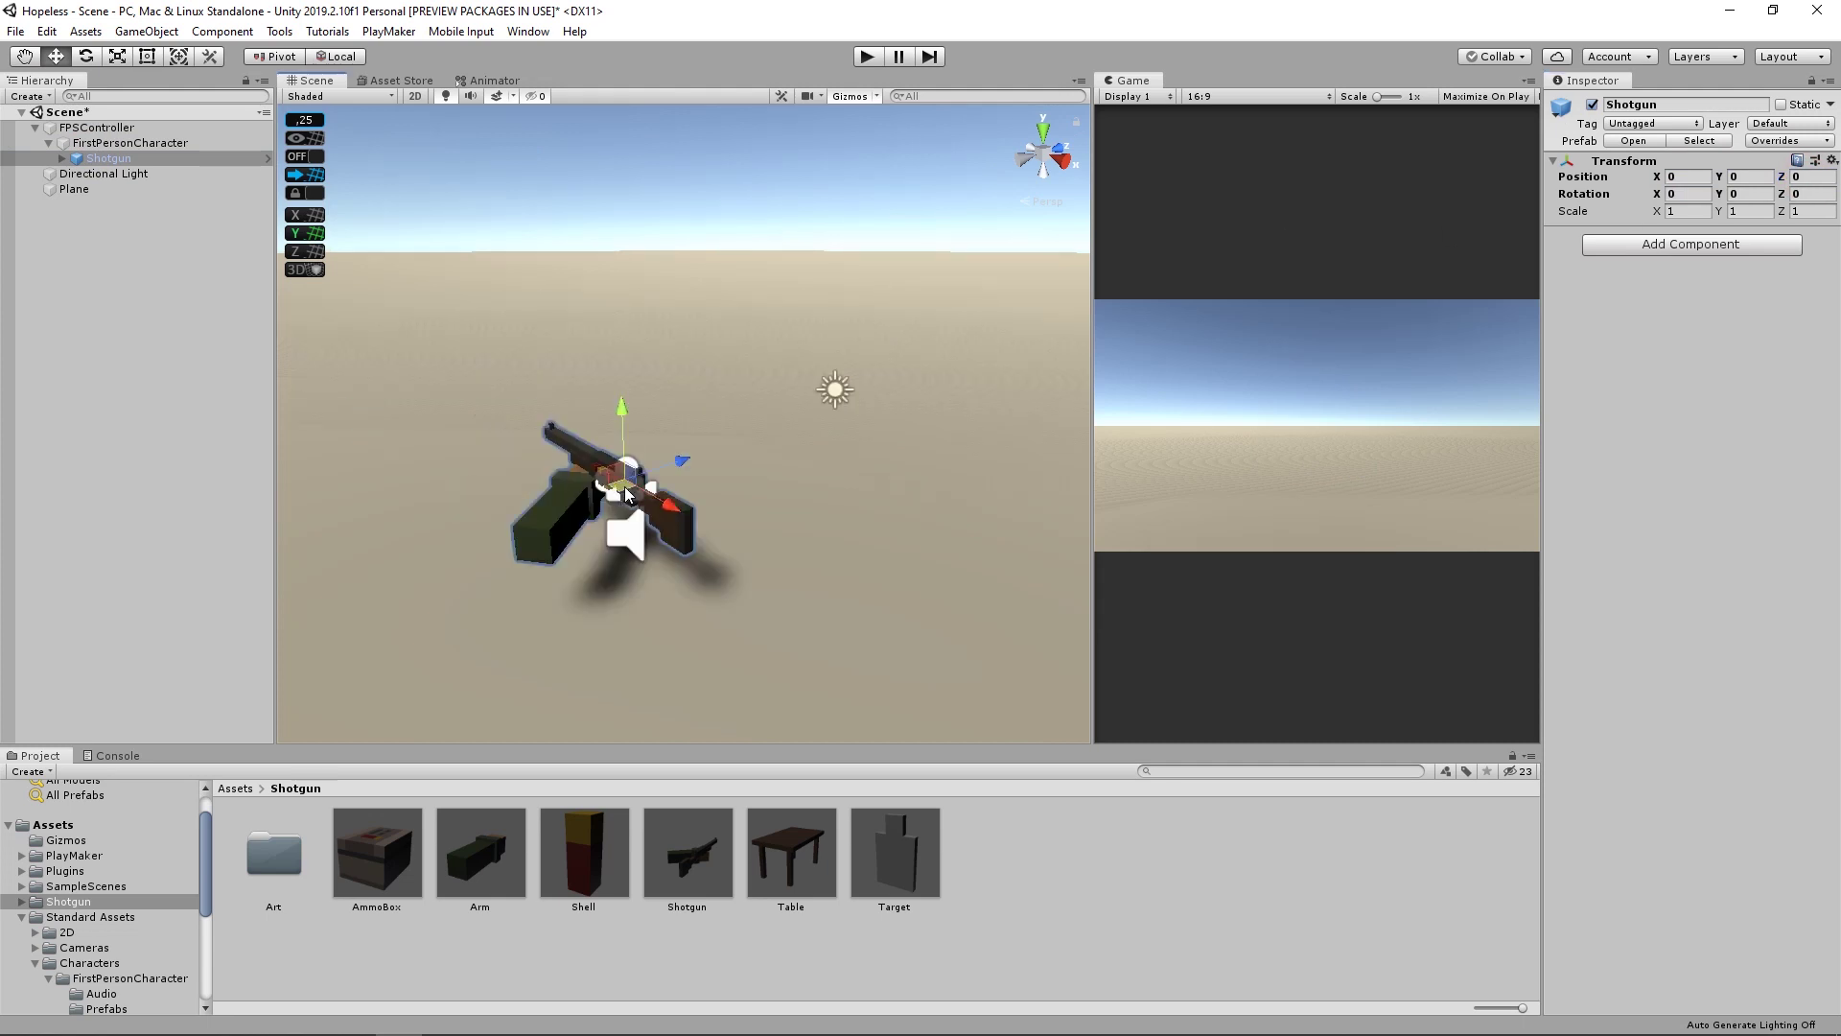
- Move the shotgun in front of the camera, re-dock the Game tab, and play-test with Ctrl+P
drag(624, 486, 759, 485)
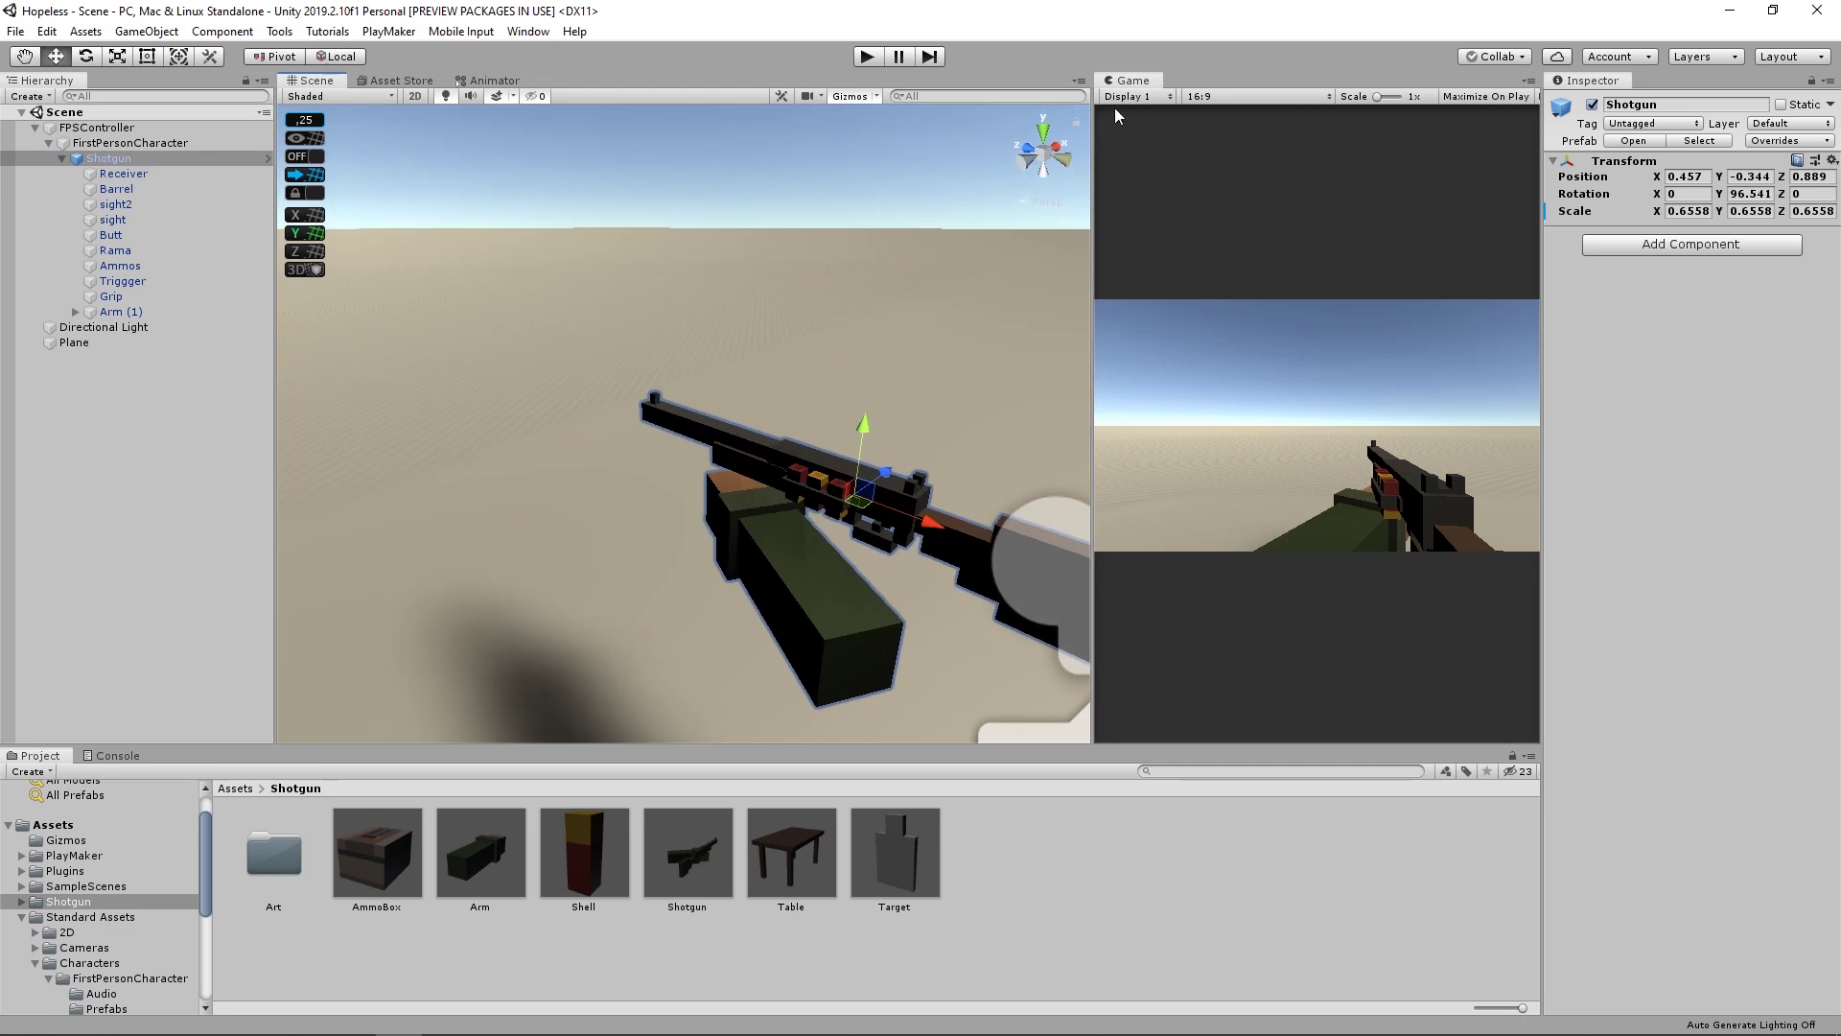
drag(1127, 81, 614, 84)
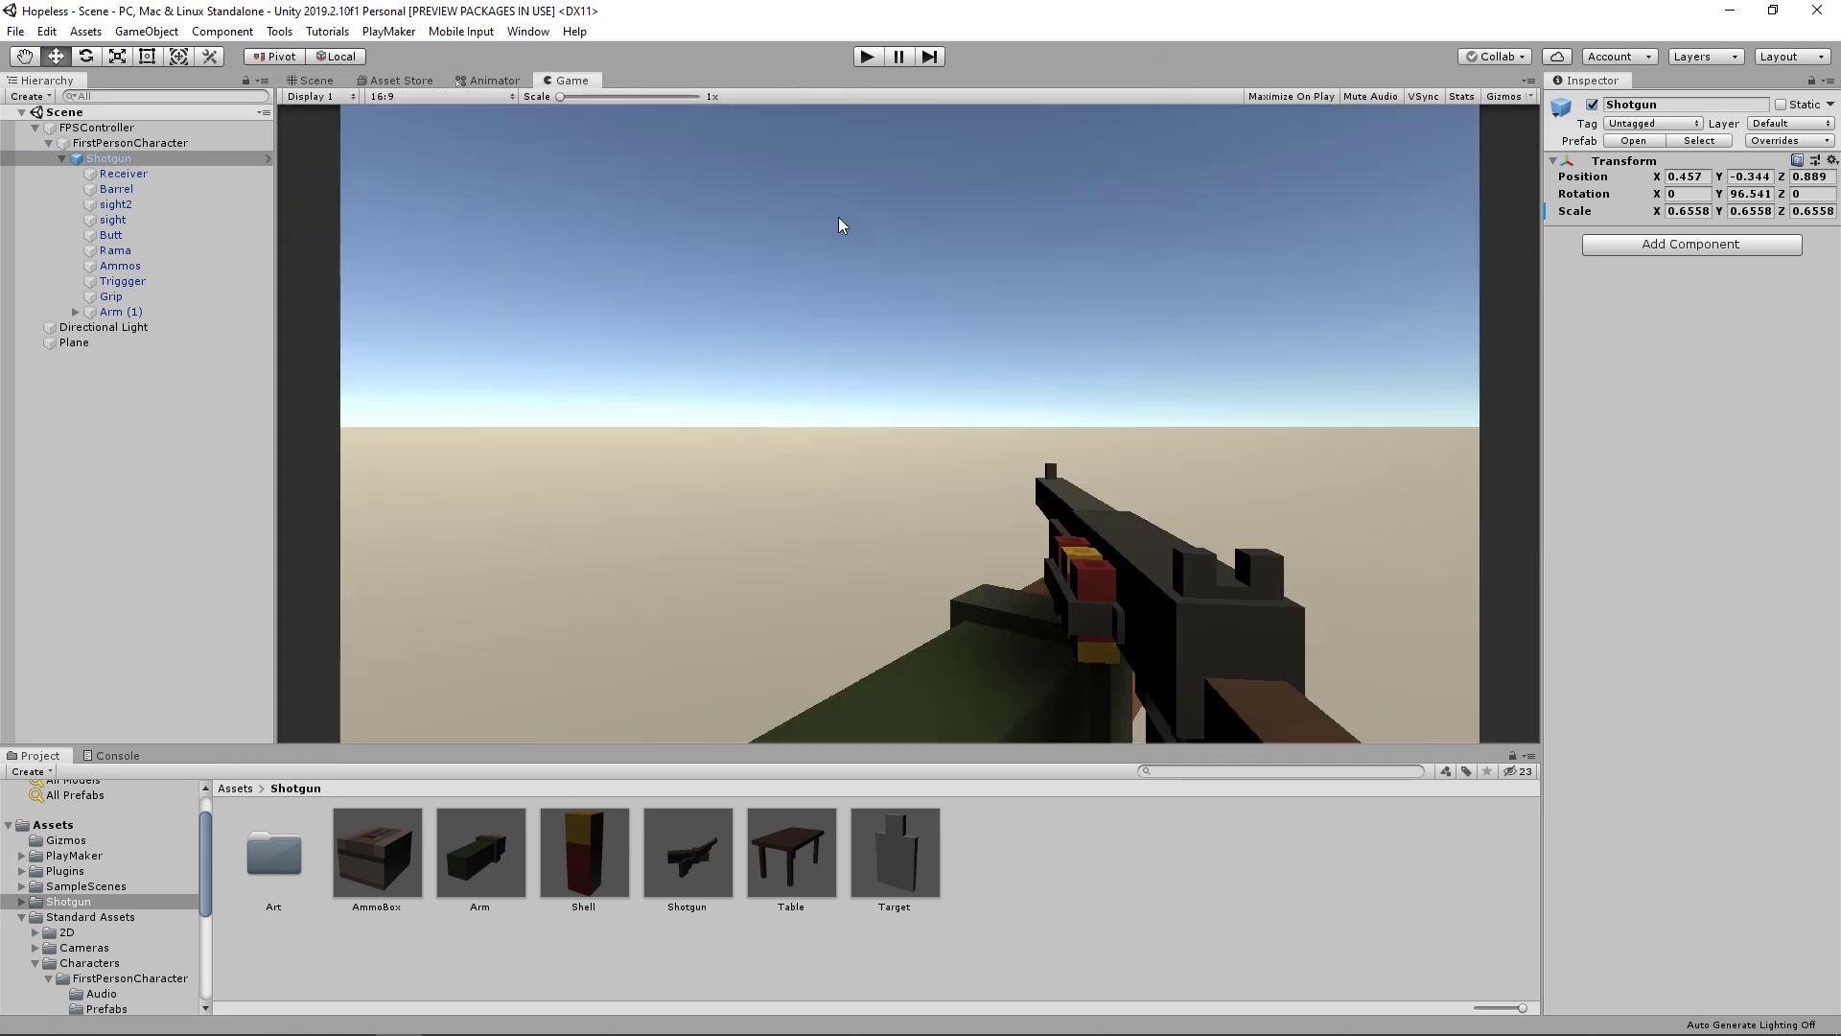
key(ctrl+p)
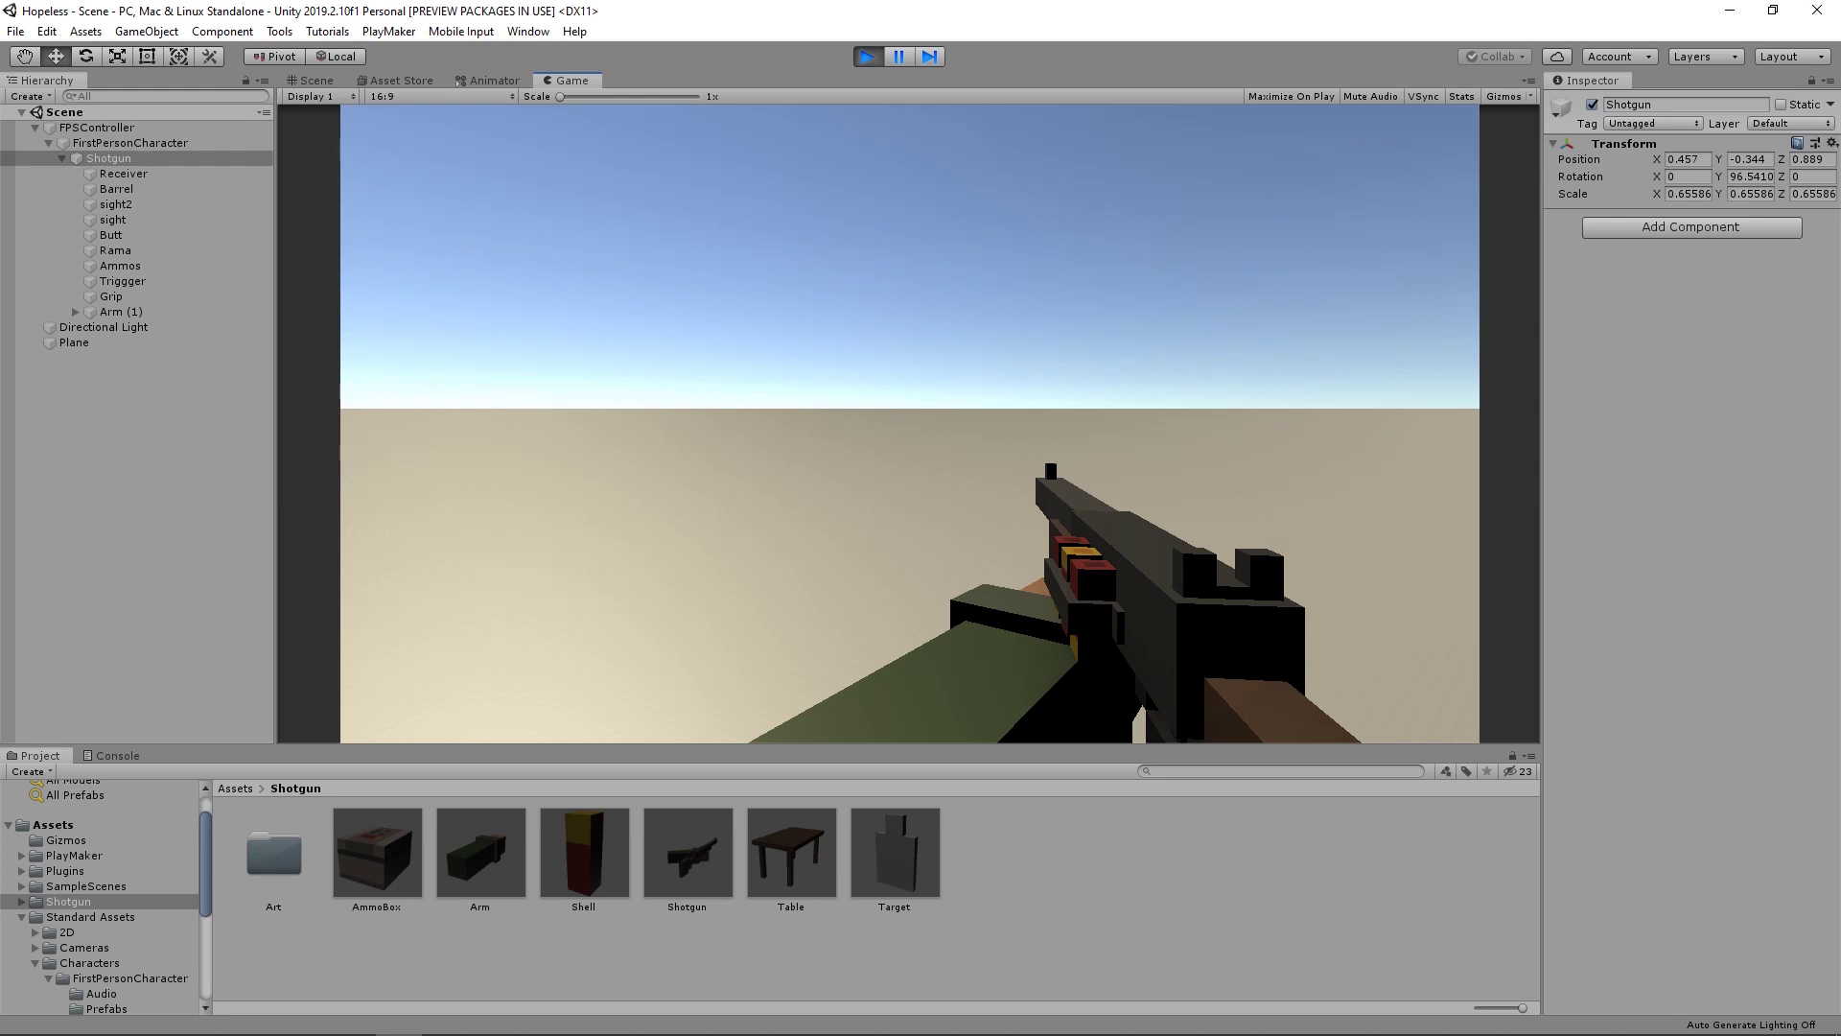
click(96, 127)
click(866, 56)
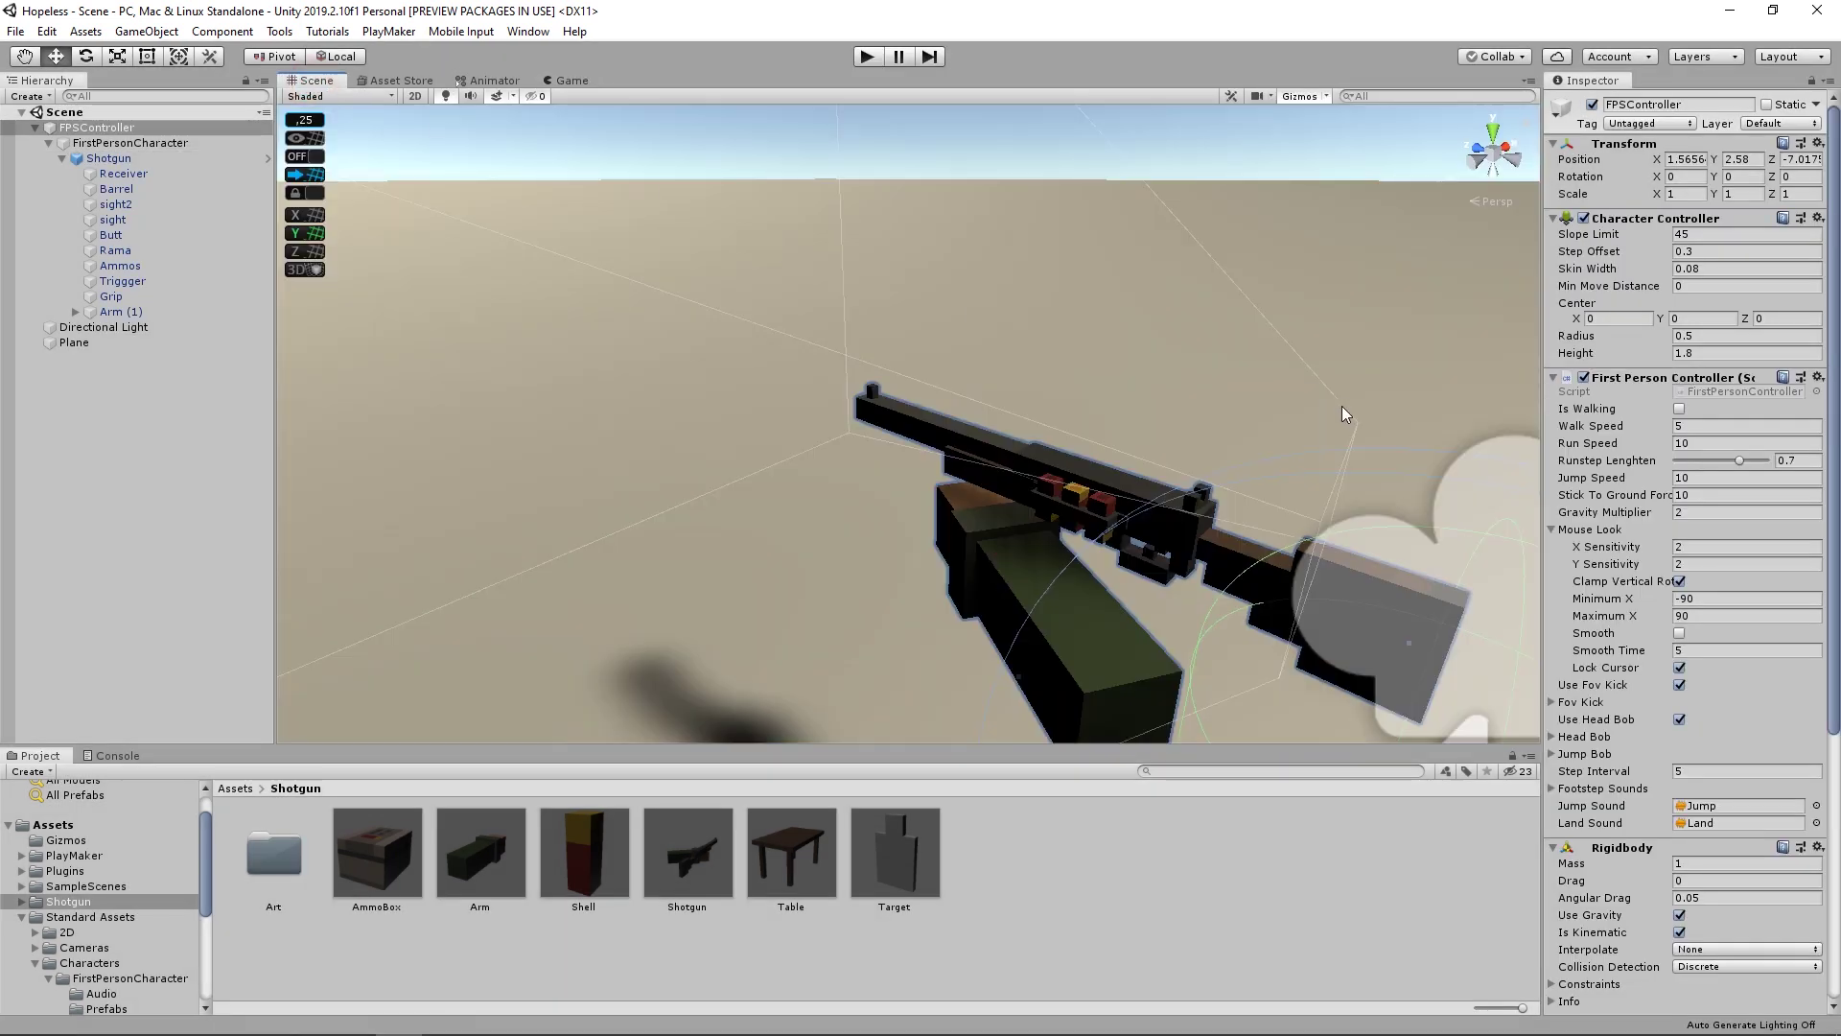
scroll(1189, 386, down, 3)
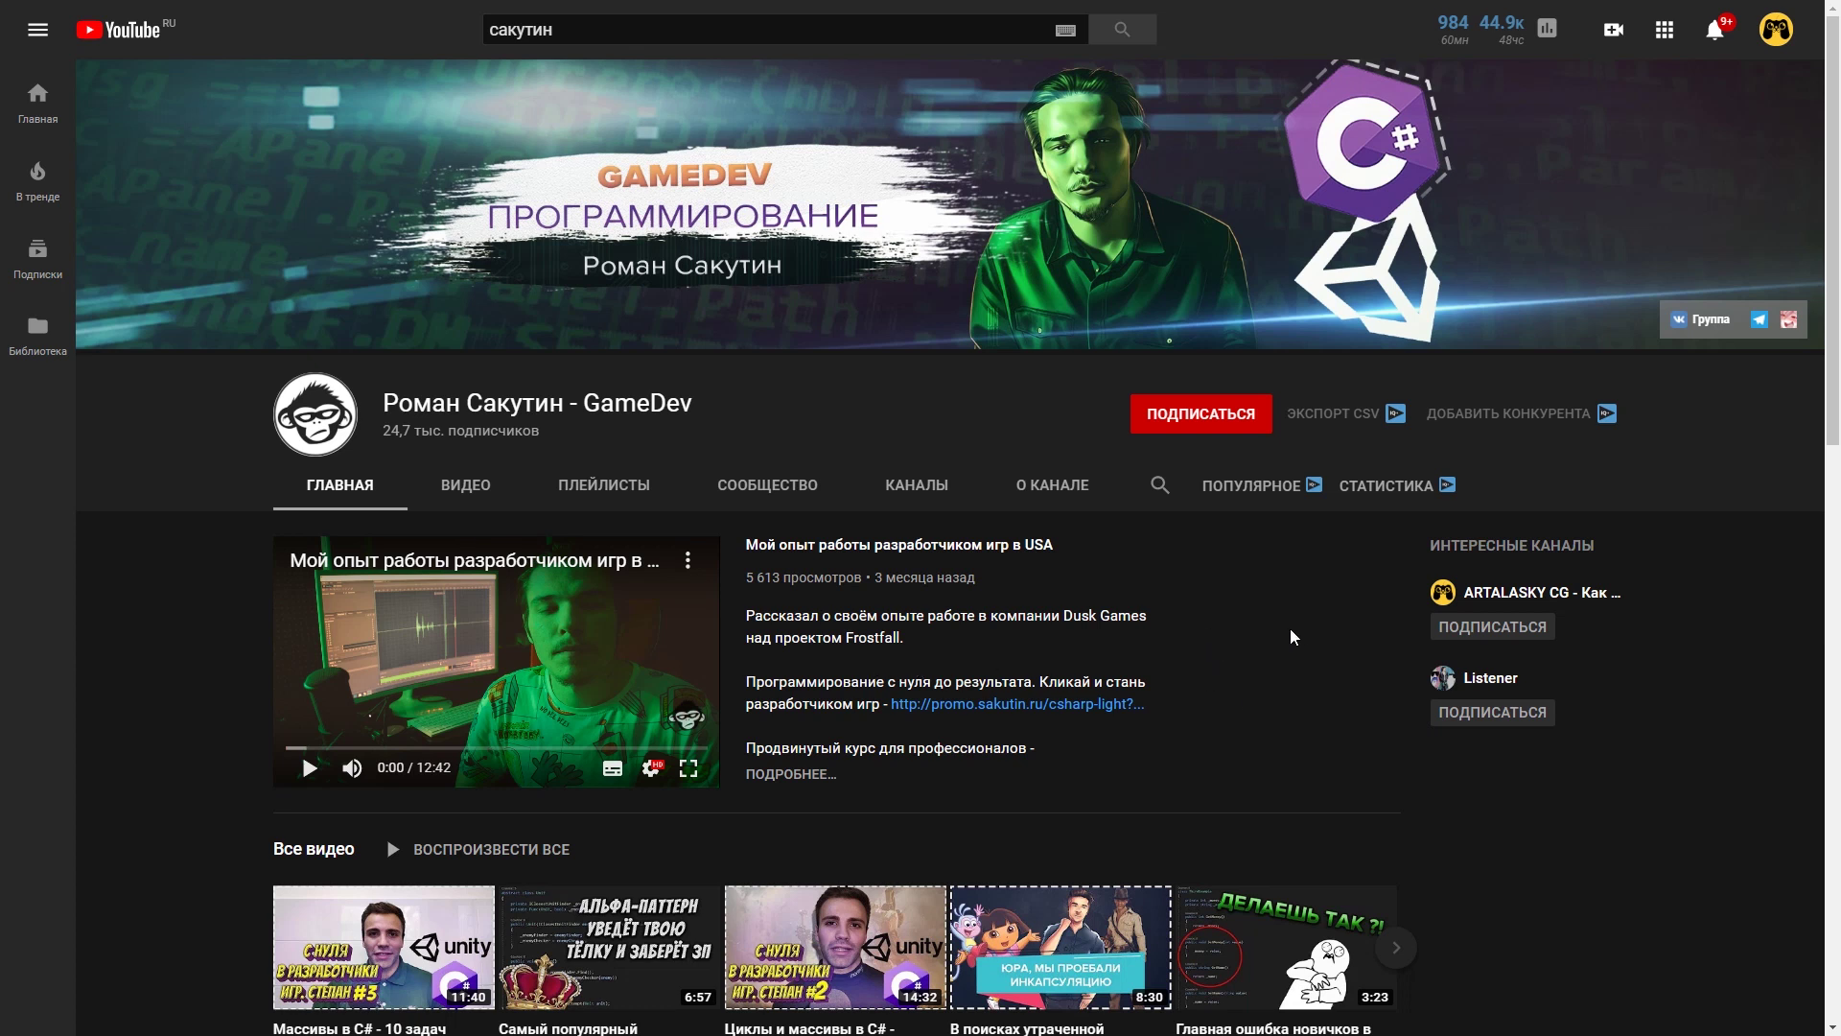
- Scroll the channel page with the wheel and autoscroll down to the 2D RPG in Unity shelf
scroll(1327, 619, down, 2)
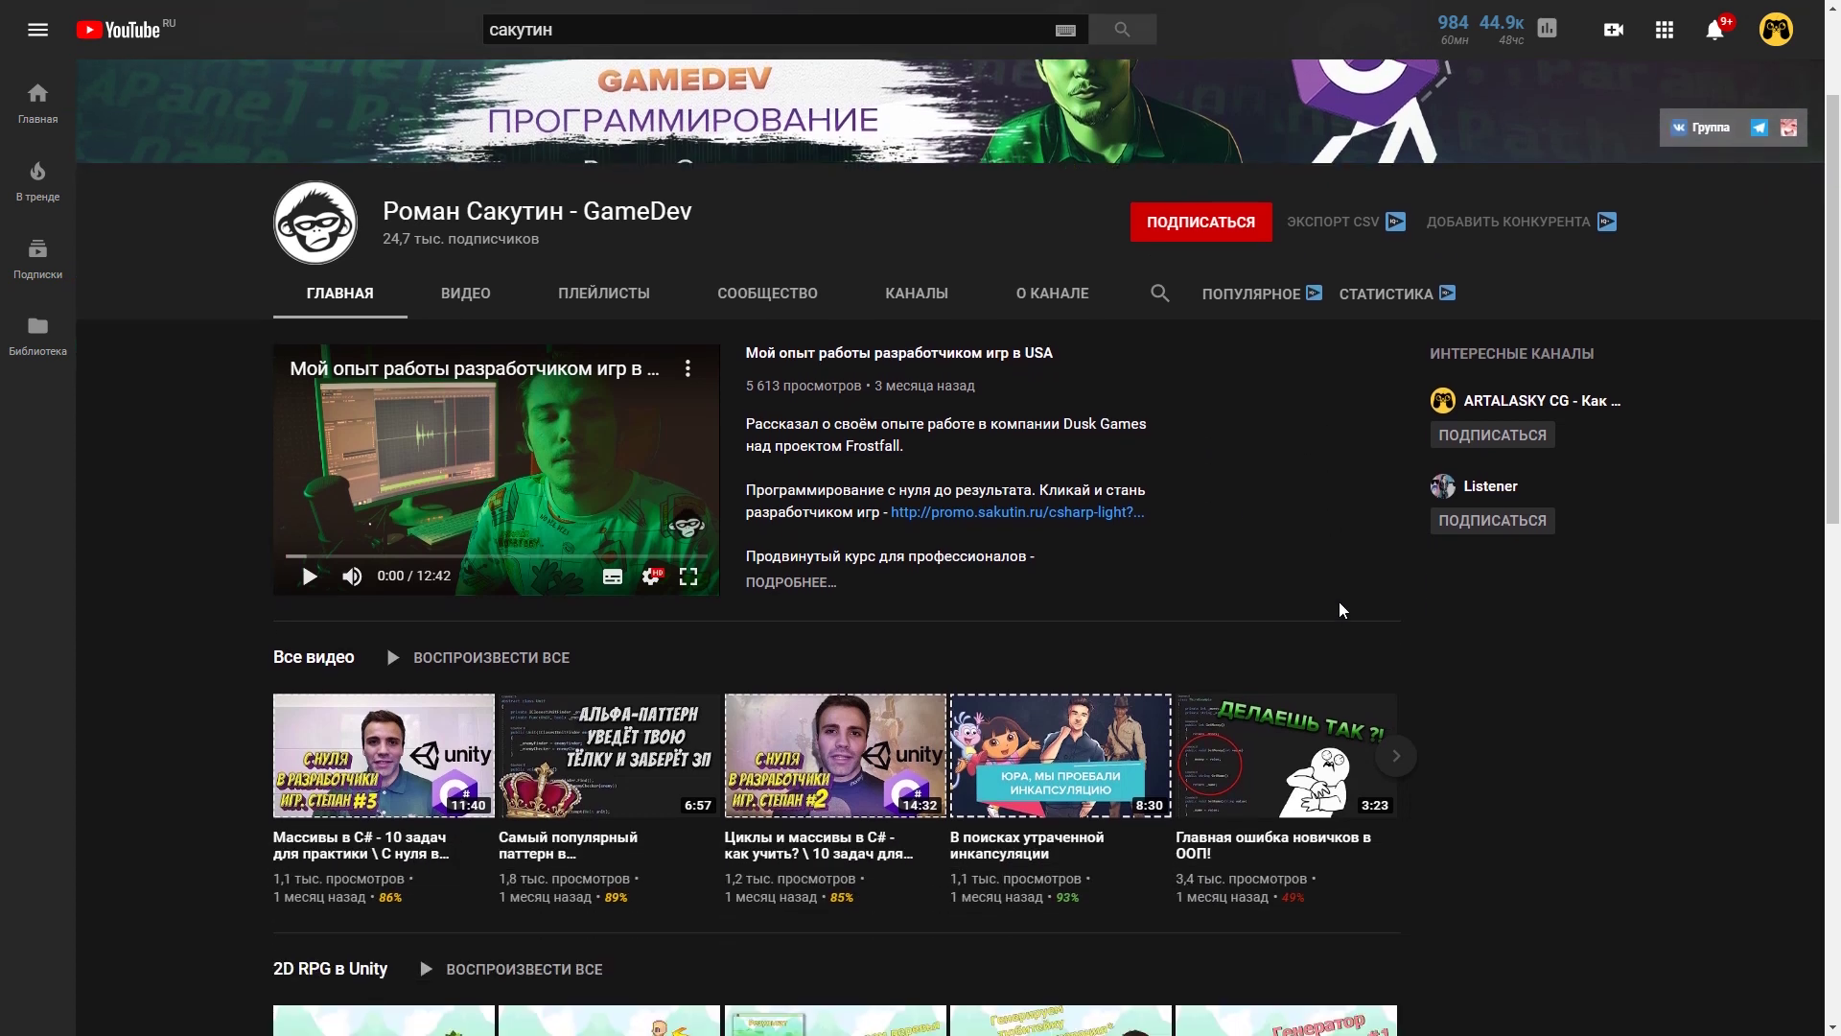
scroll(1340, 597, down, 4)
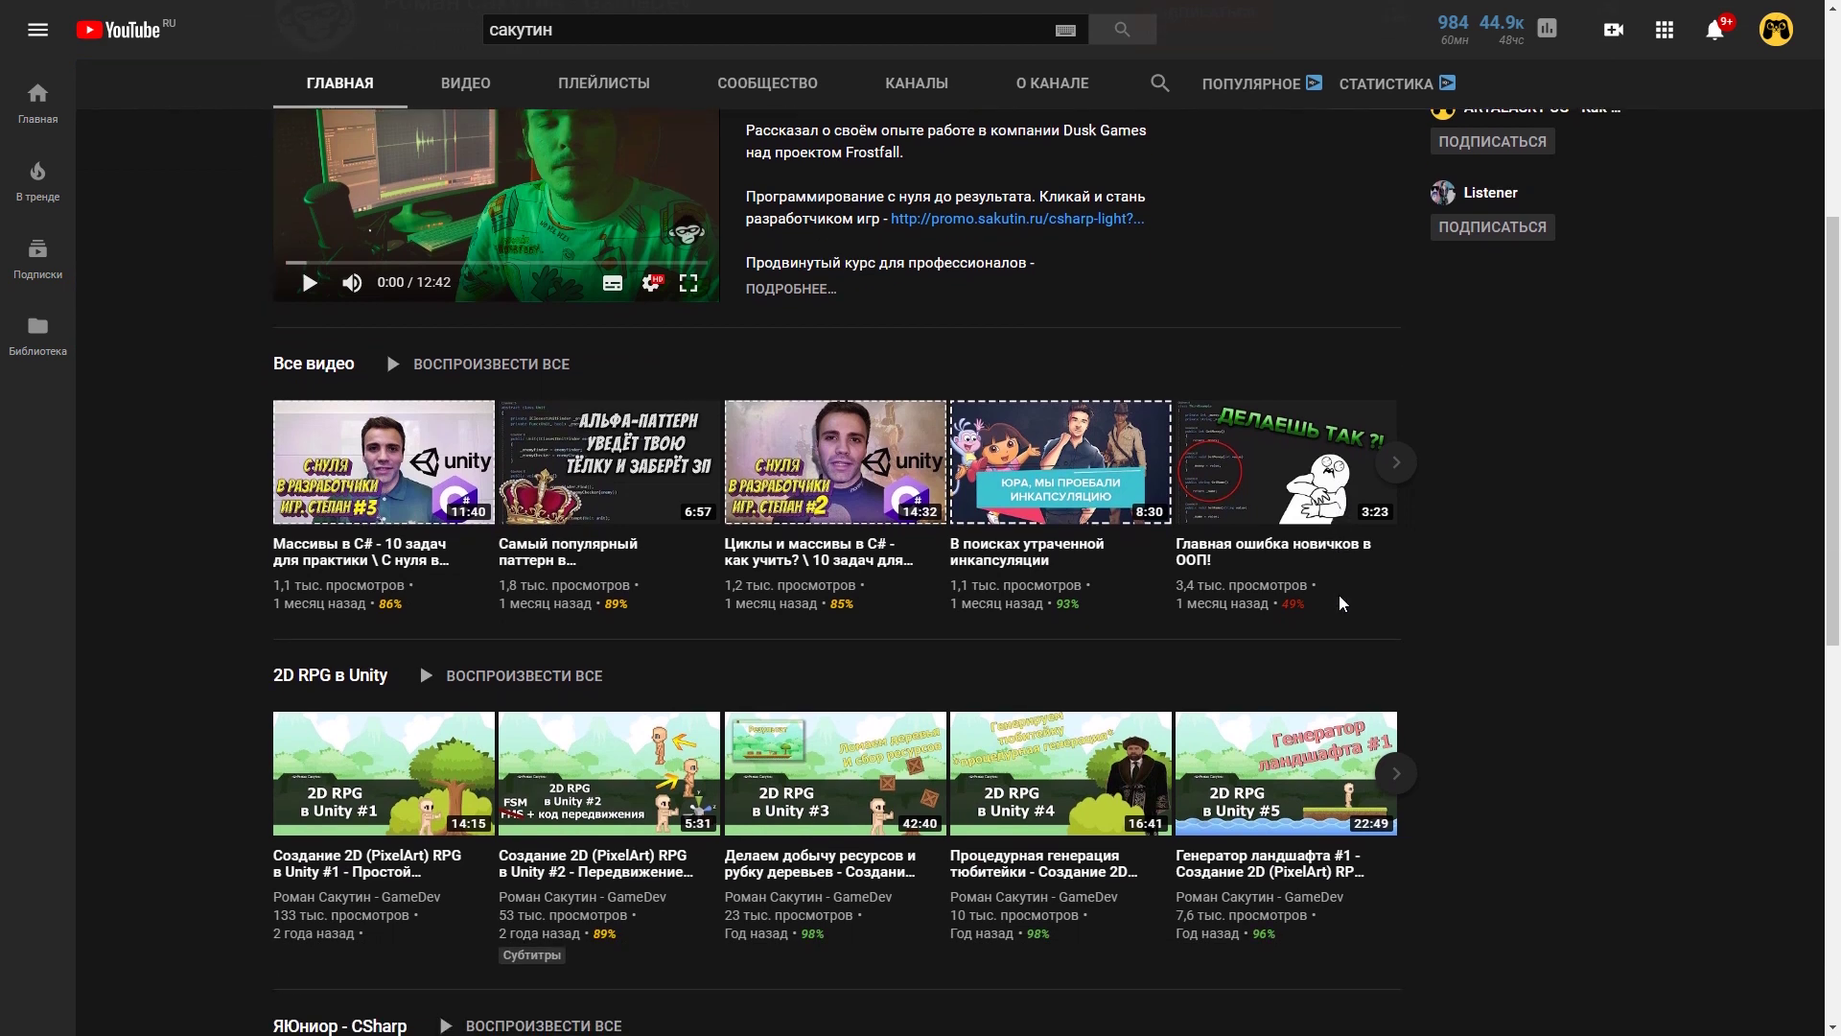
scroll(1339, 599, down, 1)
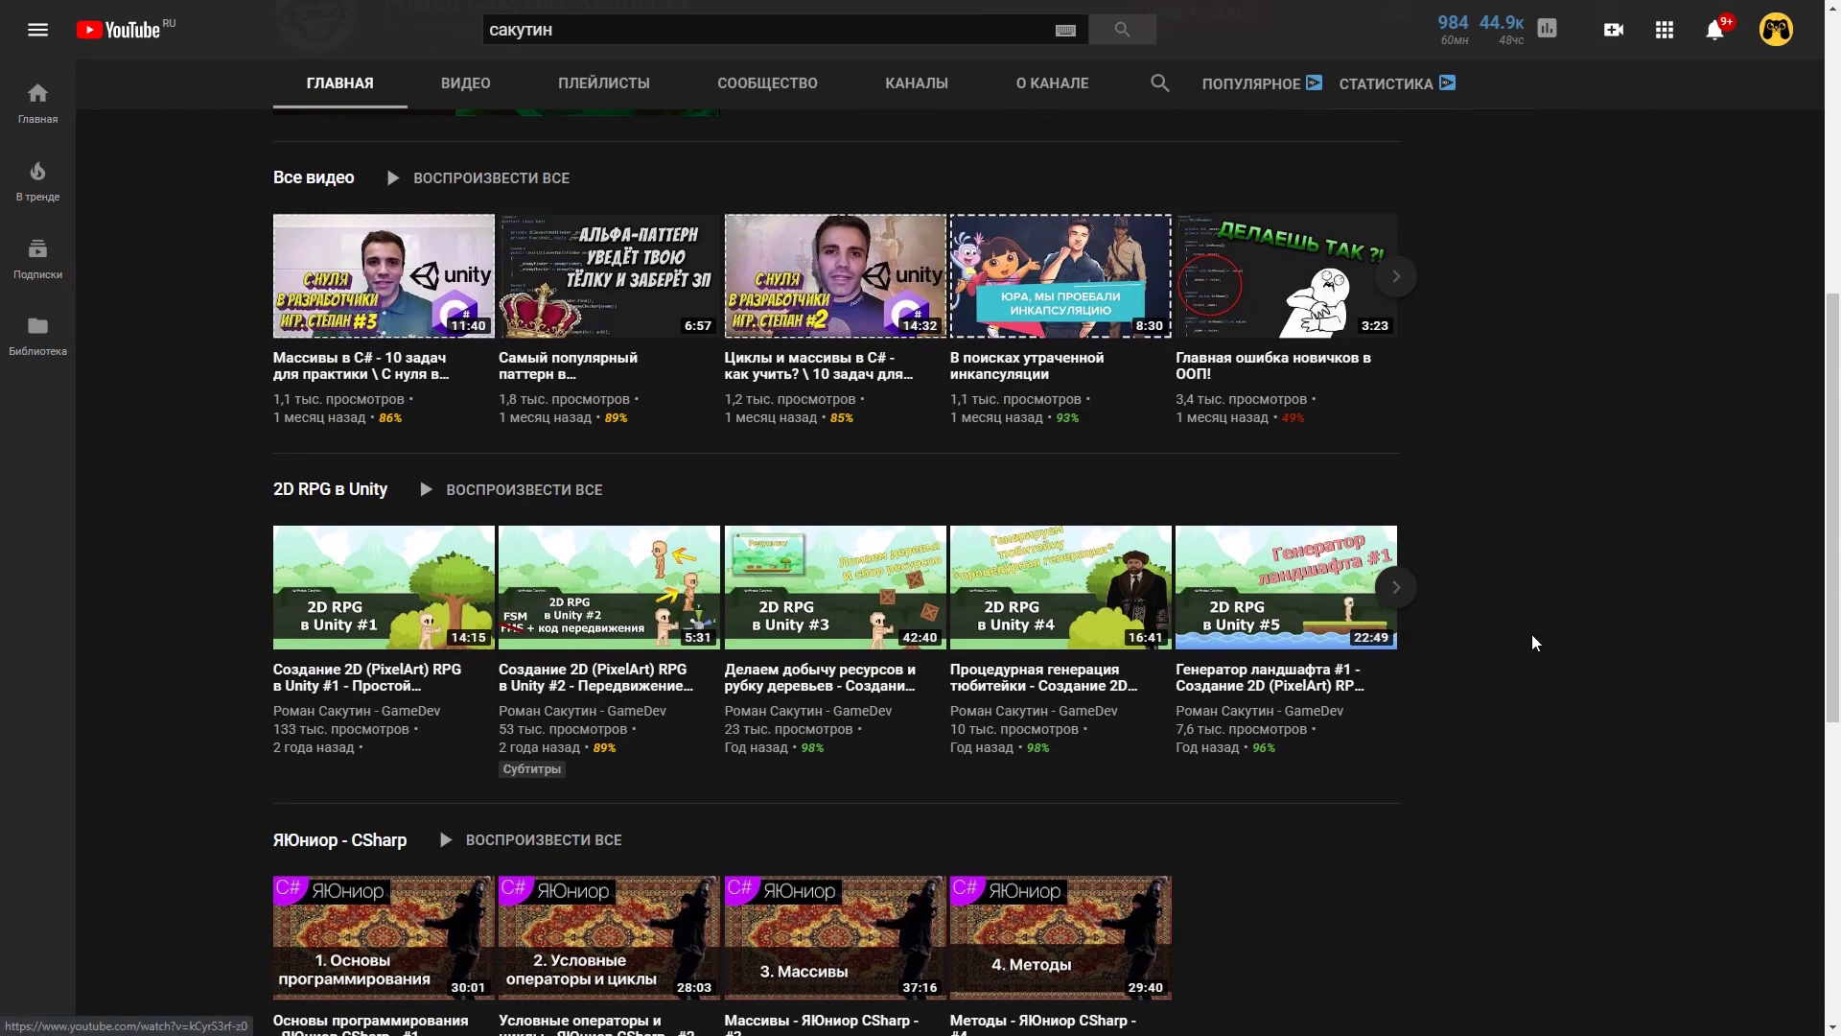
scroll(1533, 641, down, 2)
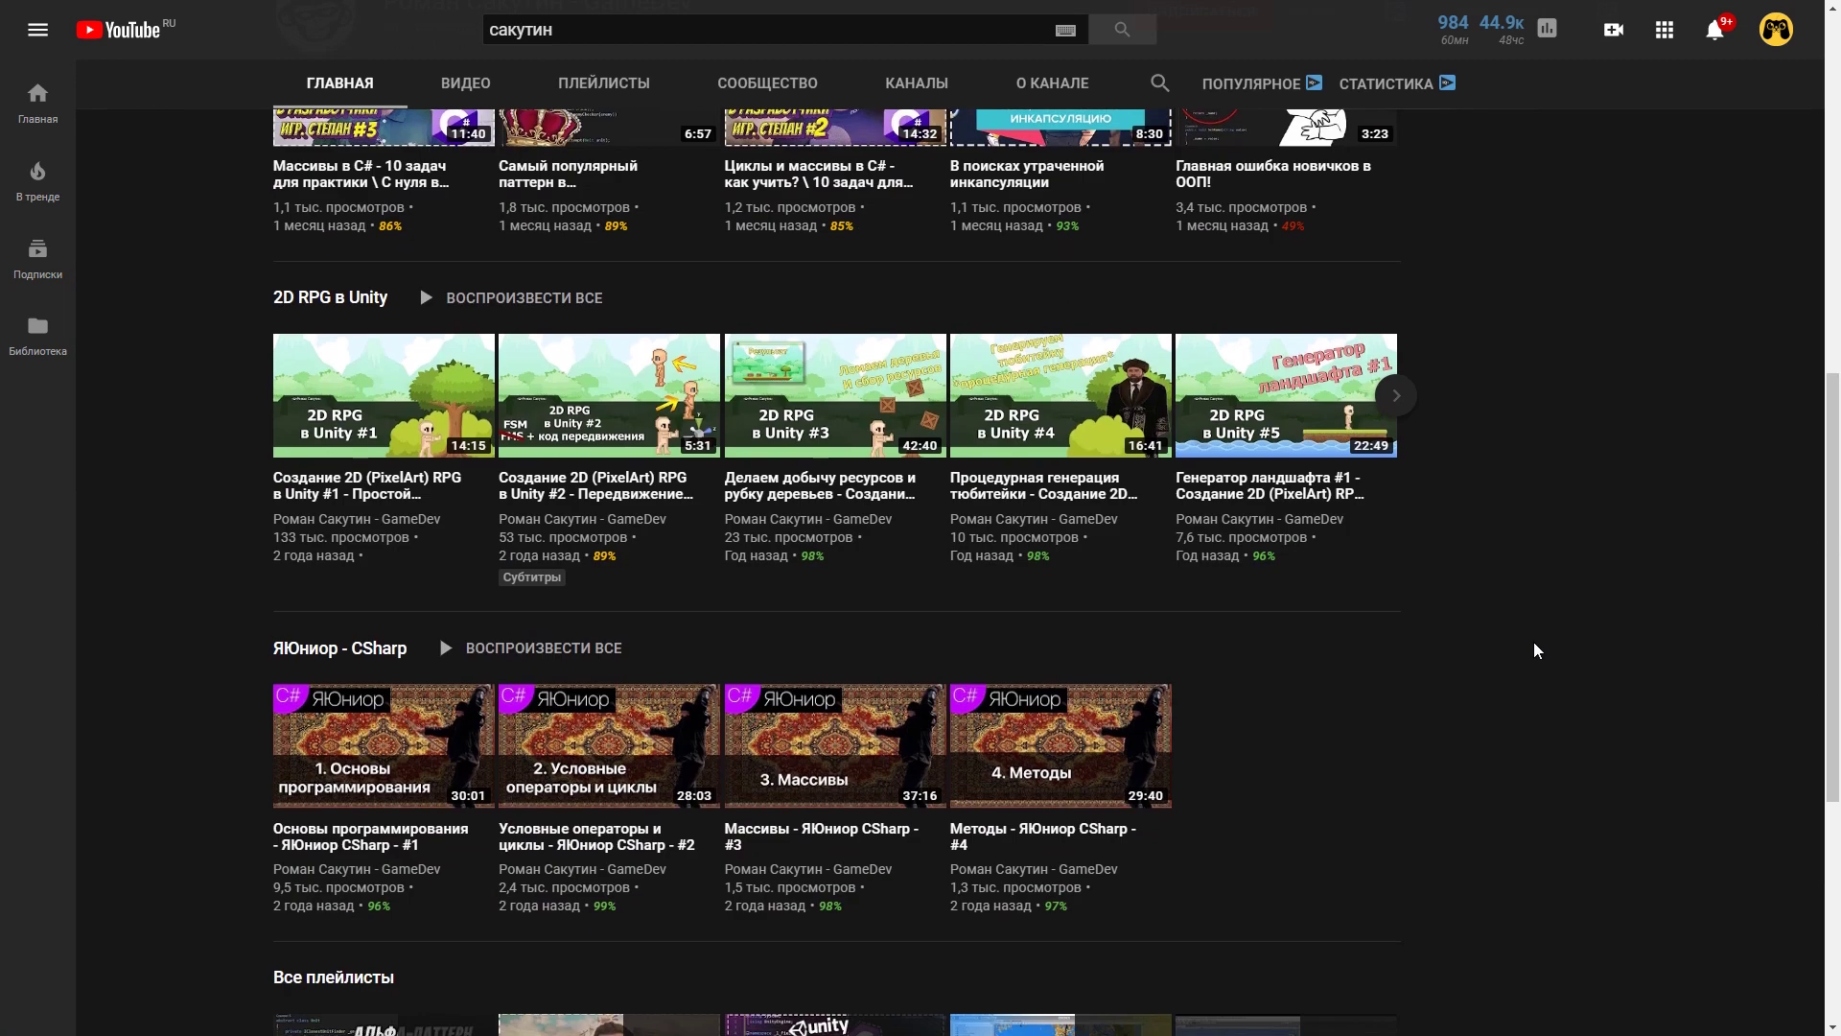
middle_click(1719, 534)
scroll(1720, 556, down, 1)
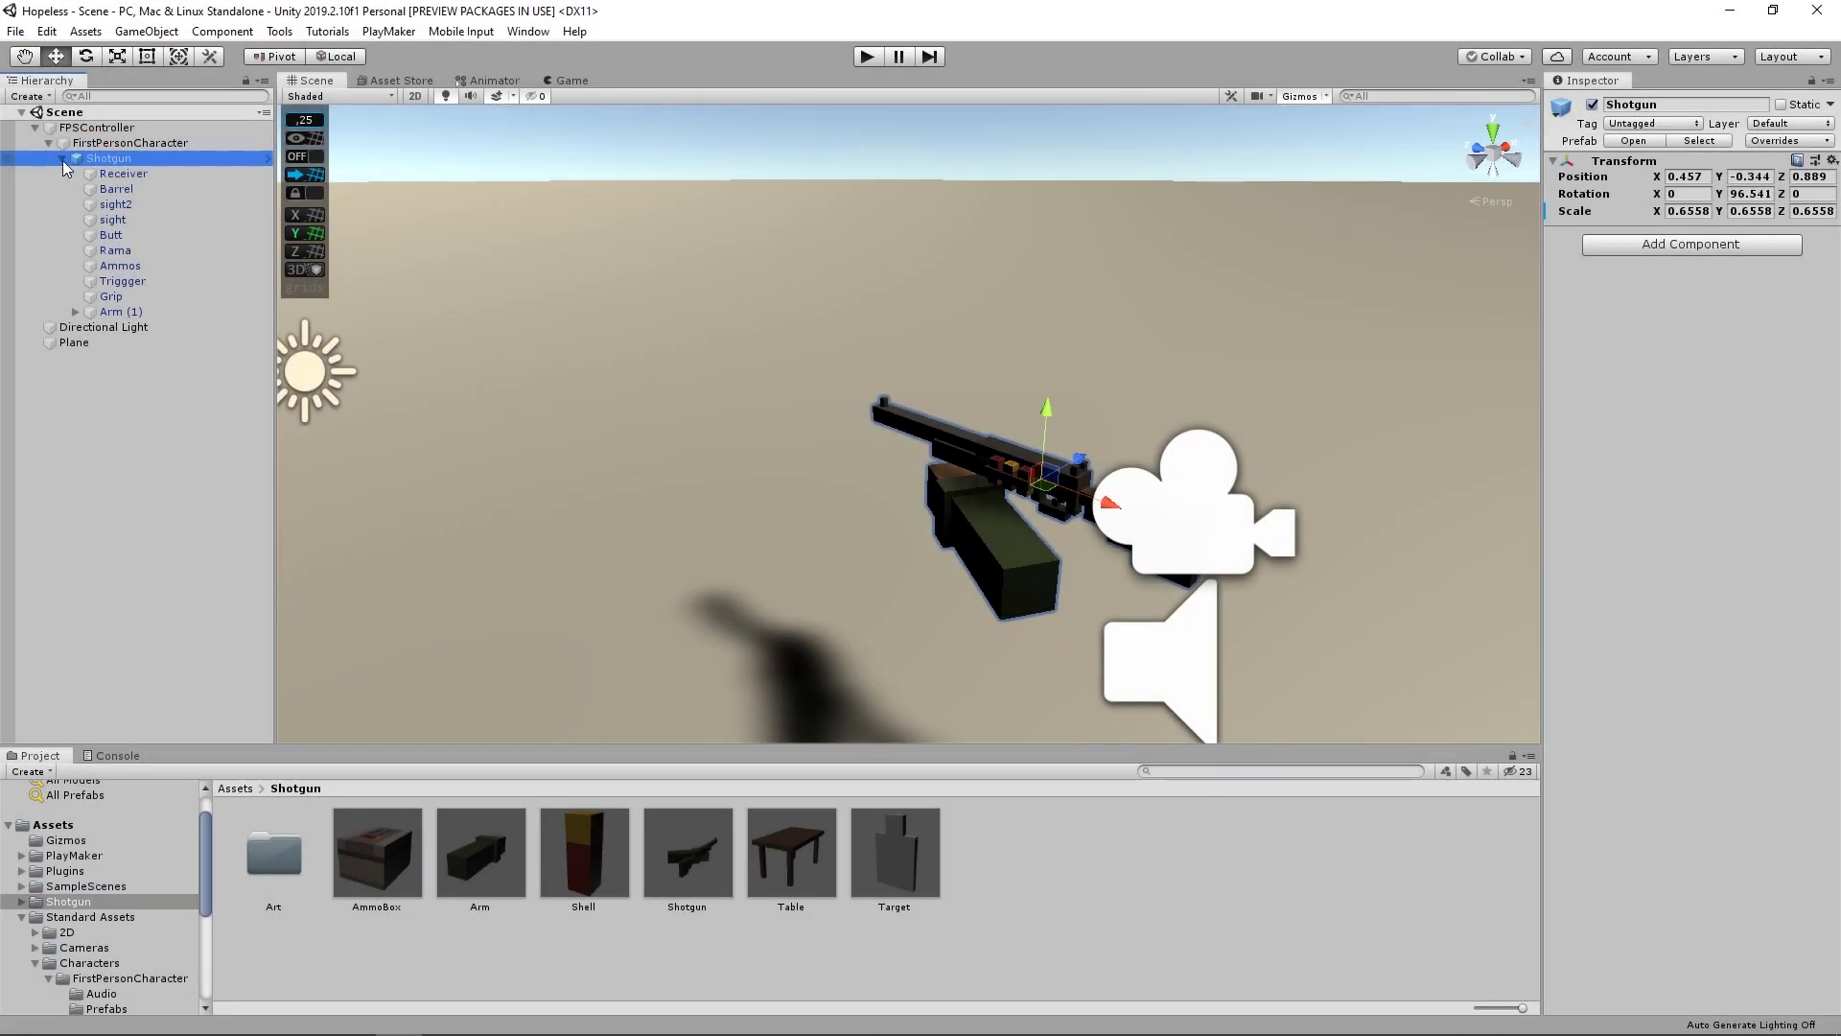
- Add a PlayMakerFSM component to the Shotgun
click(63, 160)
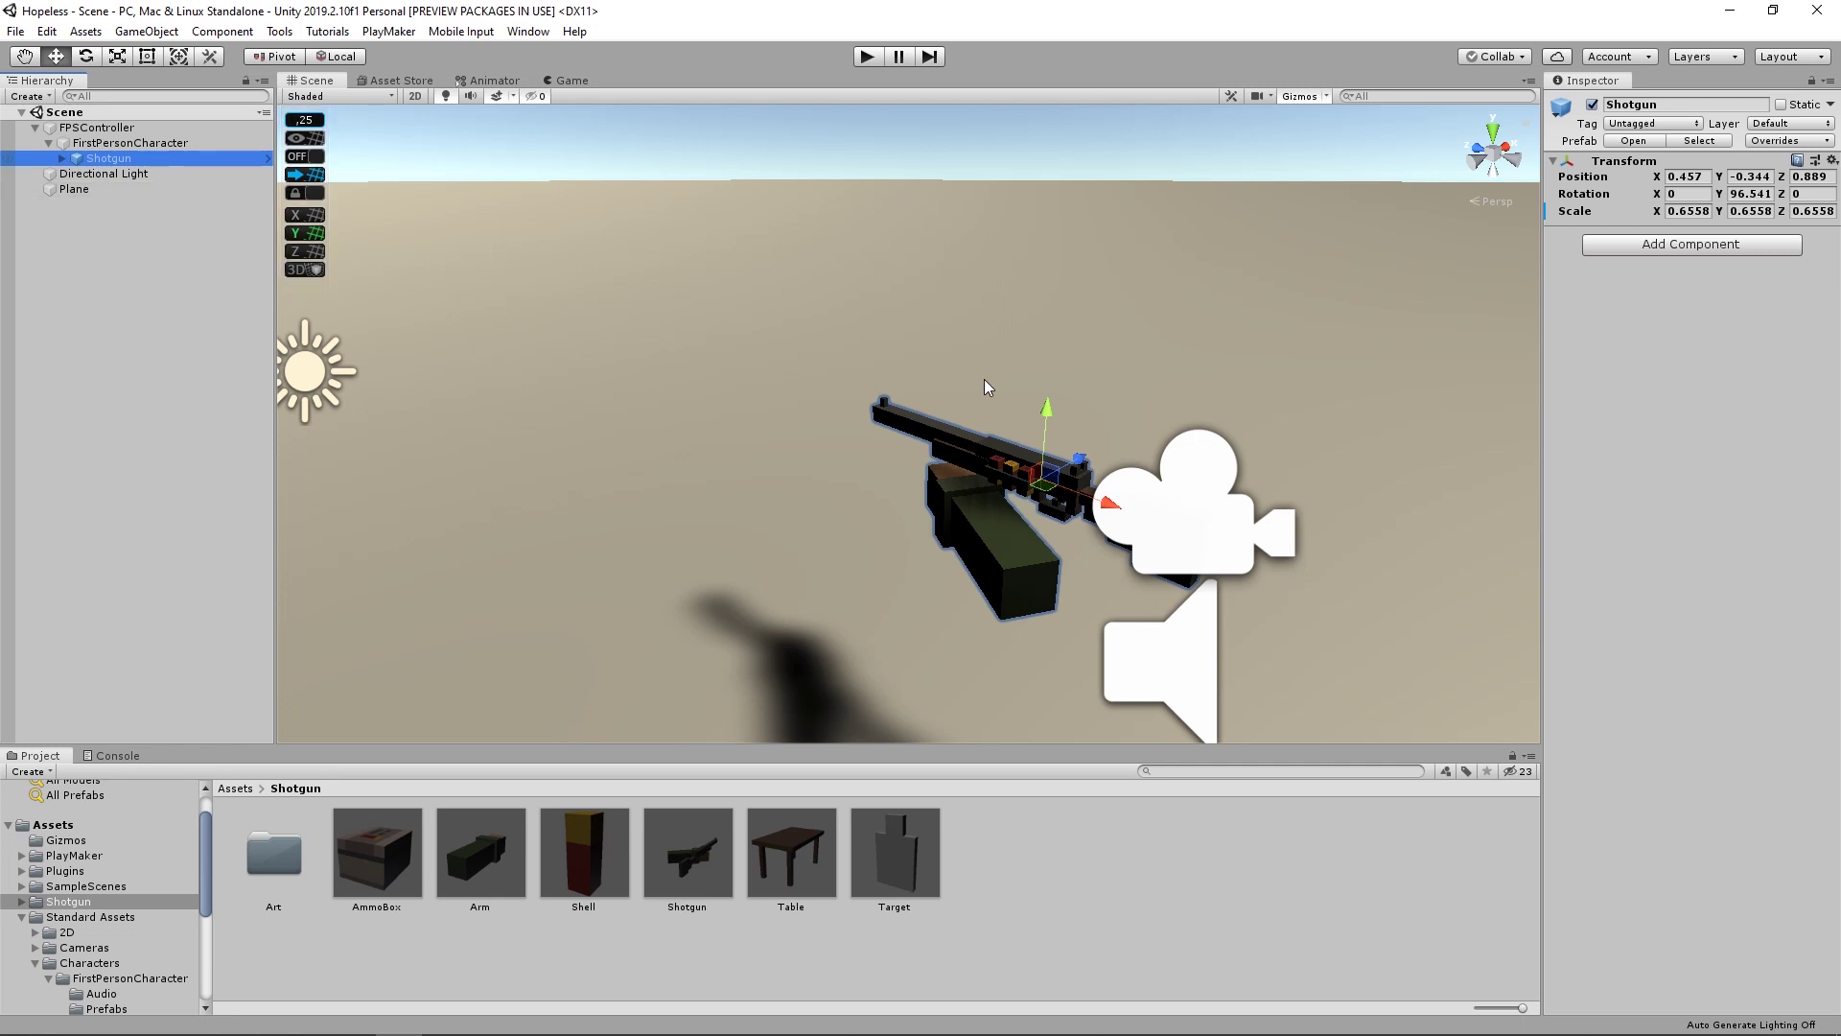
click(1711, 242)
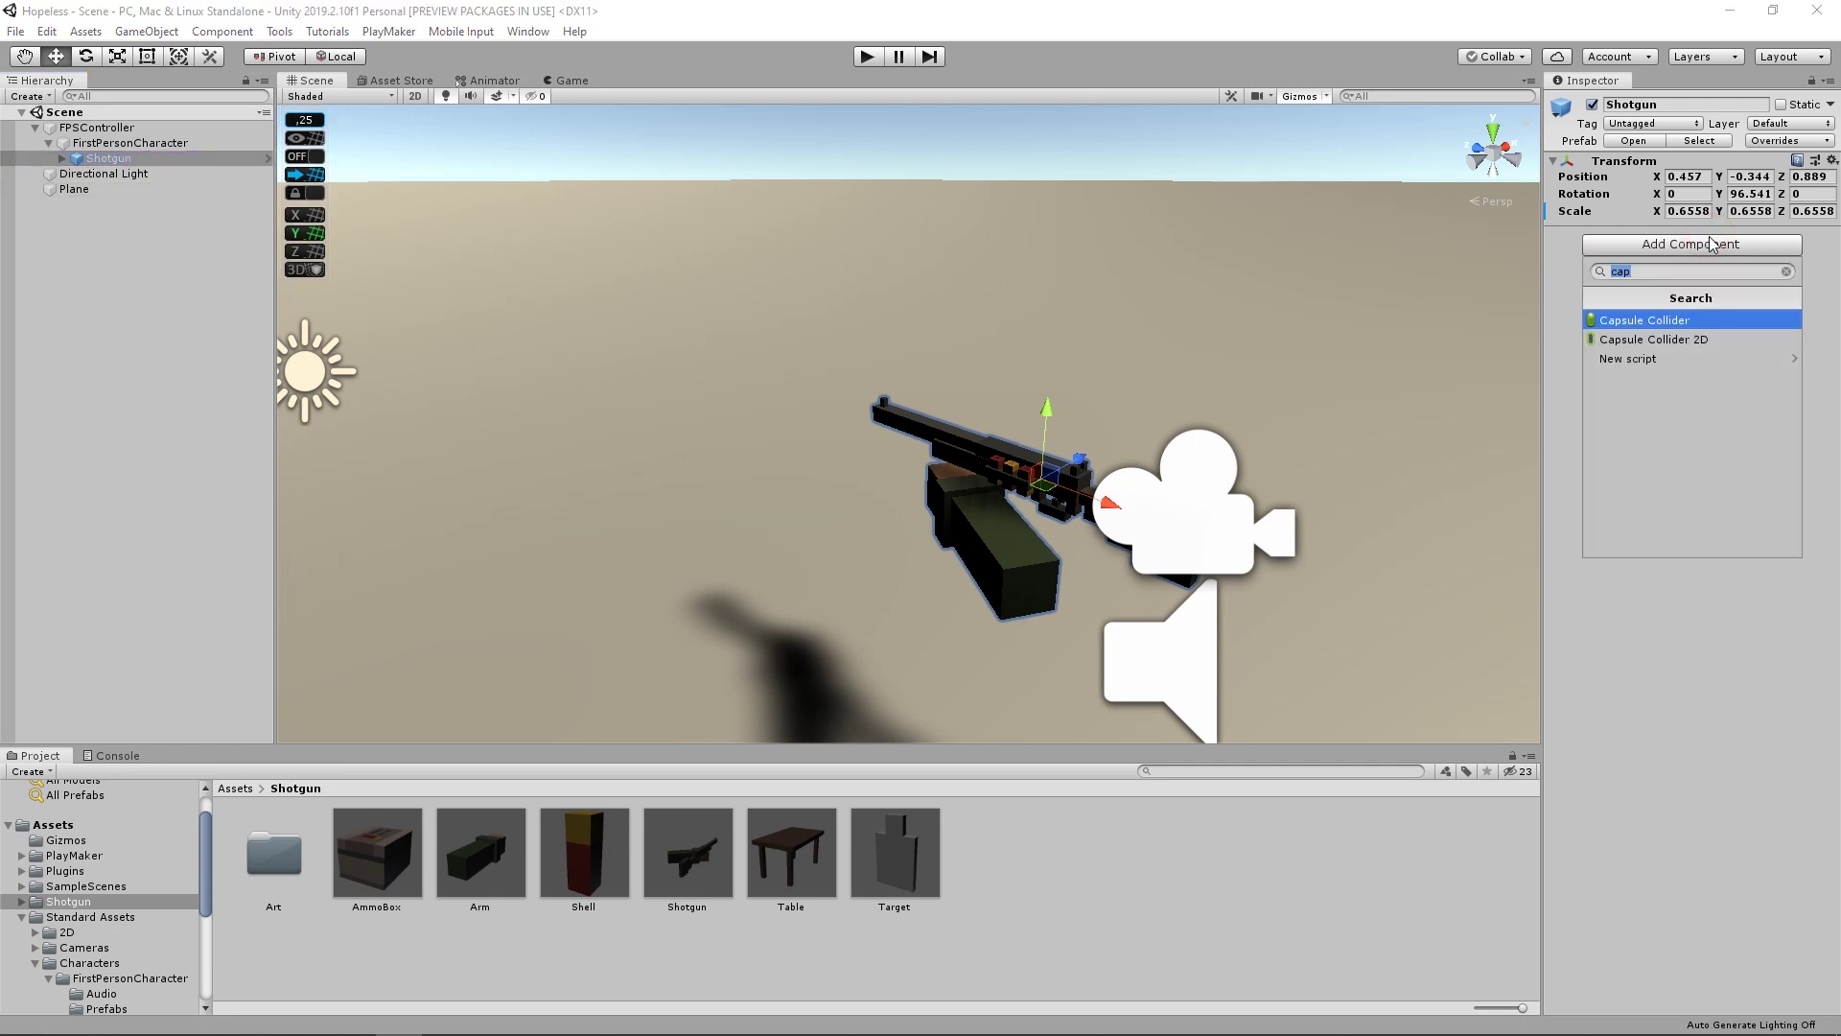
text(fsm)
key(Return)
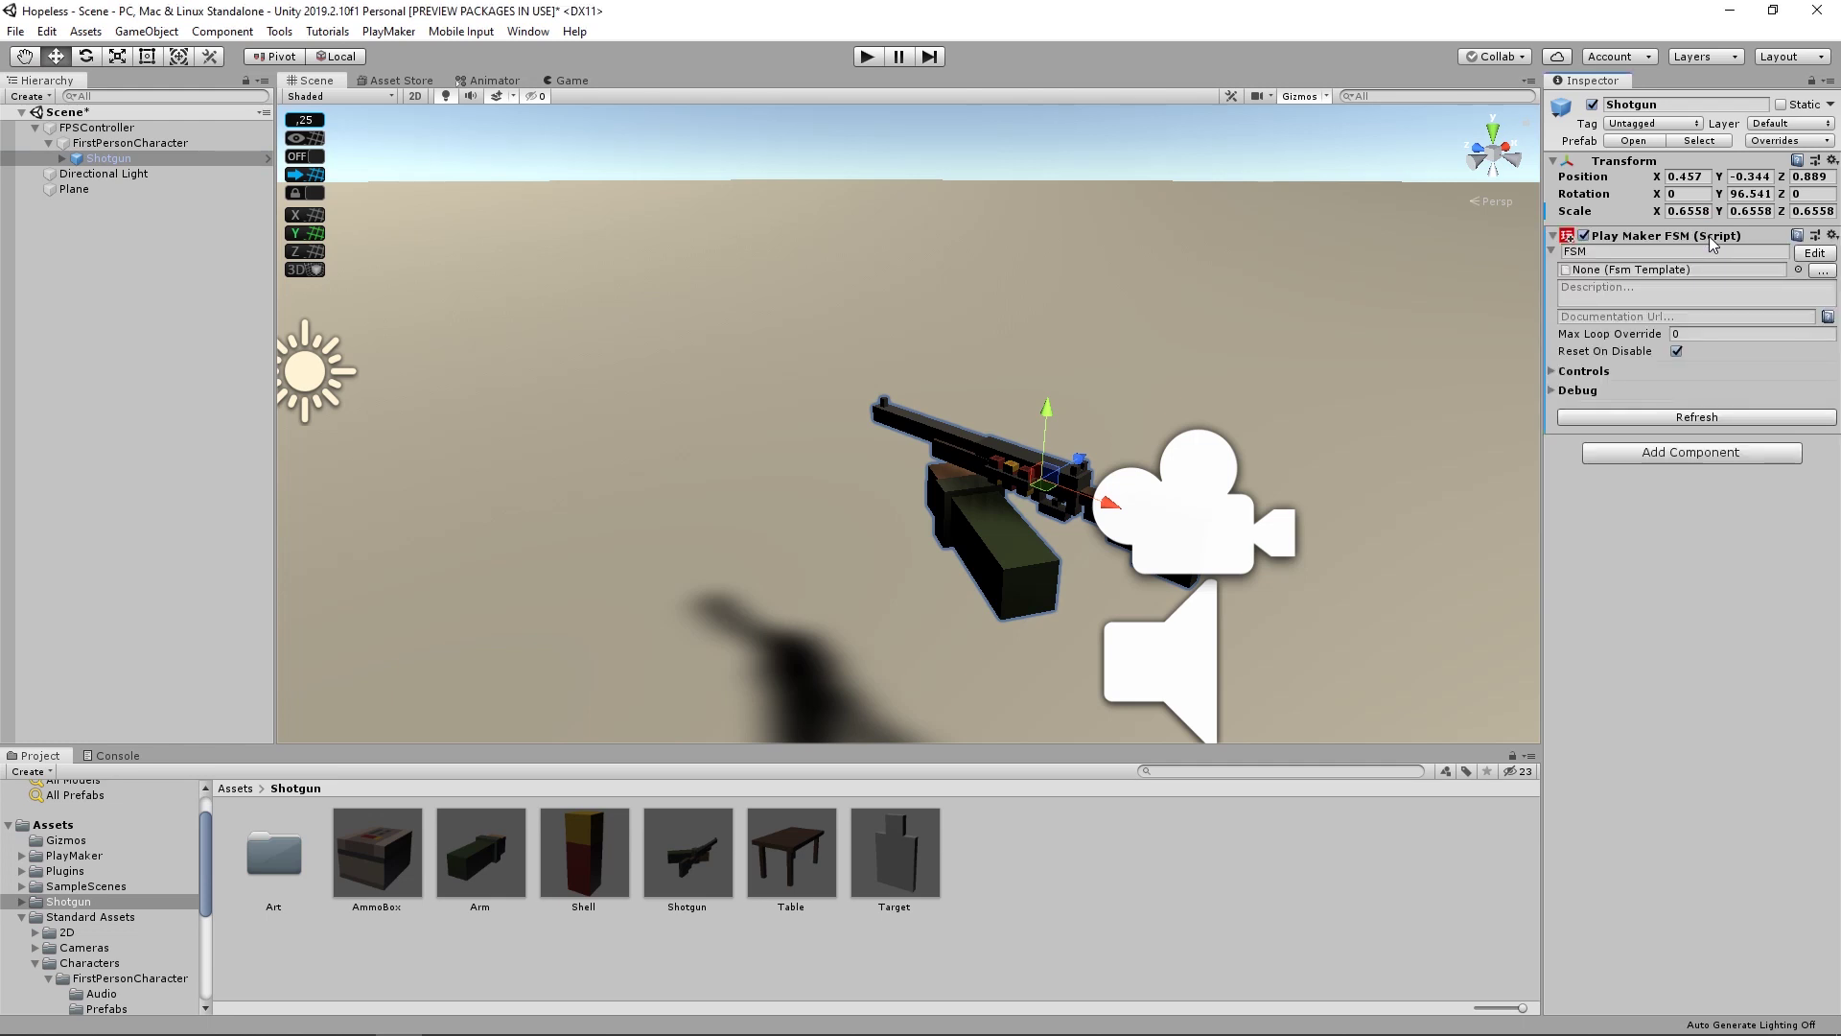
- Open the Shotgun's FSM in a larger PlayMaker editor and show its Variables list
click(1807, 254)
drag(941, 393, 936, 210)
drag(1168, 333, 1367, 316)
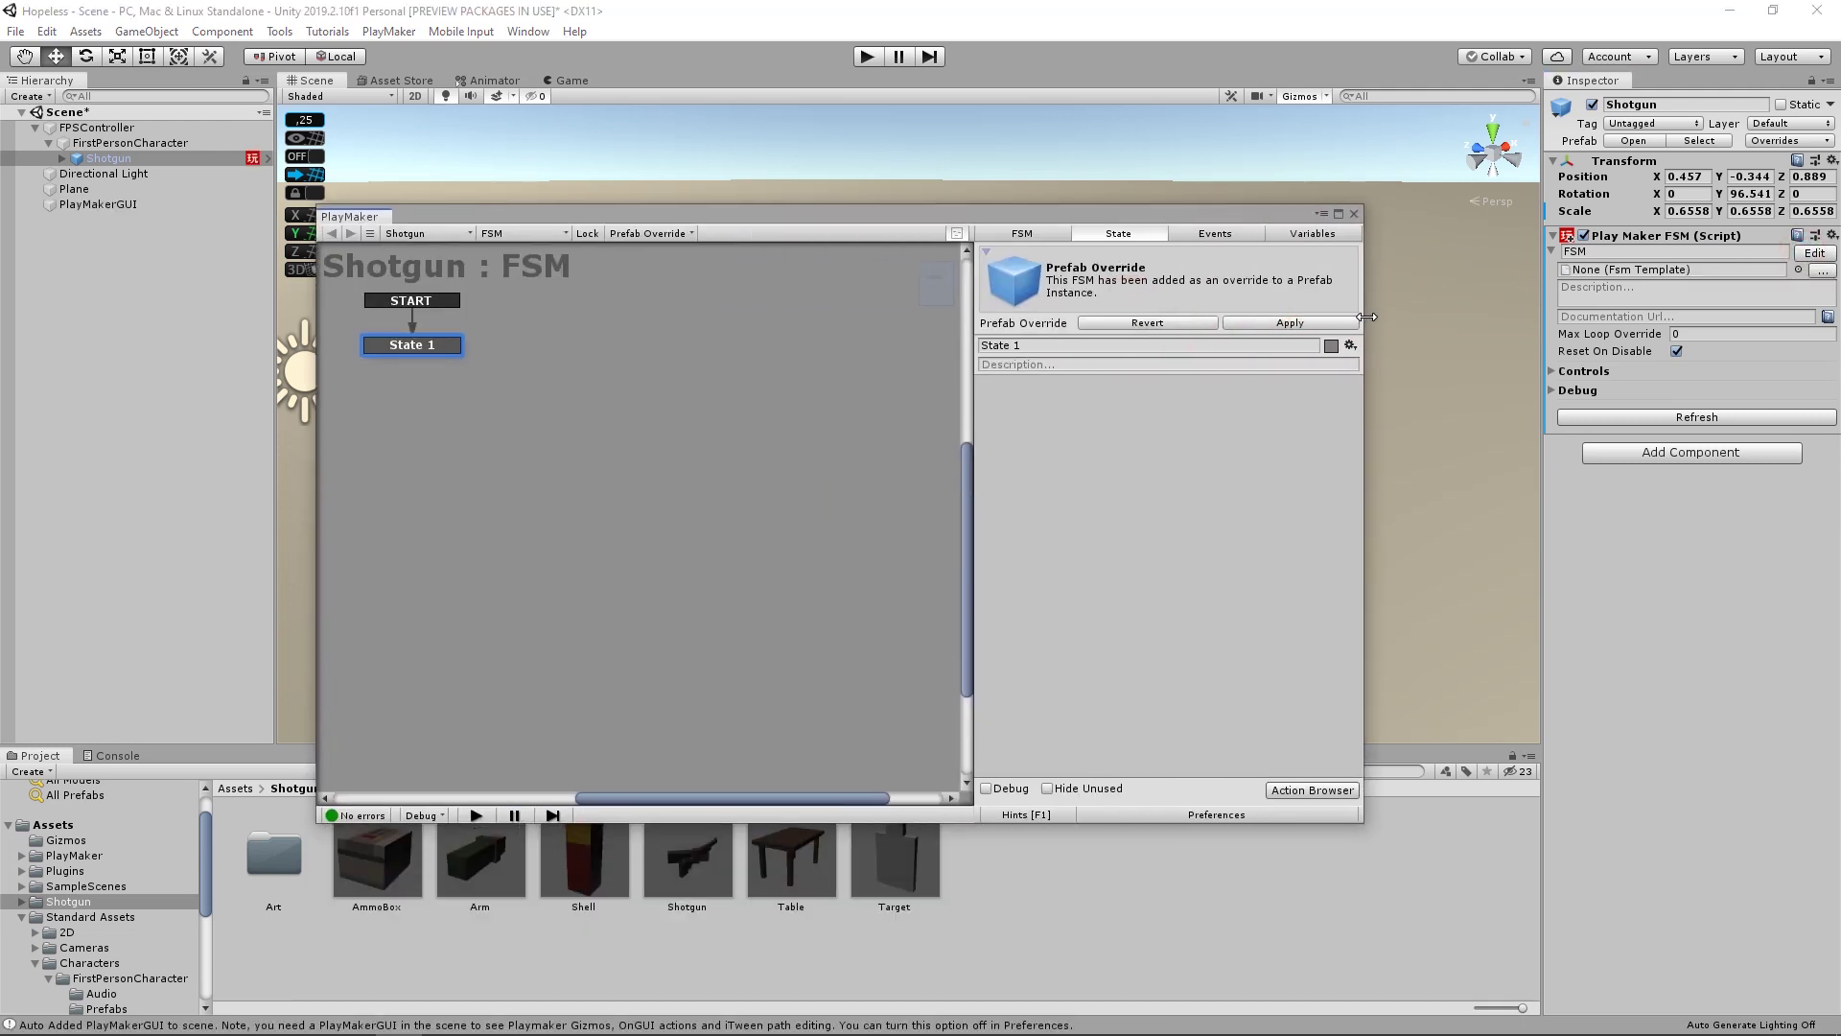
middle_drag(724, 432, 872, 497)
middle_drag(680, 387, 760, 423)
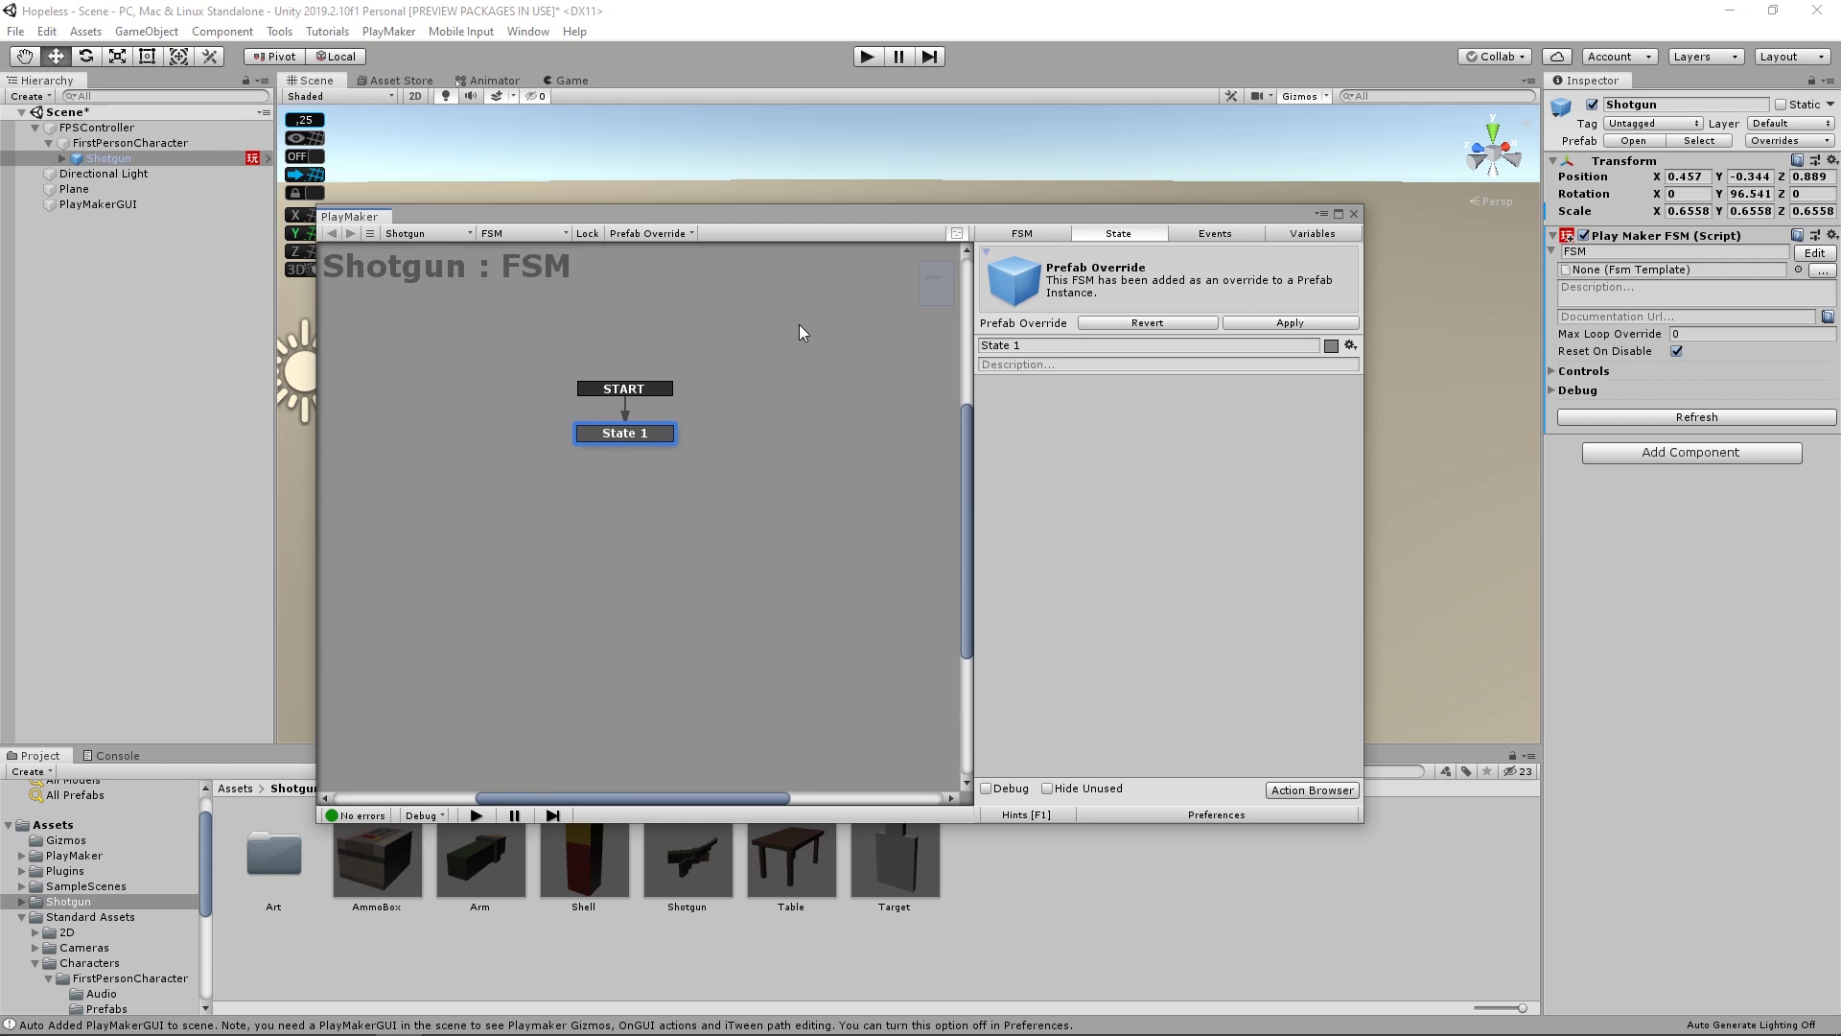
click(1330, 236)
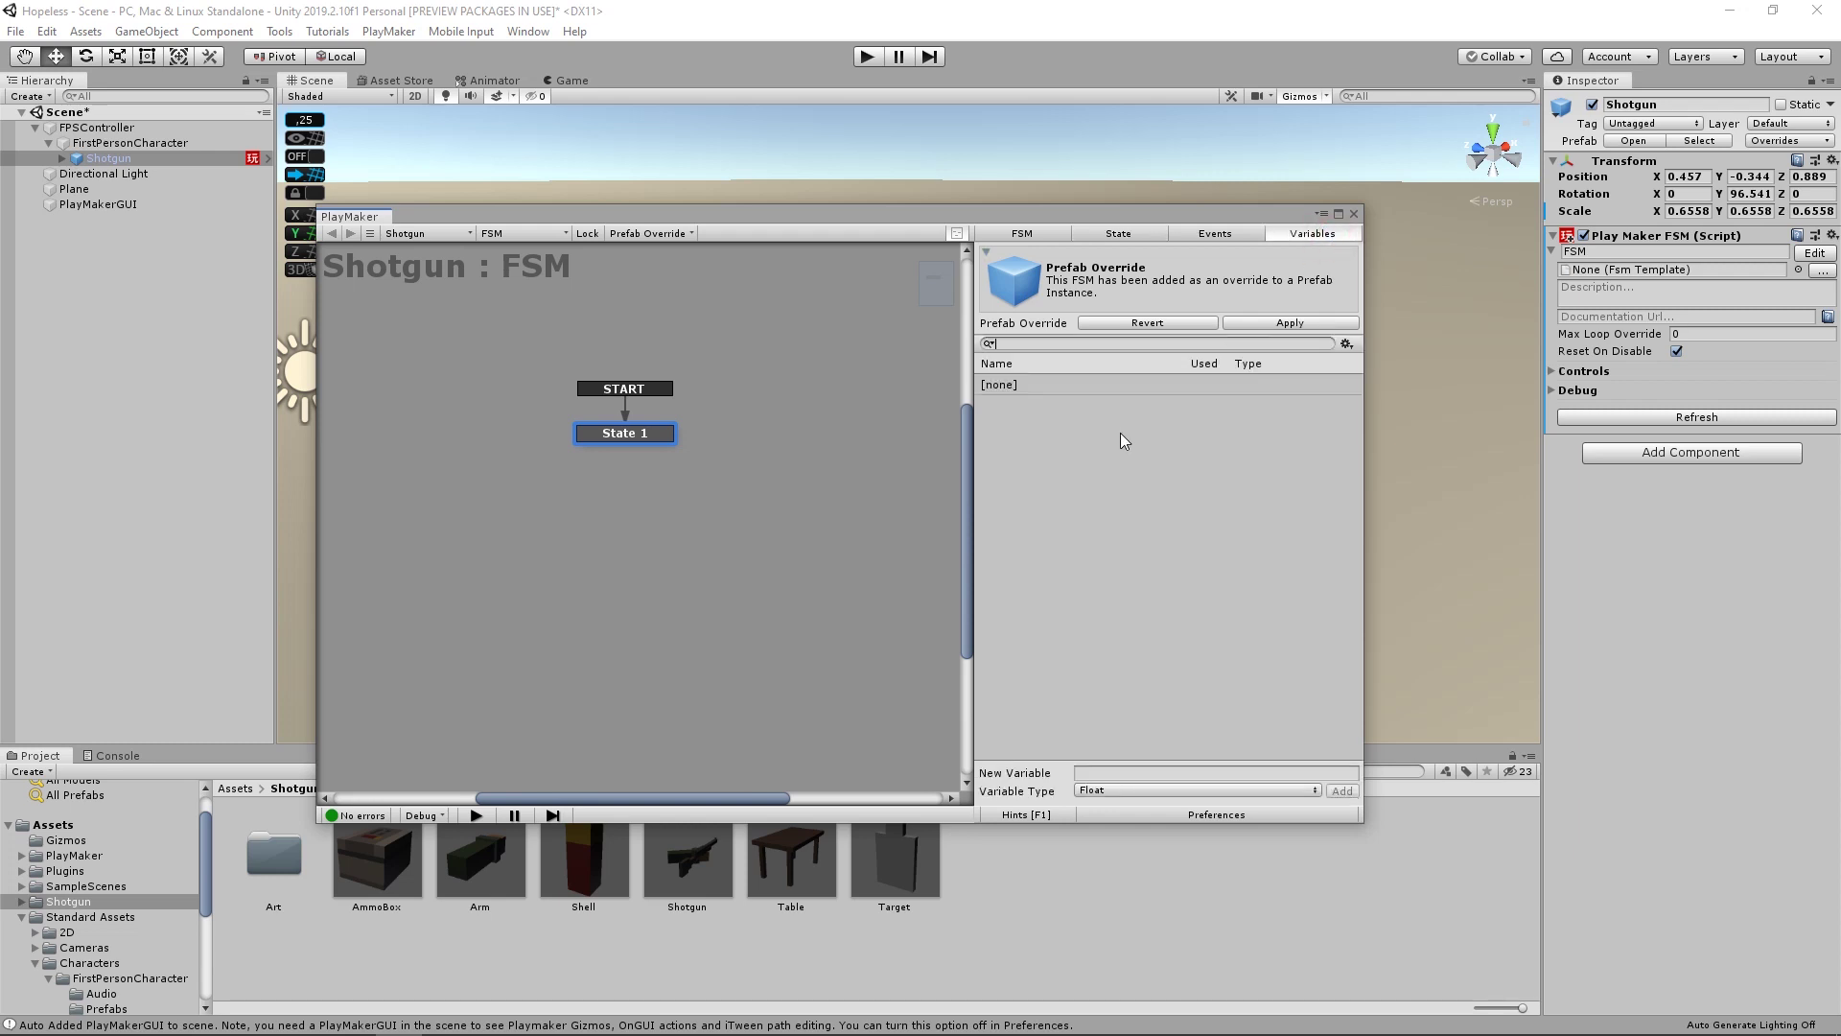
- Add an Int variable named AmmoInMagazine
click(1149, 772)
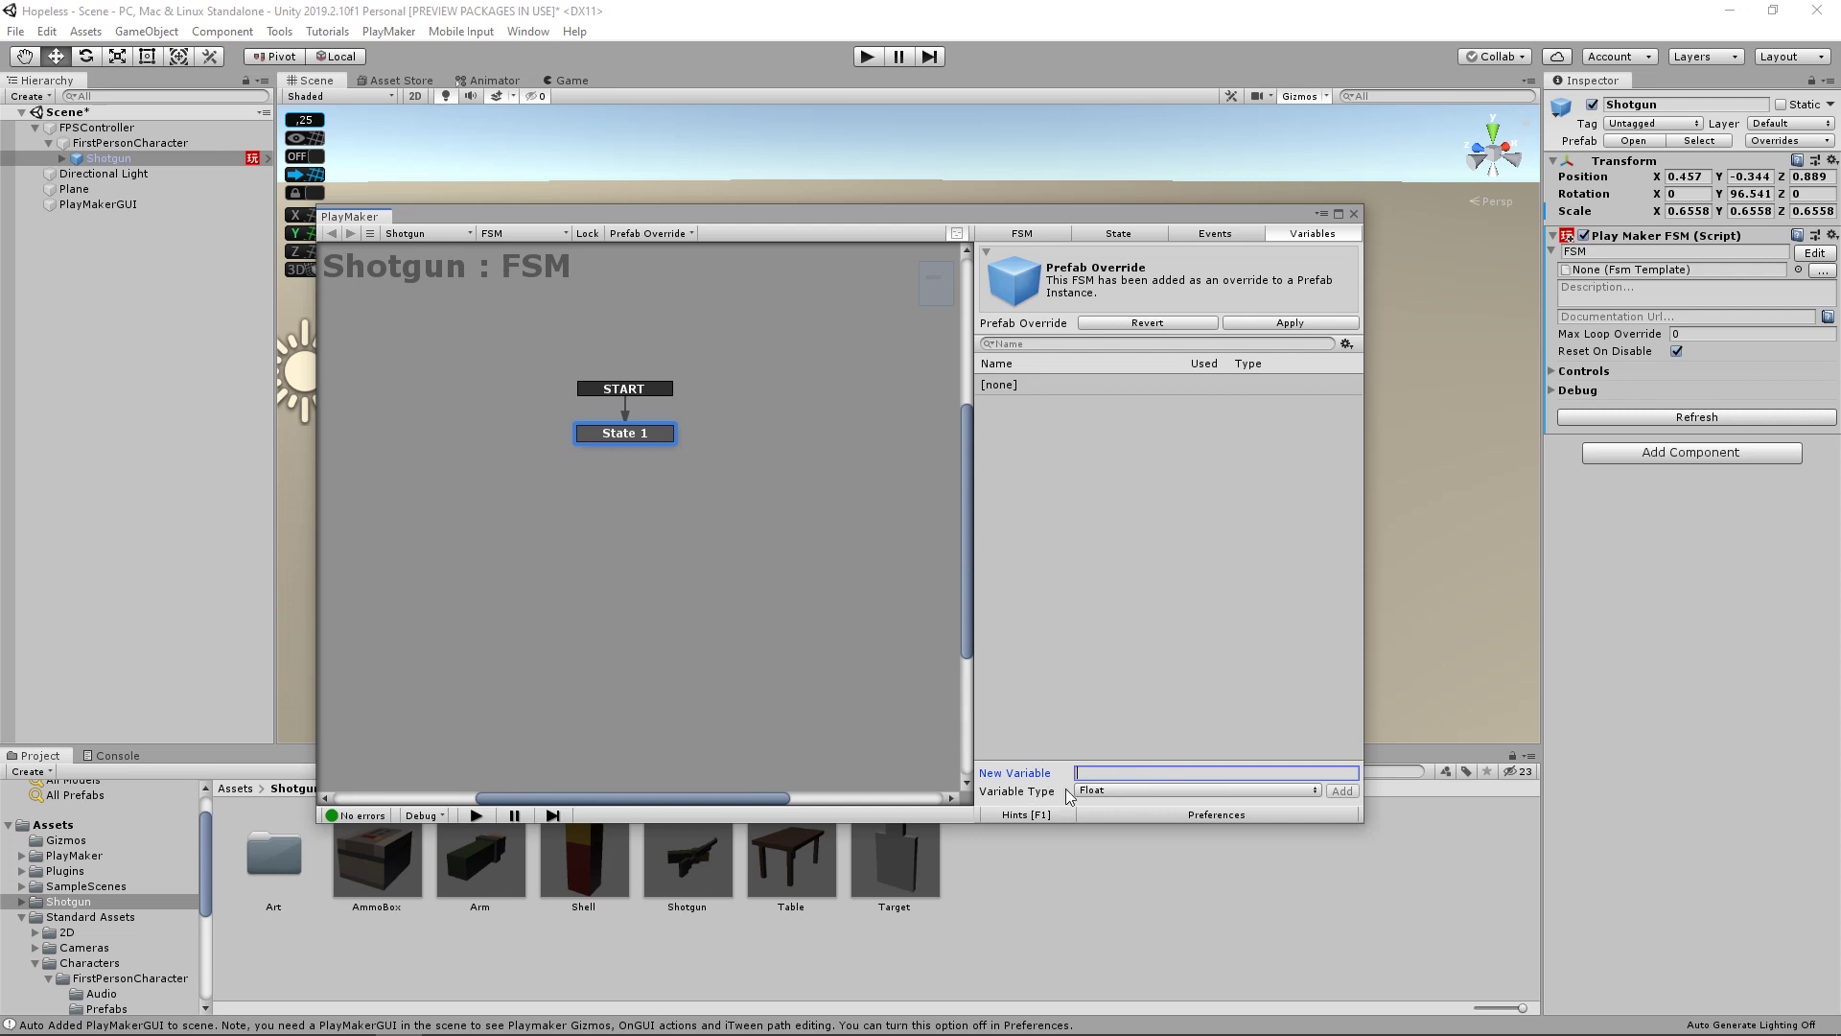
click(1107, 790)
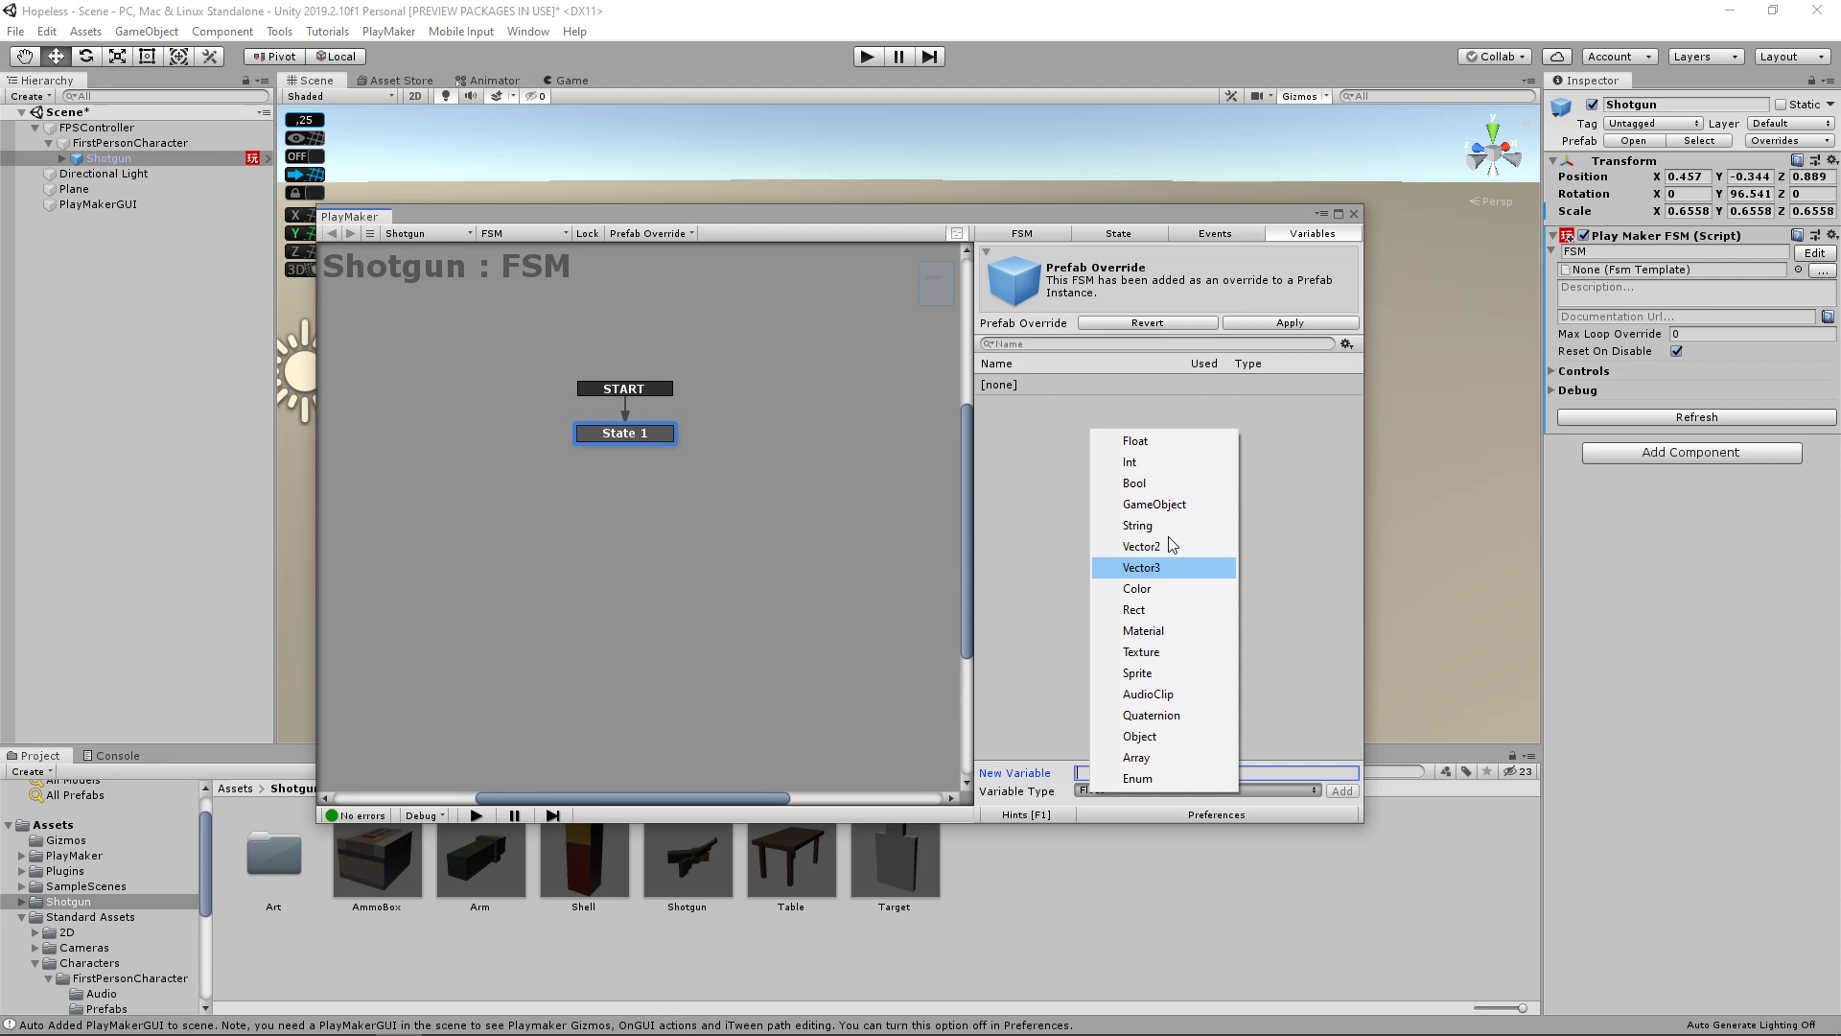
click(1157, 465)
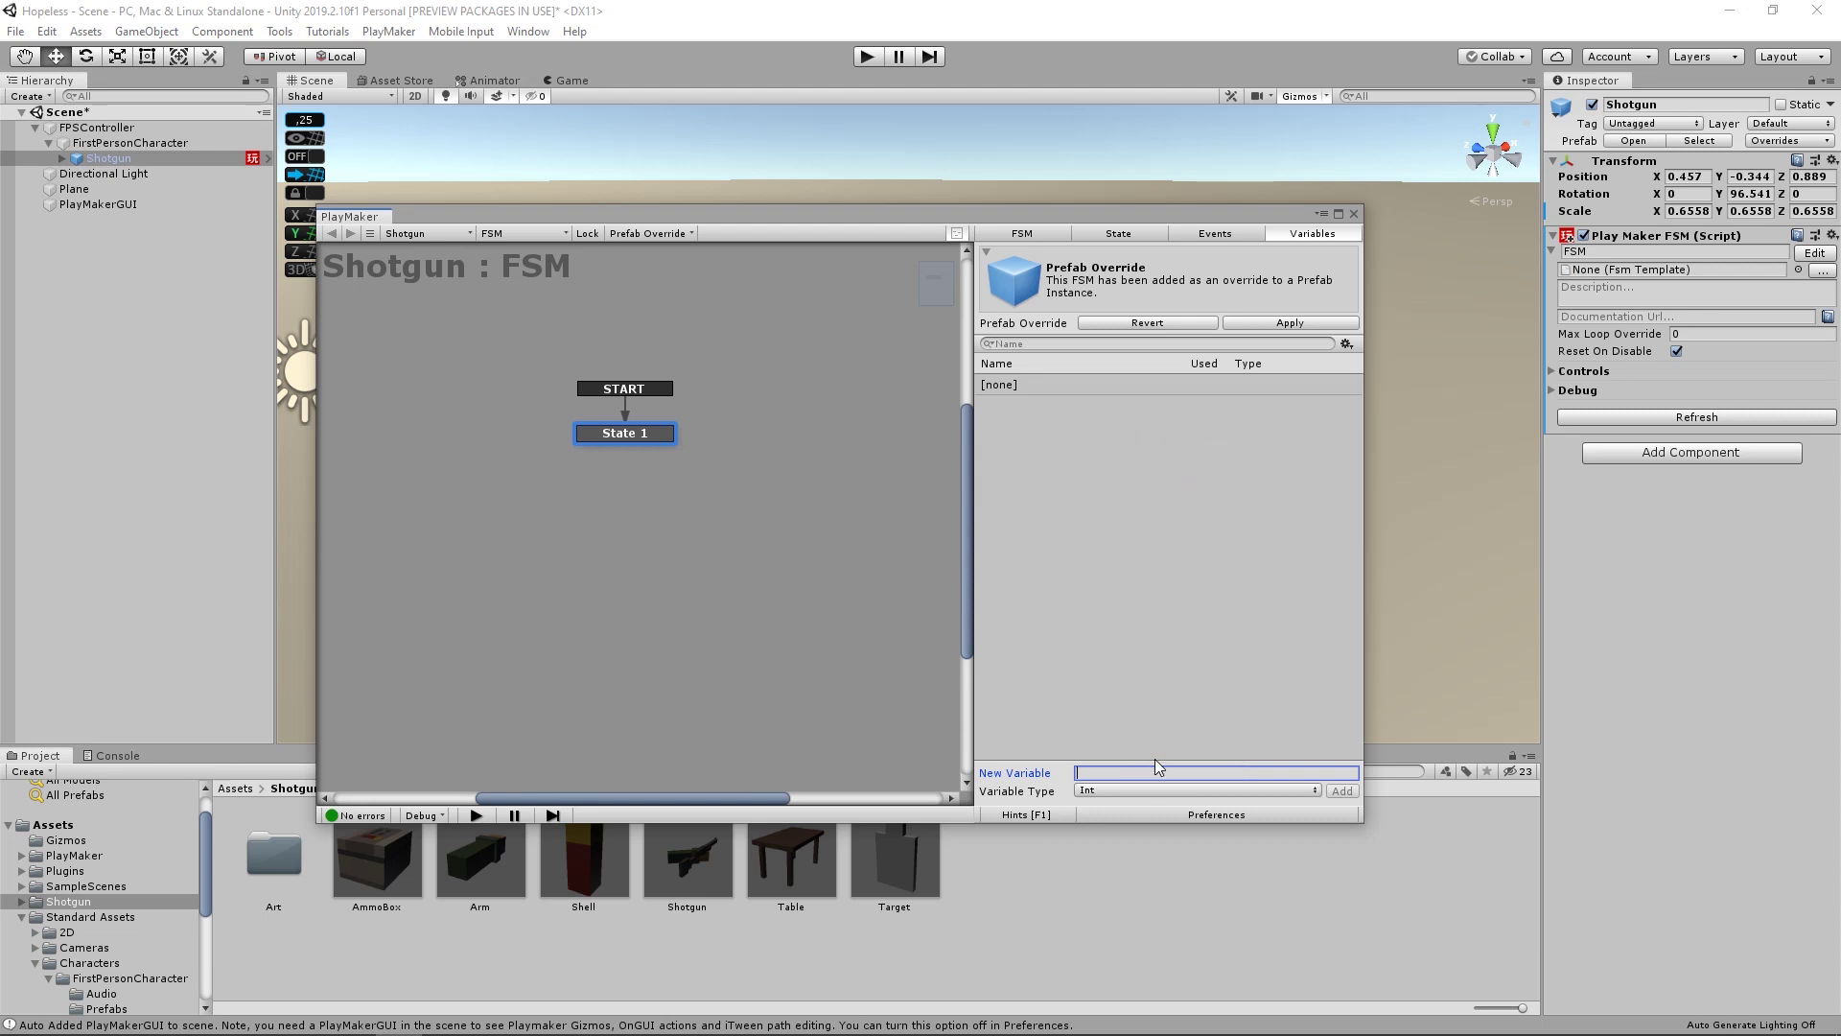
text(Amm)
key(Return)
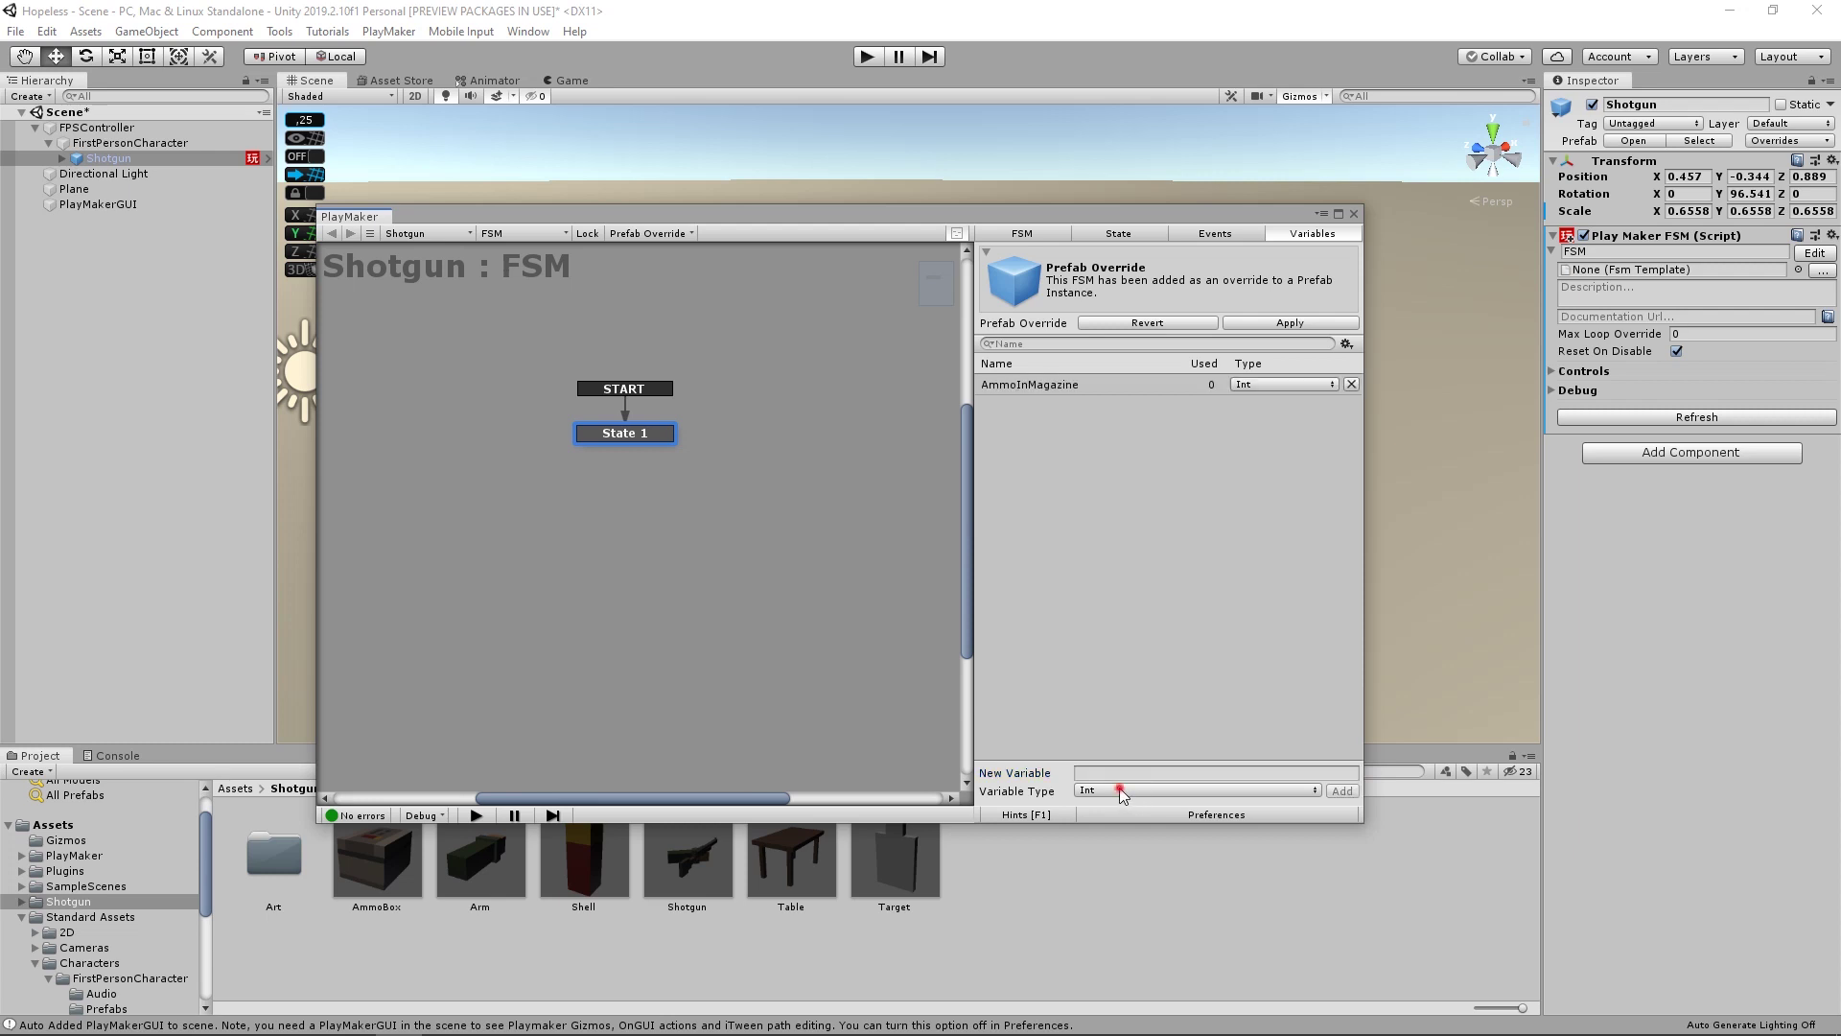
- Add a Float variable named FireRate
click(1121, 790)
click(1231, 443)
click(1092, 772)
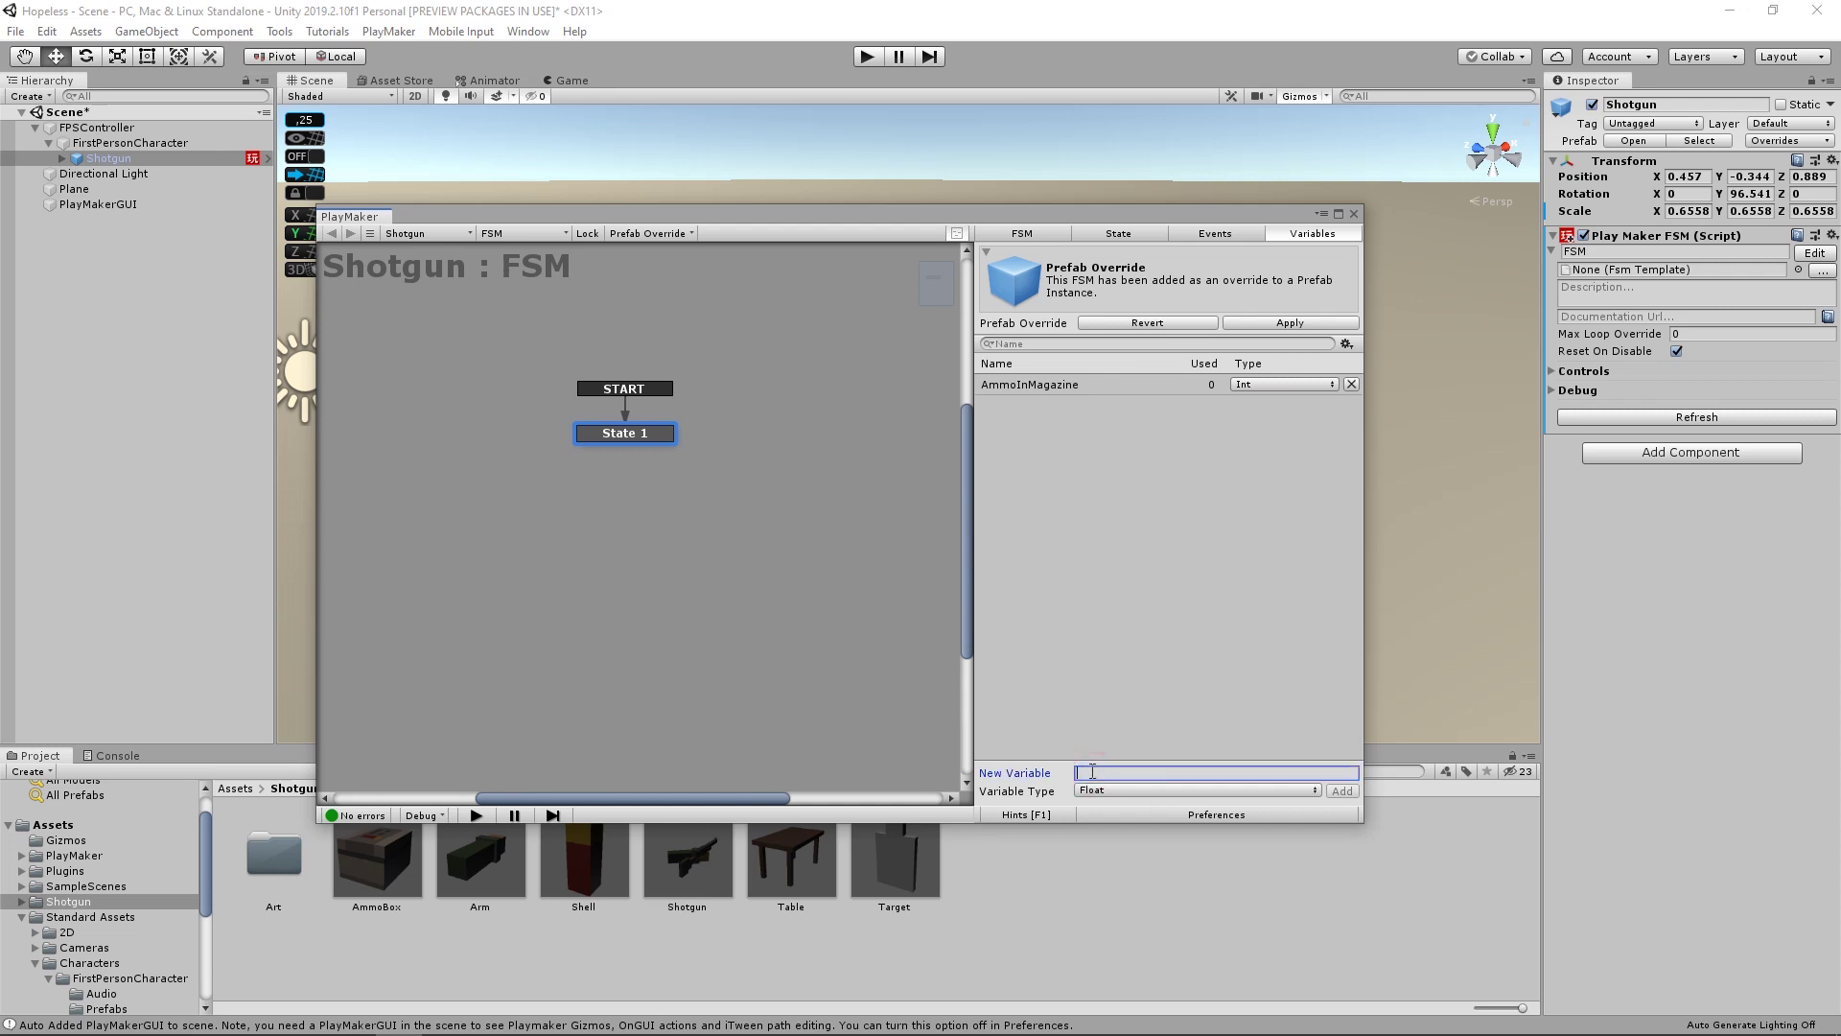
text(FireRate)
key(Return)
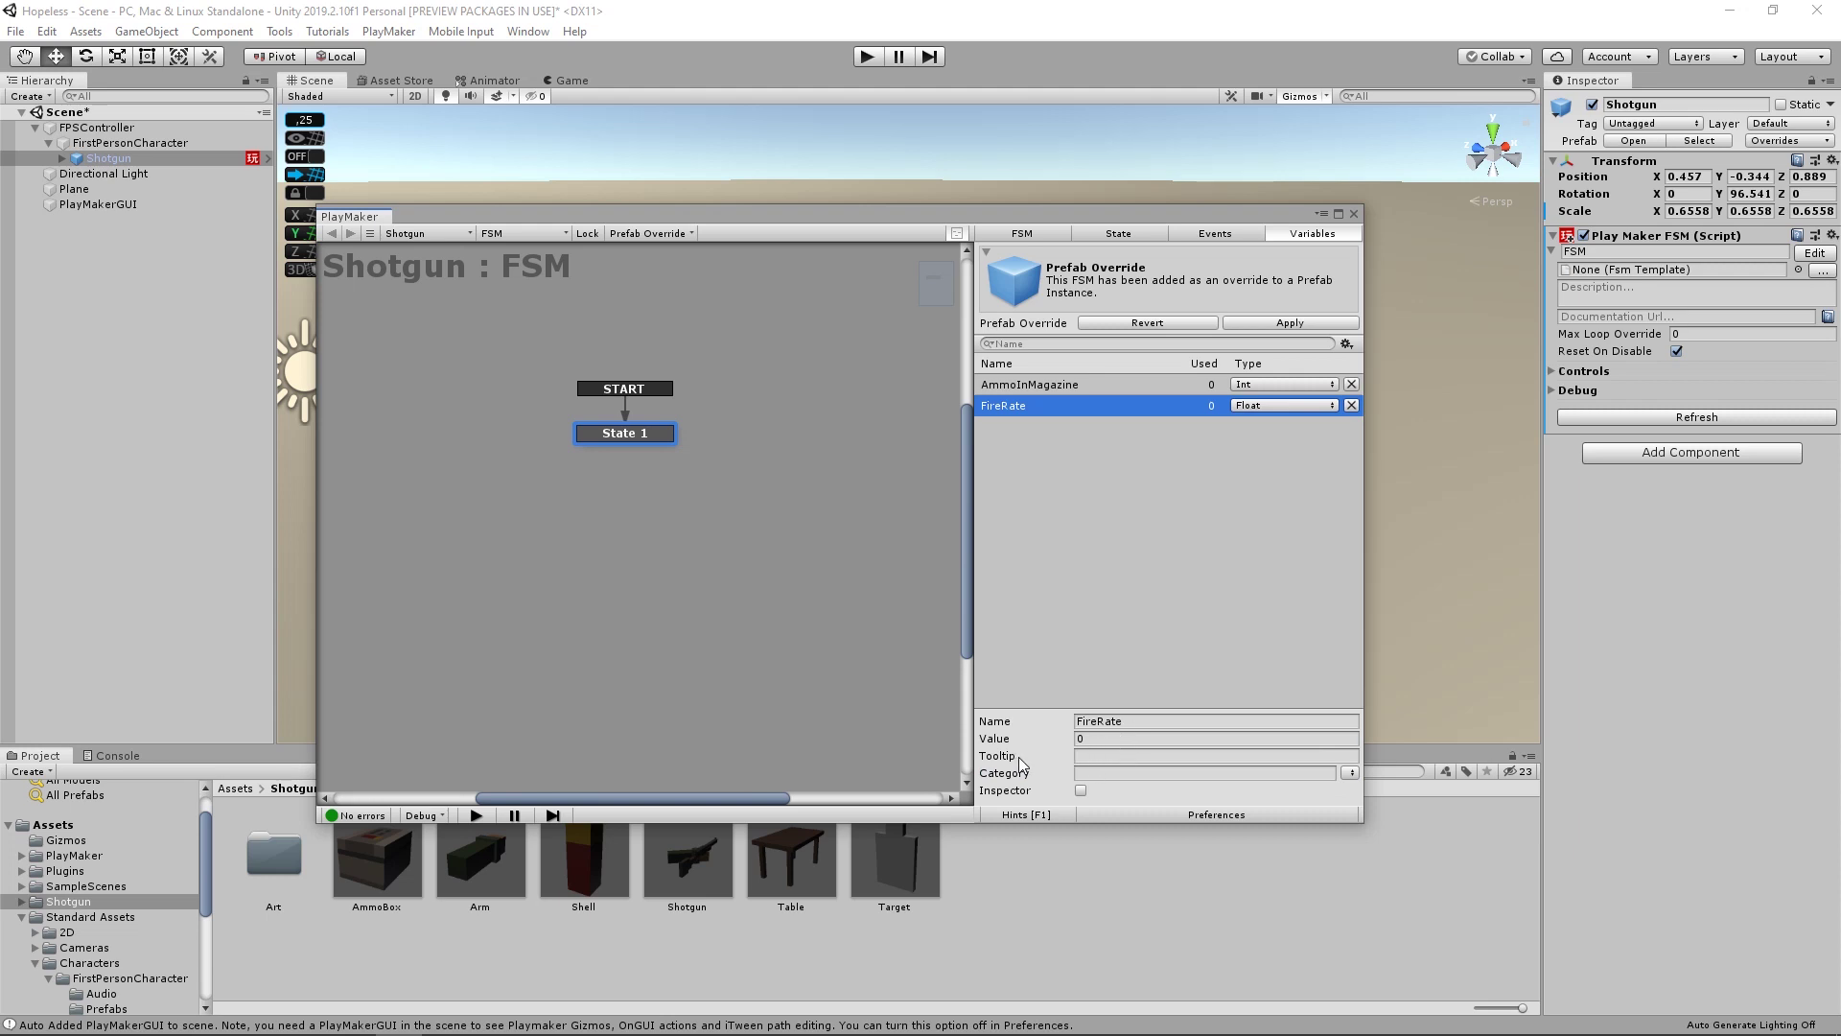
- Give the FireRate variable a tooltip beginning 'Скорость р'
click(1082, 755)
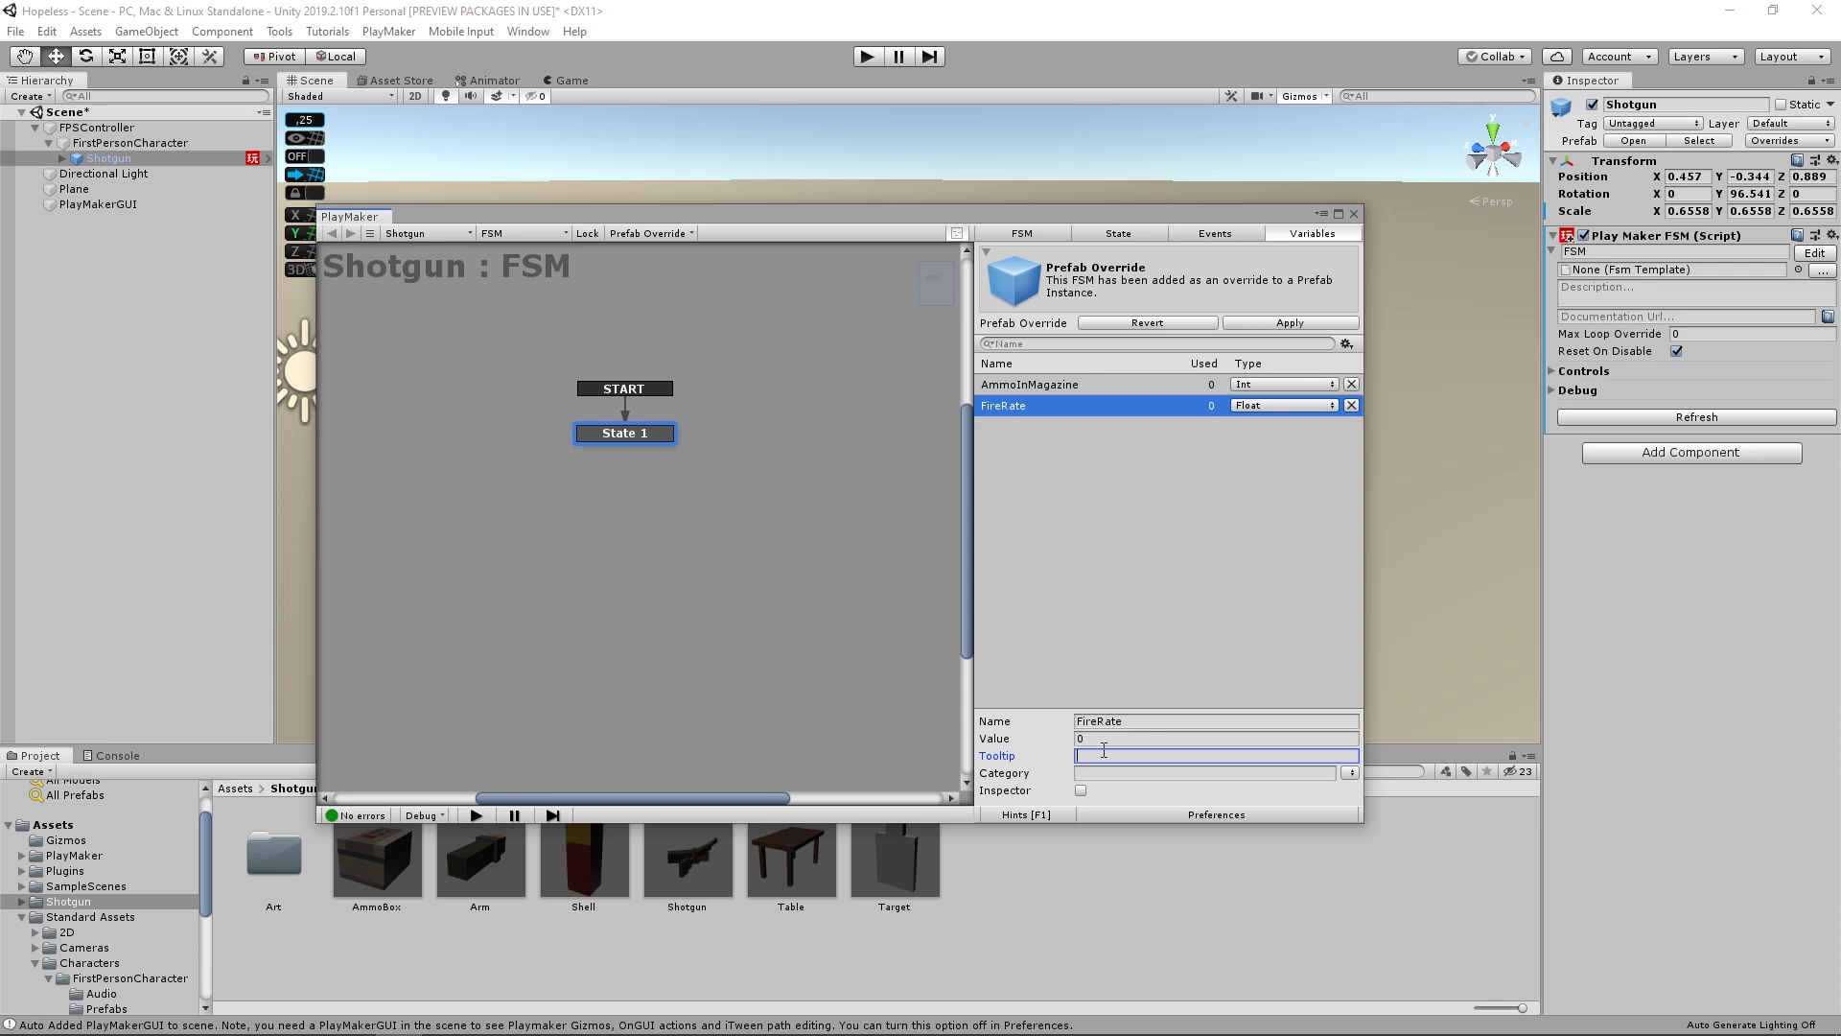
text(Скорость )
text(р)
click(1022, 405)
mouse_move(1014, 404)
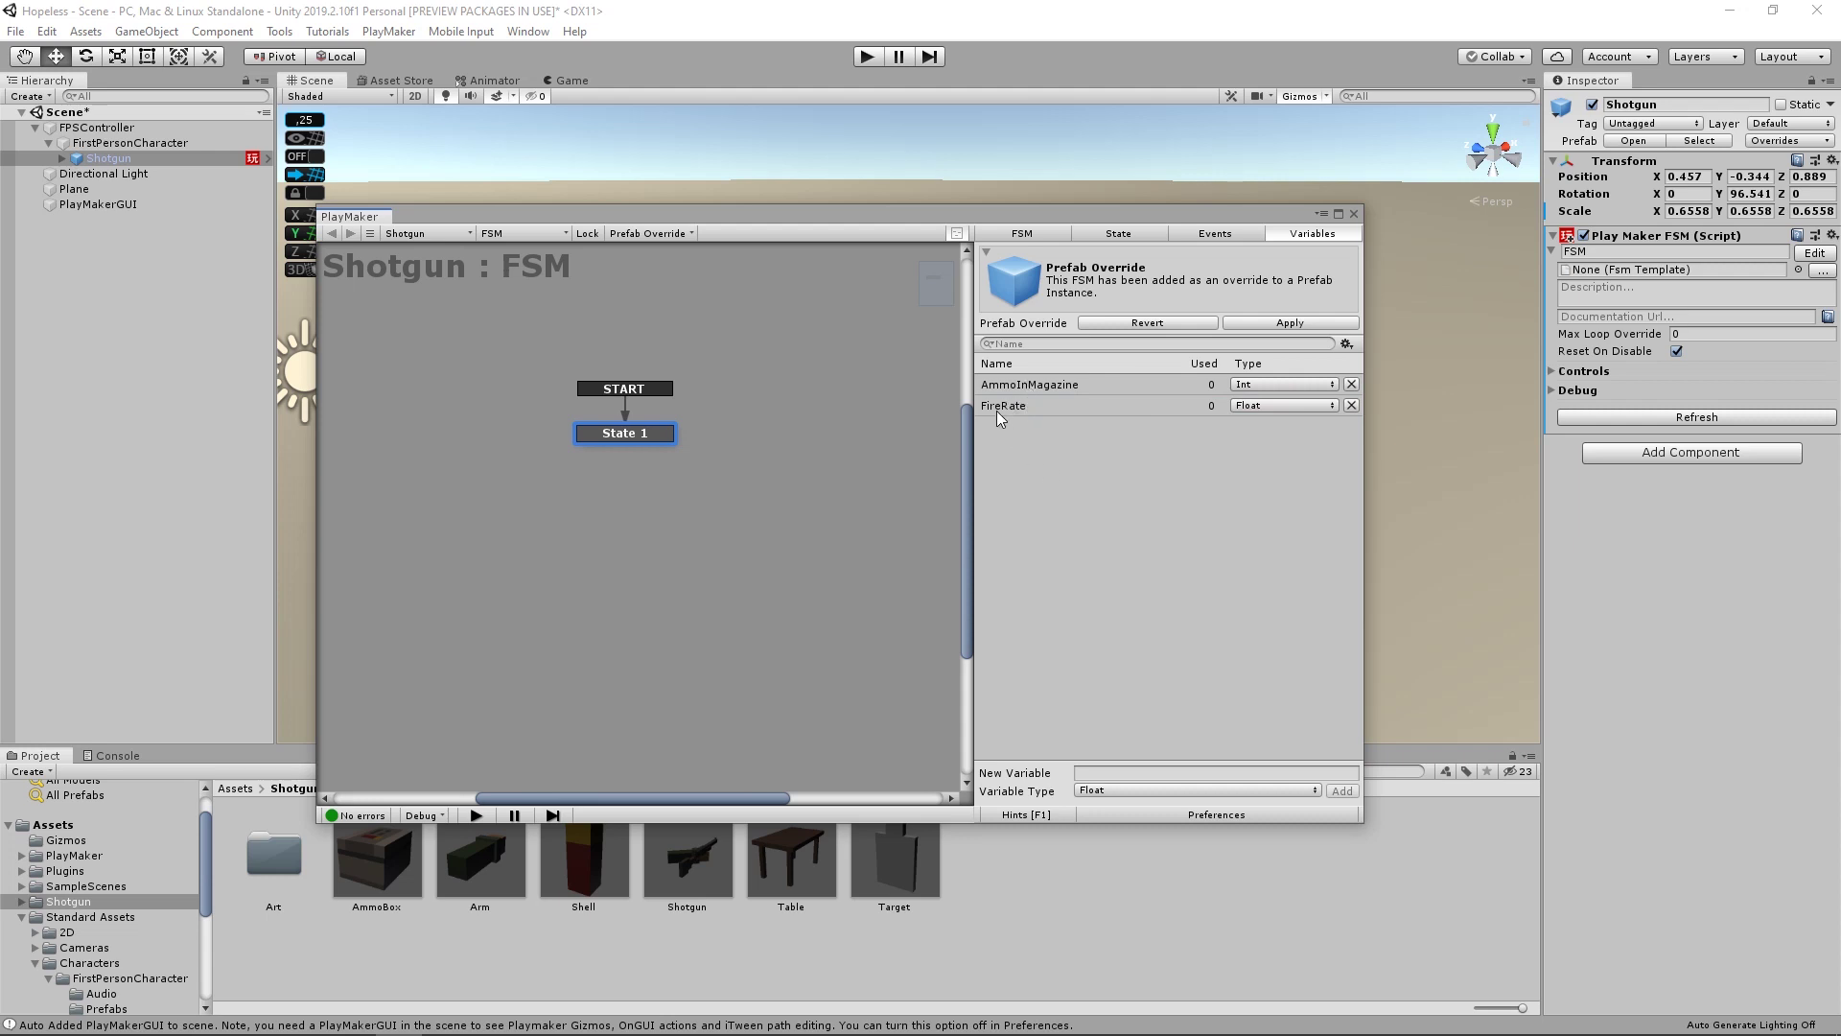
click(997, 410)
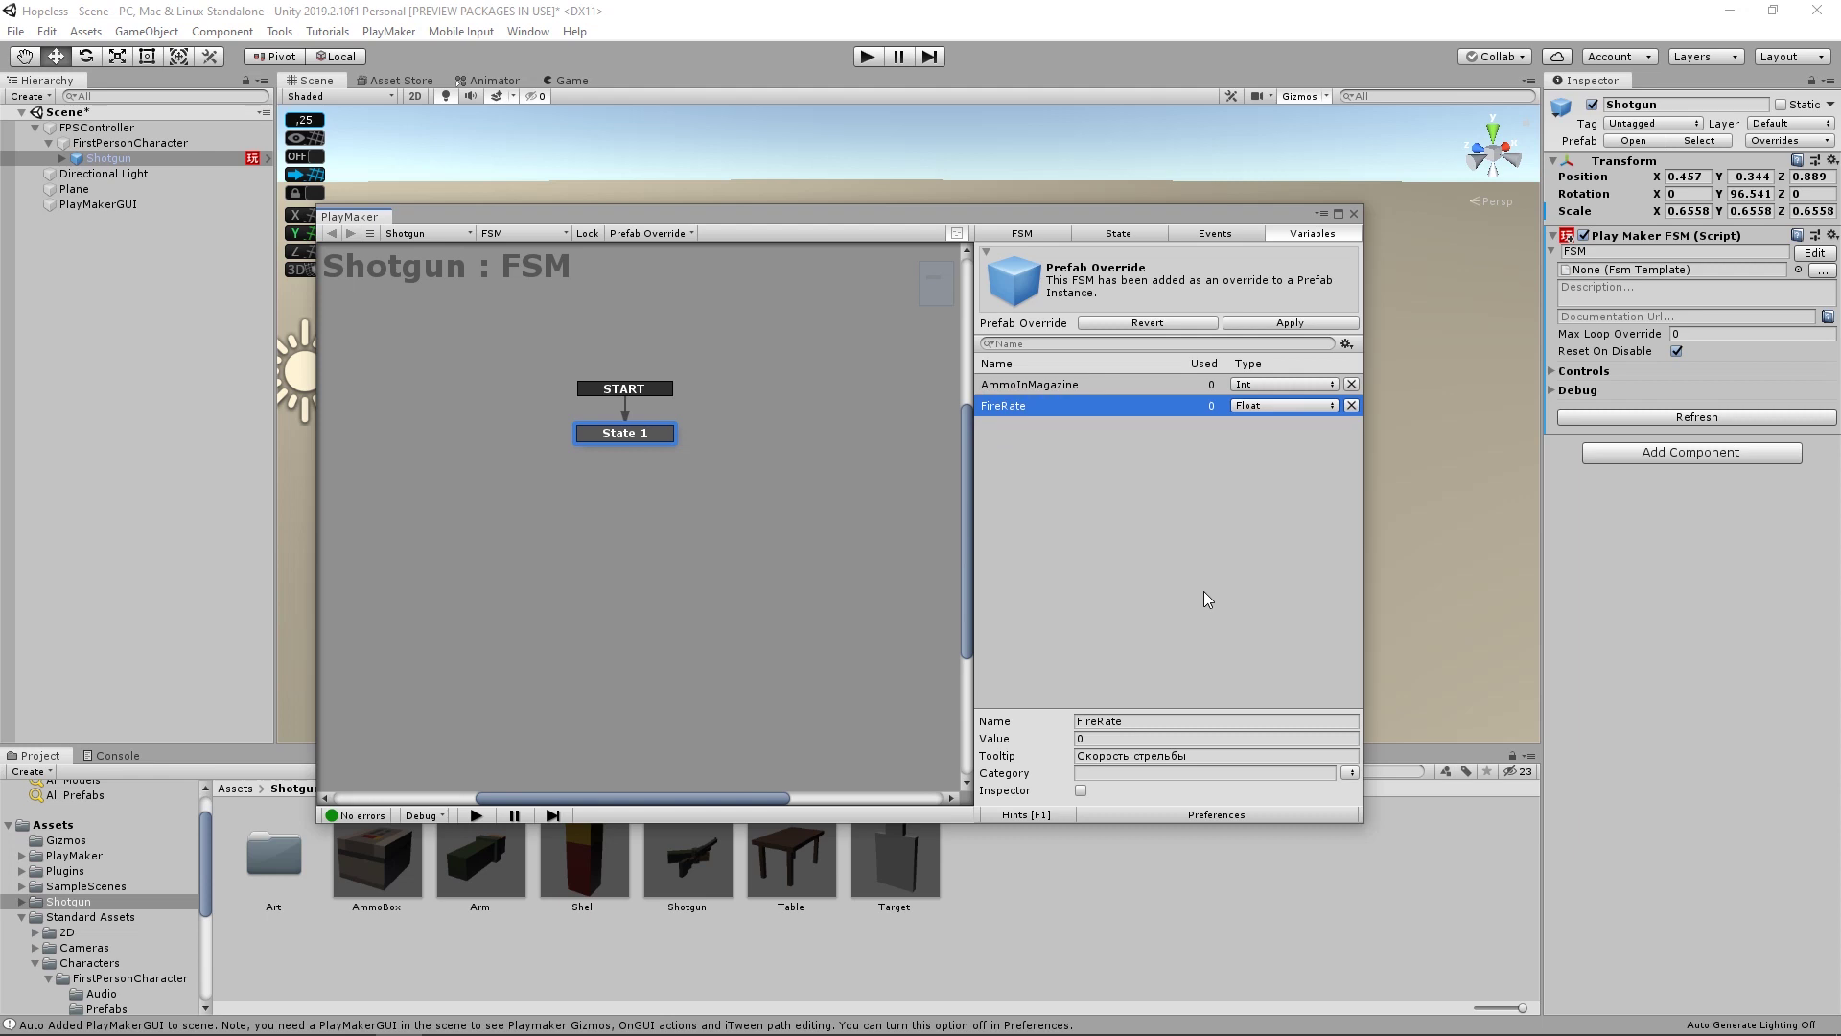
click(1147, 636)
click(1026, 405)
- Expose FireRate and AmmoInMagazine in the Inspector under Controls
click(1080, 791)
click(1555, 370)
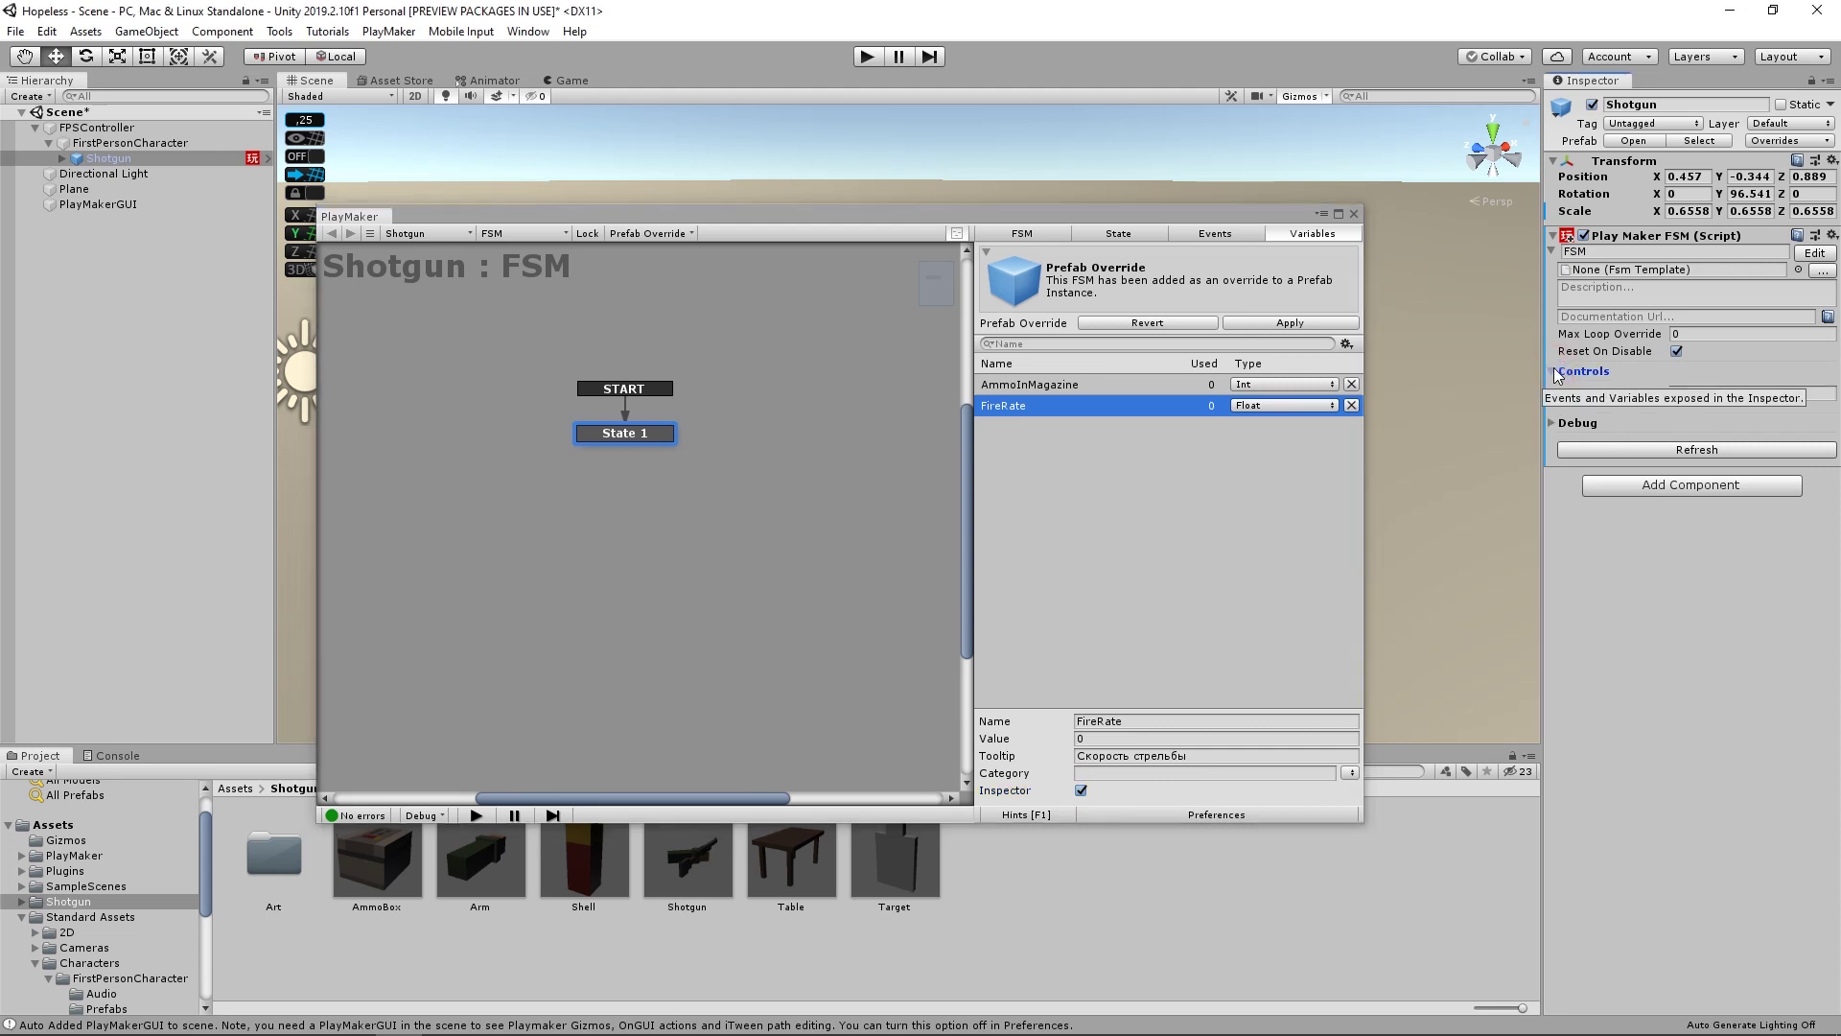
click(1081, 791)
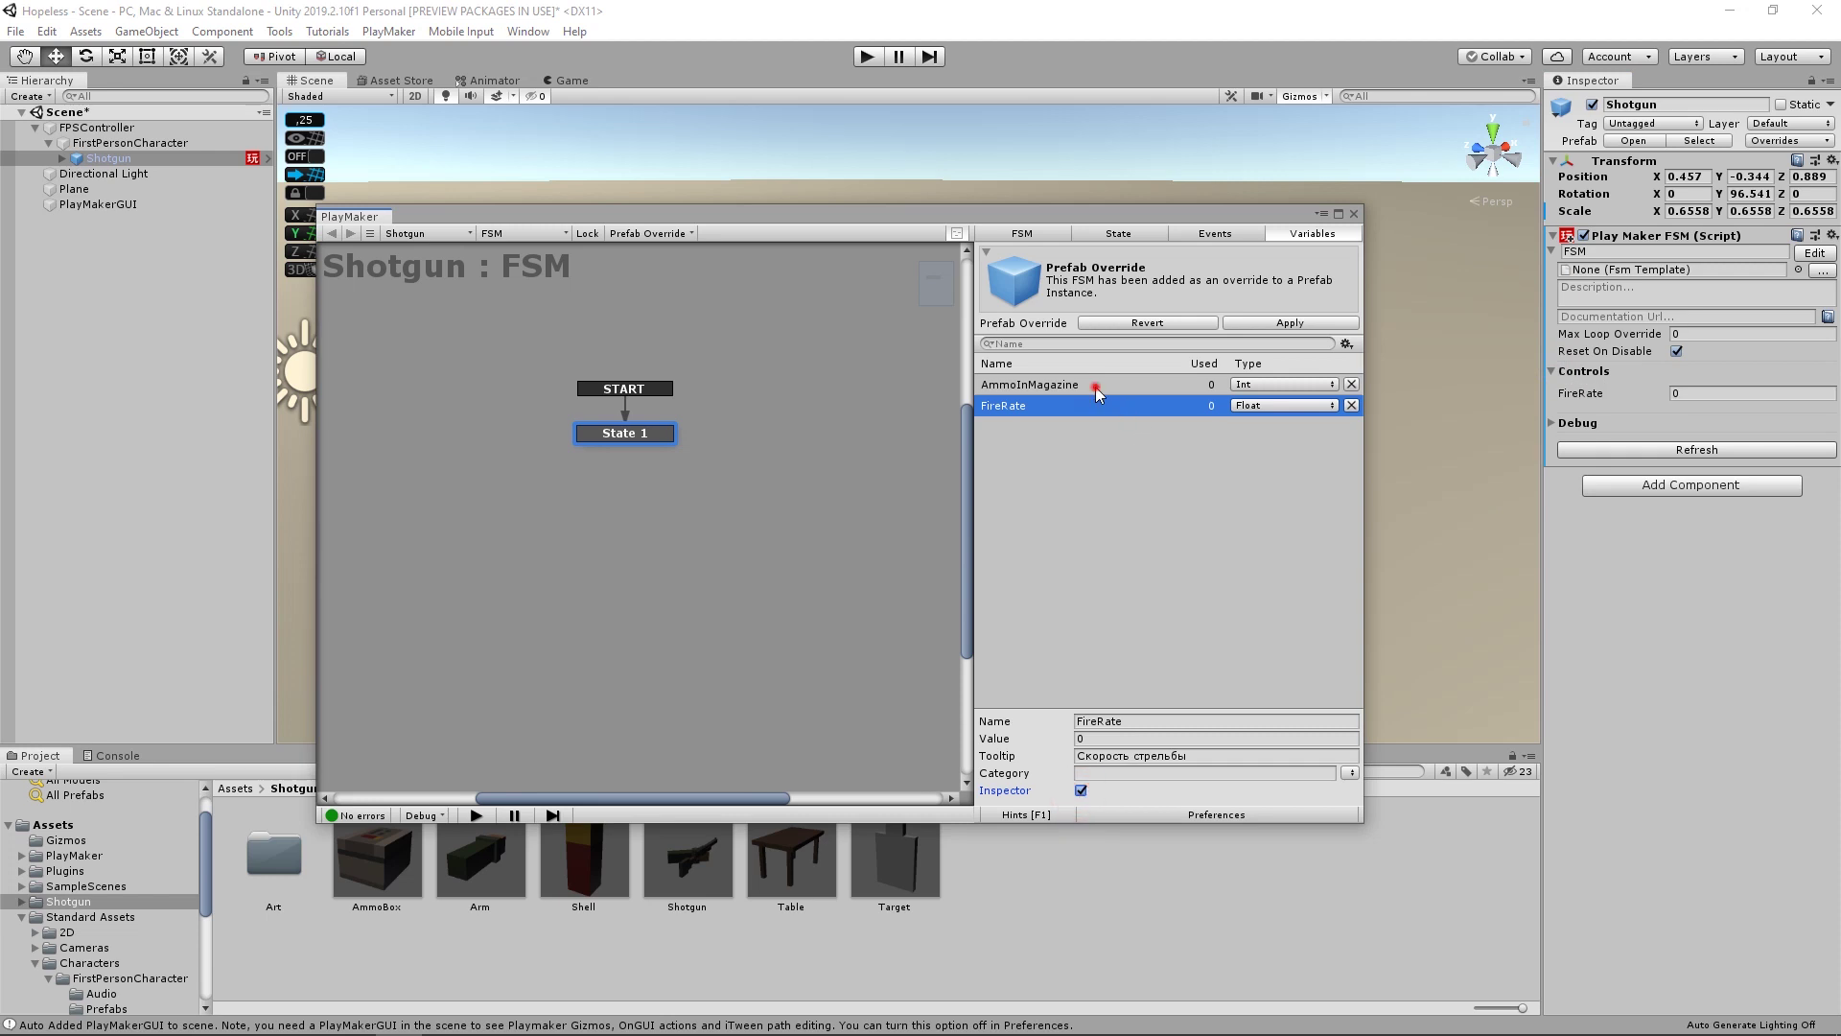
click(1095, 388)
click(1082, 790)
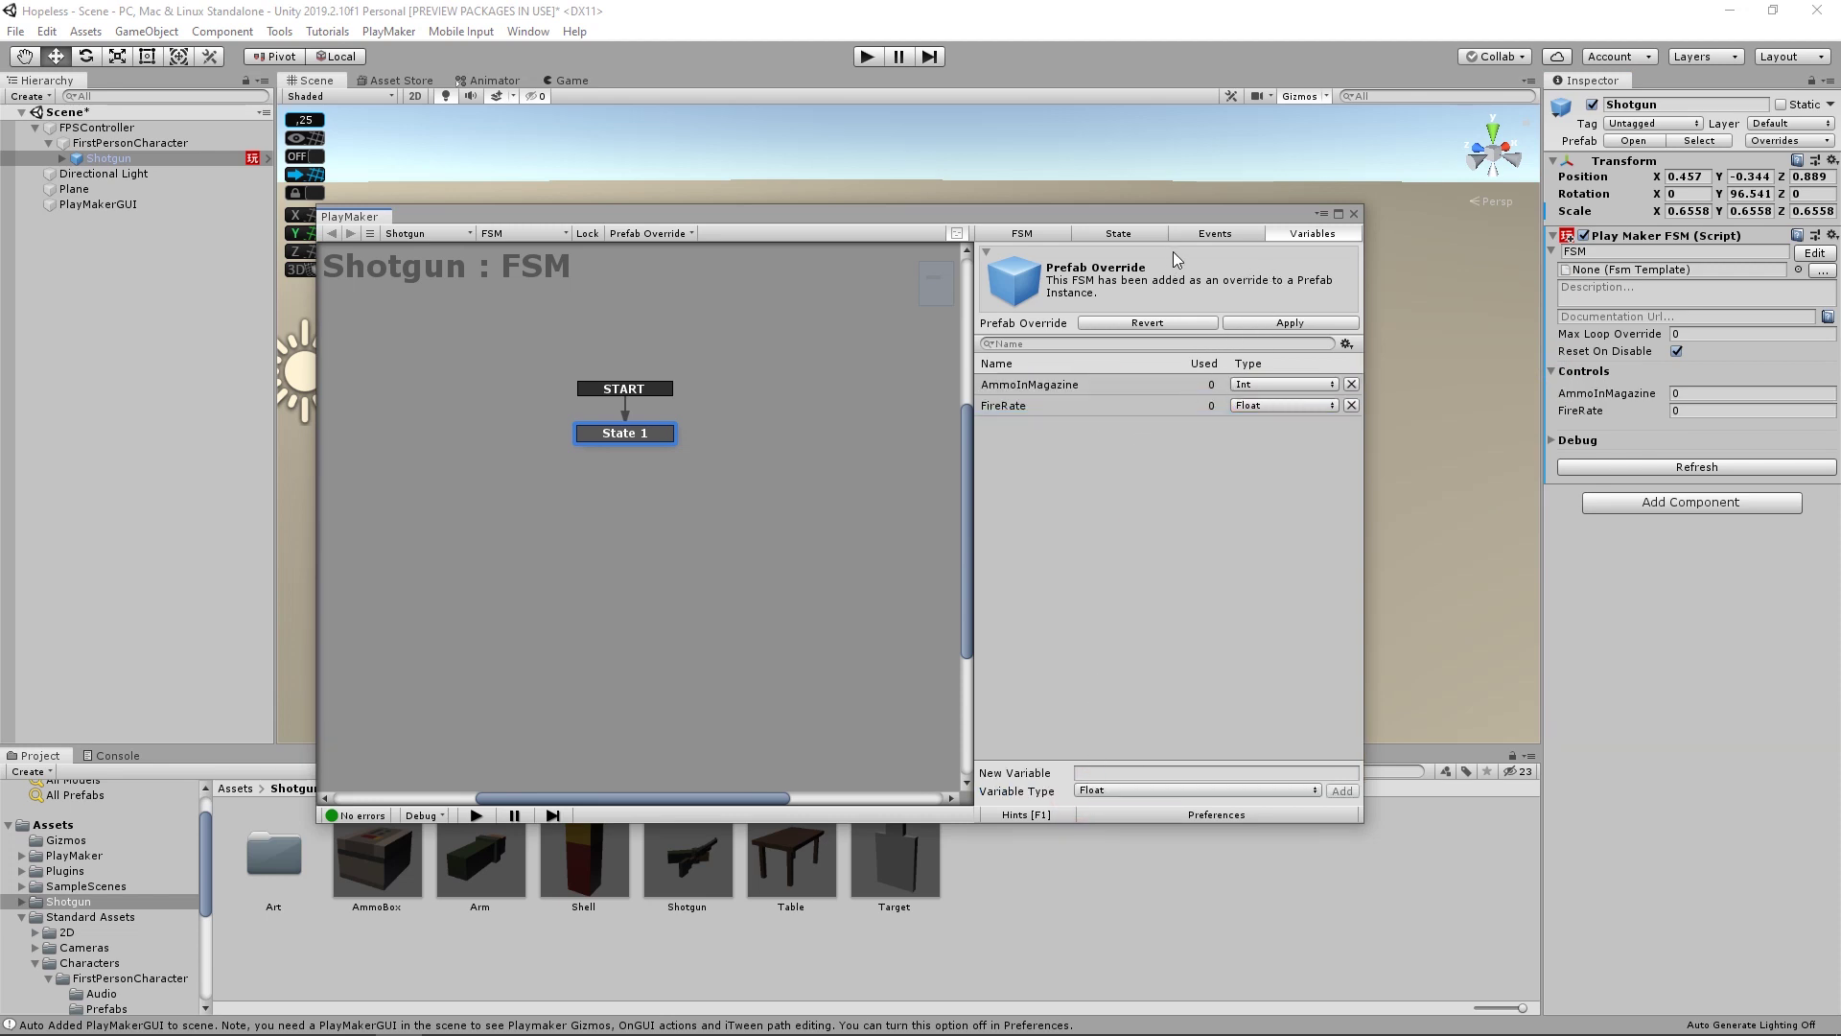
click(1135, 238)
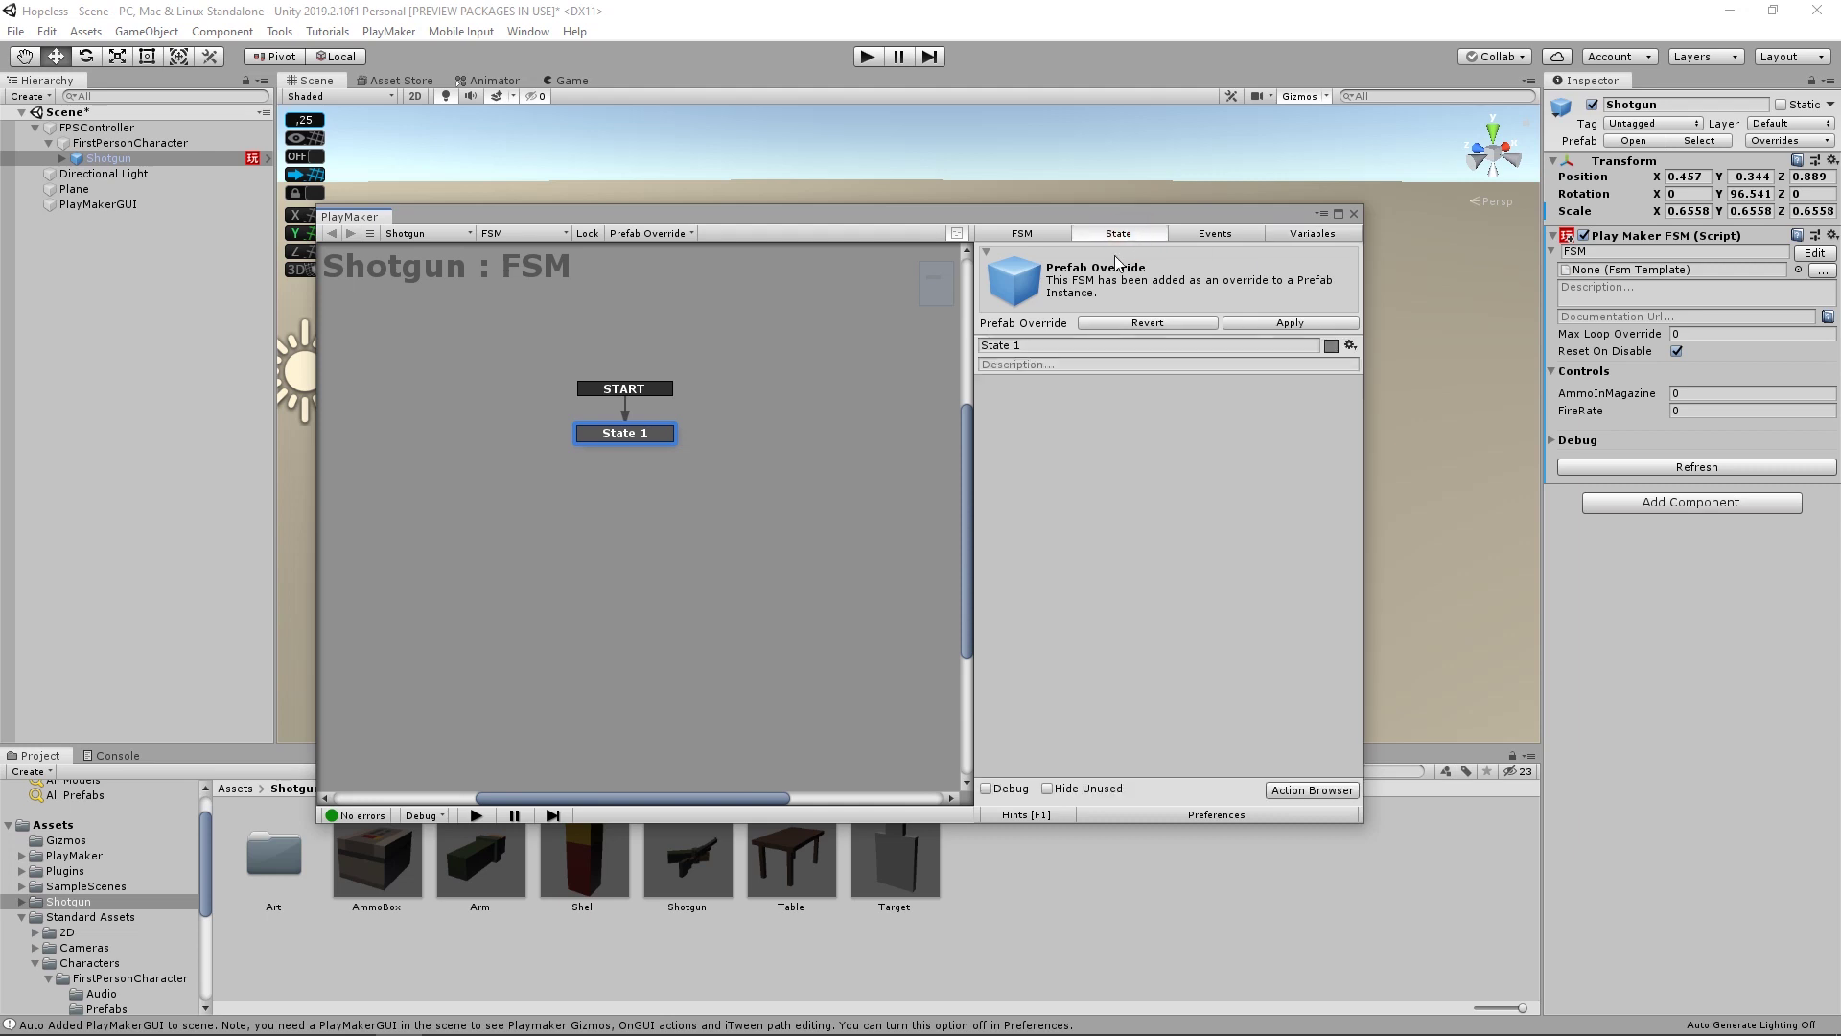
- Rename State 1 to Idle
drag(760, 370, 506, 633)
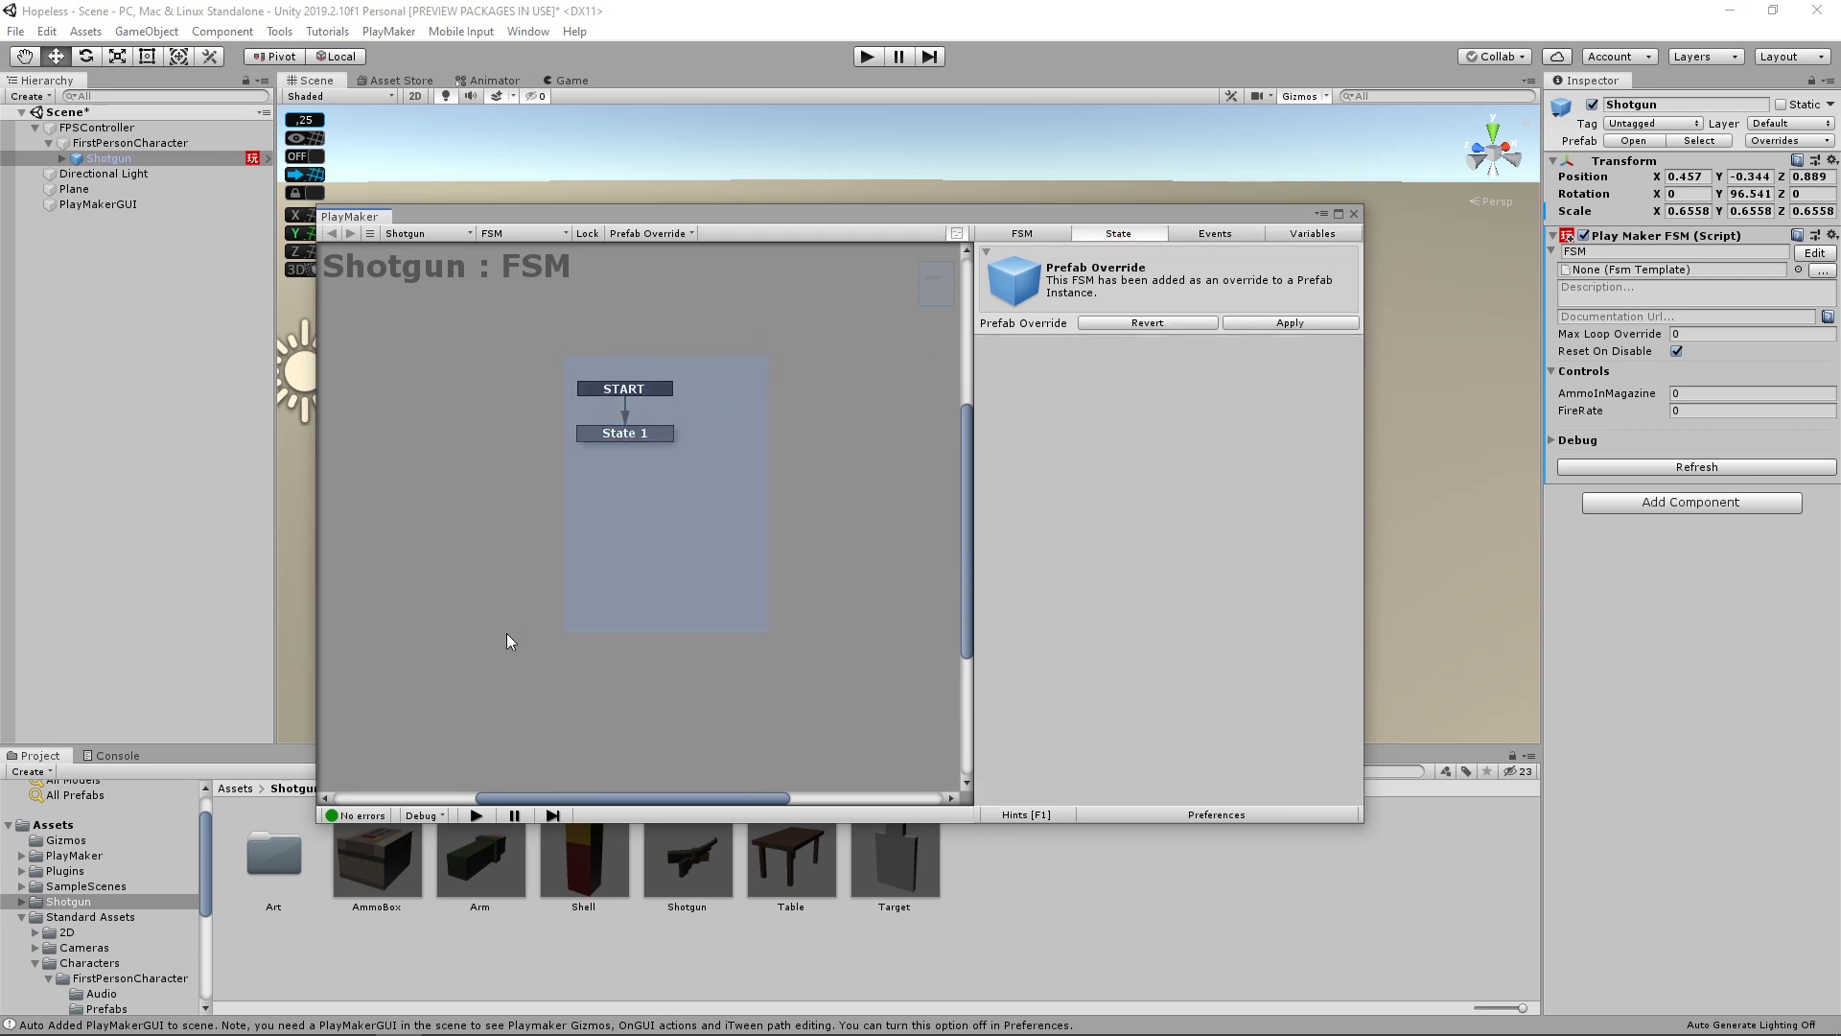
drag(527, 364, 680, 495)
click(671, 474)
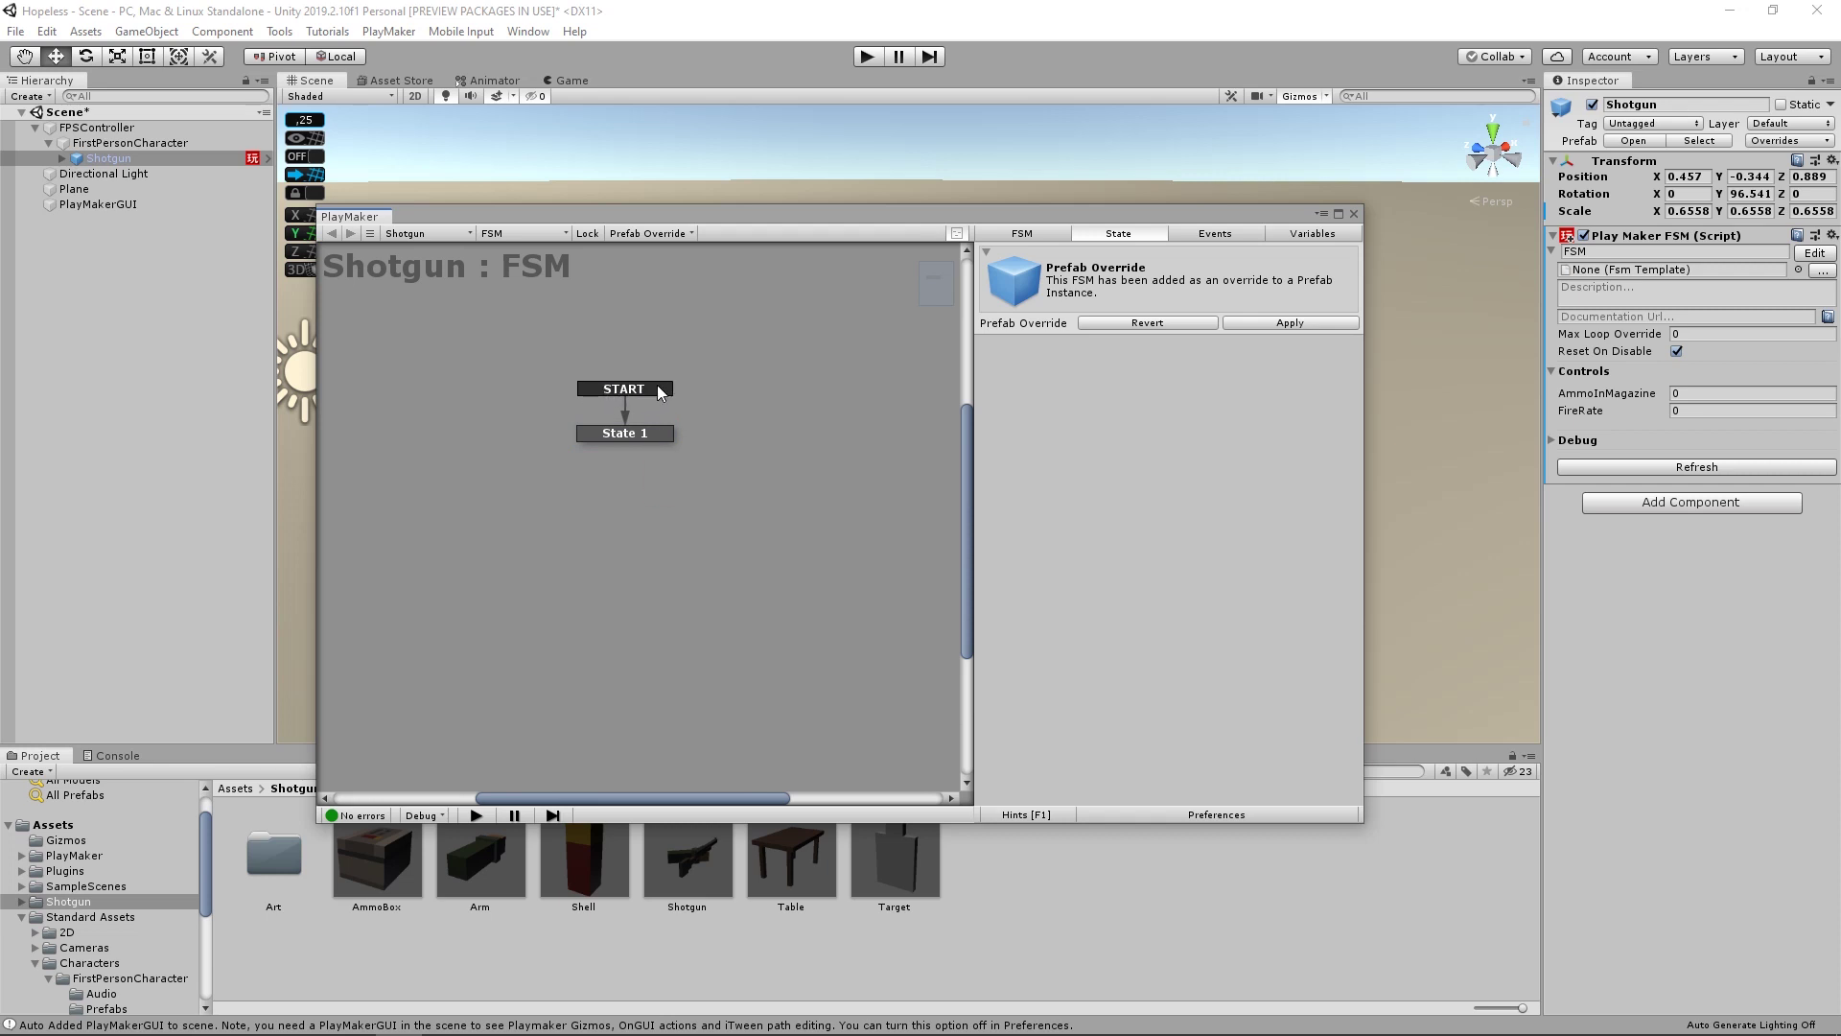
drag(679, 383, 565, 408)
mouse_move(555, 410)
mouse_down()
mouse_move(613, 393)
mouse_move(689, 455)
mouse_up()
click(691, 458)
click(673, 437)
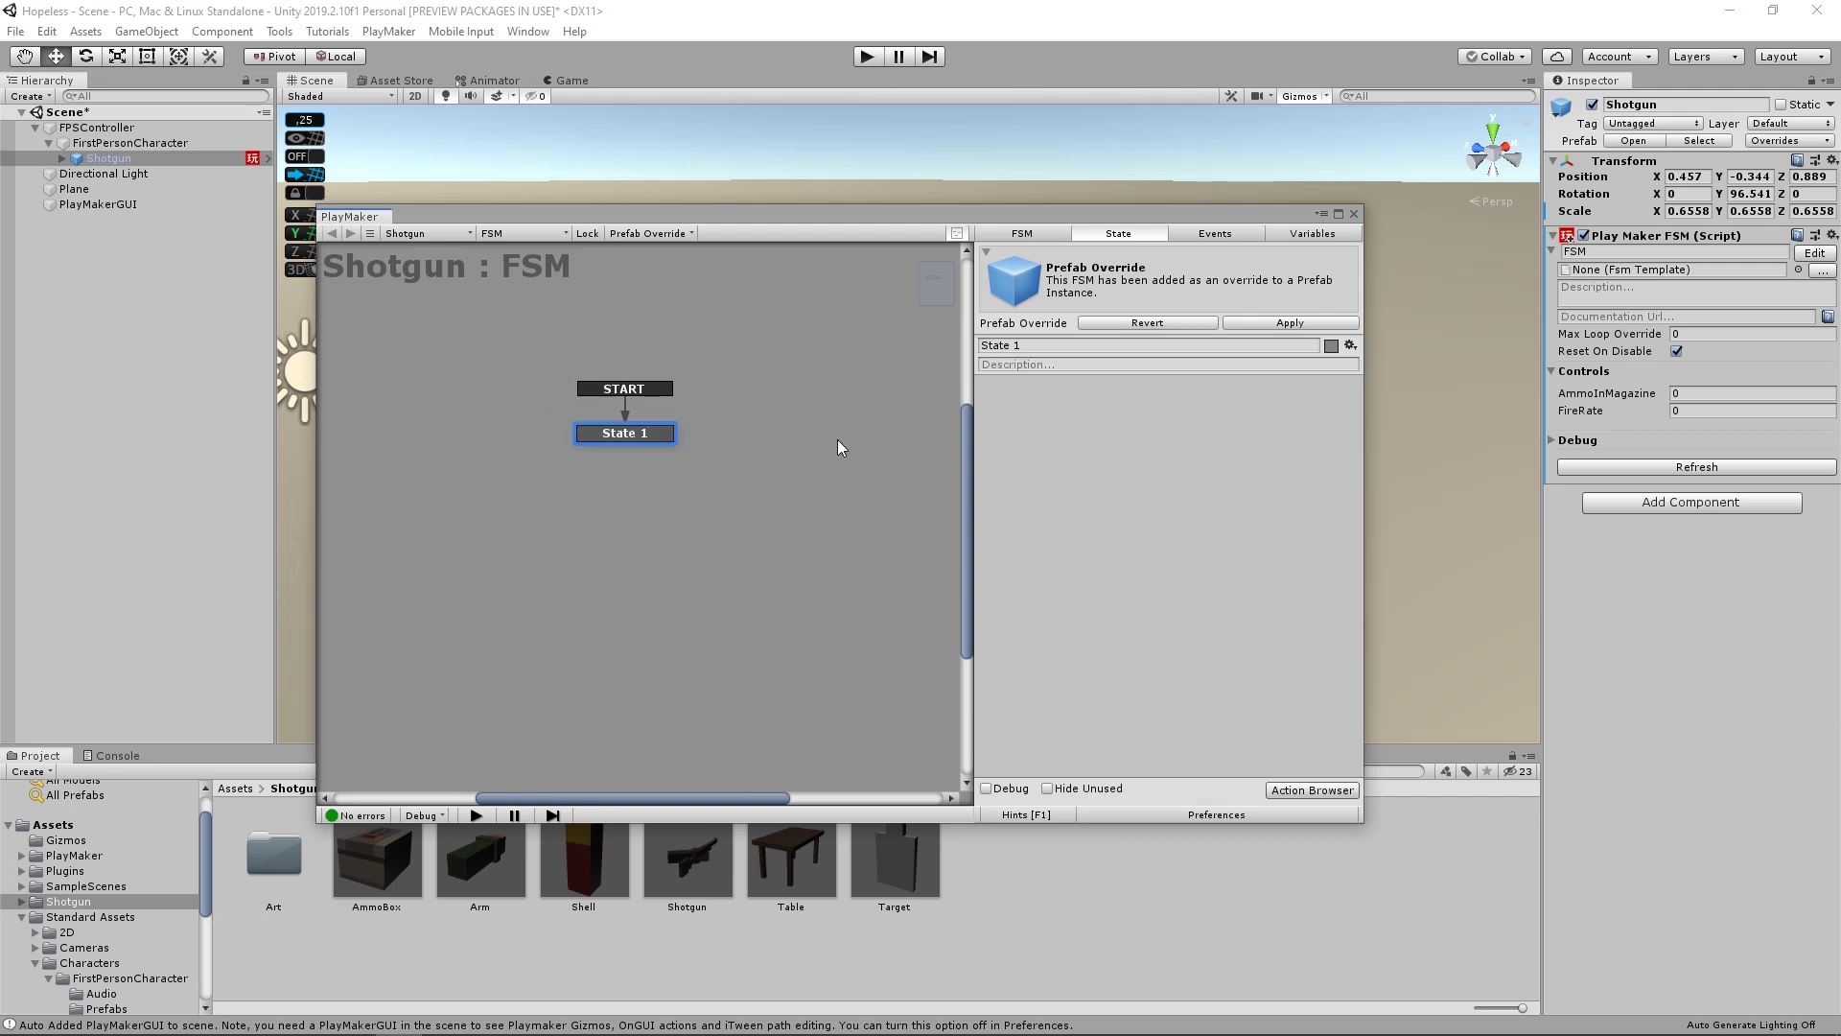
click(1073, 342)
text(Idle)
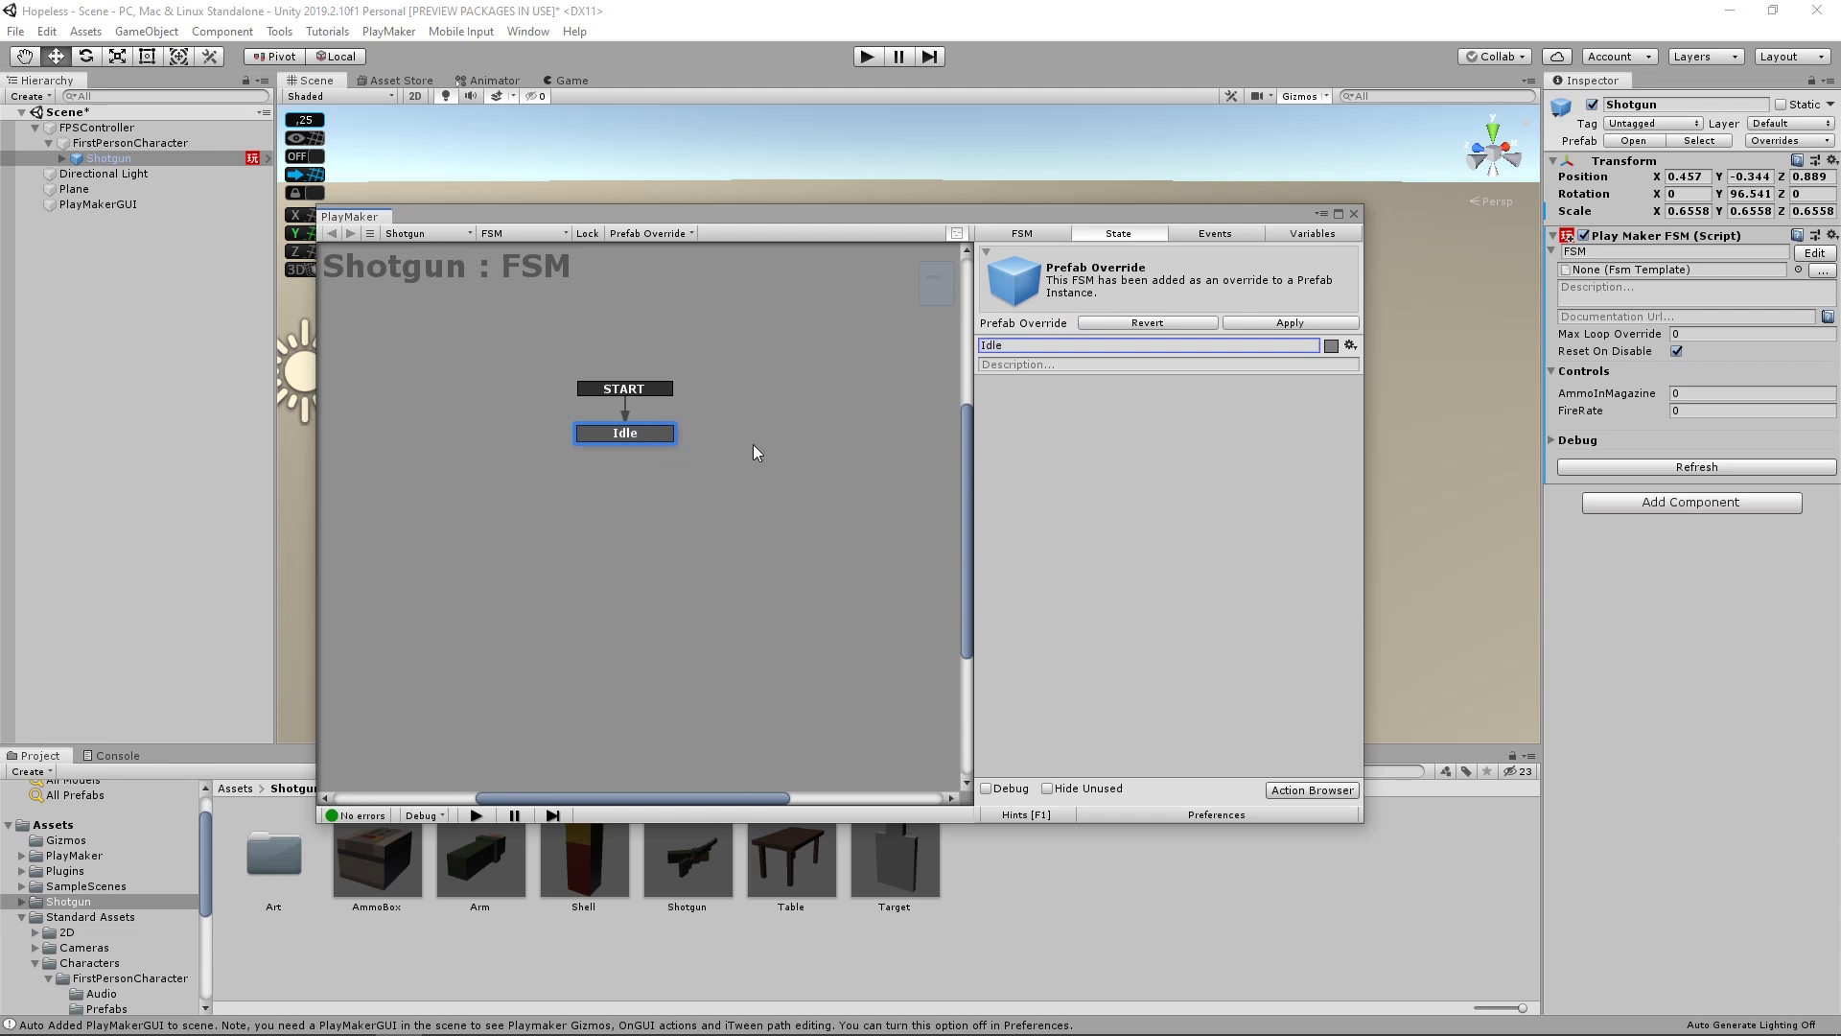
- Add two new states, State 1 and State 2, beside Idle
right_click(695, 498)
click(745, 513)
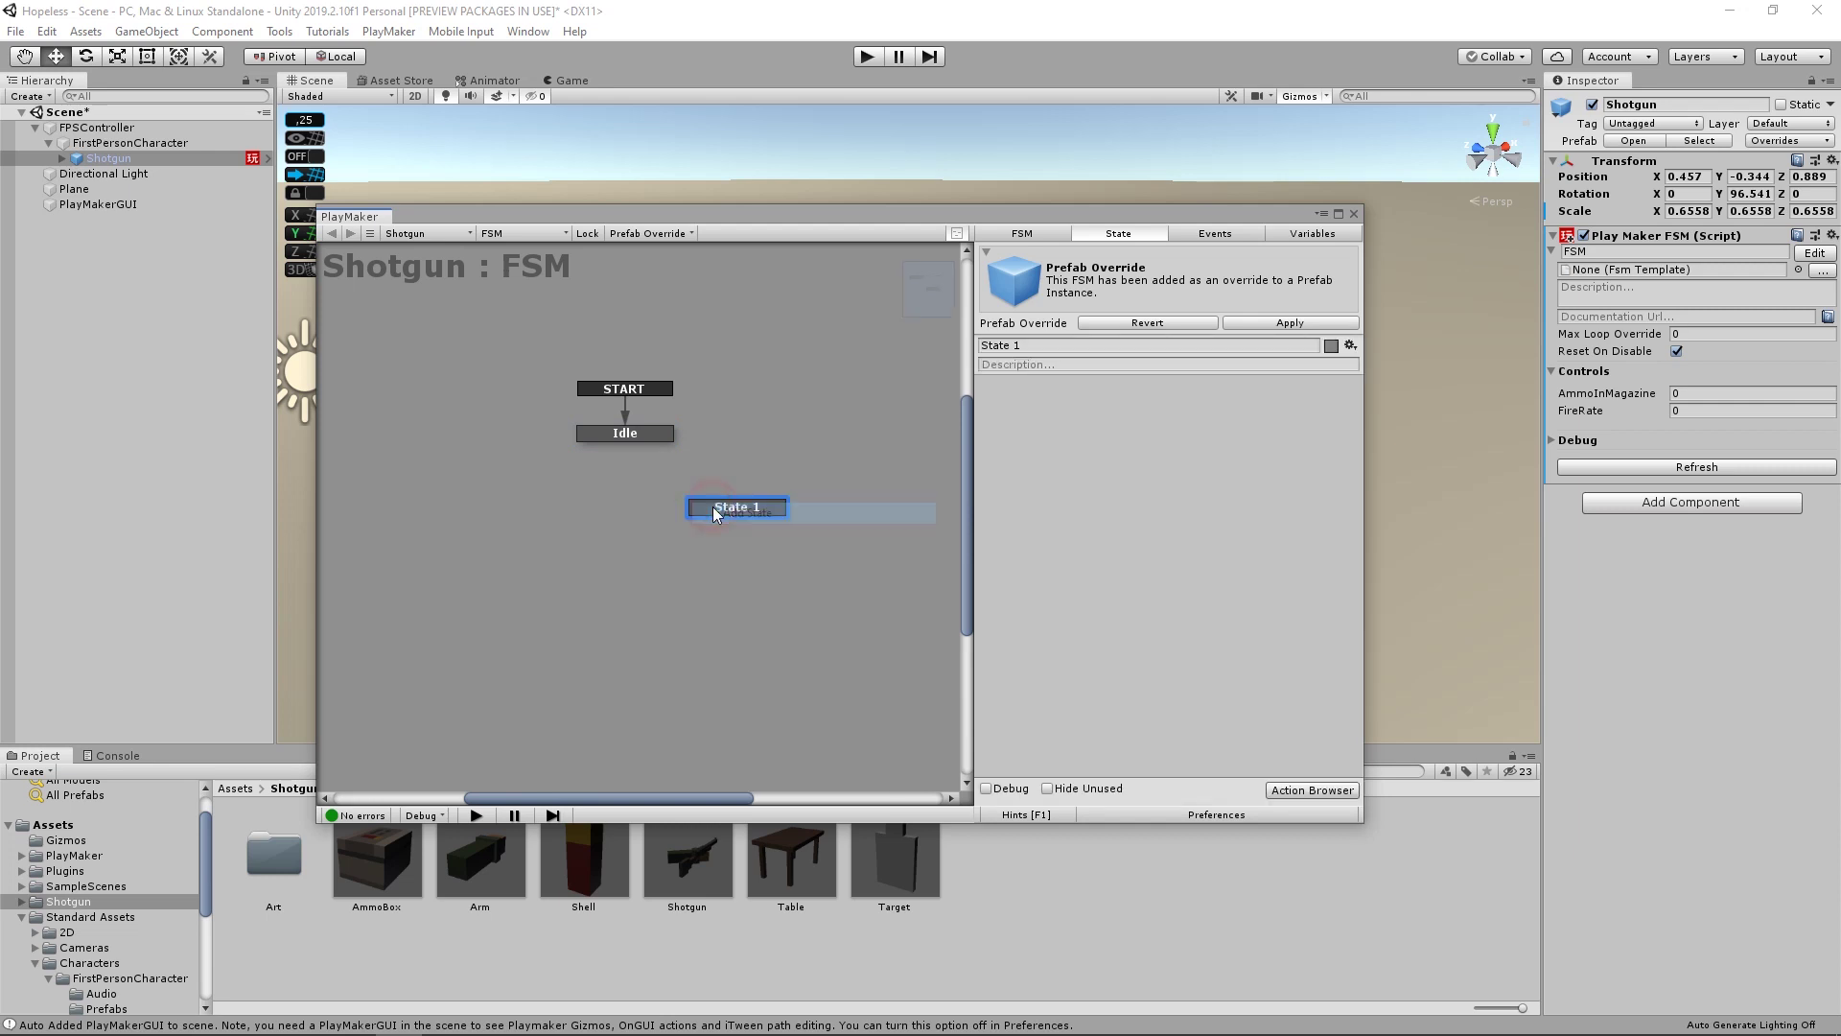
click(789, 474)
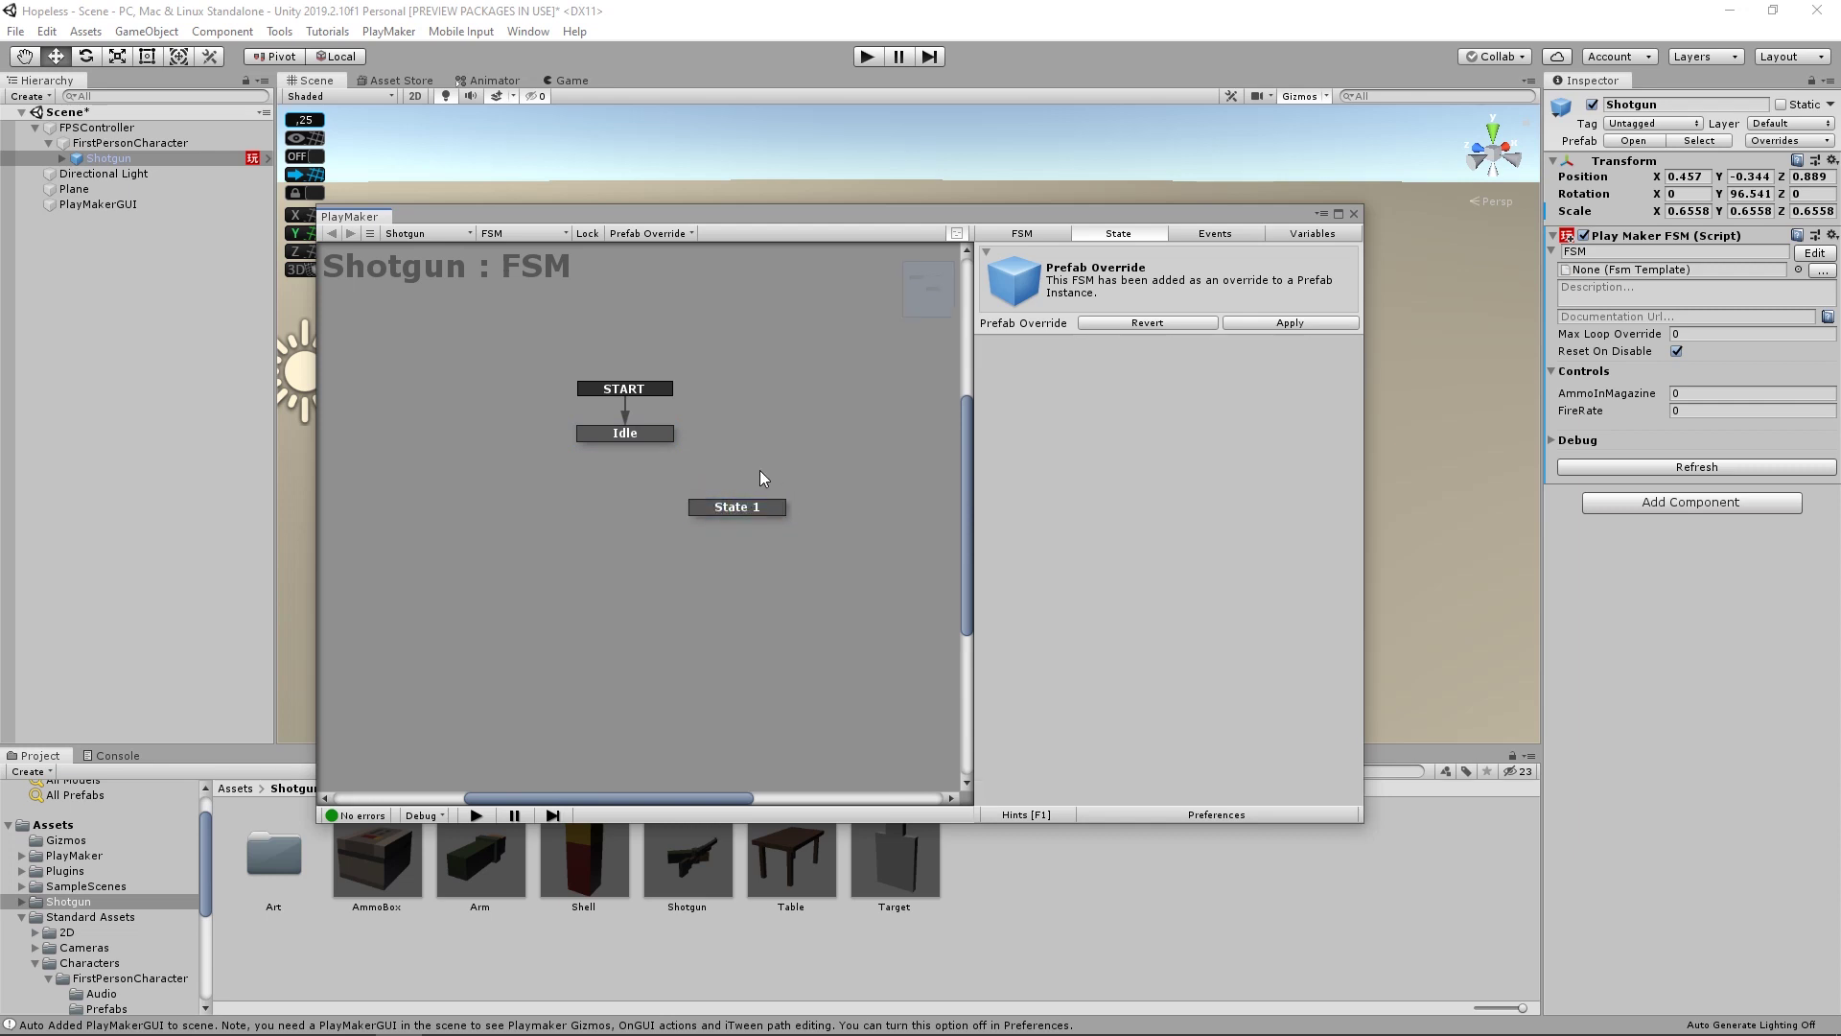
drag(734, 508, 756, 532)
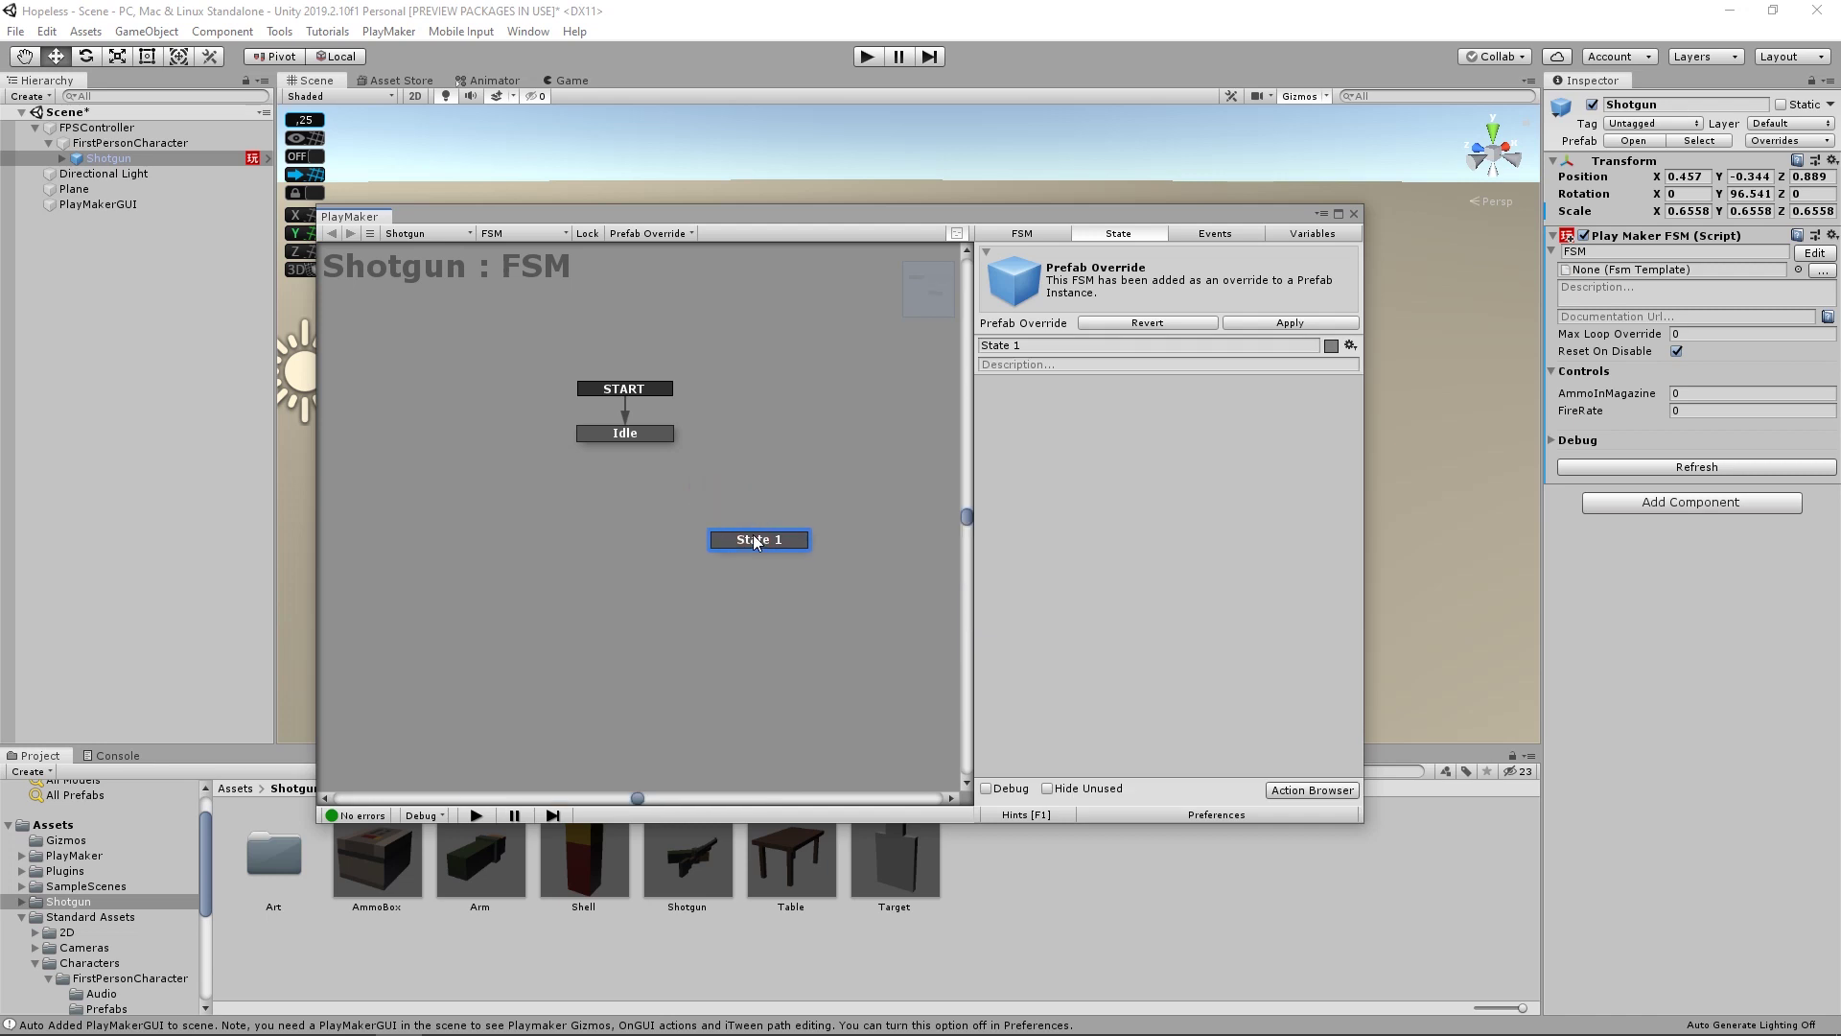
click(744, 401)
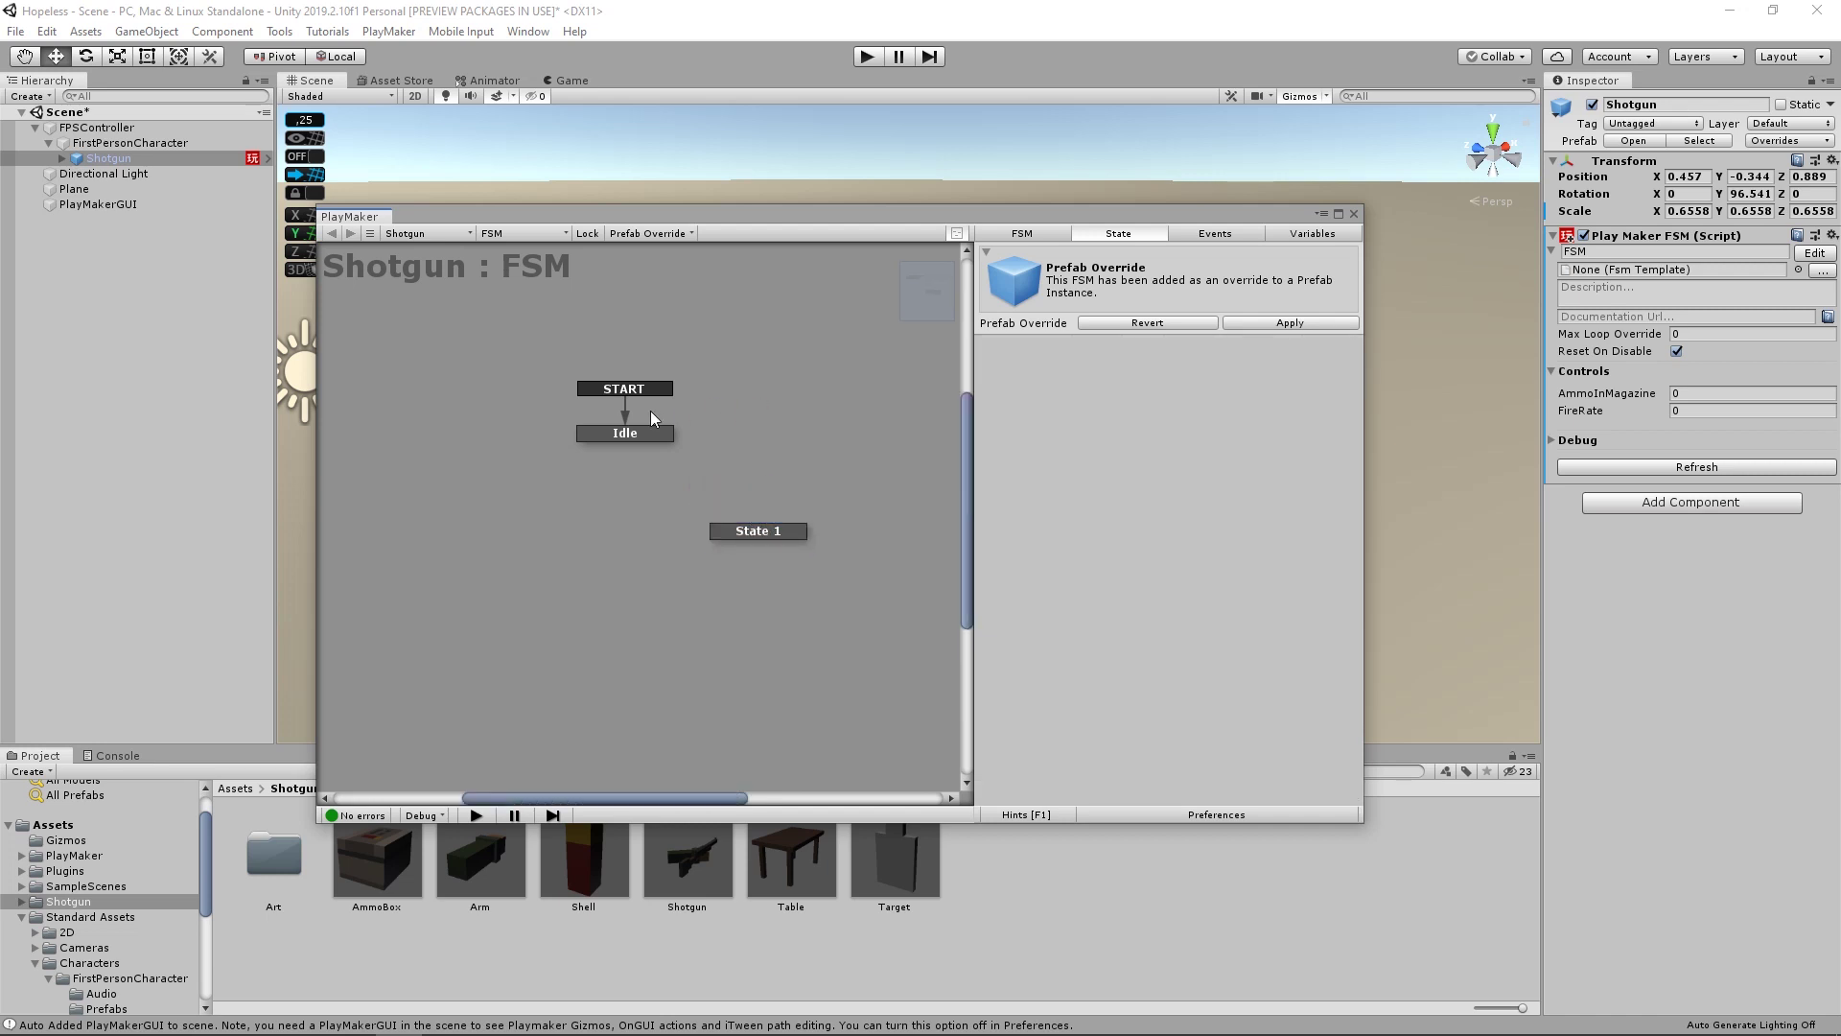
click(641, 436)
click(754, 530)
right_click(449, 528)
click(498, 539)
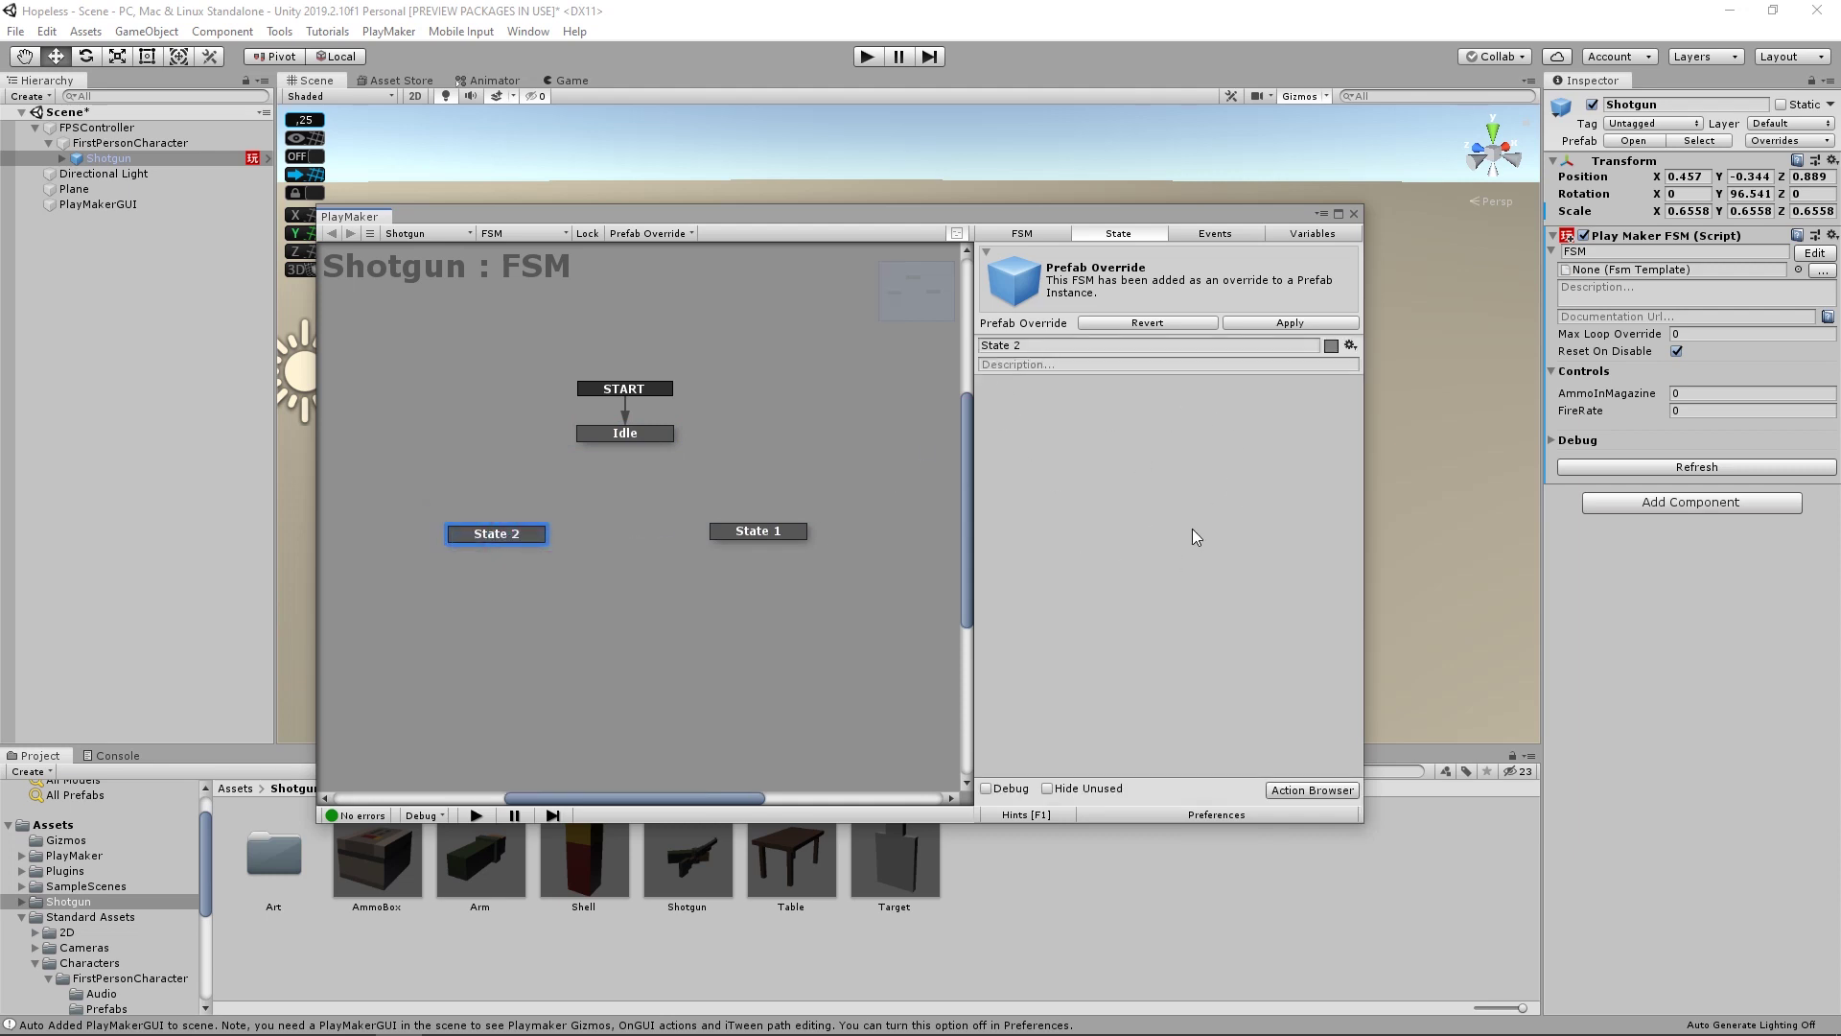
click(639, 439)
- Open the Actions browser for Idle and look through the Audio category
click(1323, 790)
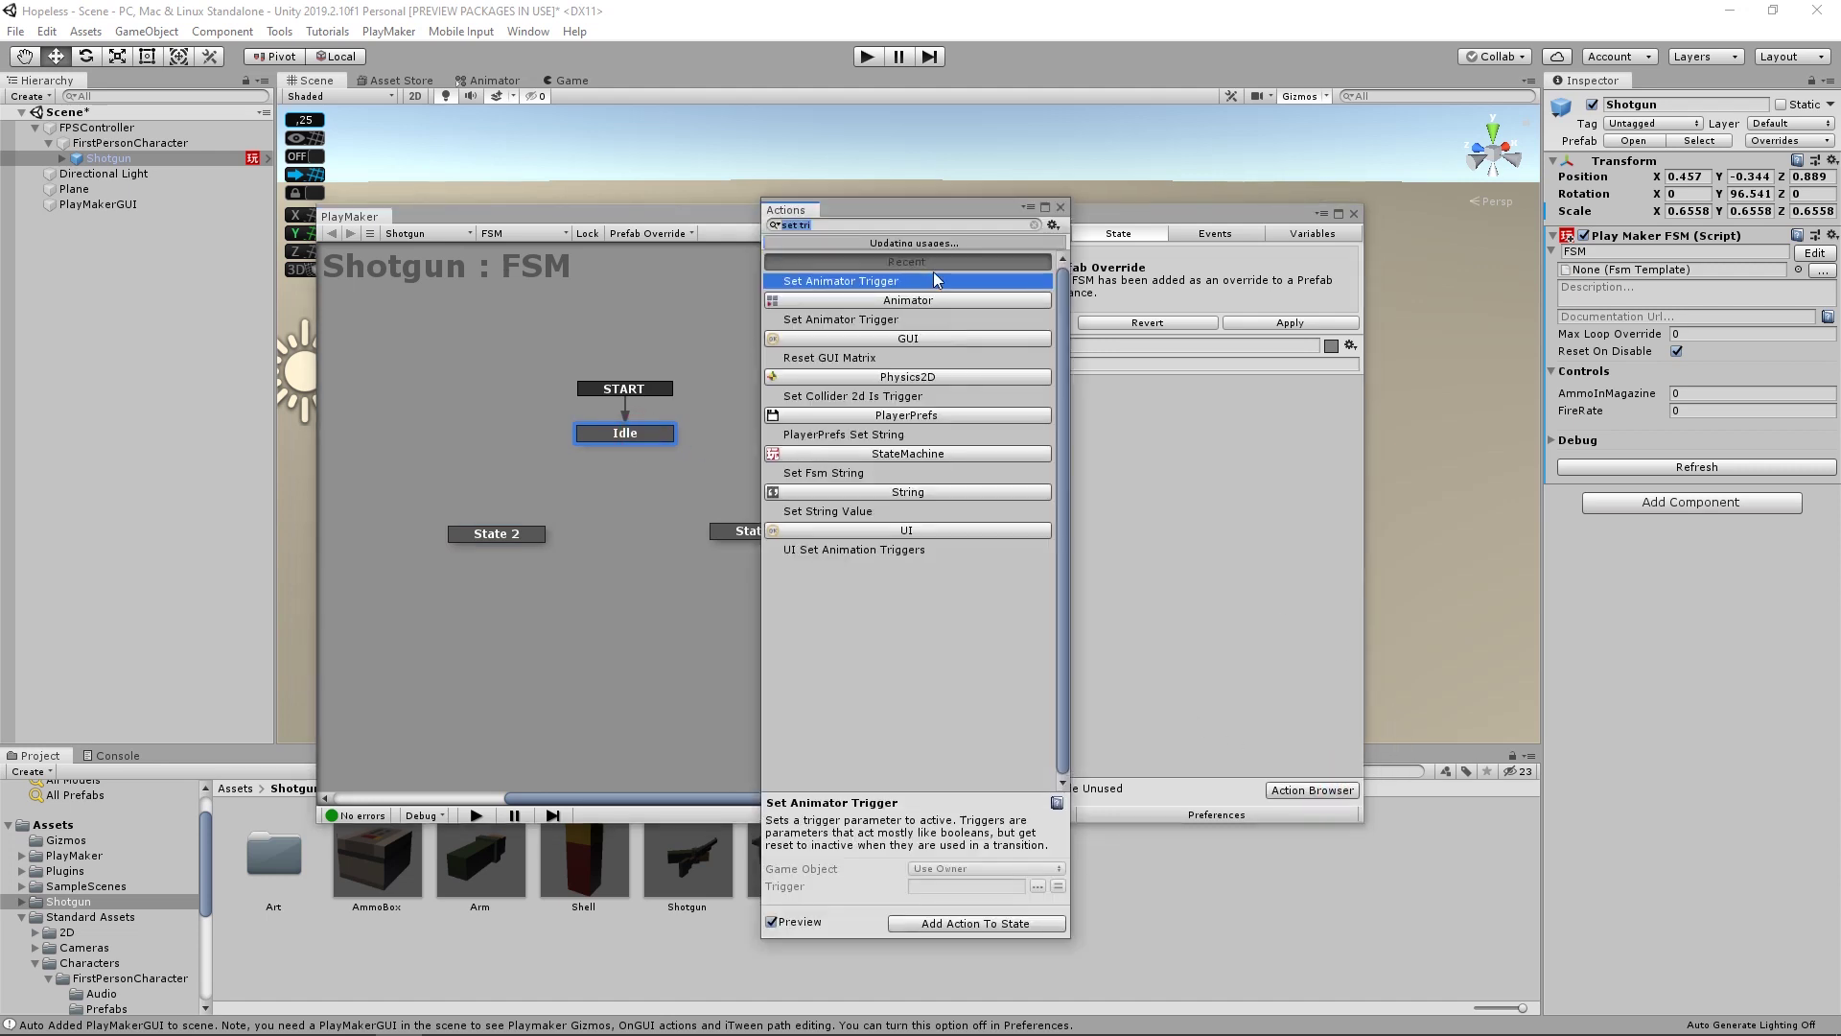
key(BackSpace)
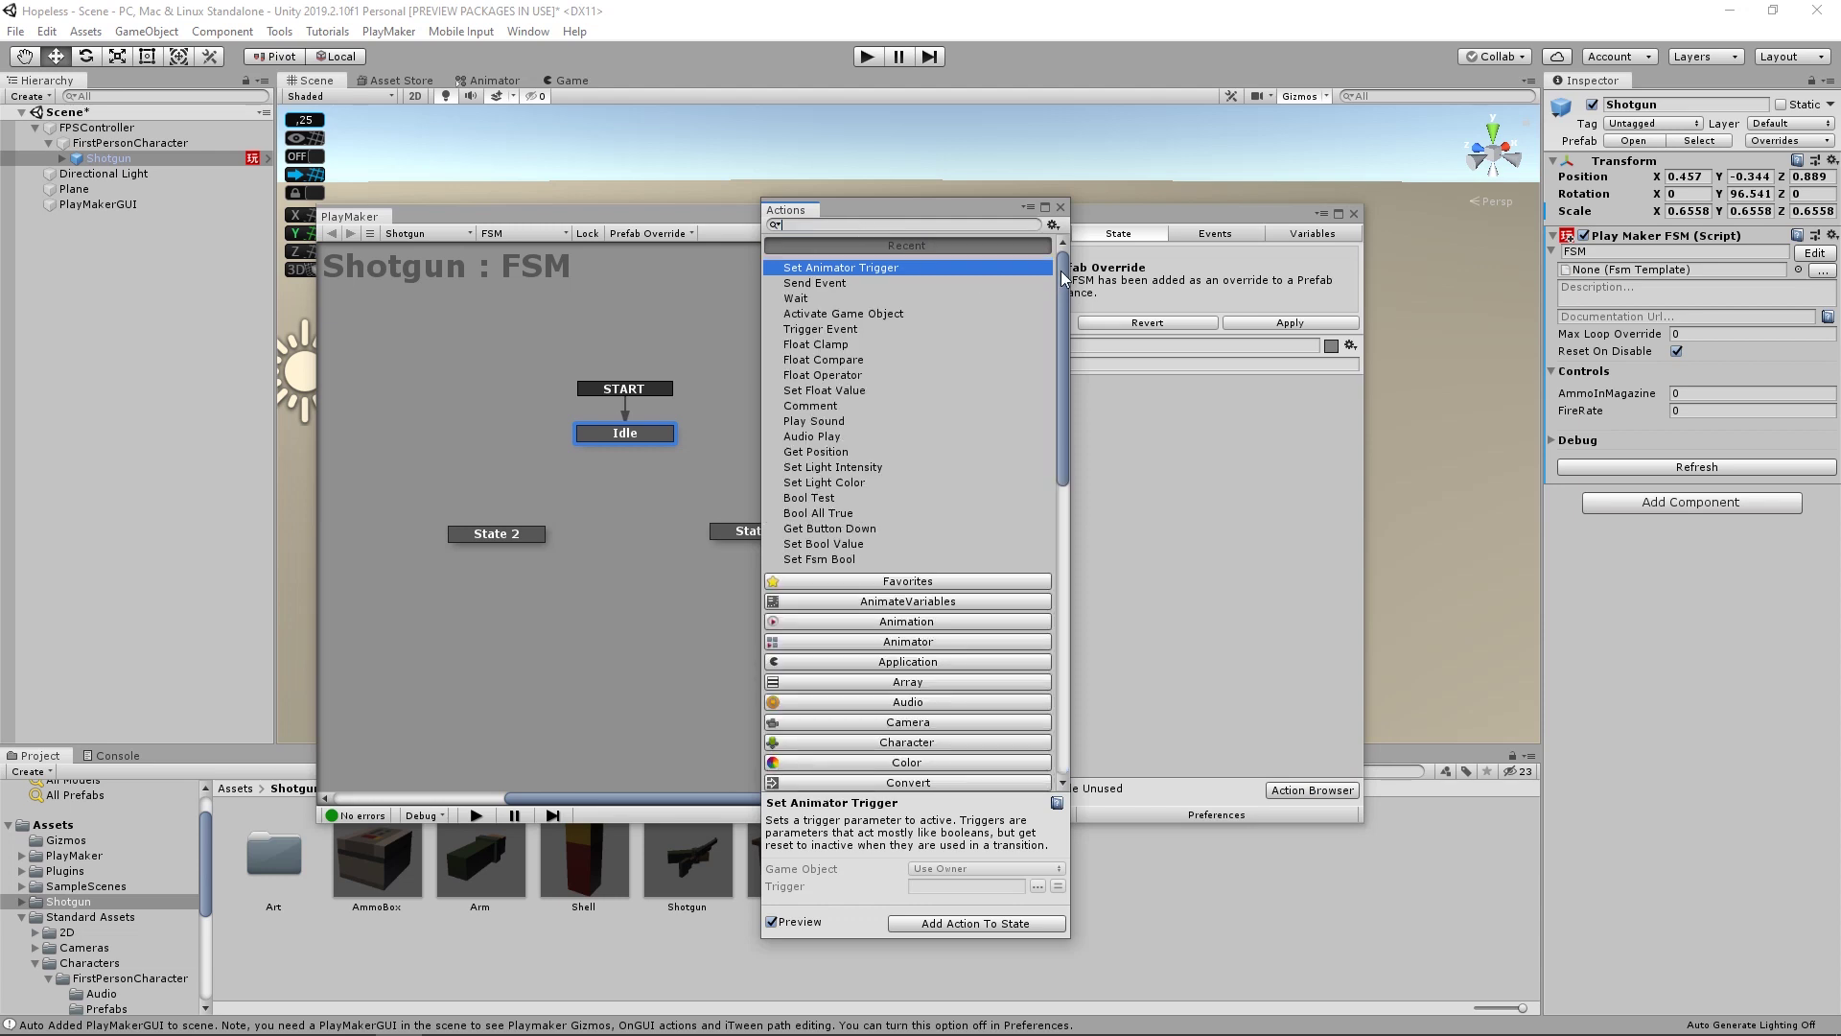
drag(1060, 271, 1049, 637)
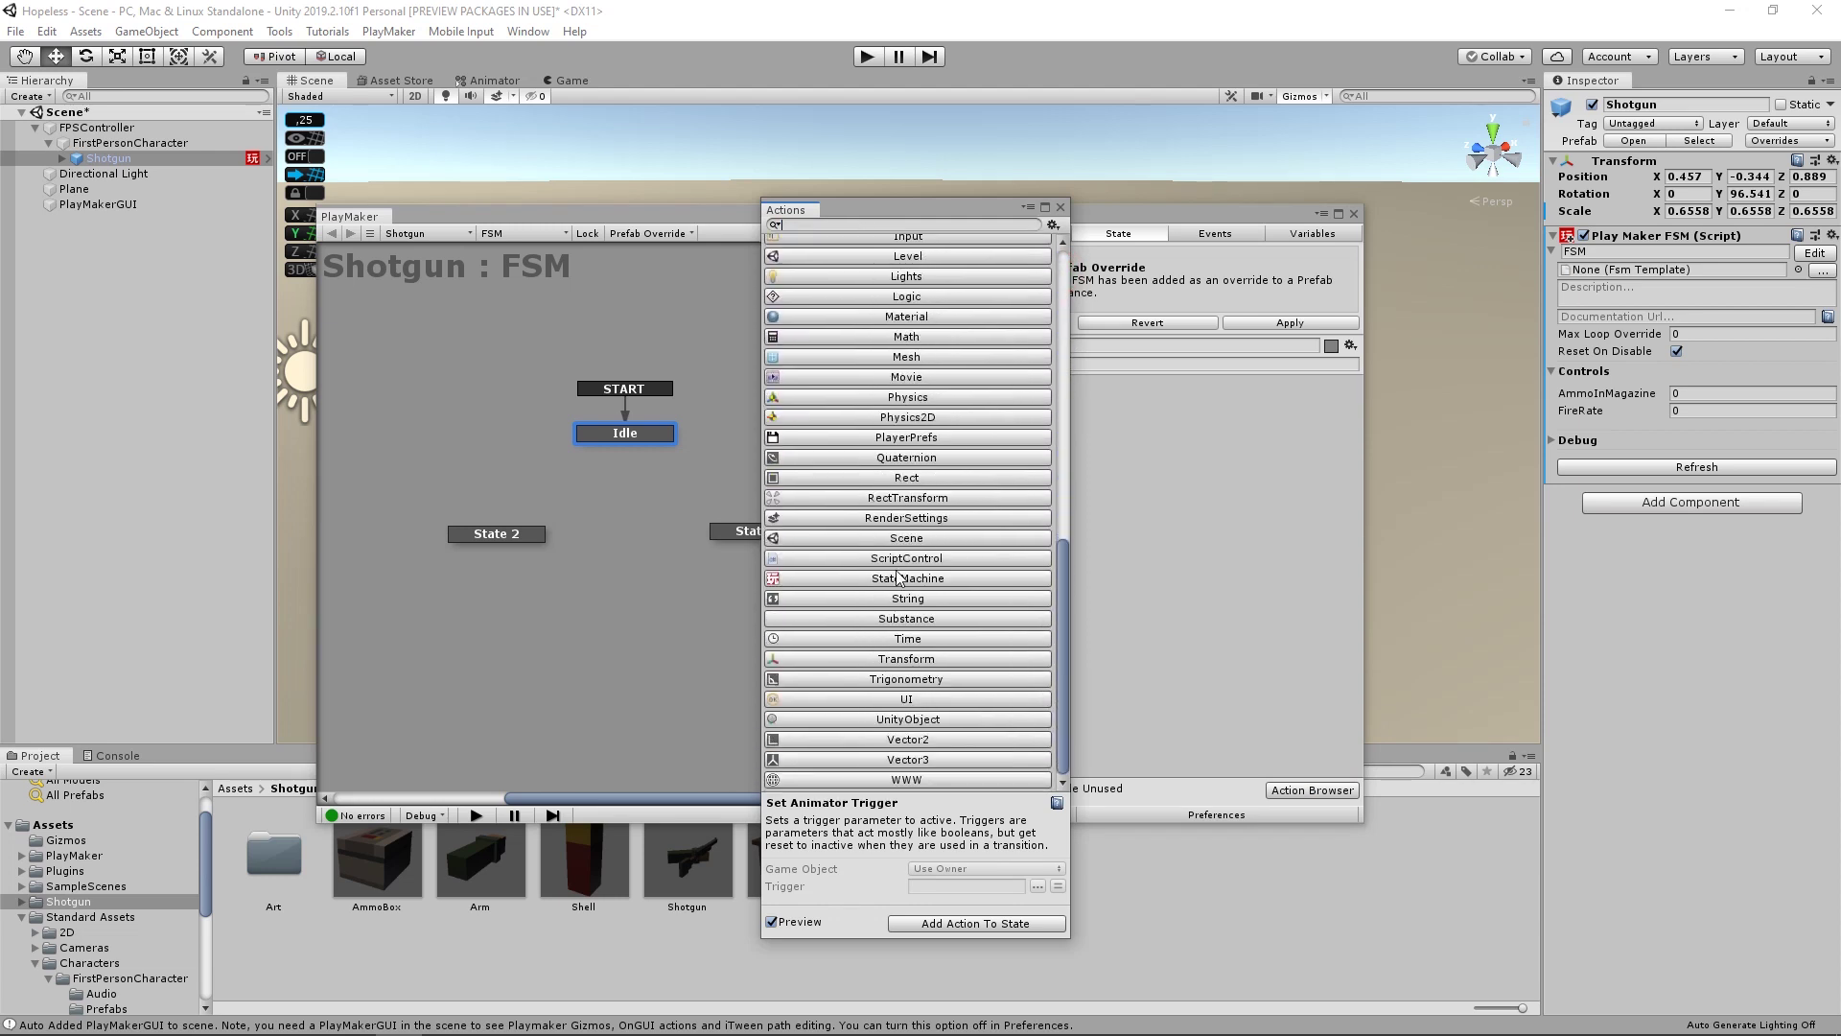
scroll(898, 576, up, 10)
scroll(899, 576, up, 5)
click(891, 495)
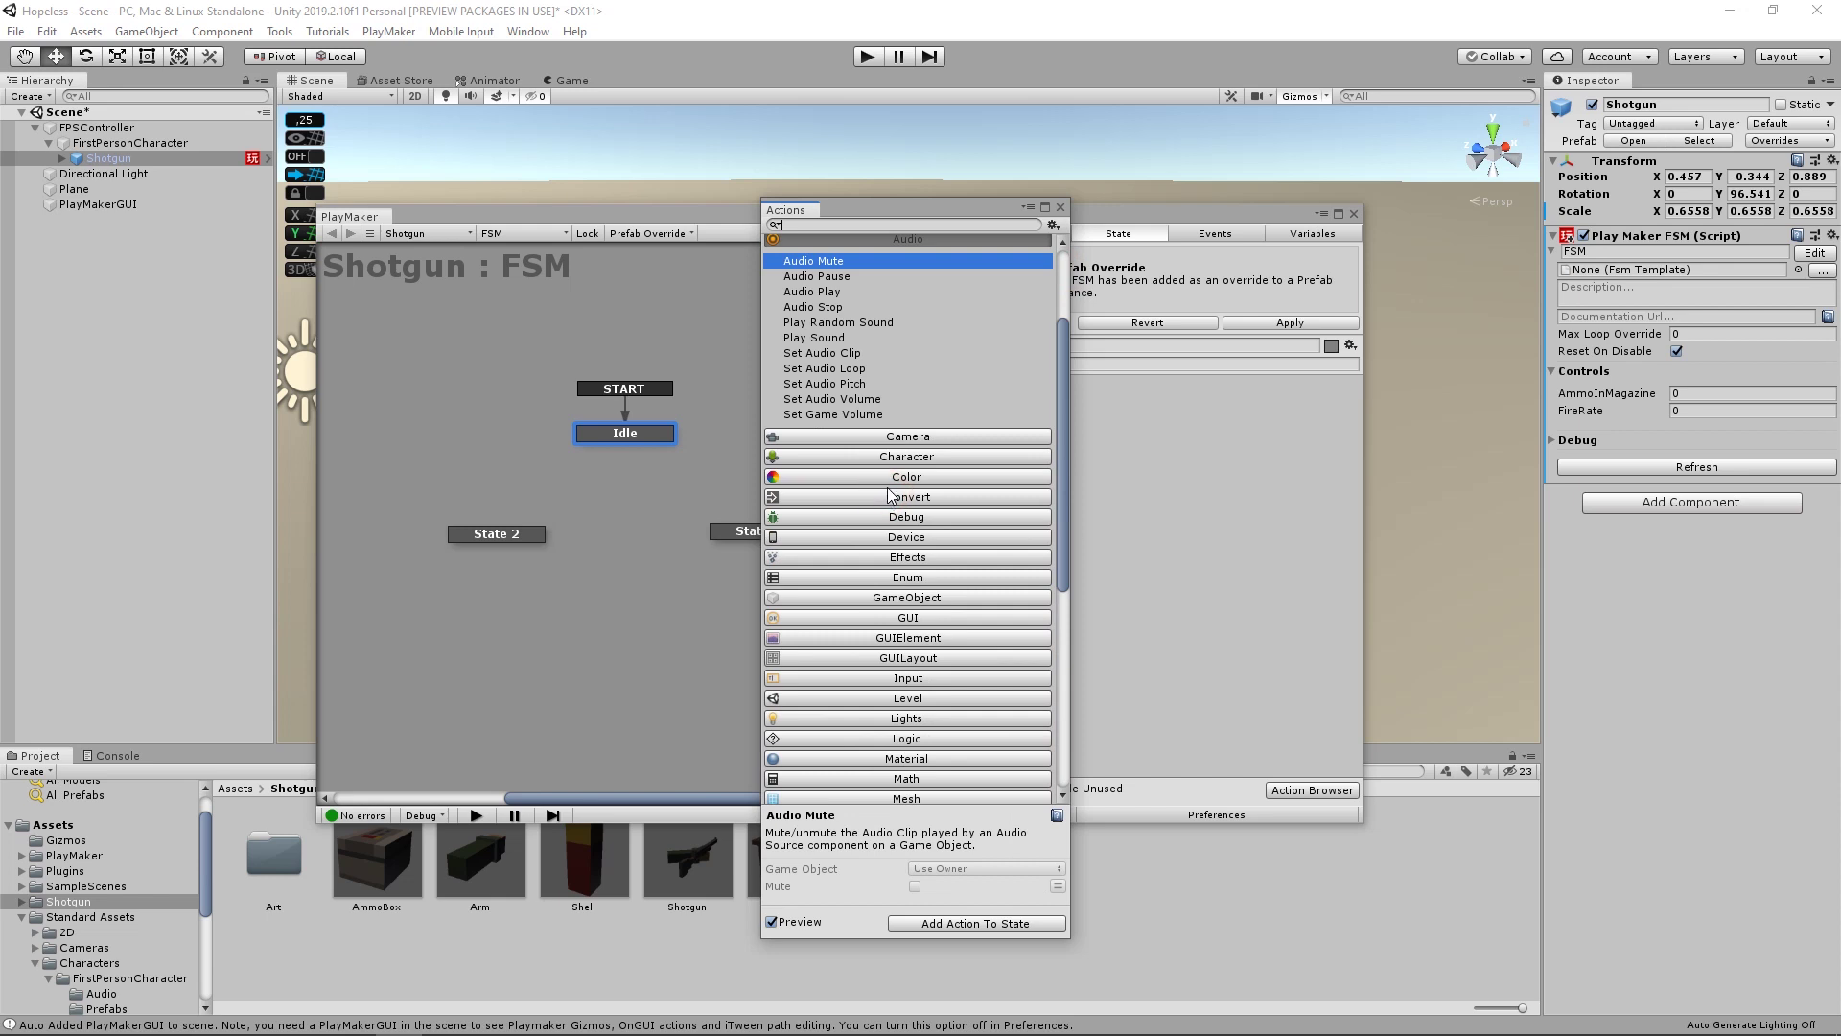
scroll(891, 494, up, 3)
click(928, 388)
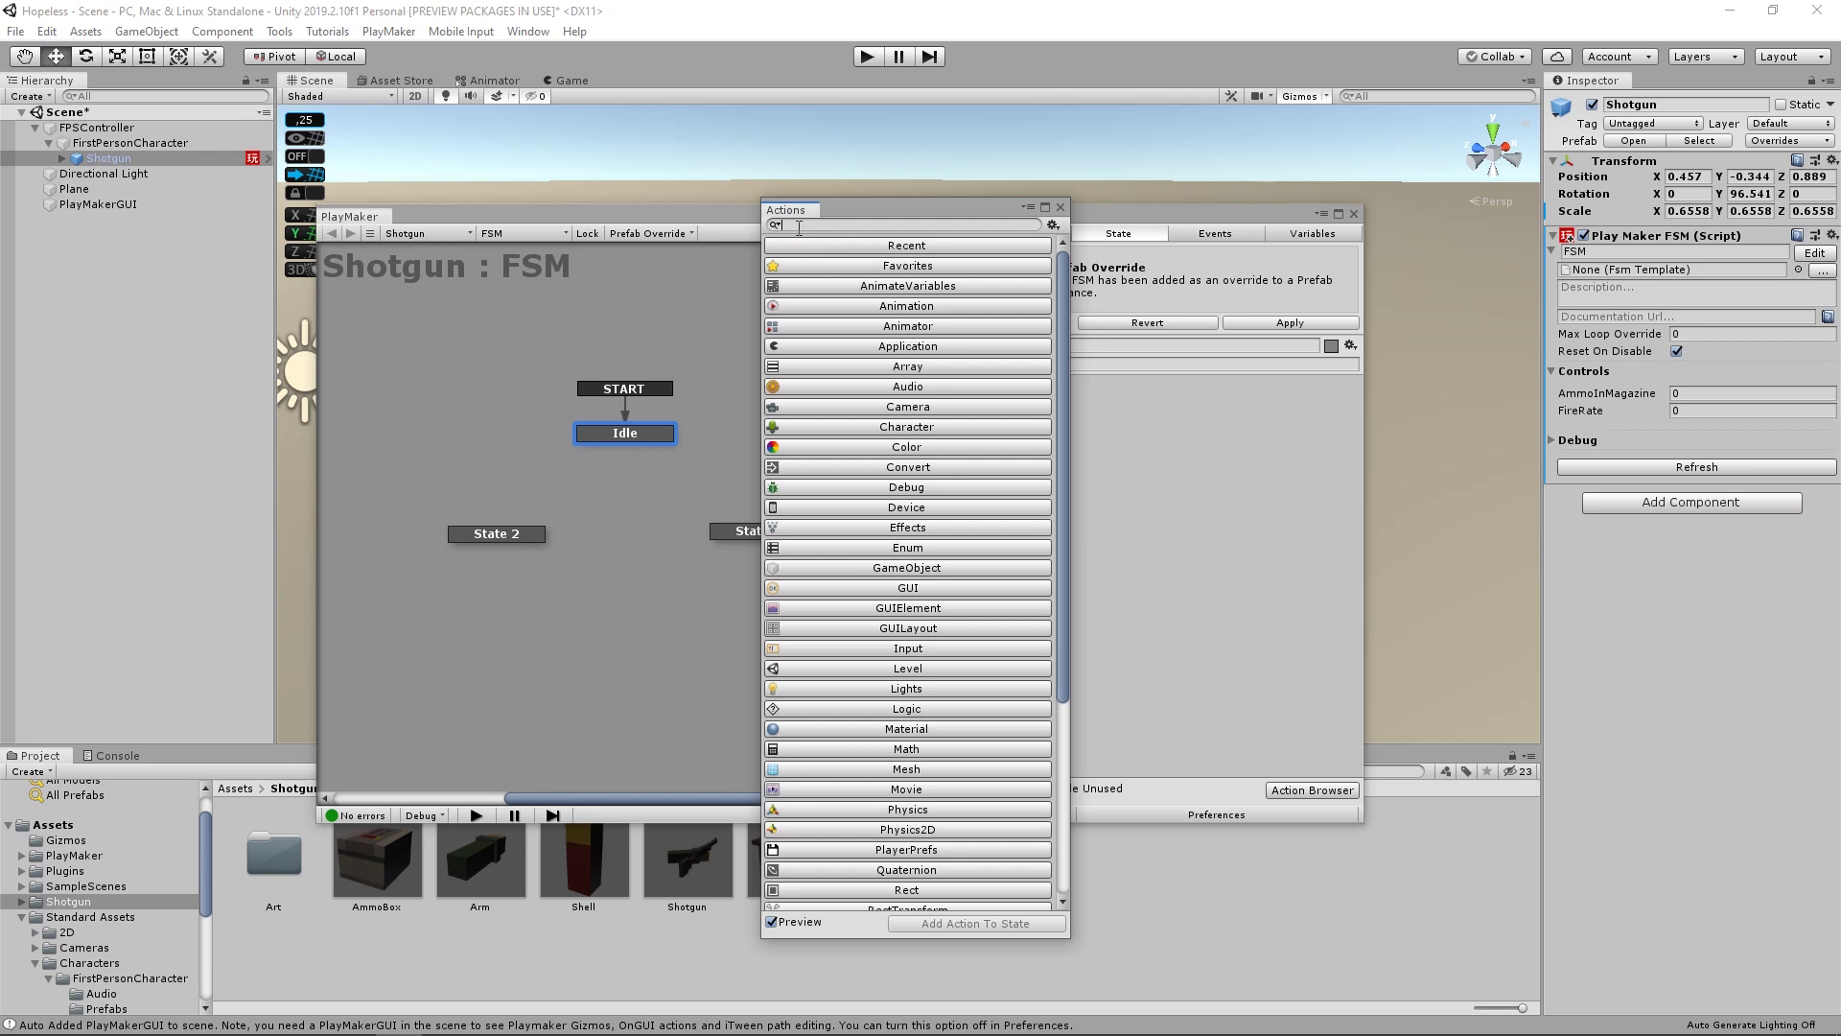
- Filter actions by 'create' and place the browser and state graph side by side
text(create)
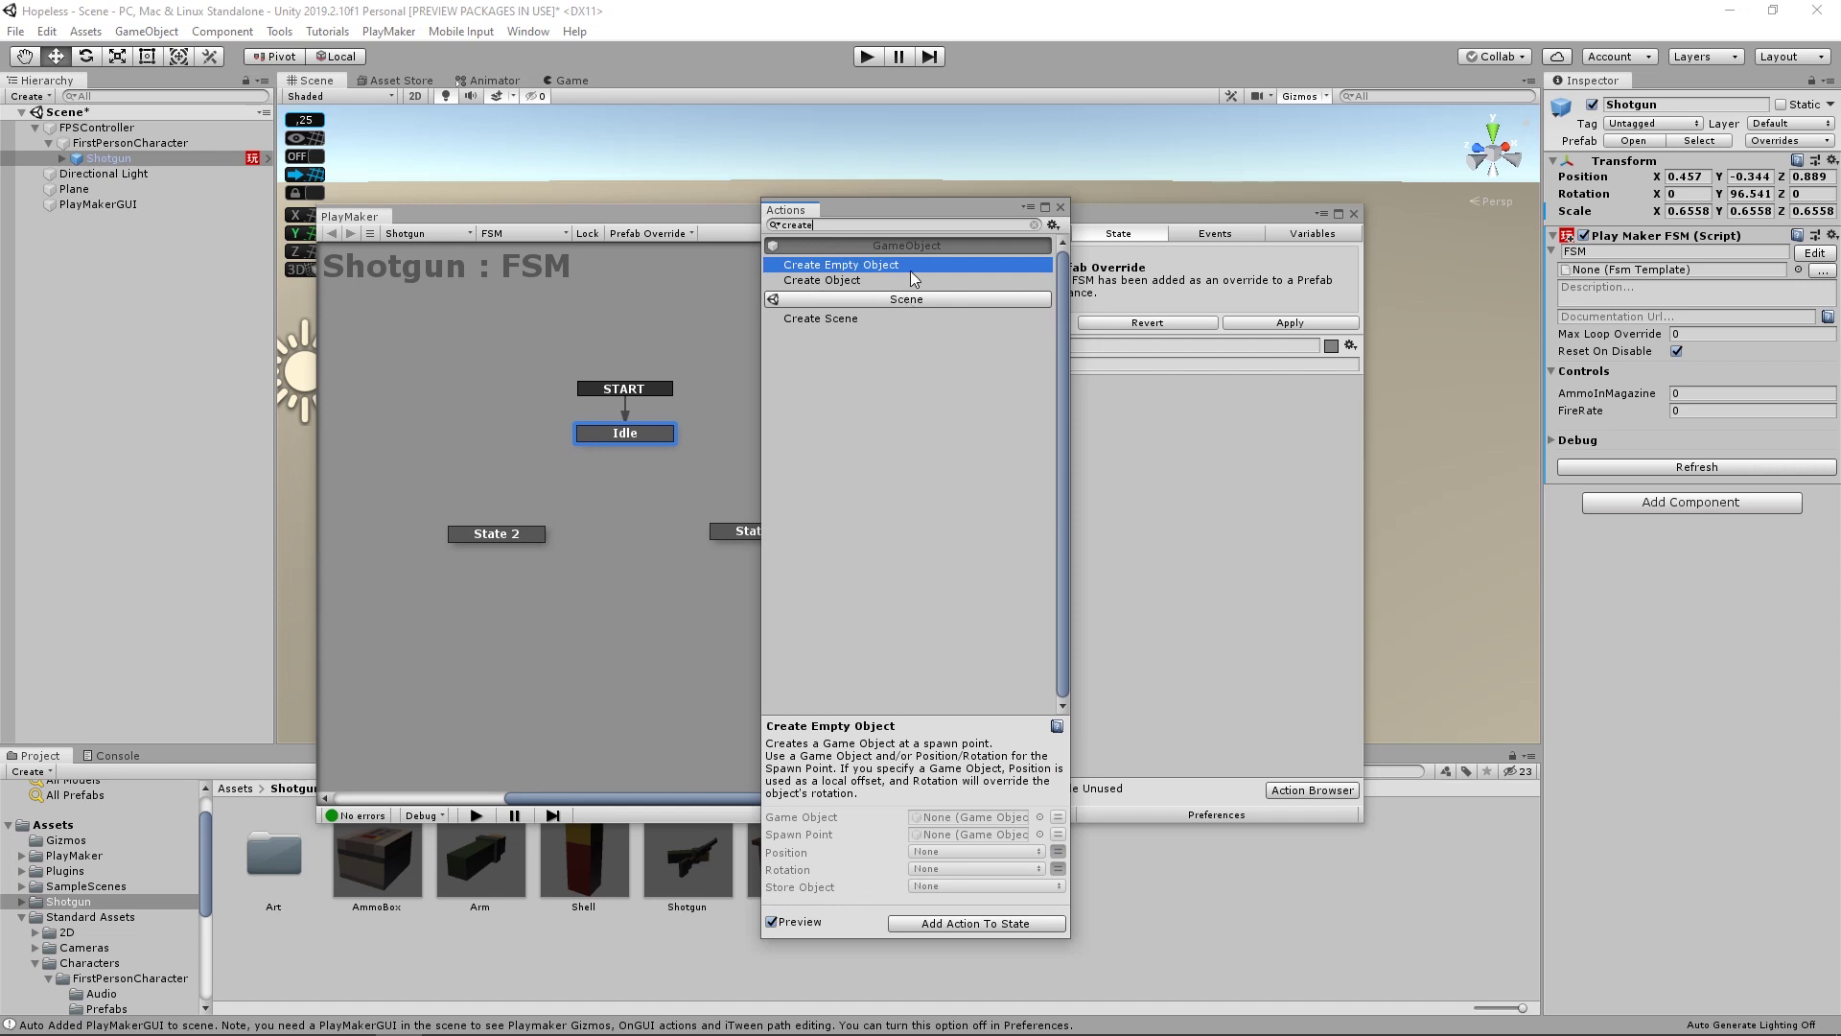
drag(928, 209, 1435, 112)
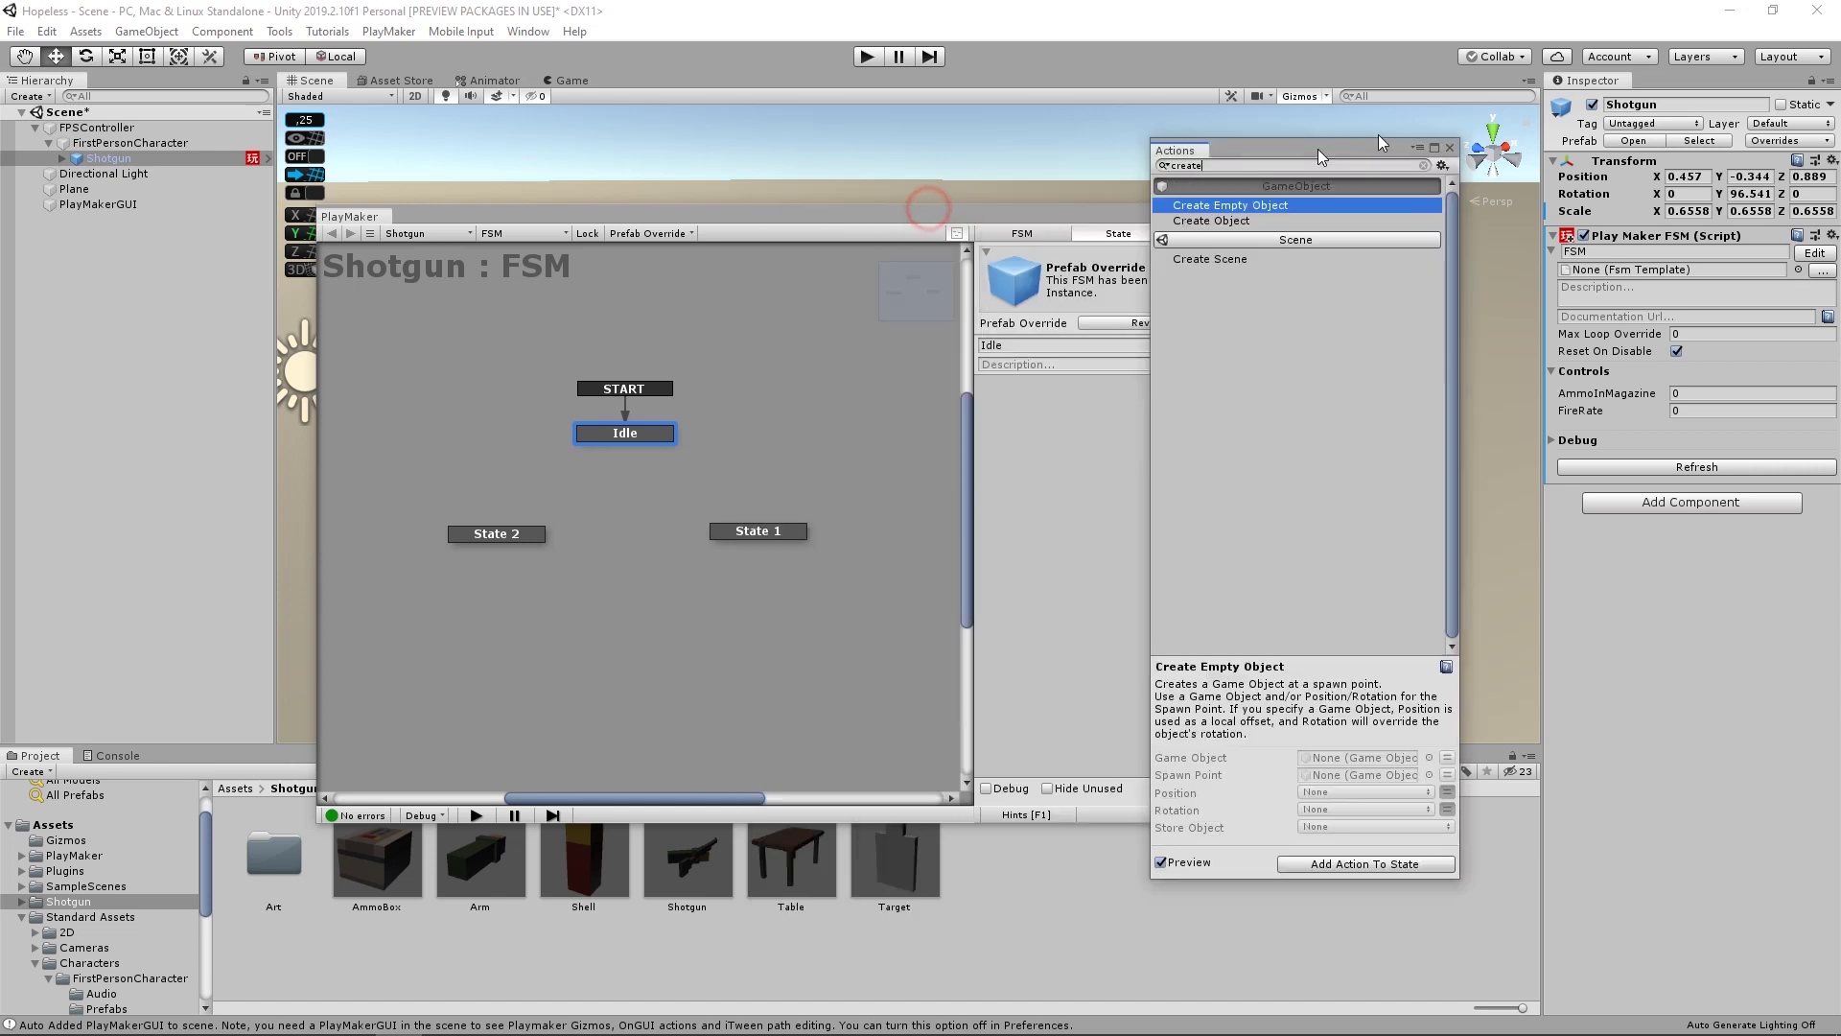
drag(1137, 218, 1008, 161)
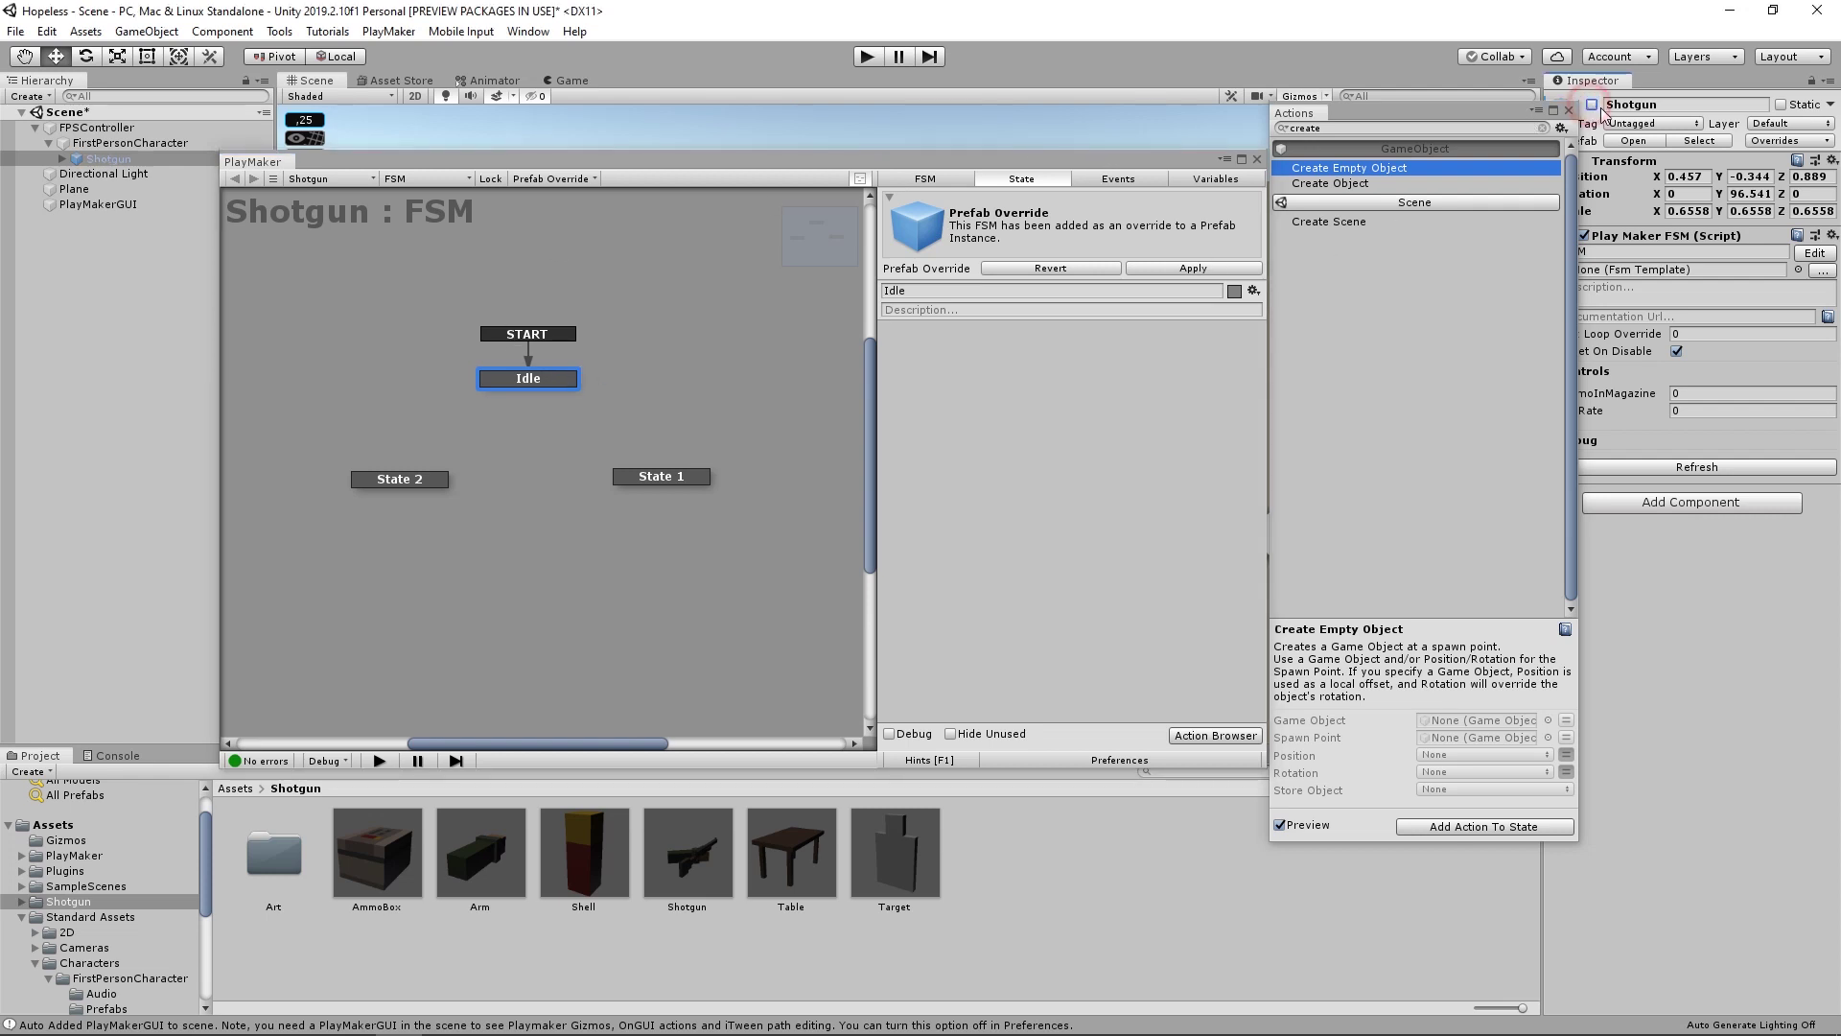
- Add a Debug Log to Idle with text 'Я существую', also sent to the Unity log
click(1327, 130)
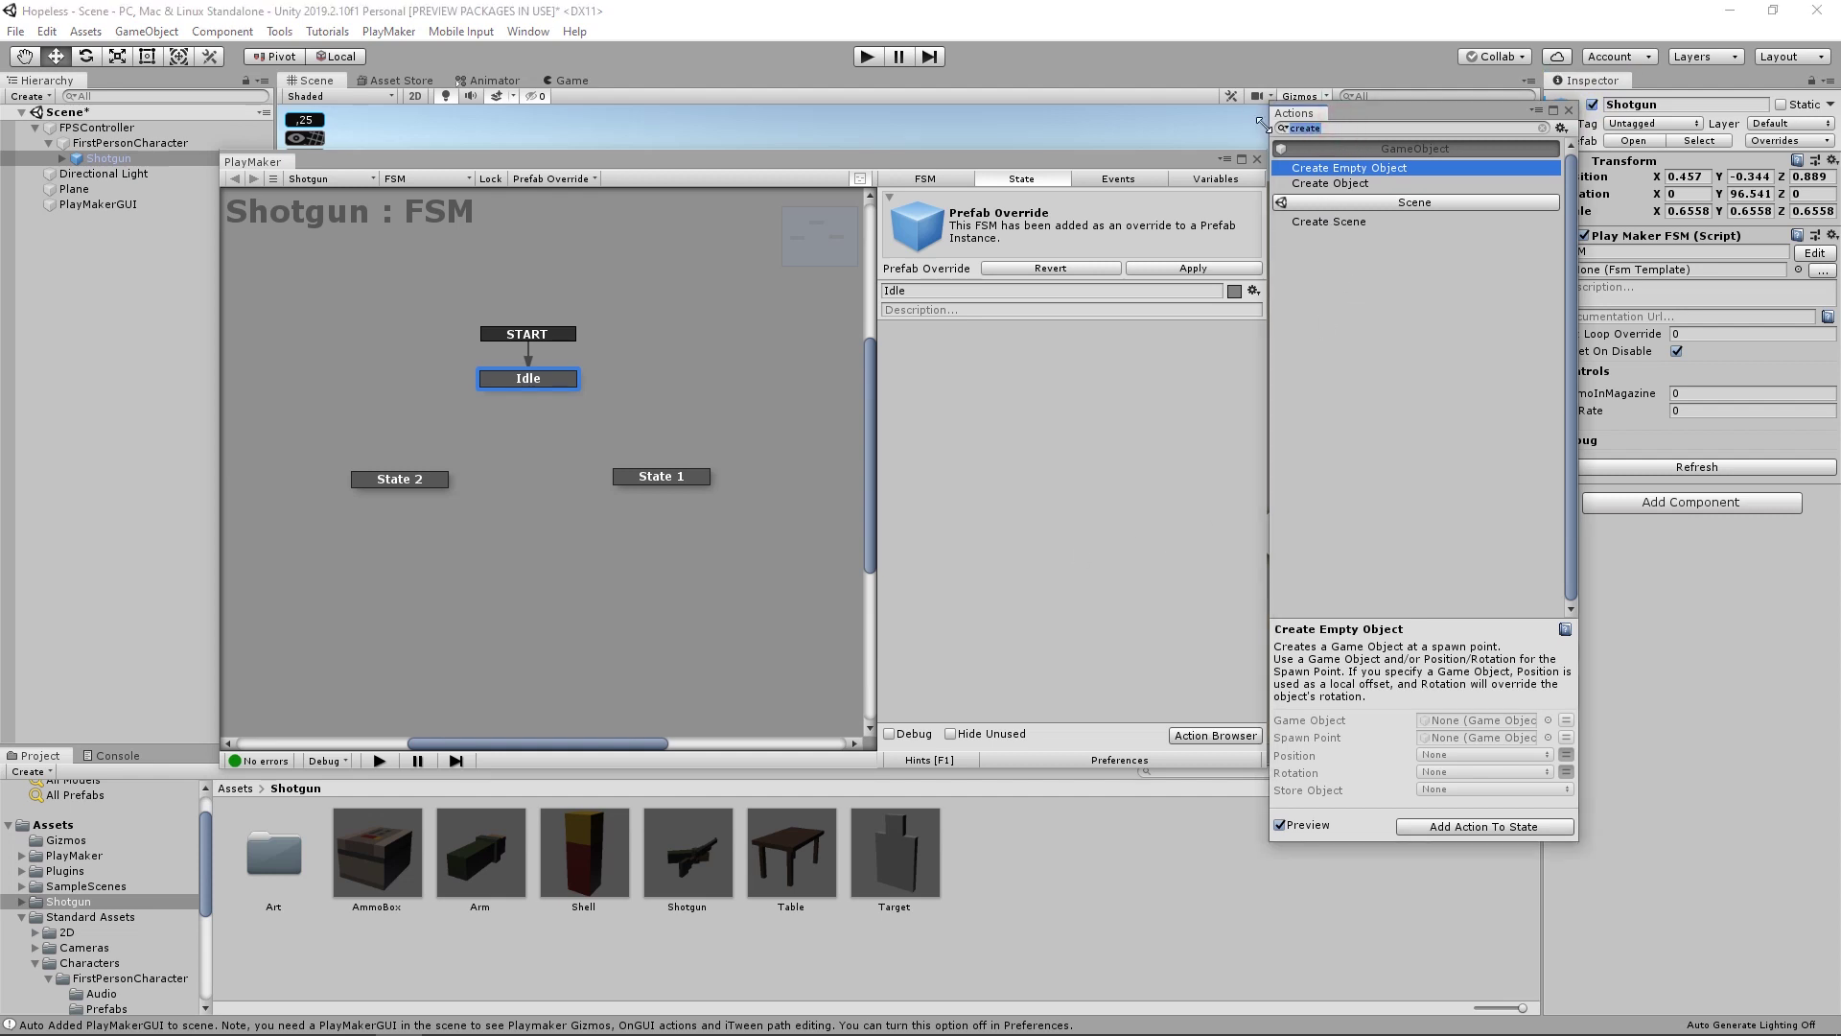
text(log)
click(1334, 165)
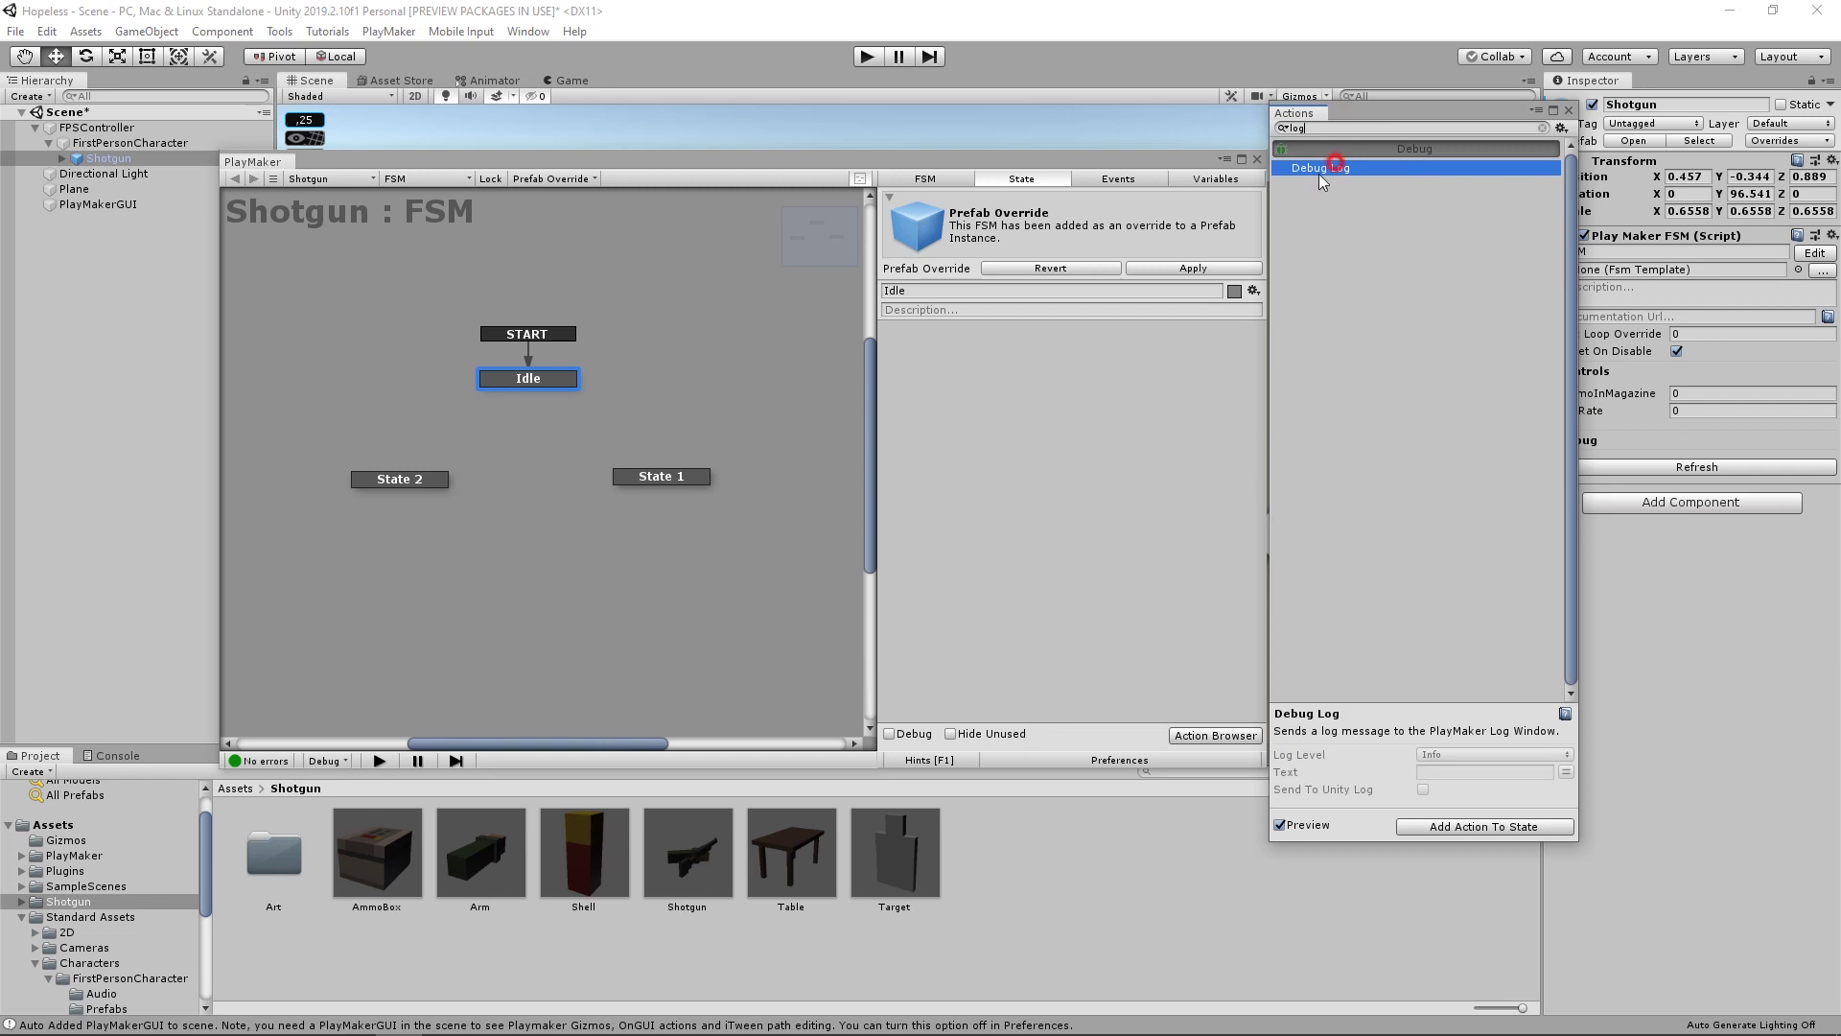
click(1327, 171)
click(1088, 368)
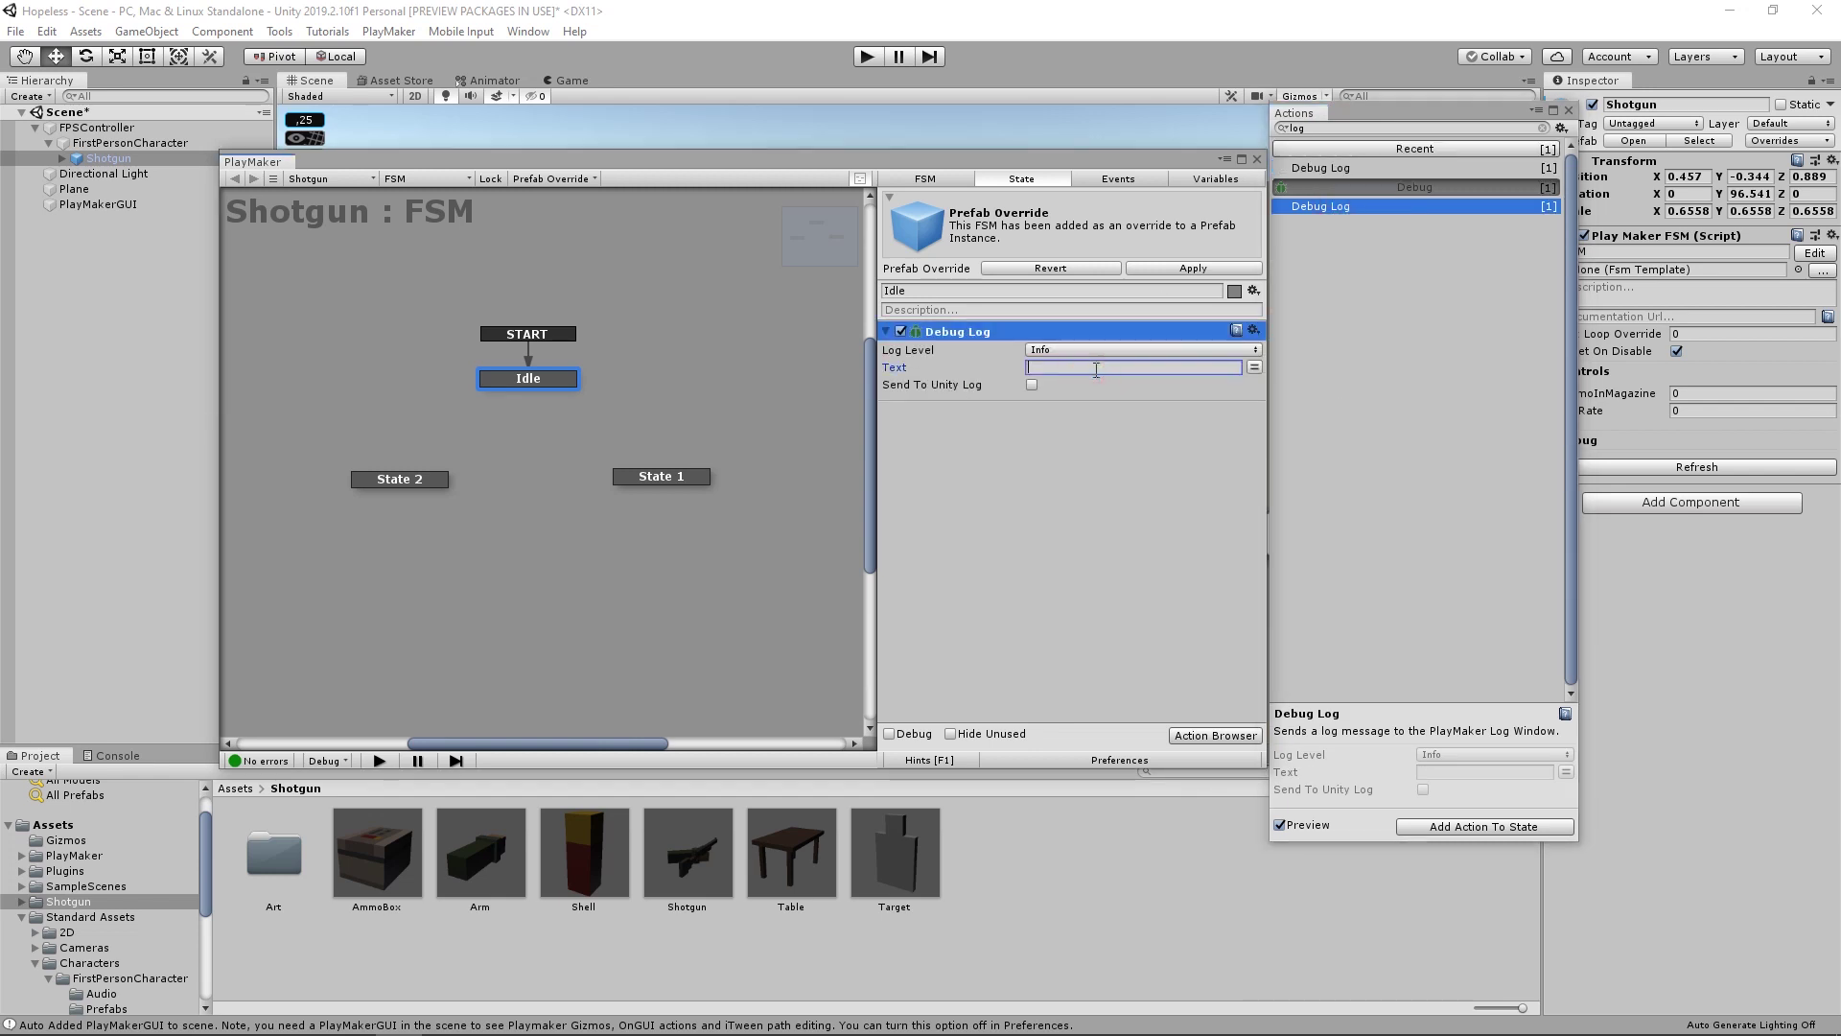
text(Я существую)
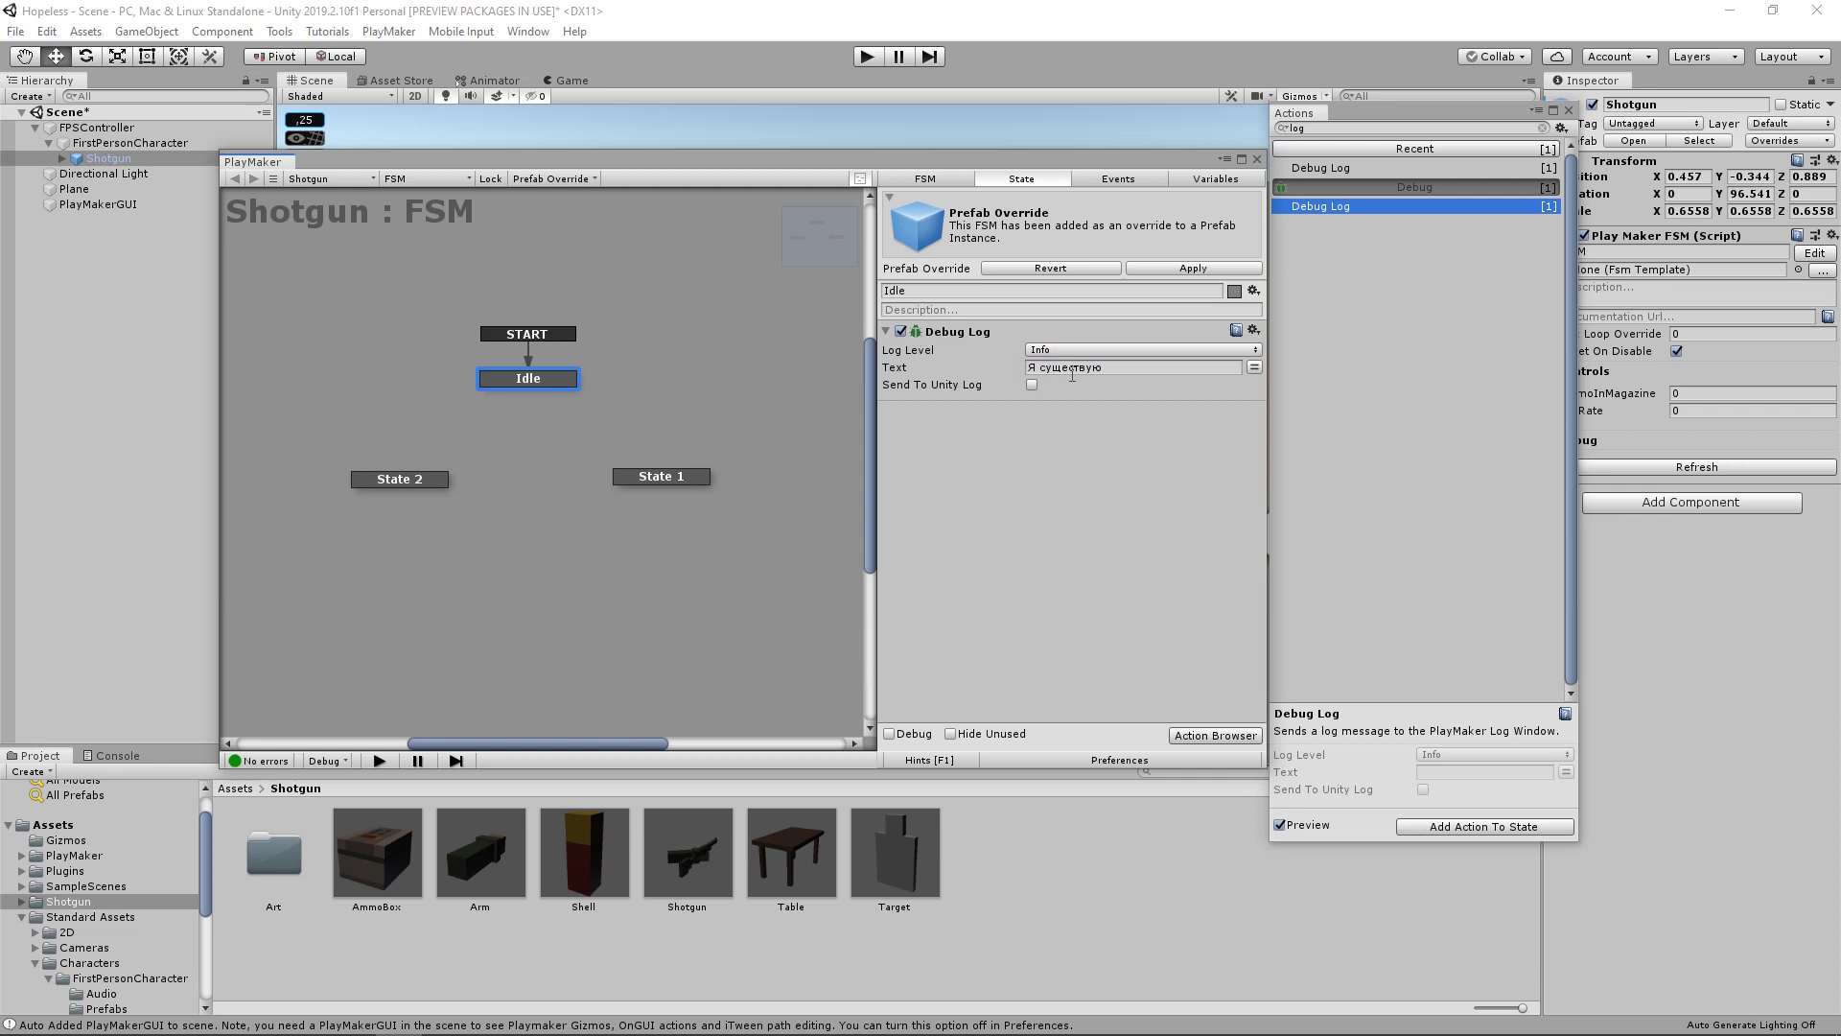
click(1032, 385)
click(1208, 350)
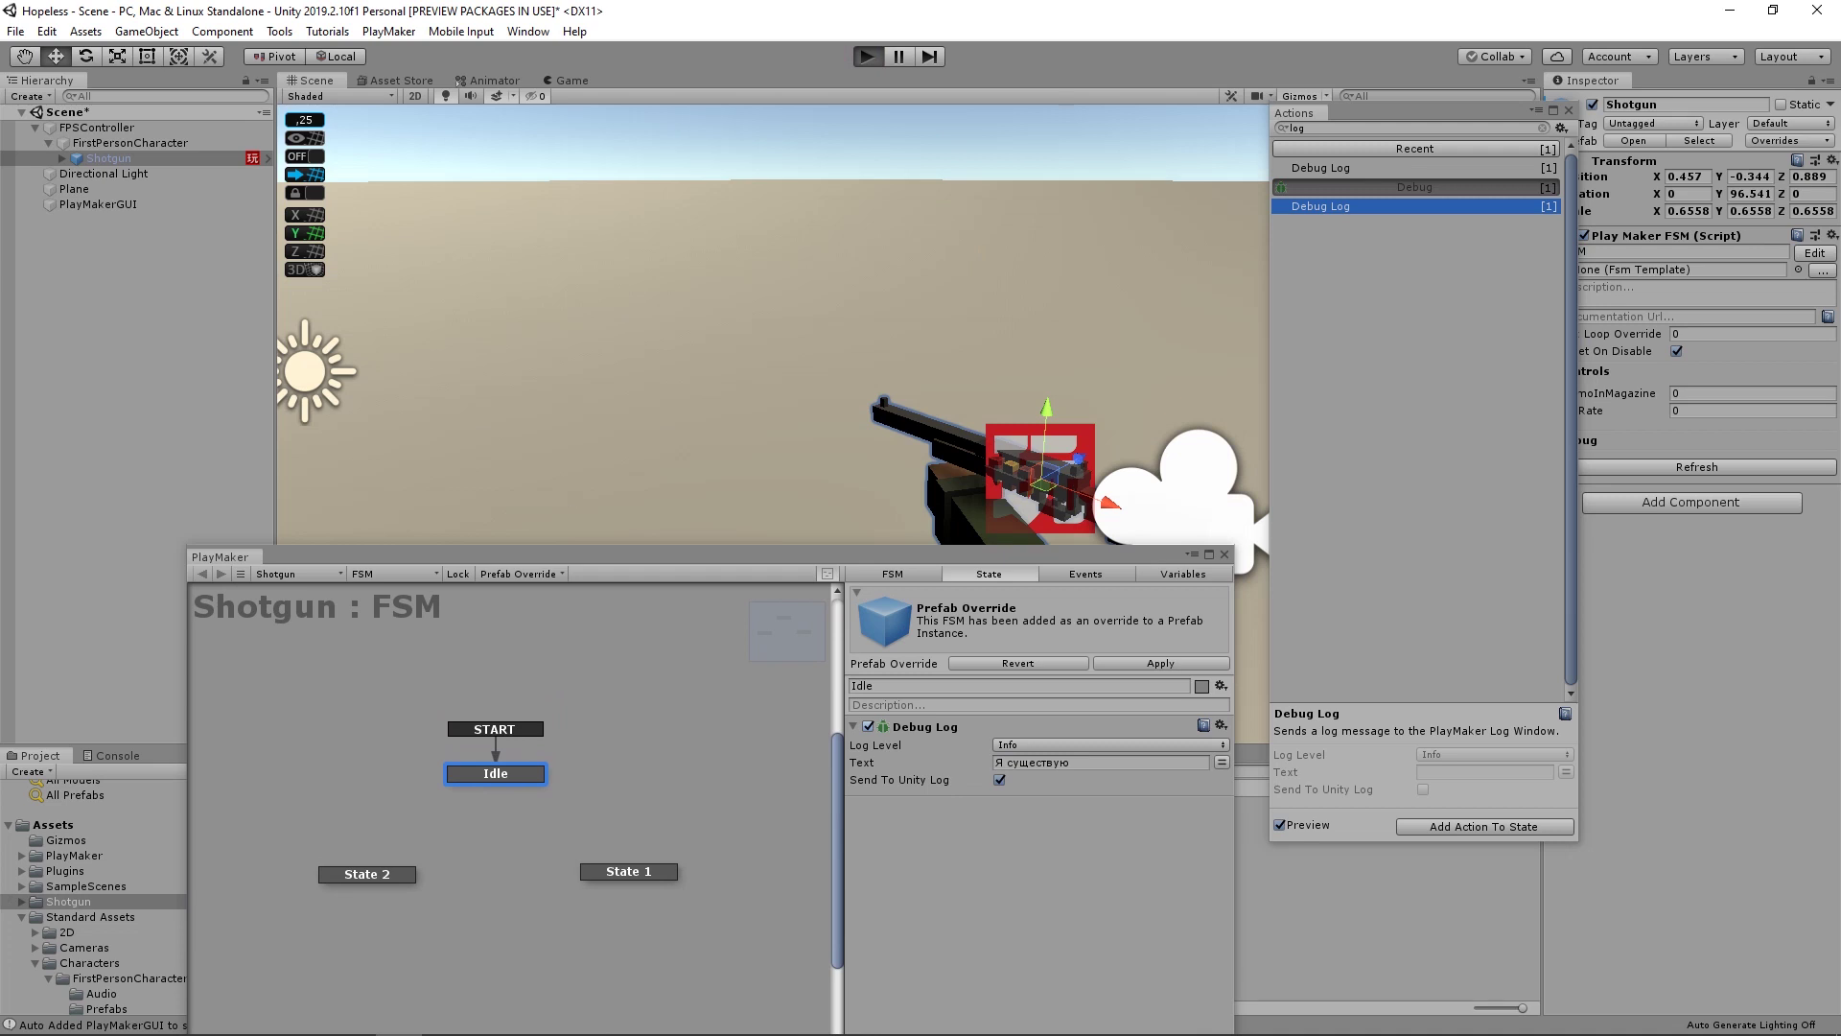
- Play the game, toggle the Shotgun off and on twice, check the Console, then stop
click(119, 755)
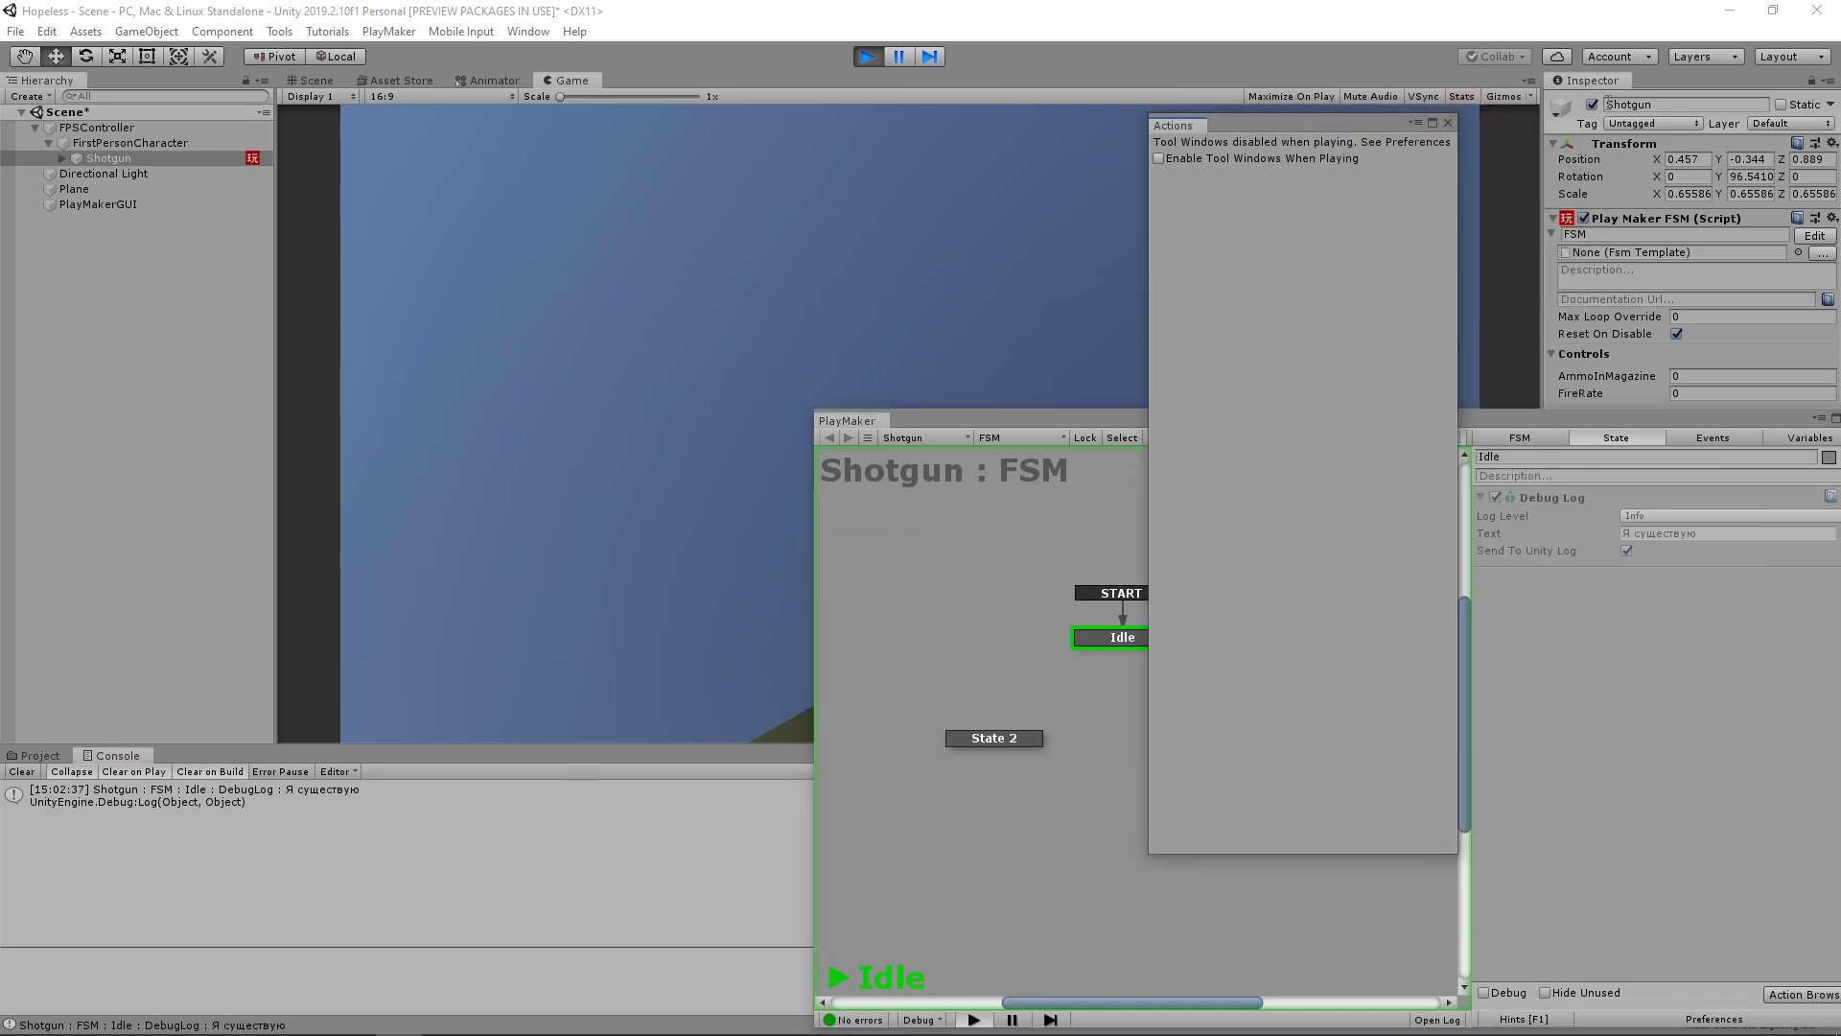
click(1592, 106)
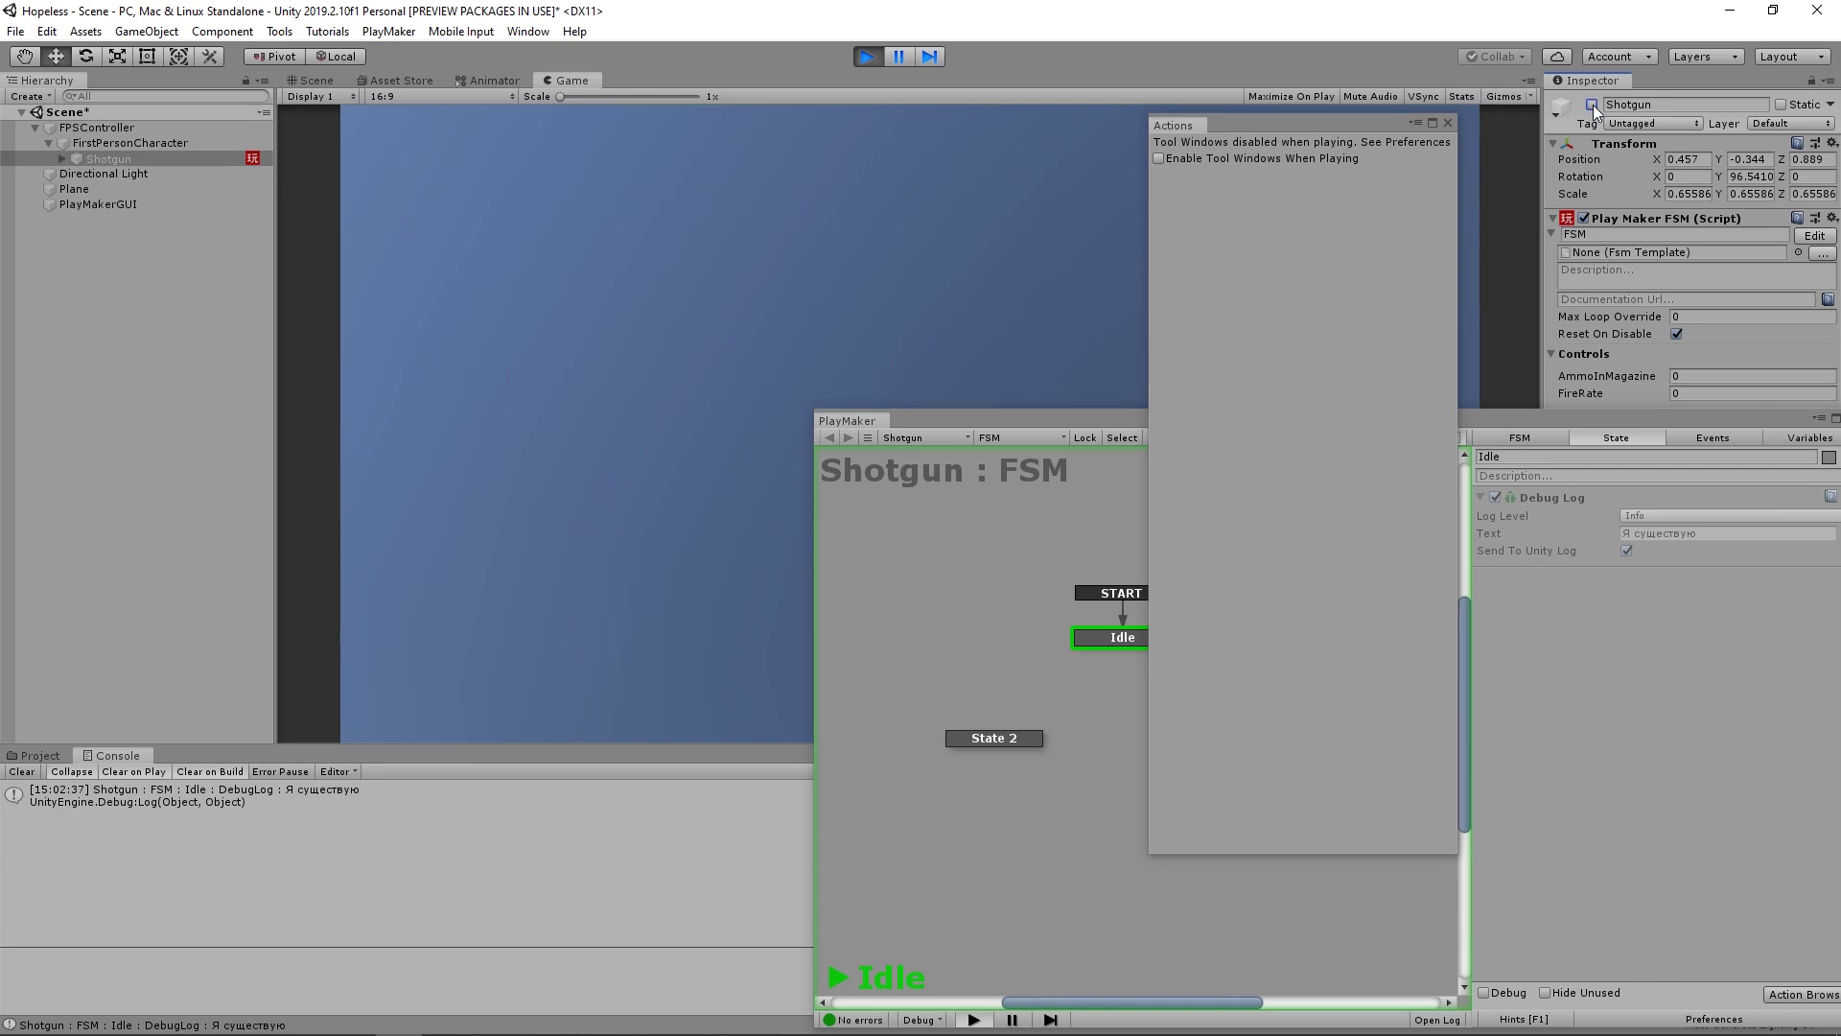
click(1592, 106)
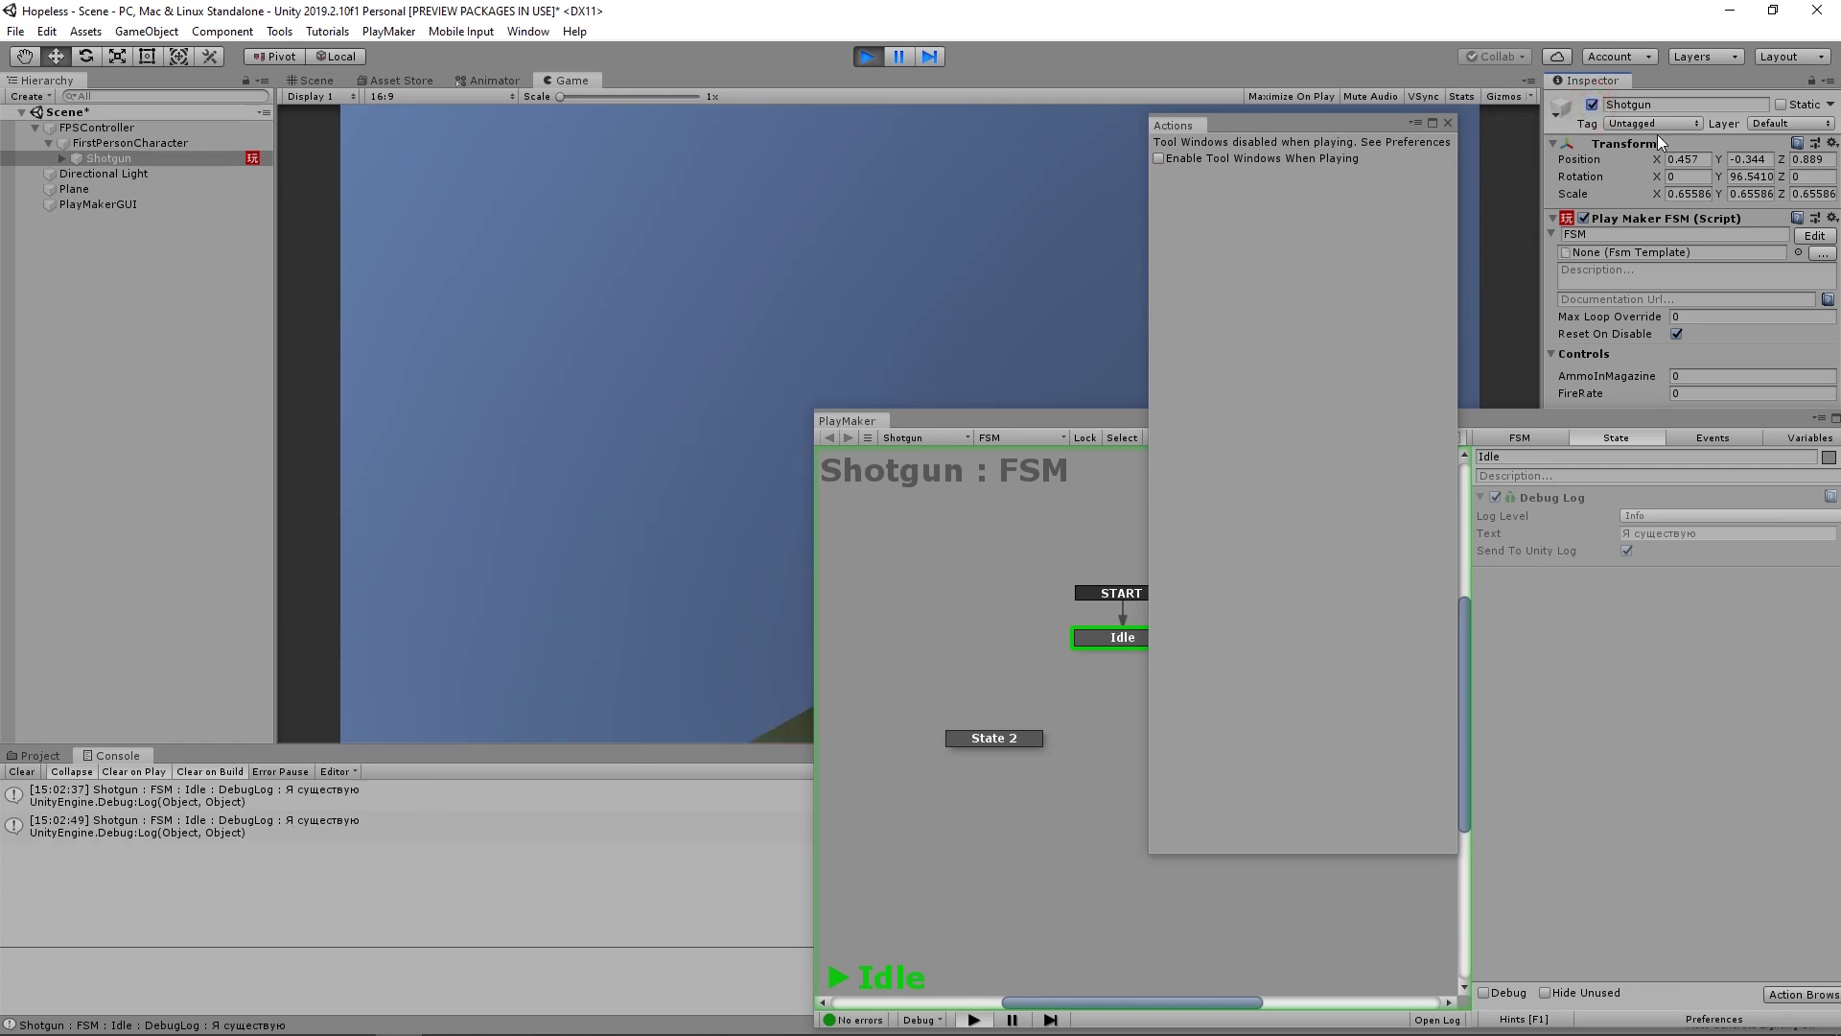
click(1592, 106)
click(1592, 106)
drag(1126, 411, 529, 174)
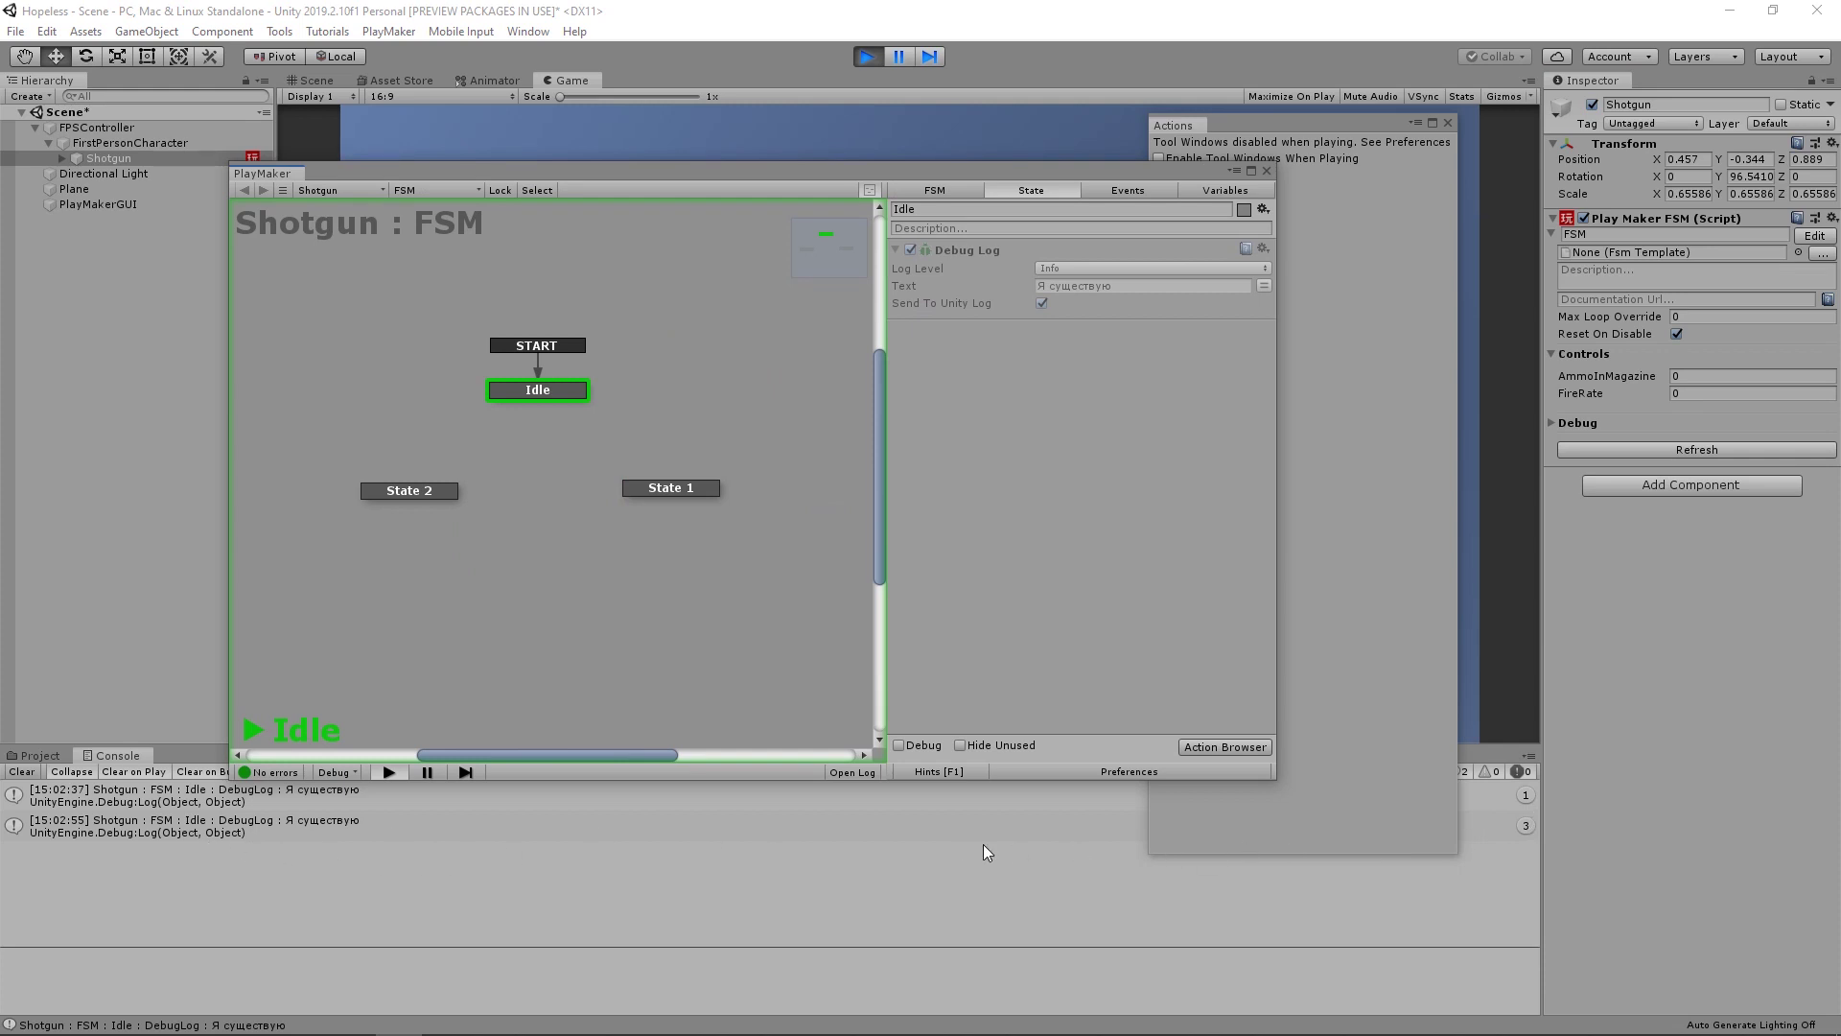
click(945, 830)
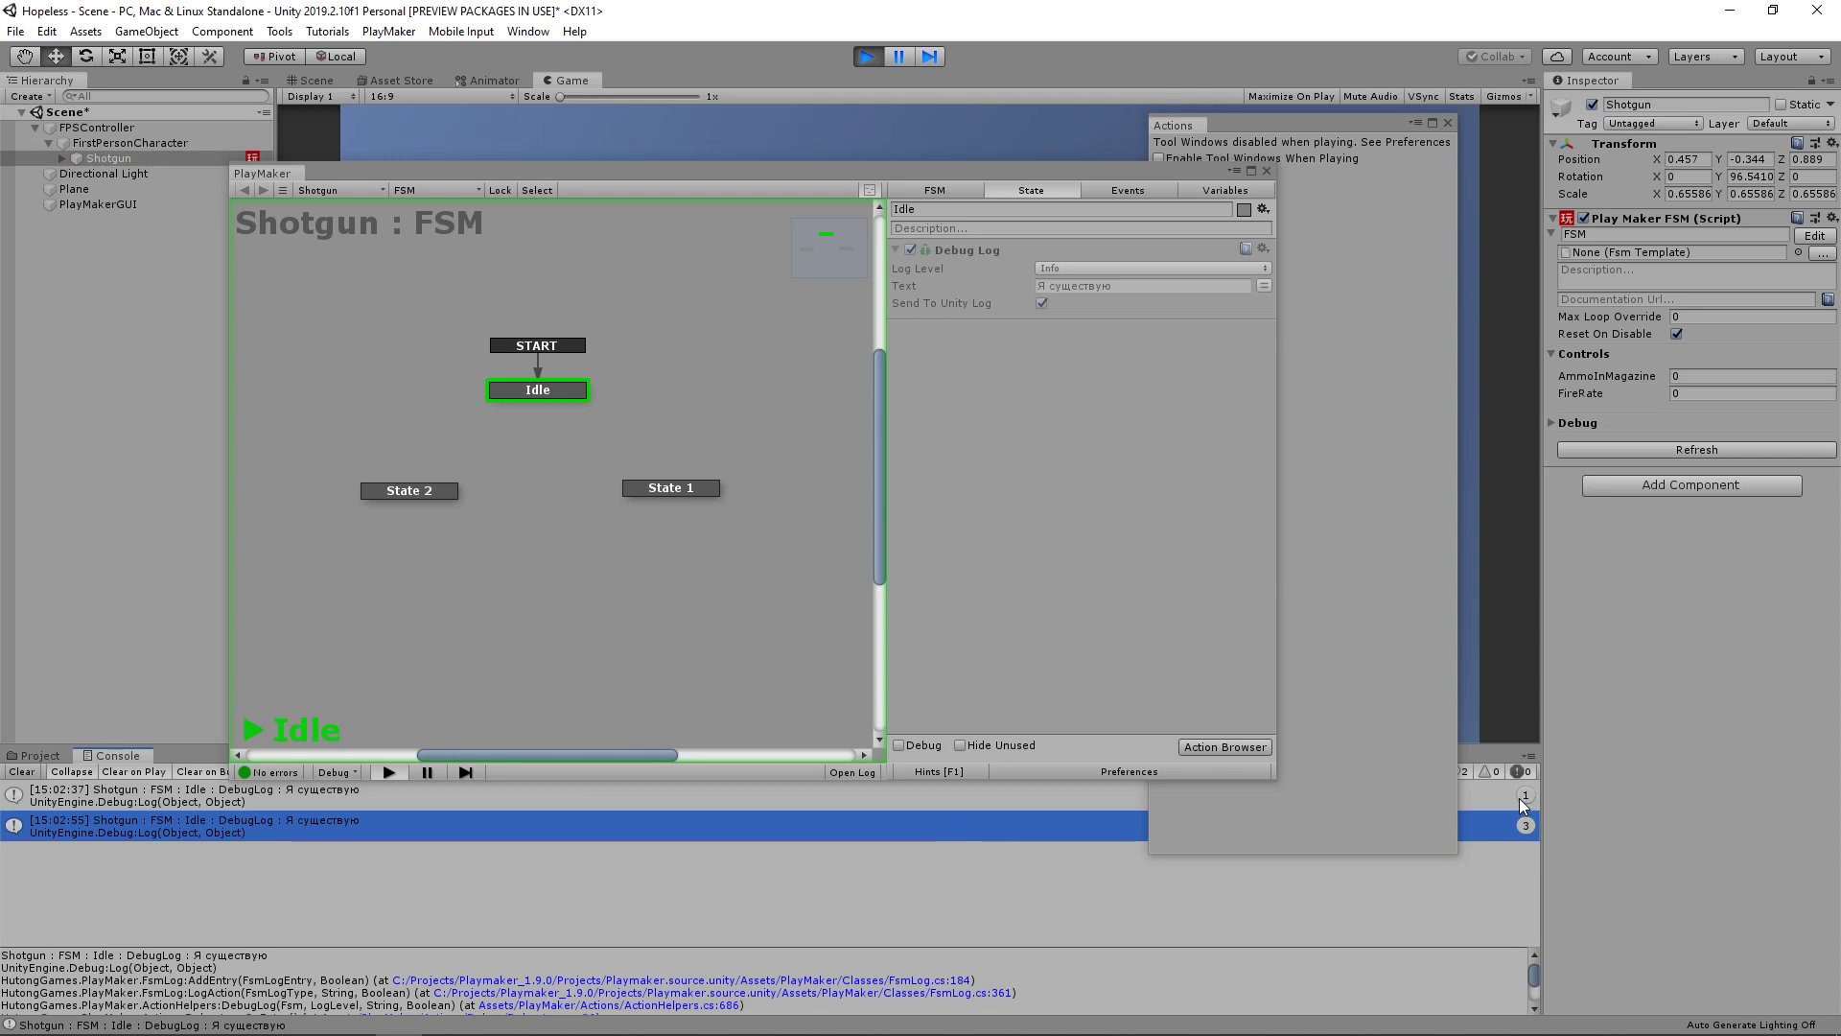
click(867, 57)
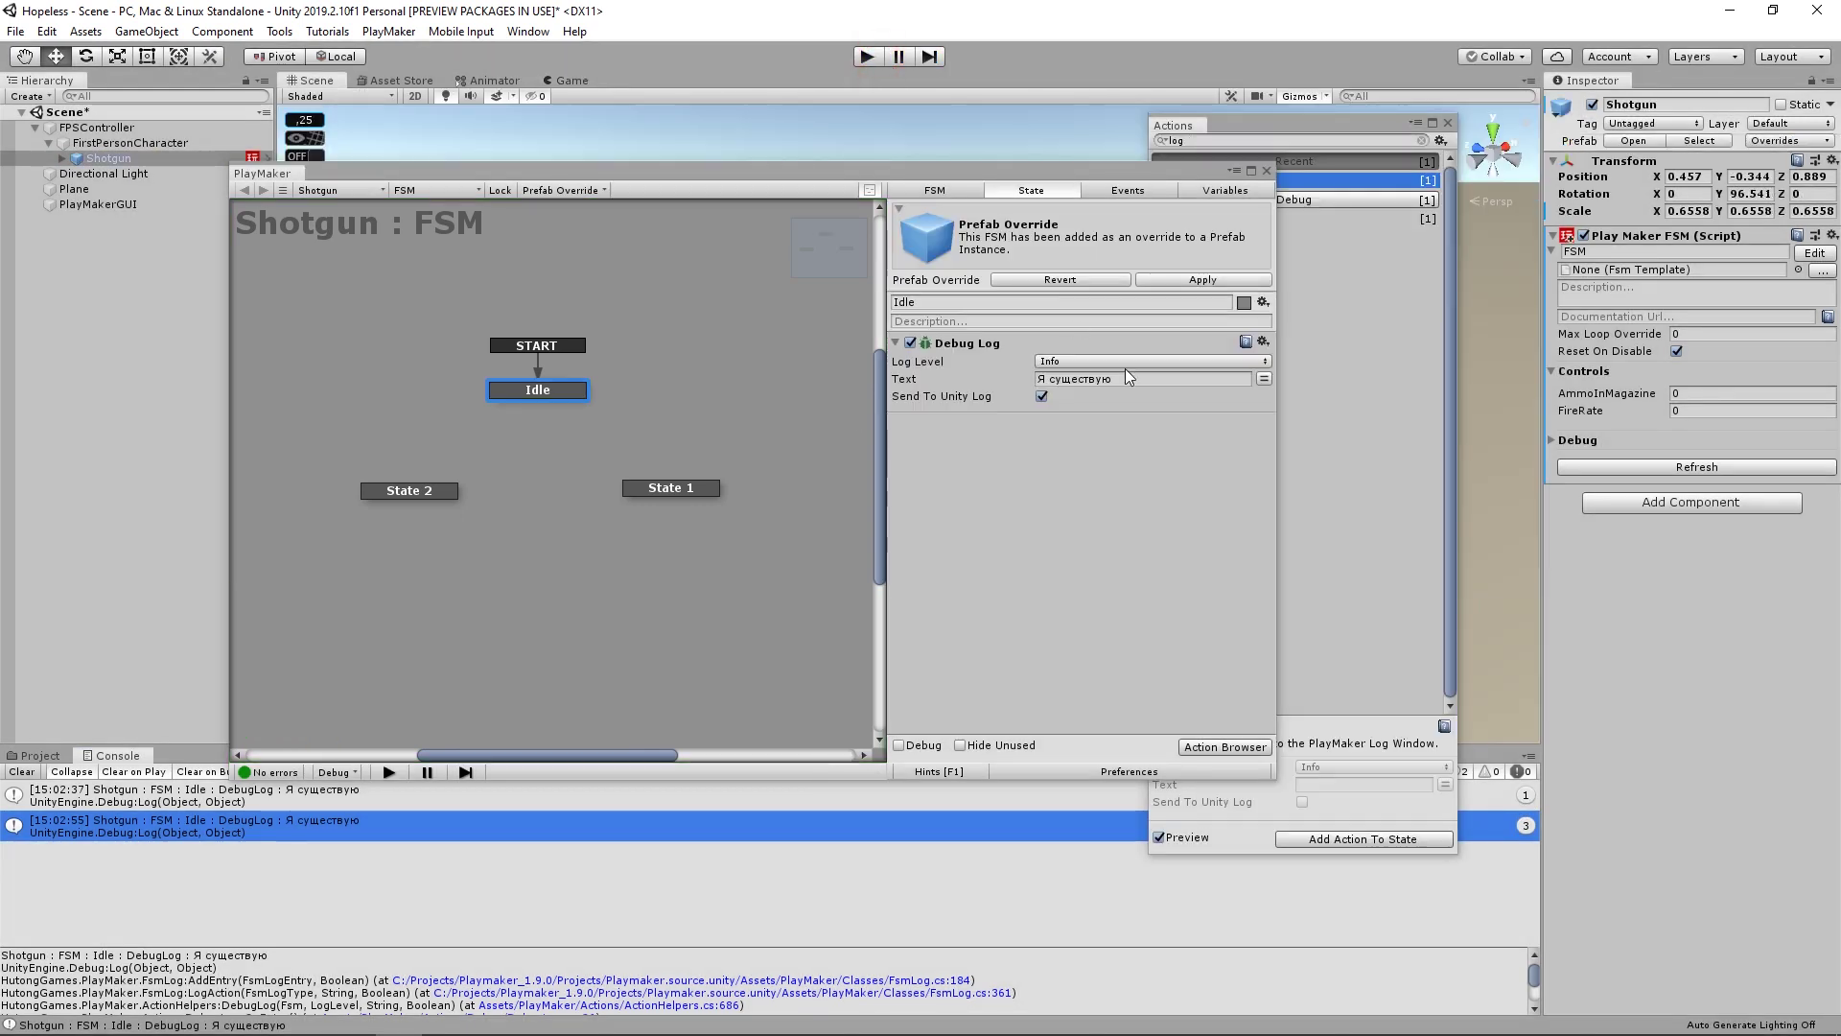
- Rename State 2 to Shot with the description 'выстрел'
click(431, 489)
click(978, 303)
text(ыр)
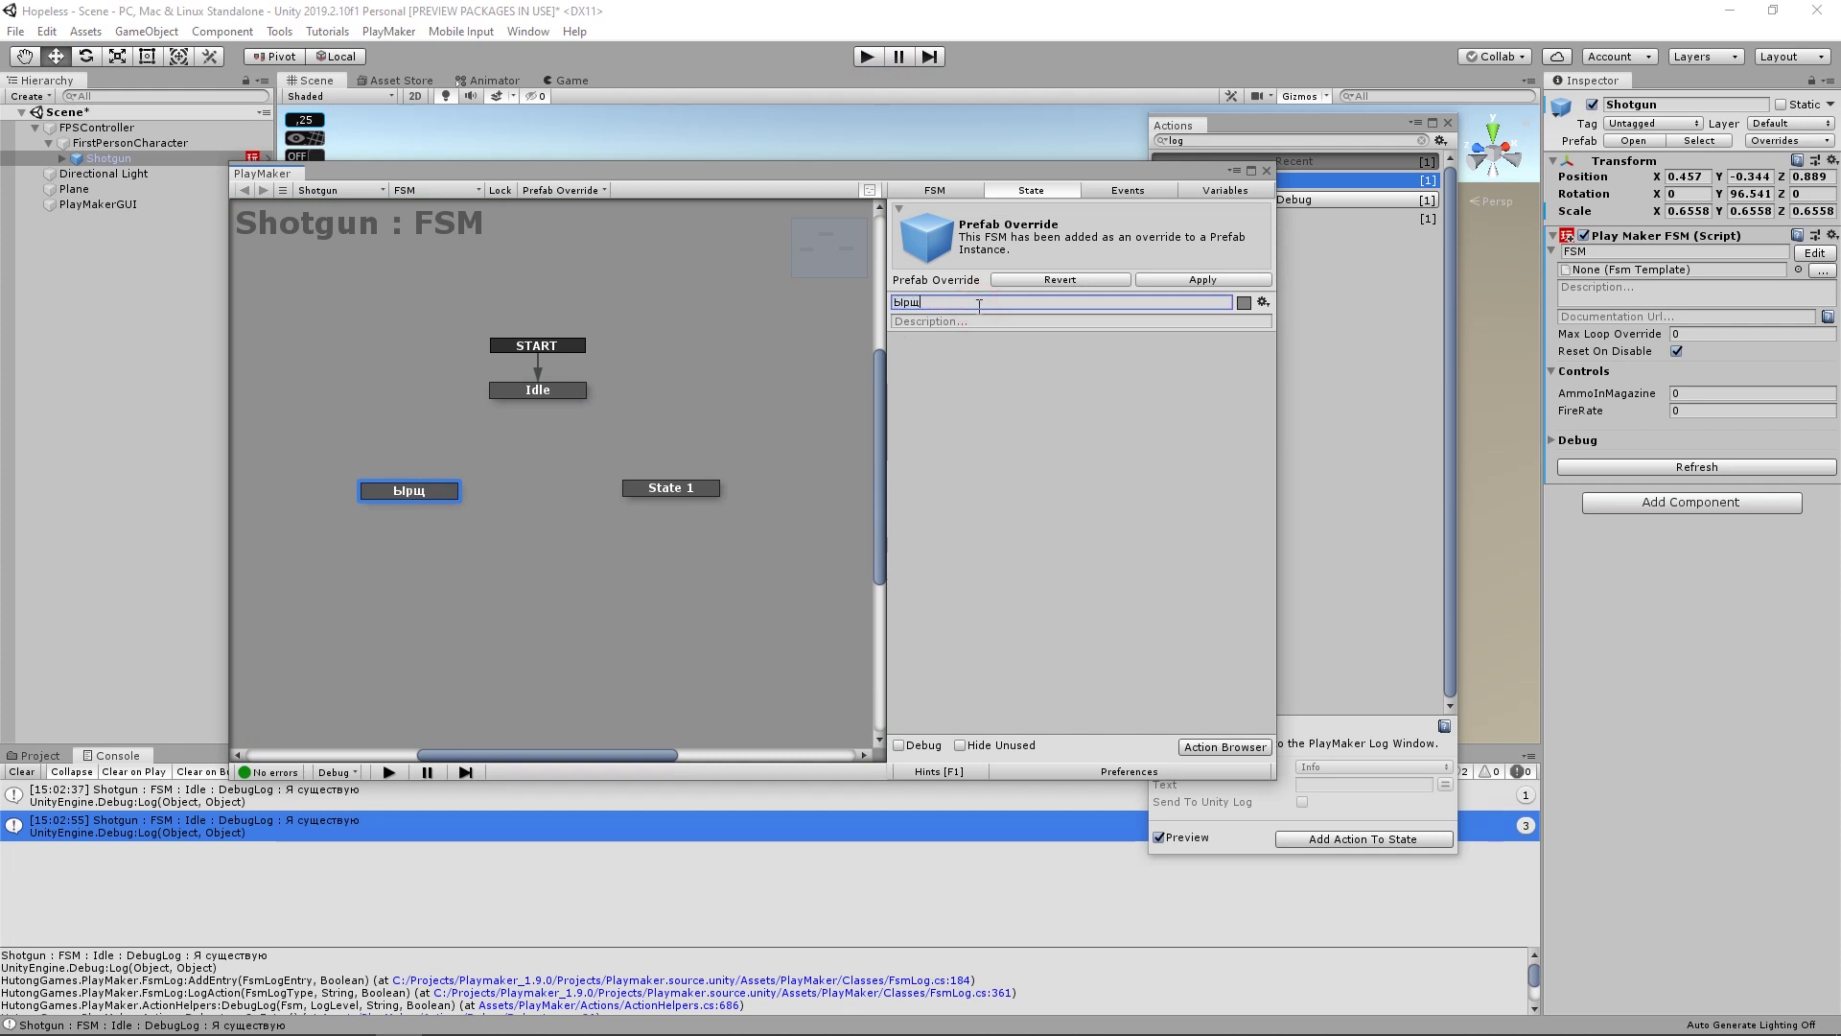
text(Shot)
click(973, 322)
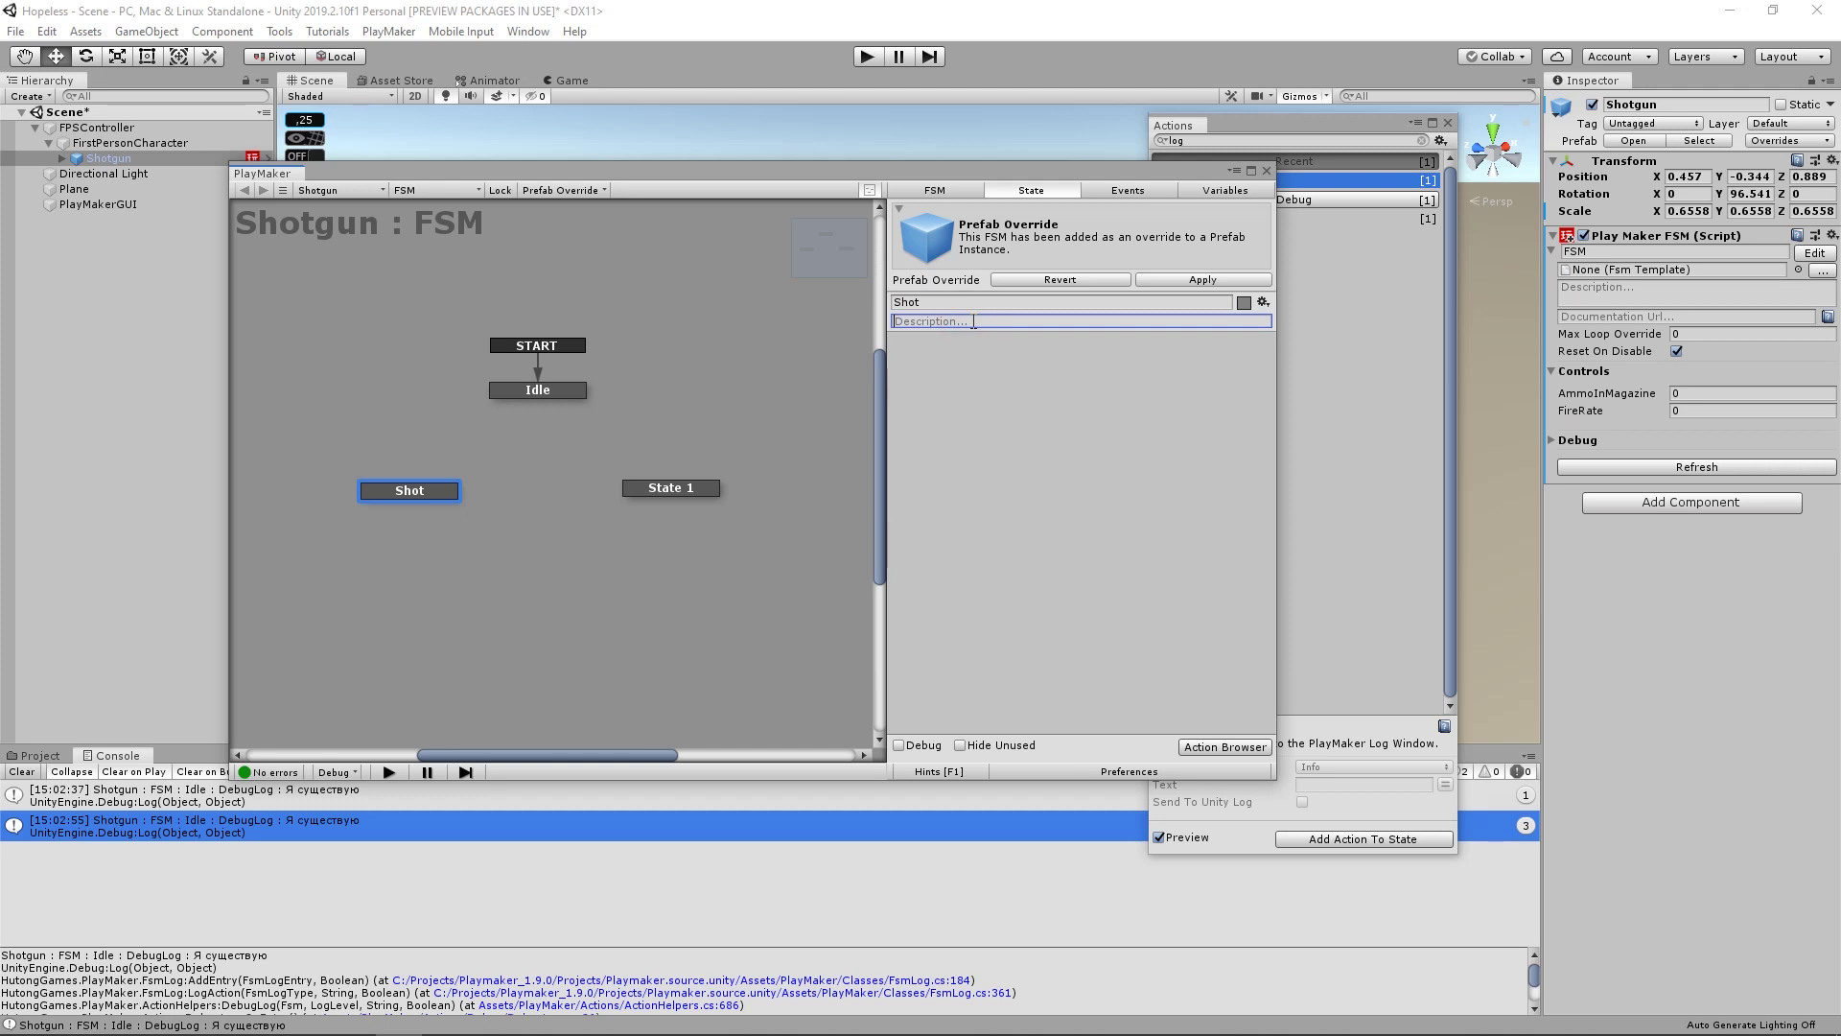
text(выстрел)
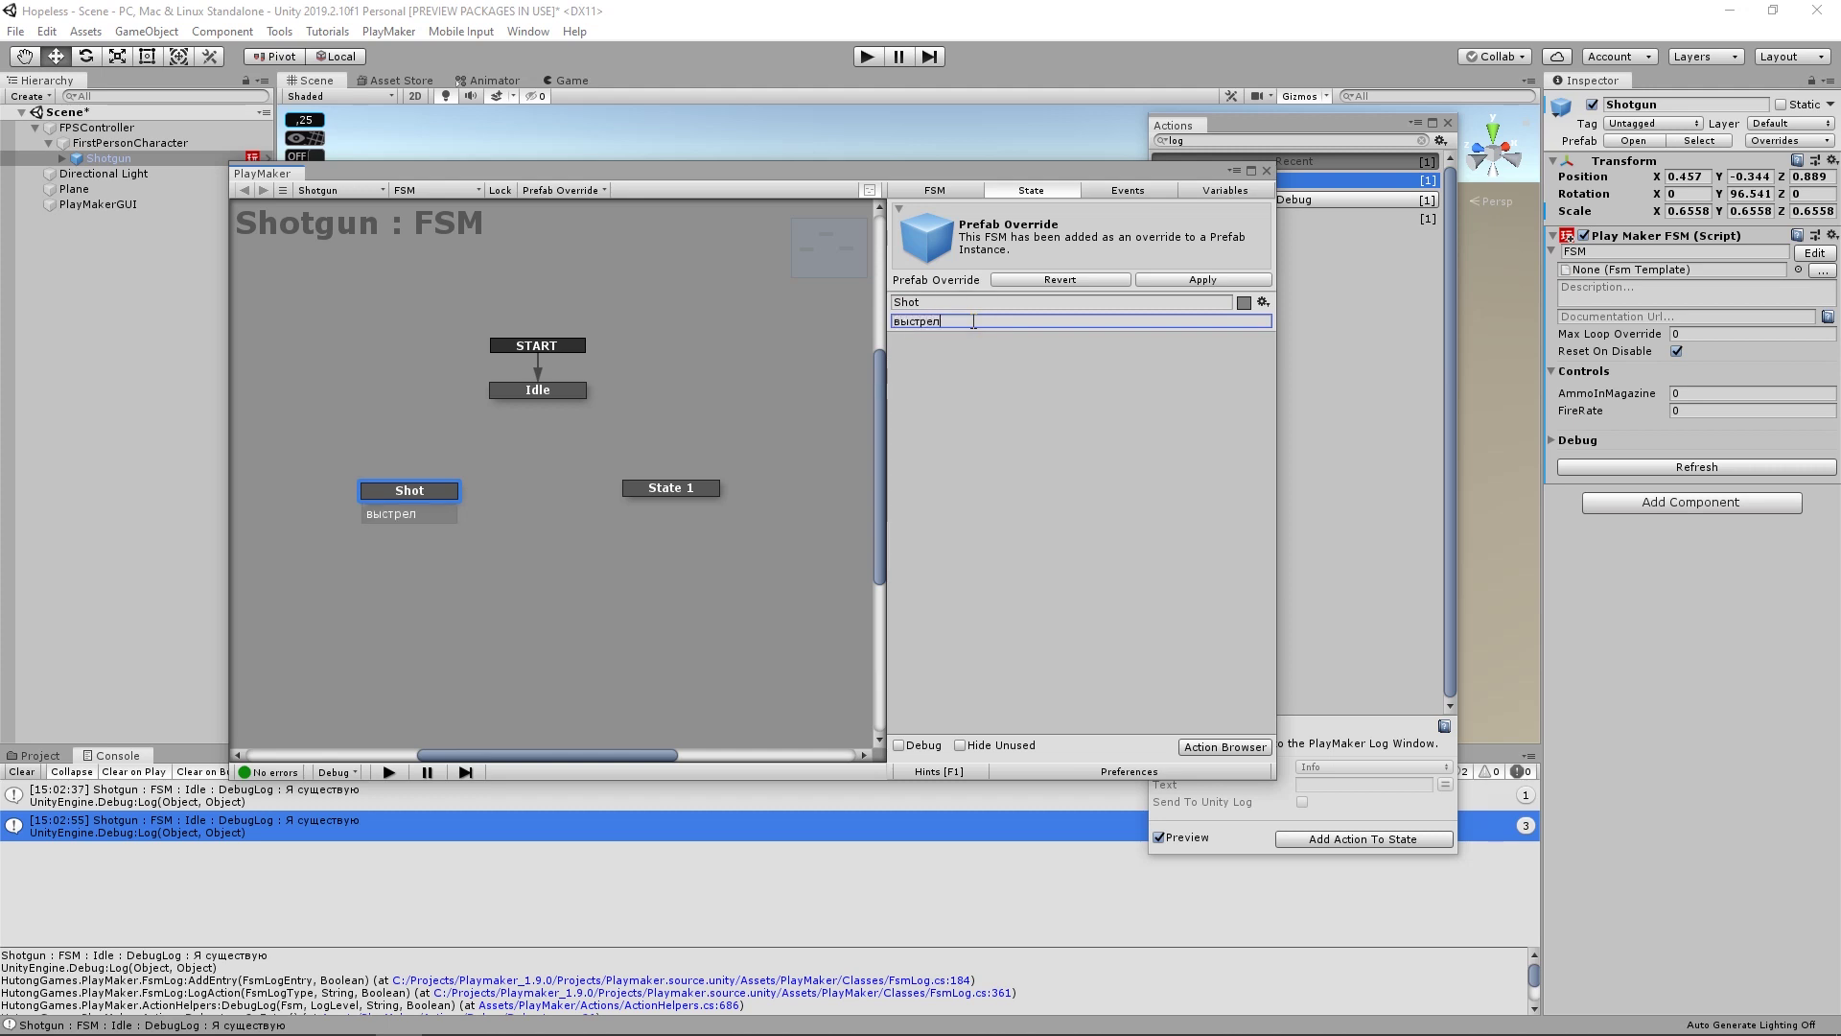
- Rename State 1 to Reload described 'Перезарядка' and arrange both states below Idle
click(667, 491)
click(914, 302)
text(Reload)
click(943, 321)
text(Перезарядка)
drag(697, 487, 809, 474)
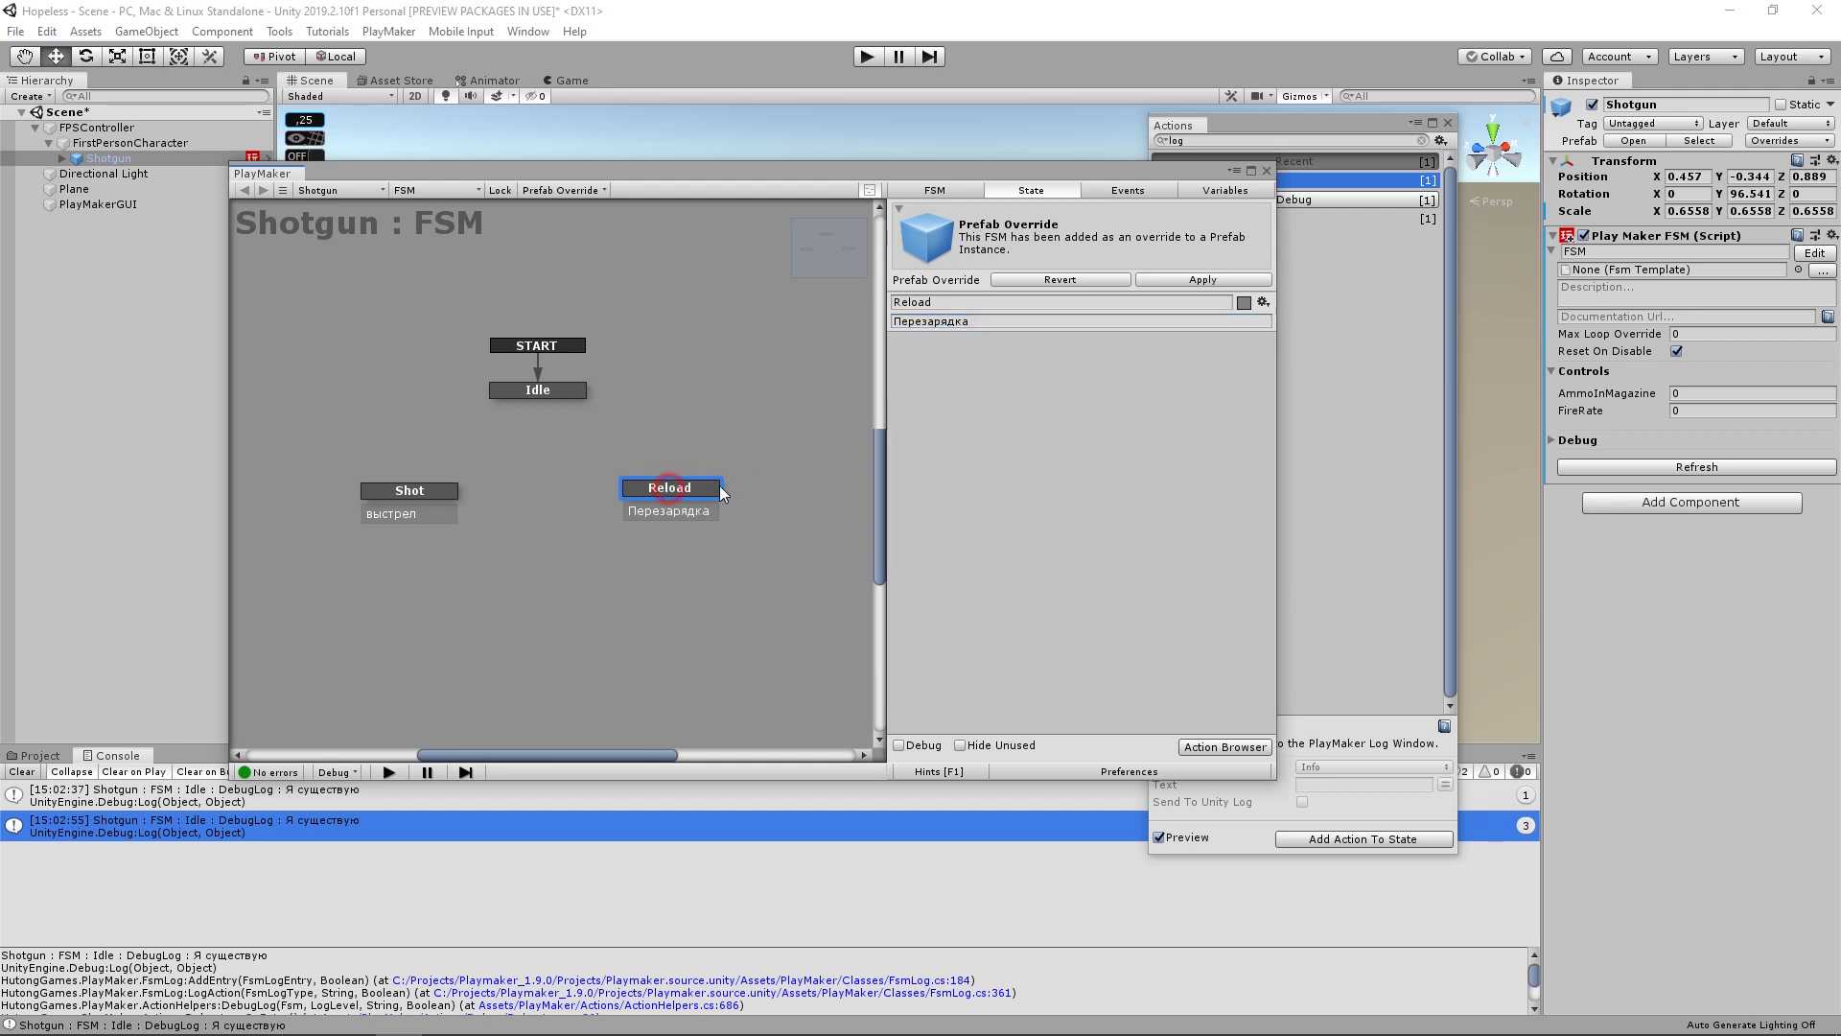
click(671, 445)
drag(401, 491, 531, 466)
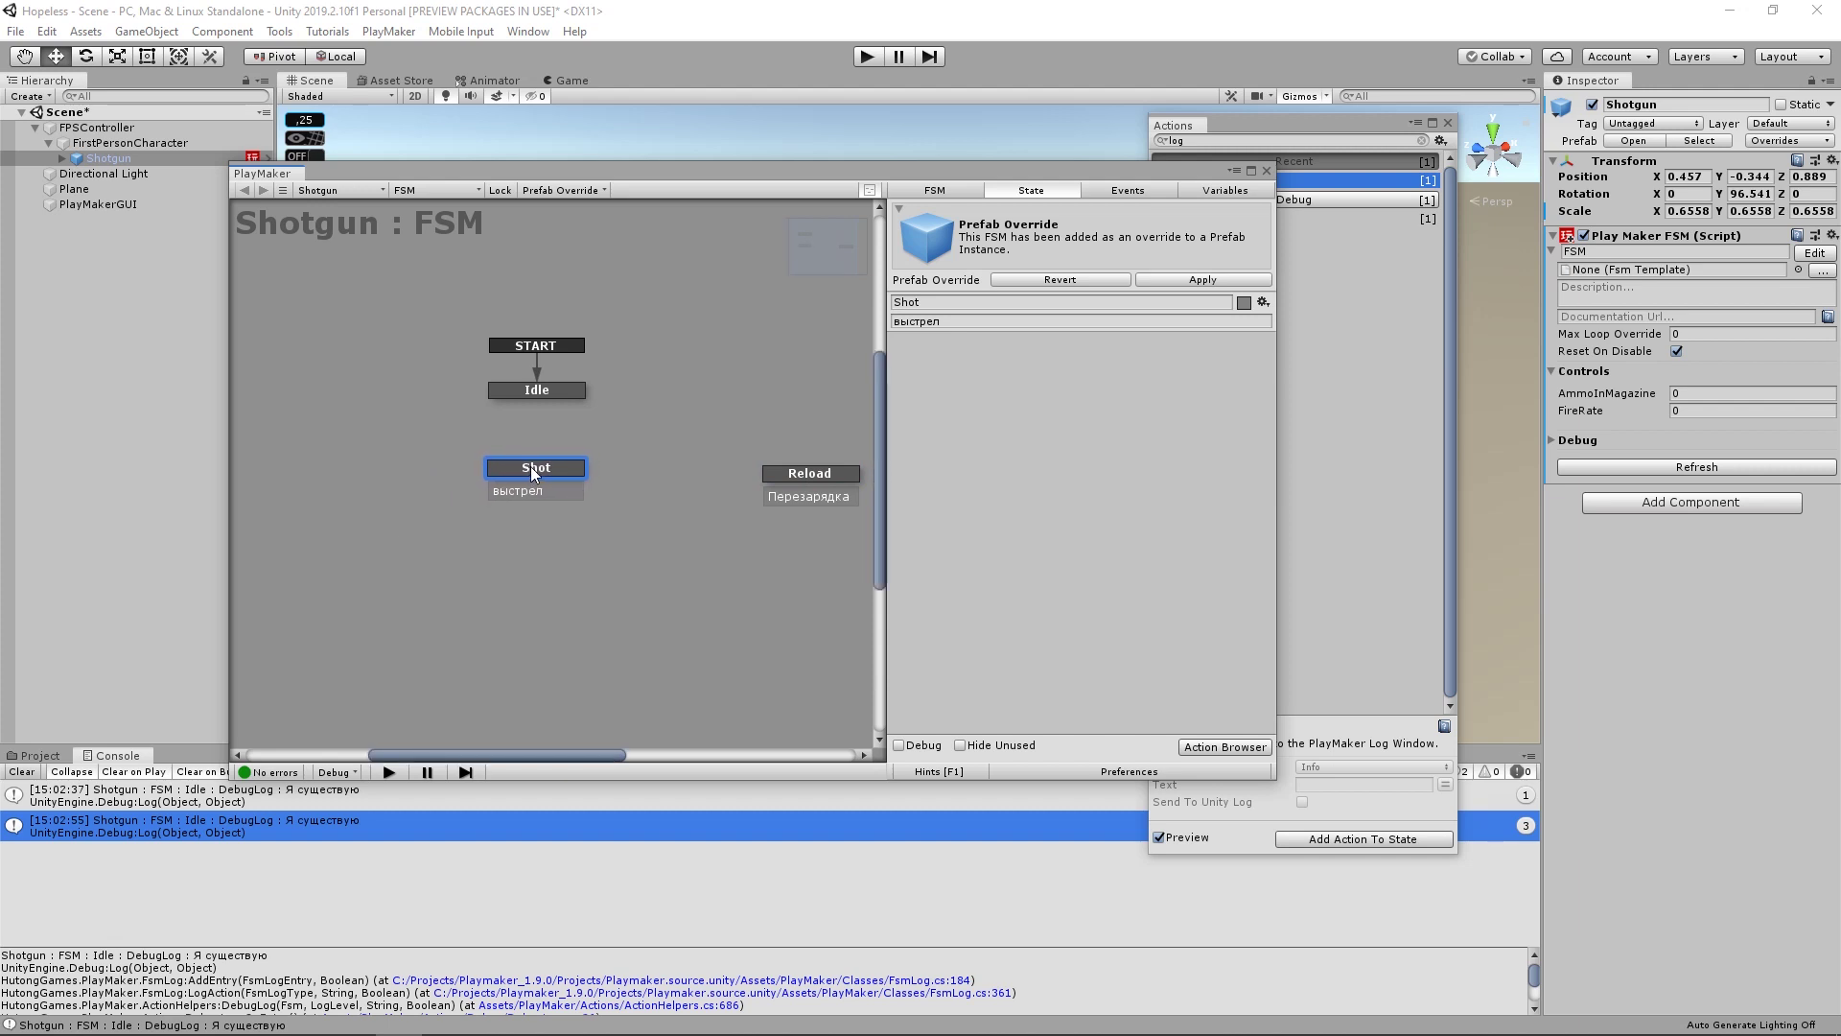
- Add a Warning-level Debug Log 'Пфф Пфа' to Shot, also sent to the Unity log
click(1346, 387)
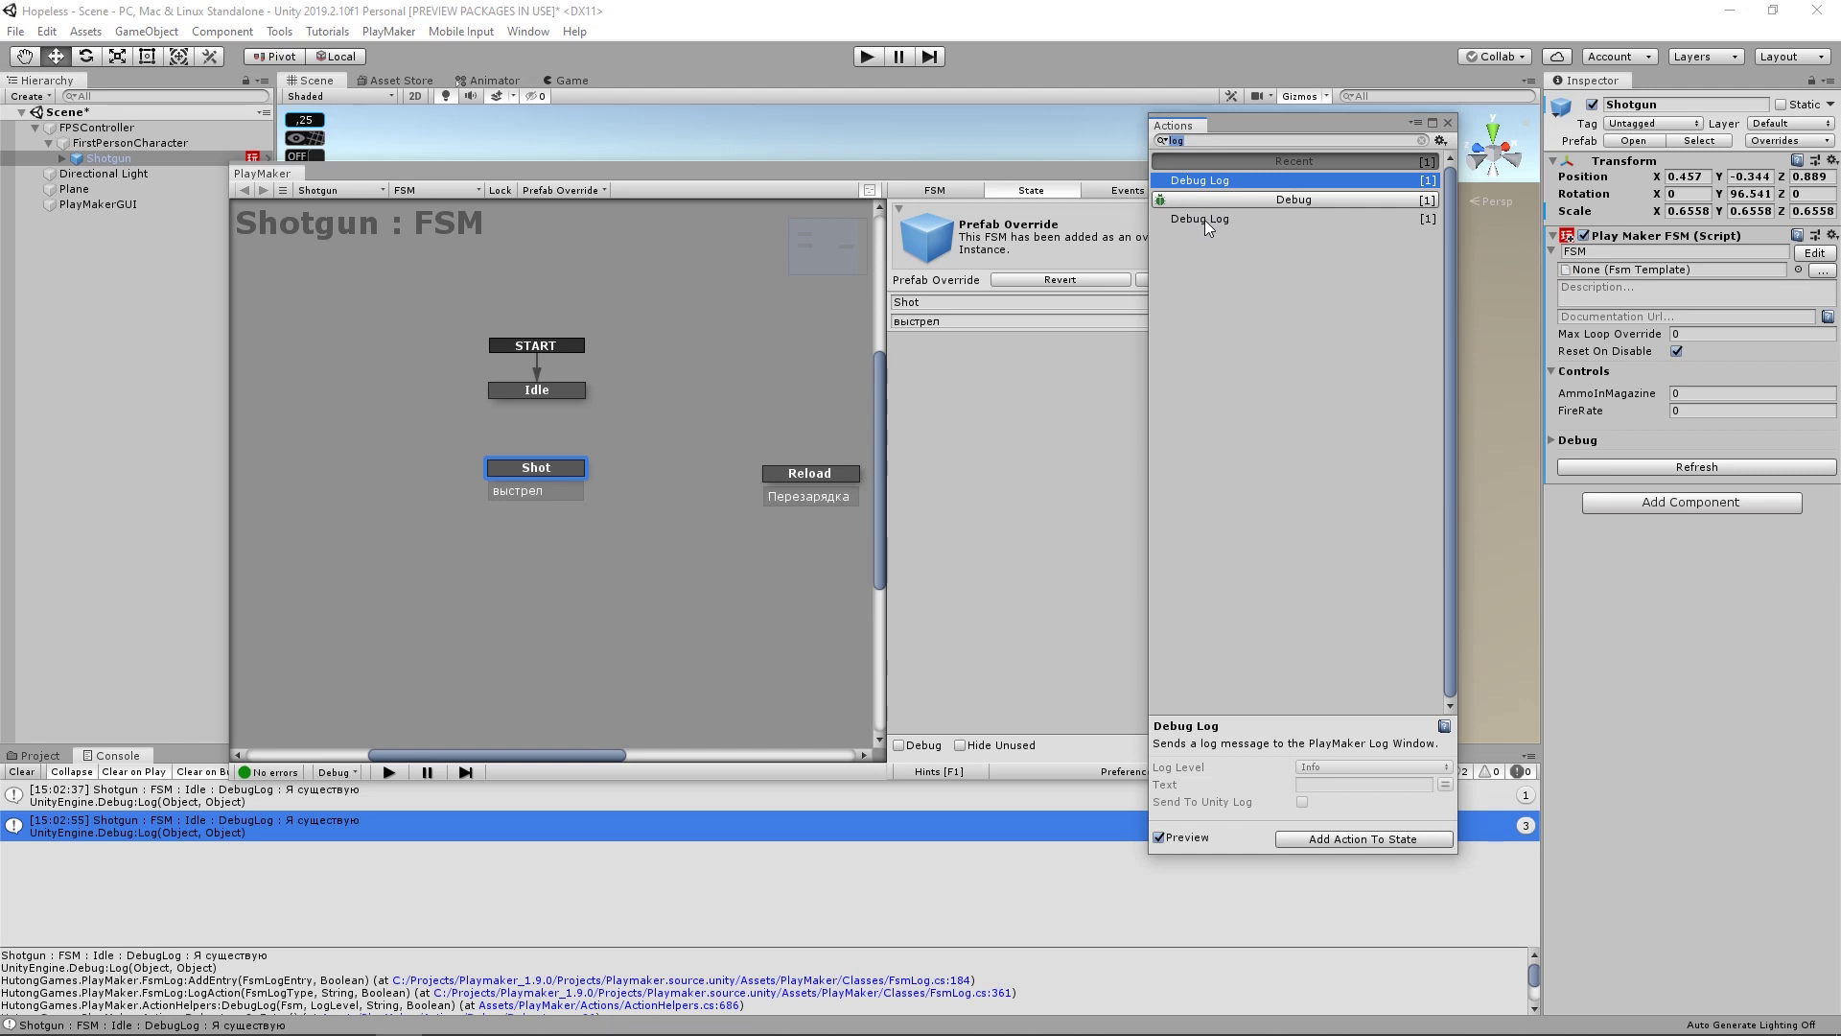
drag(1206, 227, 970, 402)
click(1075, 360)
click(1083, 401)
click(1047, 379)
text(Пфф)
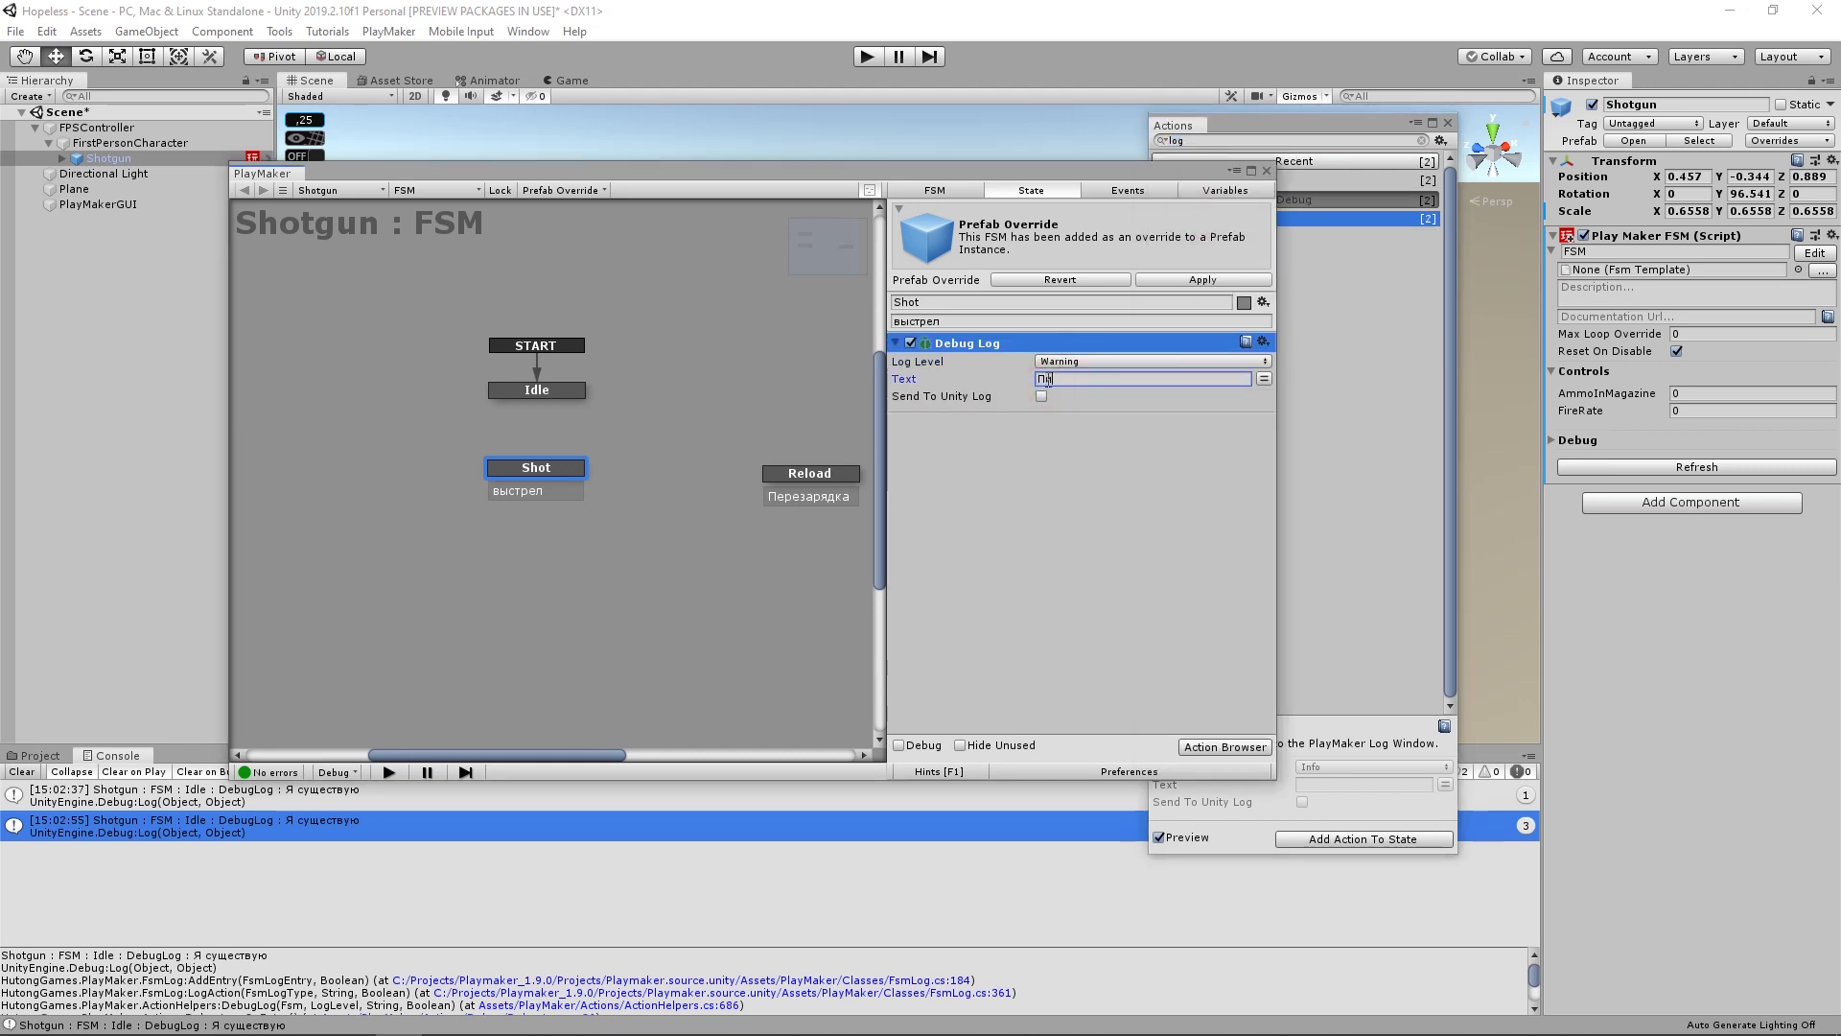
text( Пфа)
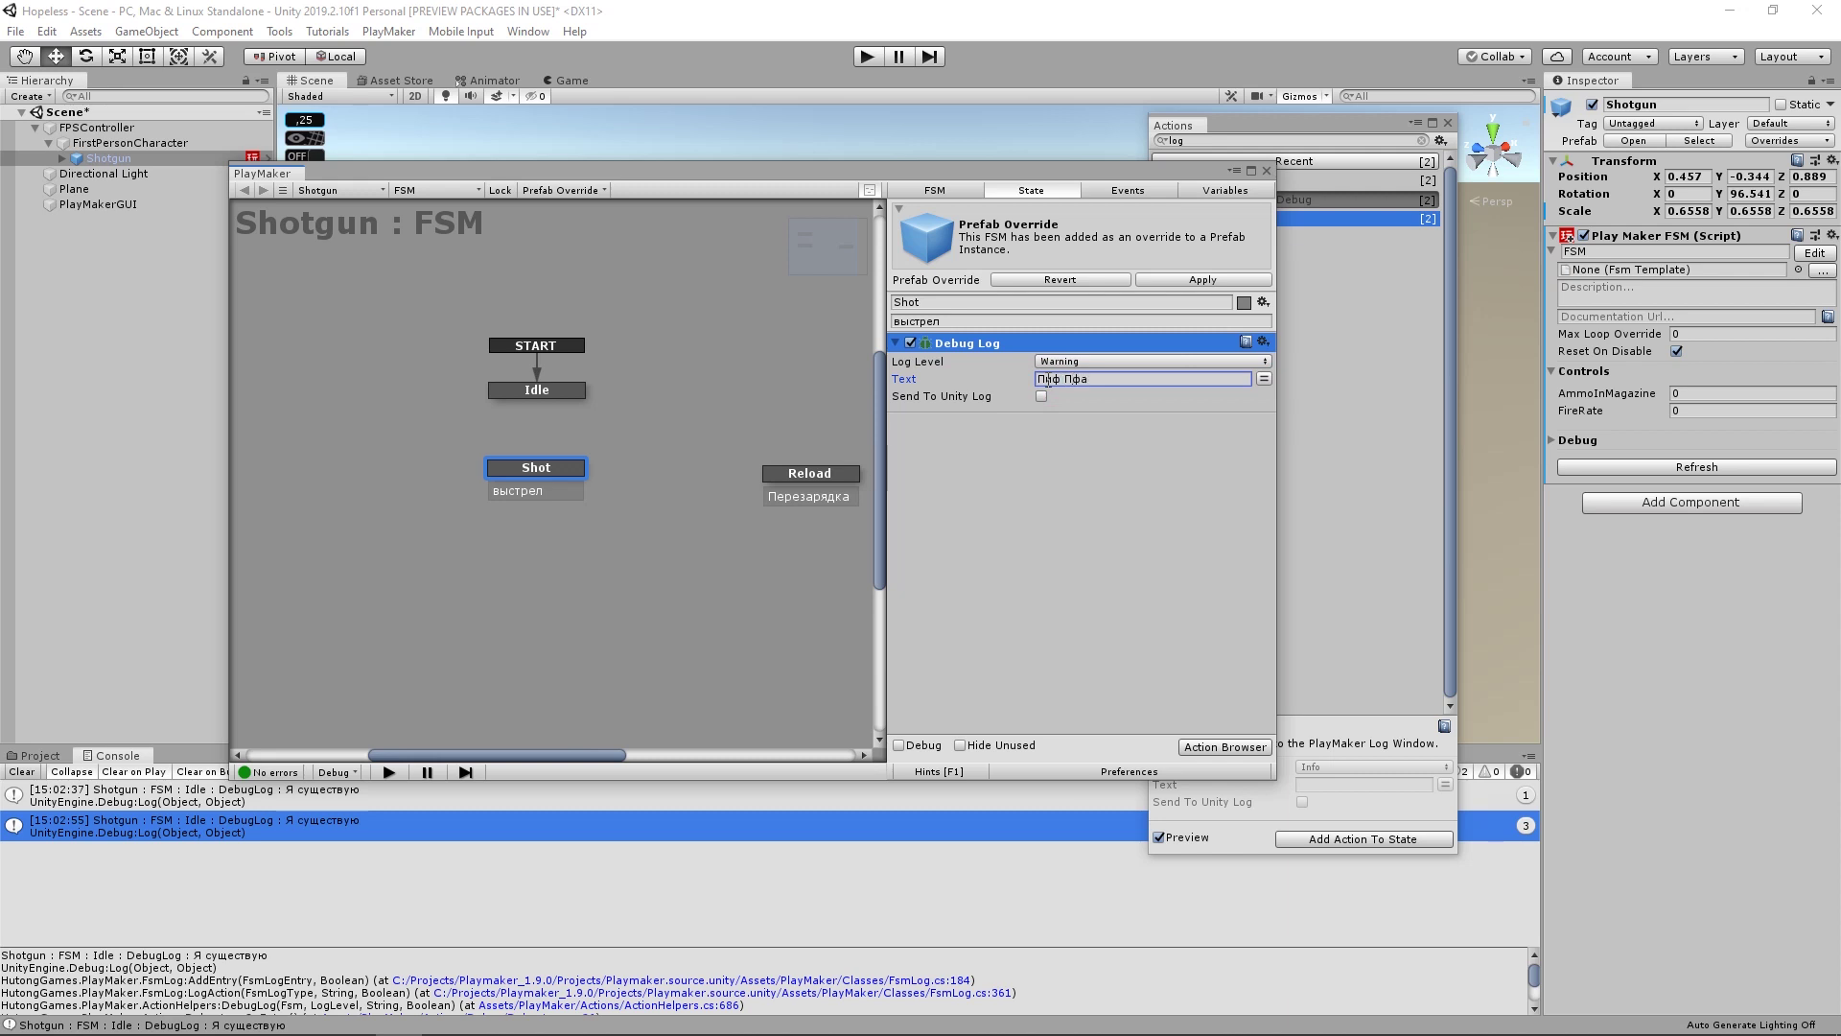
click(1040, 396)
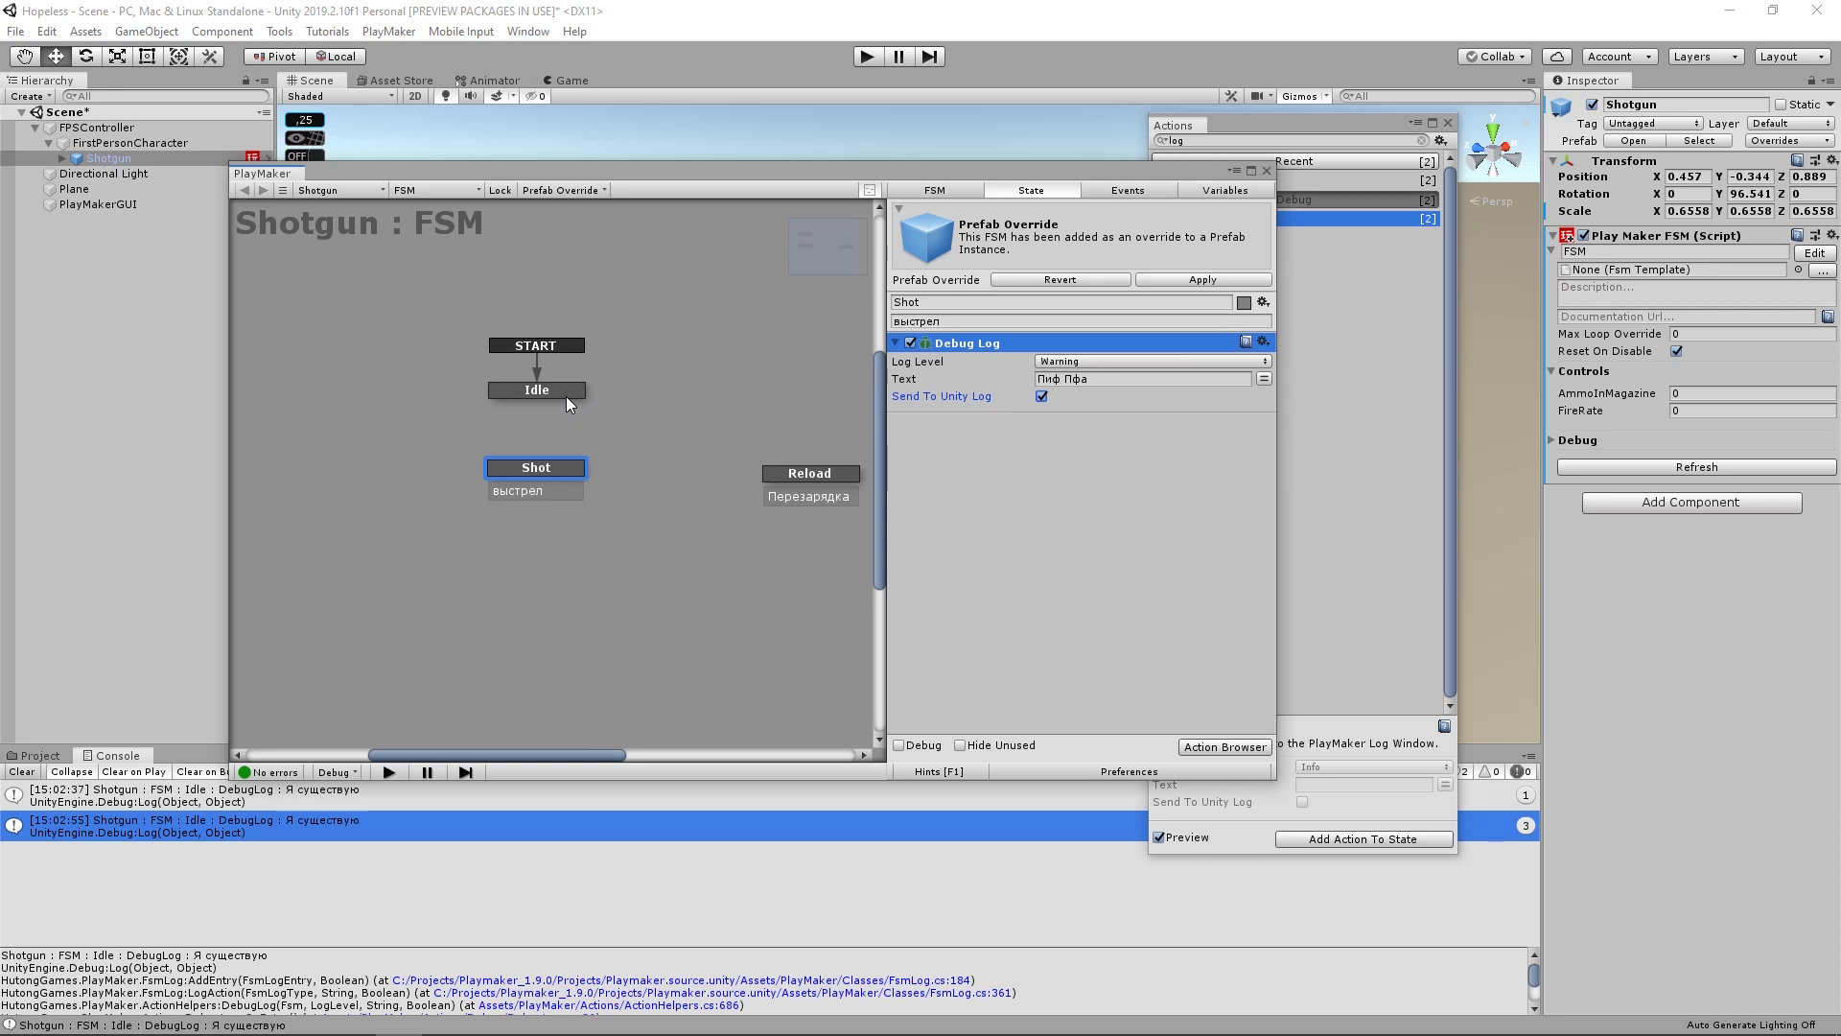
- Rearrange the Idle, Shot and Reload nodes and select Idle
drag(816, 472, 666, 548)
drag(370, 337, 762, 608)
click(763, 608)
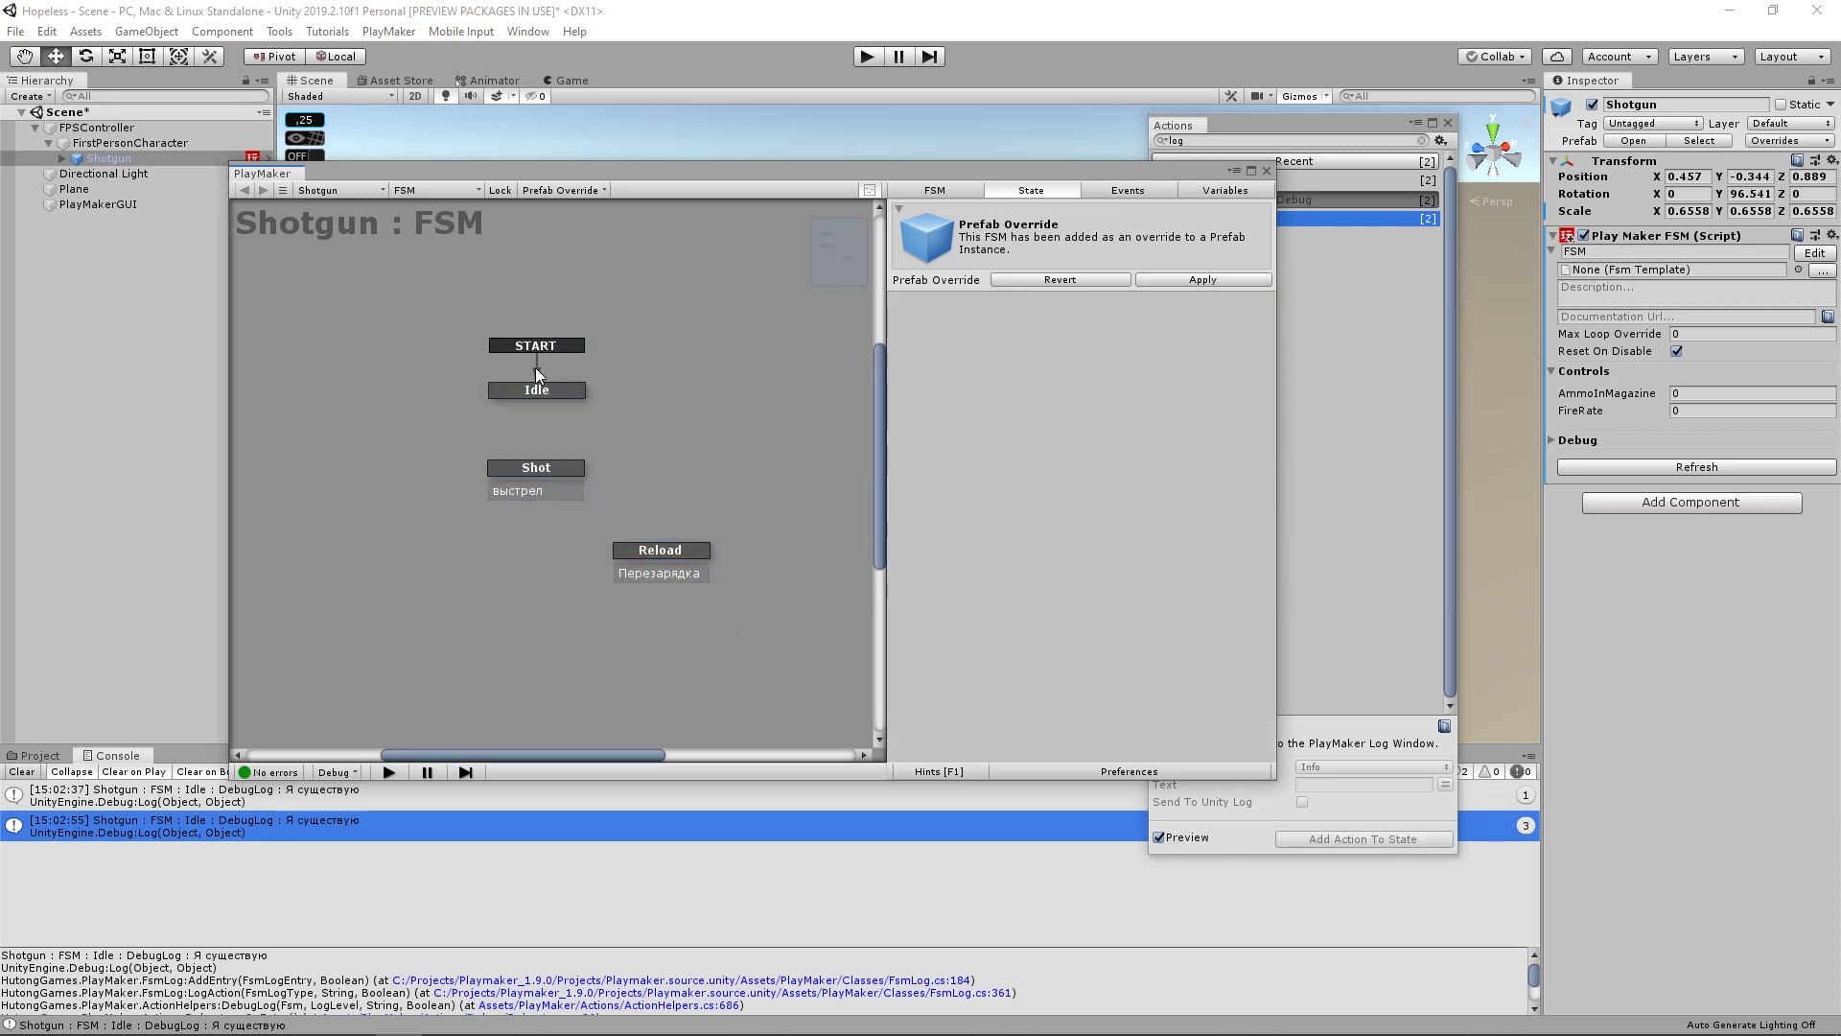
drag(658, 548, 784, 471)
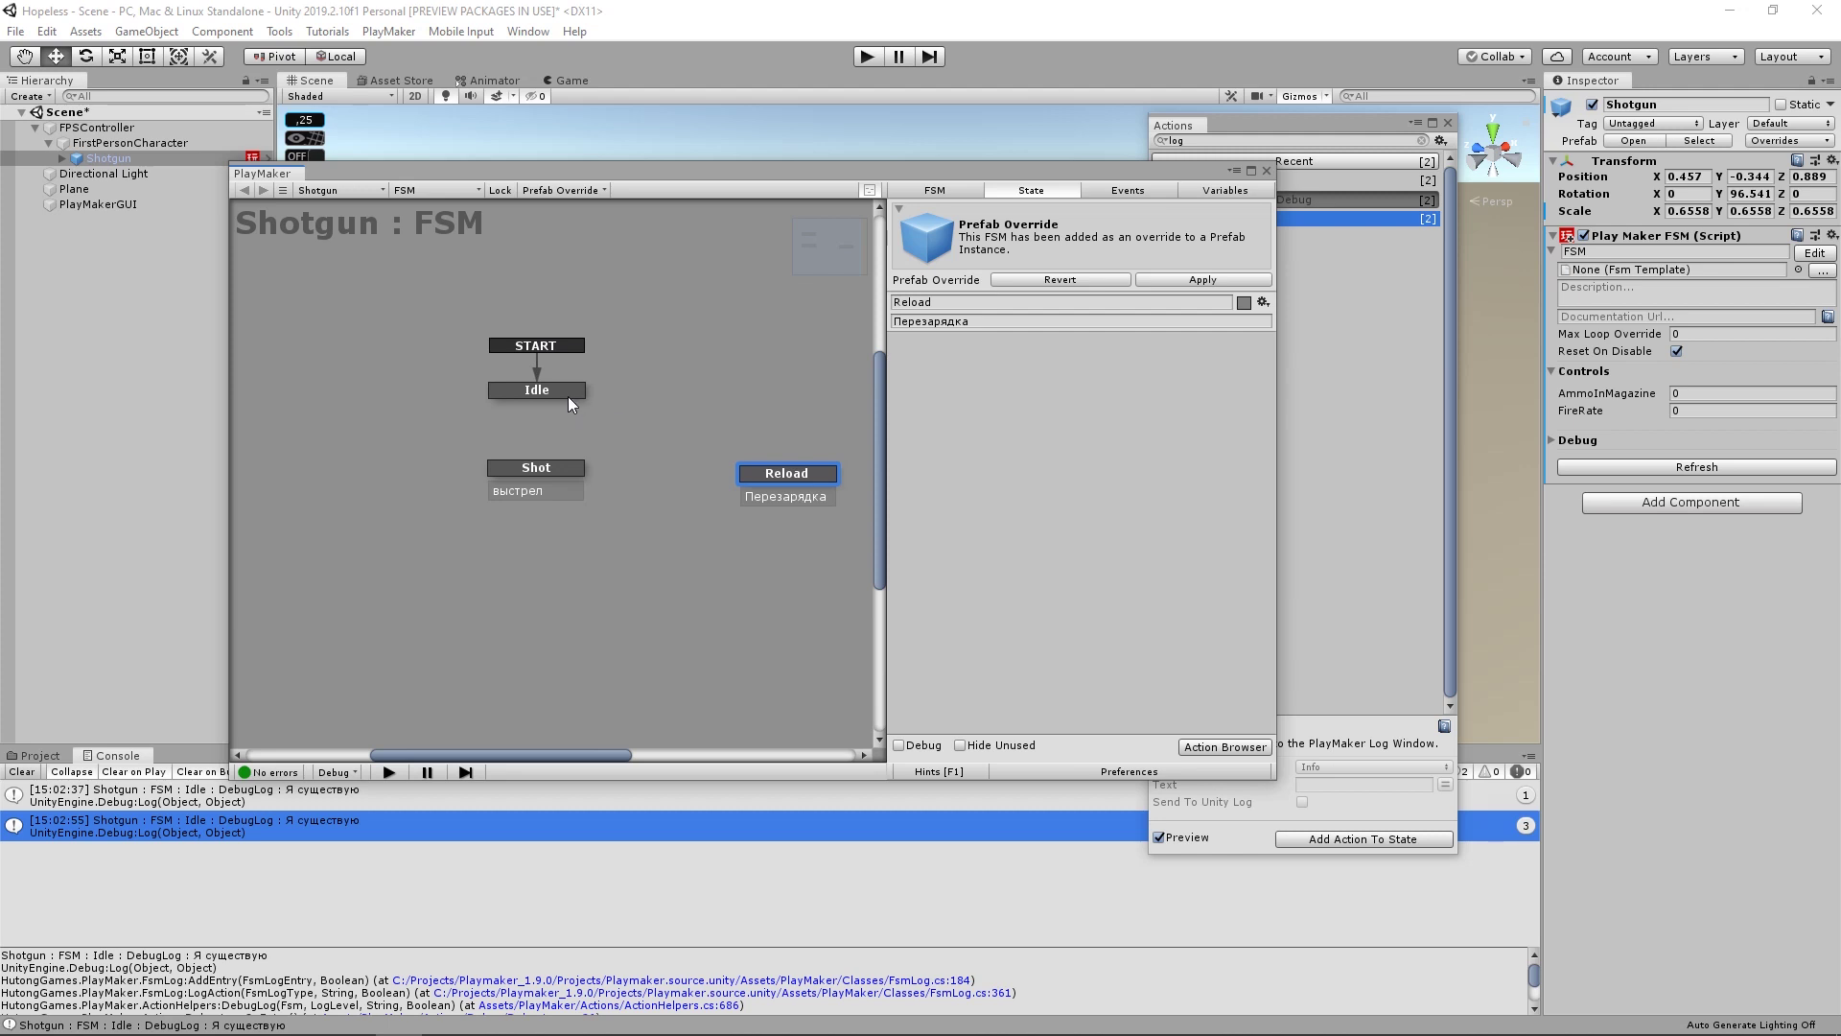
mouse_move(474, 314)
mouse_down()
mouse_move(623, 372)
mouse_move(605, 367)
mouse_up()
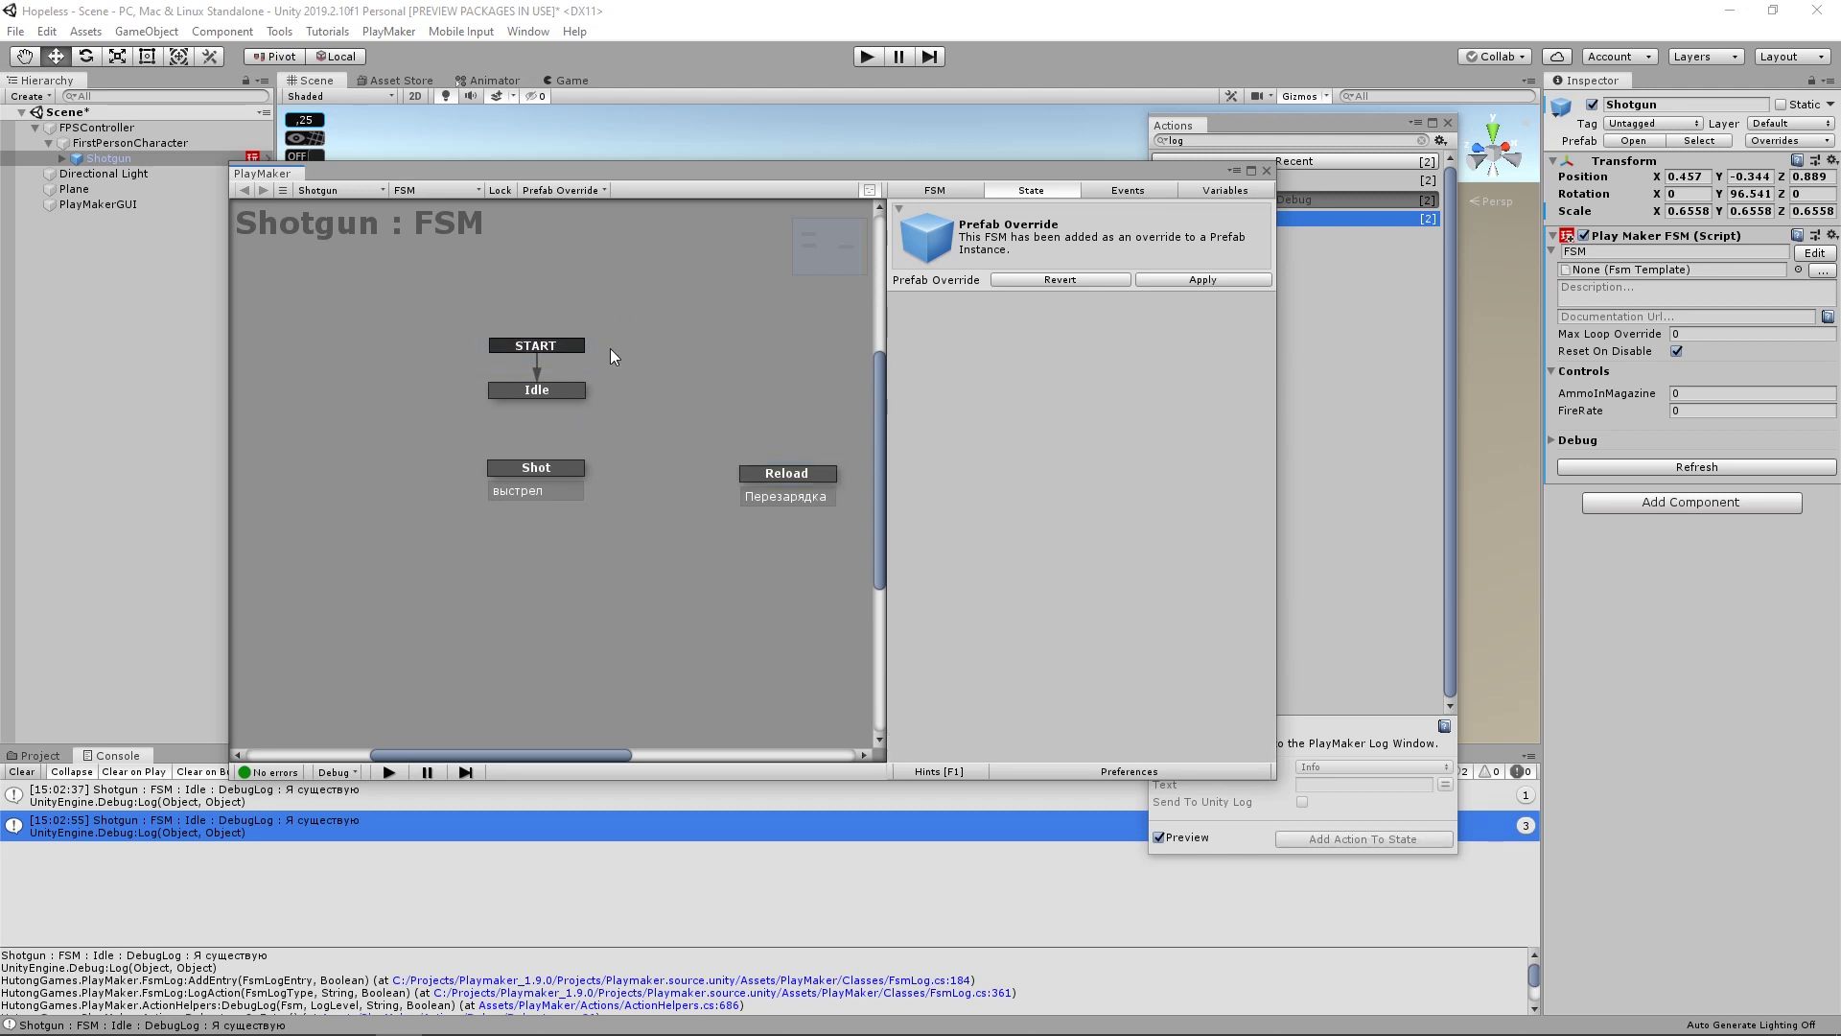
click(606, 319)
right_click(613, 424)
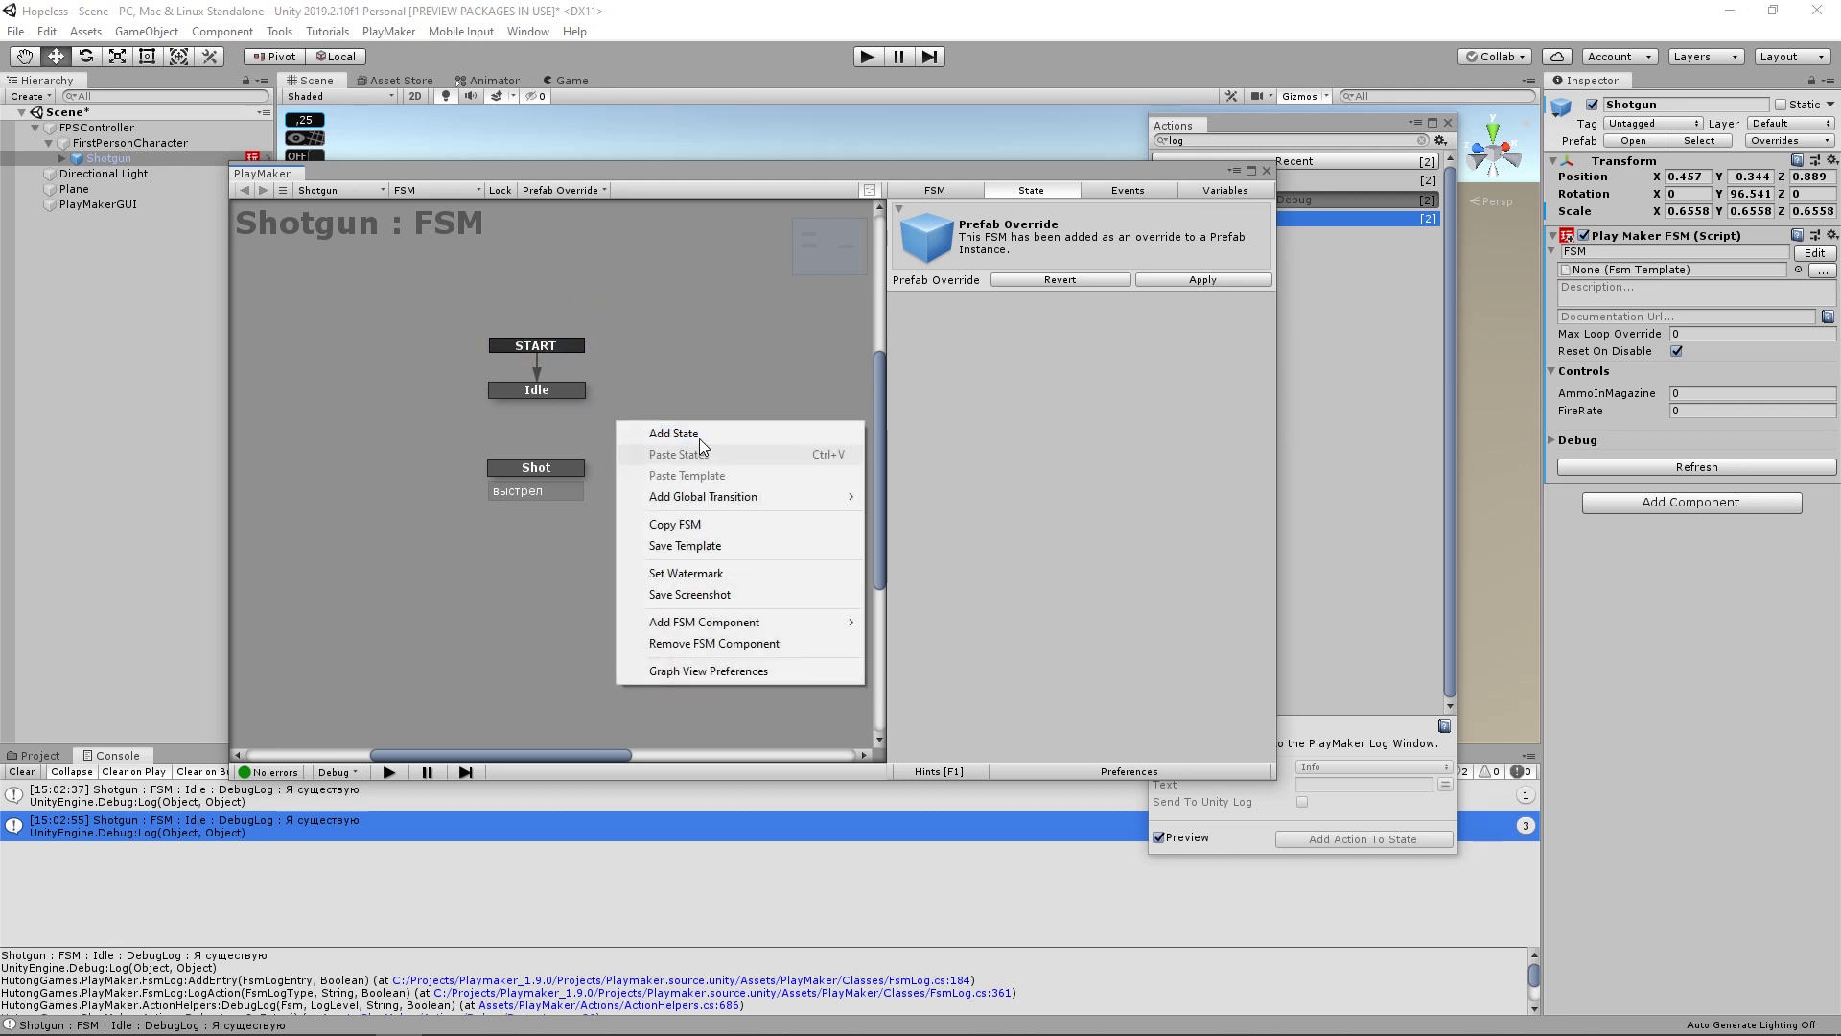
key(Escape)
click(560, 390)
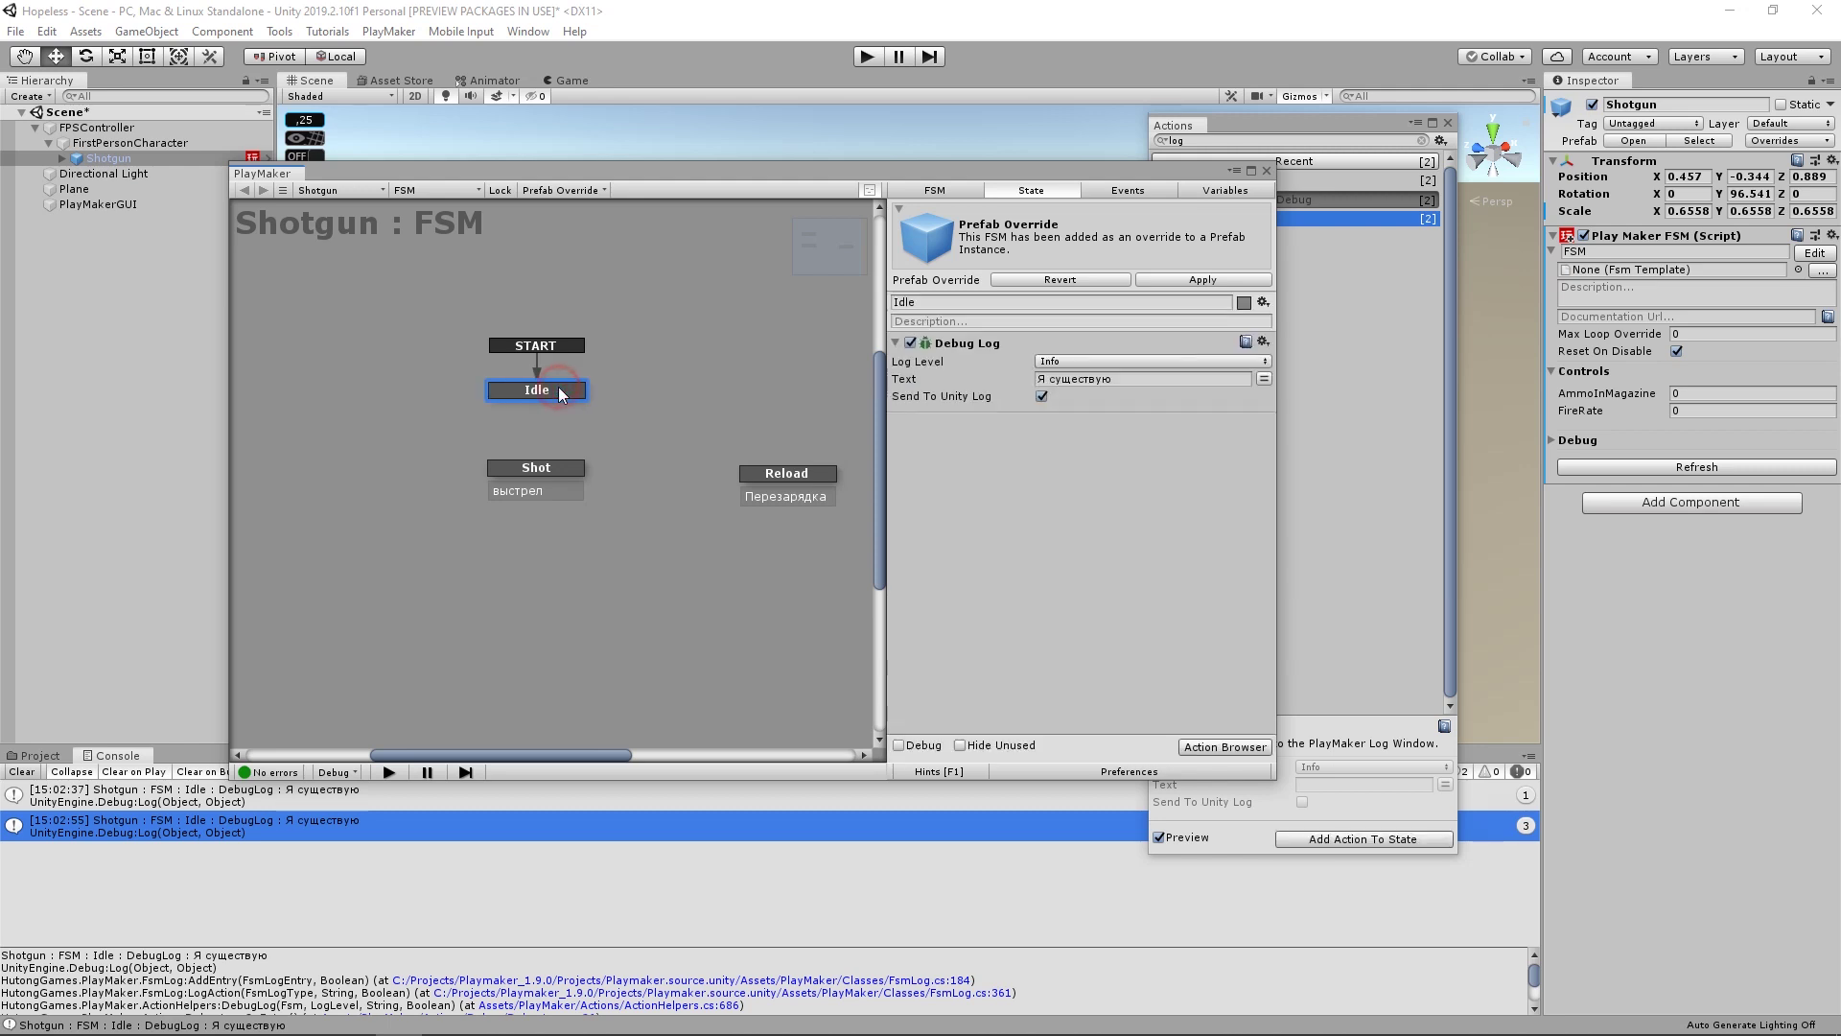
- Add a Get Mouse Button Down action to Idle using the Left button
click(1323, 617)
drag(1245, 127, 1344, 142)
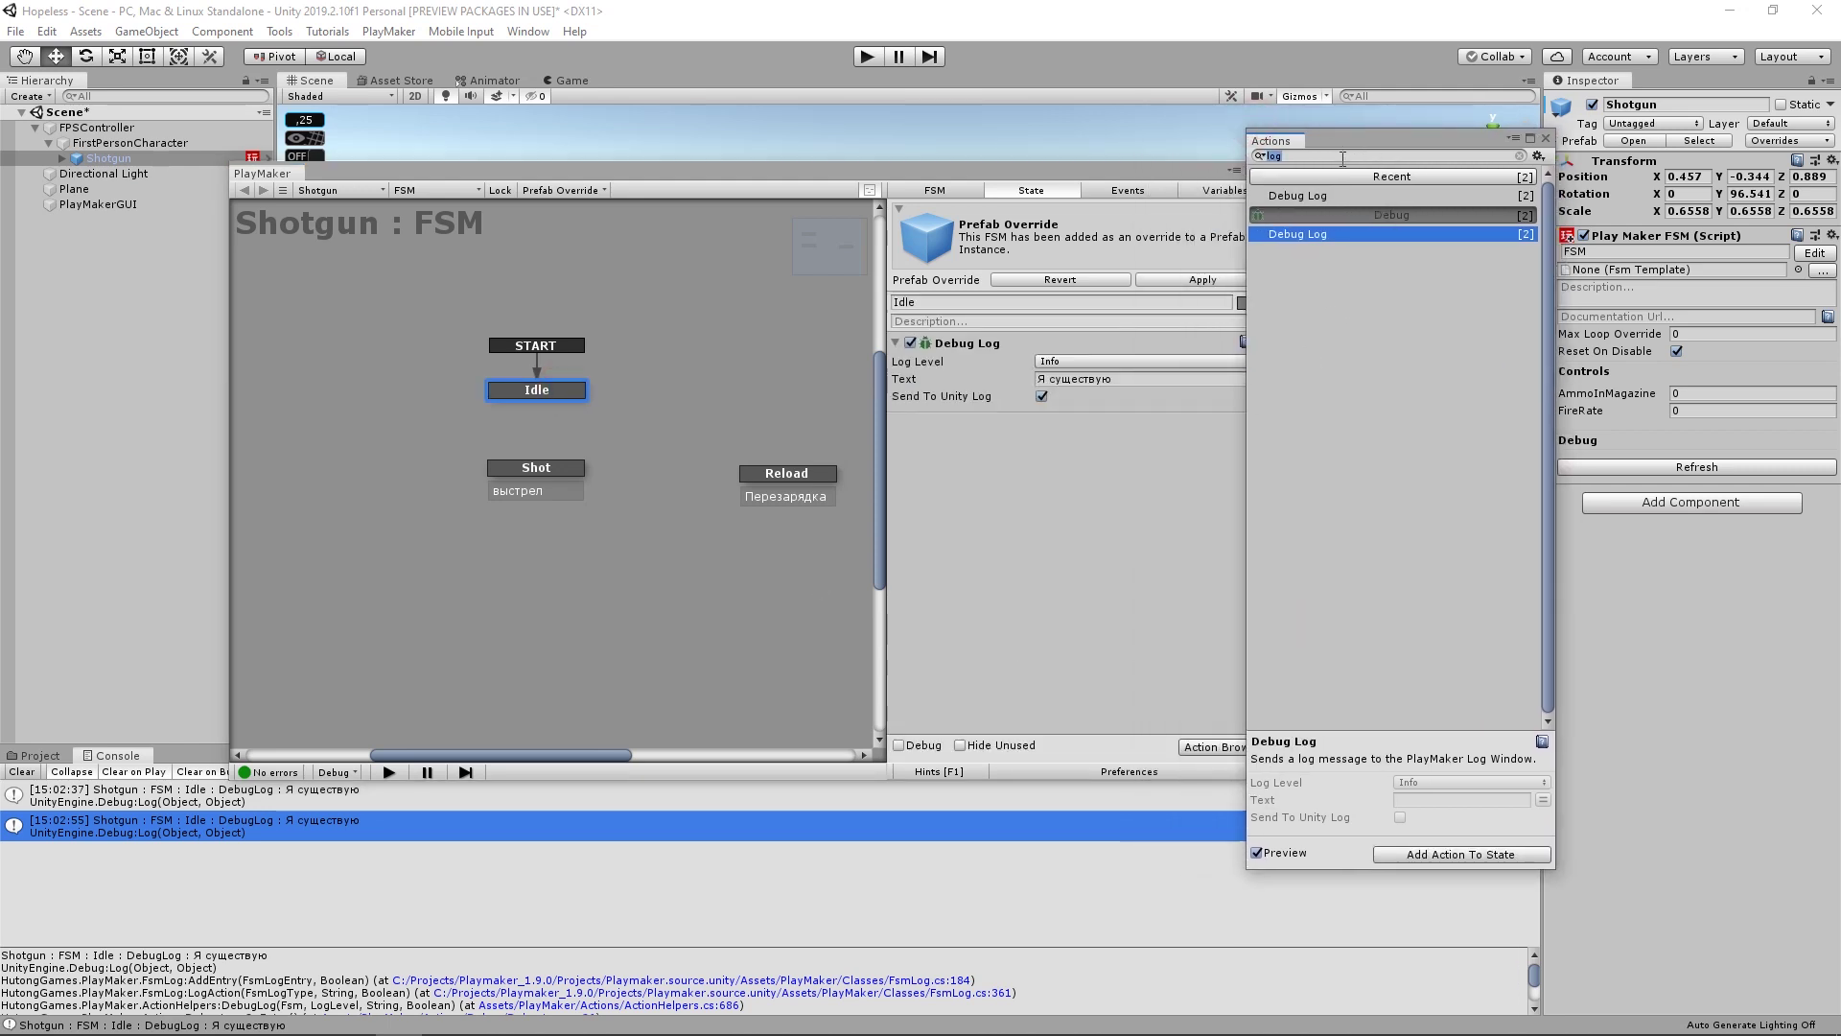
text(get)
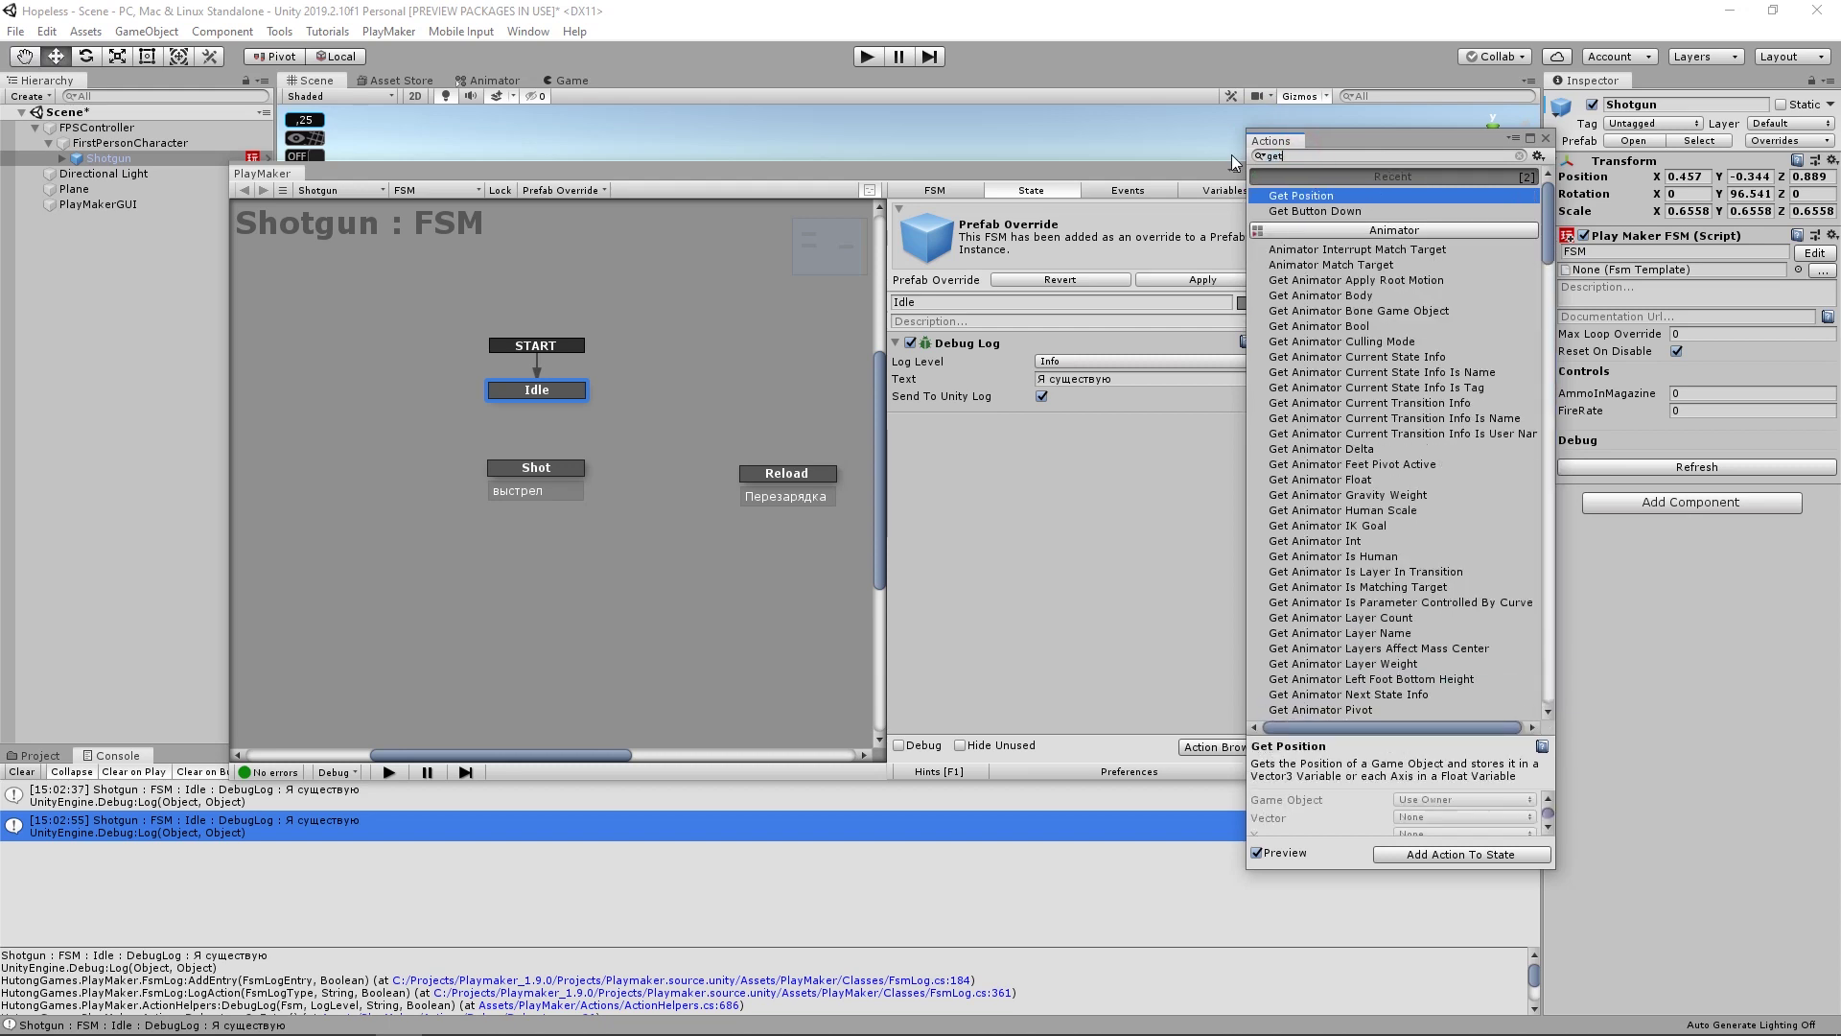
text( butt)
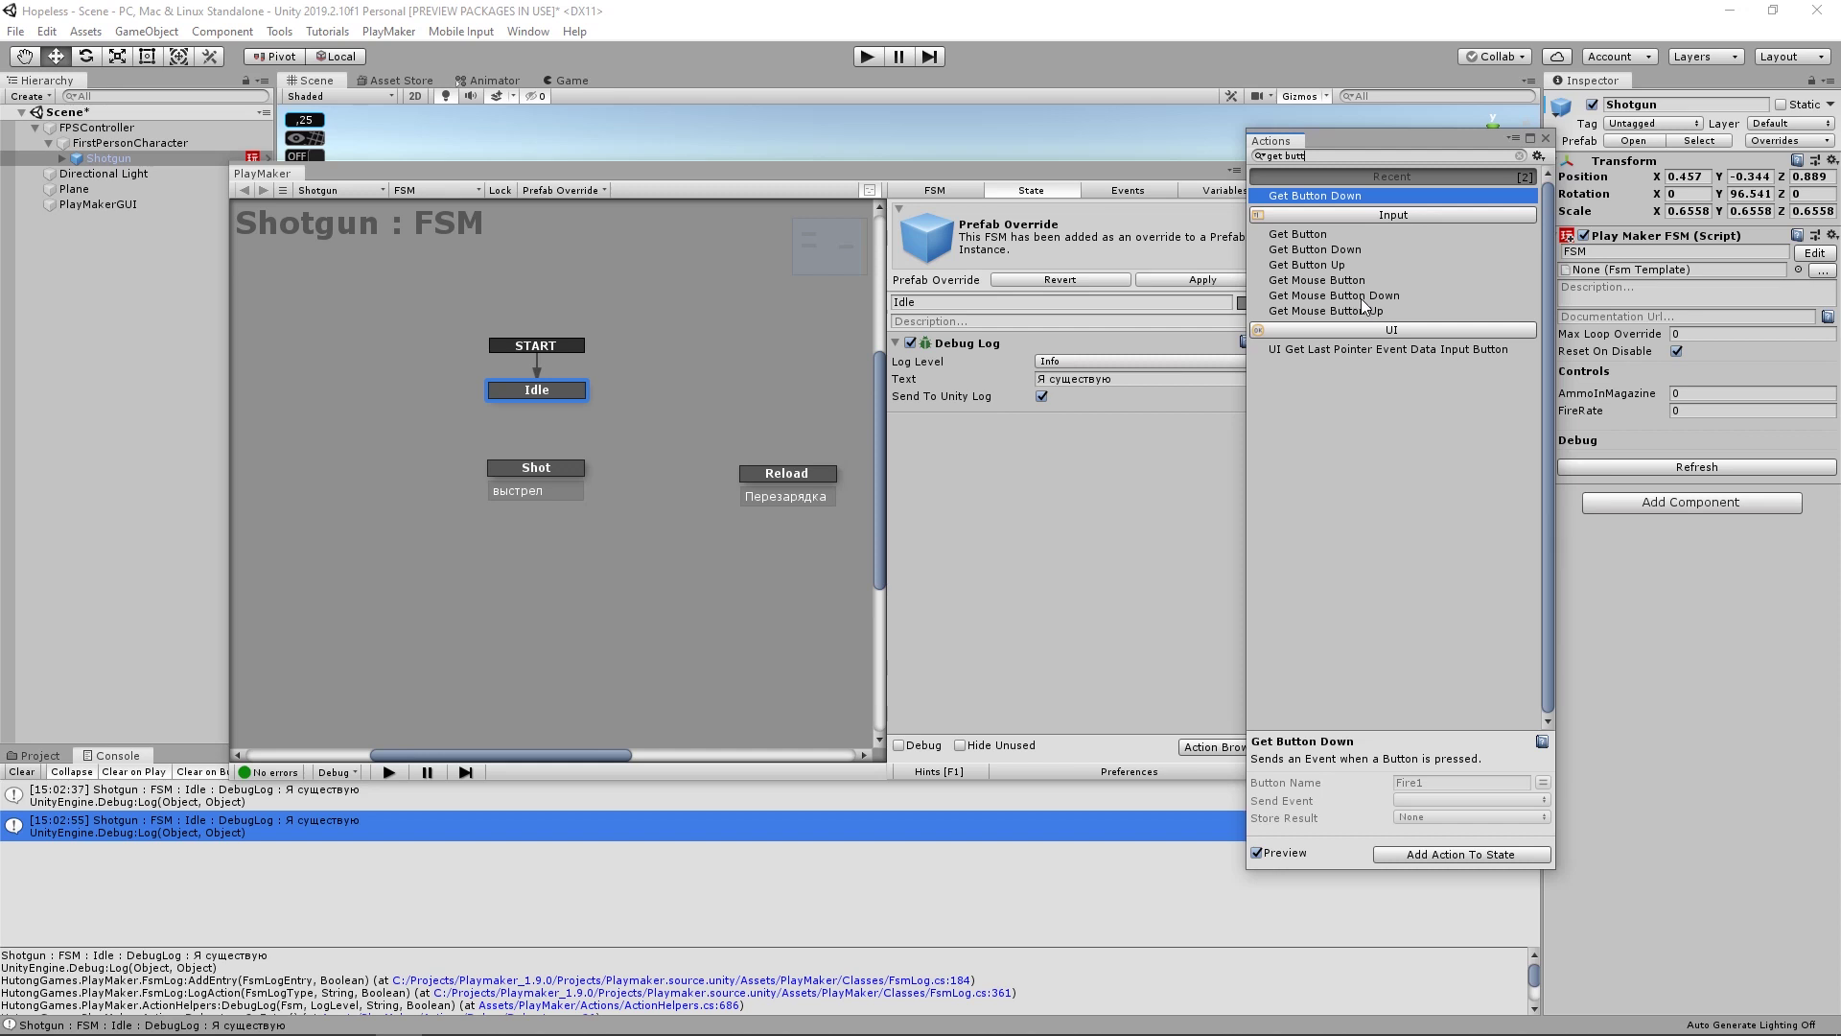
drag(1393, 297, 1062, 399)
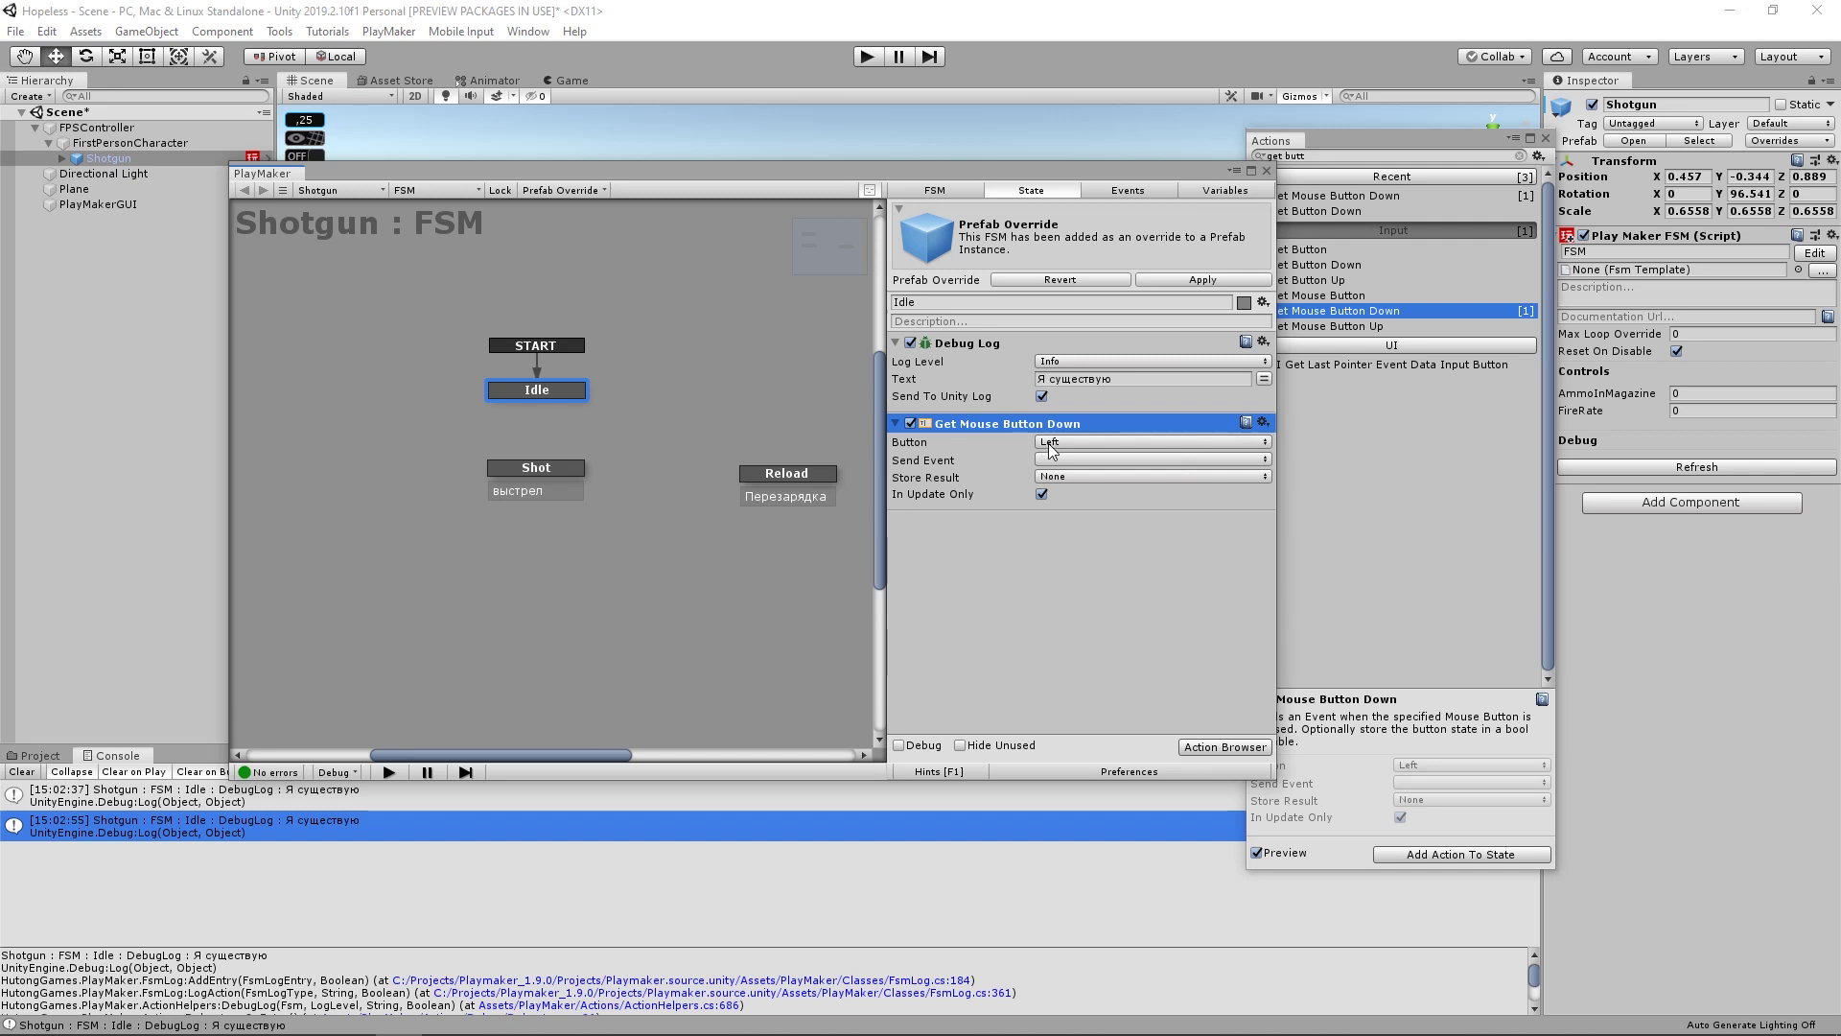
click(1055, 443)
click(1058, 444)
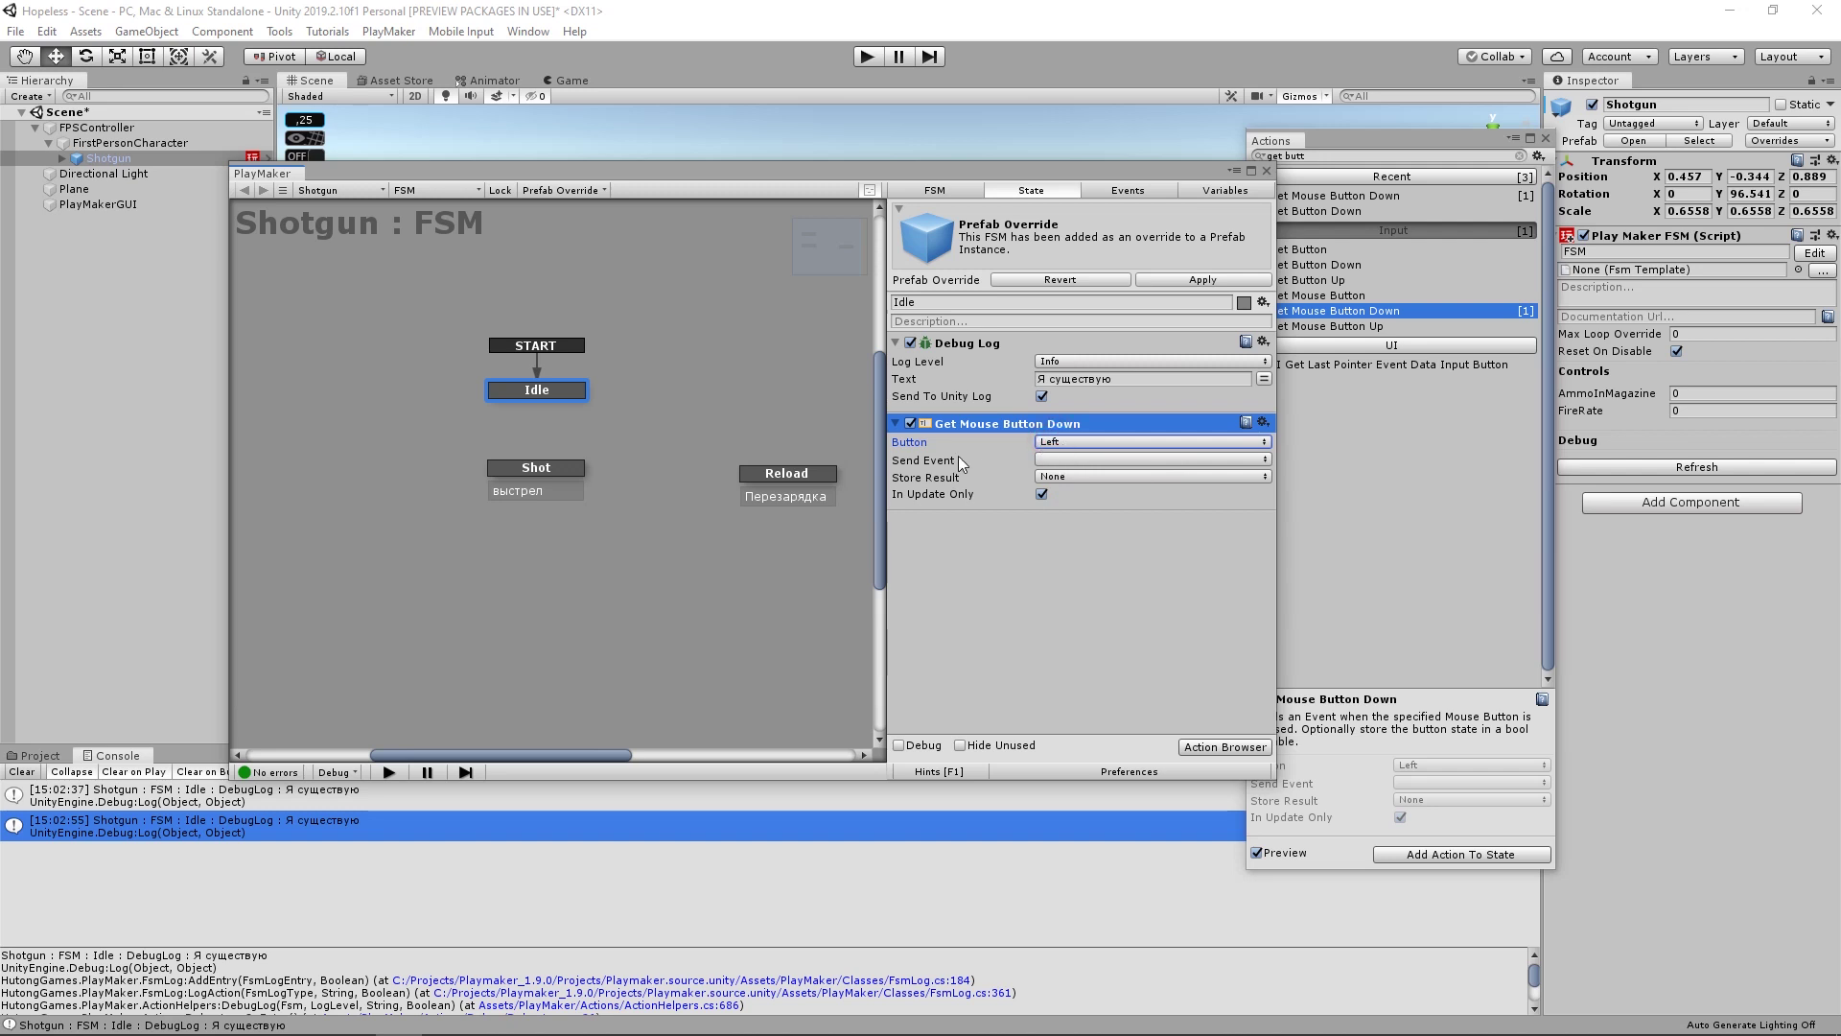
- Make it send a new LMB Pressed event, added as Idle's transition
click(1048, 461)
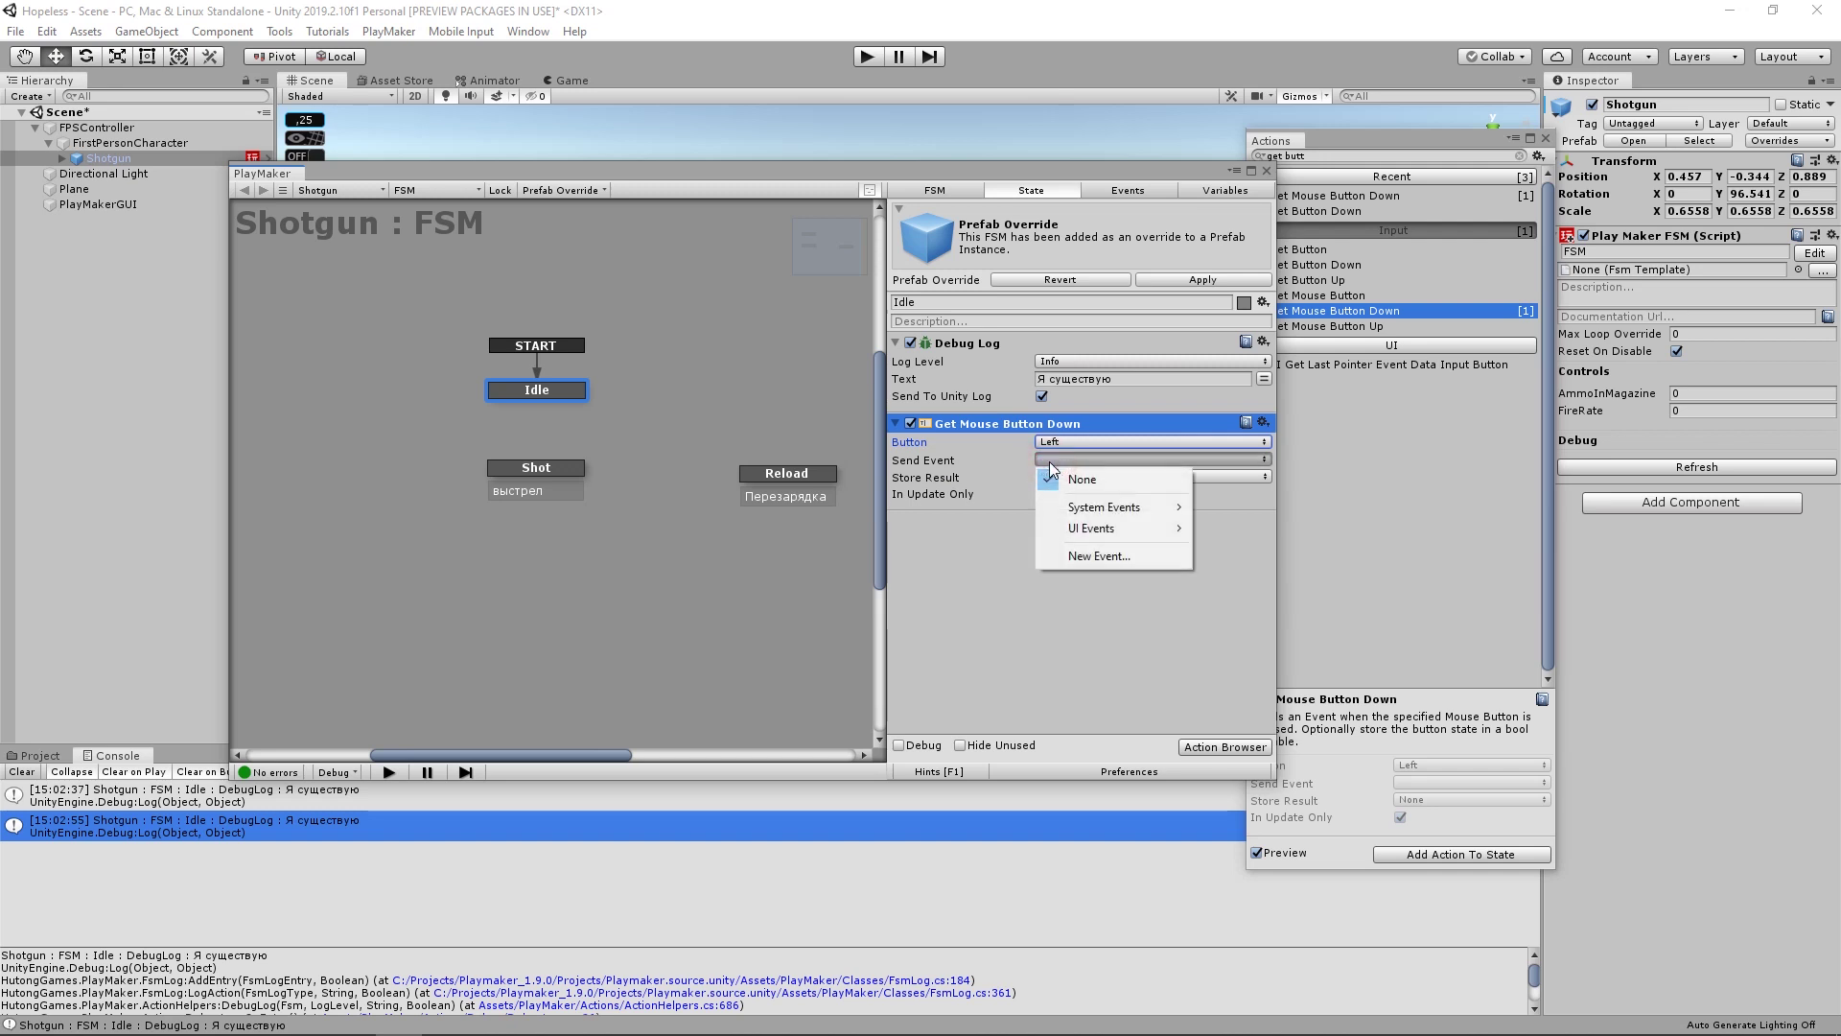
click(1114, 557)
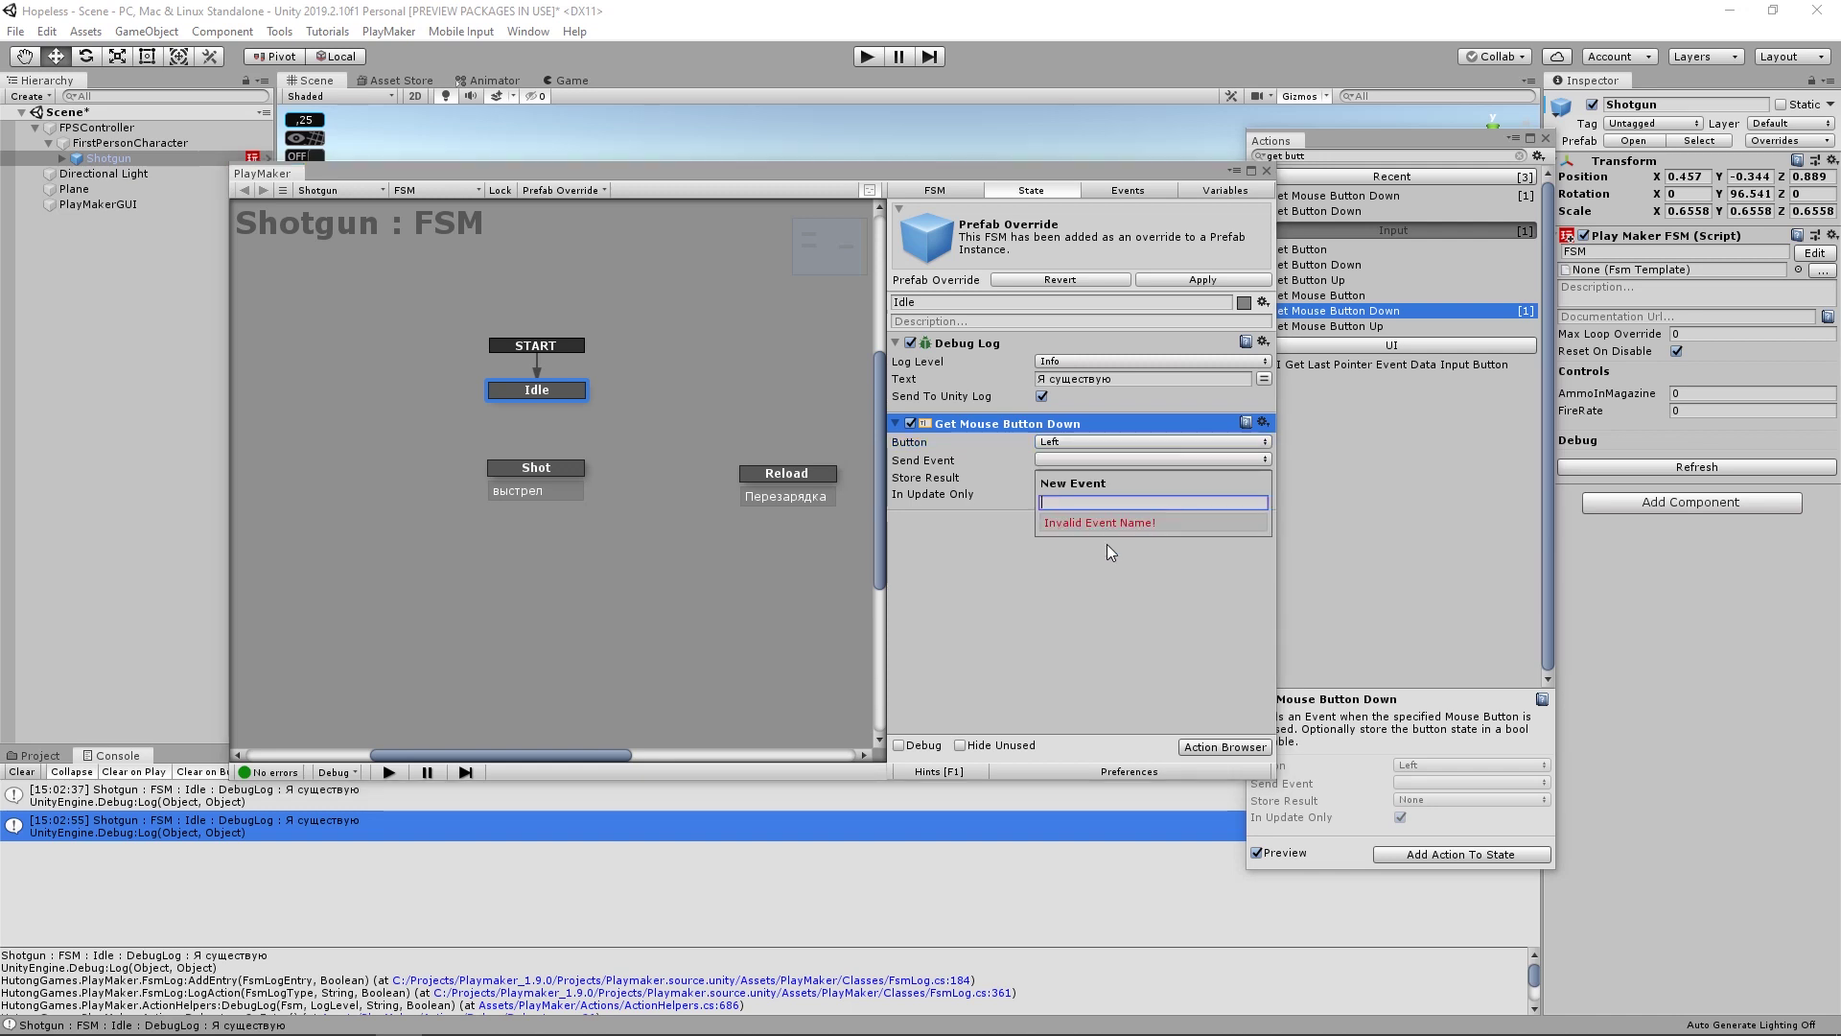
text(LMB Pressed)
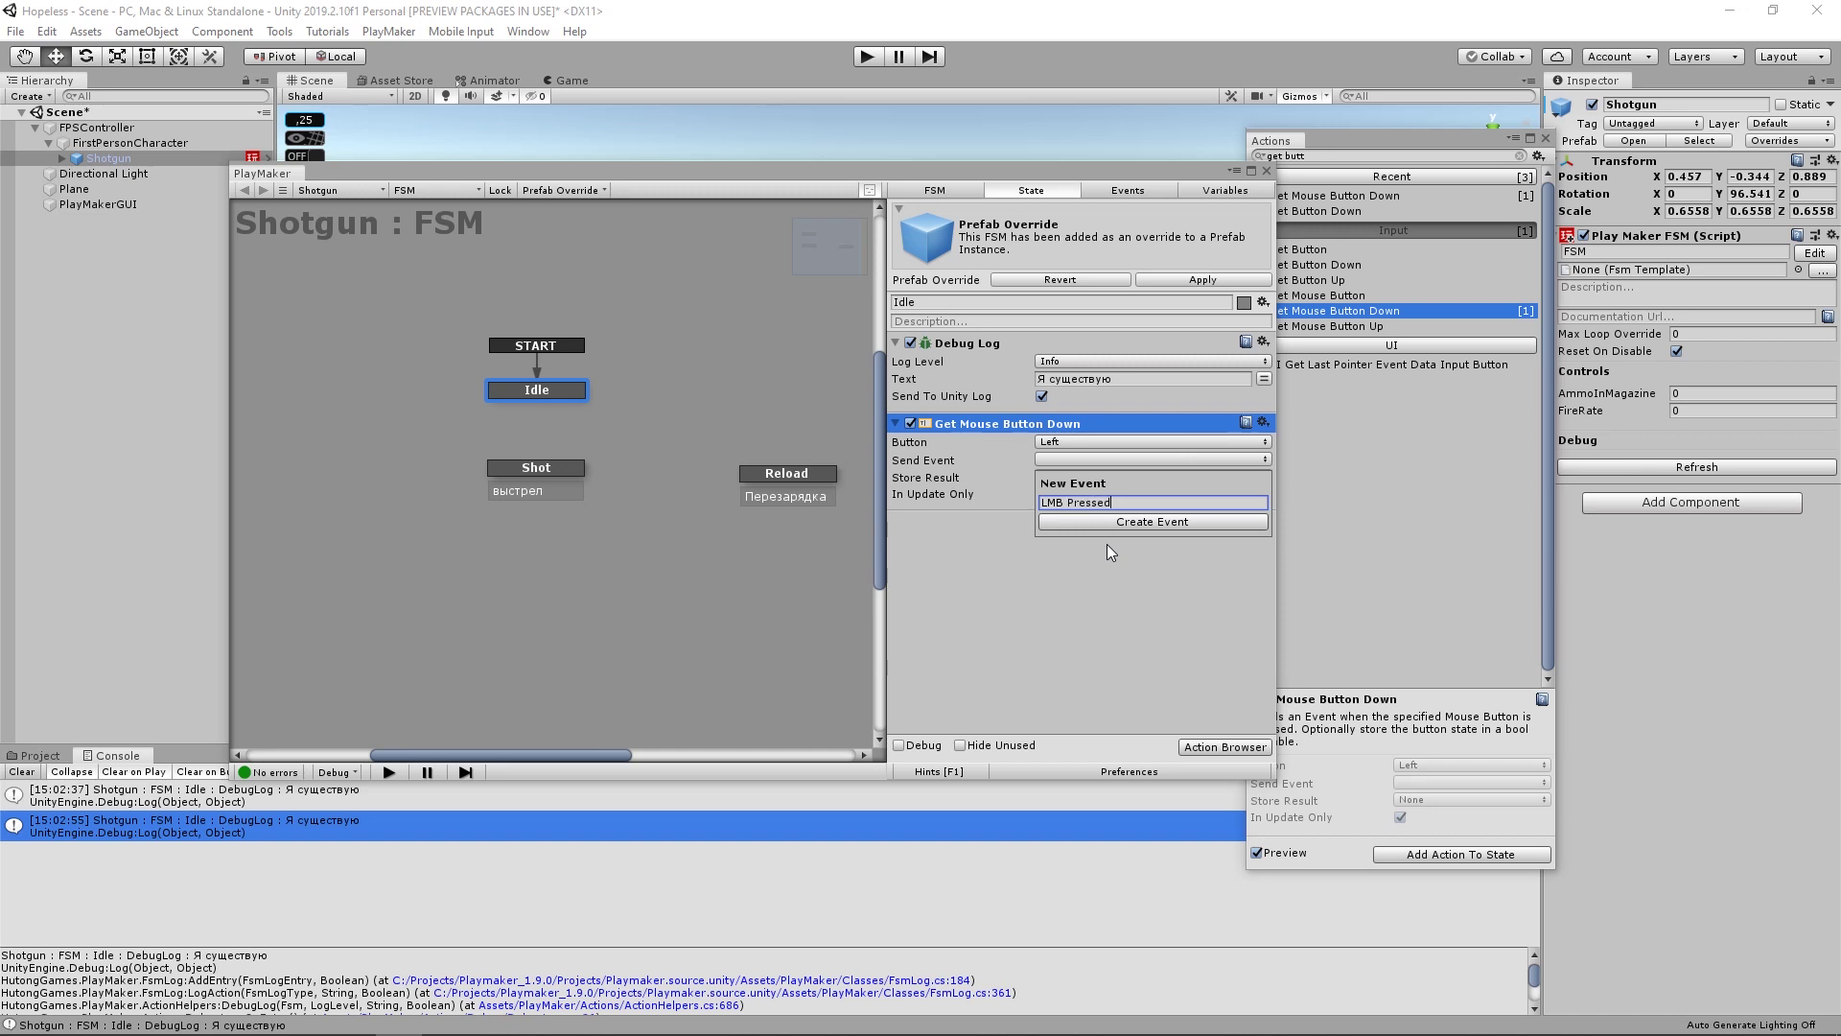
key(Return)
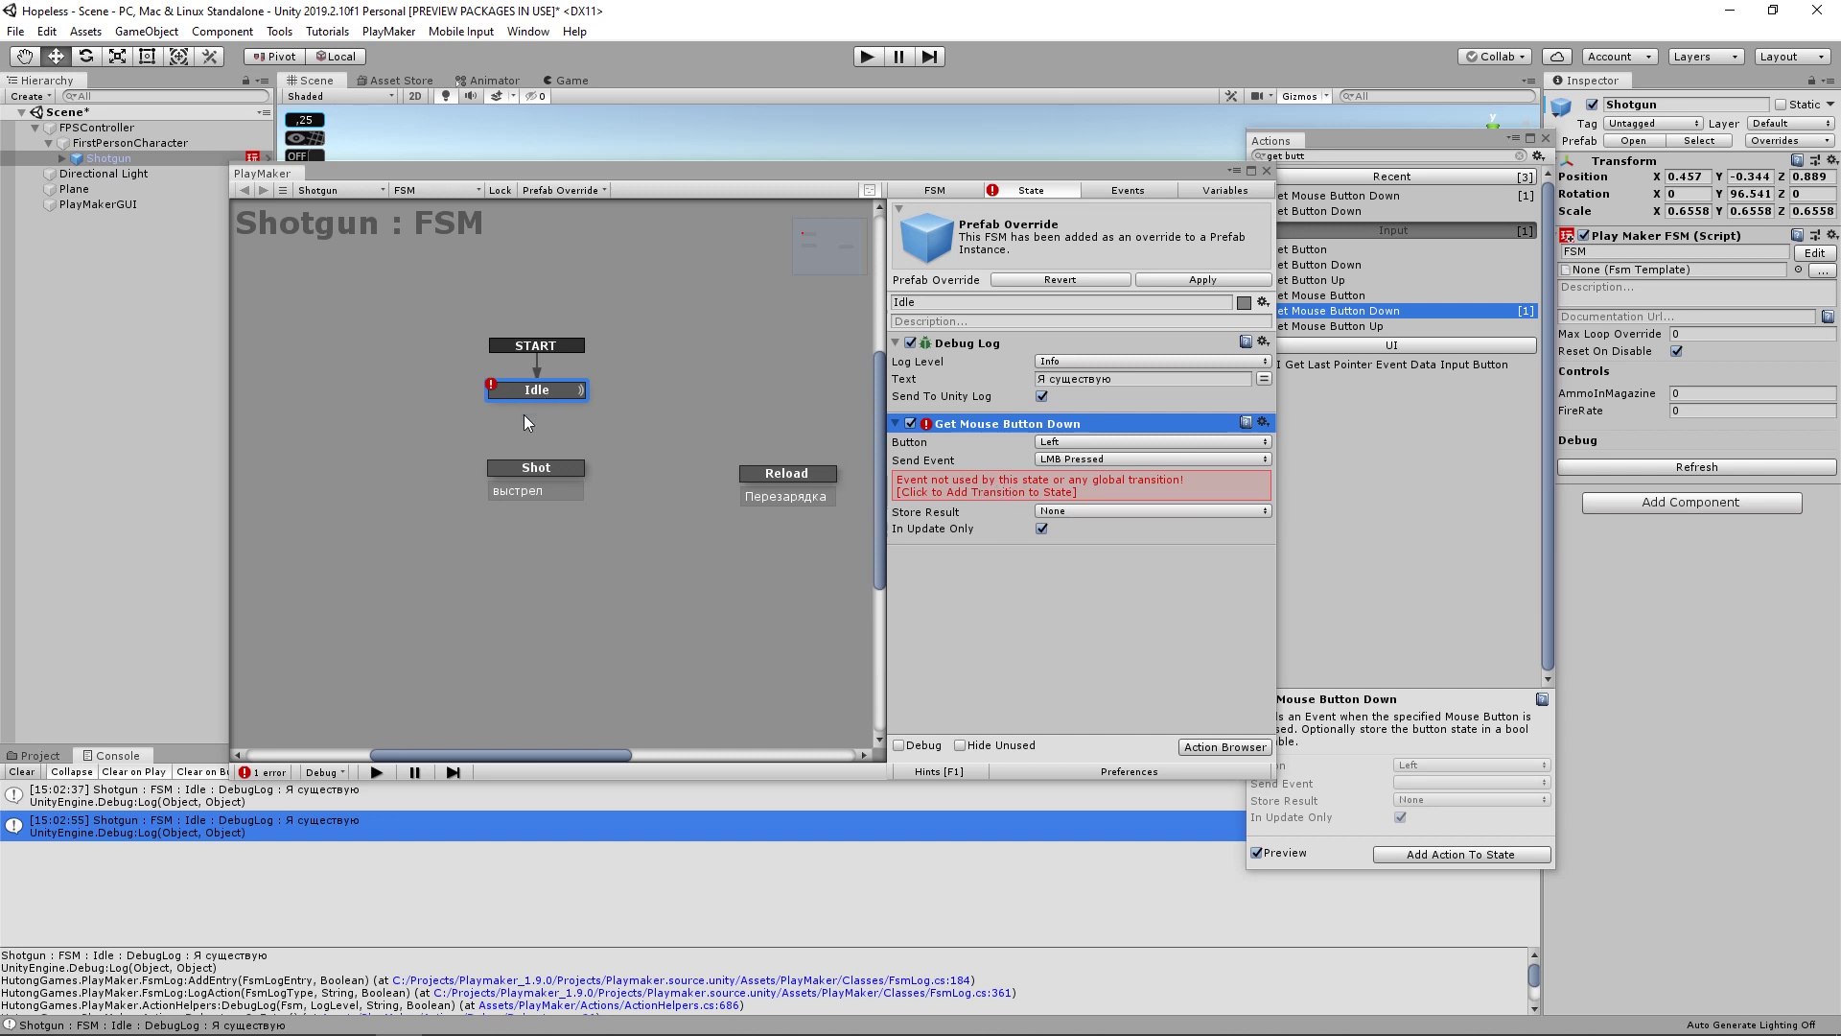
click(997, 484)
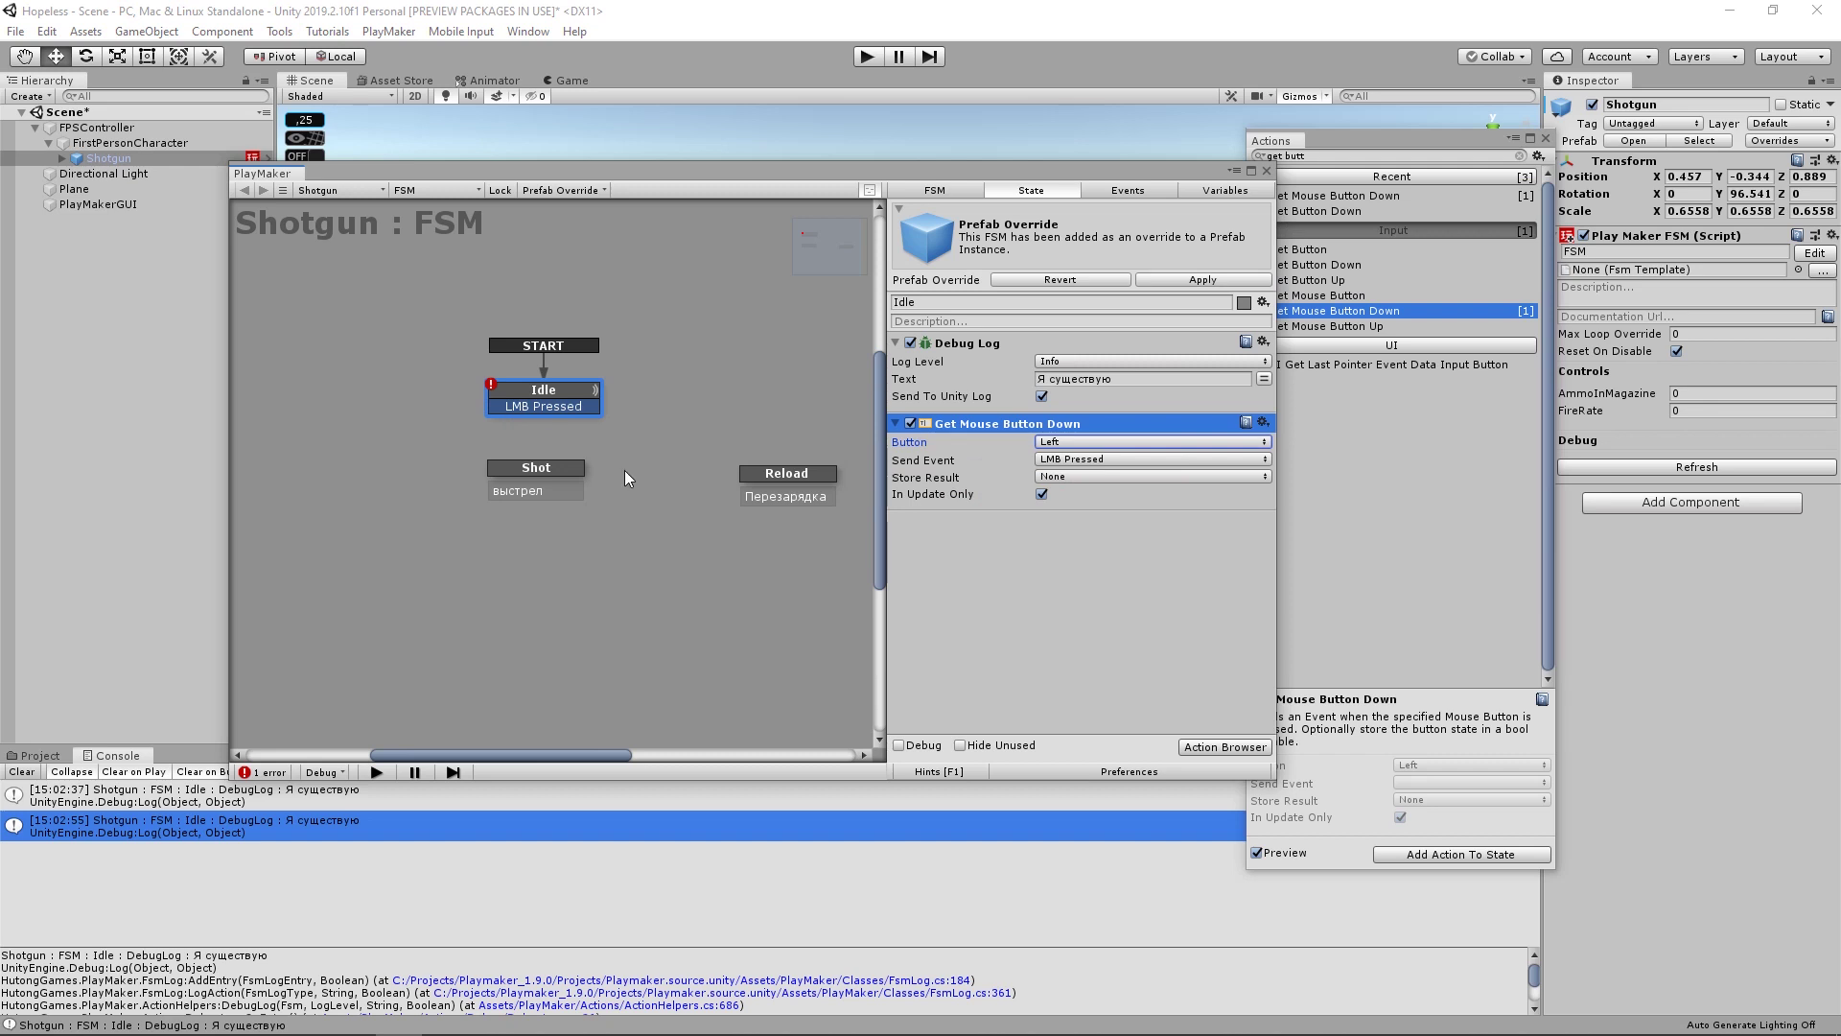
click(1069, 460)
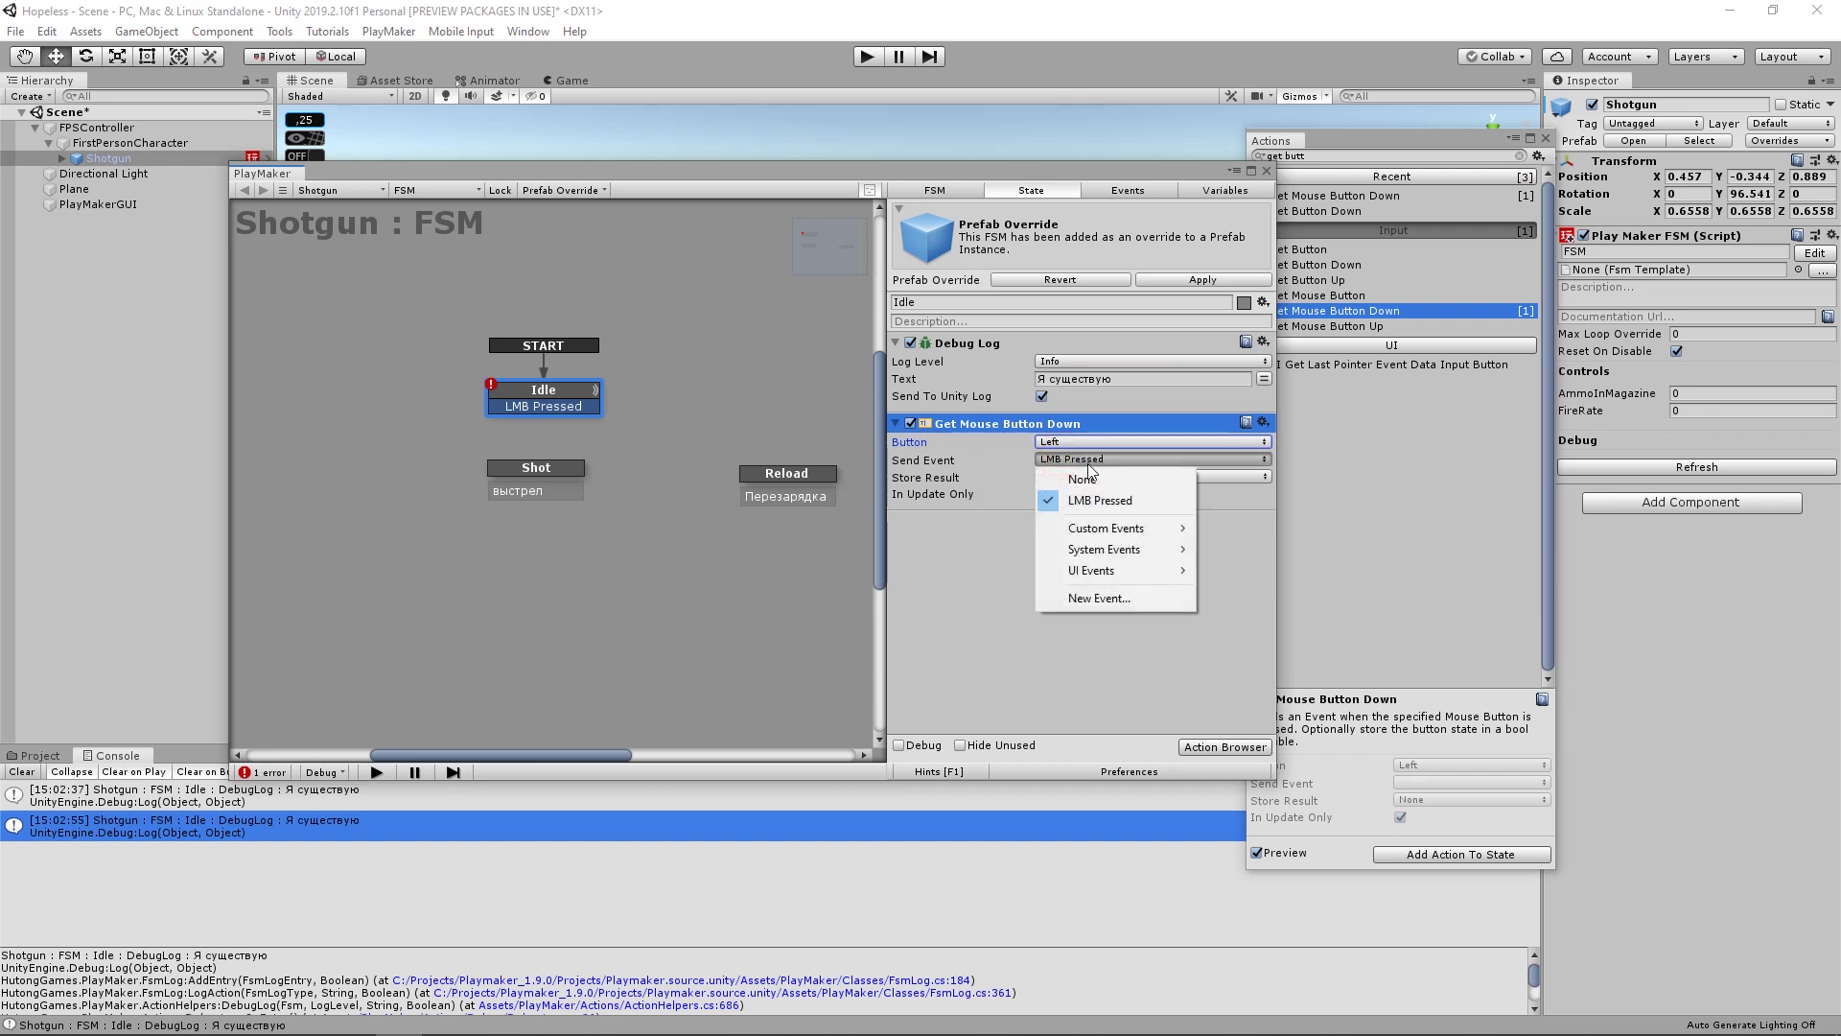
click(967, 588)
click(1112, 188)
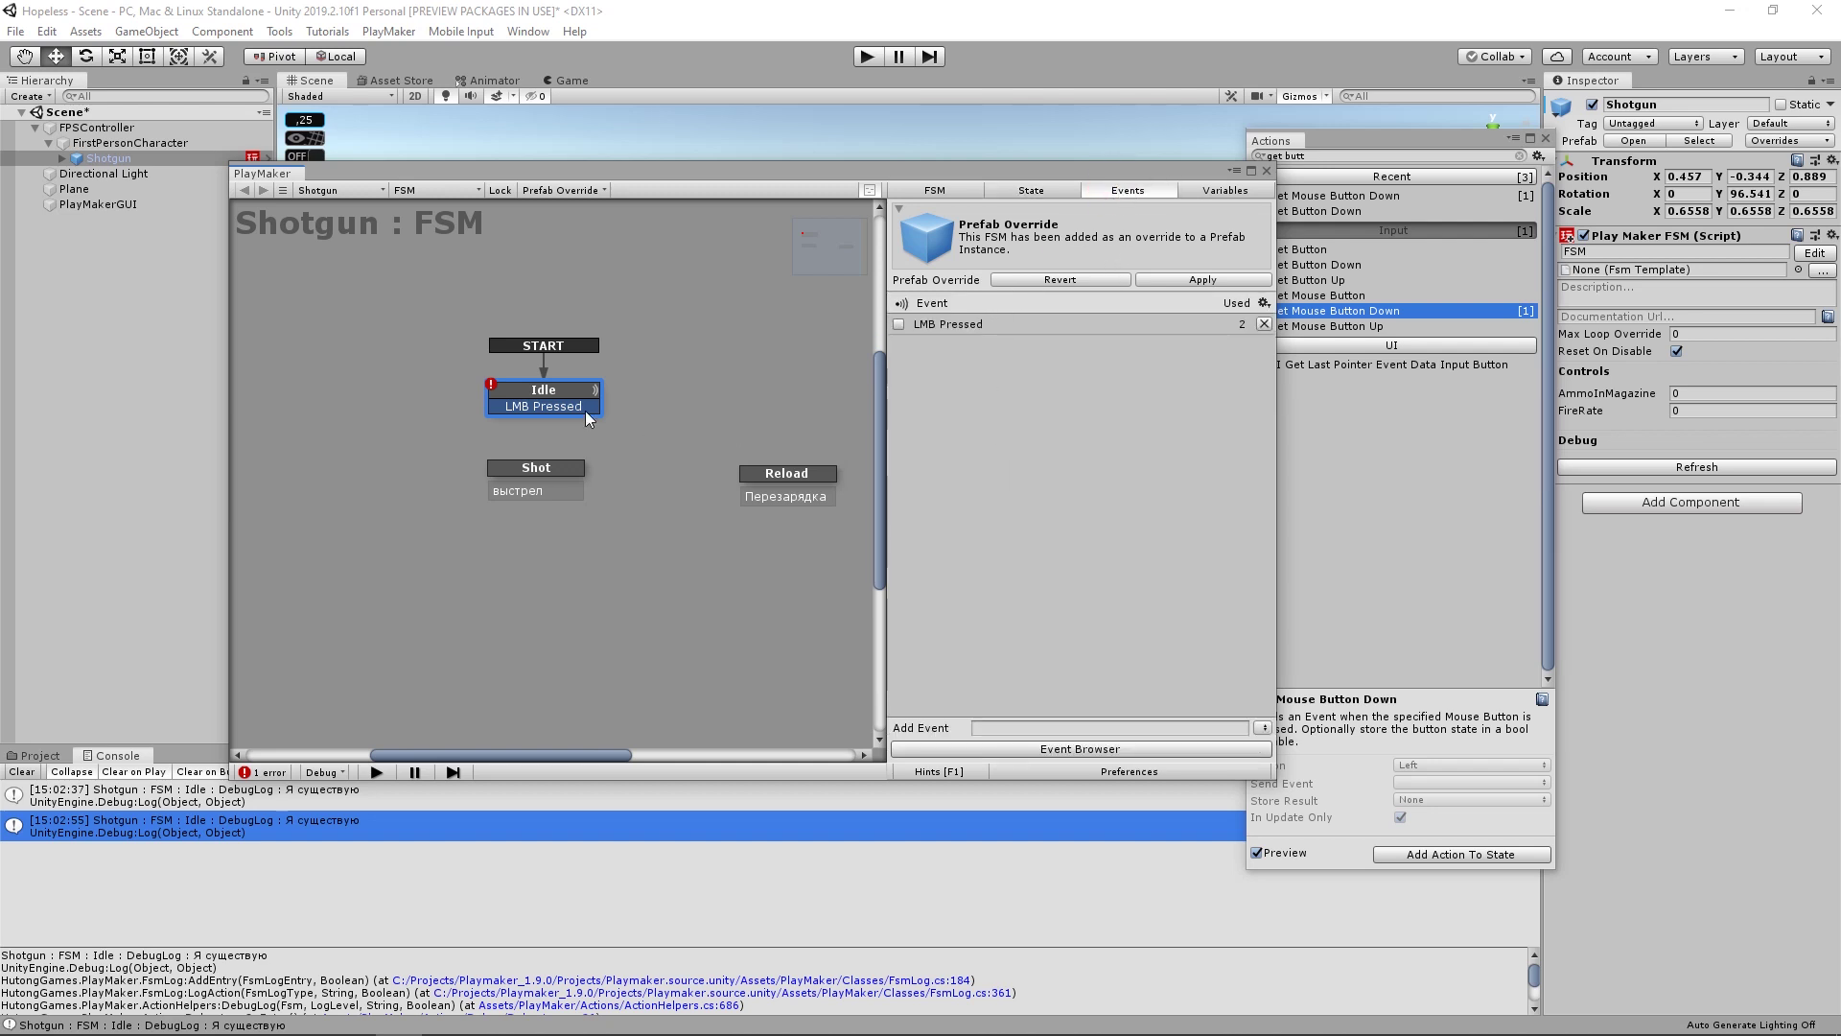
click(537, 468)
right_click(539, 469)
mouse_move(676, 484)
click(825, 480)
click(814, 481)
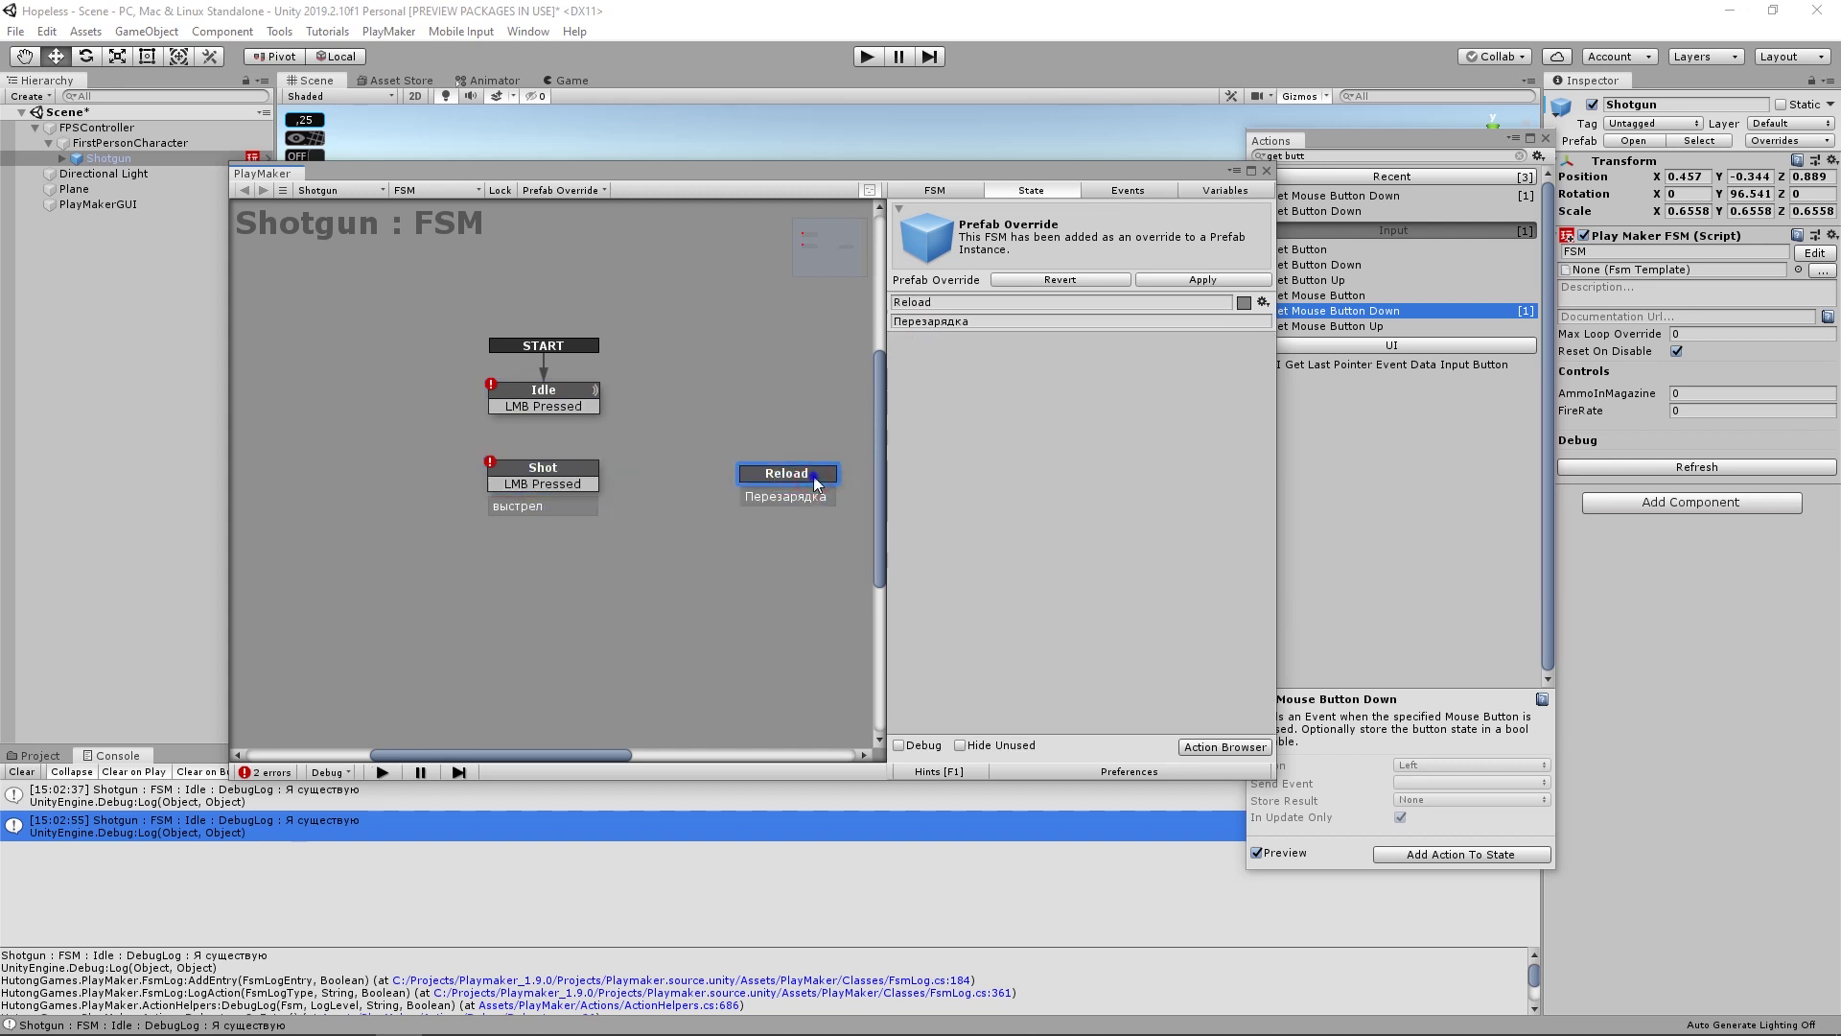
right_click(814, 483)
mouse_move(859, 486)
click(1074, 485)
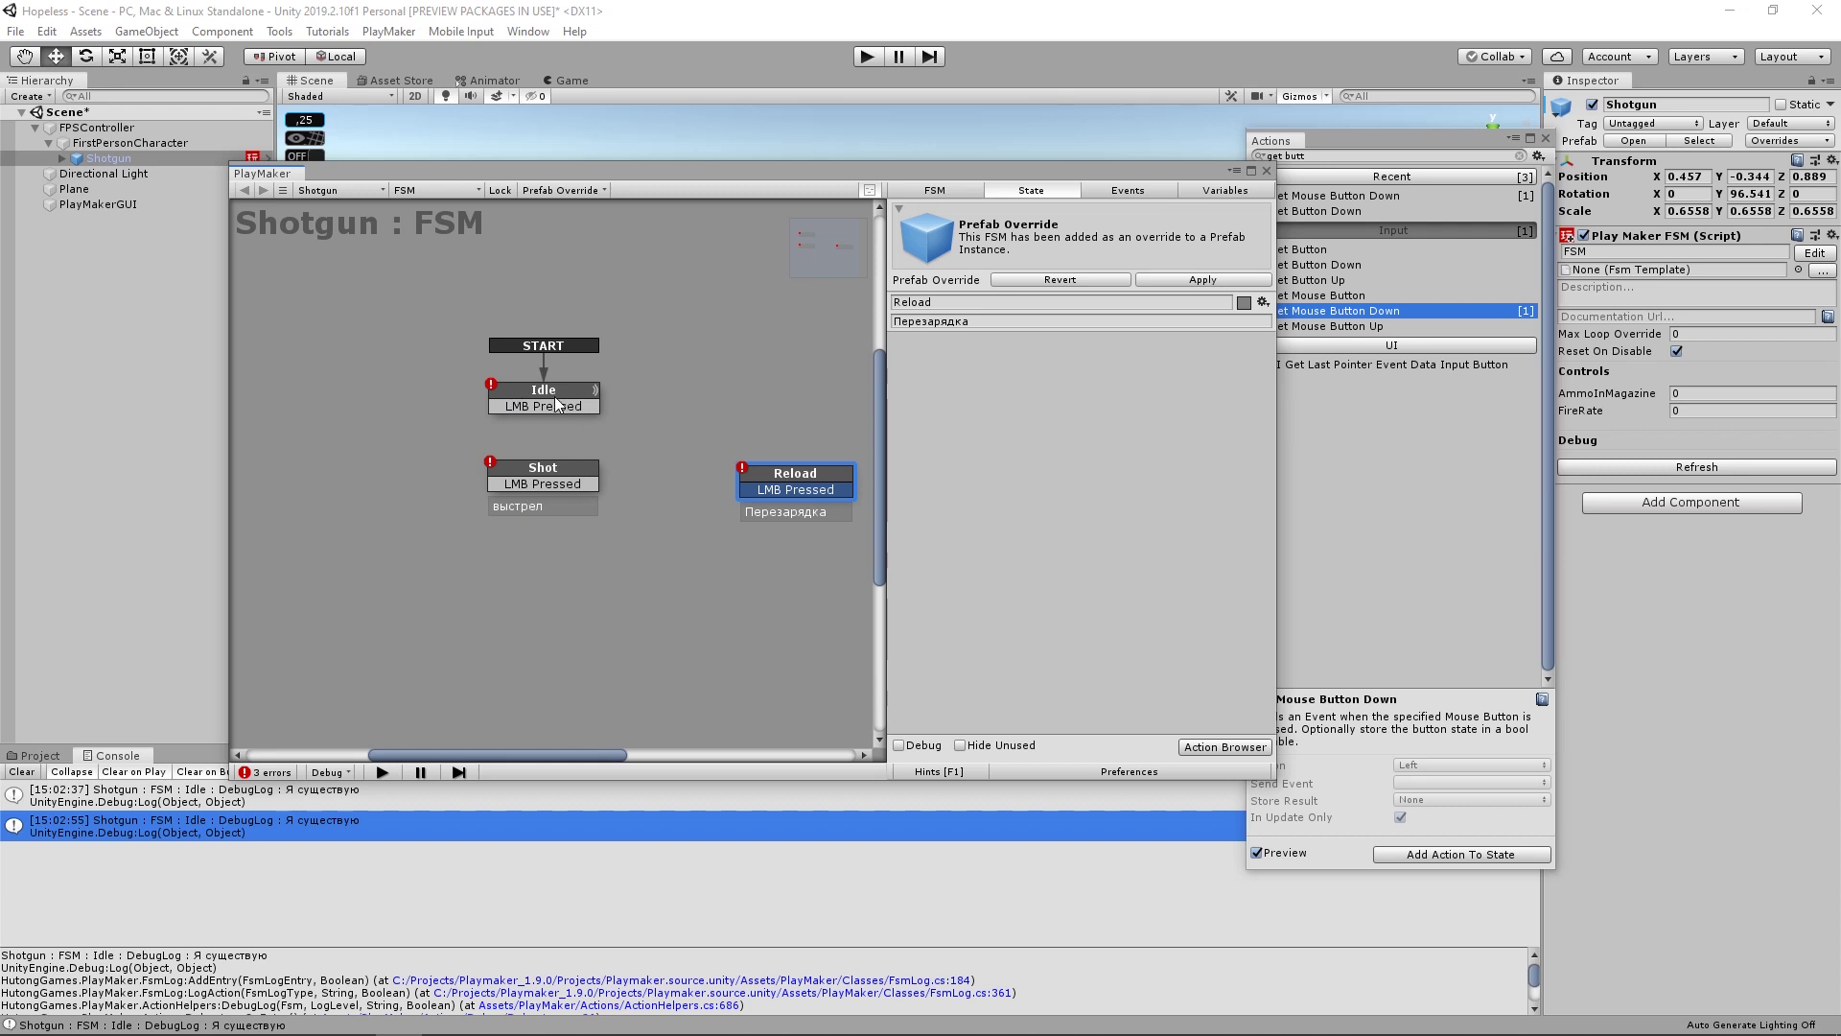
right_click(772, 489)
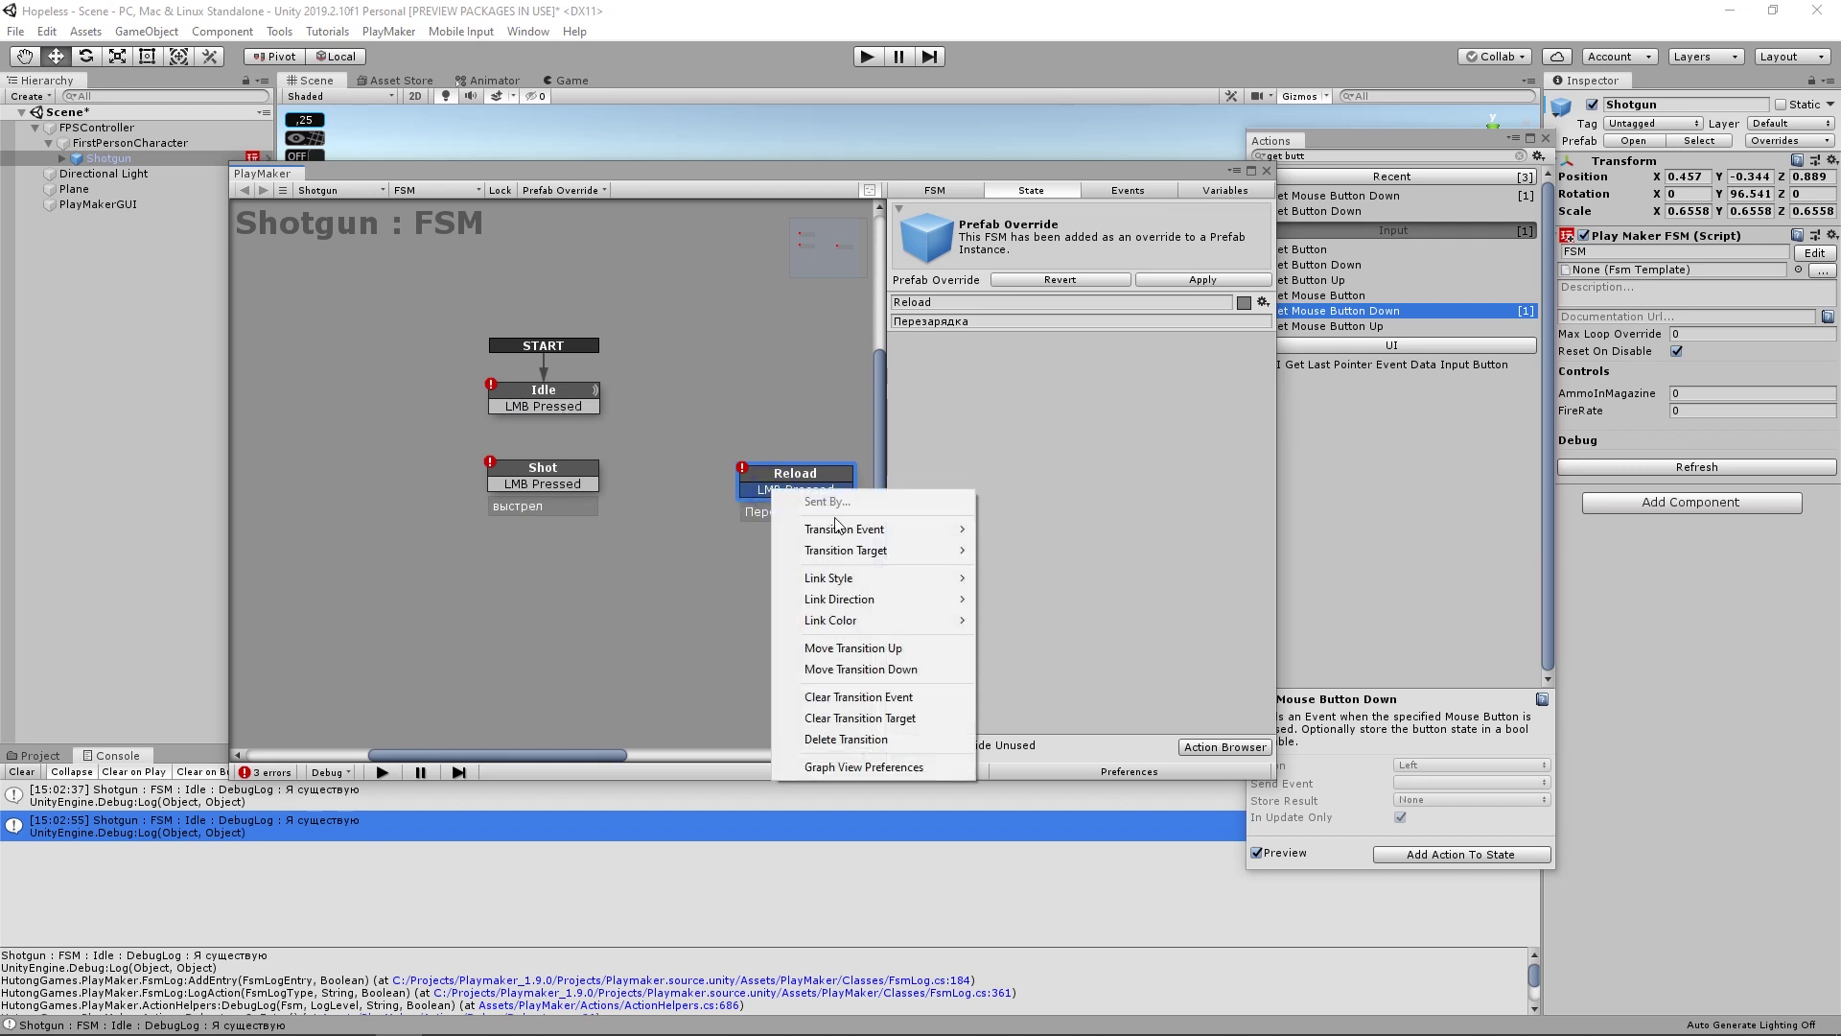
click(913, 740)
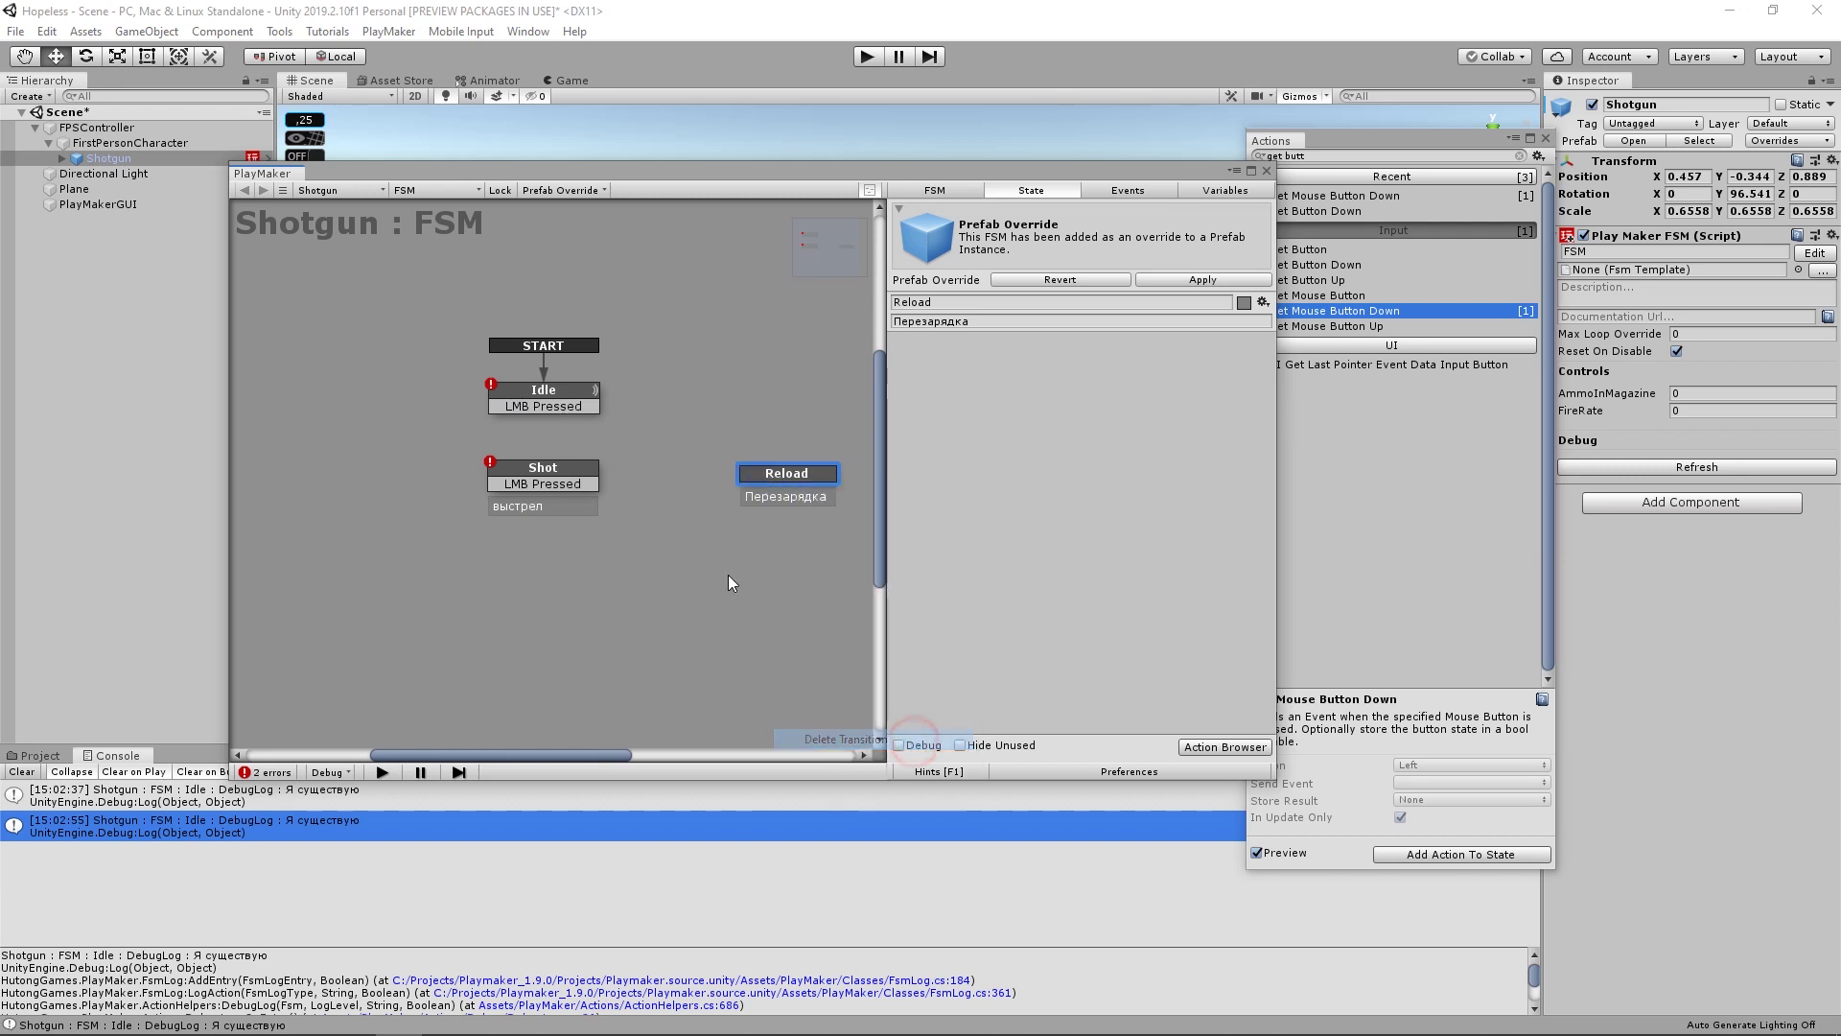
right_click(533, 483)
click(612, 729)
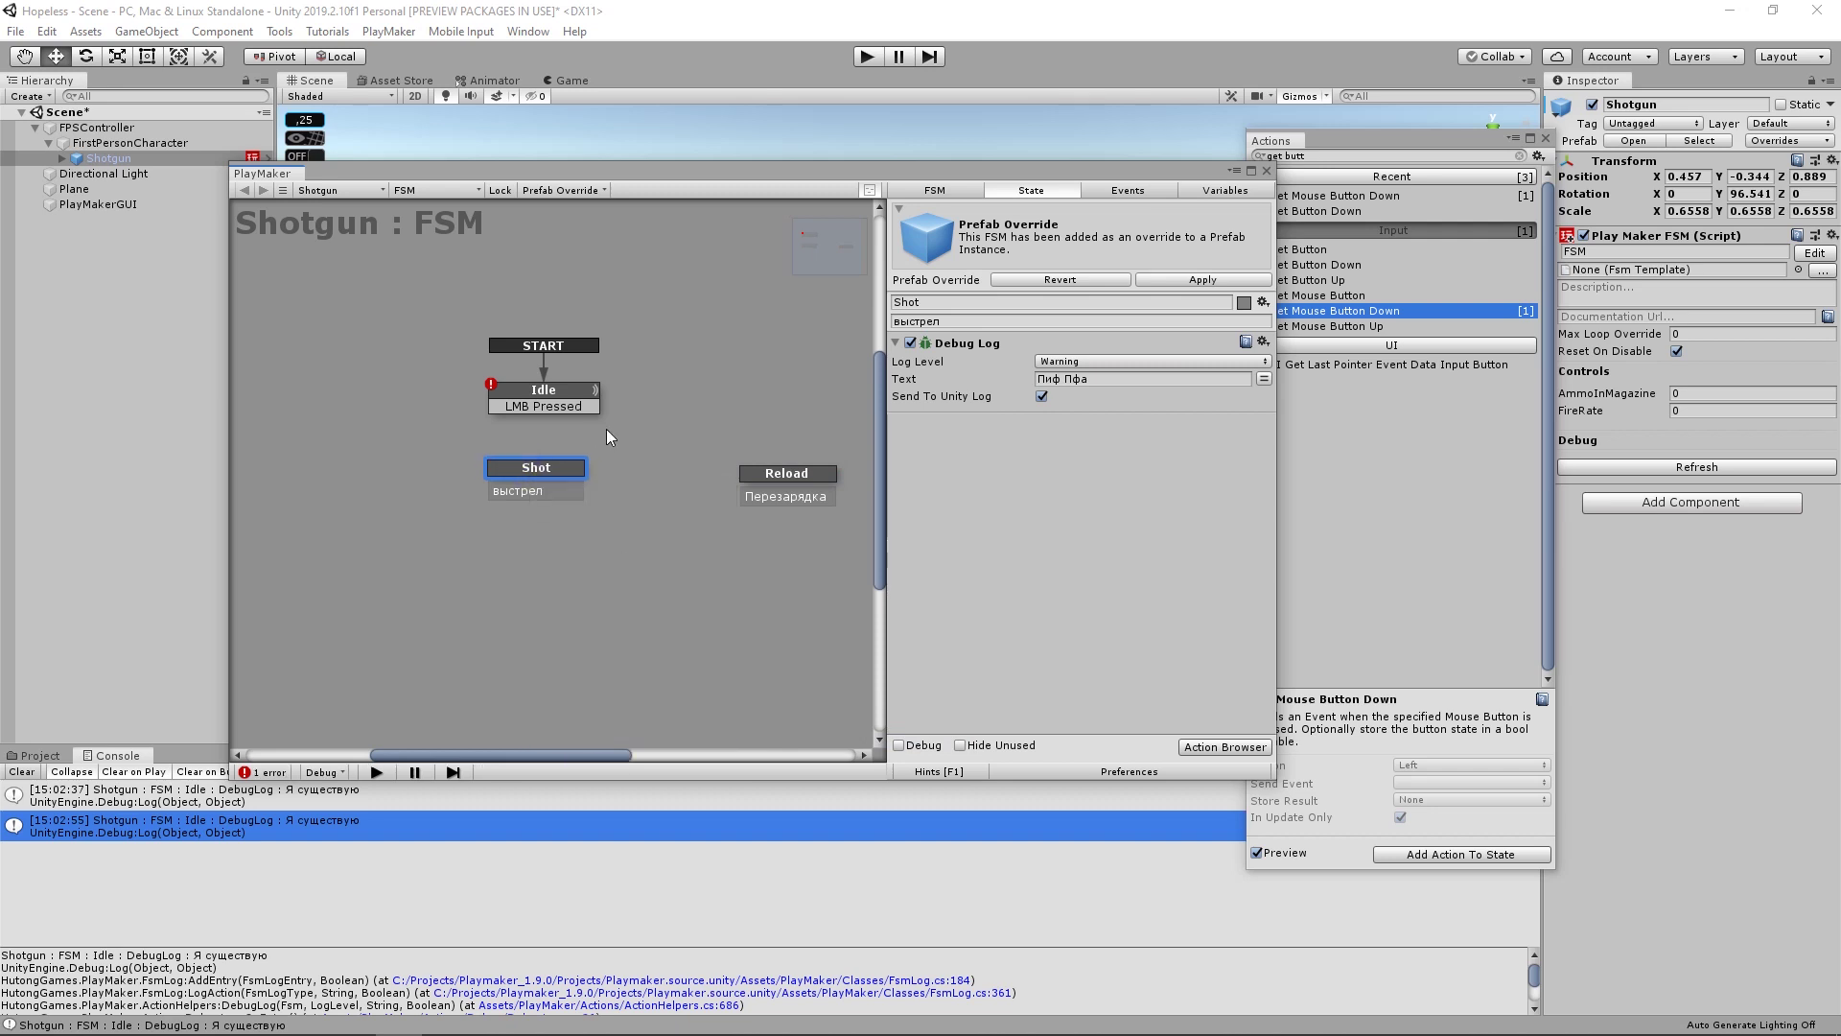
click(566, 407)
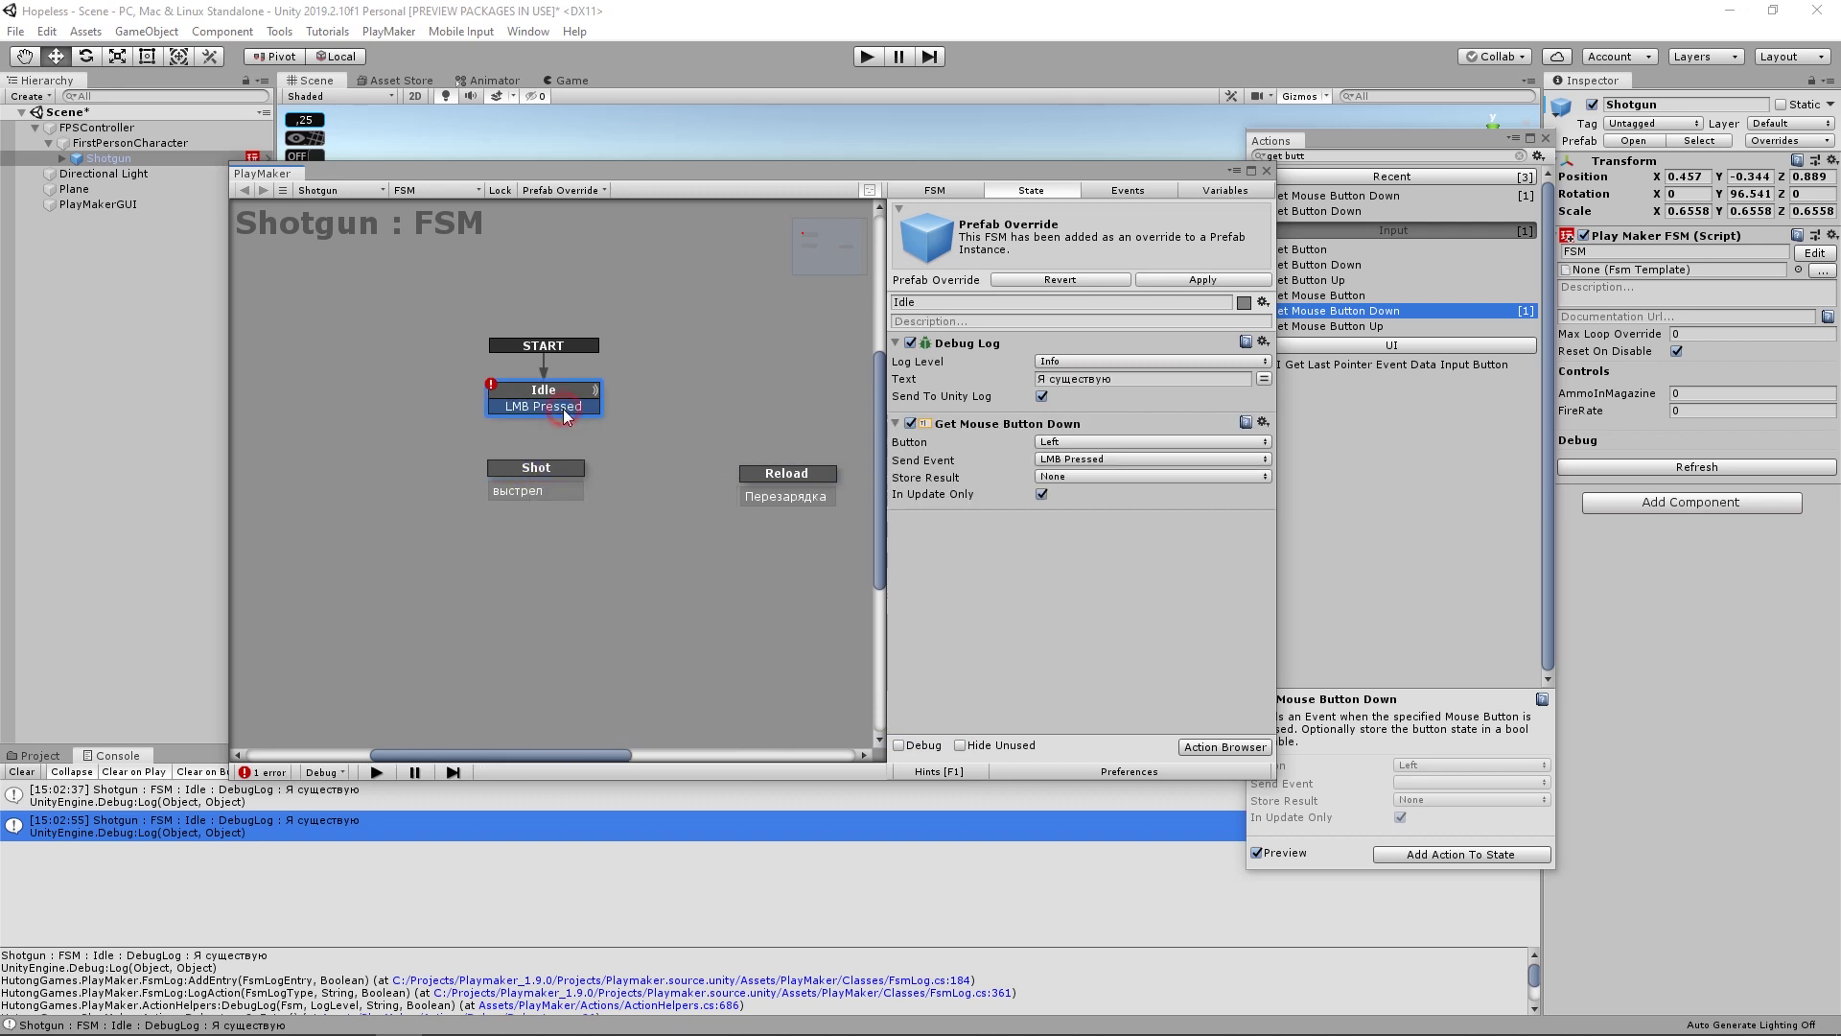
click(647, 404)
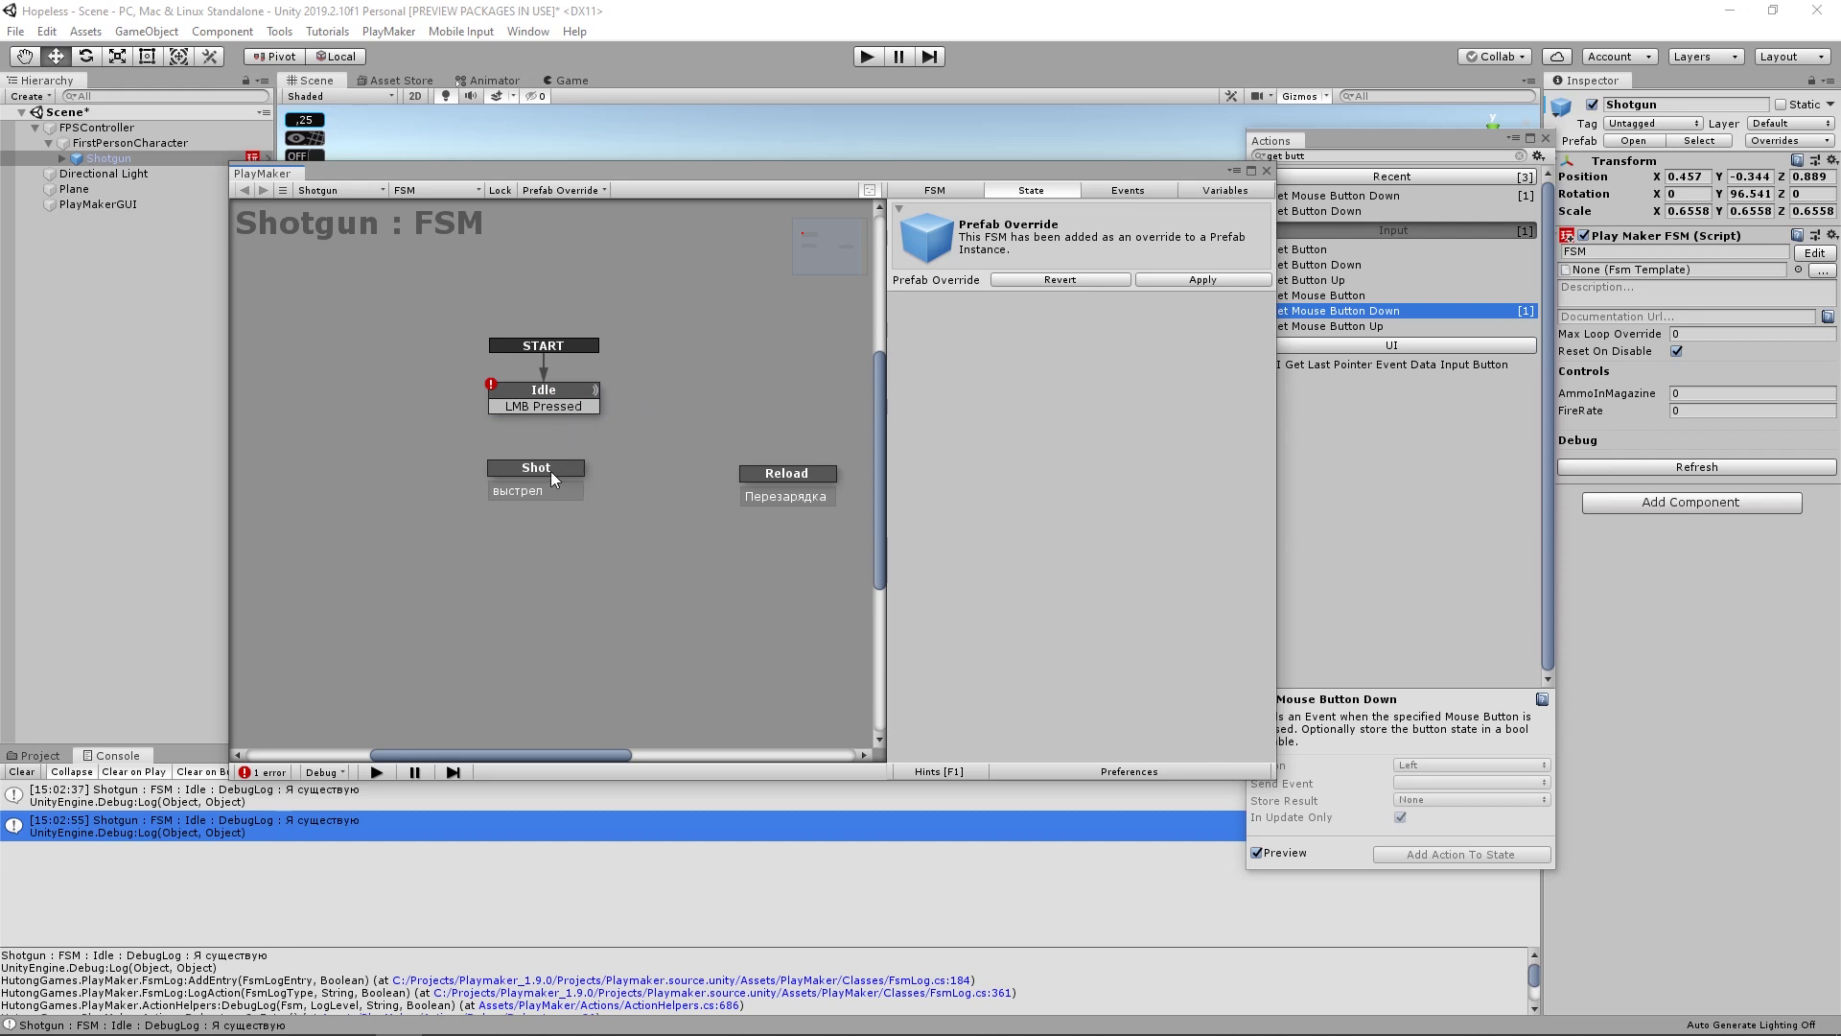
click(552, 413)
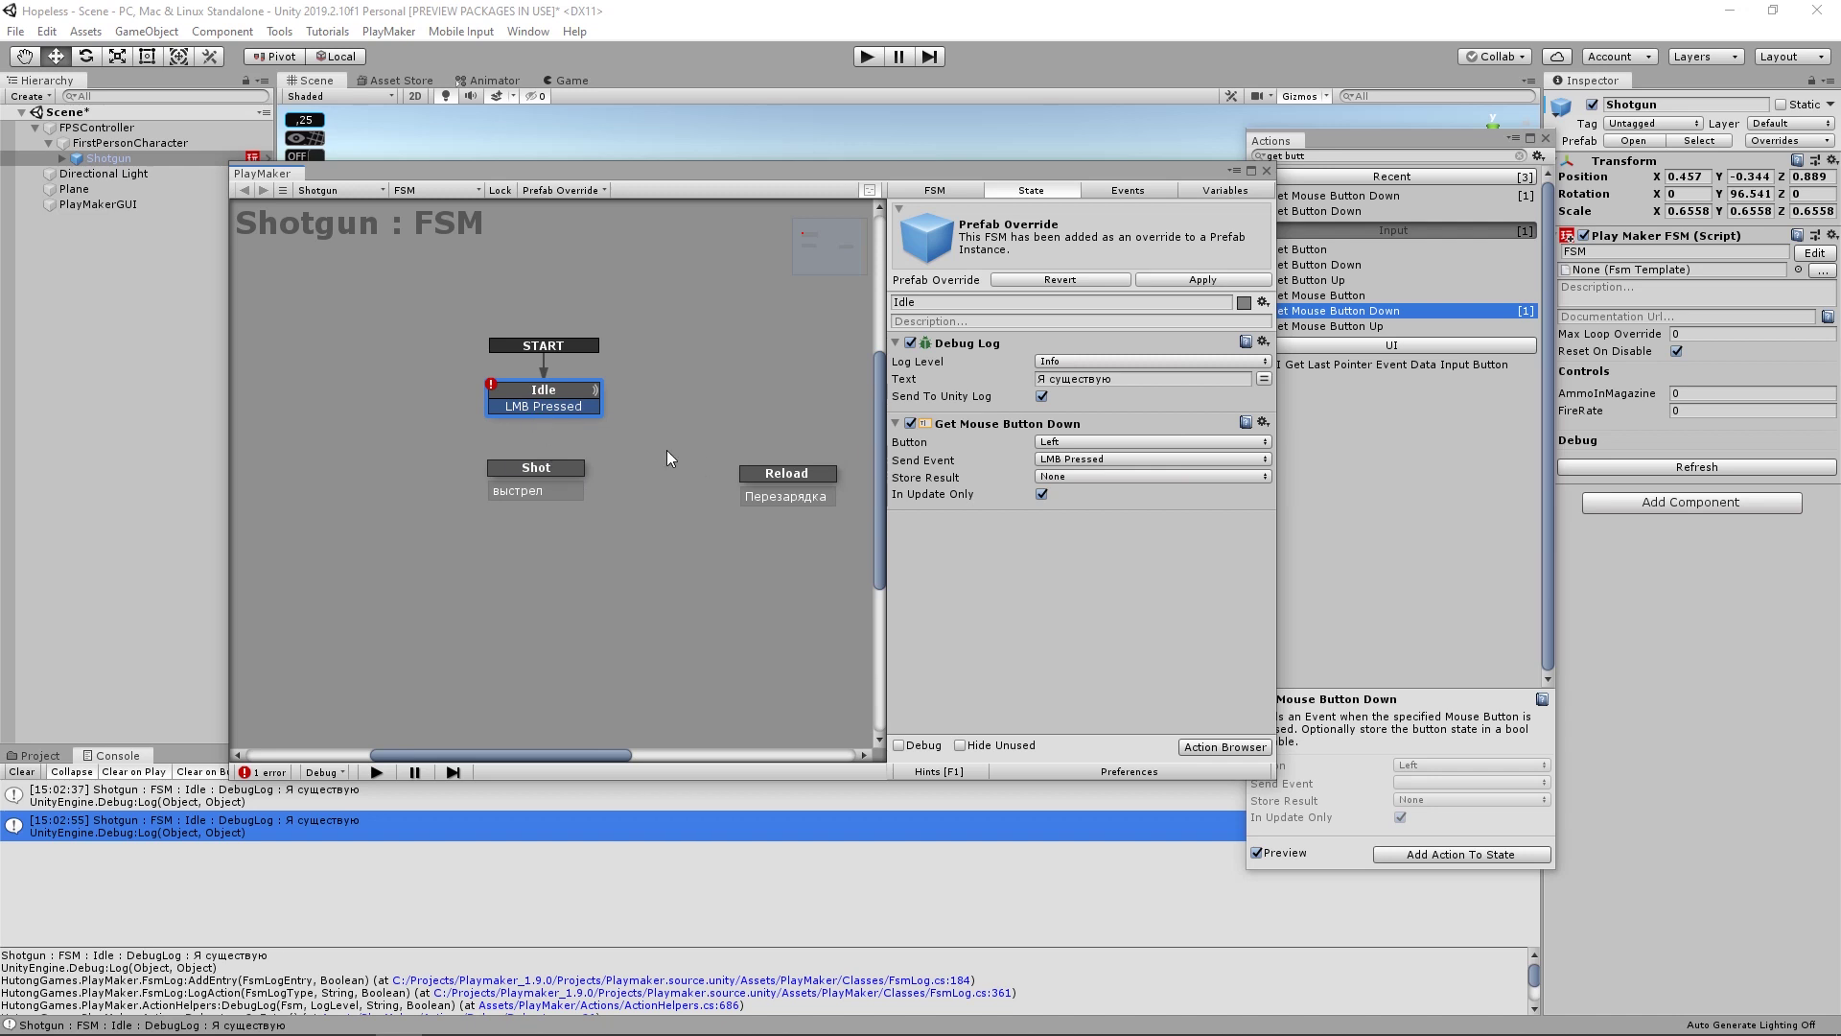
click(721, 454)
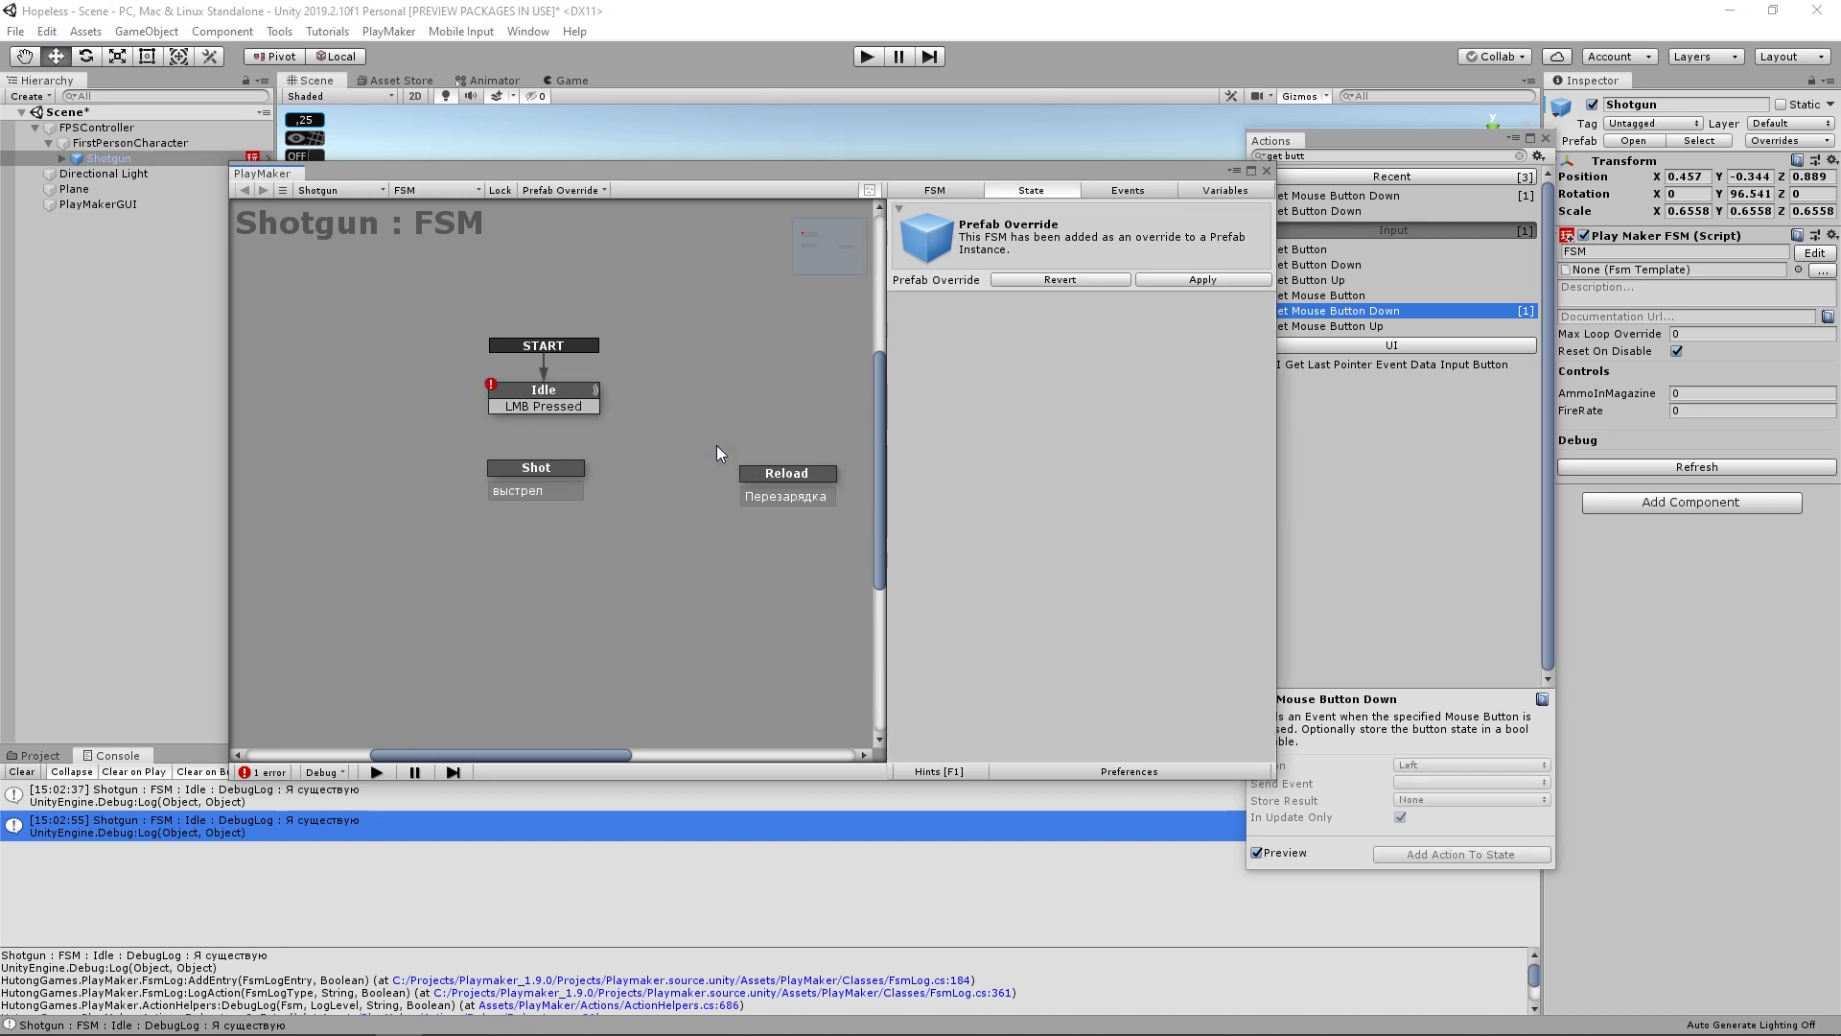
click(575, 405)
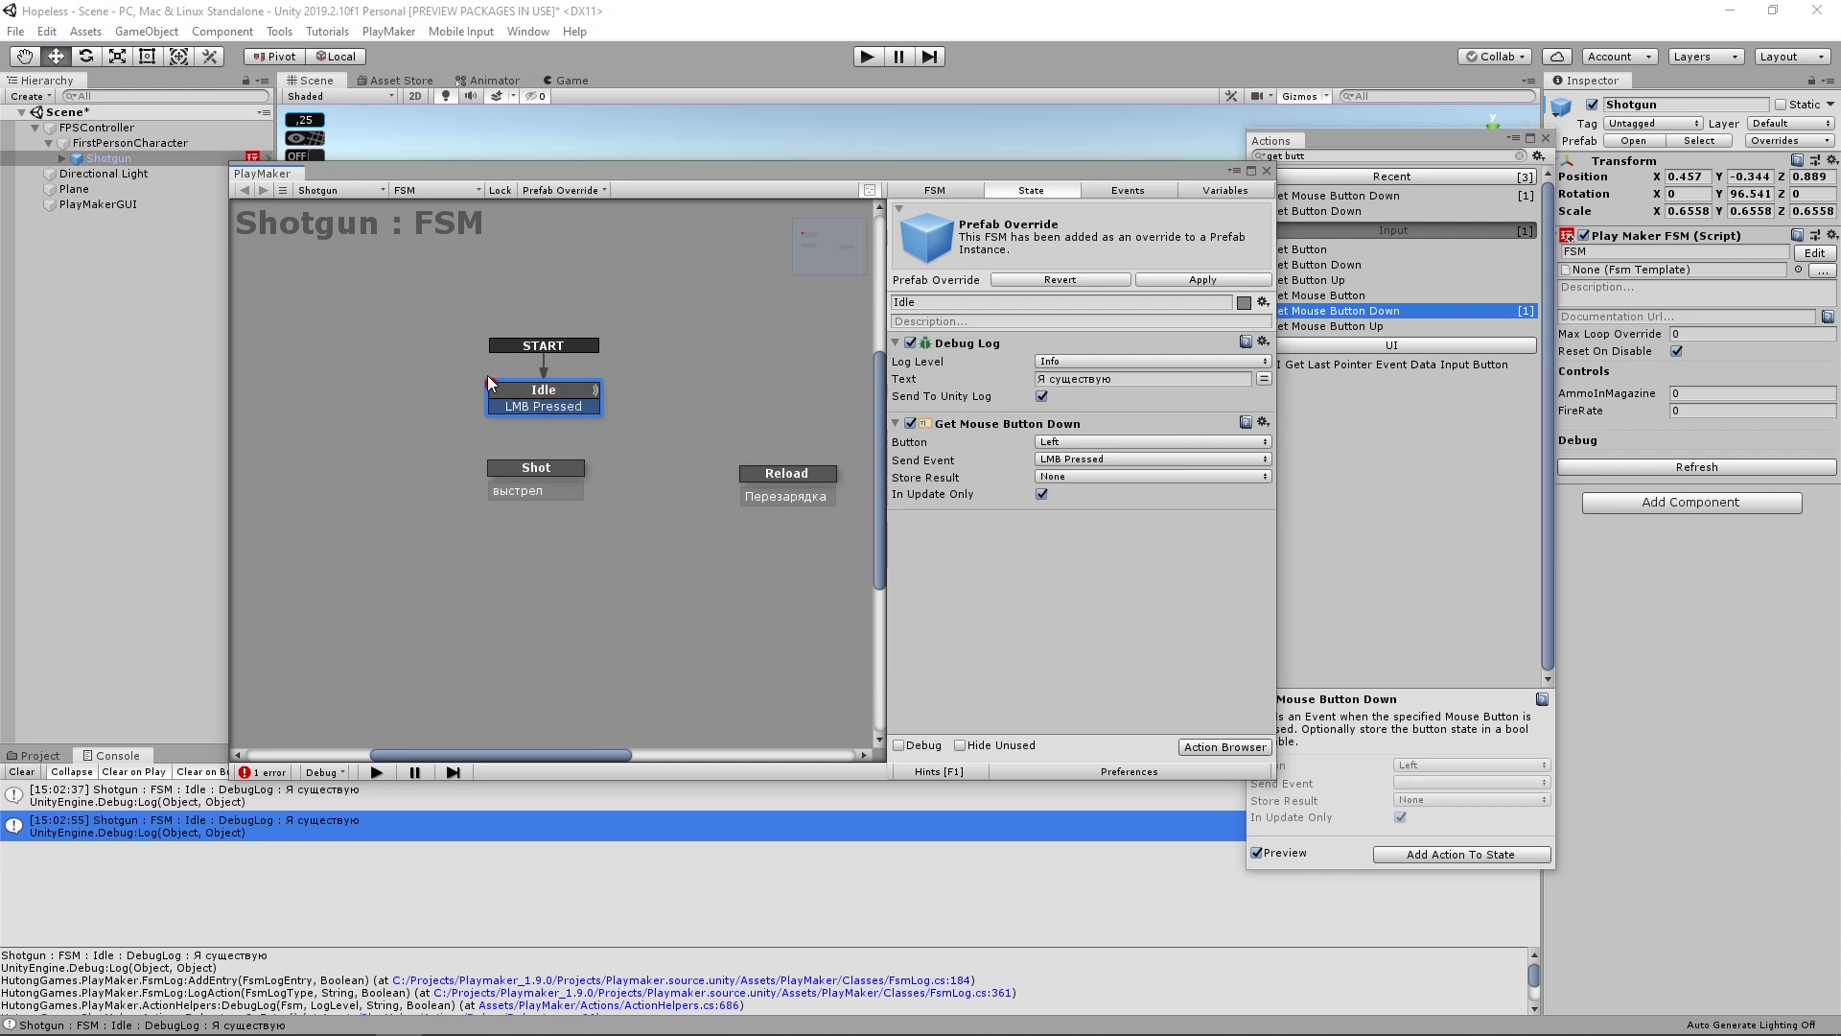
- Connect Idle's LMB Pressed transition to Shot and move the editor aside to show the scene
drag(587, 405, 600, 463)
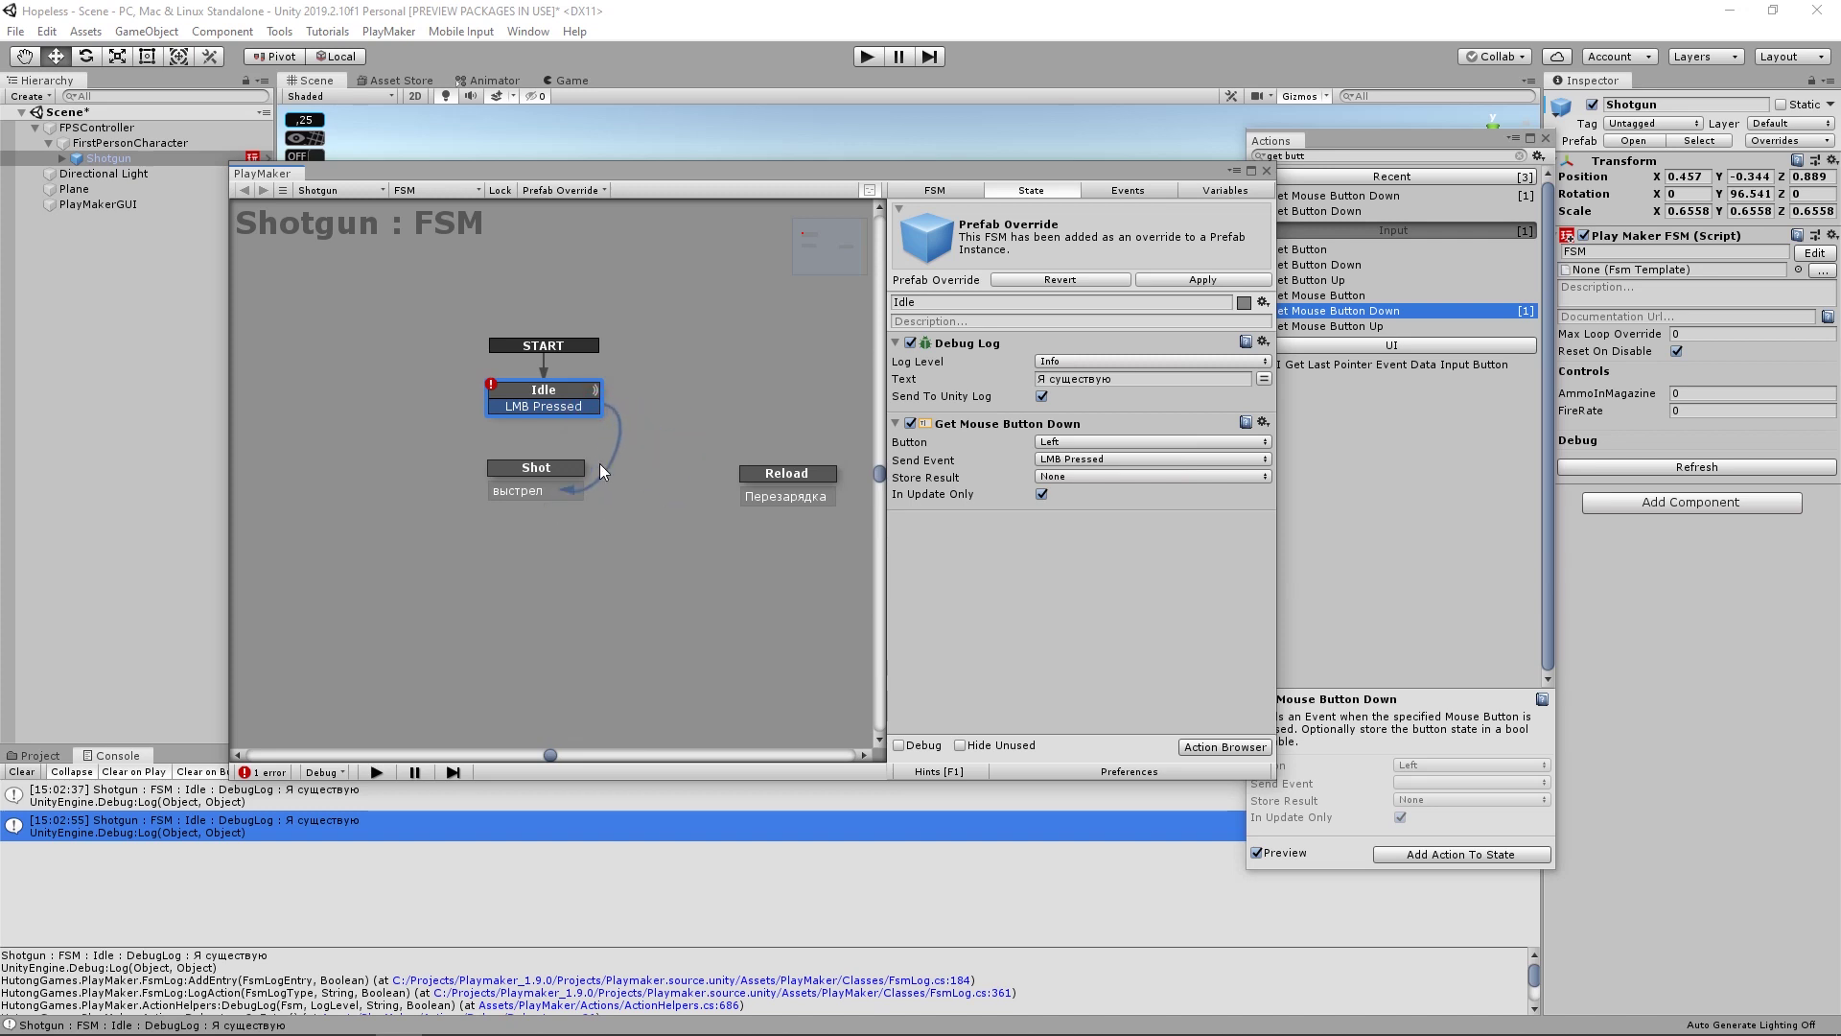
drag(600, 463, 635, 360)
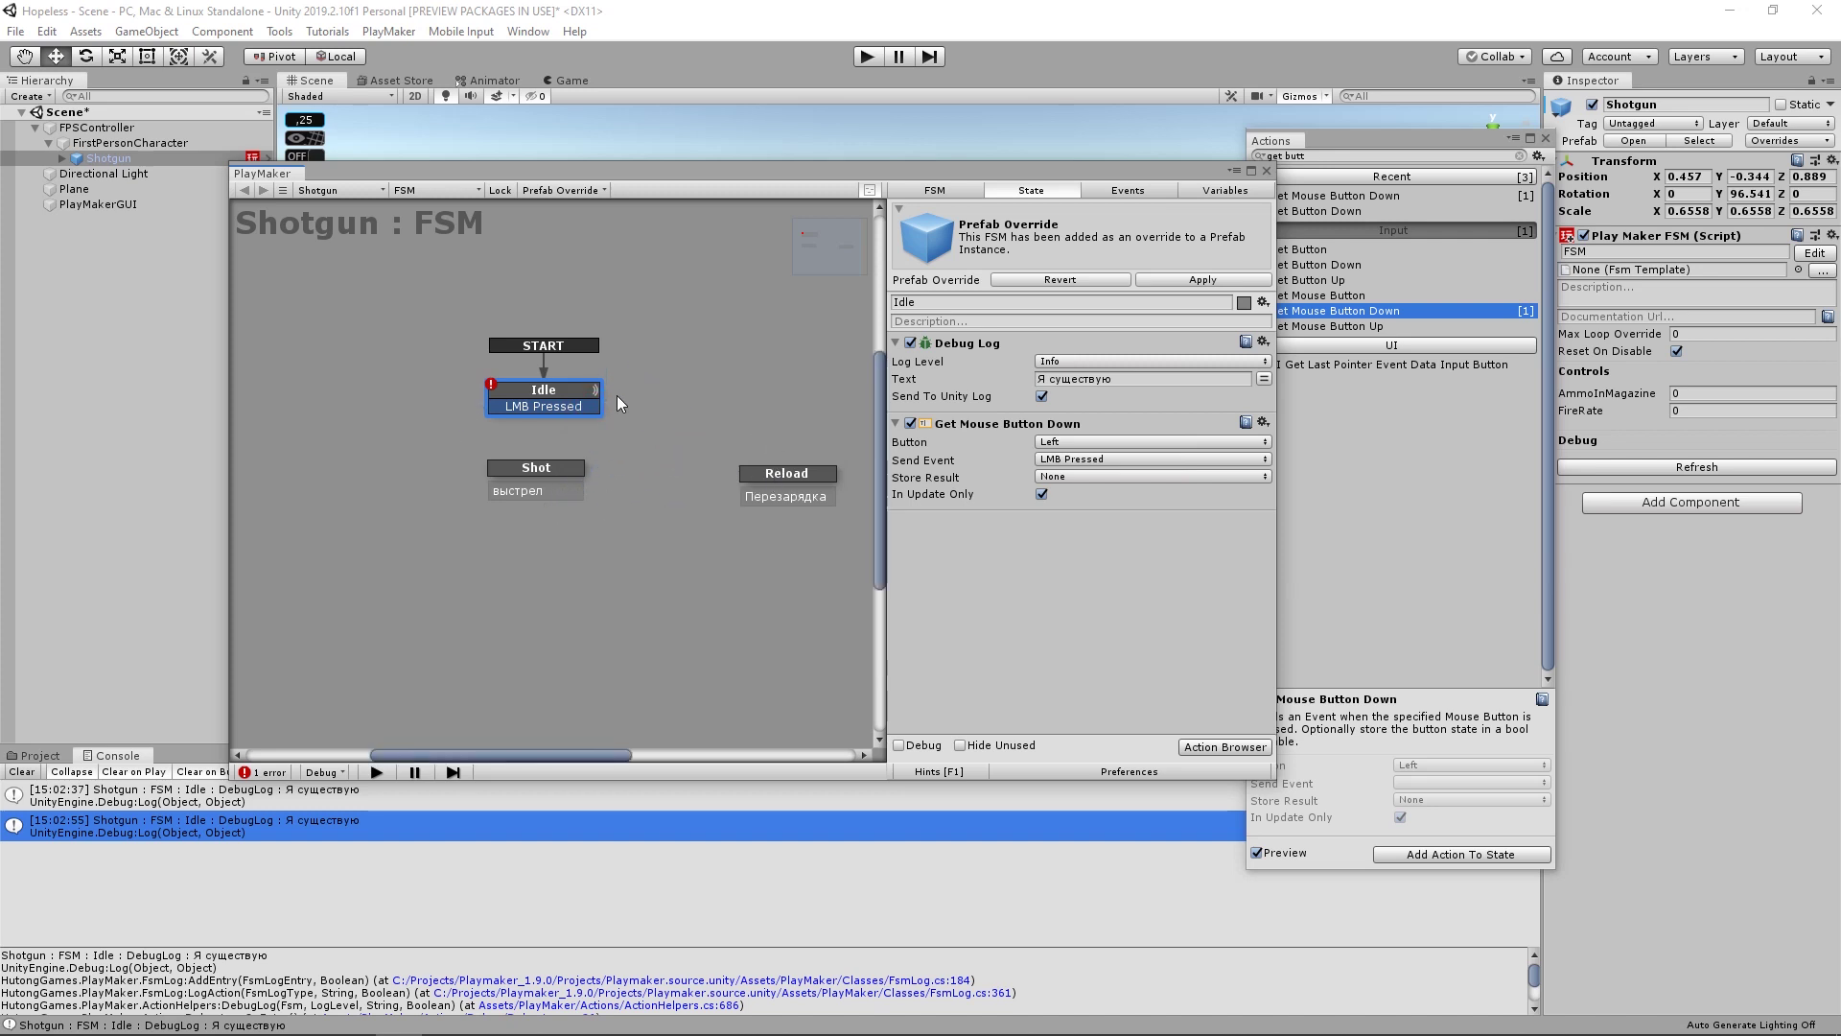
mouse_move(591, 407)
mouse_down()
mouse_move(625, 415)
mouse_move(571, 485)
mouse_move(554, 475)
mouse_up()
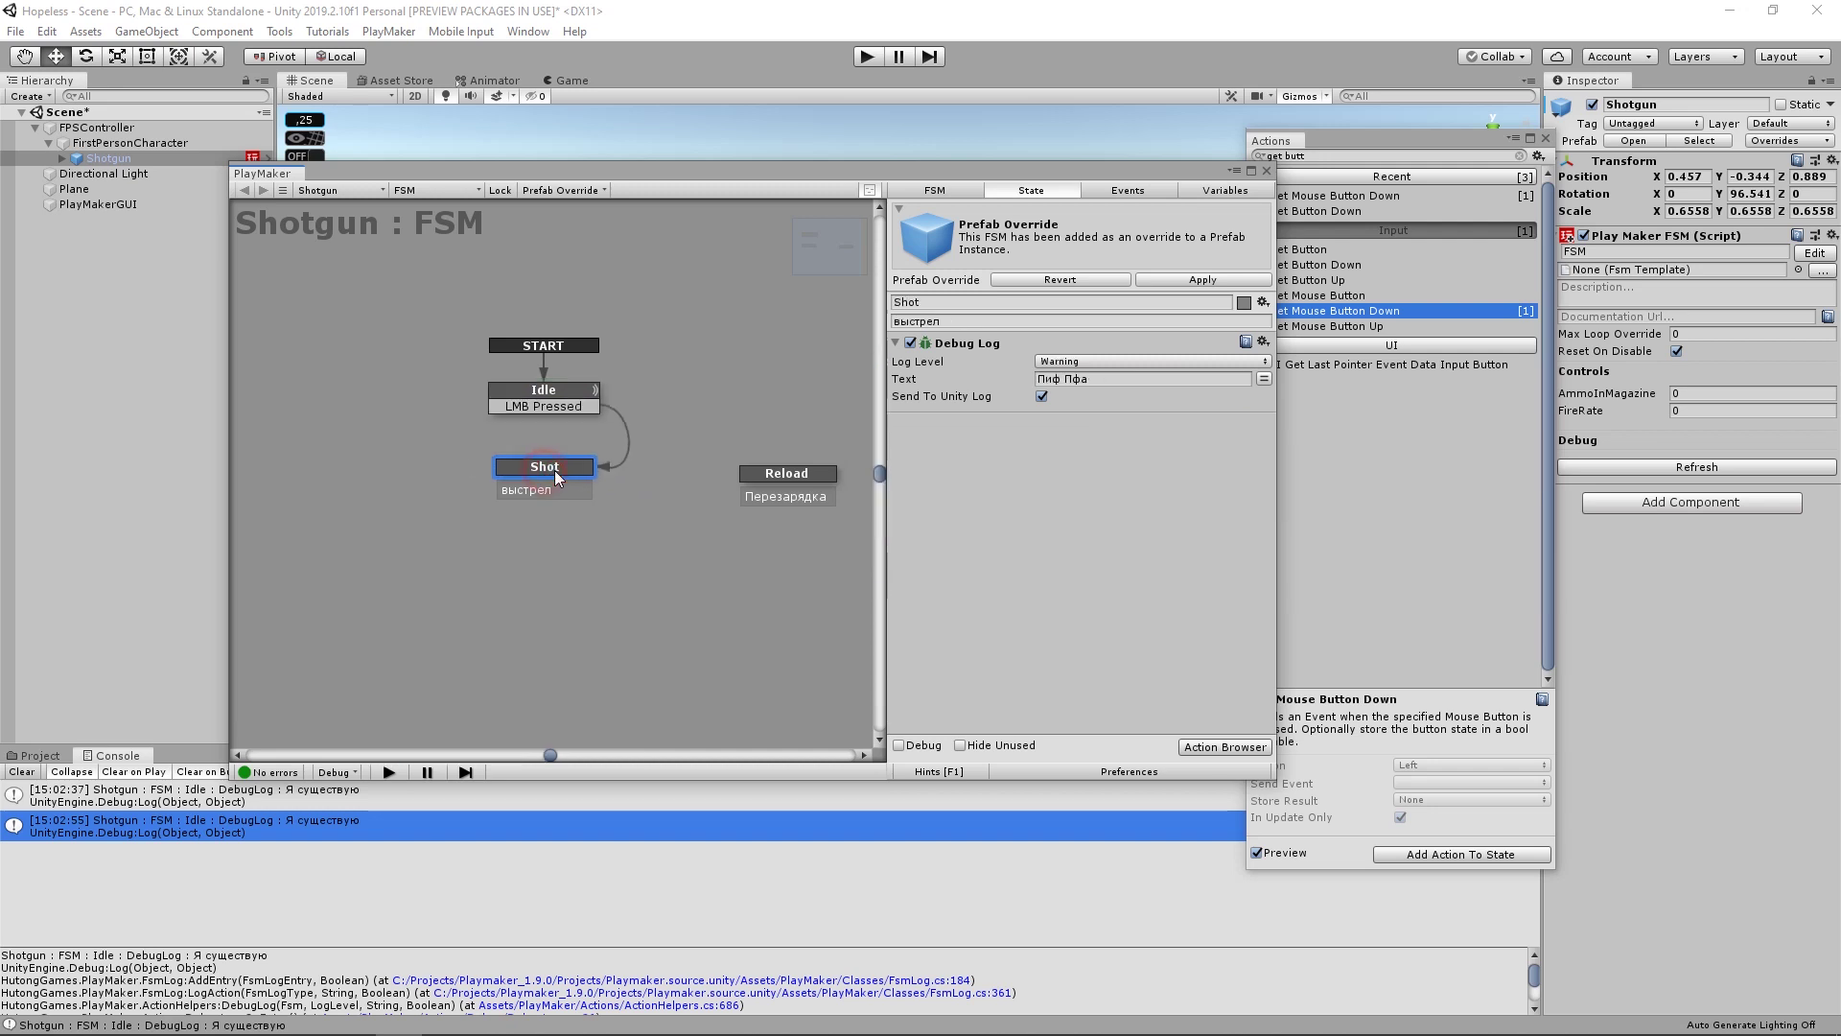
click(566, 394)
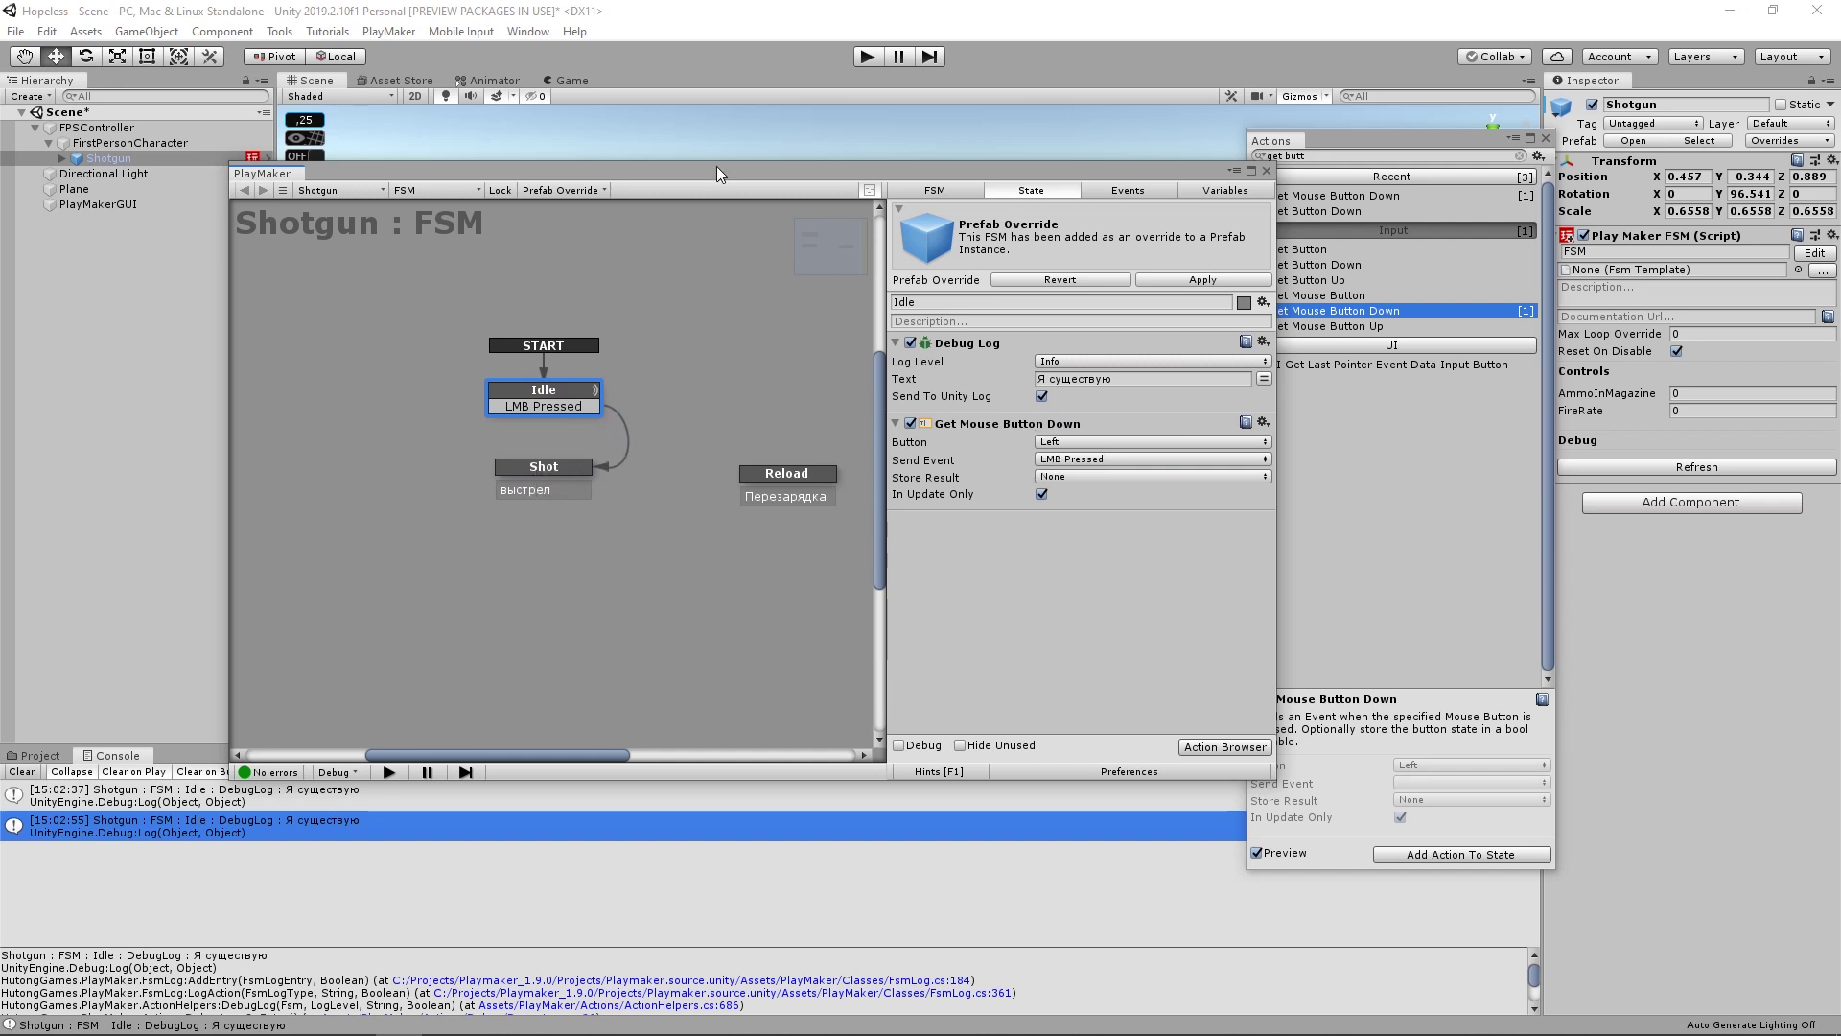
drag(719, 174, 1267, 391)
- Start play mode and fire in the Game view so the FSM enters Shot and logs 'Пиф Паф'
key(ctrl+p)
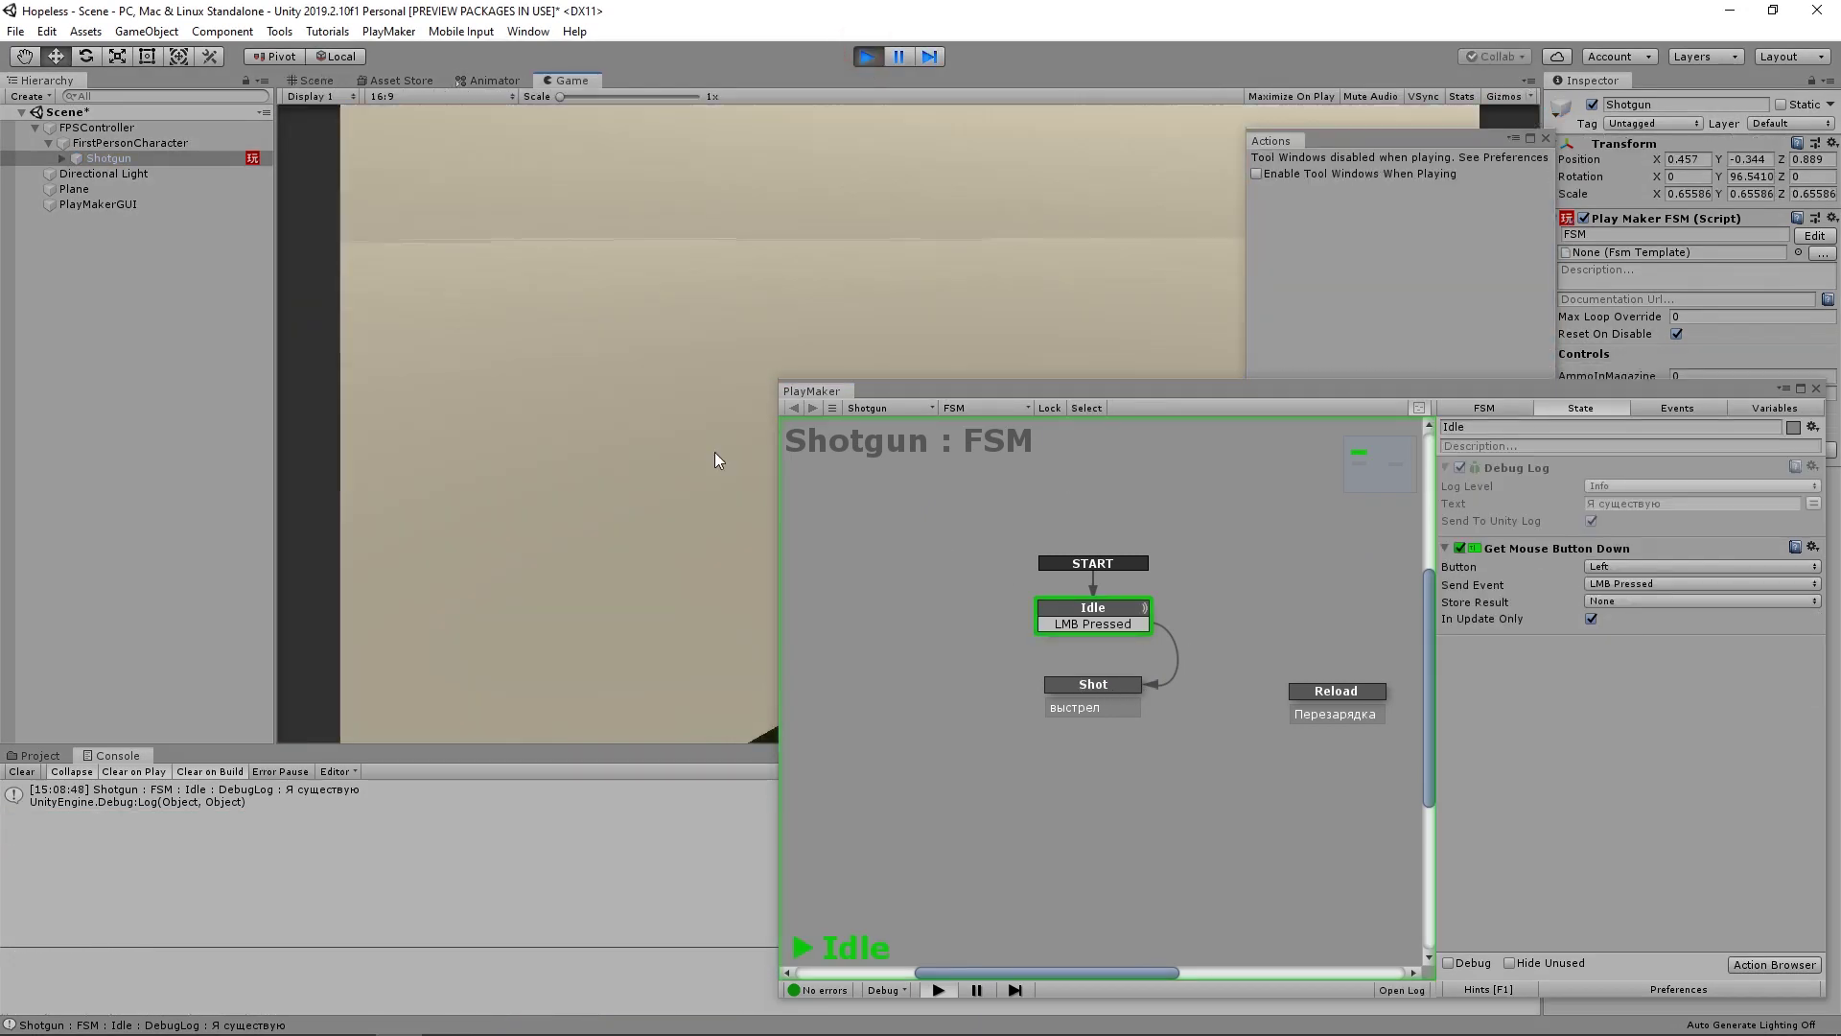
click(724, 379)
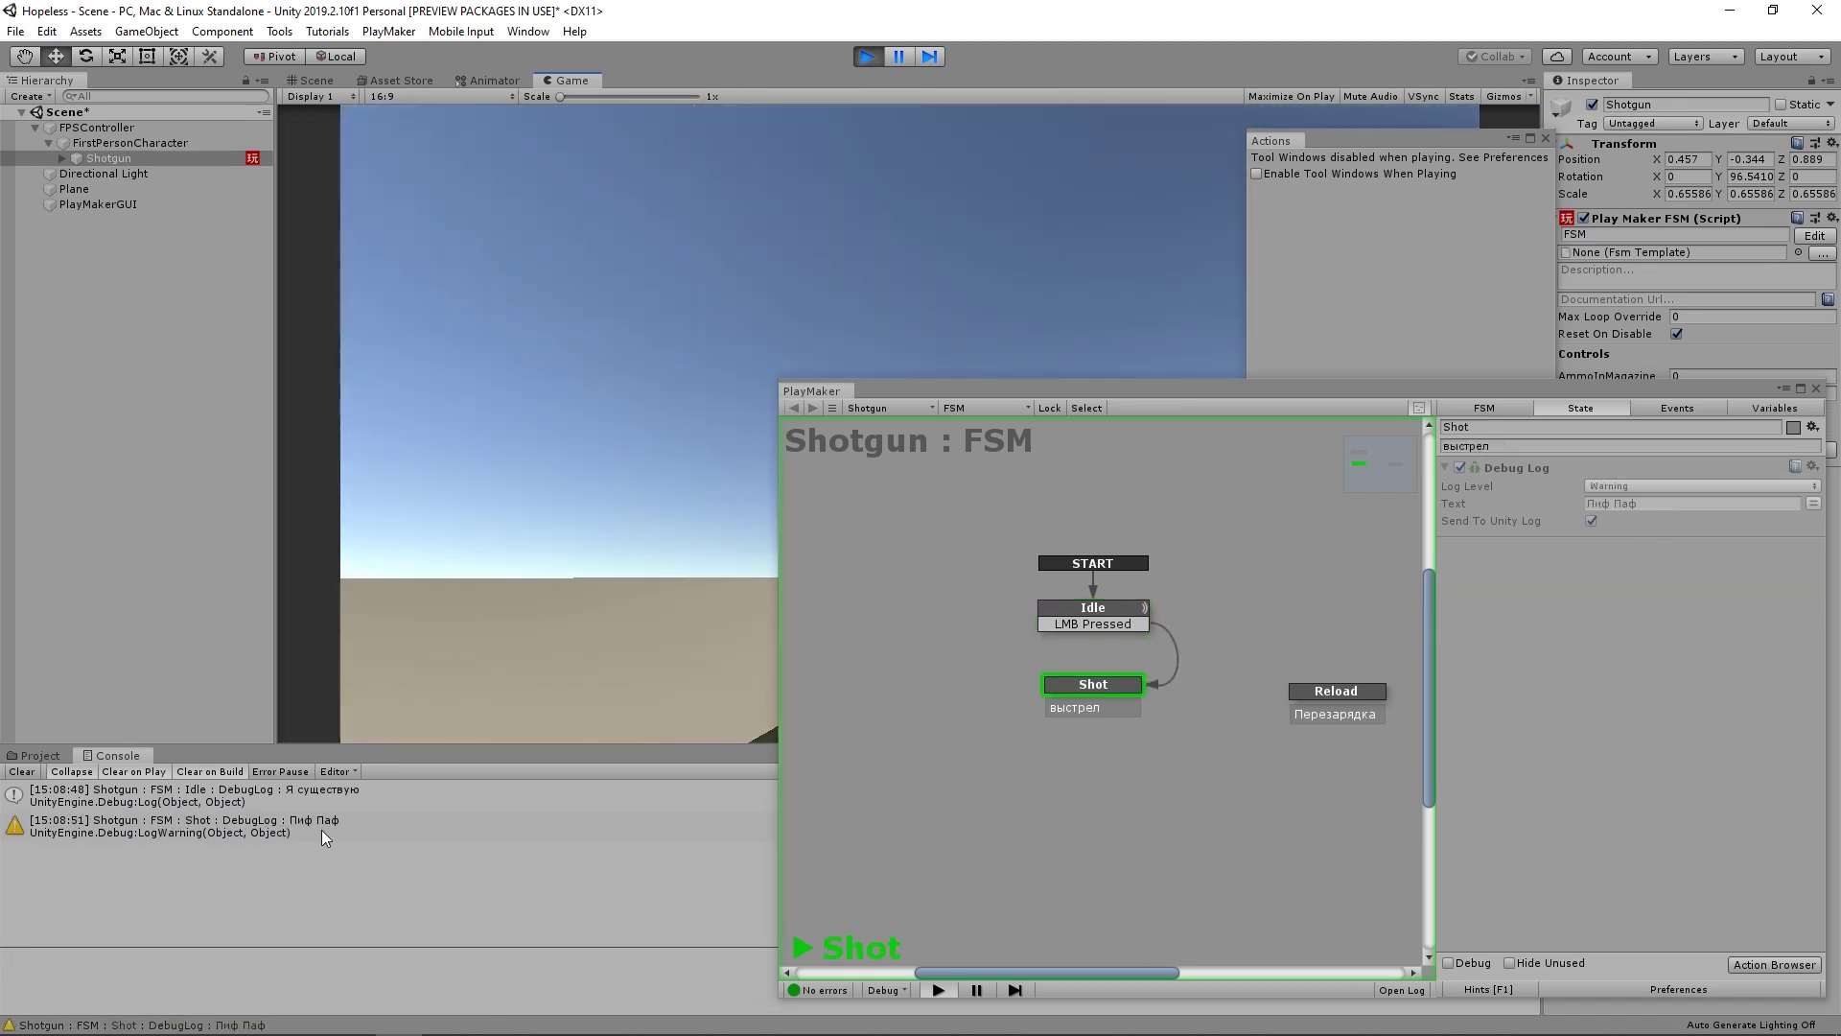
click(629, 362)
click(669, 357)
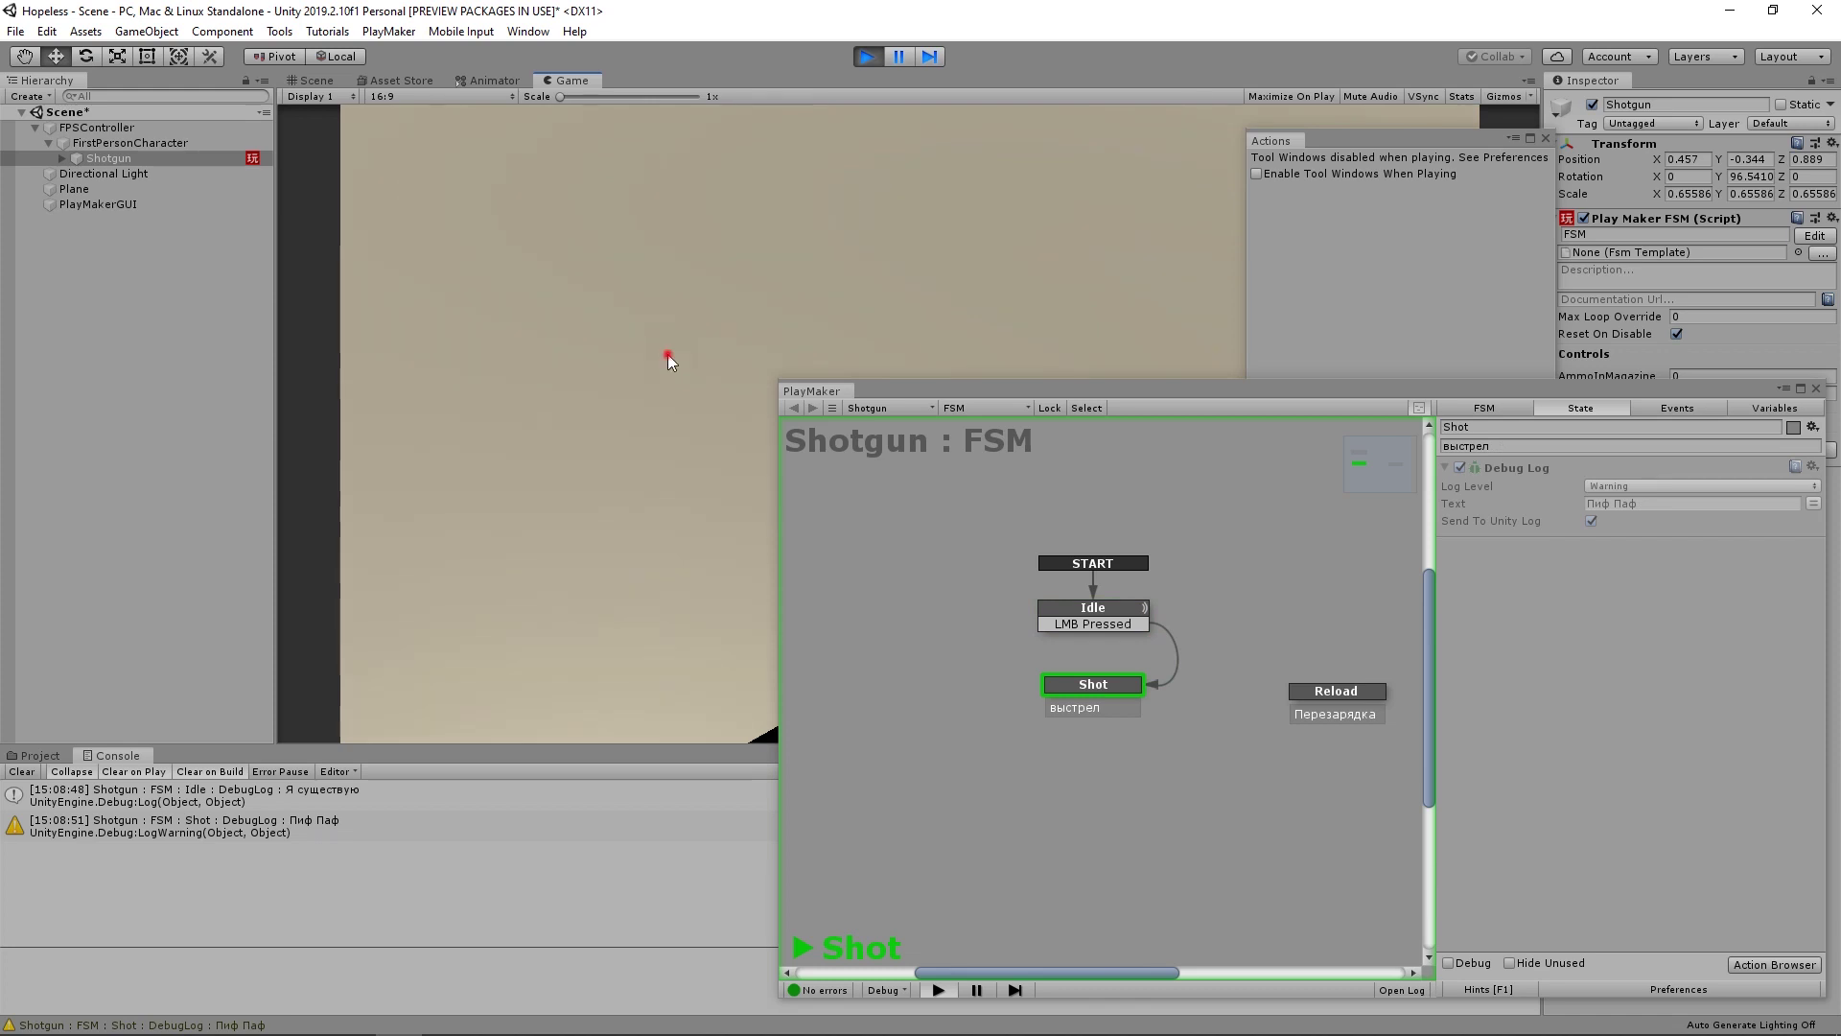
- Inspect the Idle and Shot states' actions in the FSM graph while the game runs
mouse_move(1099, 394)
mouse_down()
mouse_move(384, 127)
mouse_move(1056, 301)
mouse_up()
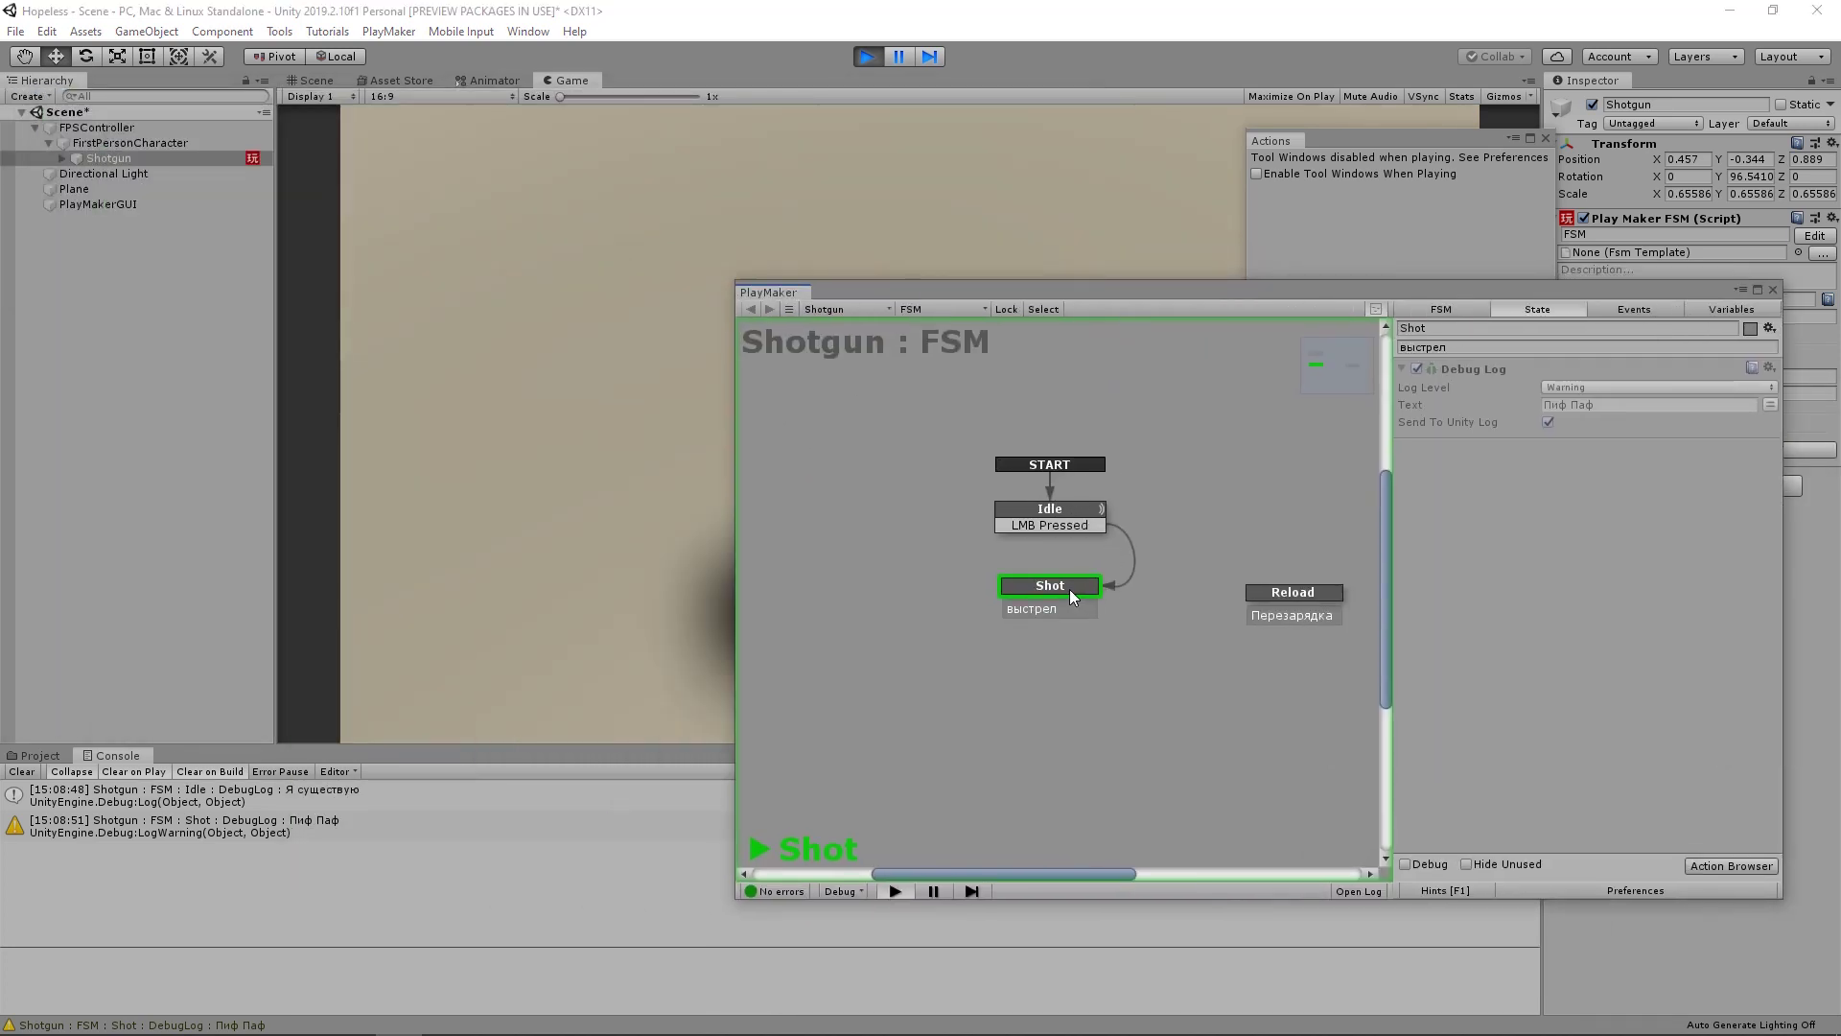
click(1072, 524)
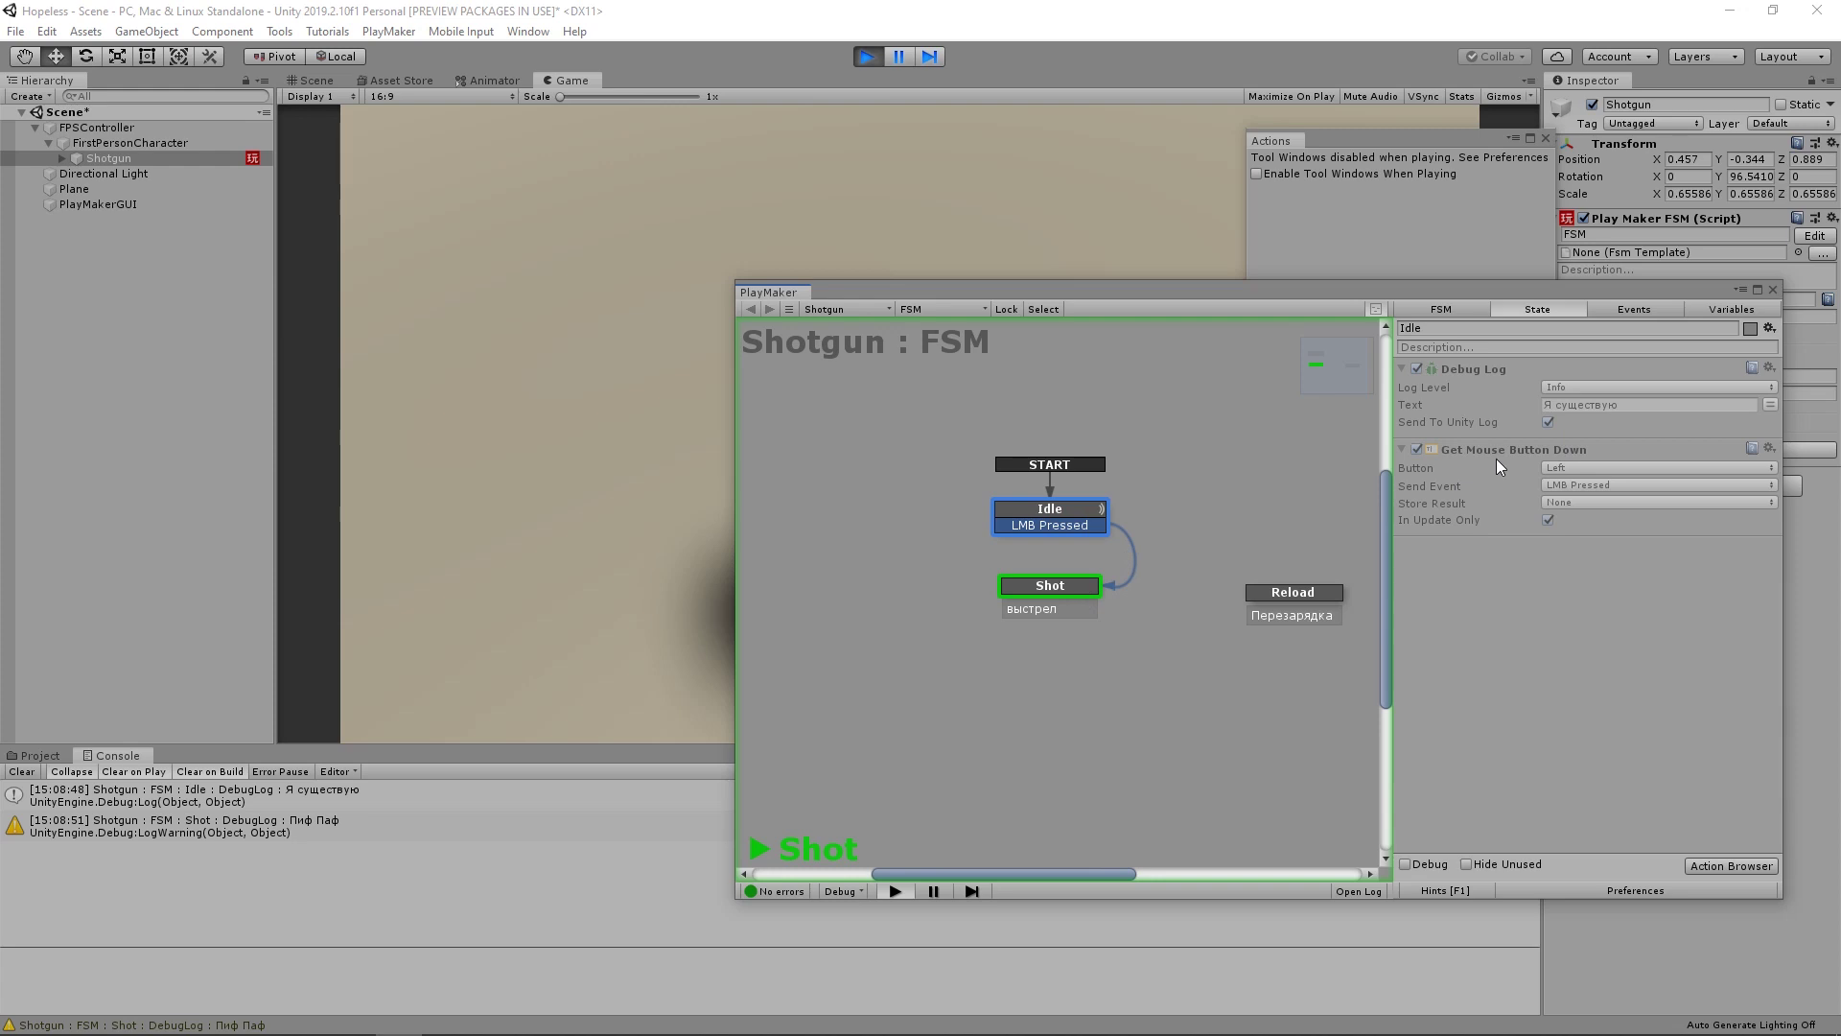
click(1085, 587)
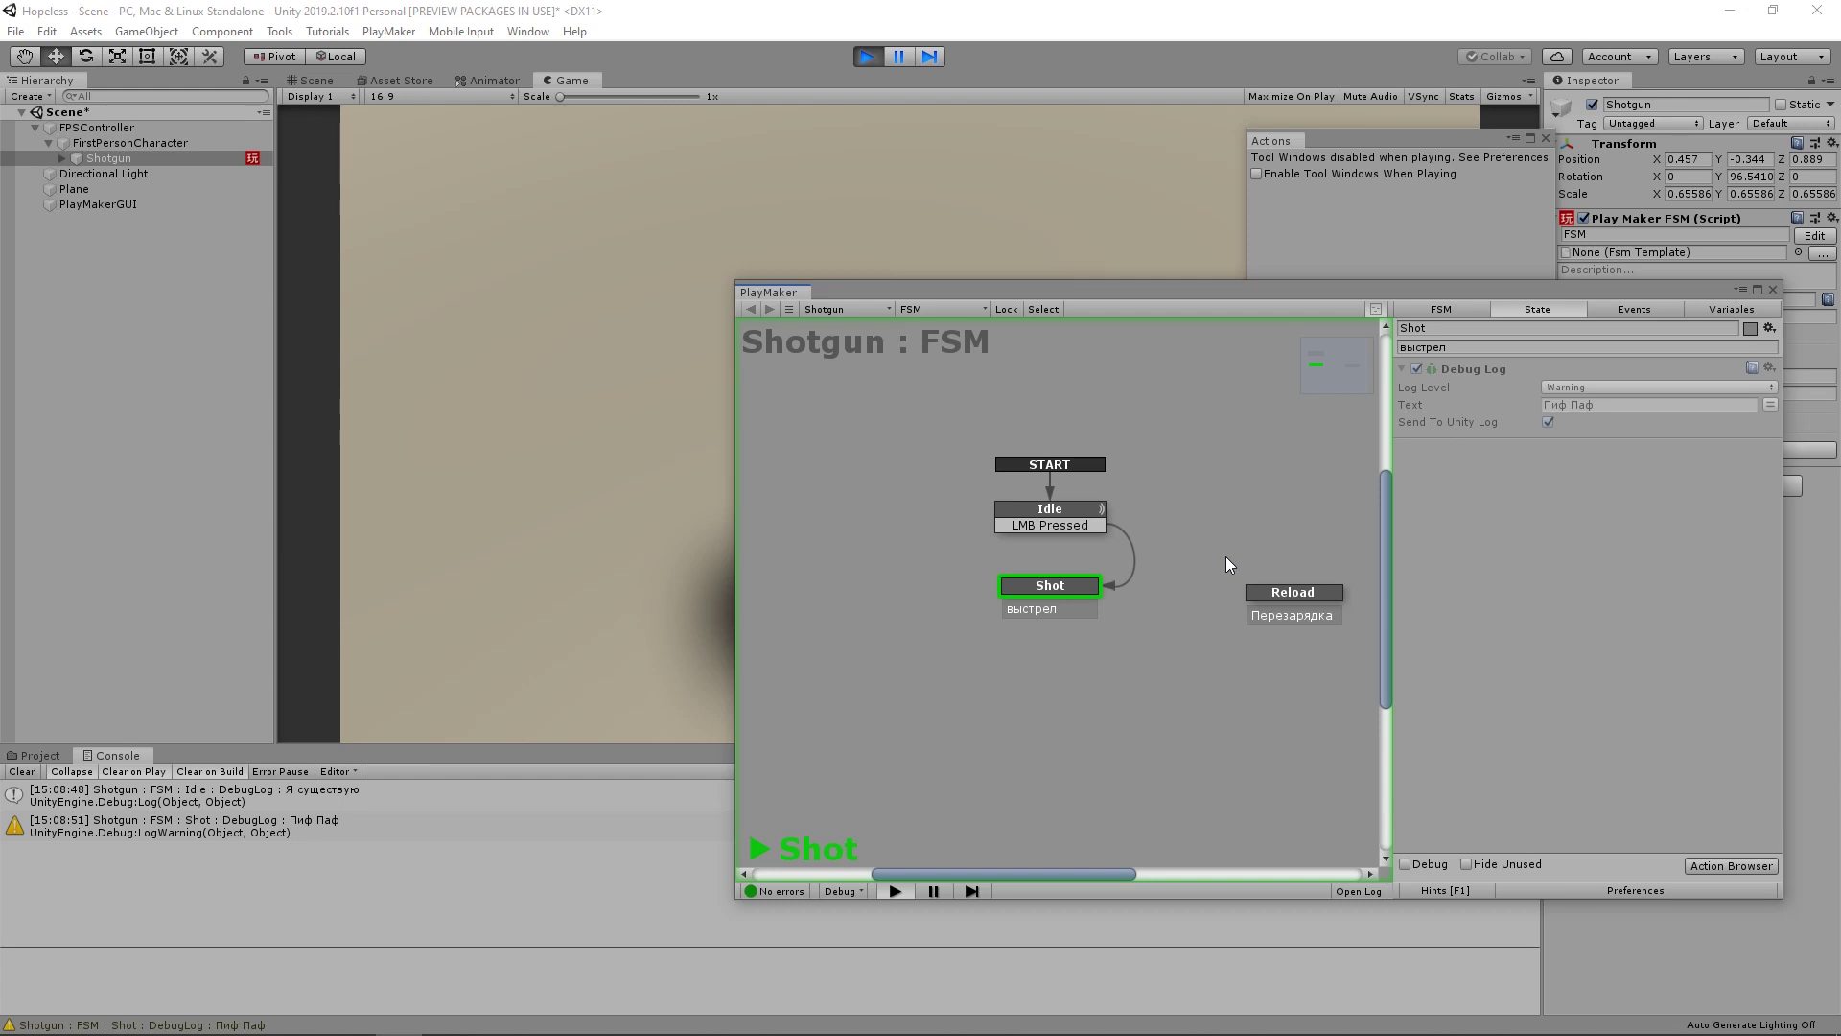
- Stop play, give Shot a FINISHED transition back to Idle, and run the game again
click(869, 58)
right_click(1047, 587)
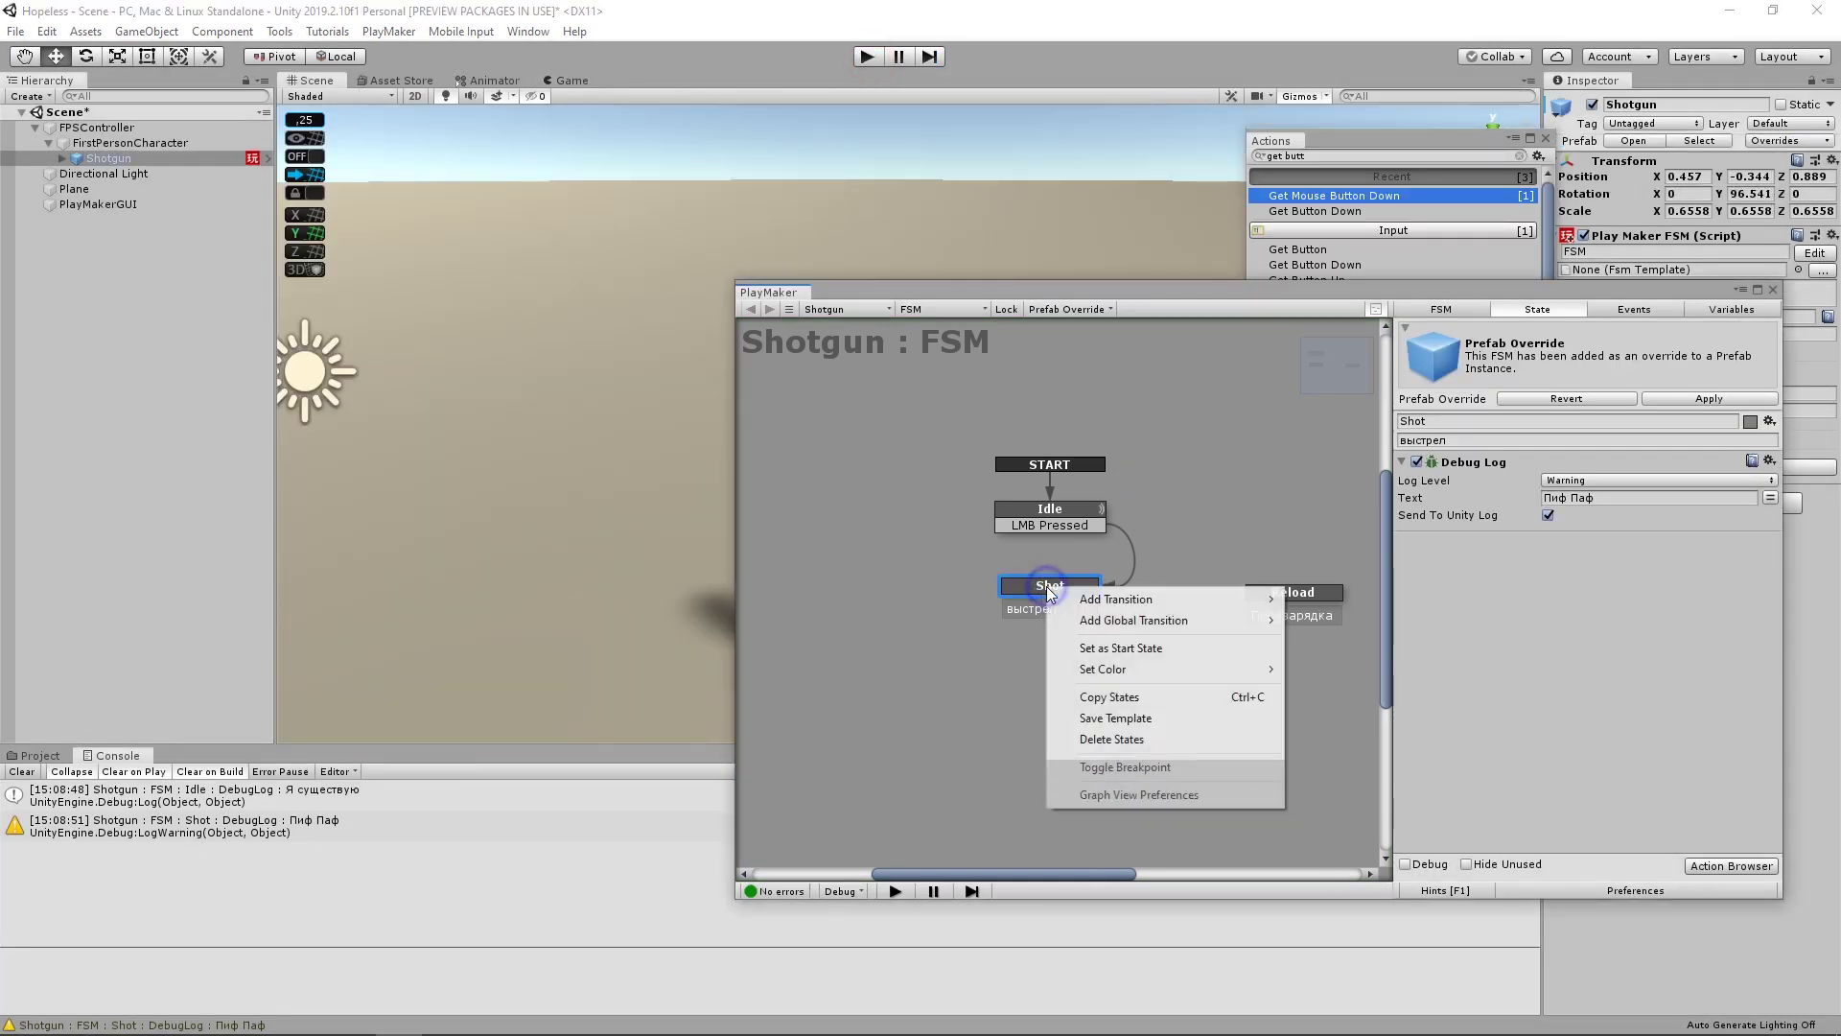
mouse_move(1124, 608)
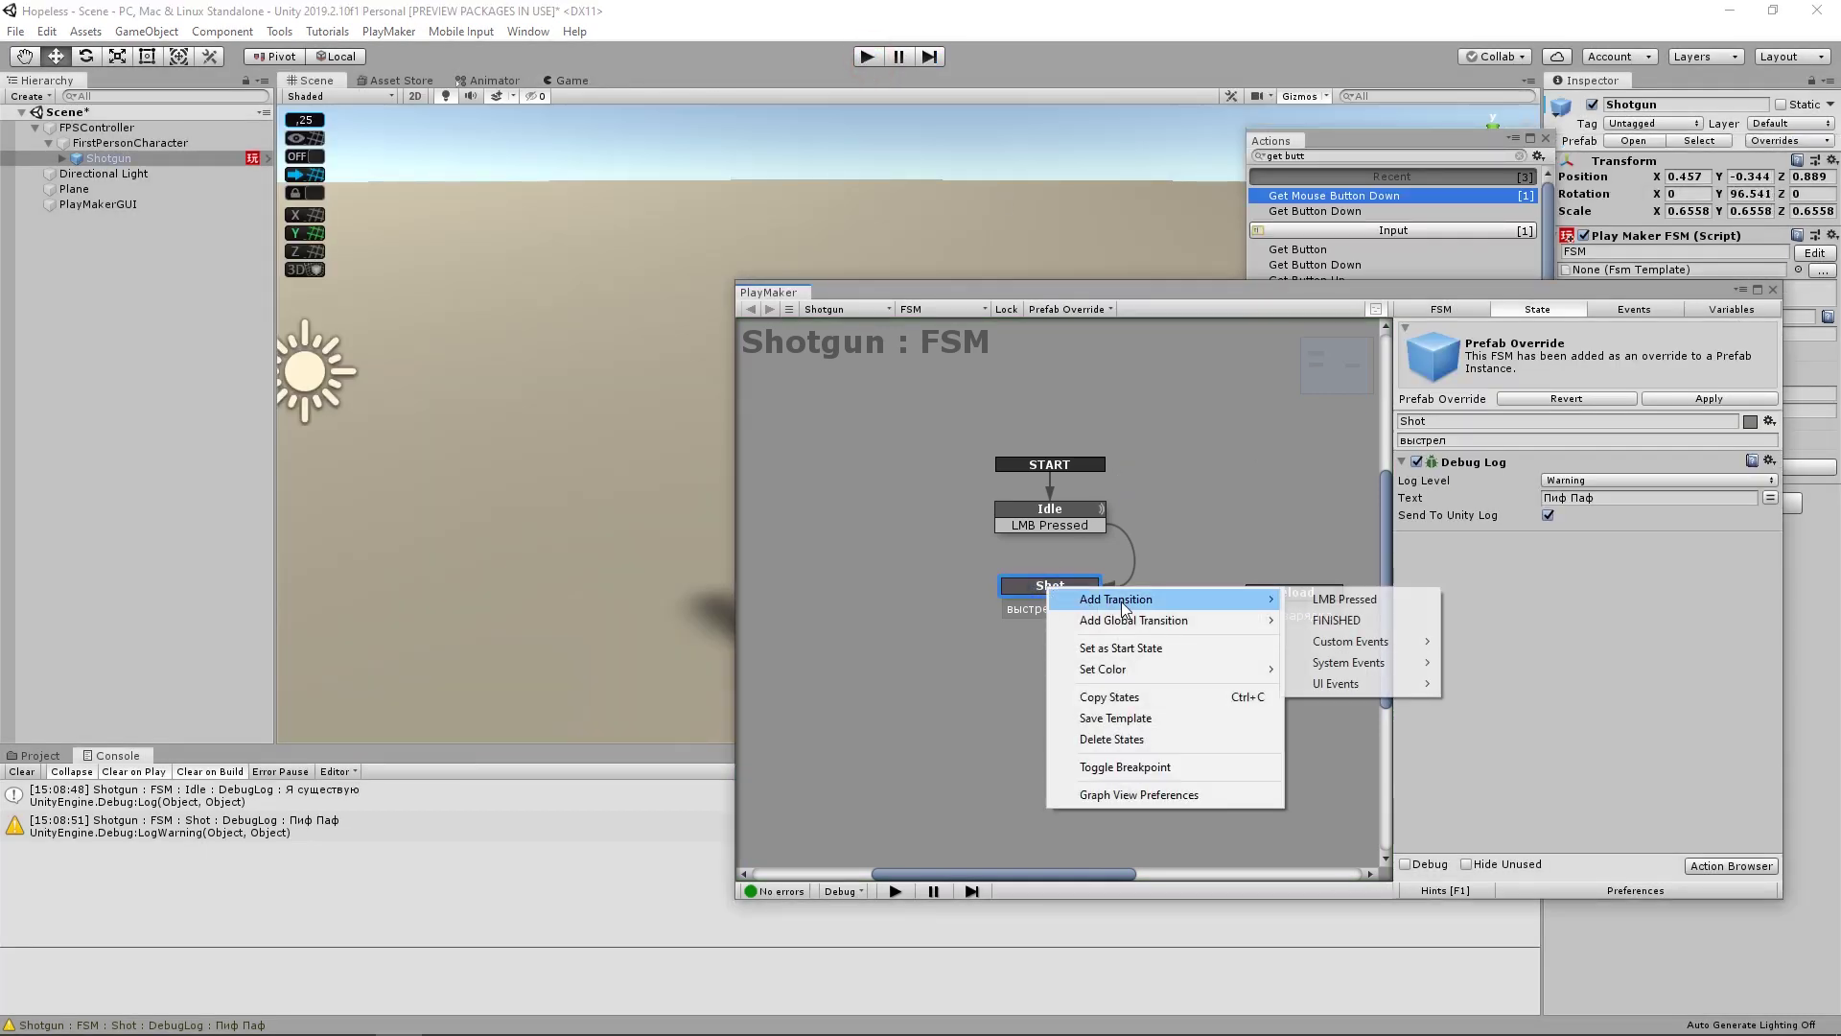
click(1423, 619)
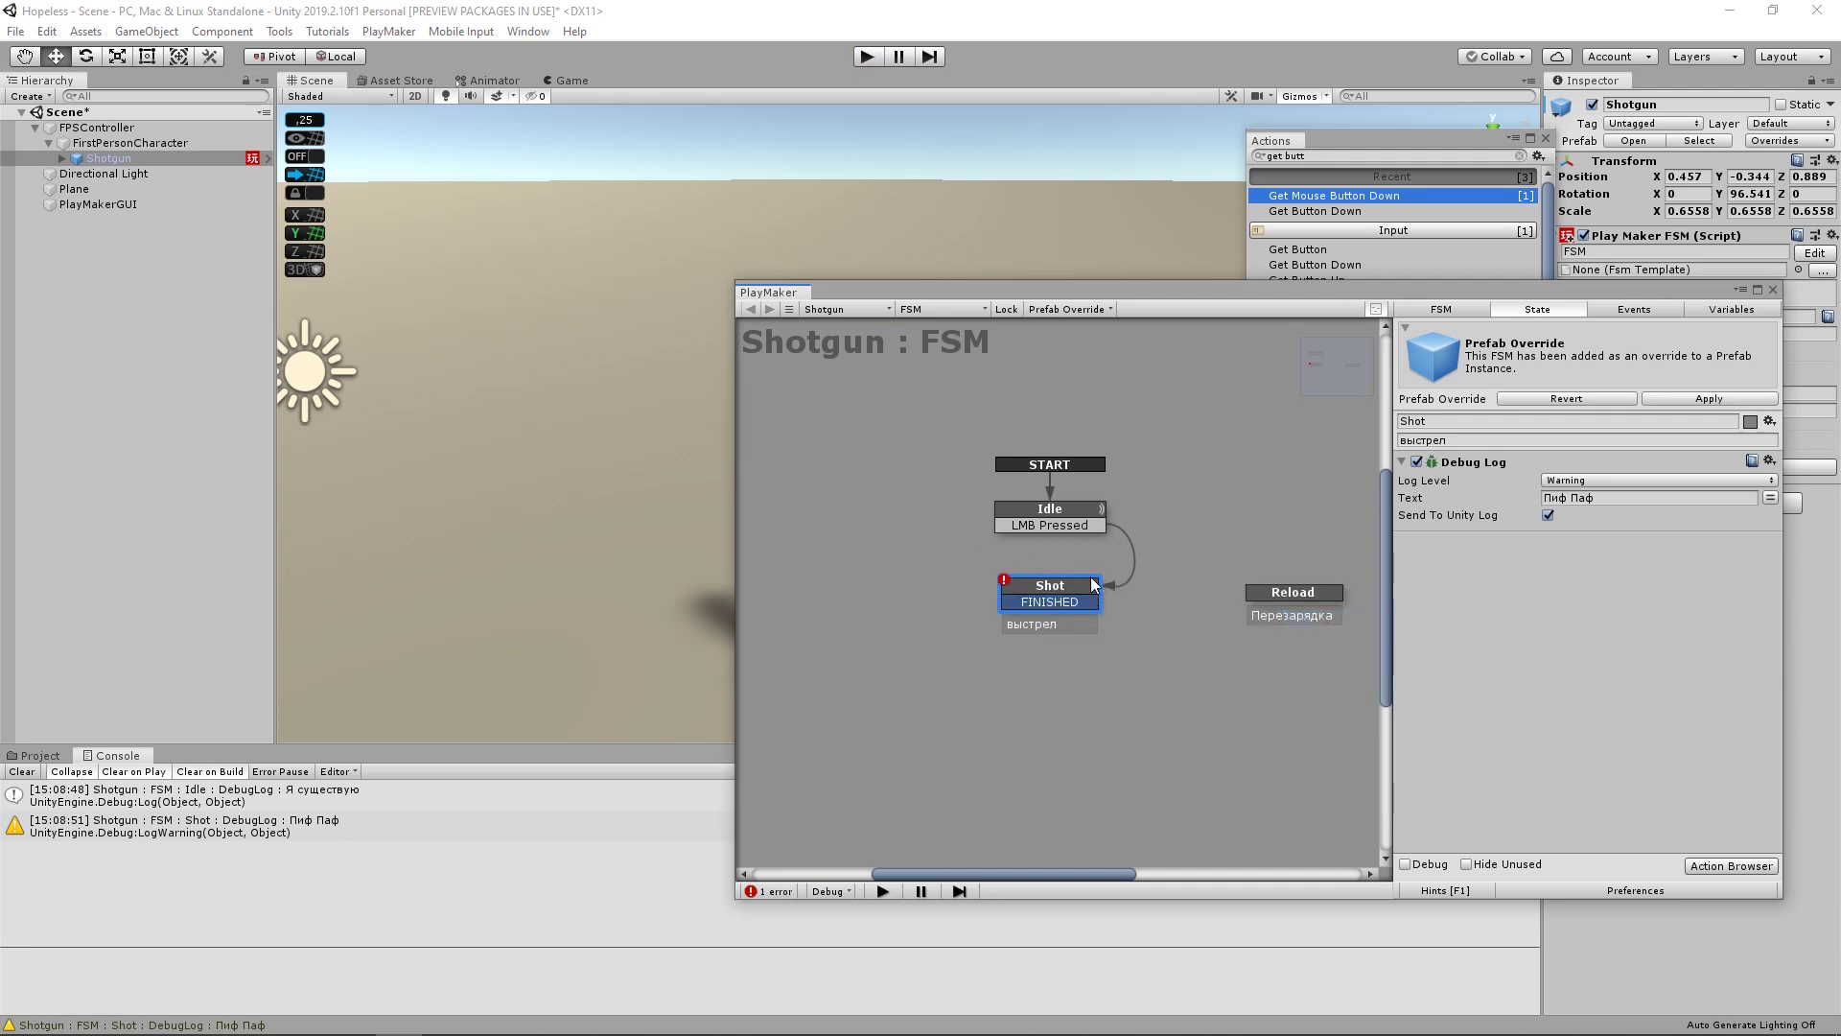
mouse_move(1083, 602)
mouse_down()
mouse_move(922, 575)
mouse_move(1016, 510)
mouse_up()
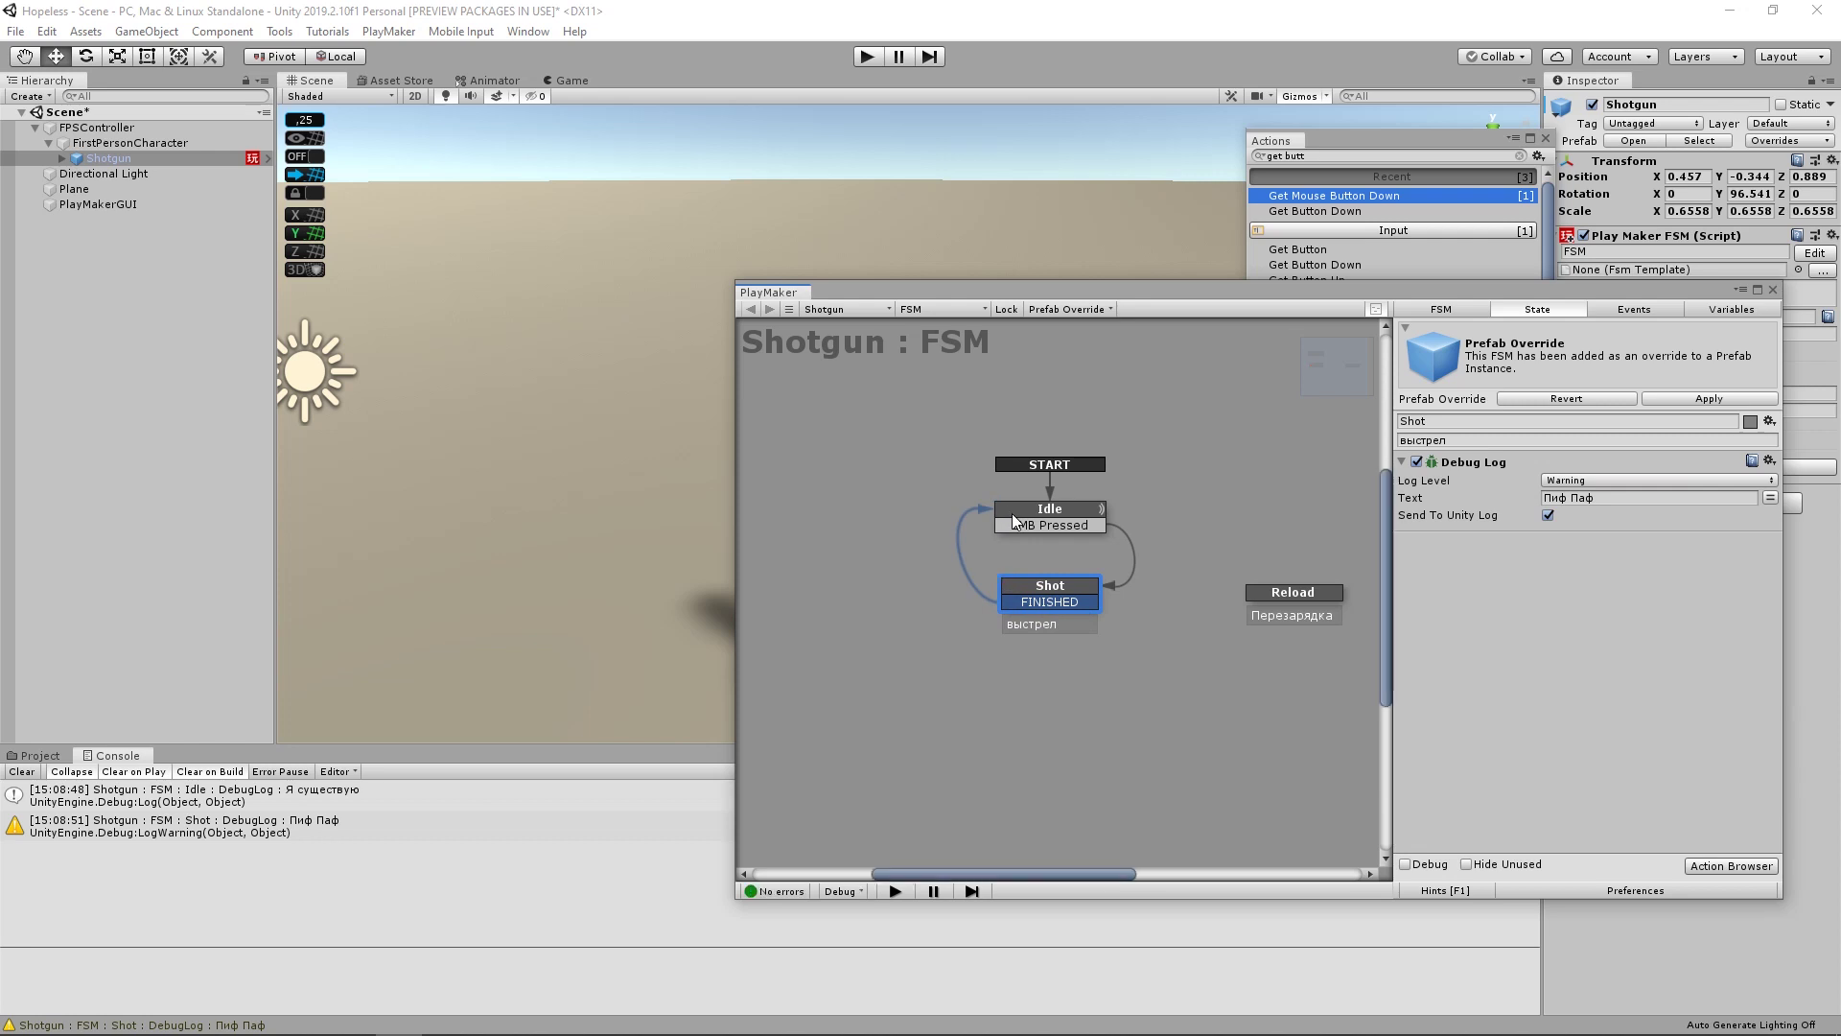
click(866, 55)
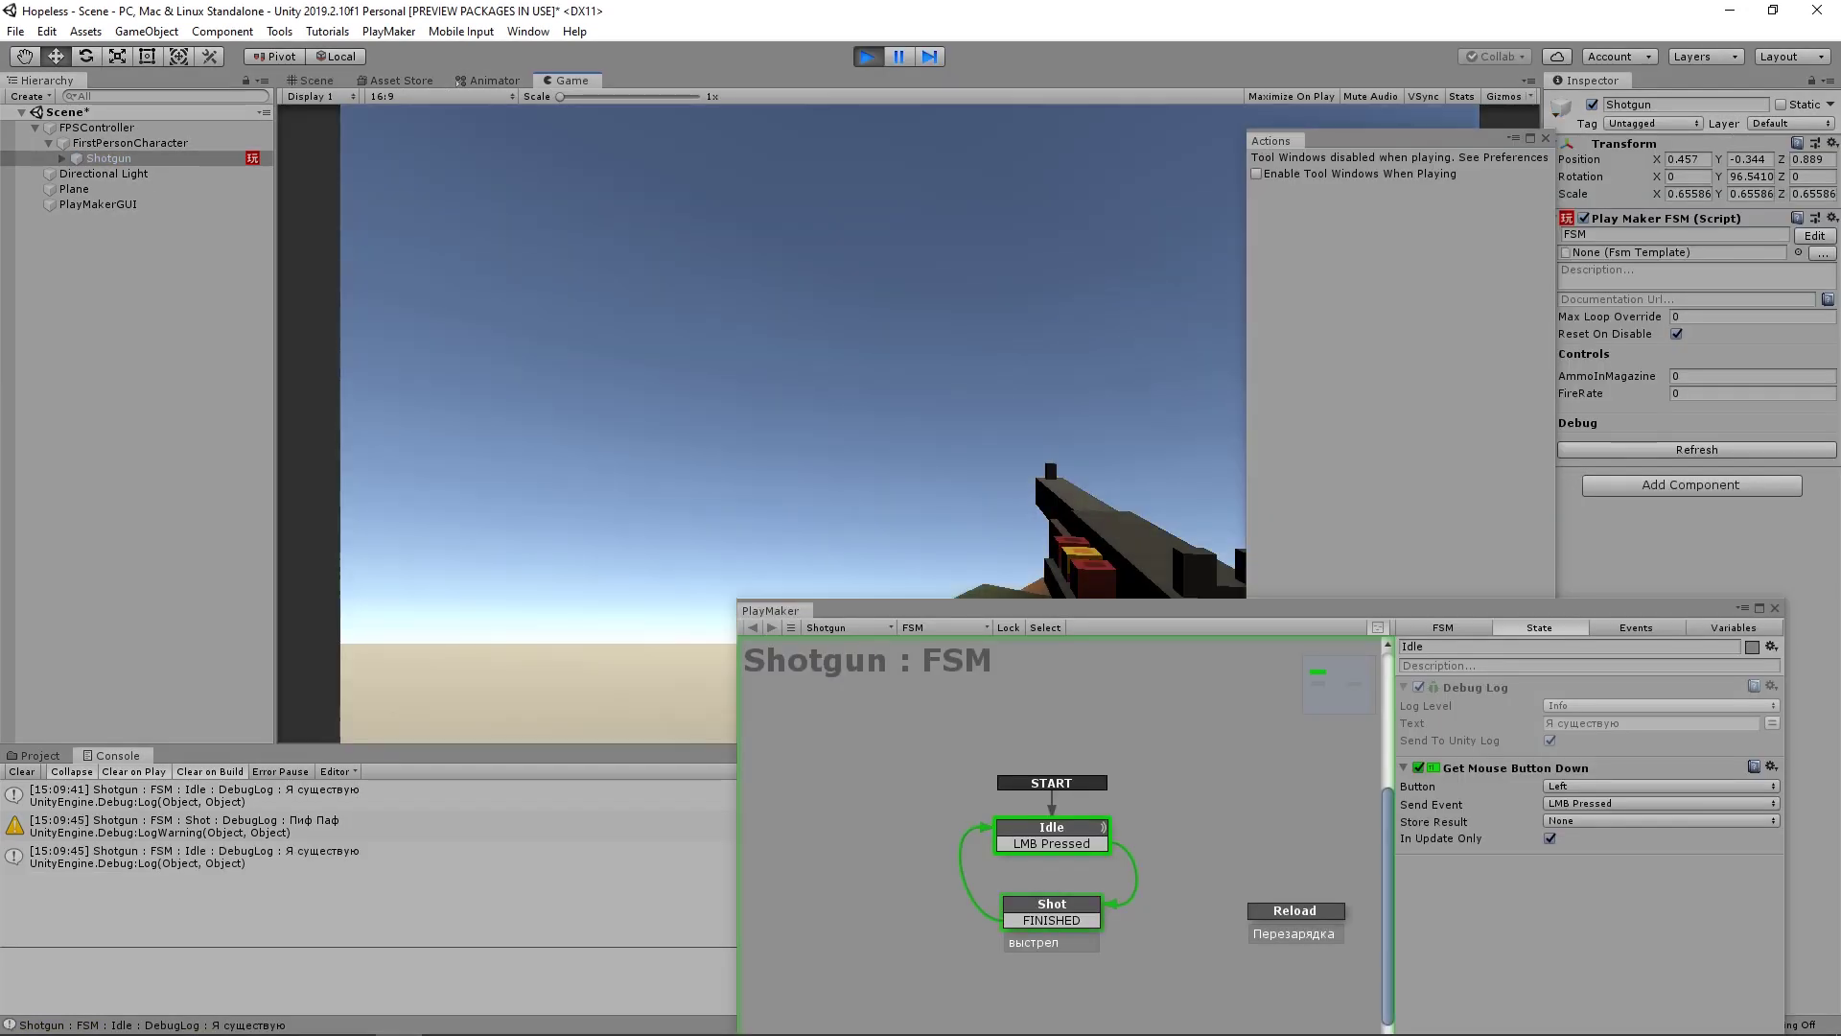
- Fire the shotgun several times in-game, float the FSM graph window, and stop play
drag(1015, 610, 1113, 795)
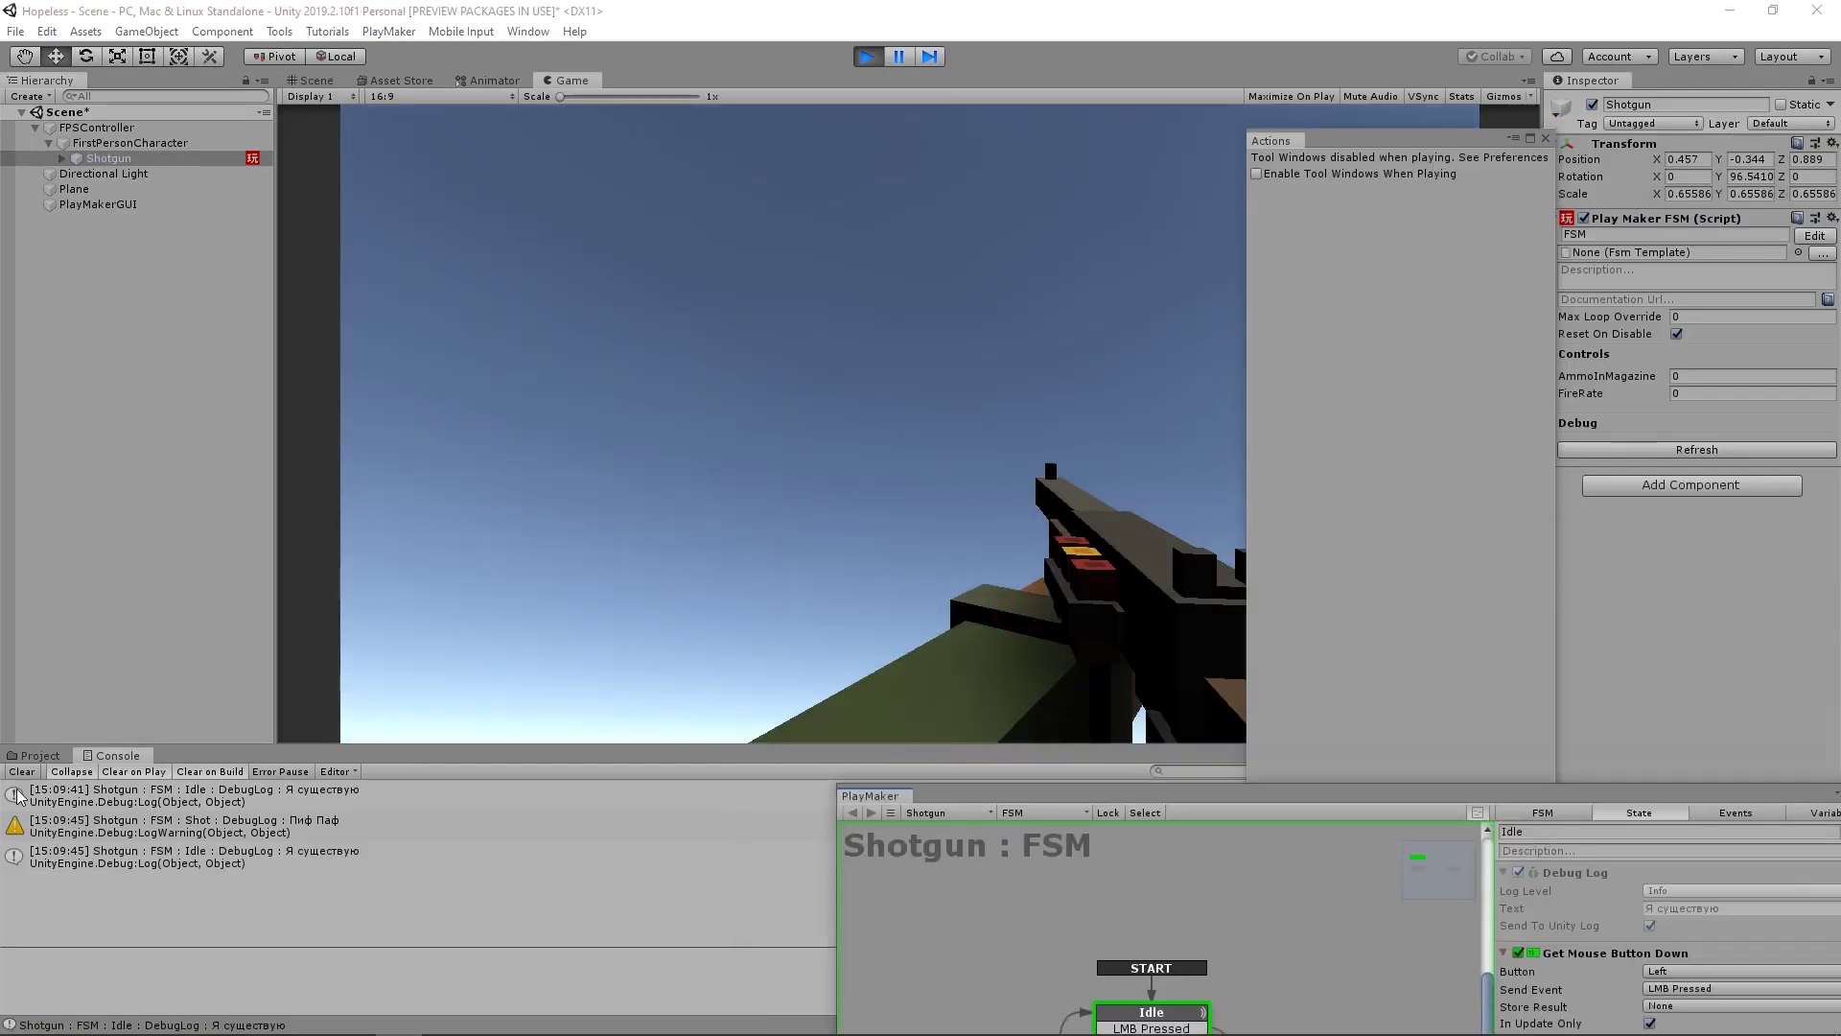
click(420, 700)
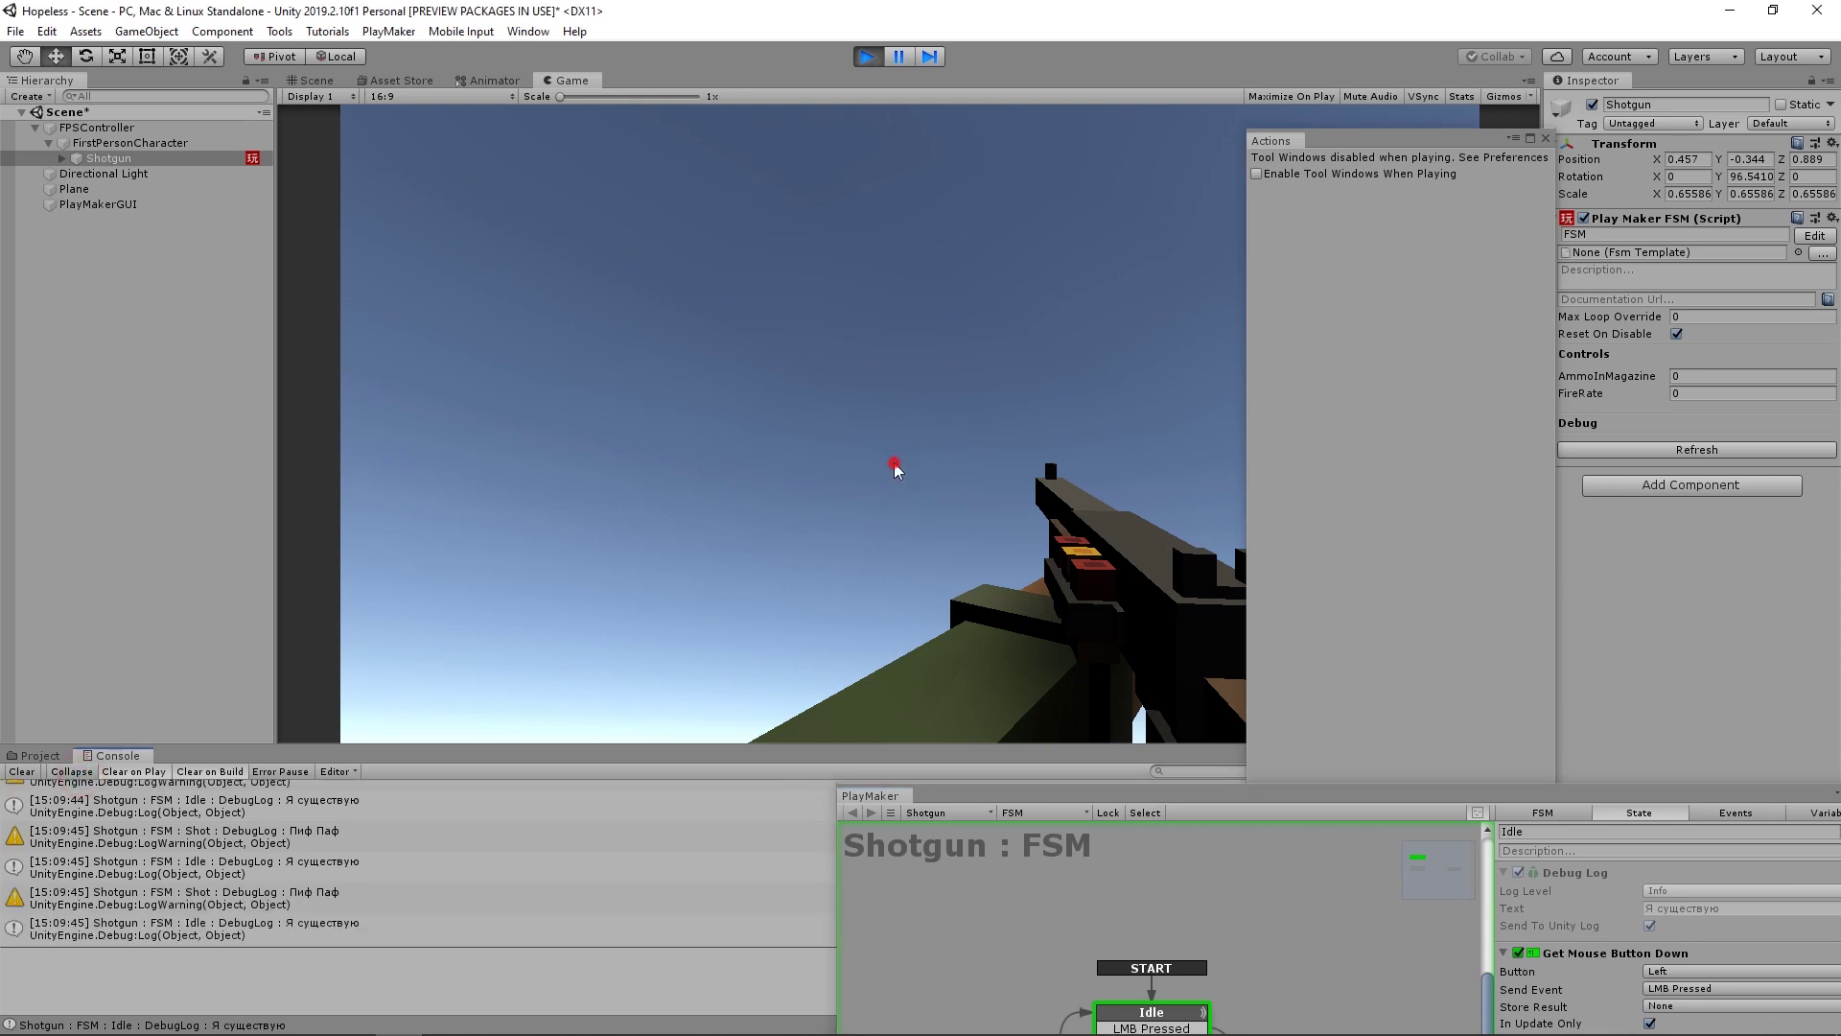
click(888, 255)
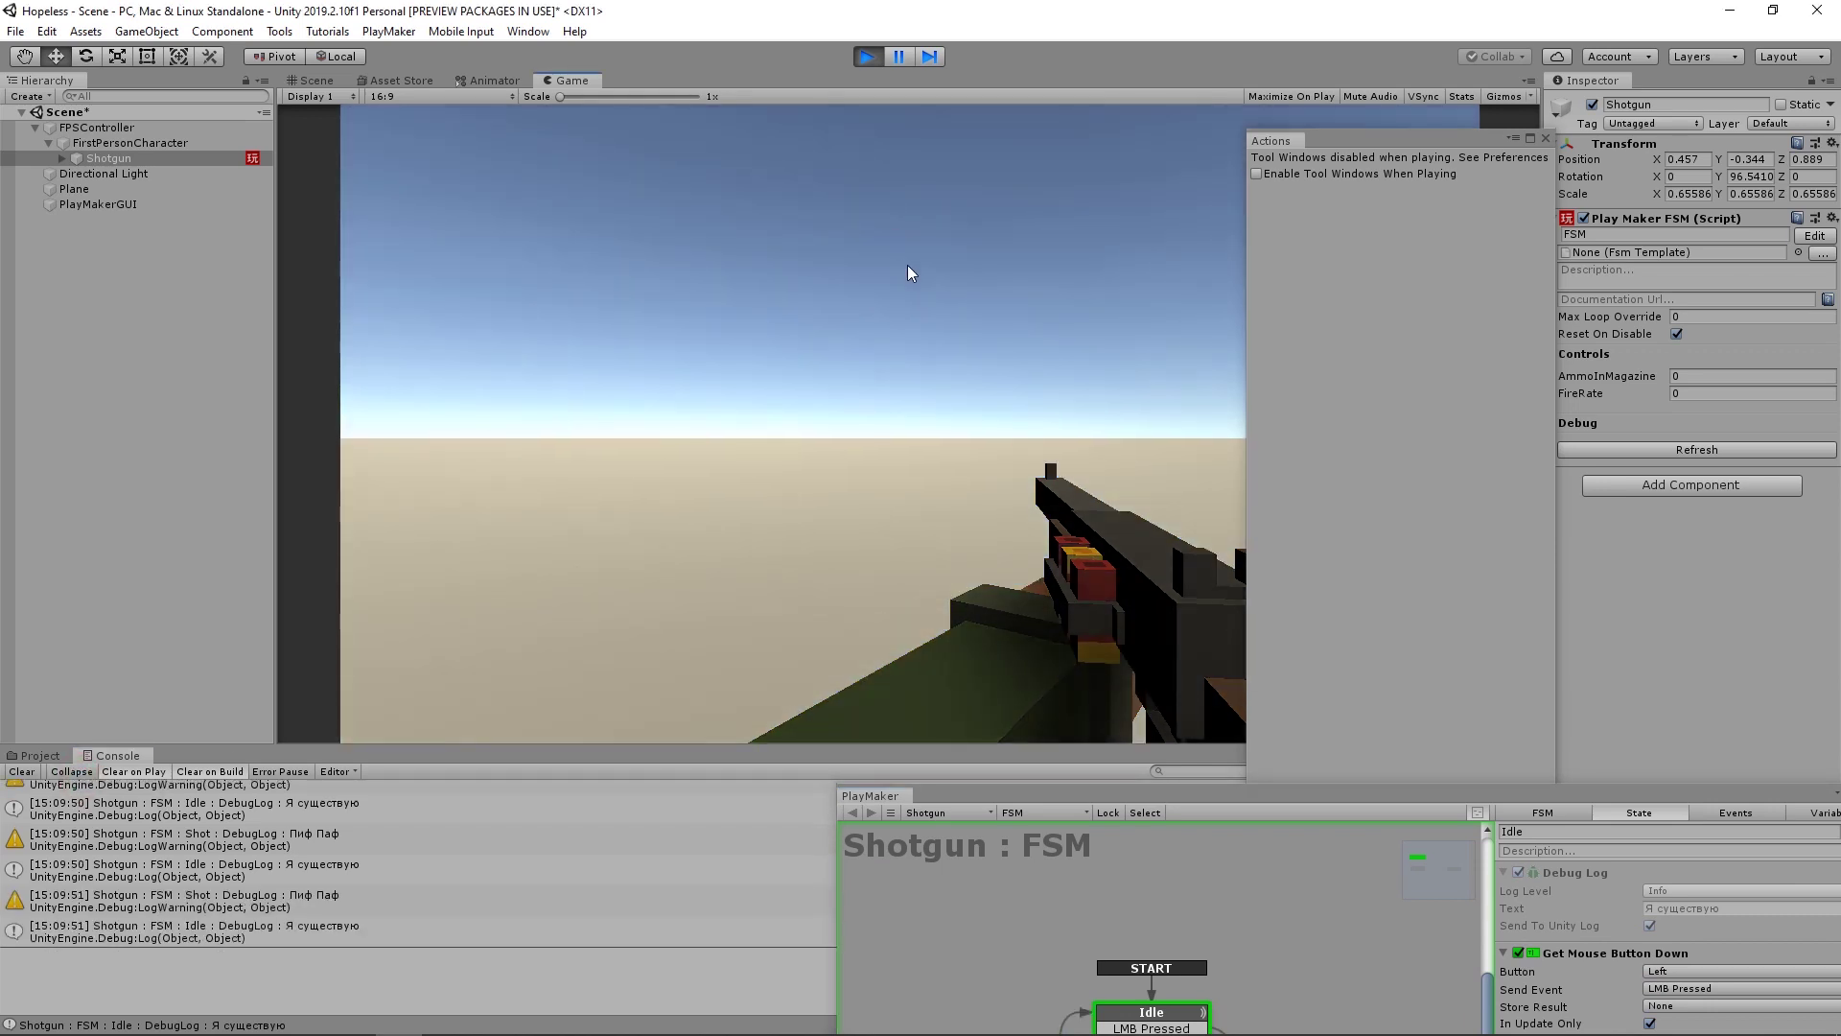
double_click(912, 284)
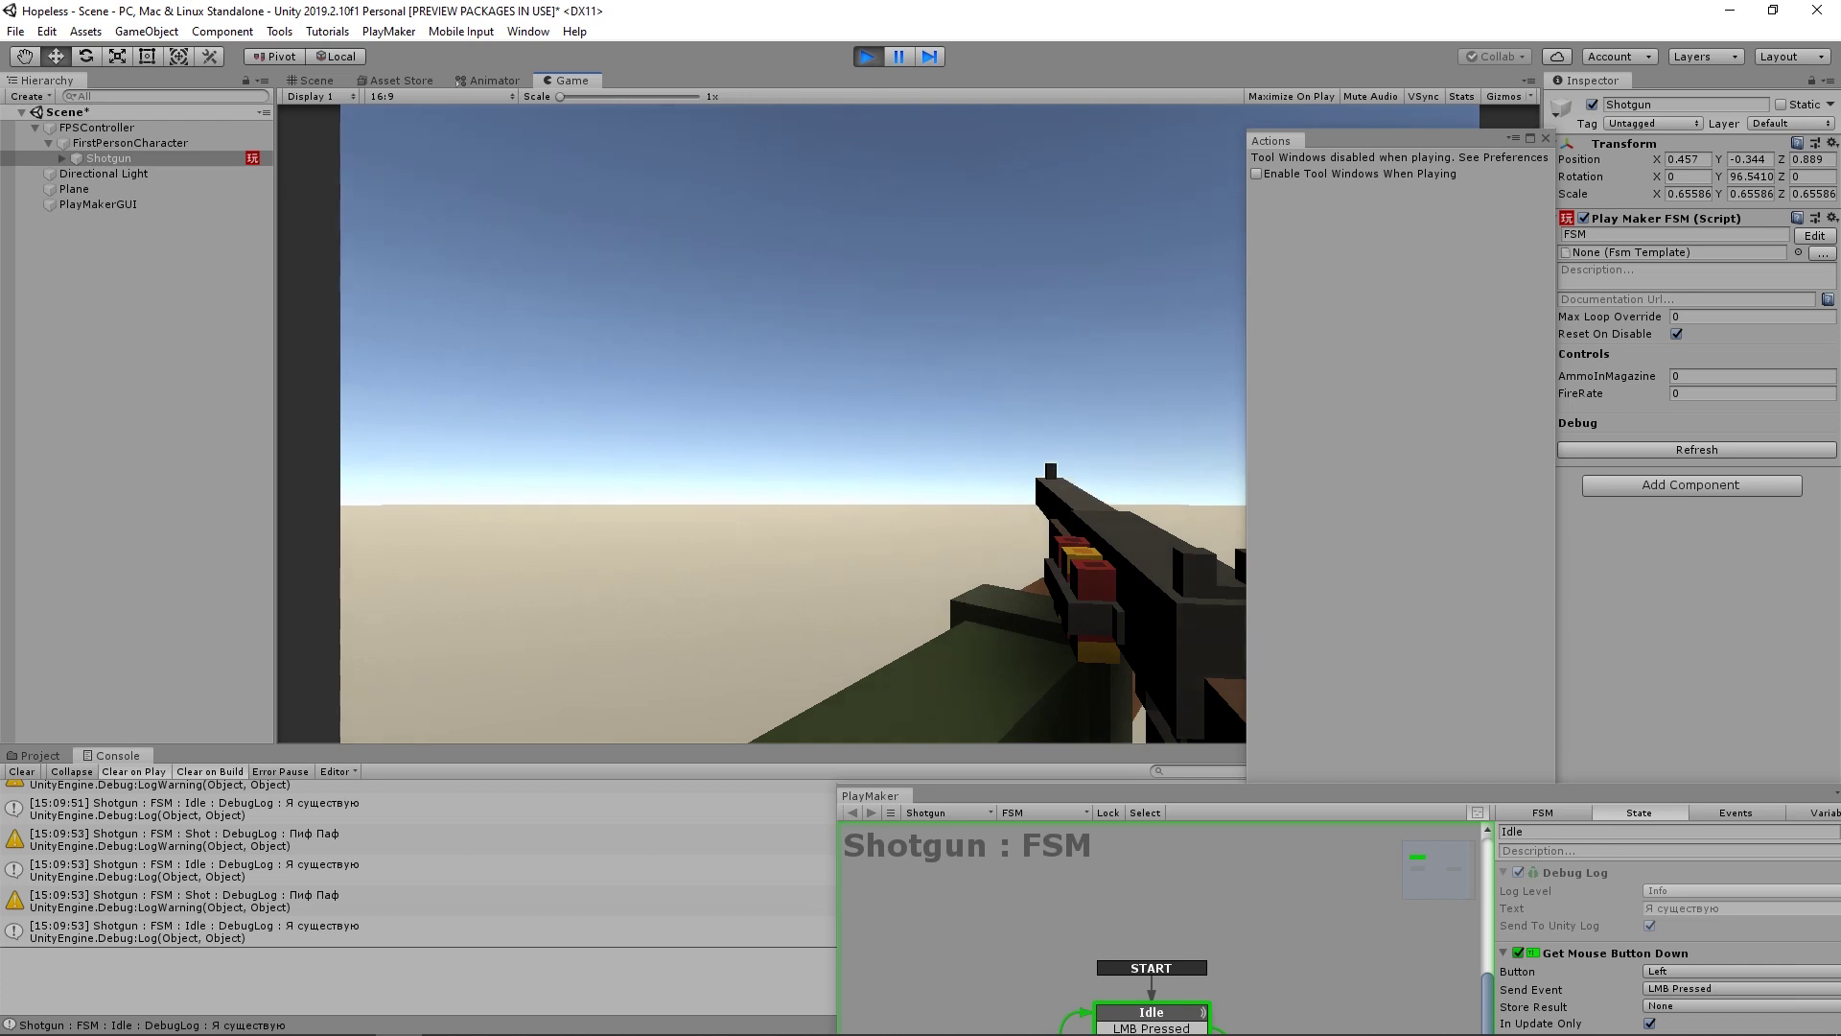
drag(1162, 796, 994, 287)
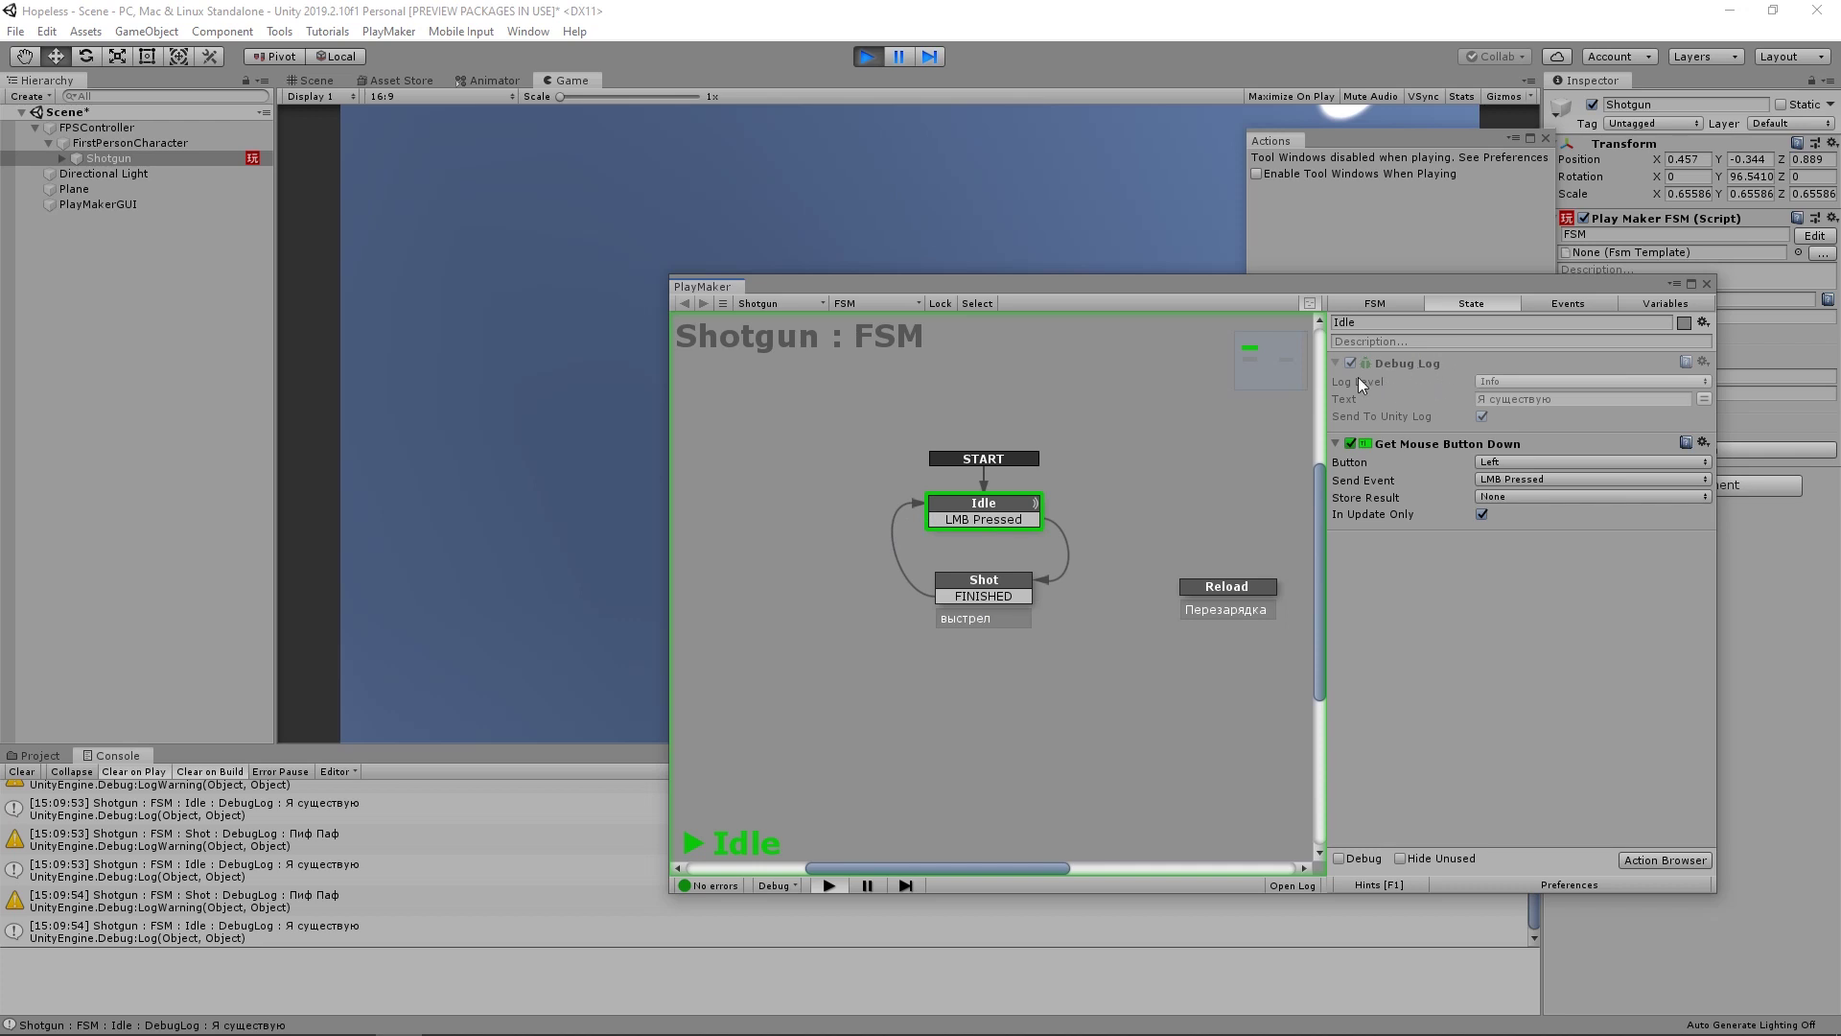
click(867, 57)
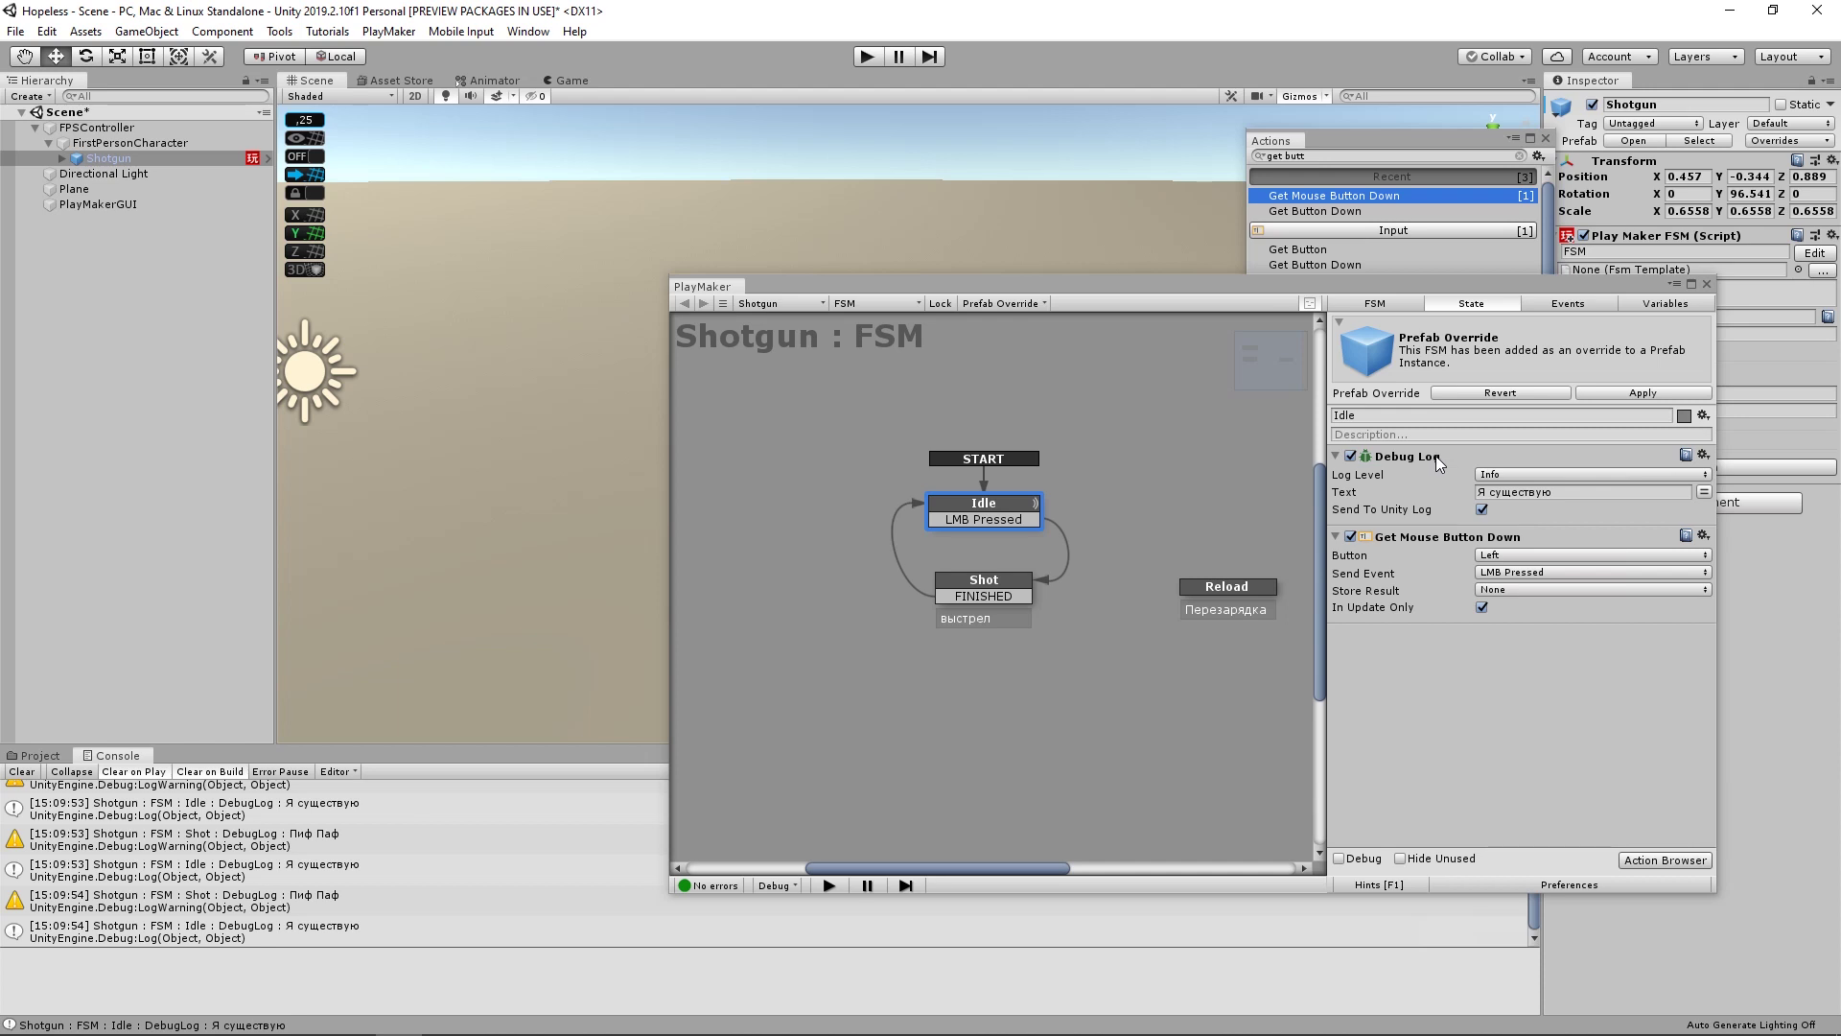
- Add State 1 to the graph, redirect Shot's FINISHED transition onto it, and rearrange Idle and Shot
drag(987, 595, 984, 622)
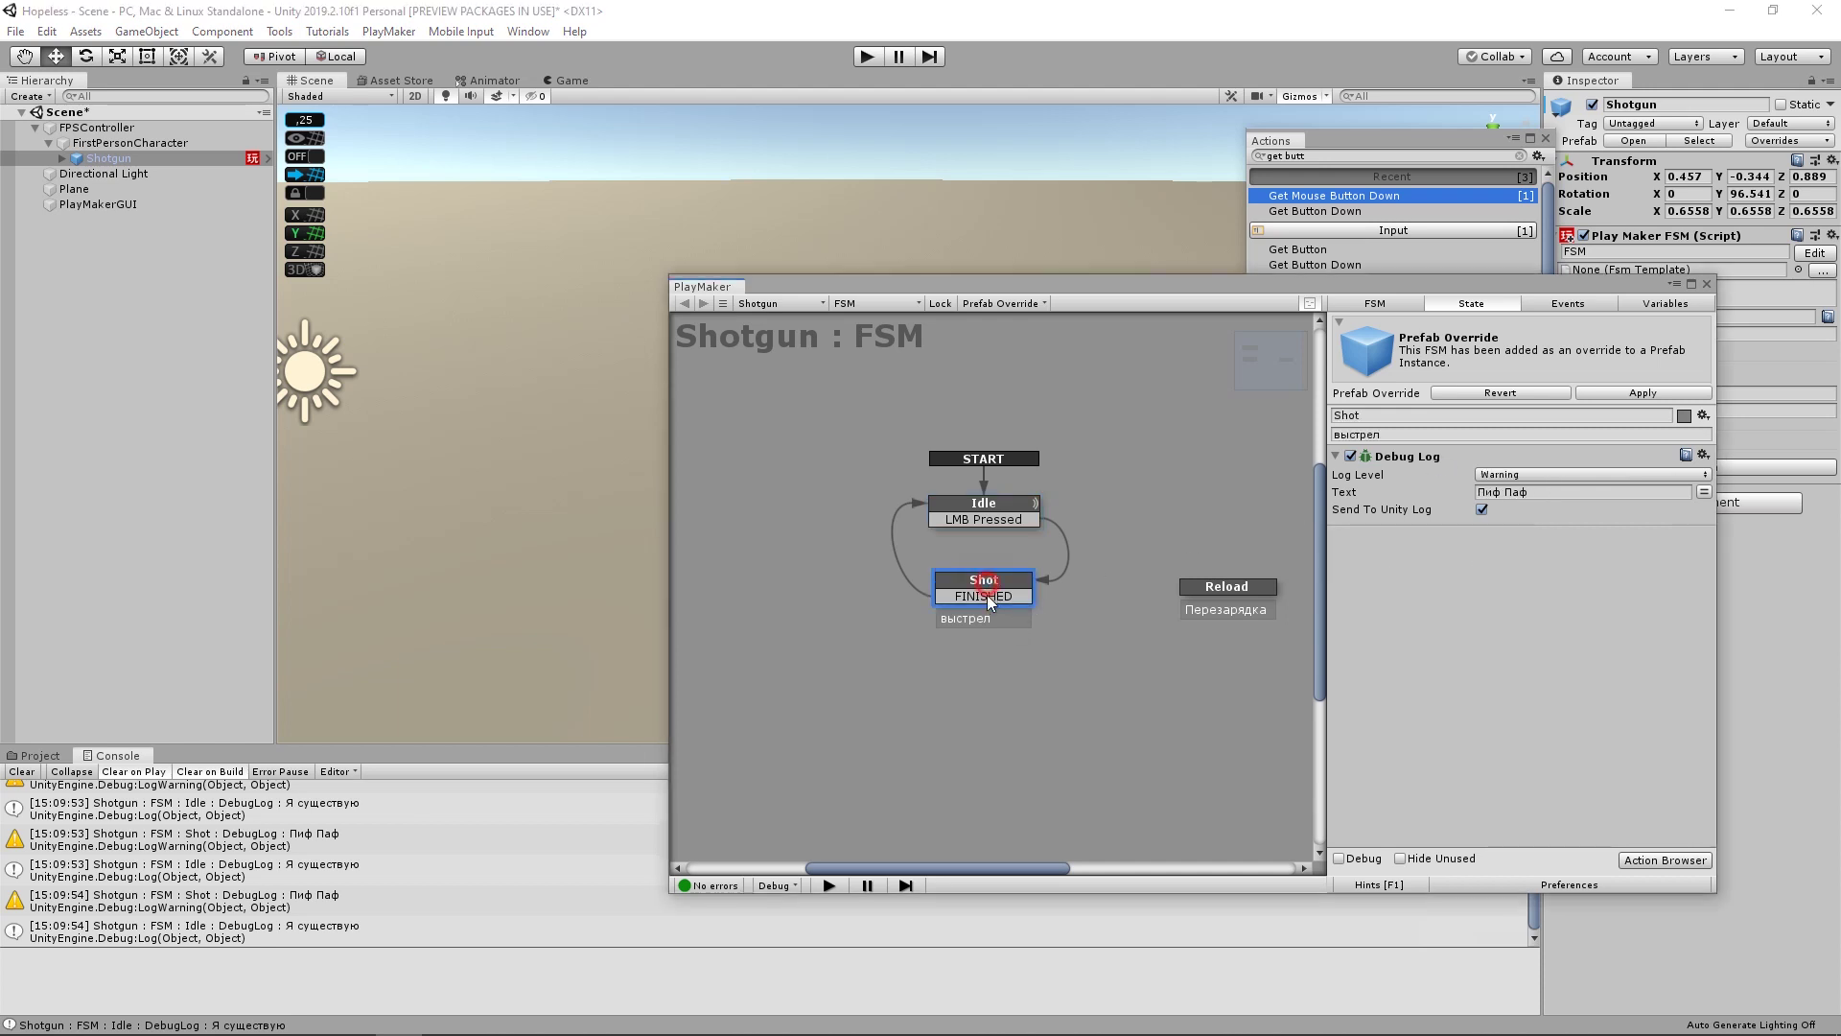
right_click(847, 573)
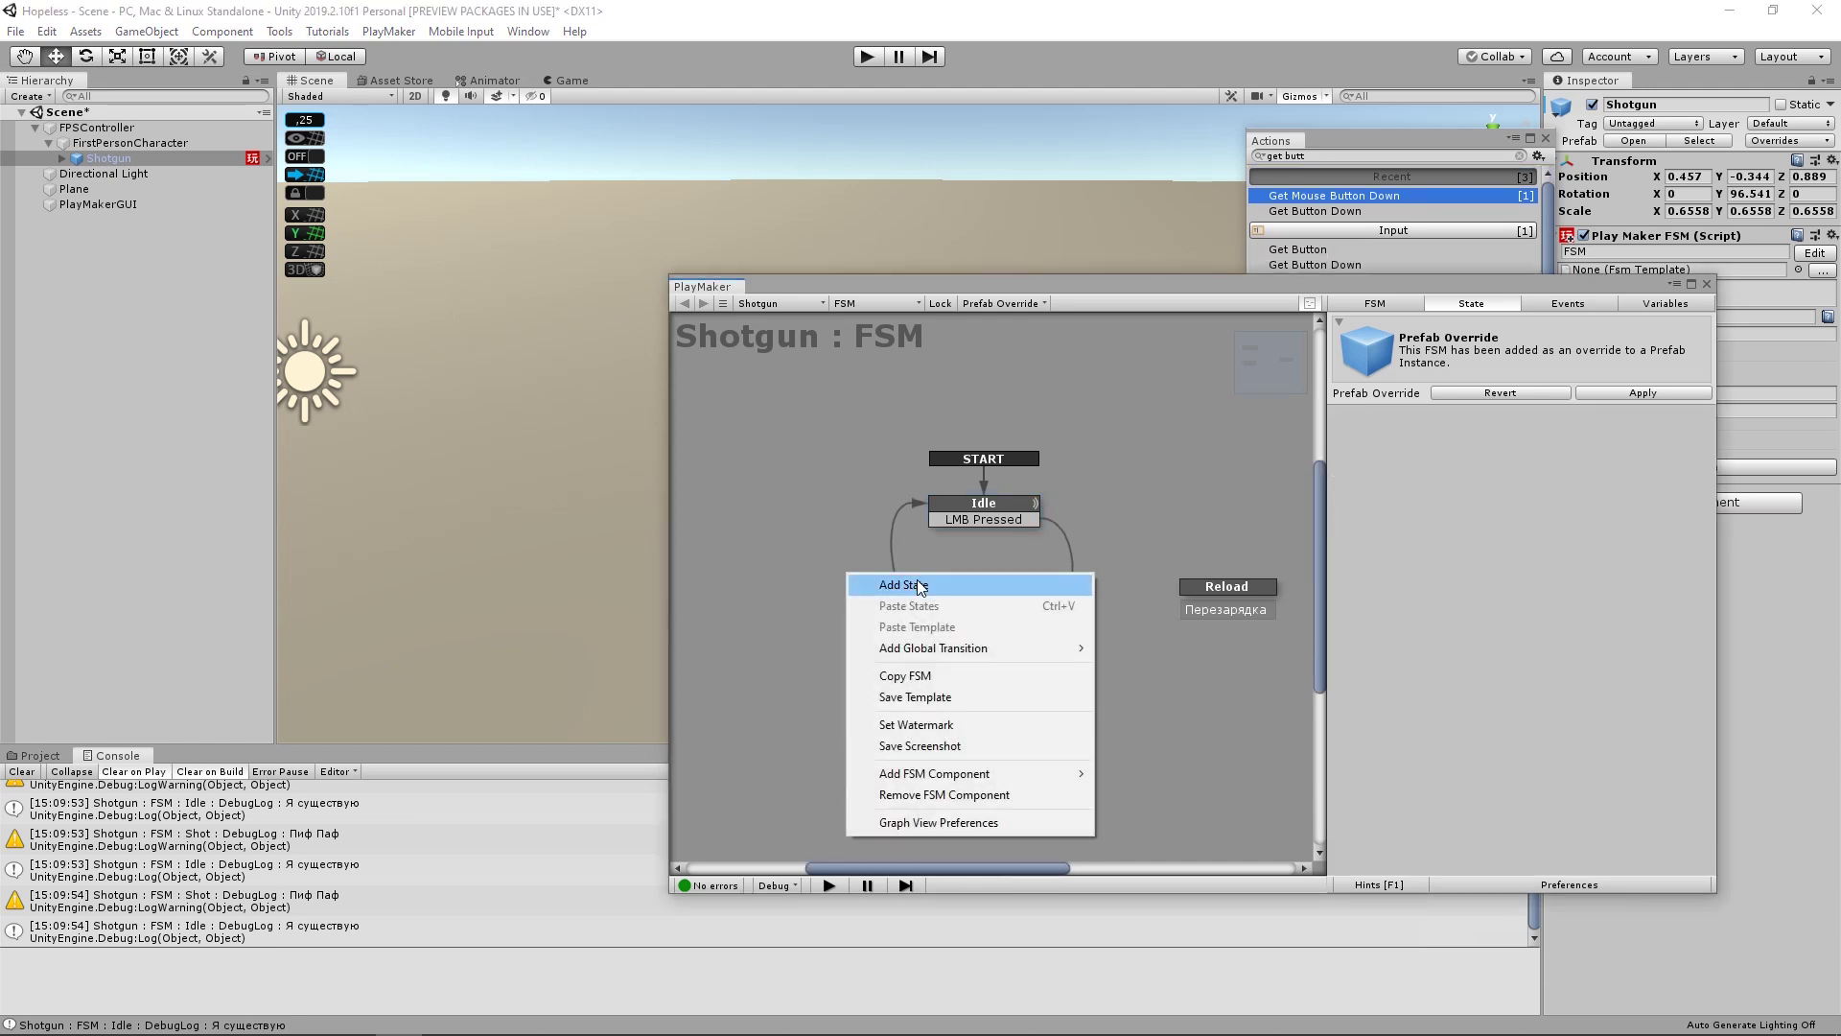
click(917, 583)
drag(829, 575, 827, 562)
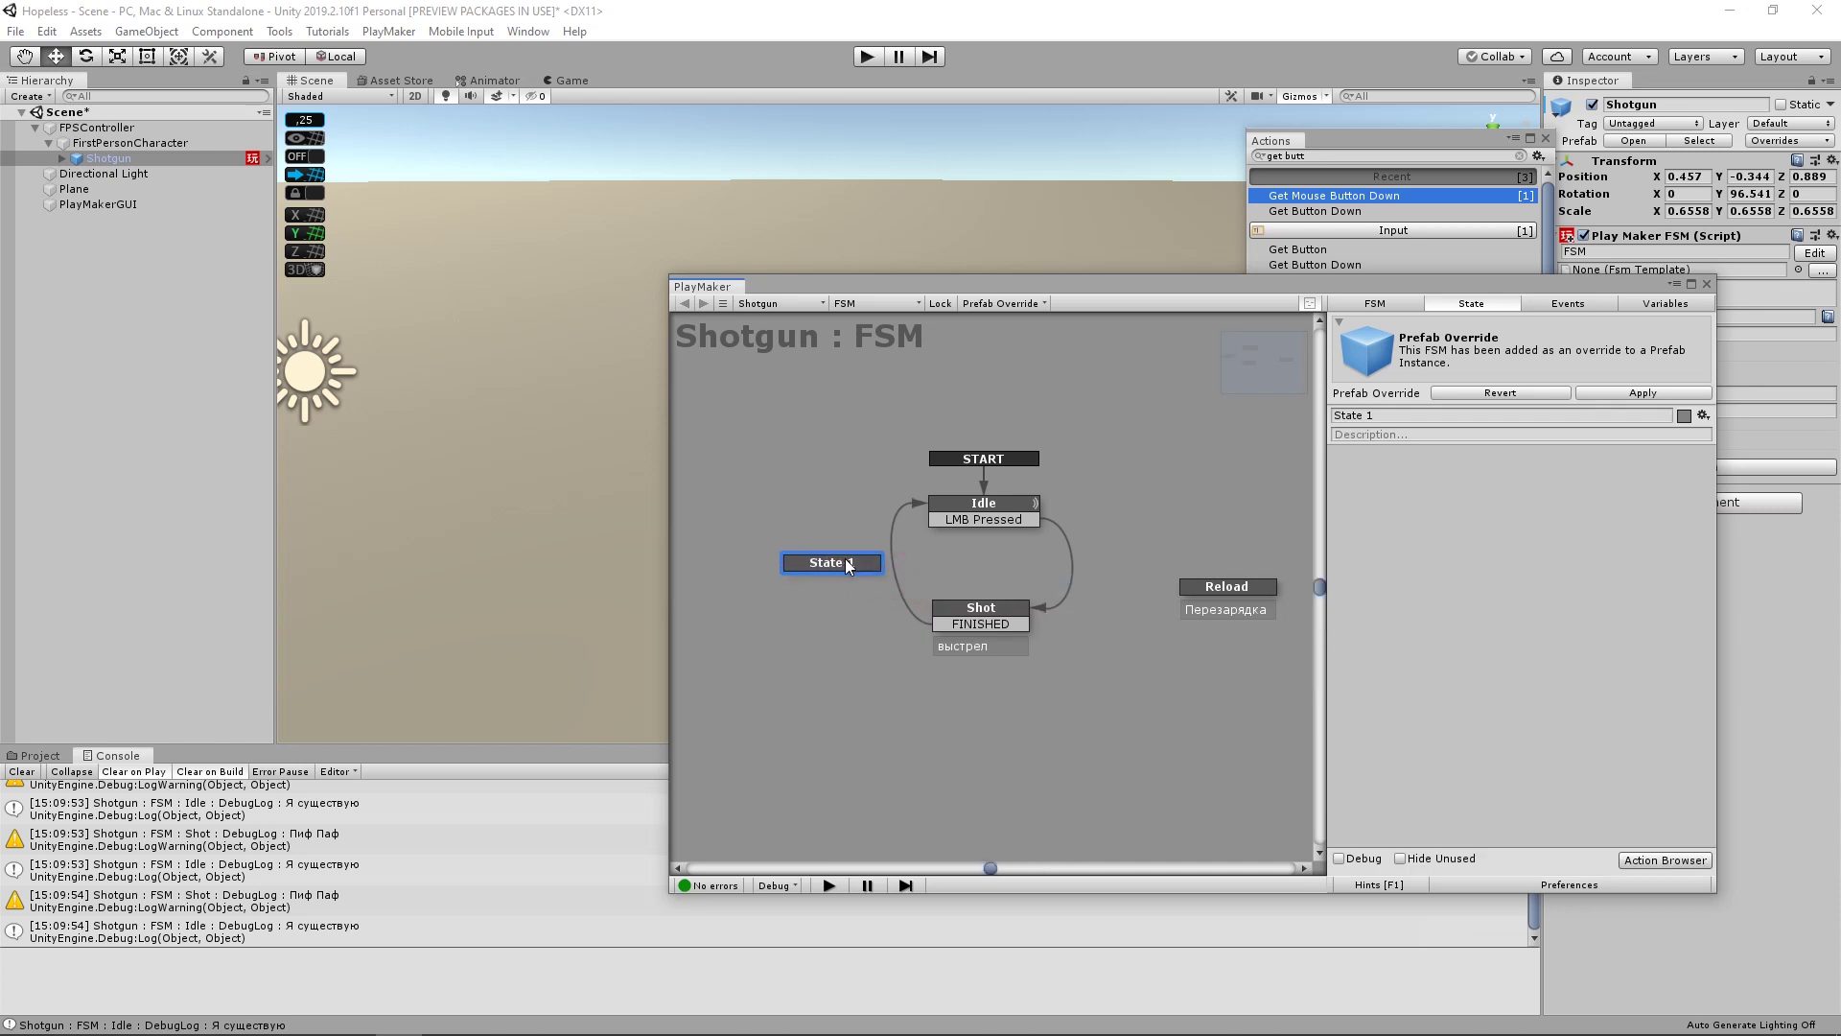
drag(950, 630, 801, 570)
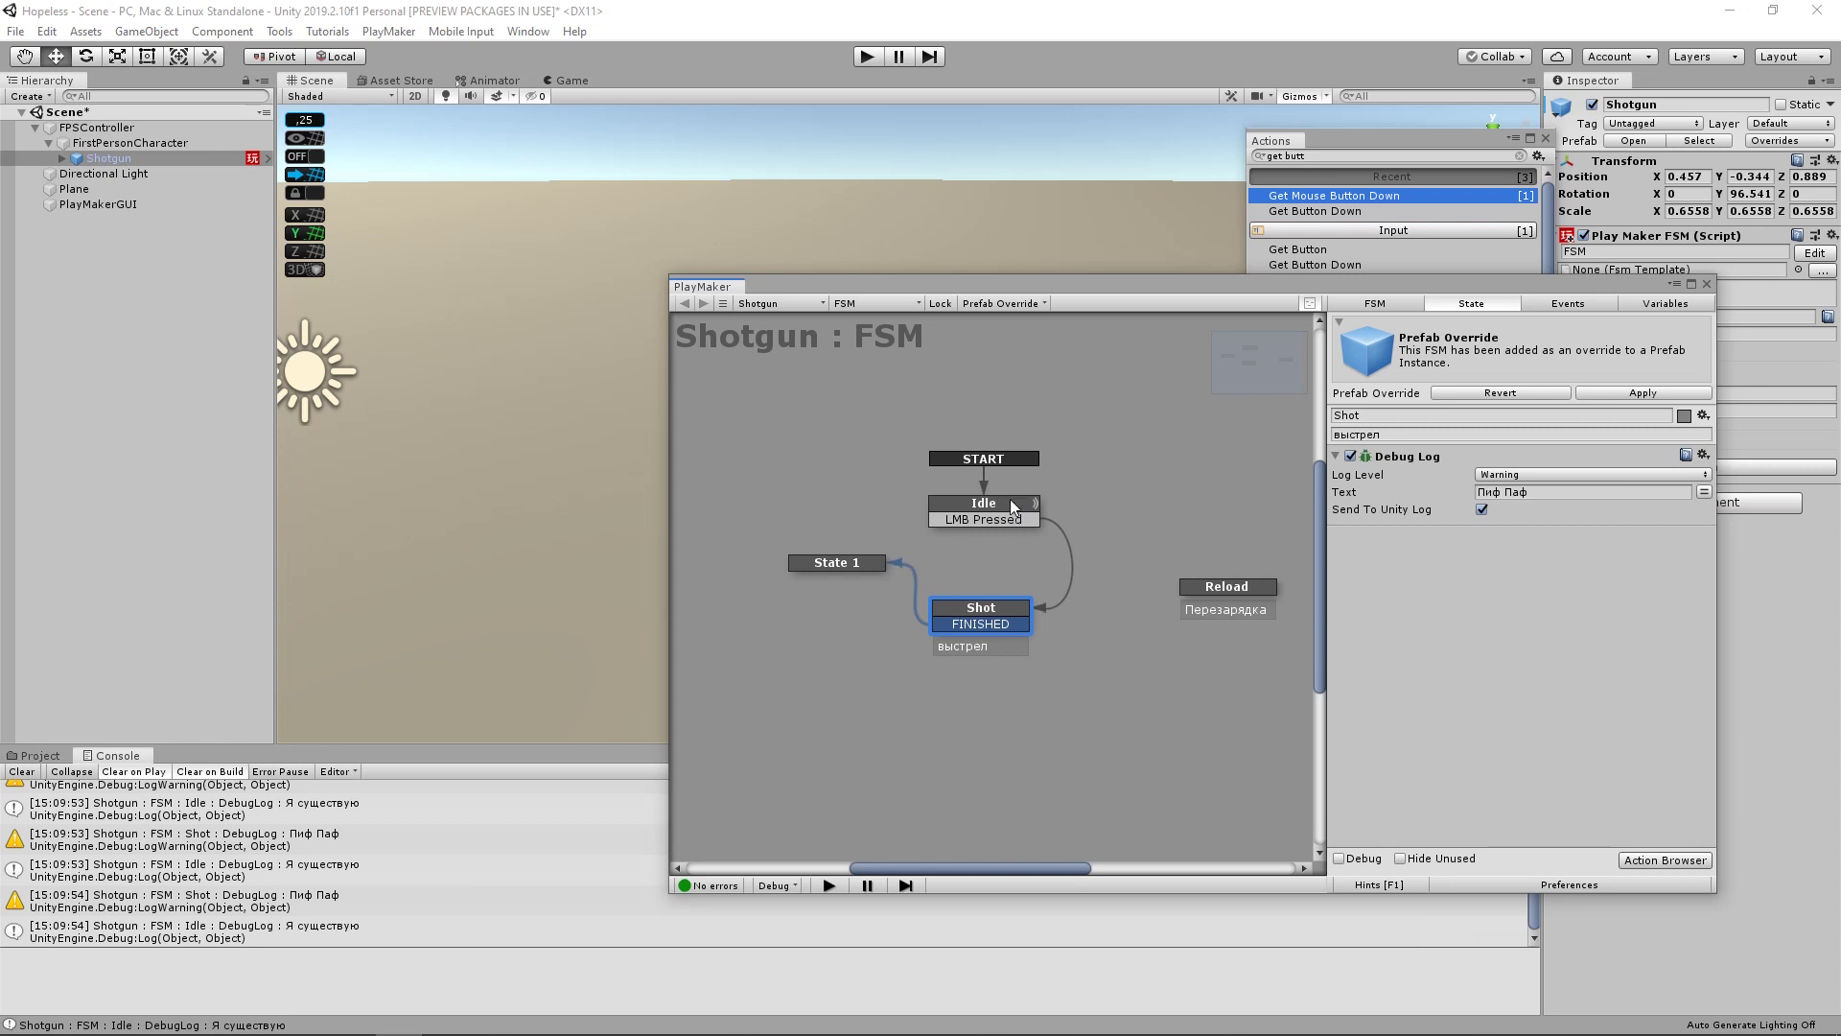
mouse_move(1009, 502)
mouse_down()
mouse_move(1008, 406)
mouse_move(1008, 491)
mouse_move(1051, 520)
mouse_move(876, 560)
mouse_move(1022, 558)
mouse_up()
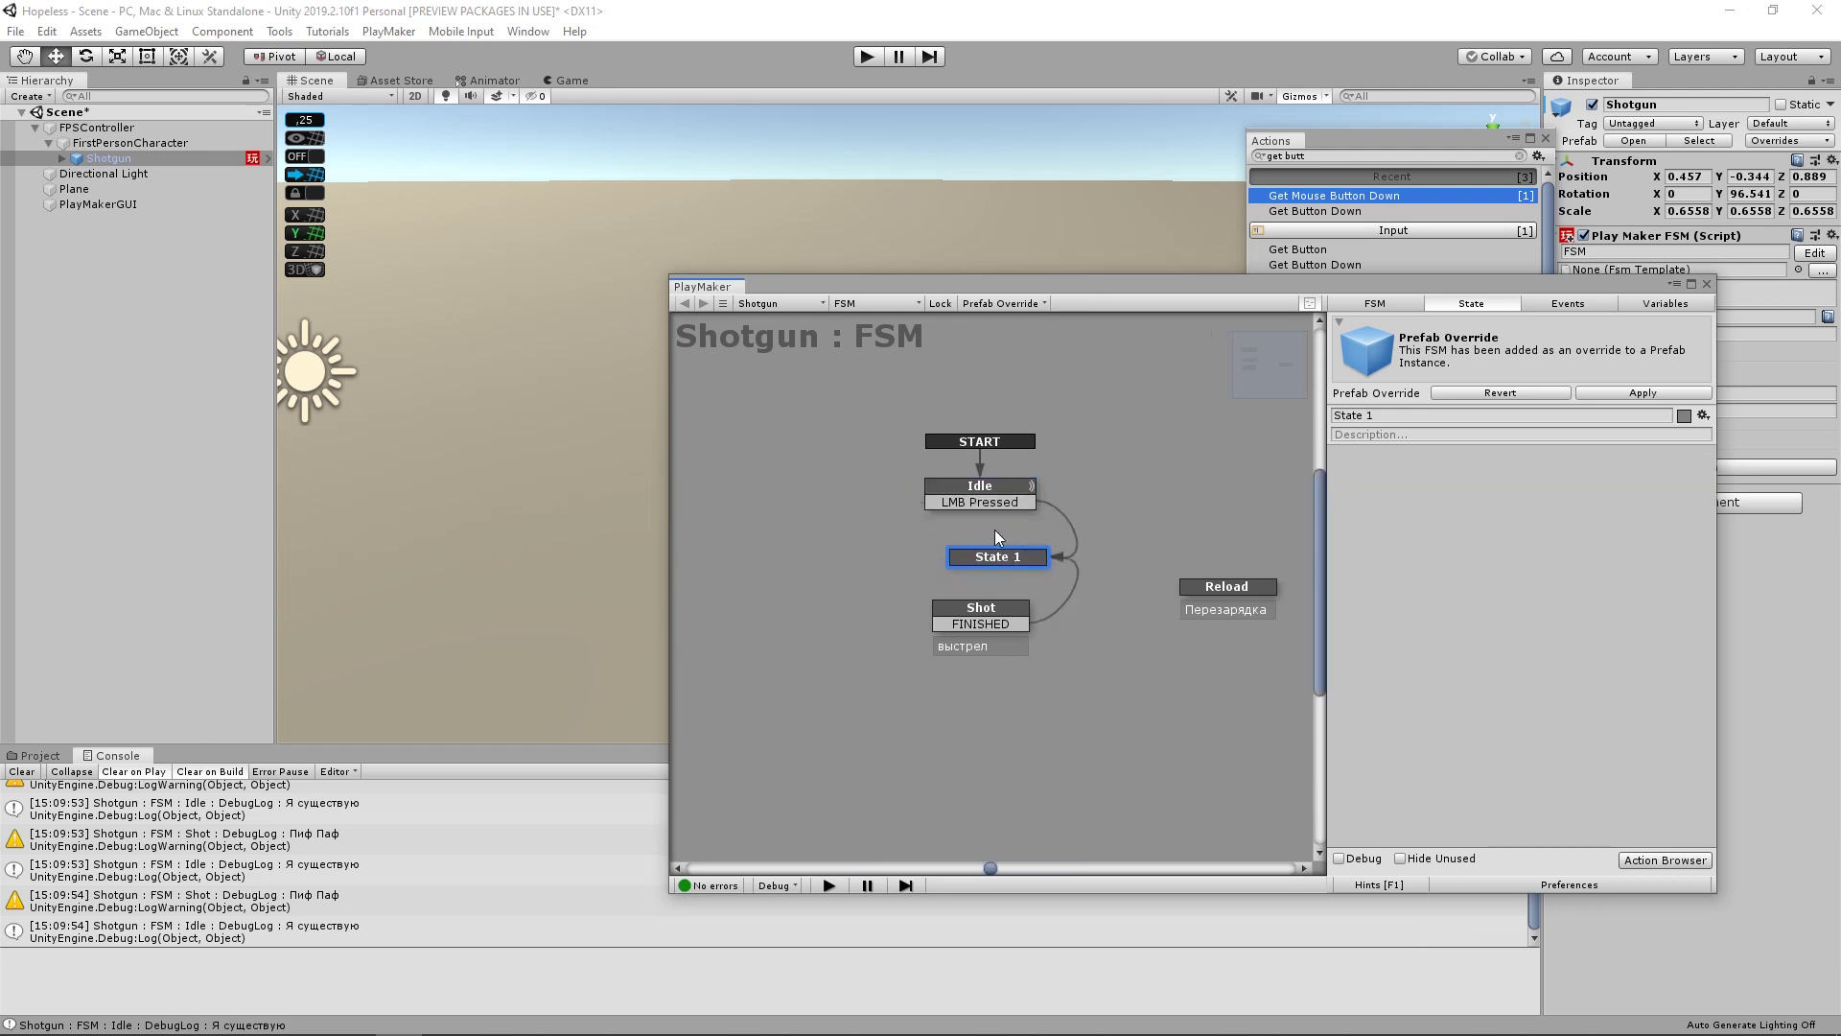
- Move Get Mouse Button Down onto State 1 and delete Idle's LMB Pressed transition
drag(979, 487, 980, 454)
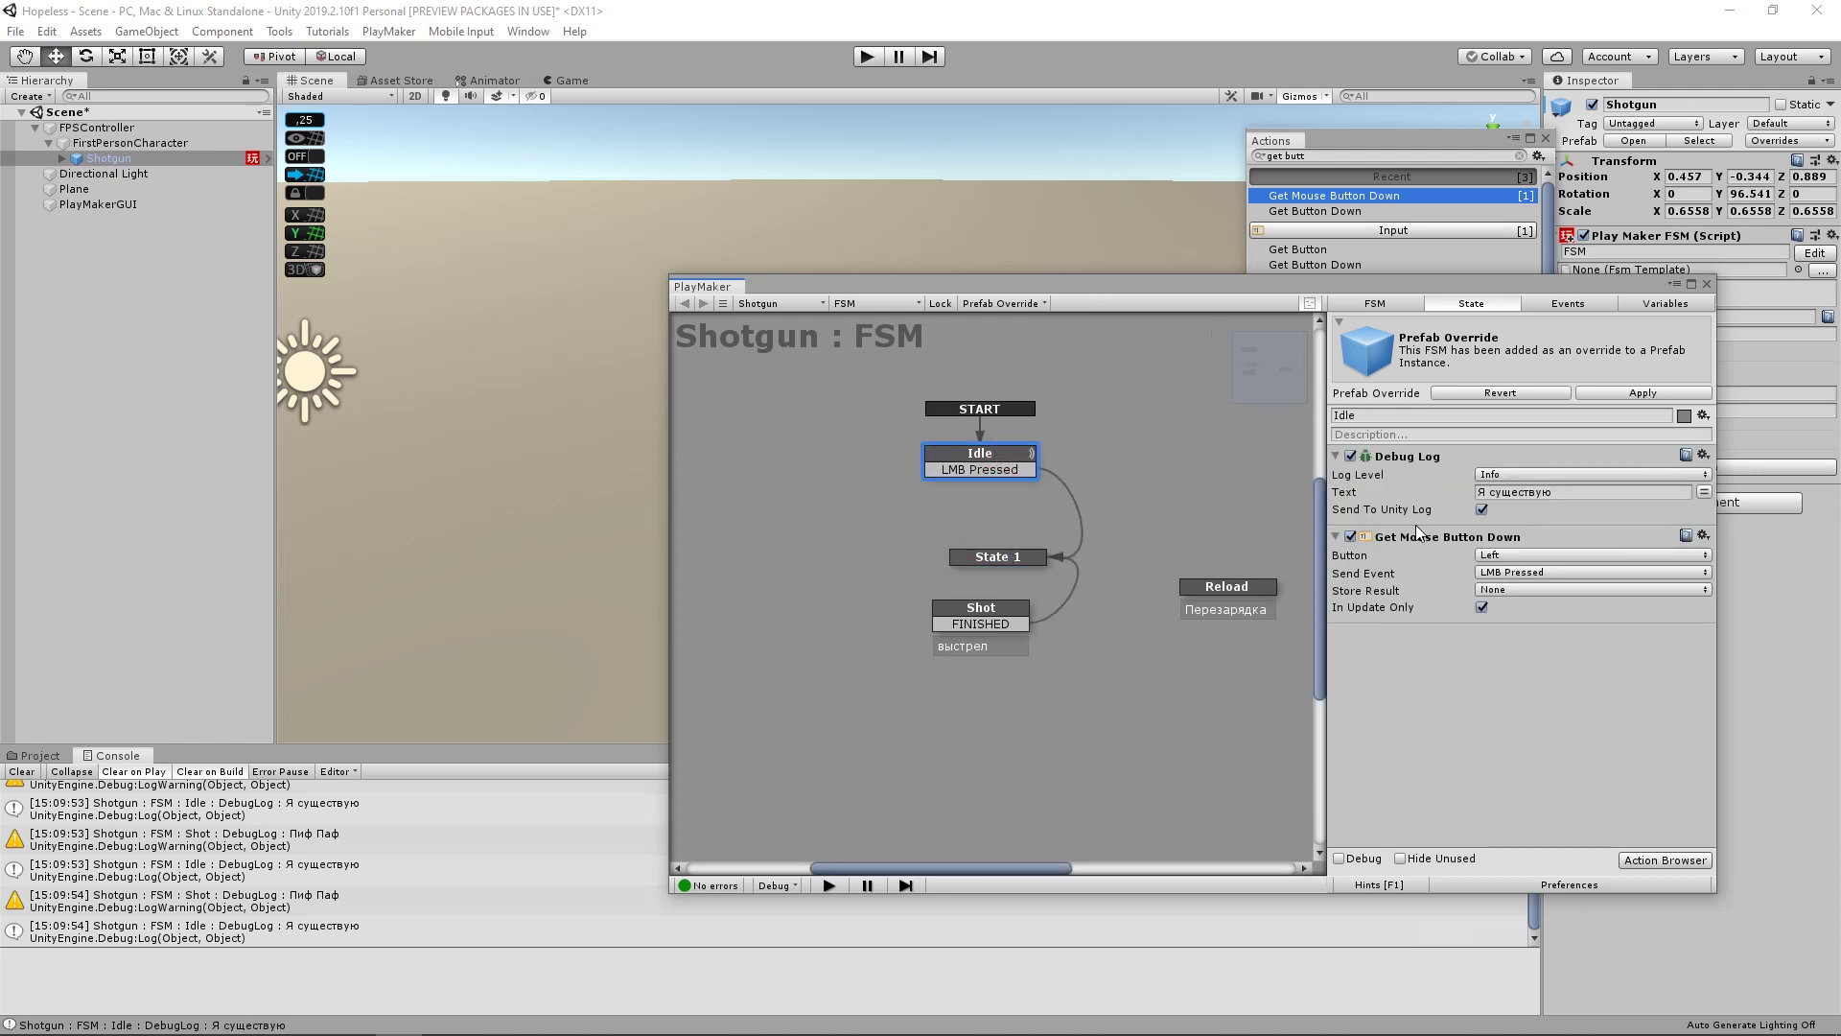
mouse_move(1458, 535)
mouse_down()
mouse_move(1271, 521)
mouse_move(1009, 561)
mouse_up()
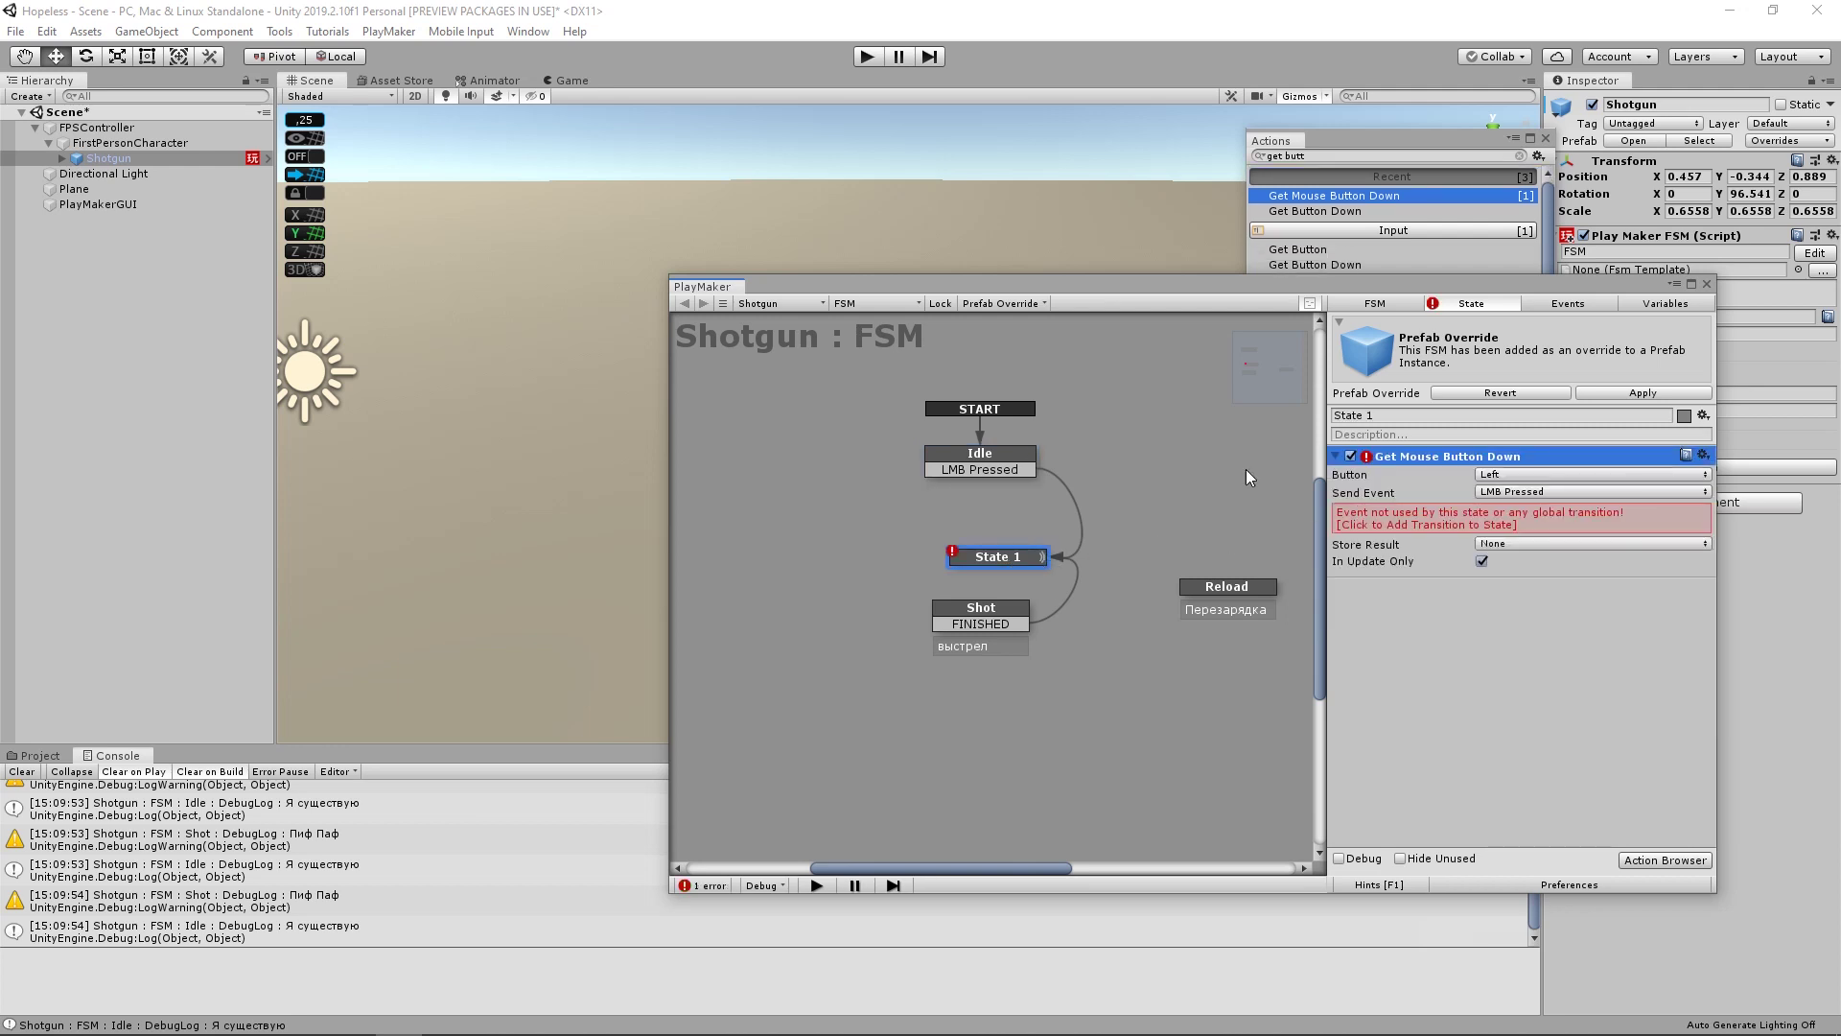
right_click(989, 471)
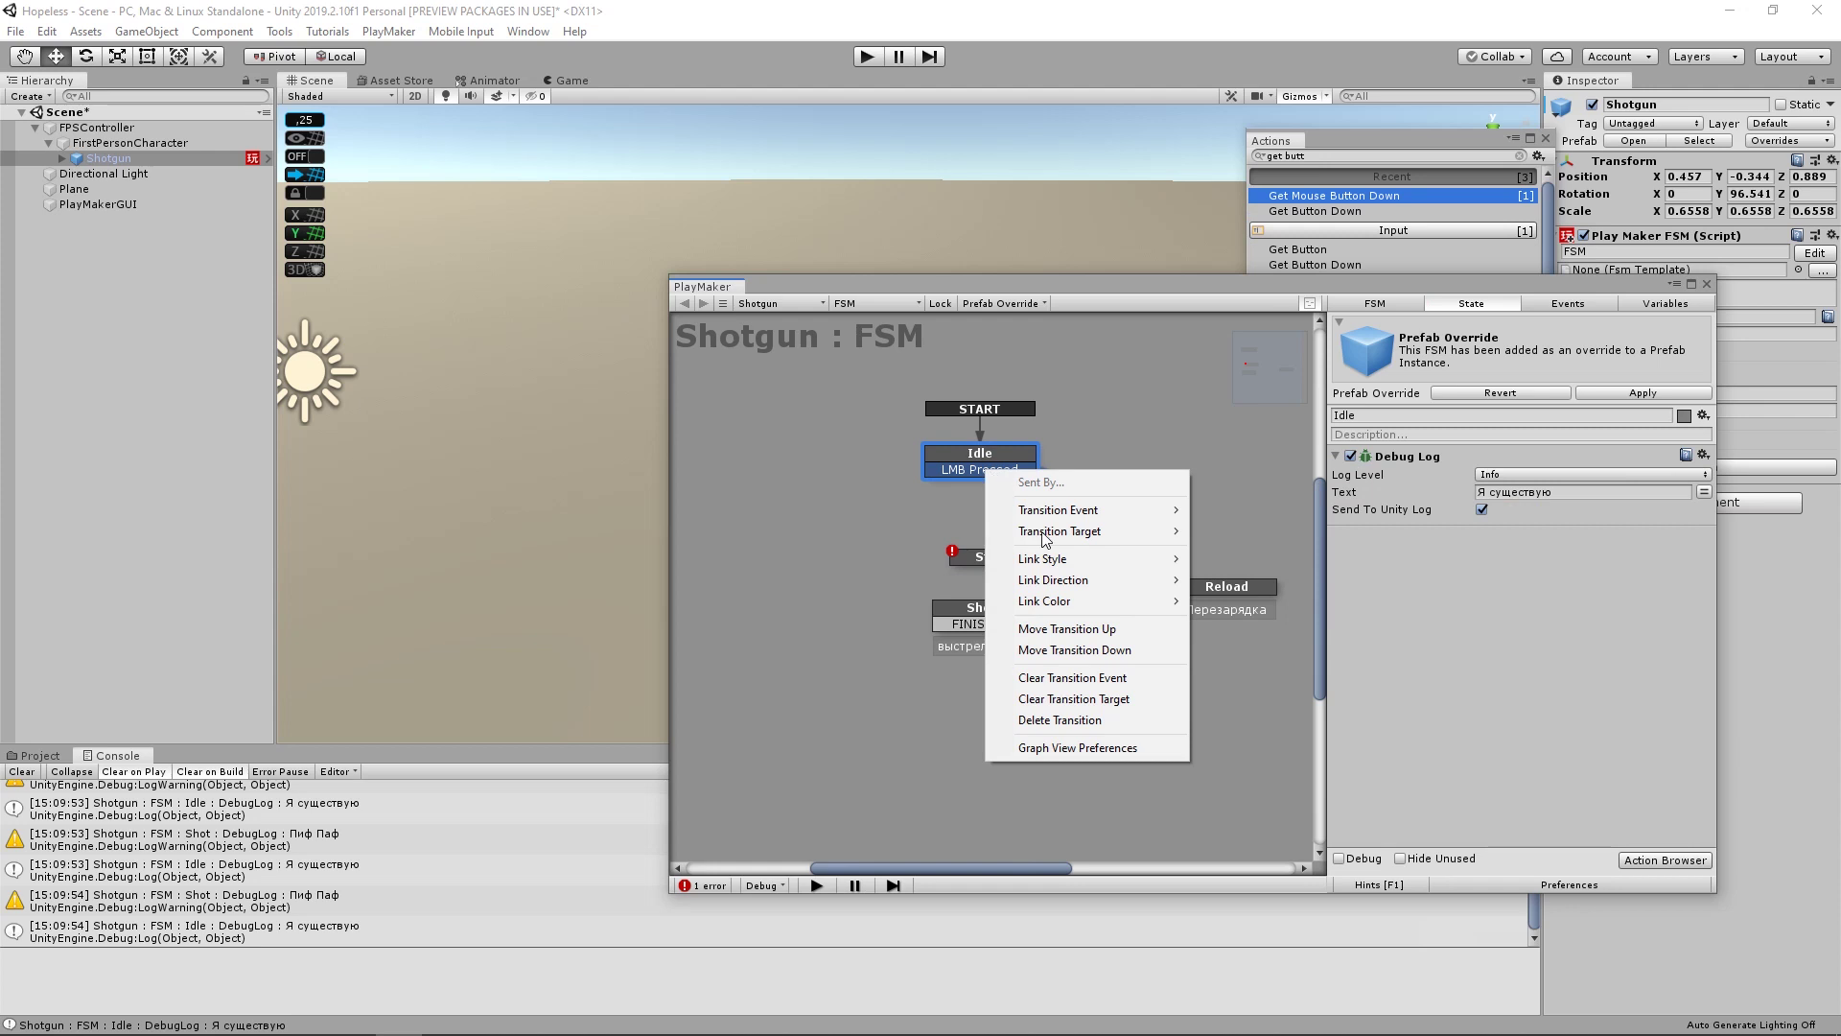
click(1059, 719)
mouse_move(1011, 556)
mouse_down()
mouse_move(971, 537)
mouse_move(987, 529)
mouse_up()
- Link Idle's new FINISHED transition to State 1, and State 1's LMB Pressed to Shot
right_click(983, 458)
mouse_move(1024, 469)
click(1280, 465)
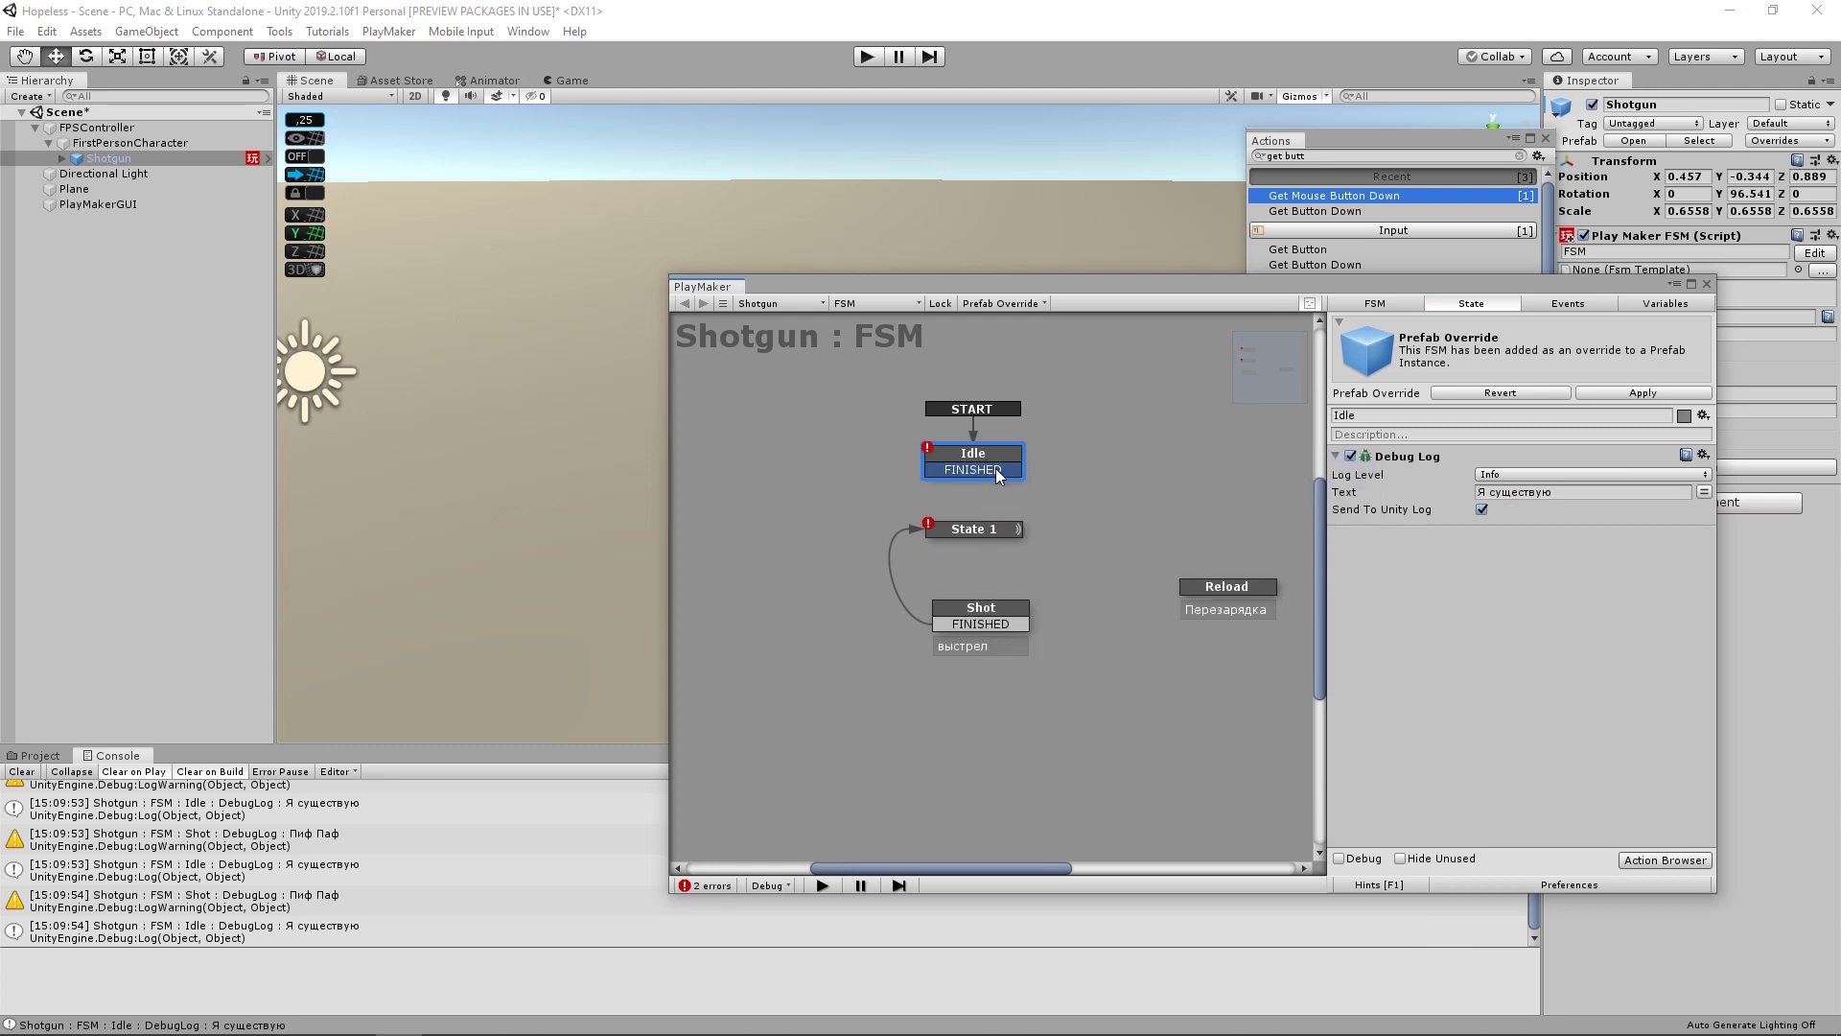
mouse_move(997, 475)
mouse_down()
mouse_move(1083, 508)
mouse_move(1032, 529)
mouse_up()
click(964, 533)
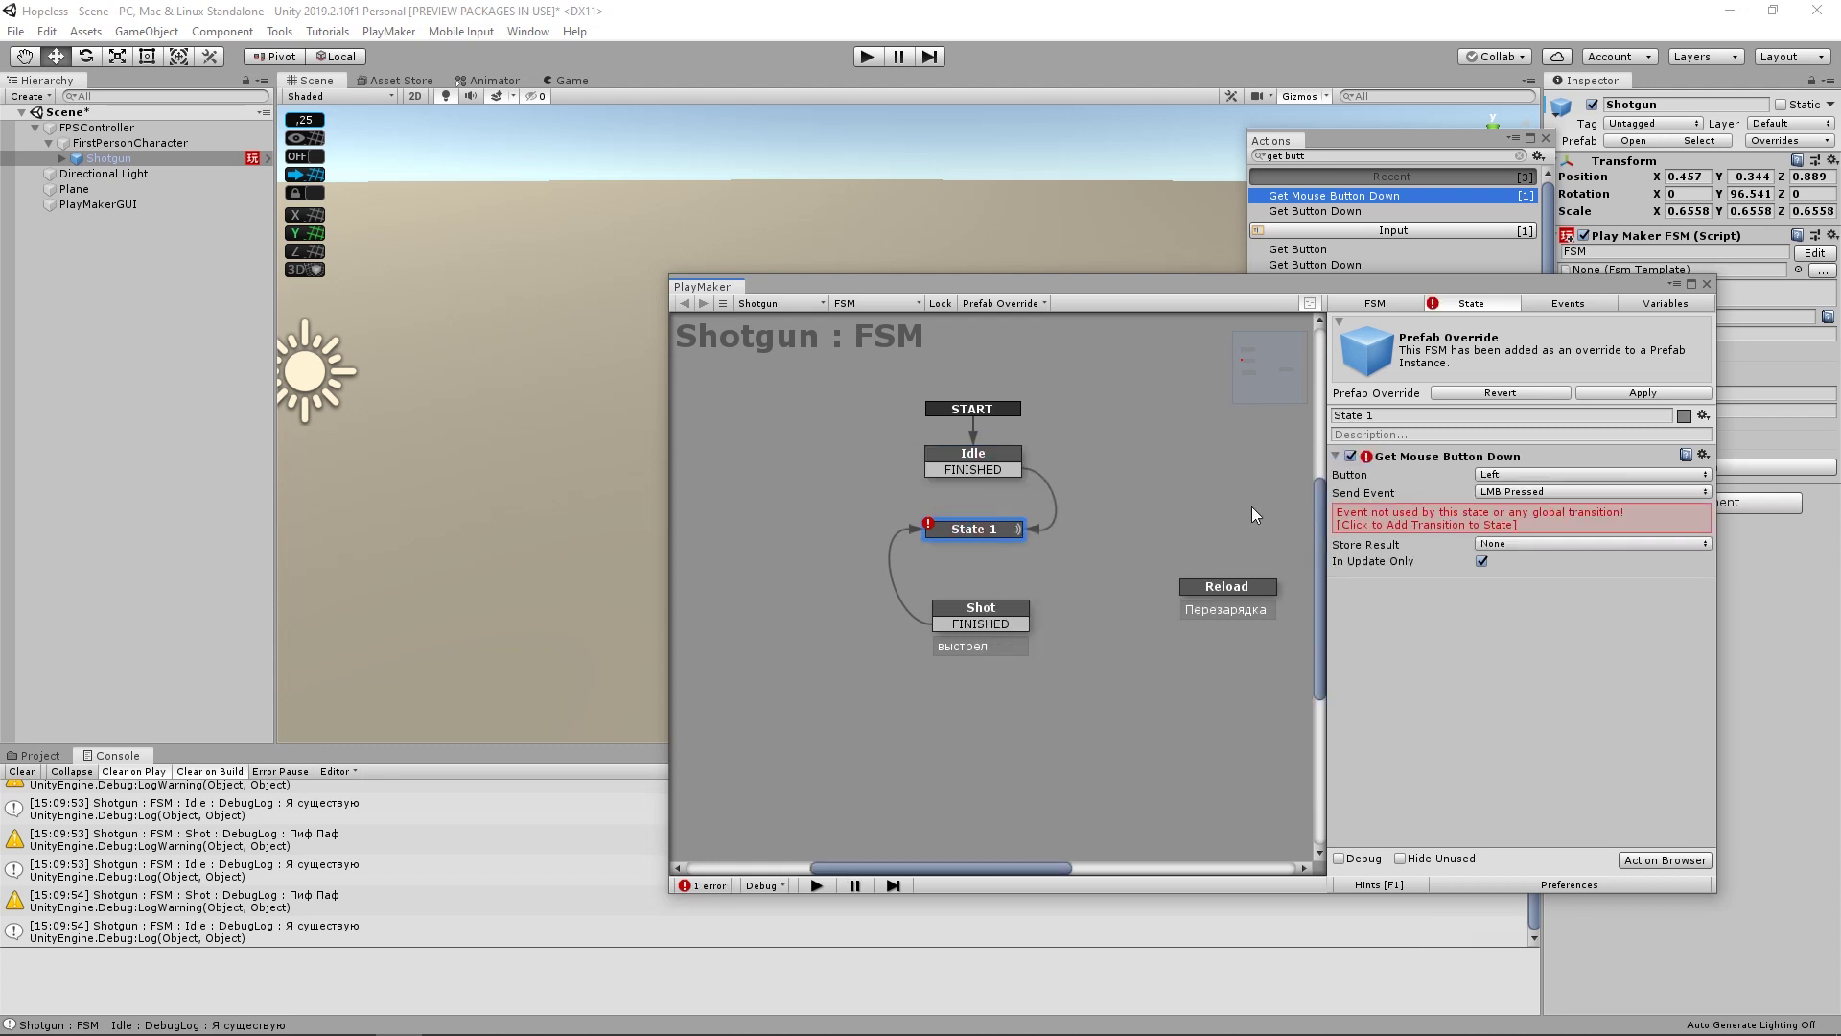
click(1467, 518)
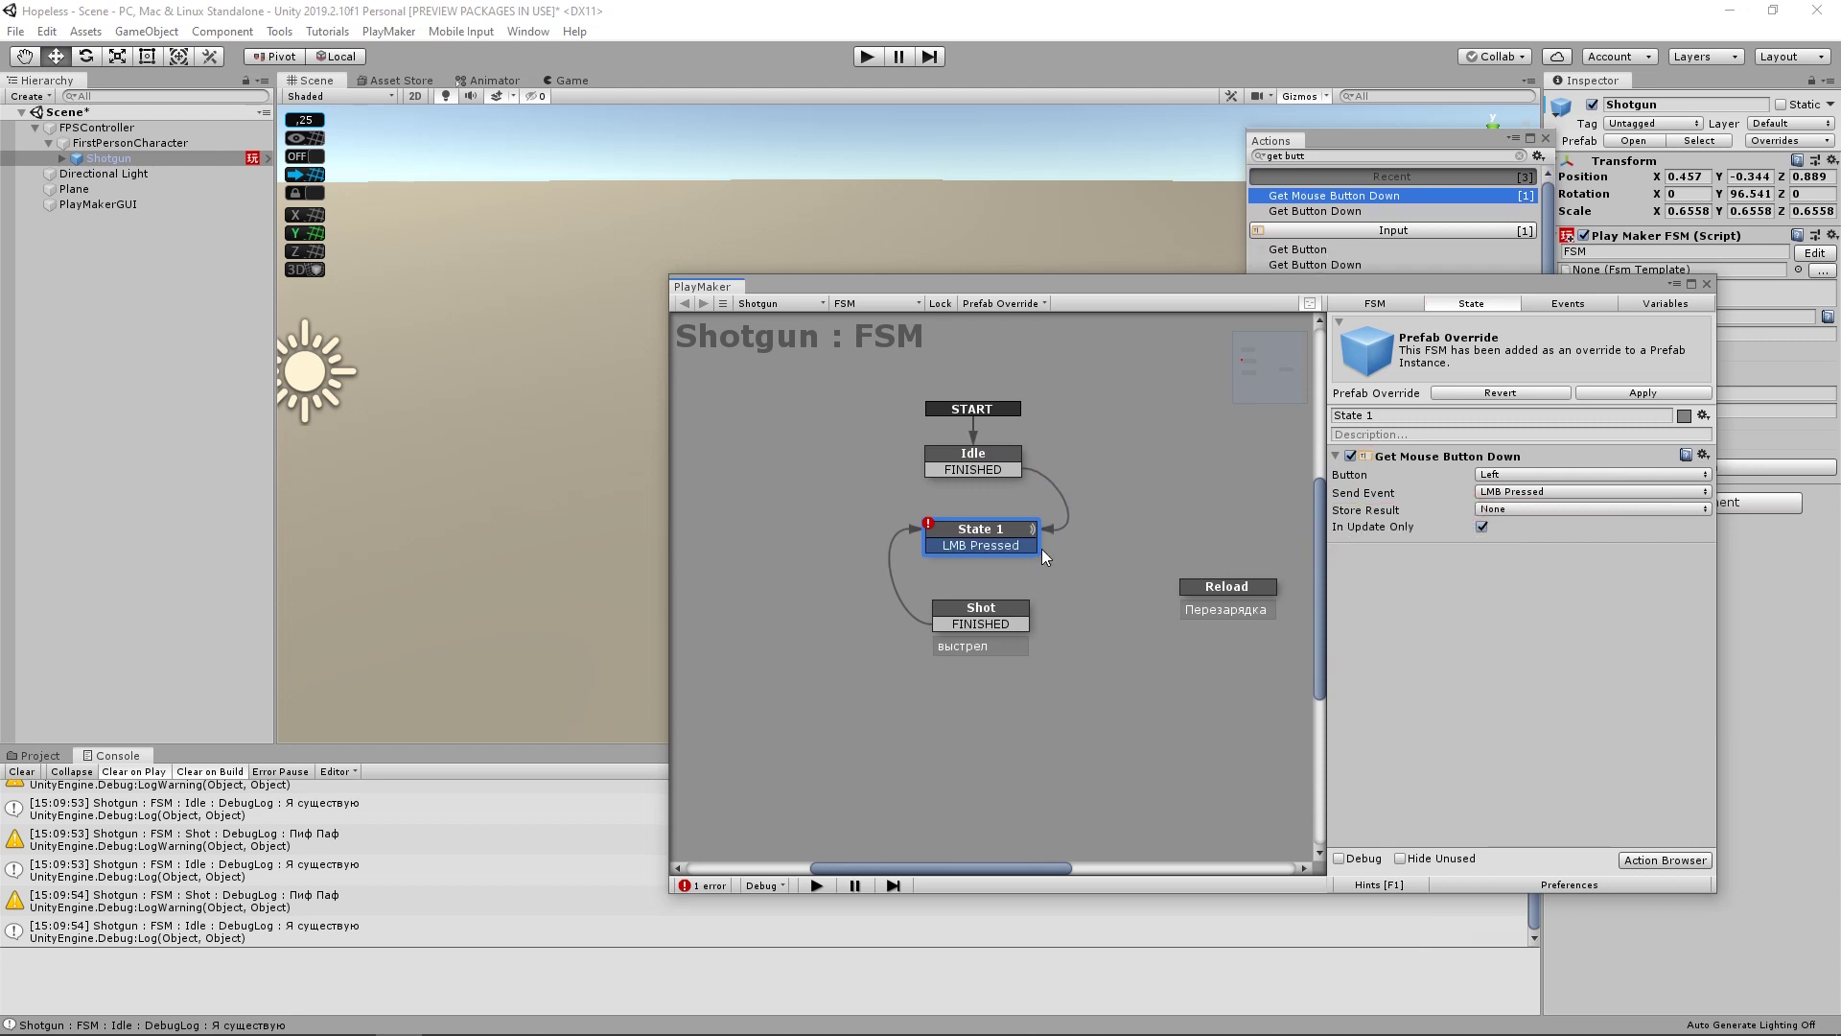
mouse_move(1022, 544)
mouse_down()
mouse_move(1022, 631)
mouse_move(994, 596)
mouse_up()
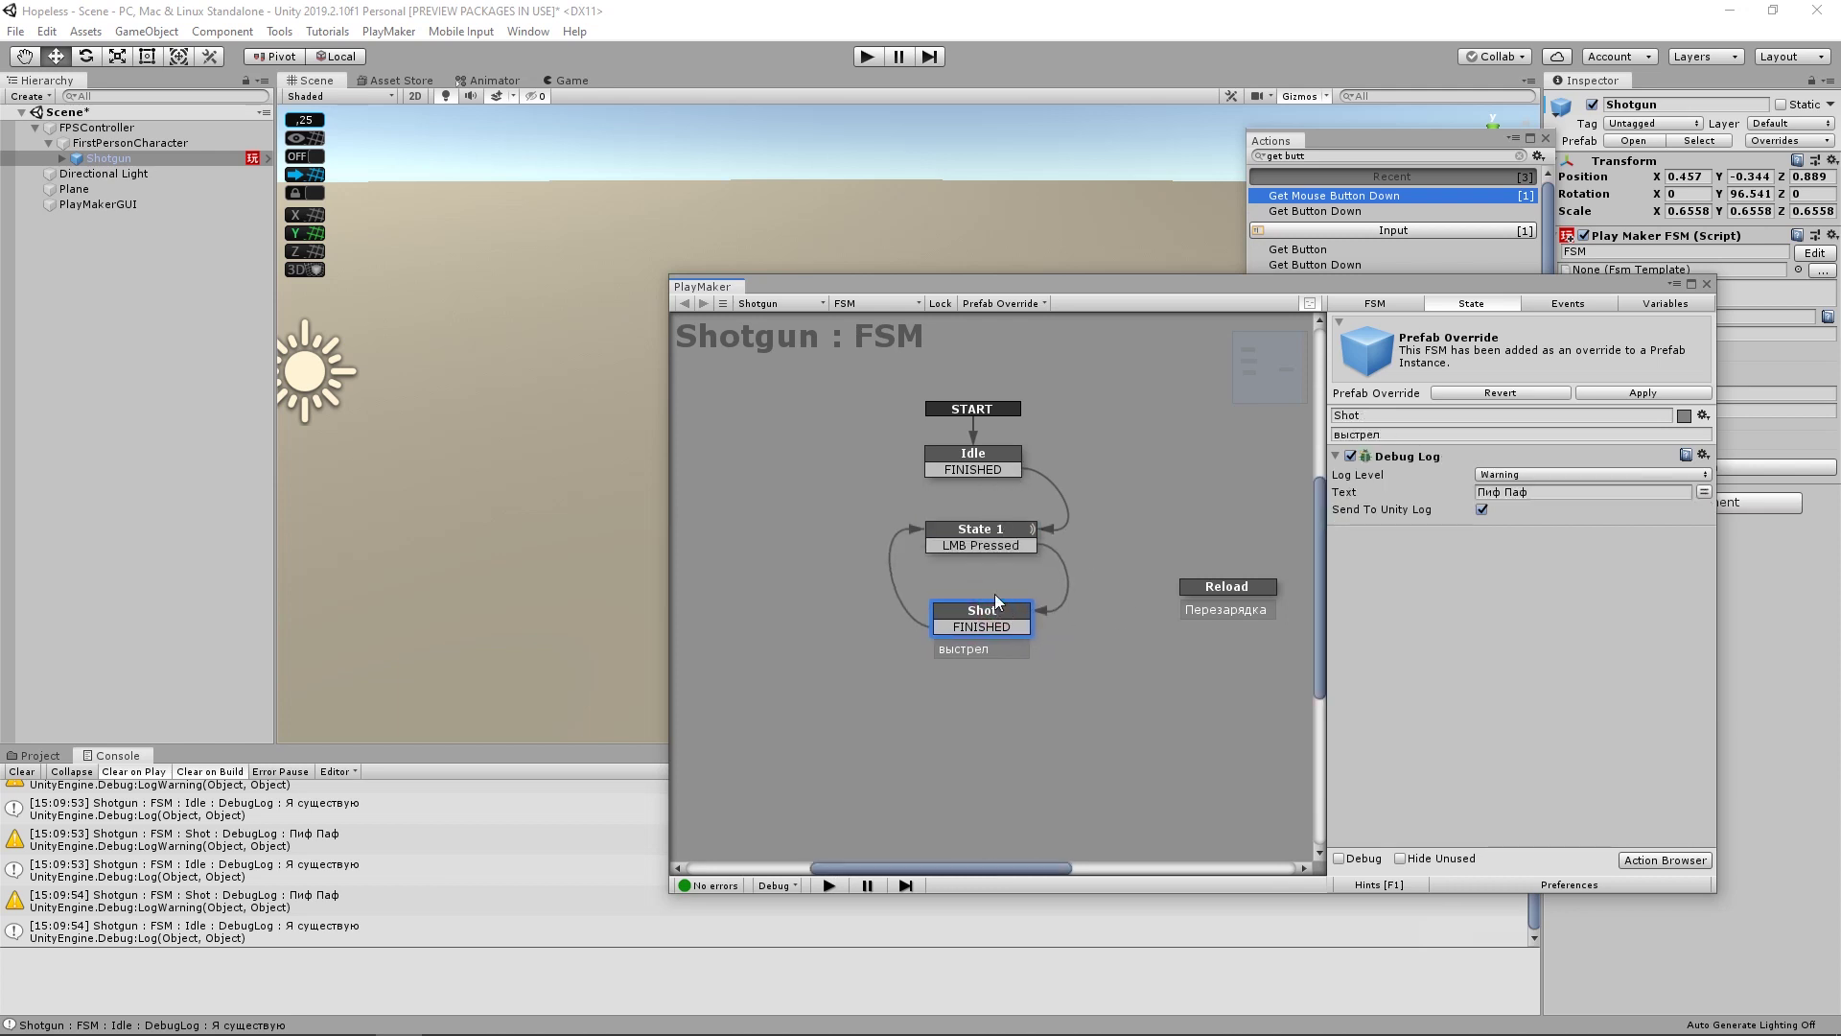
- Review the Idle and State 1 actions and transitions, then start play mode
click(1011, 450)
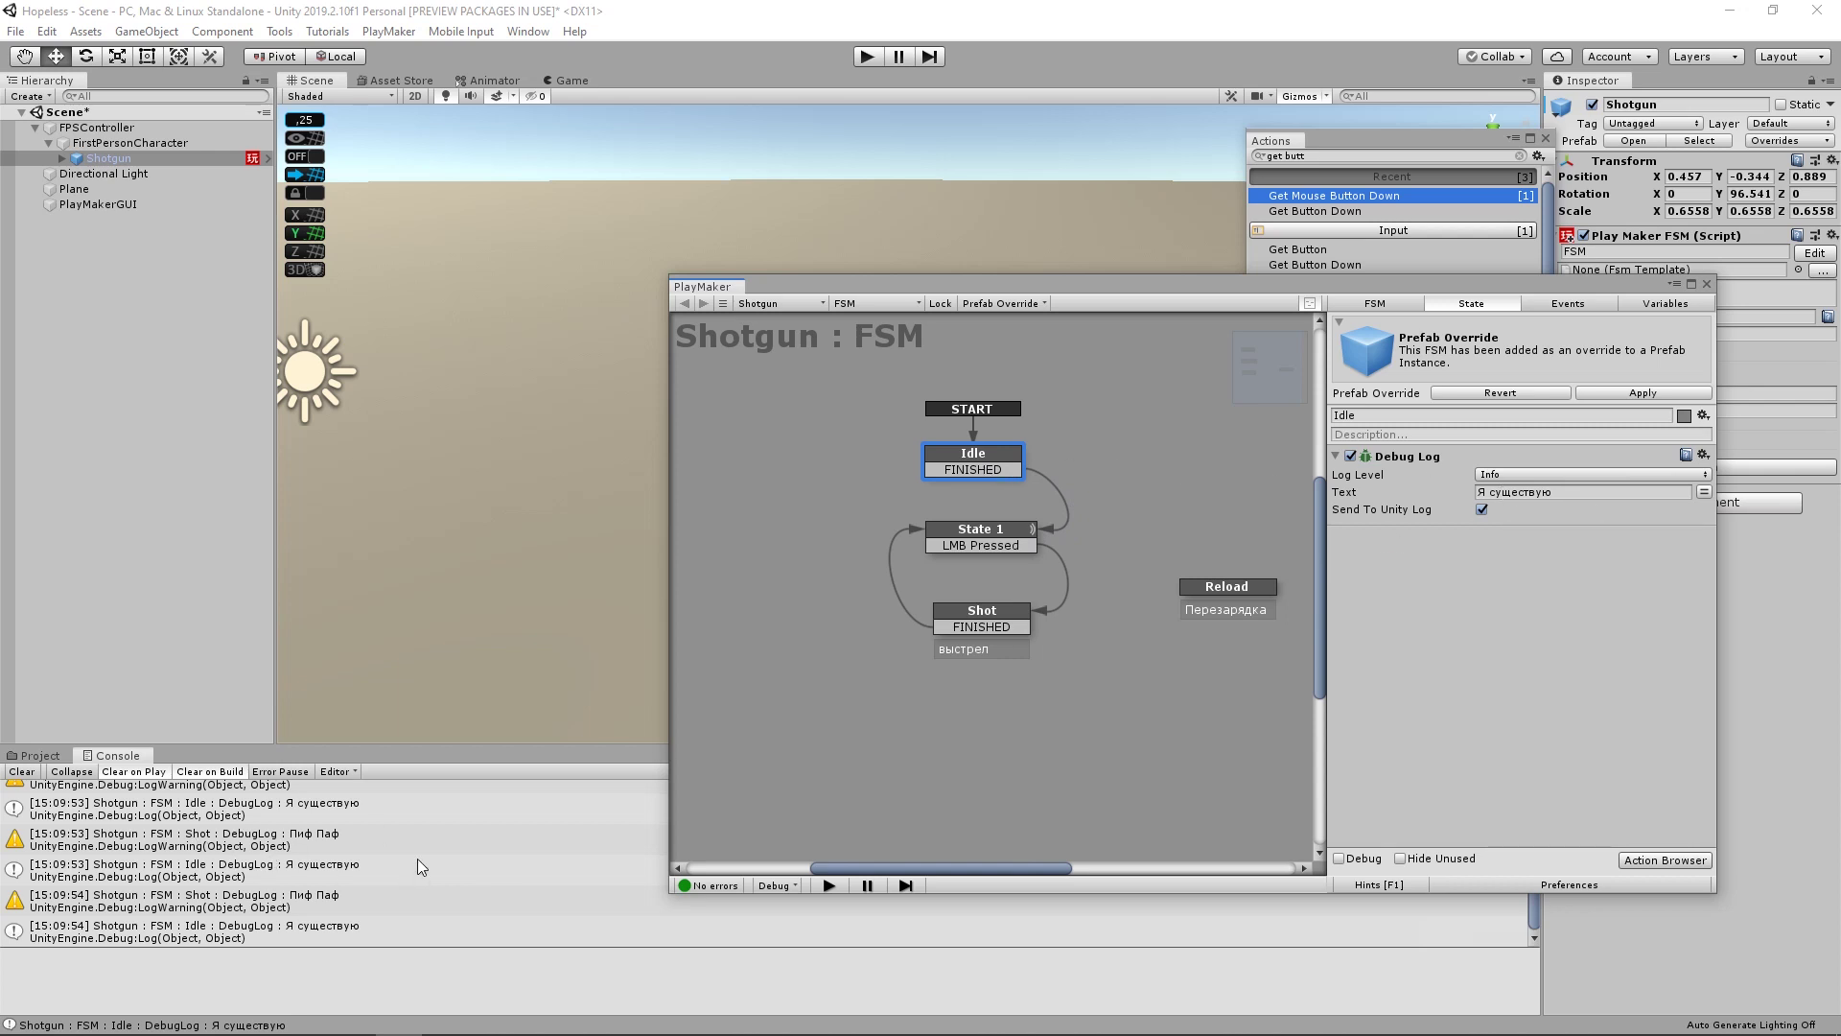
click(1012, 469)
click(1014, 538)
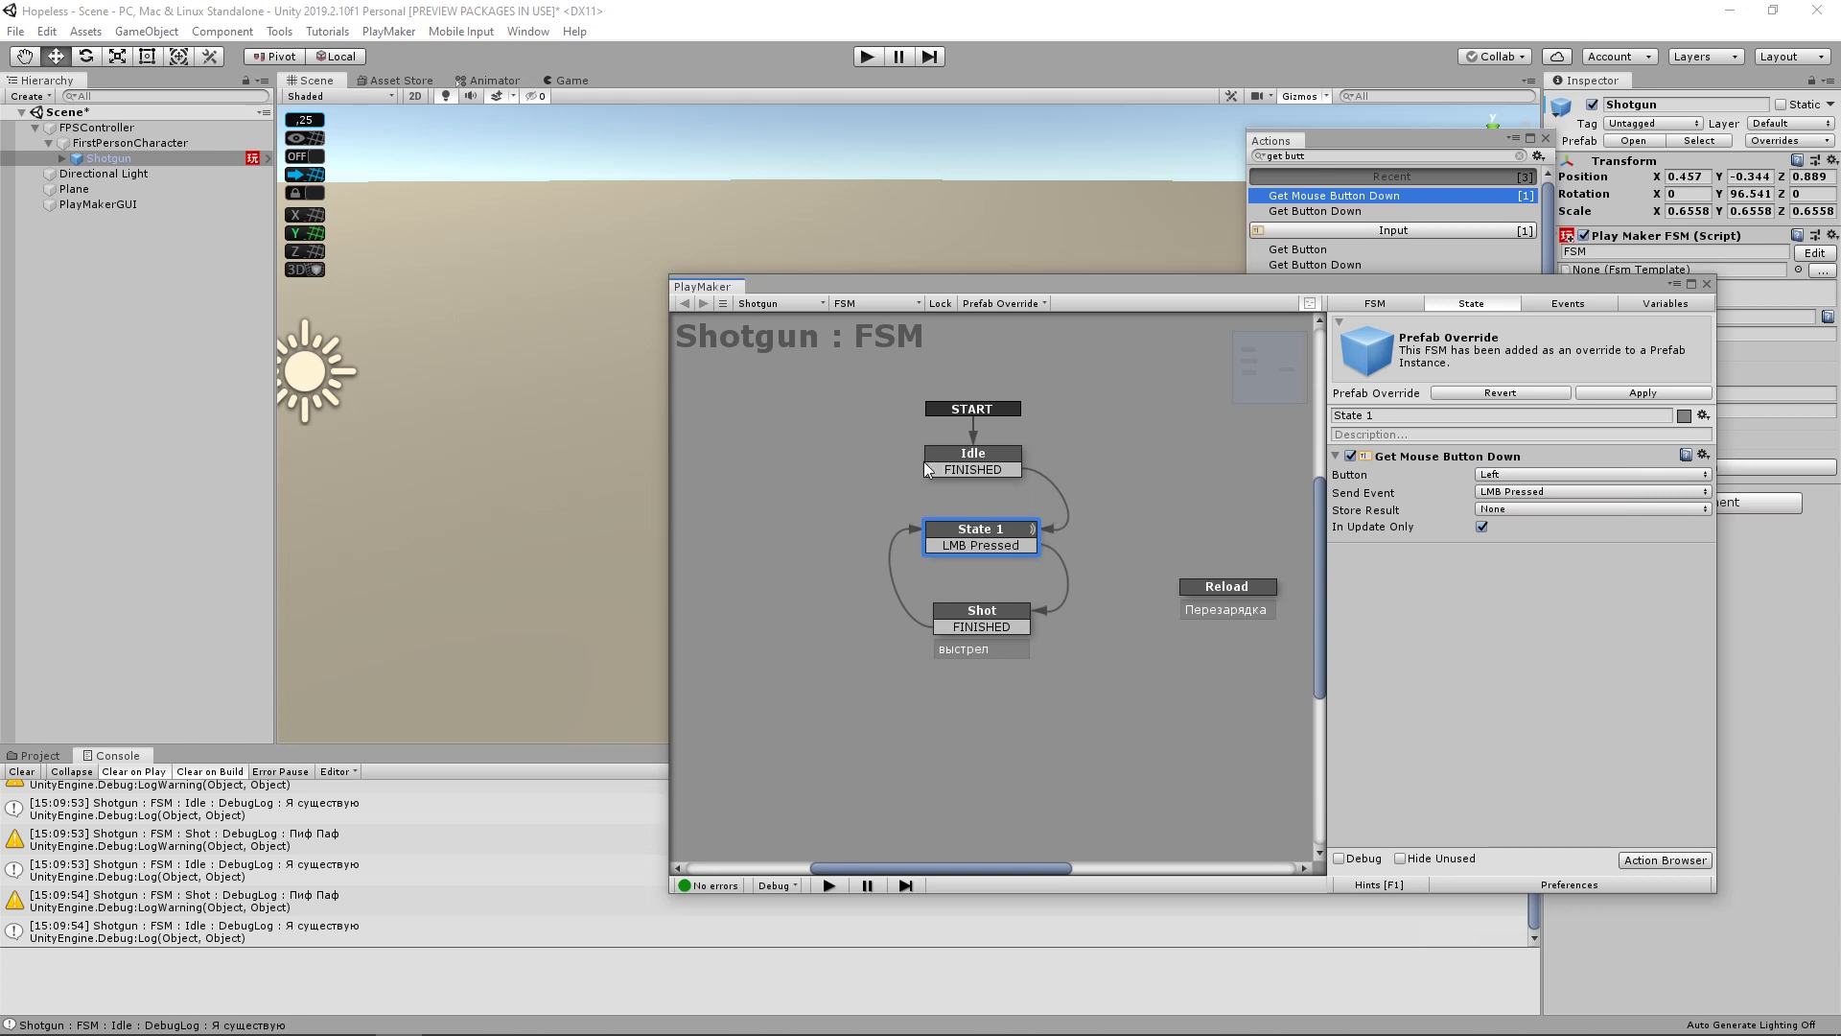
click(988, 464)
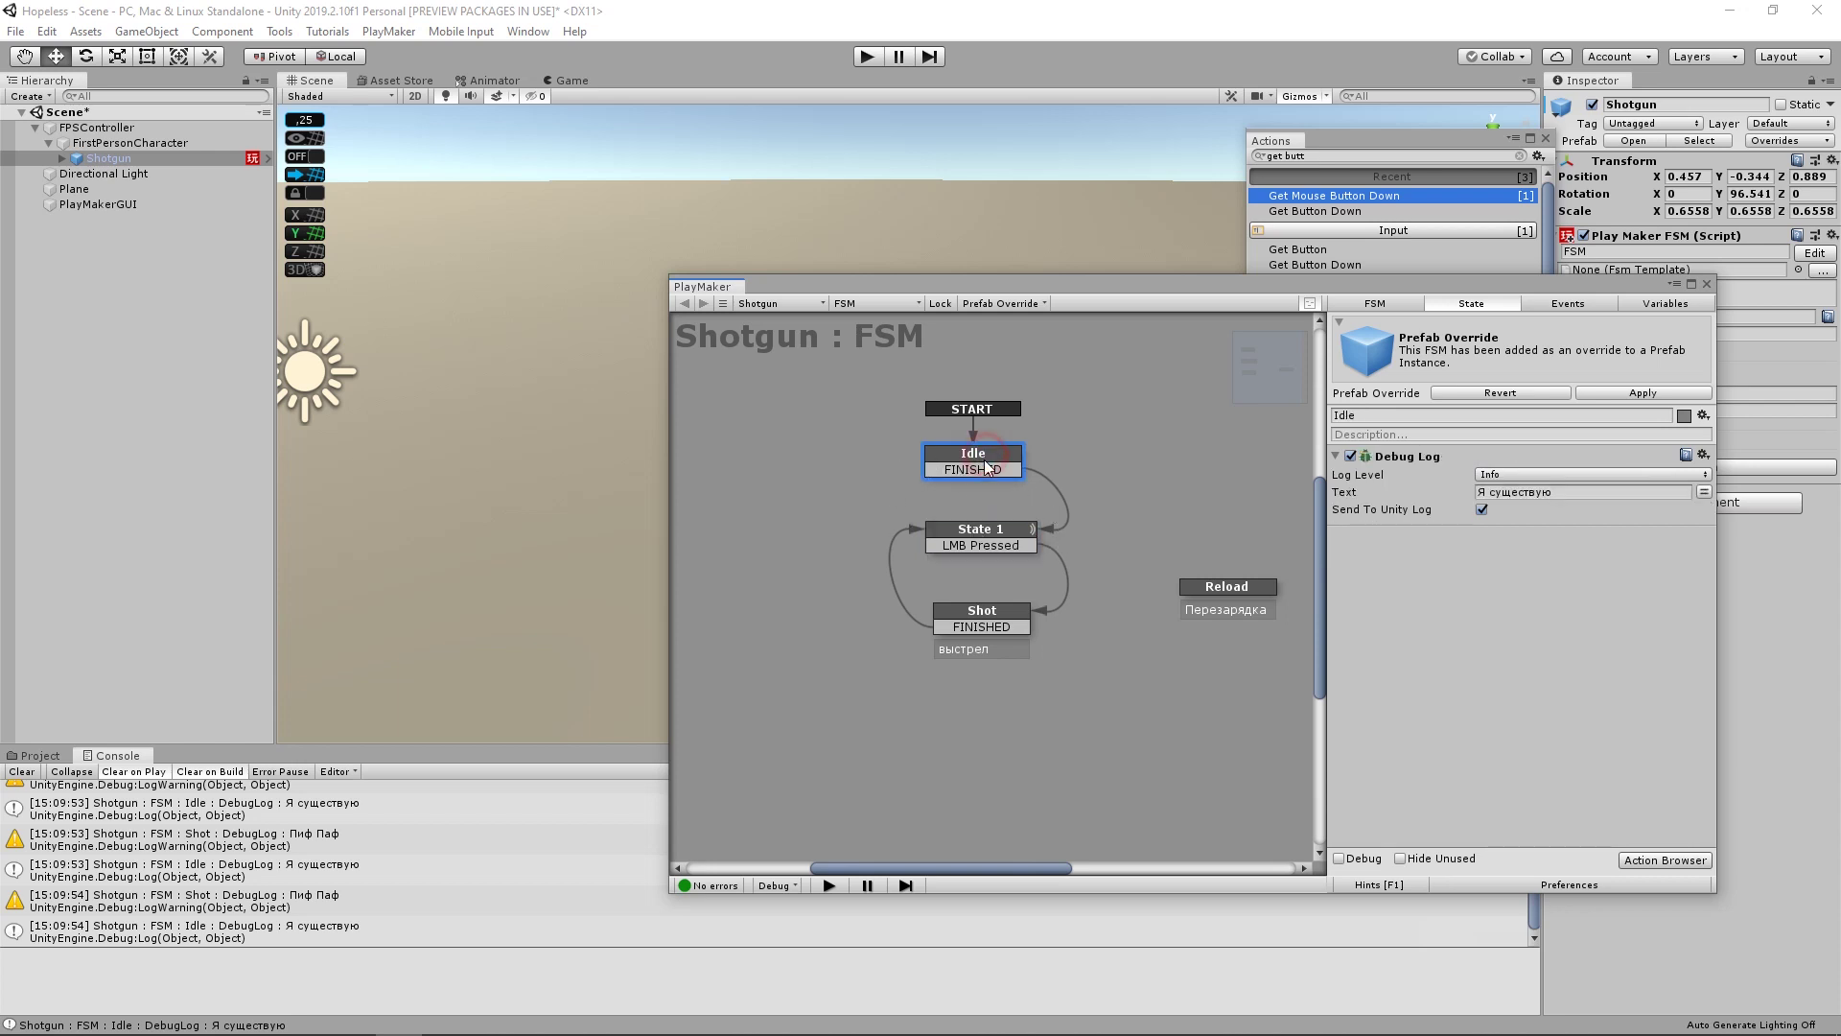
click(1000, 532)
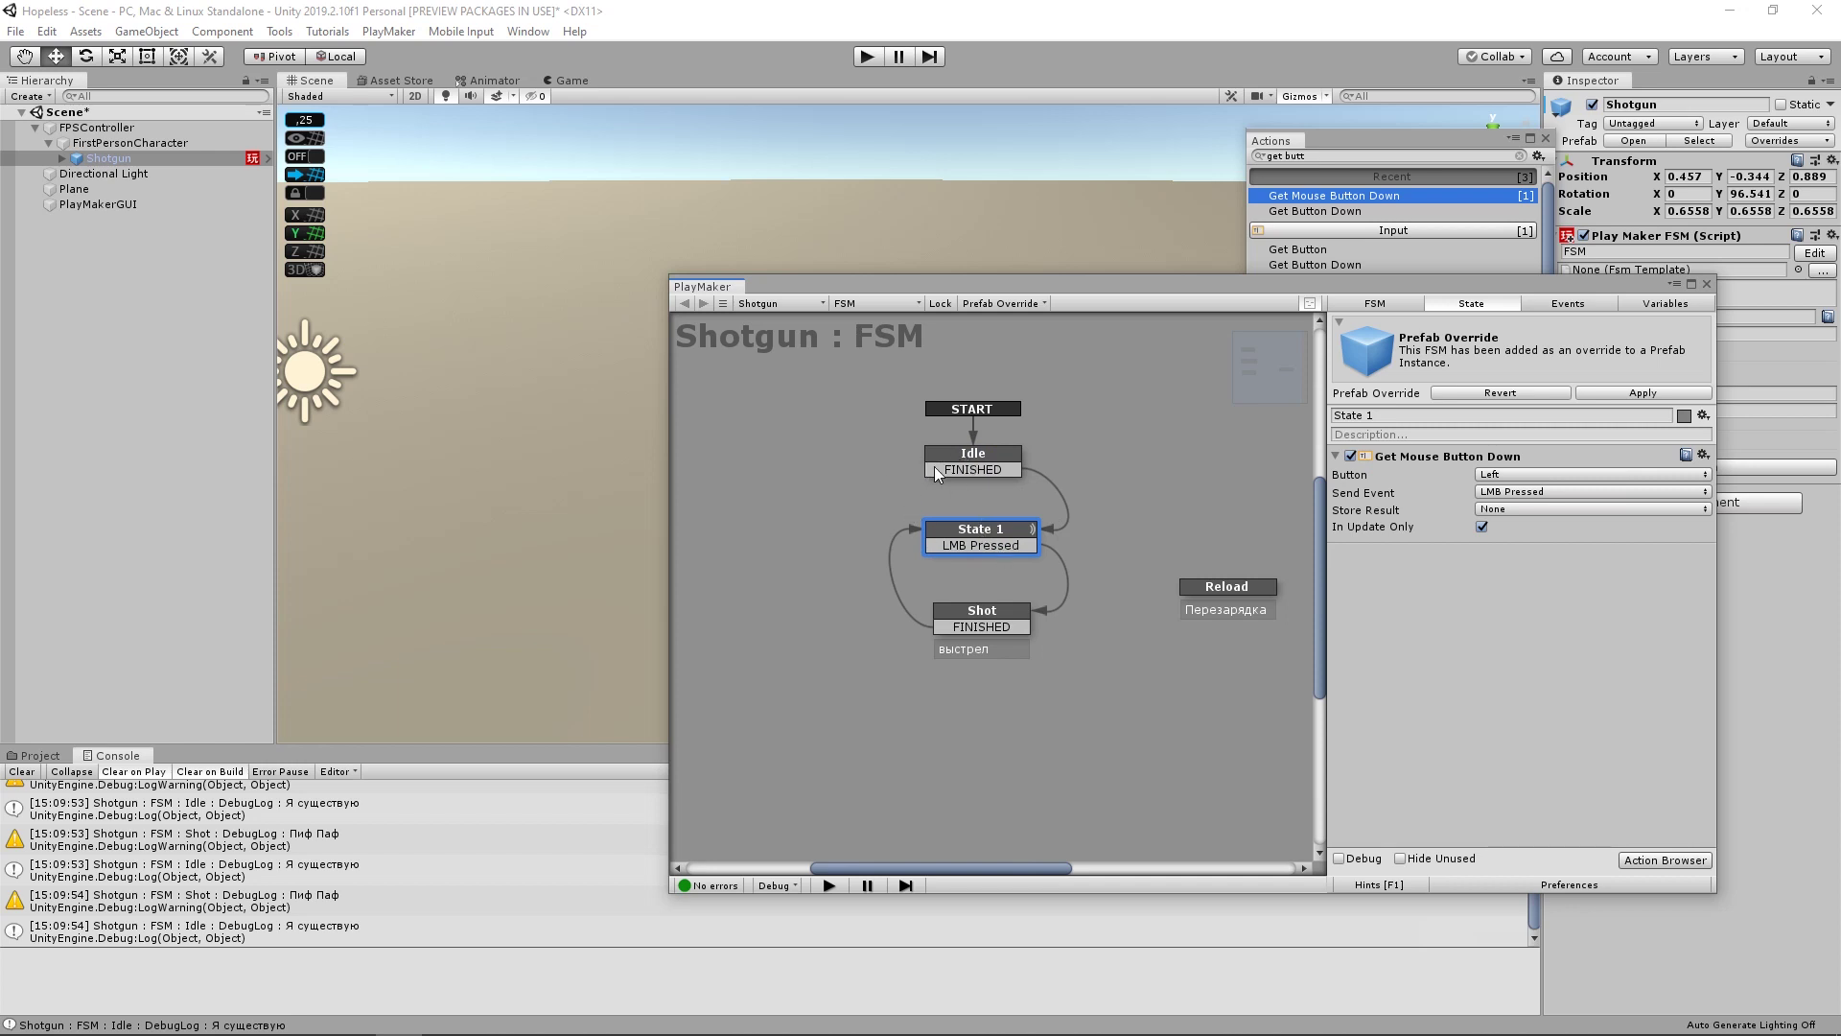
key(ctrl+p)
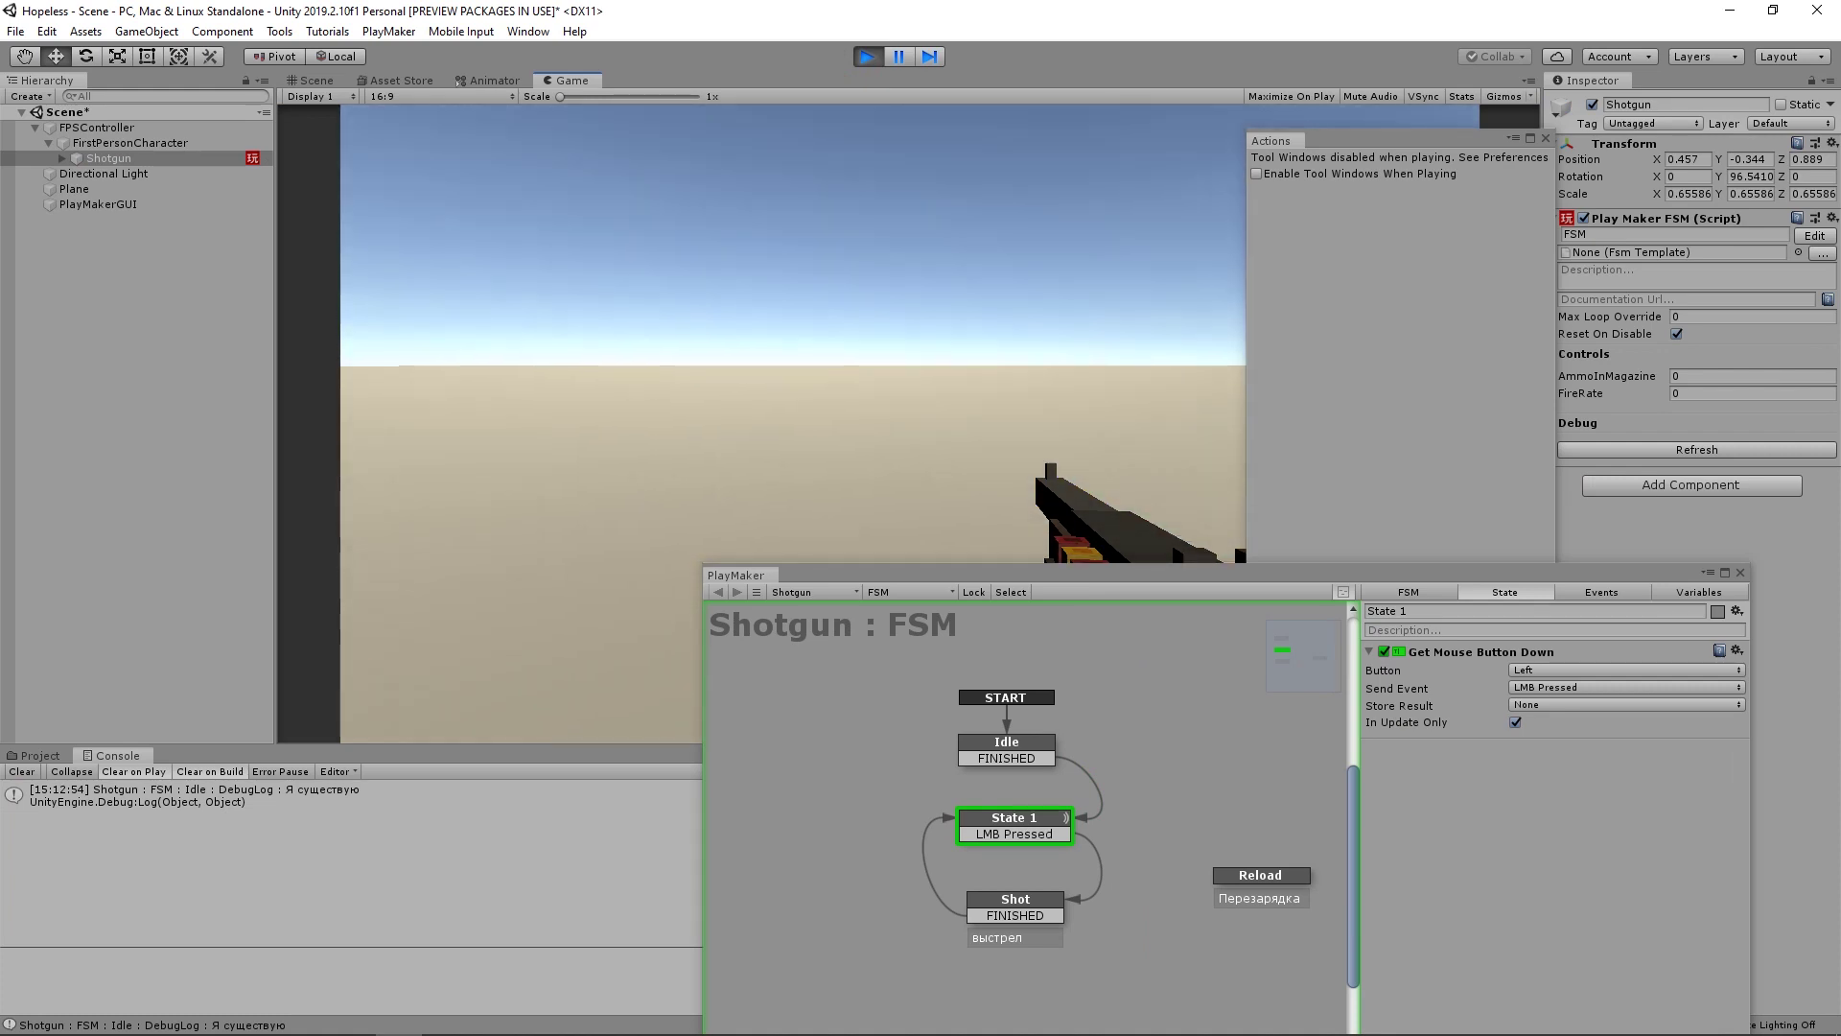
- Fire ten times in the Game view, logging 'Пиф Паф' as State 1 and Shot loop
click(817, 342)
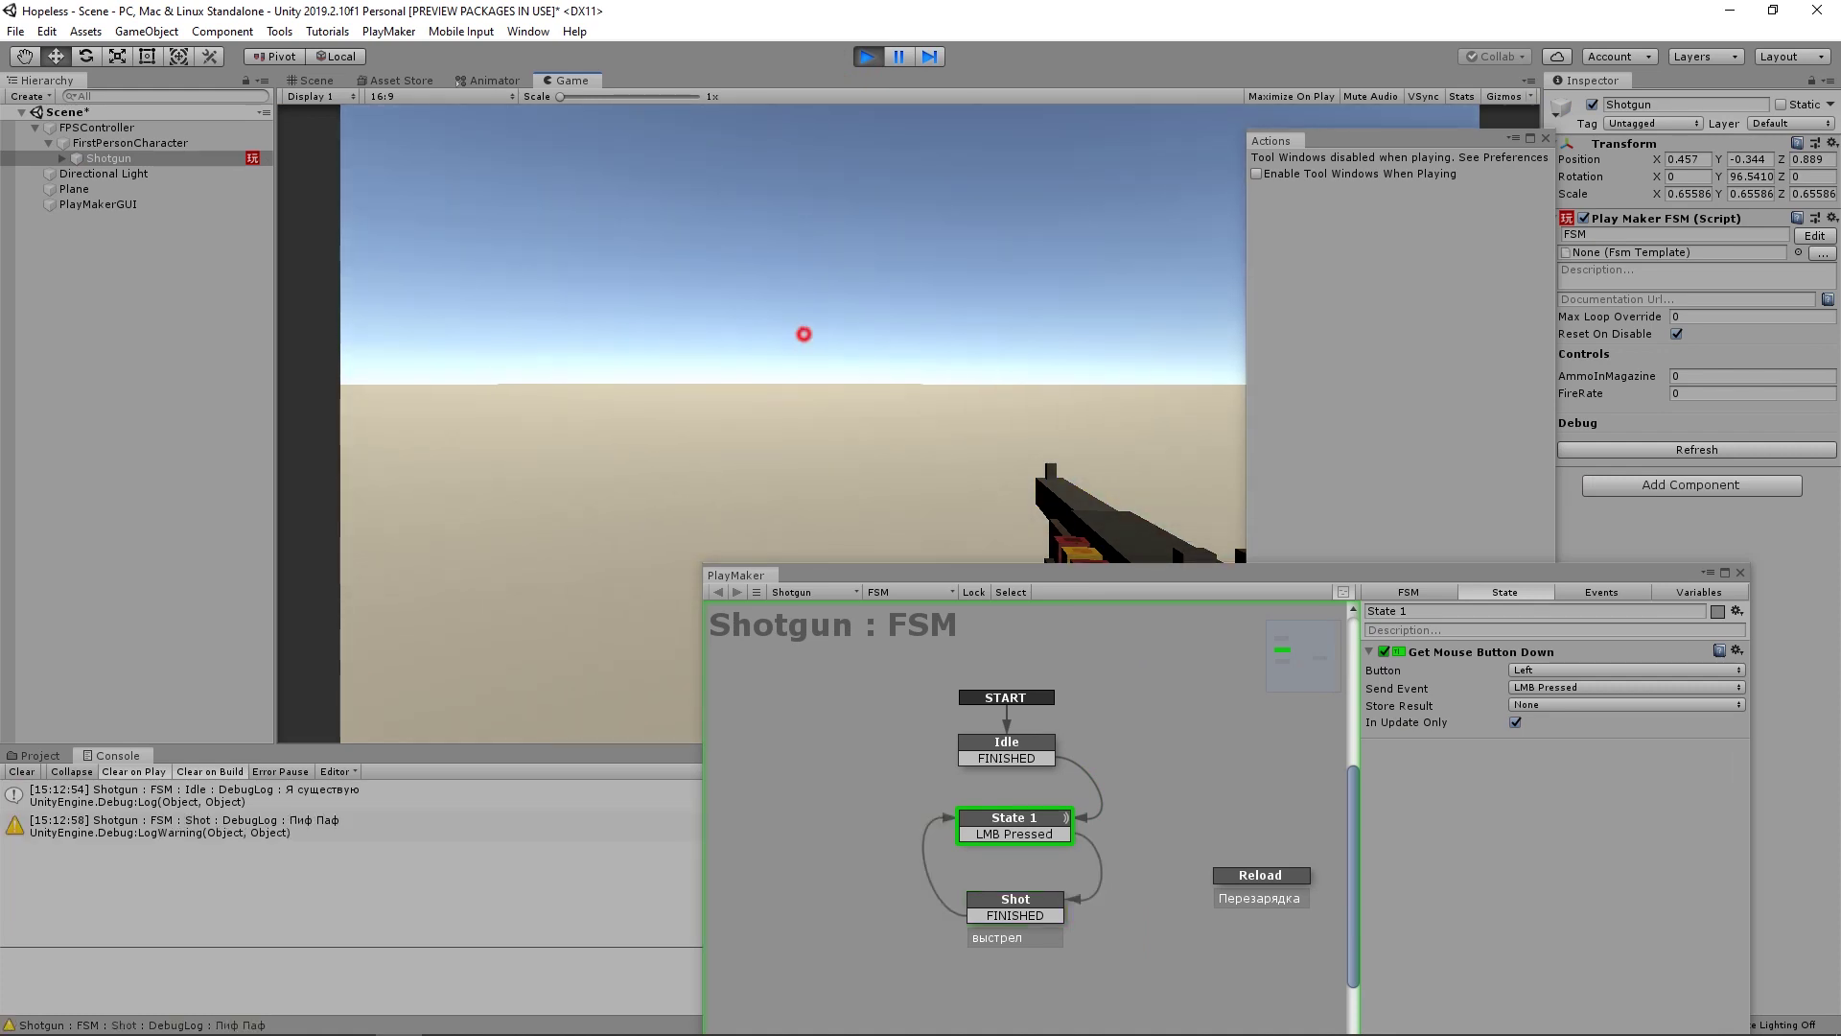
click(807, 342)
click(807, 343)
click(597, 342)
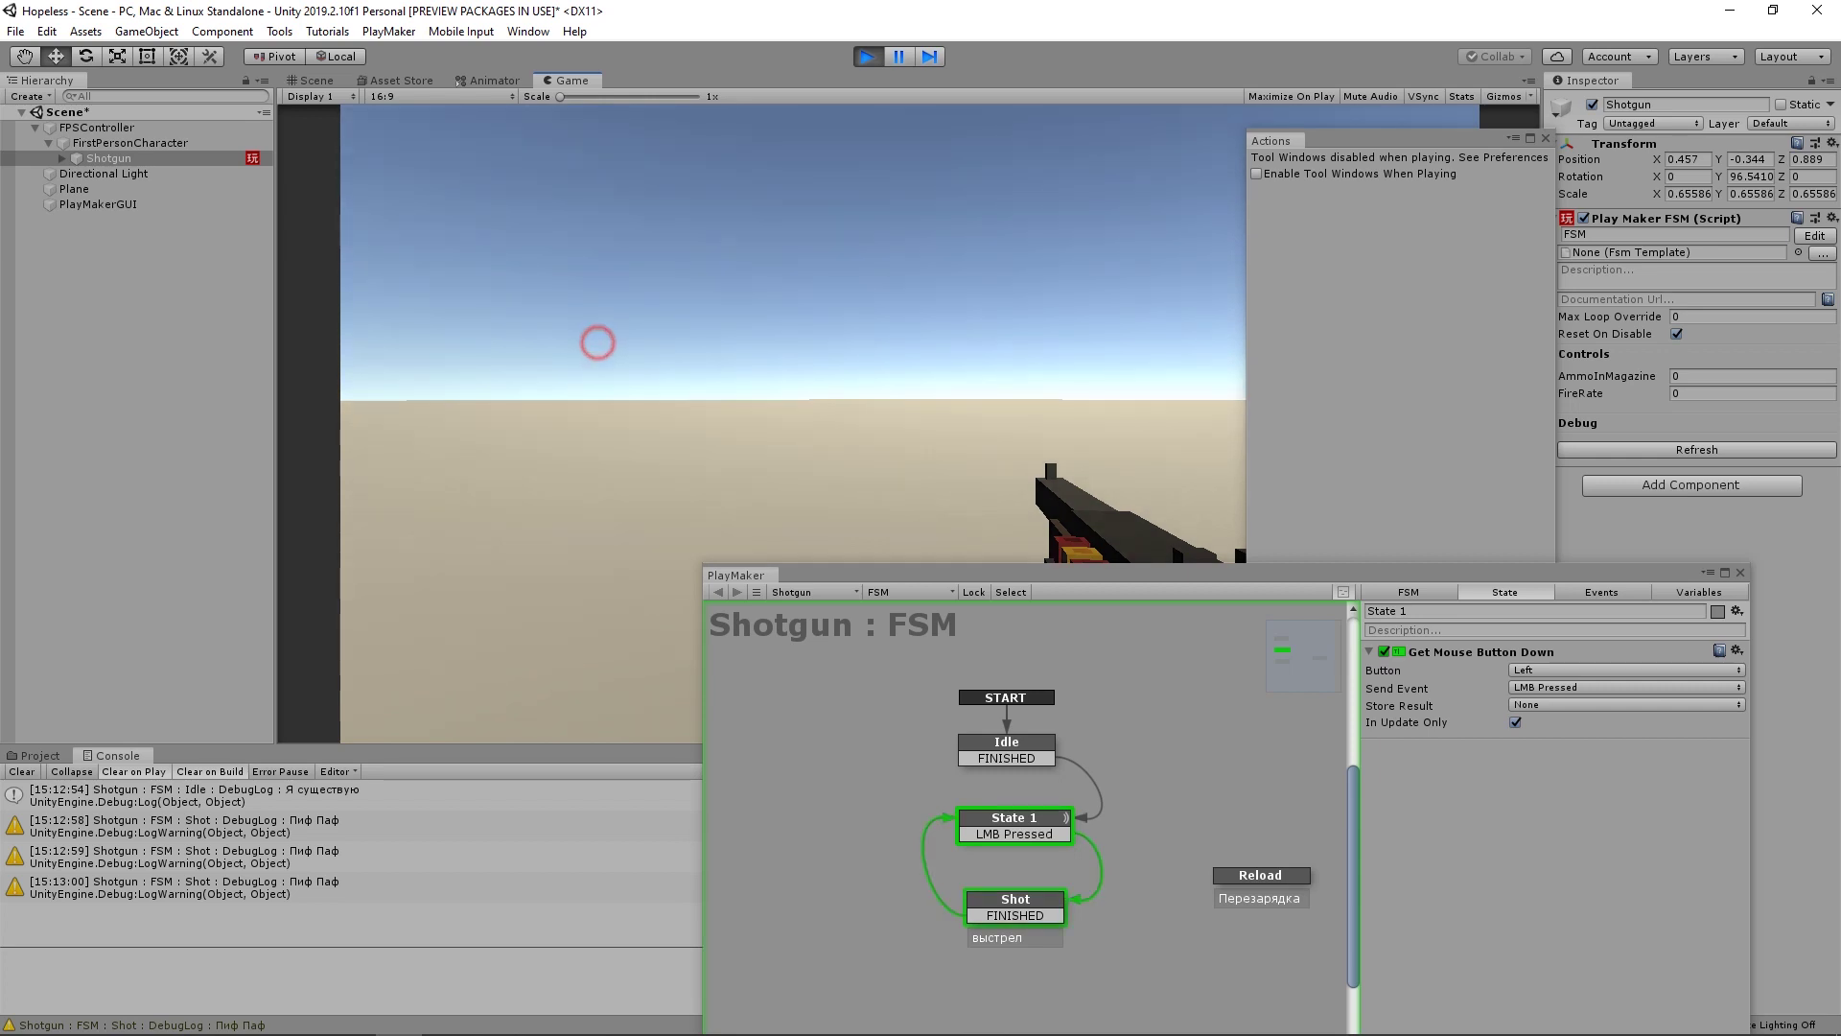
click(792, 422)
click(792, 423)
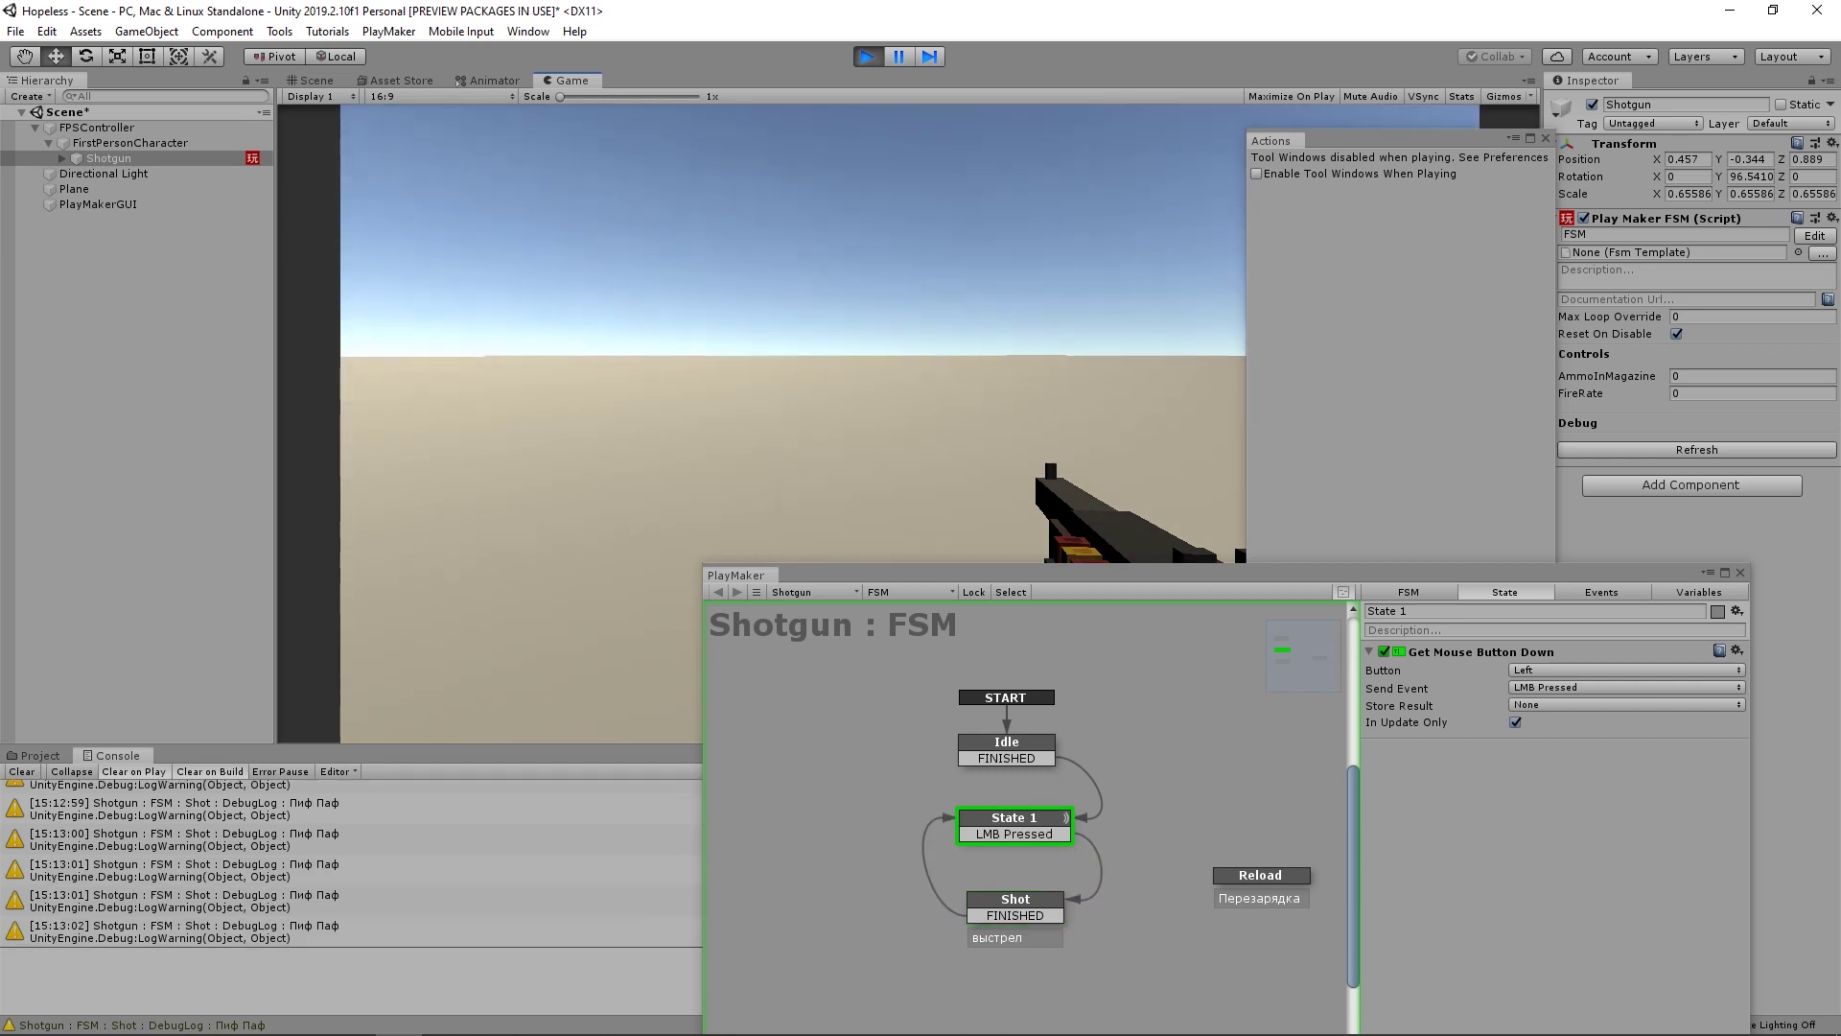
click(1042, 243)
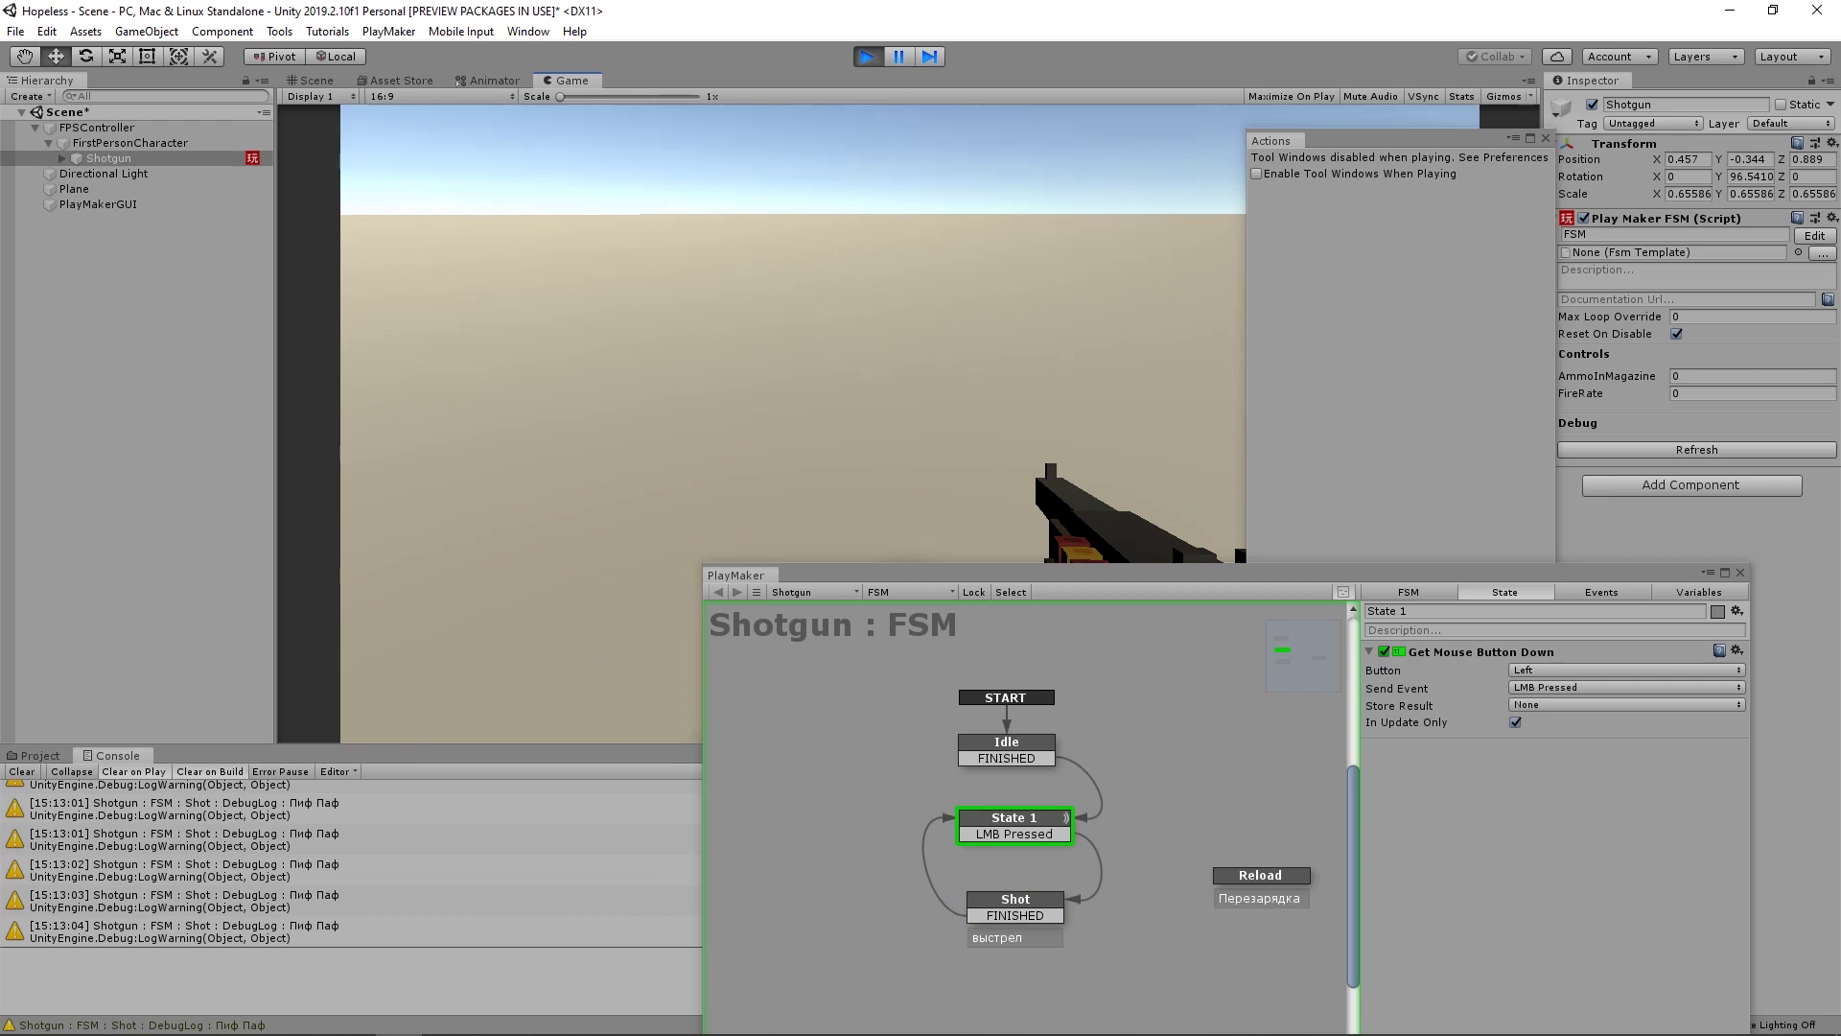
click(1042, 228)
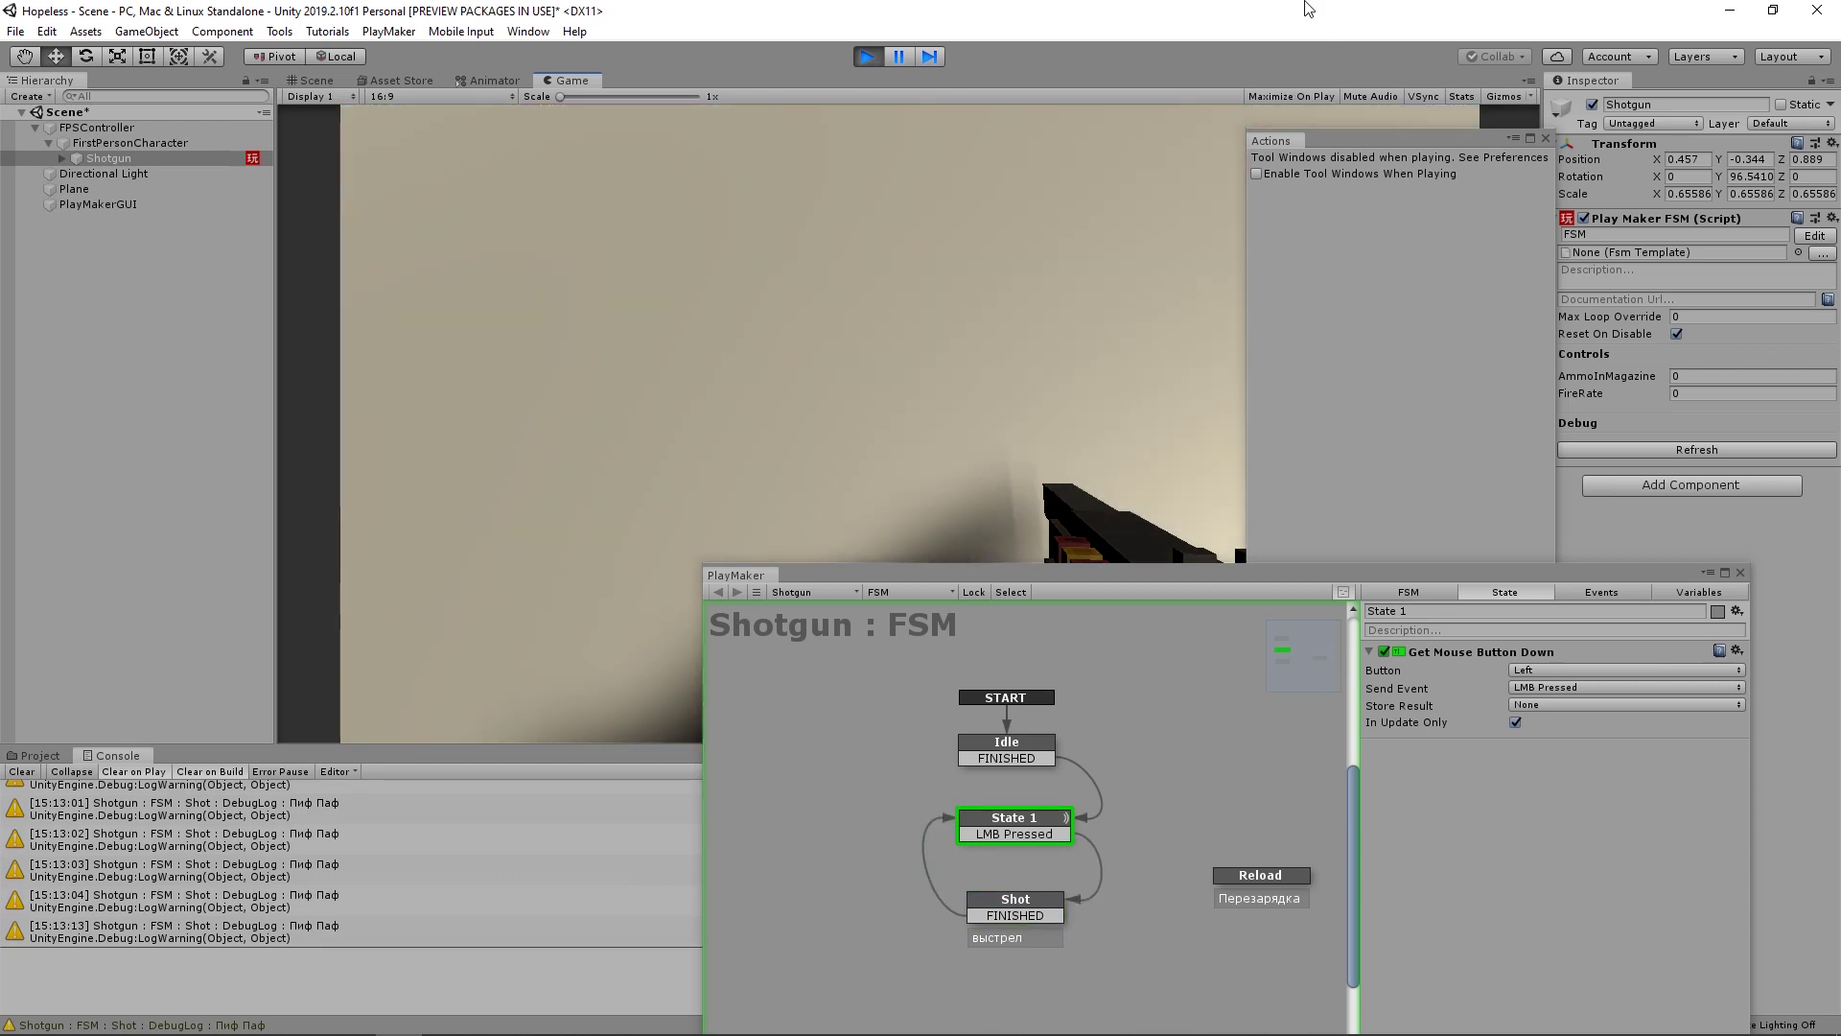
click(1271, 518)
click(1039, 382)
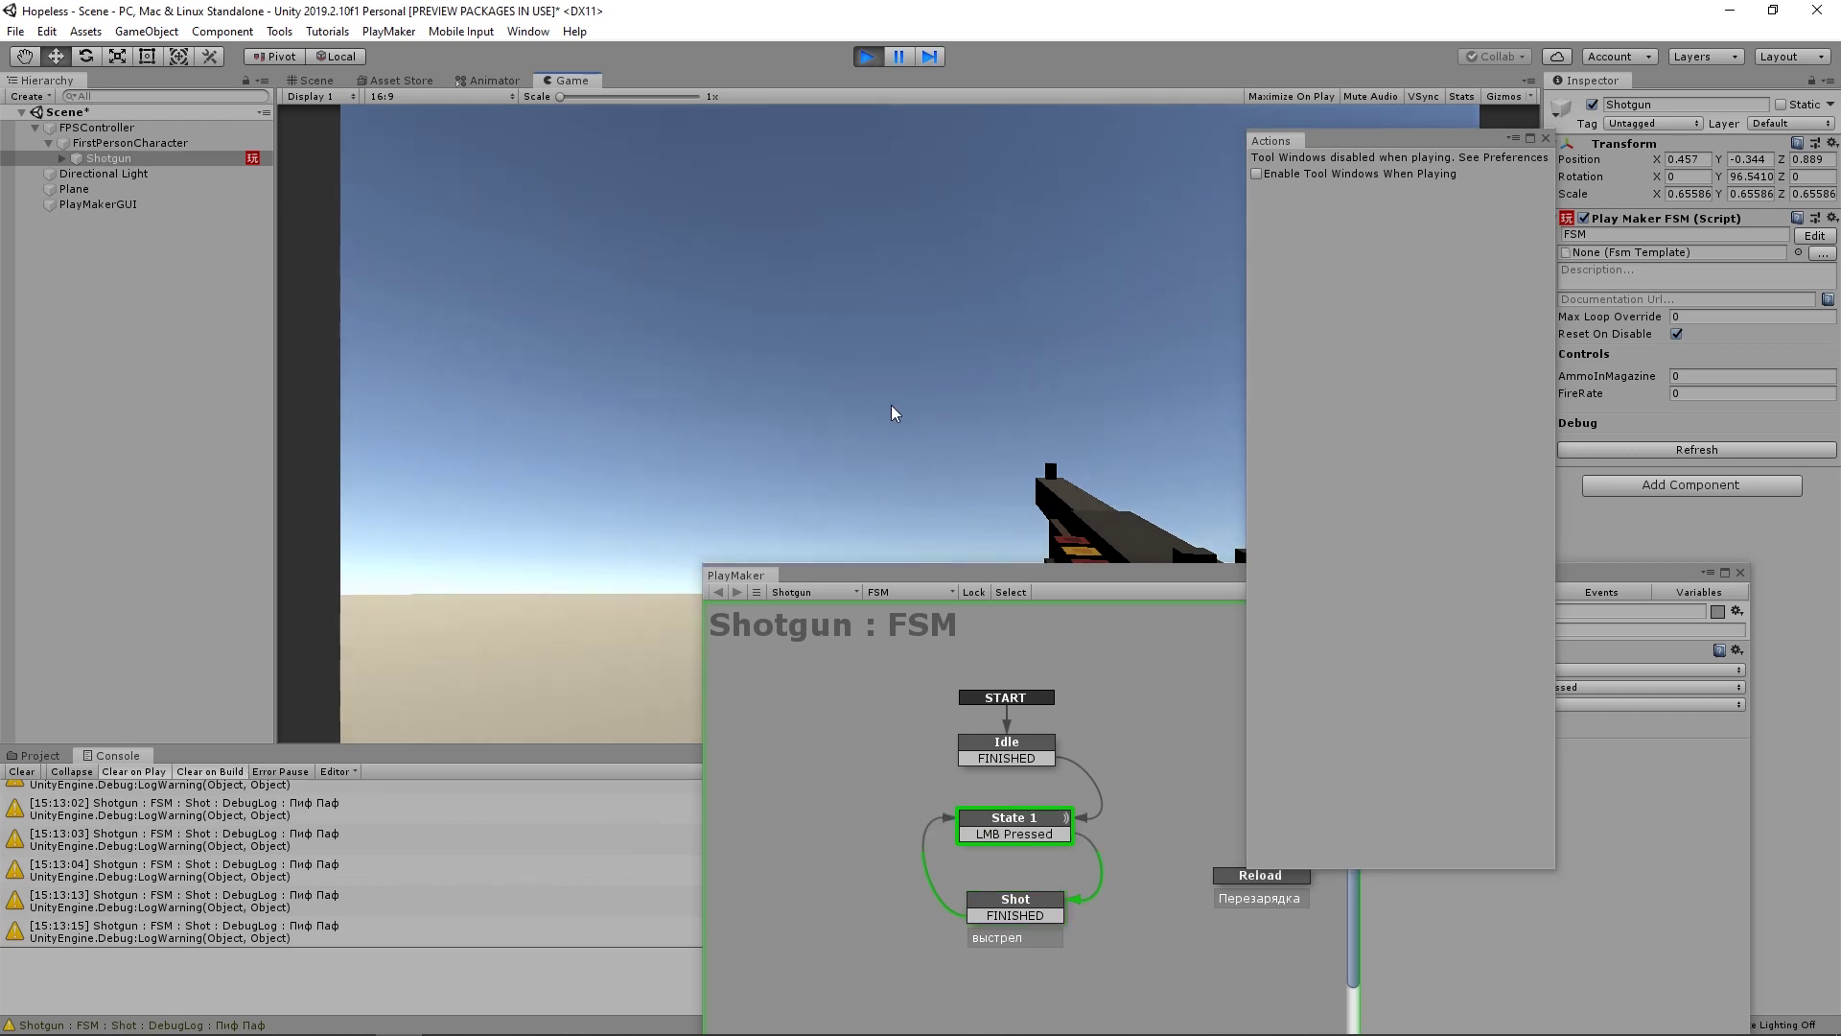
- Stop play mode, reposition the FSM graph window, and review State 1's mouse button action
key(ctrl+p)
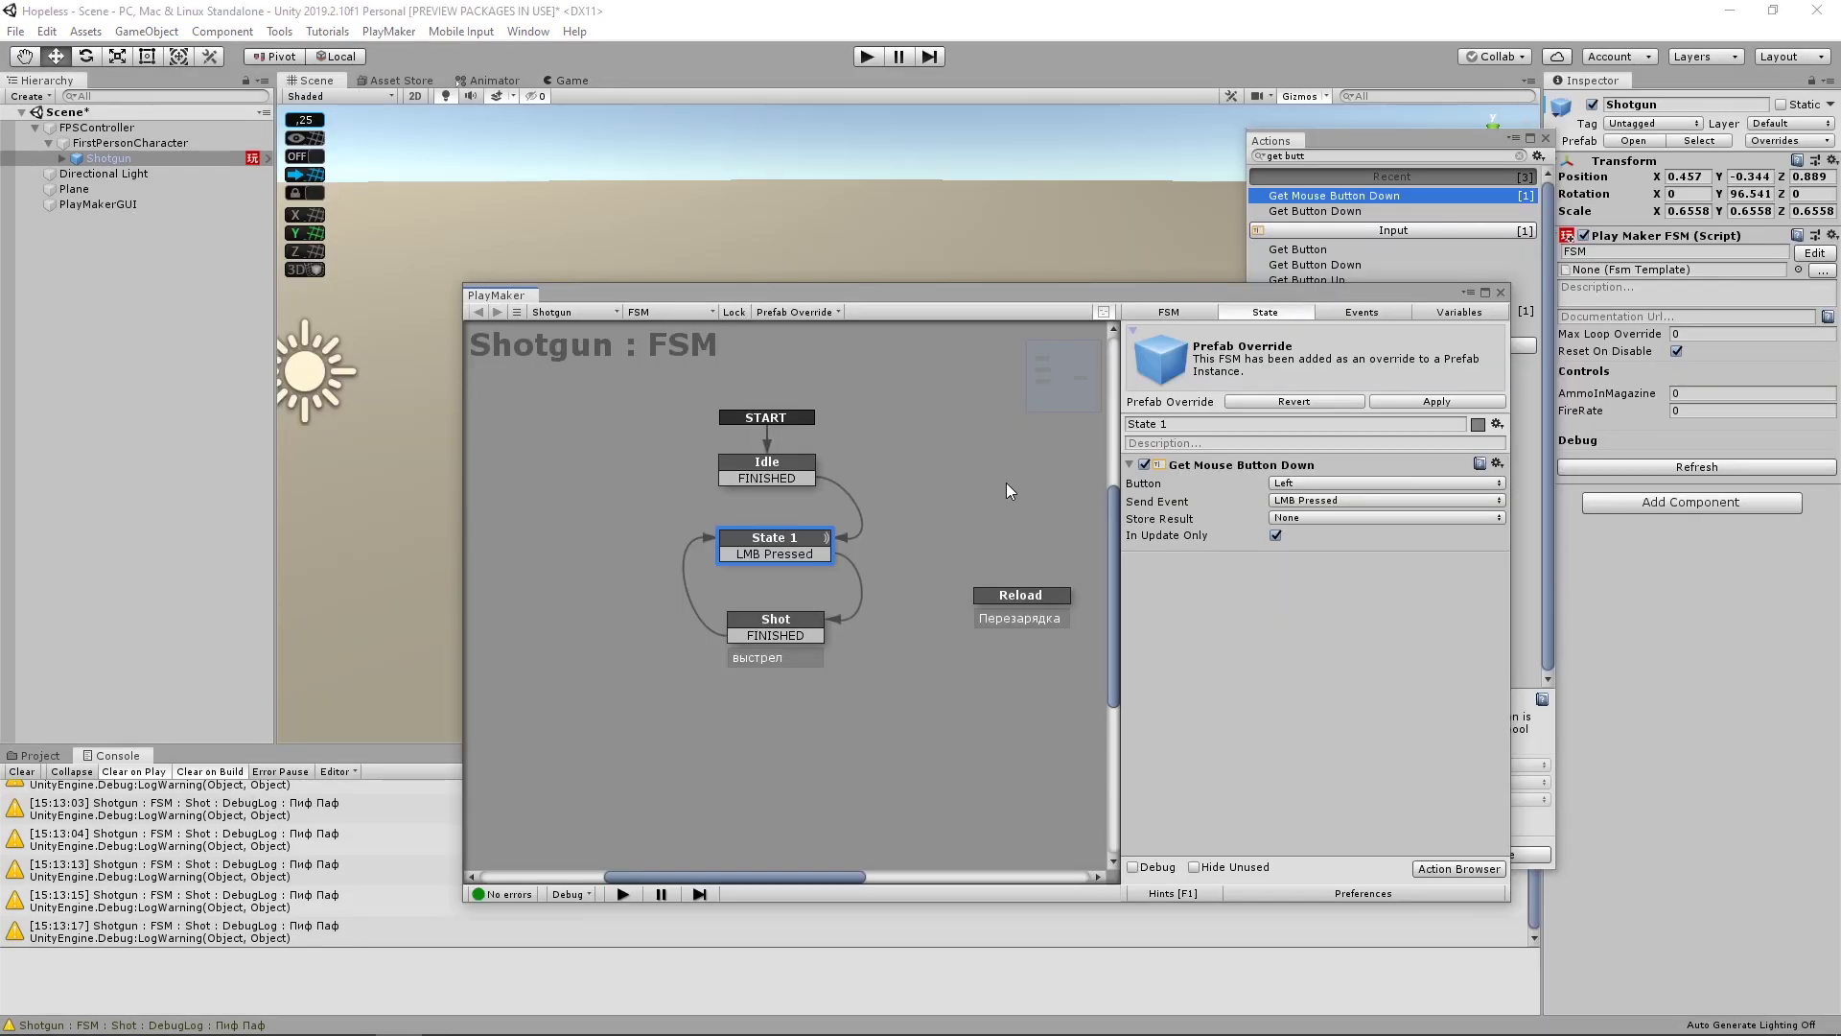
drag(947, 300, 1166, 368)
click(1117, 591)
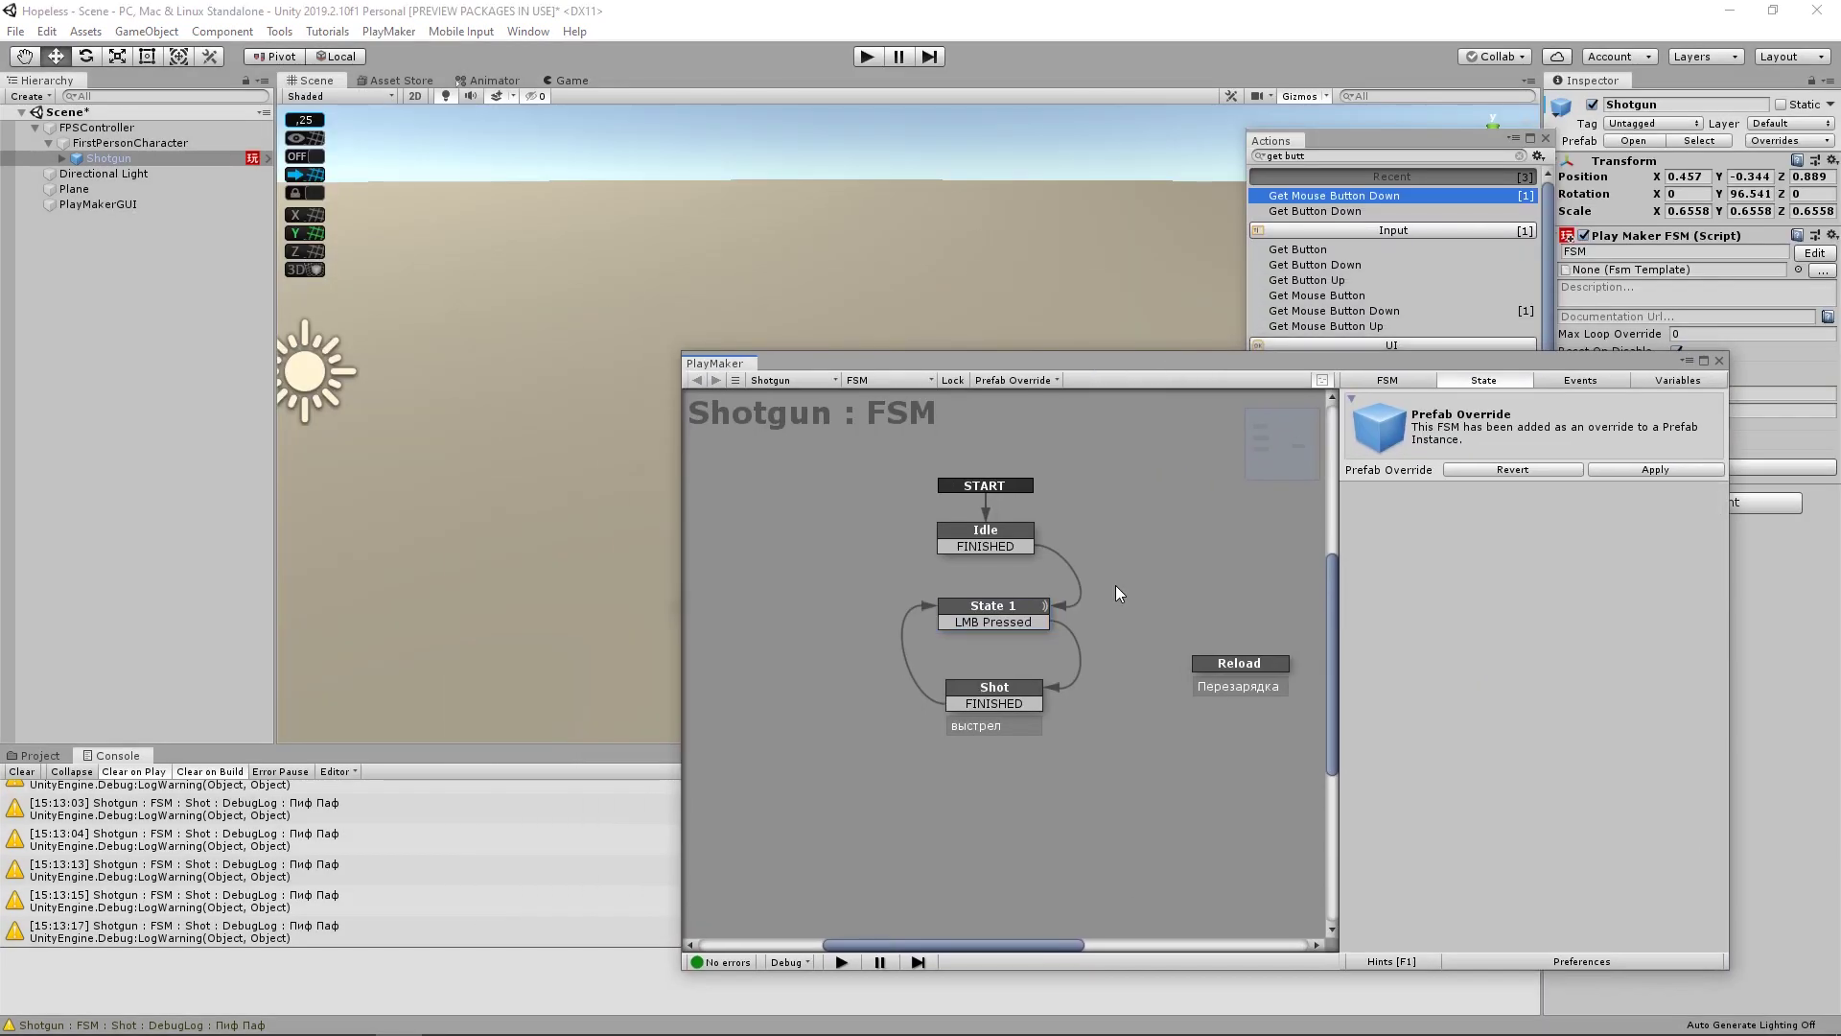
click(1020, 621)
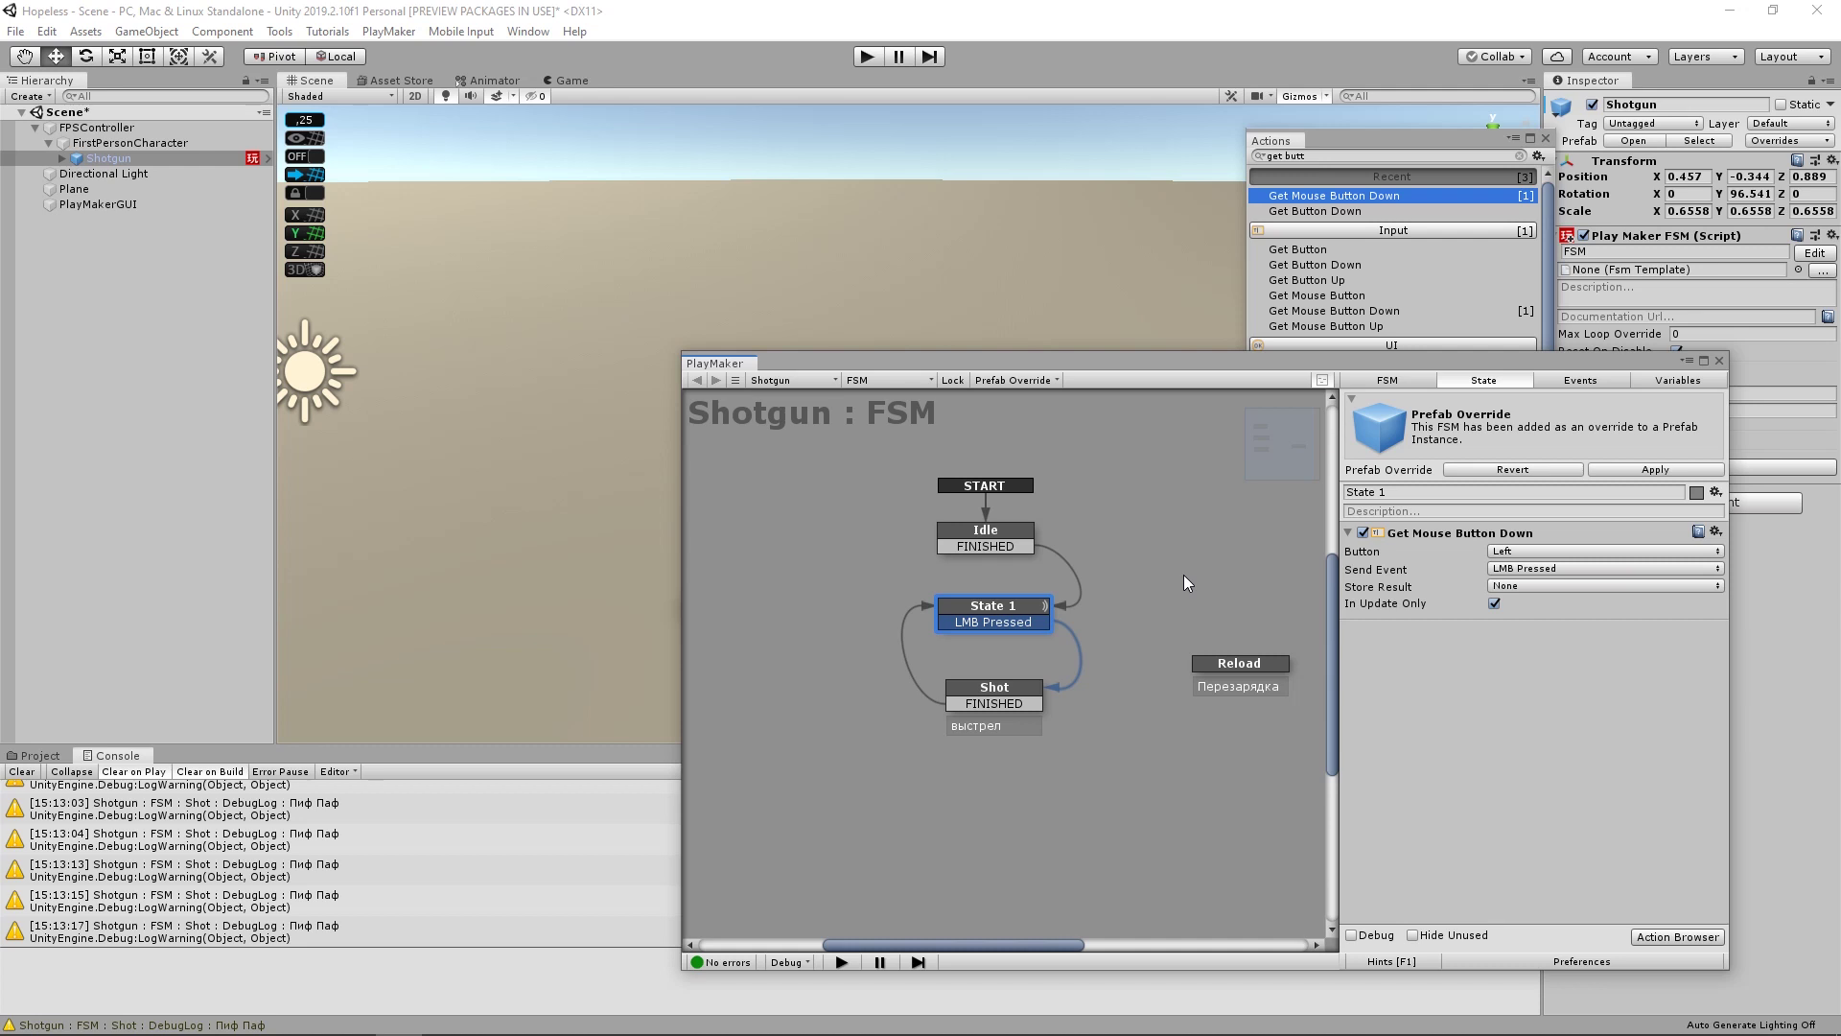
- Add a new state left of Reload named CheckAmmo, described 'Проверка патронов'
right_click(1113, 653)
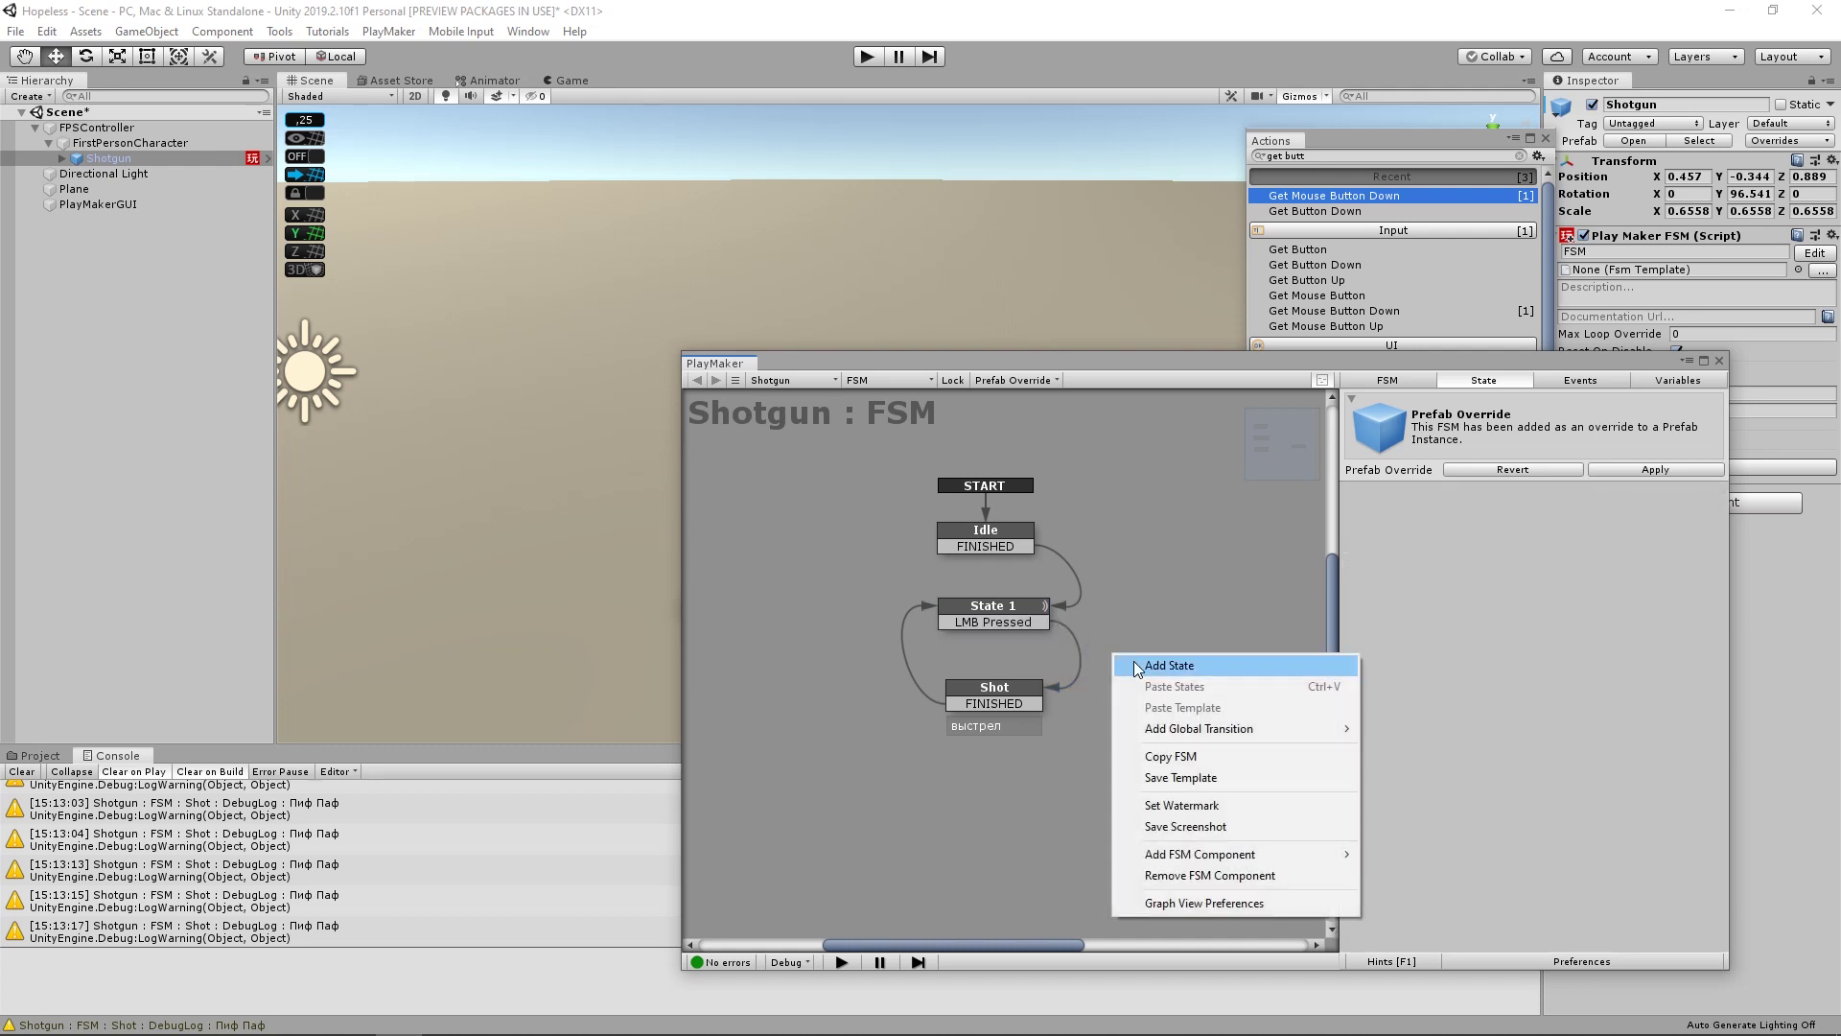
click(1169, 664)
drag(1151, 671, 1084, 645)
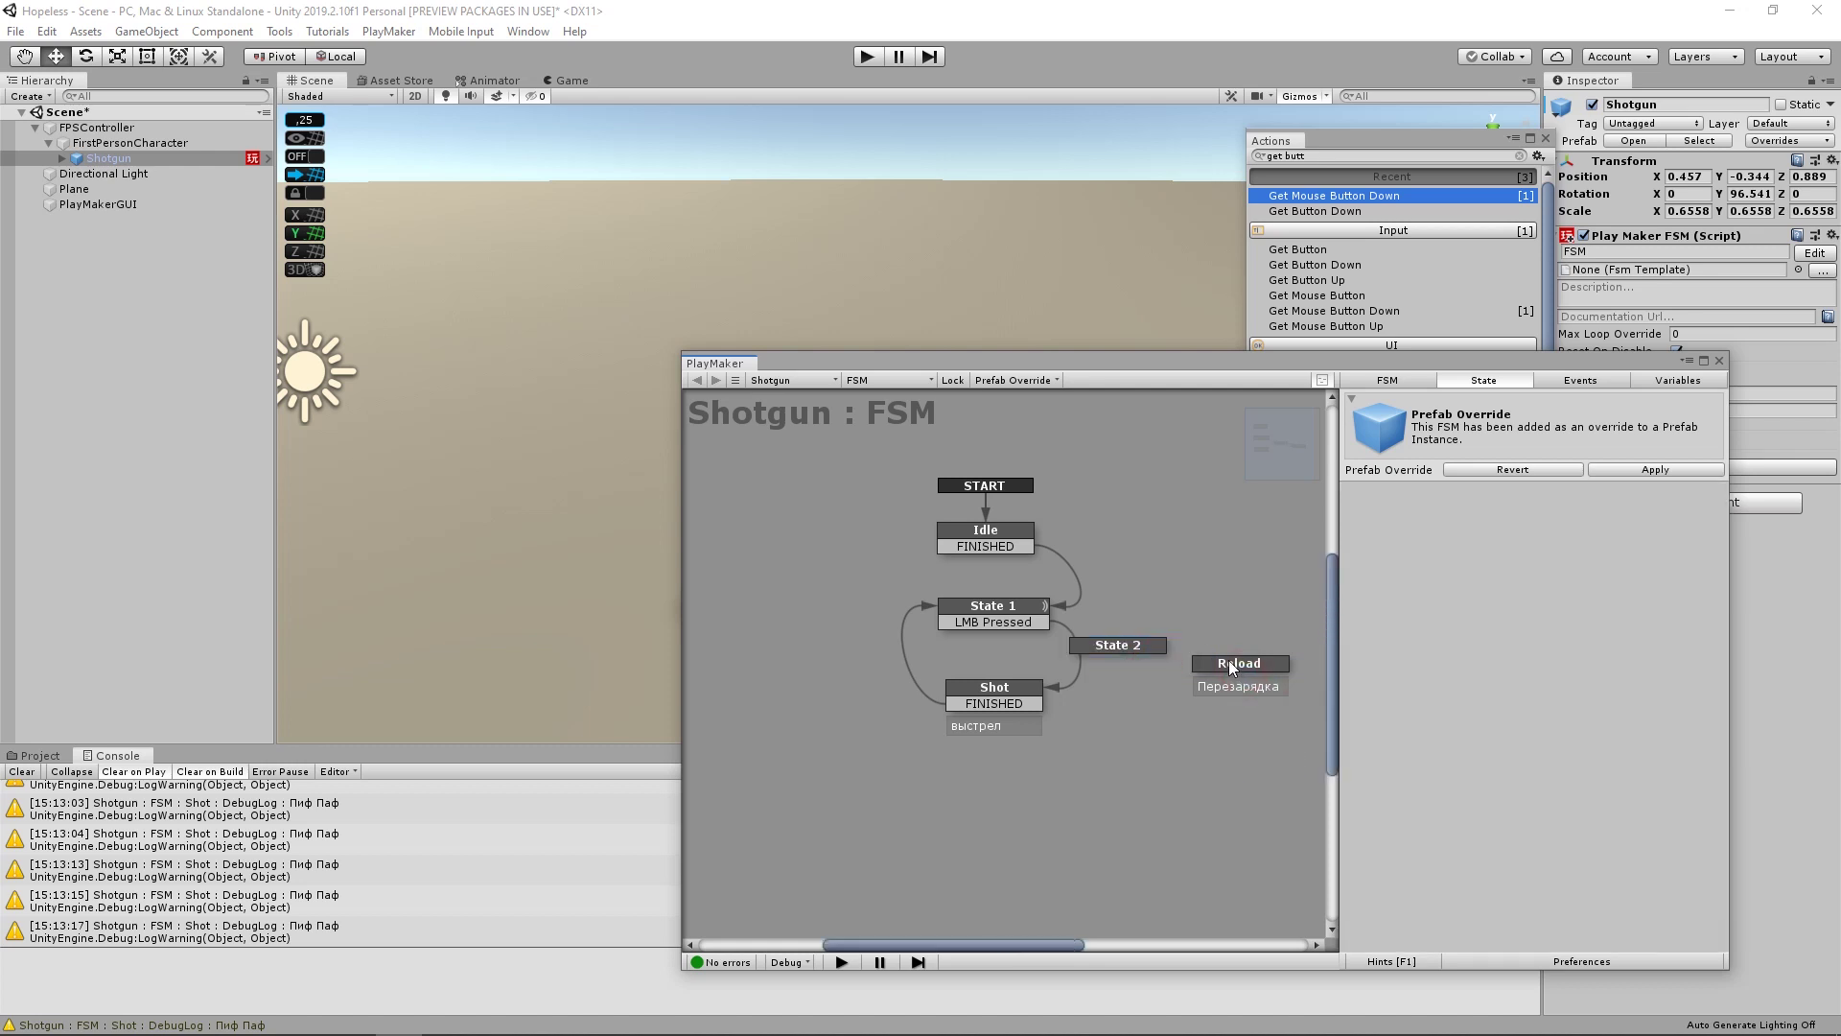
drag(1232, 668, 1258, 890)
click(1114, 645)
text(Che)
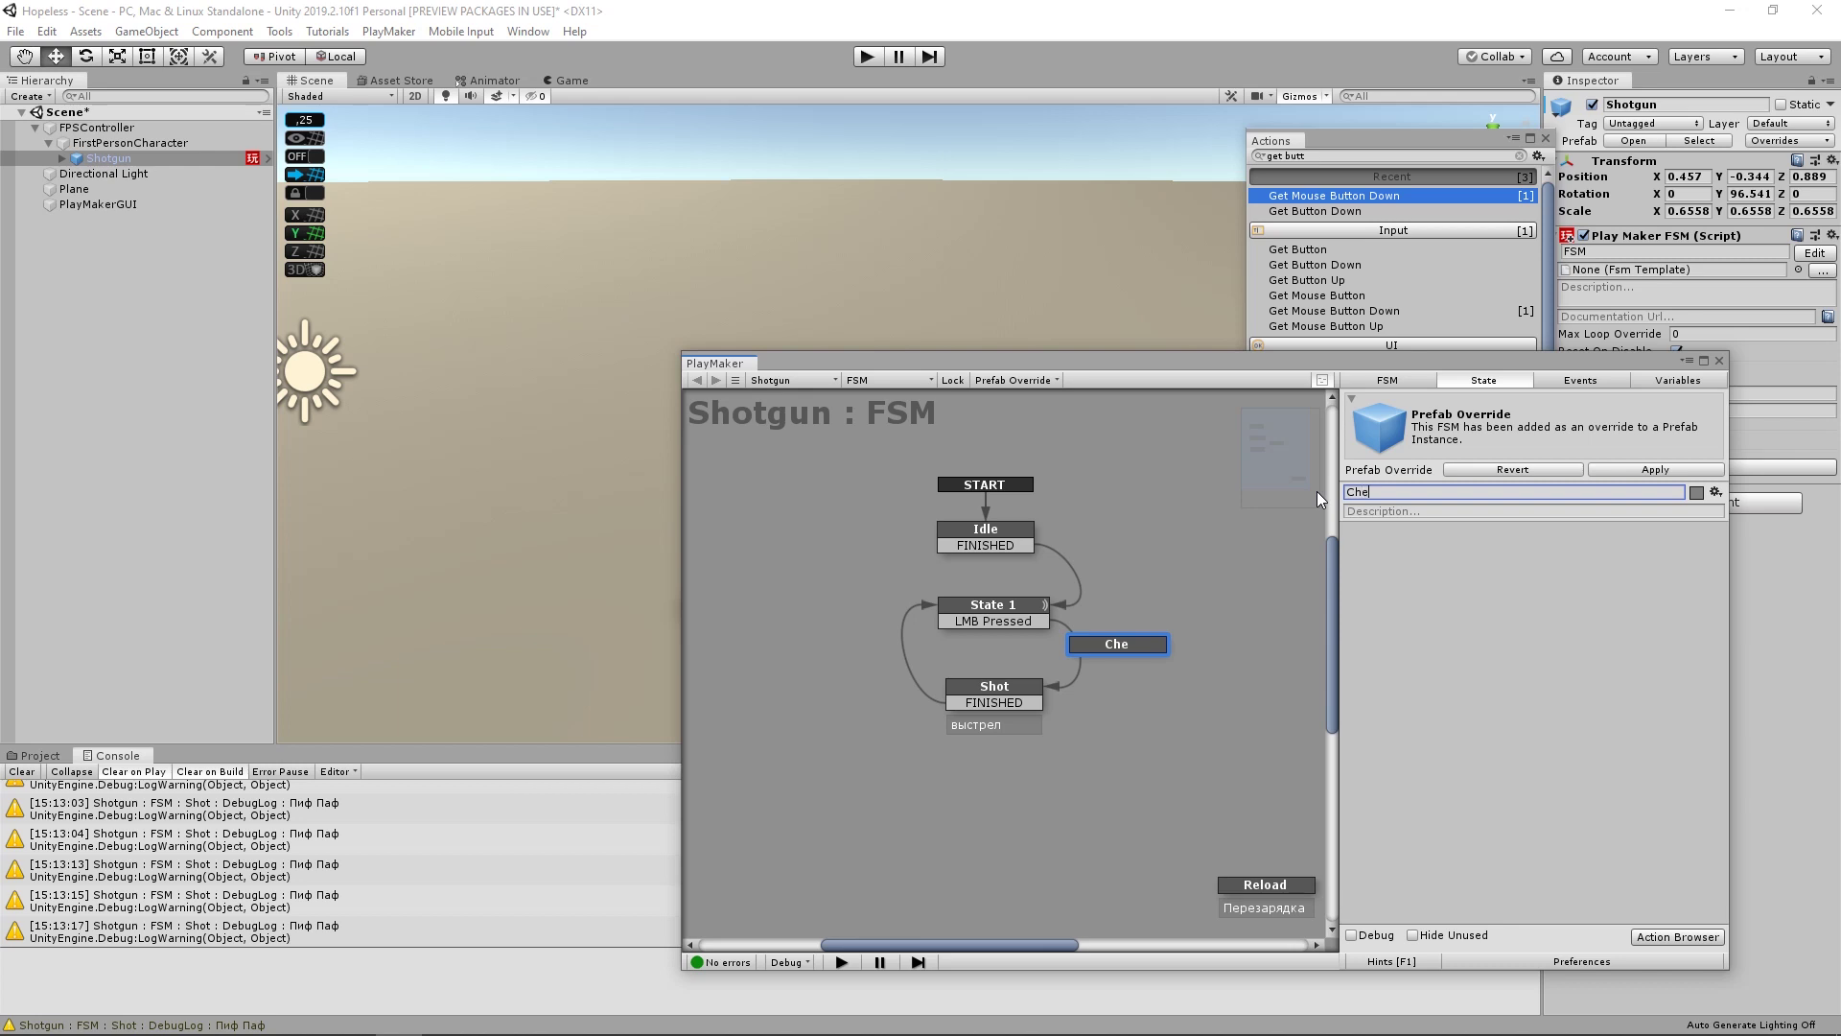
text(ckAmmo)
key(Tab)
text(Проверка патронов)
click(1169, 610)
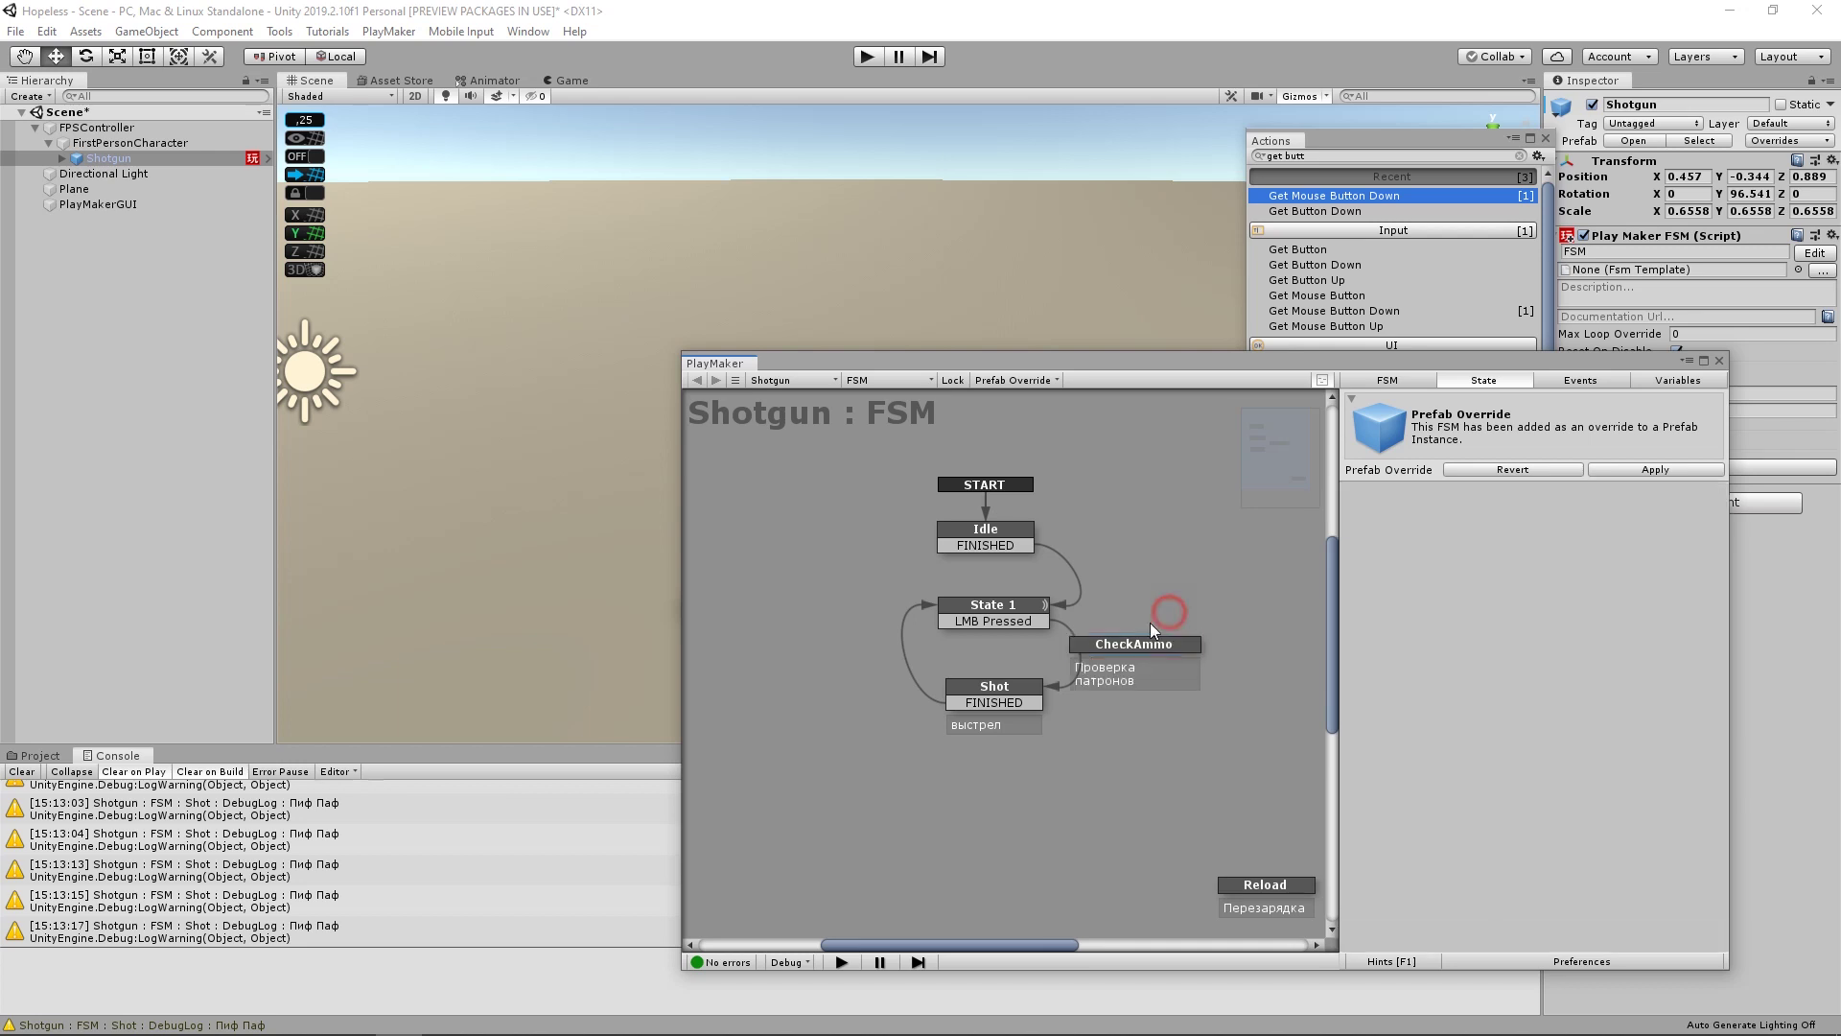
- Route State 1's LMB Pressed transition to CheckAmmo and tidy the graph layout
click(1028, 619)
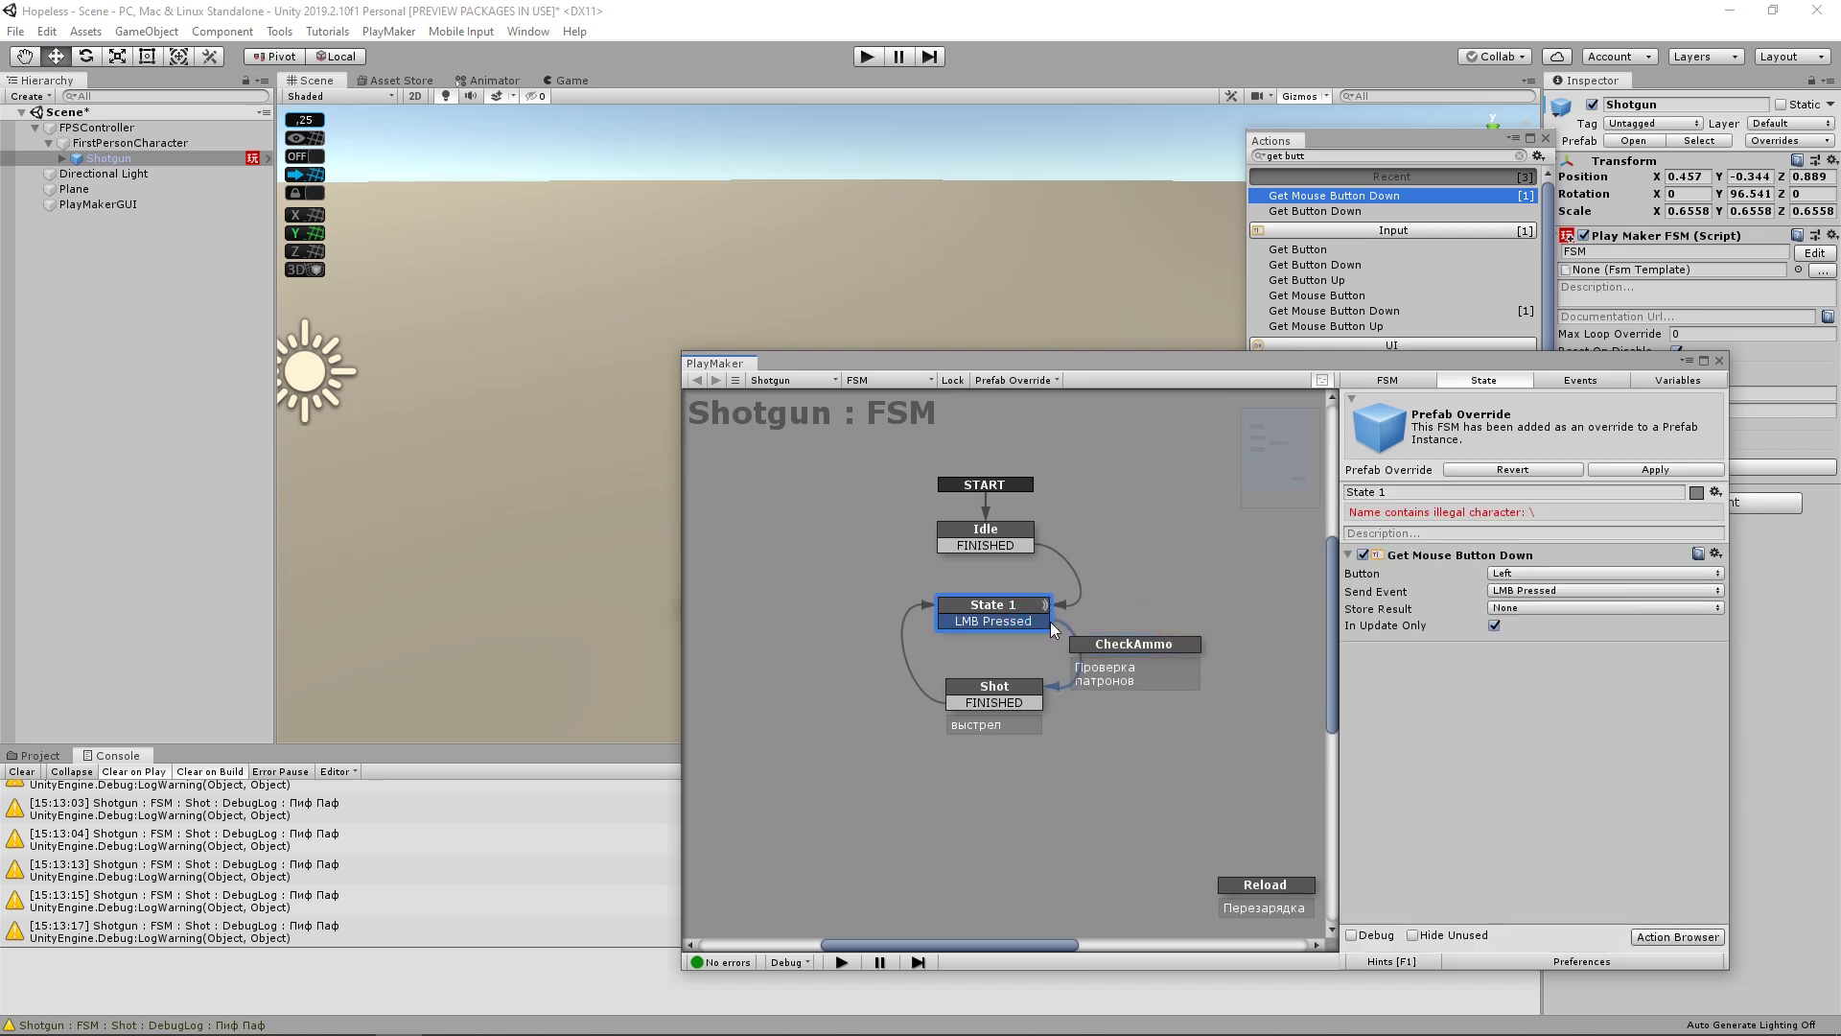
drag(1171, 624, 1177, 644)
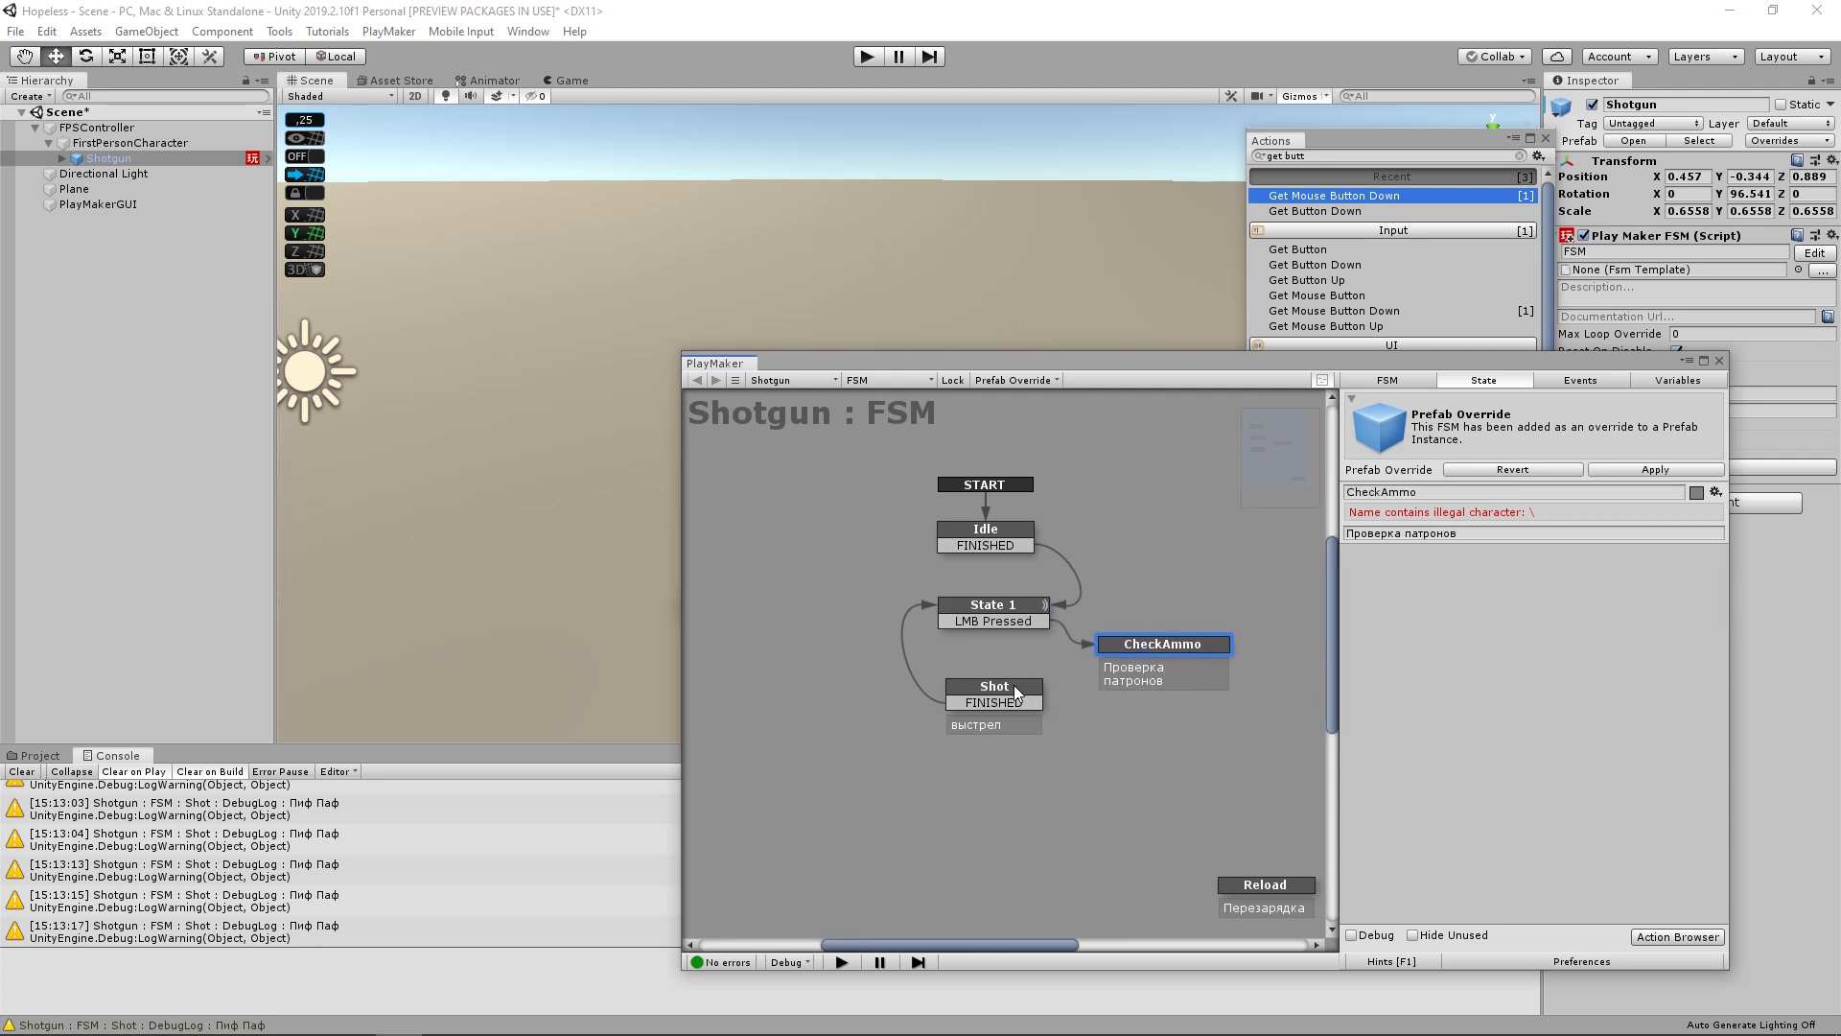
drag(1014, 684, 1009, 699)
click(1135, 666)
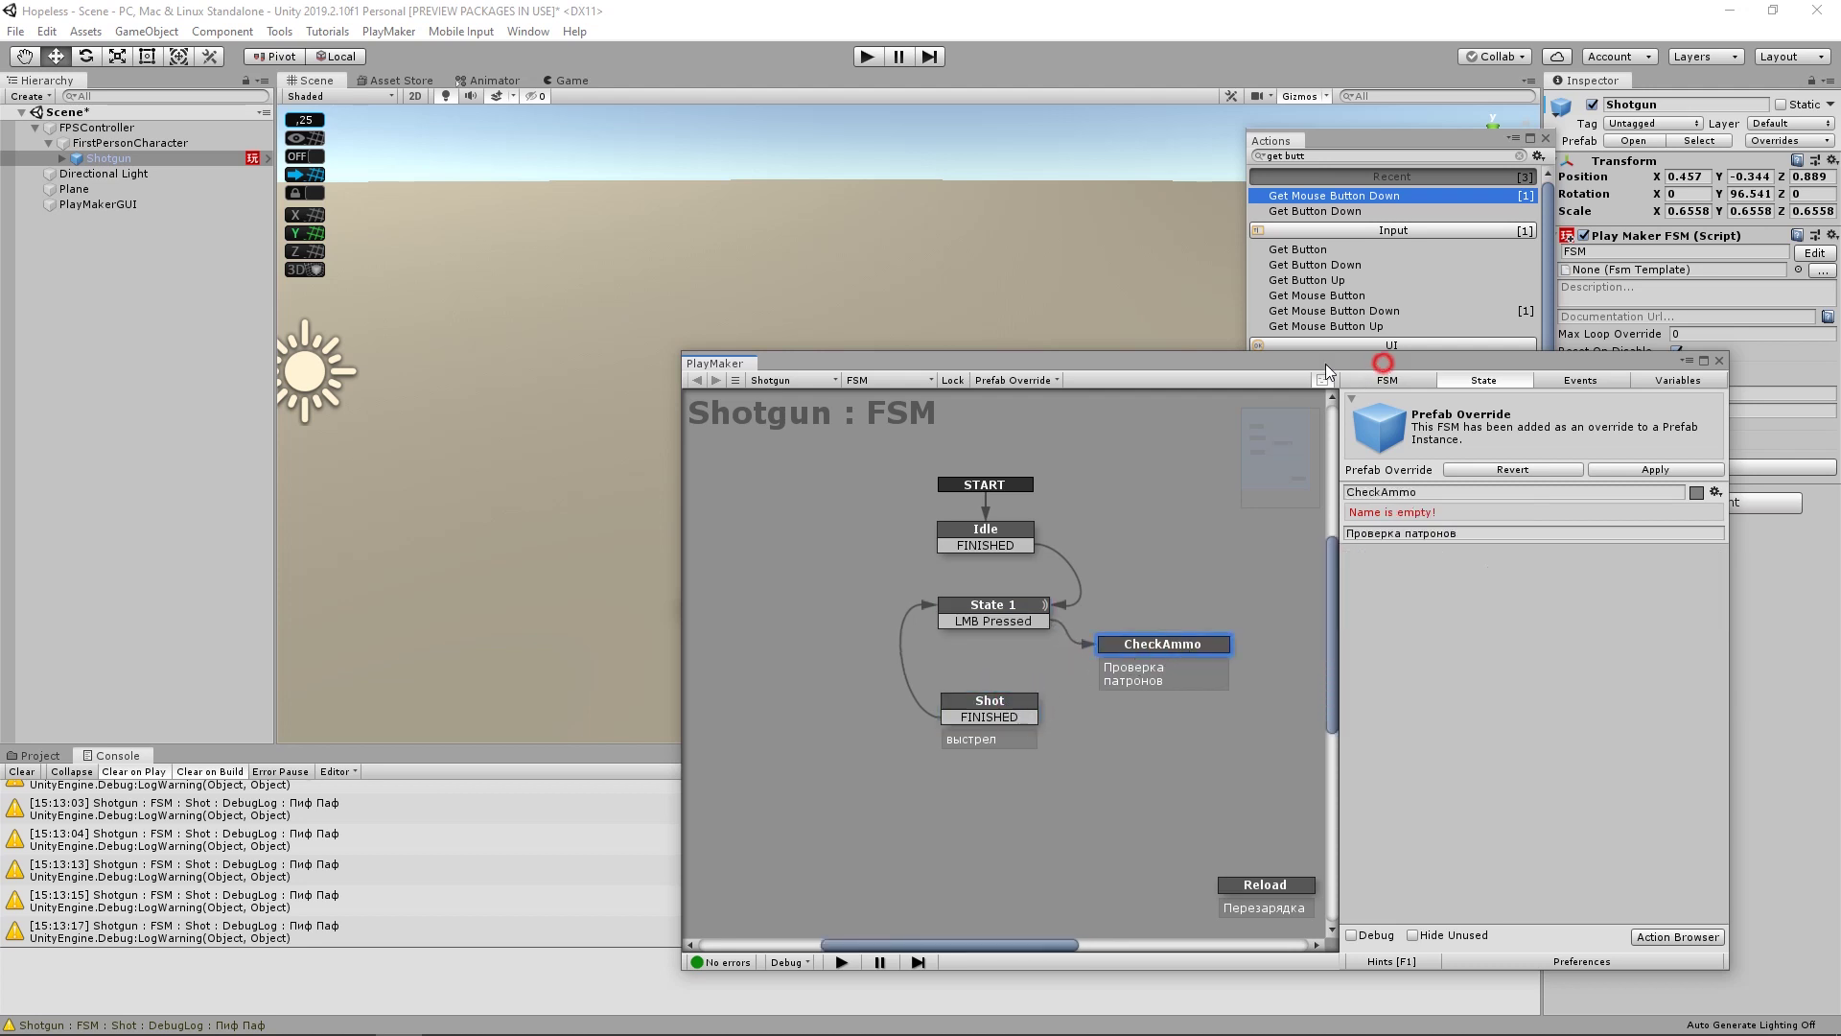
drag(1381, 363, 845, 267)
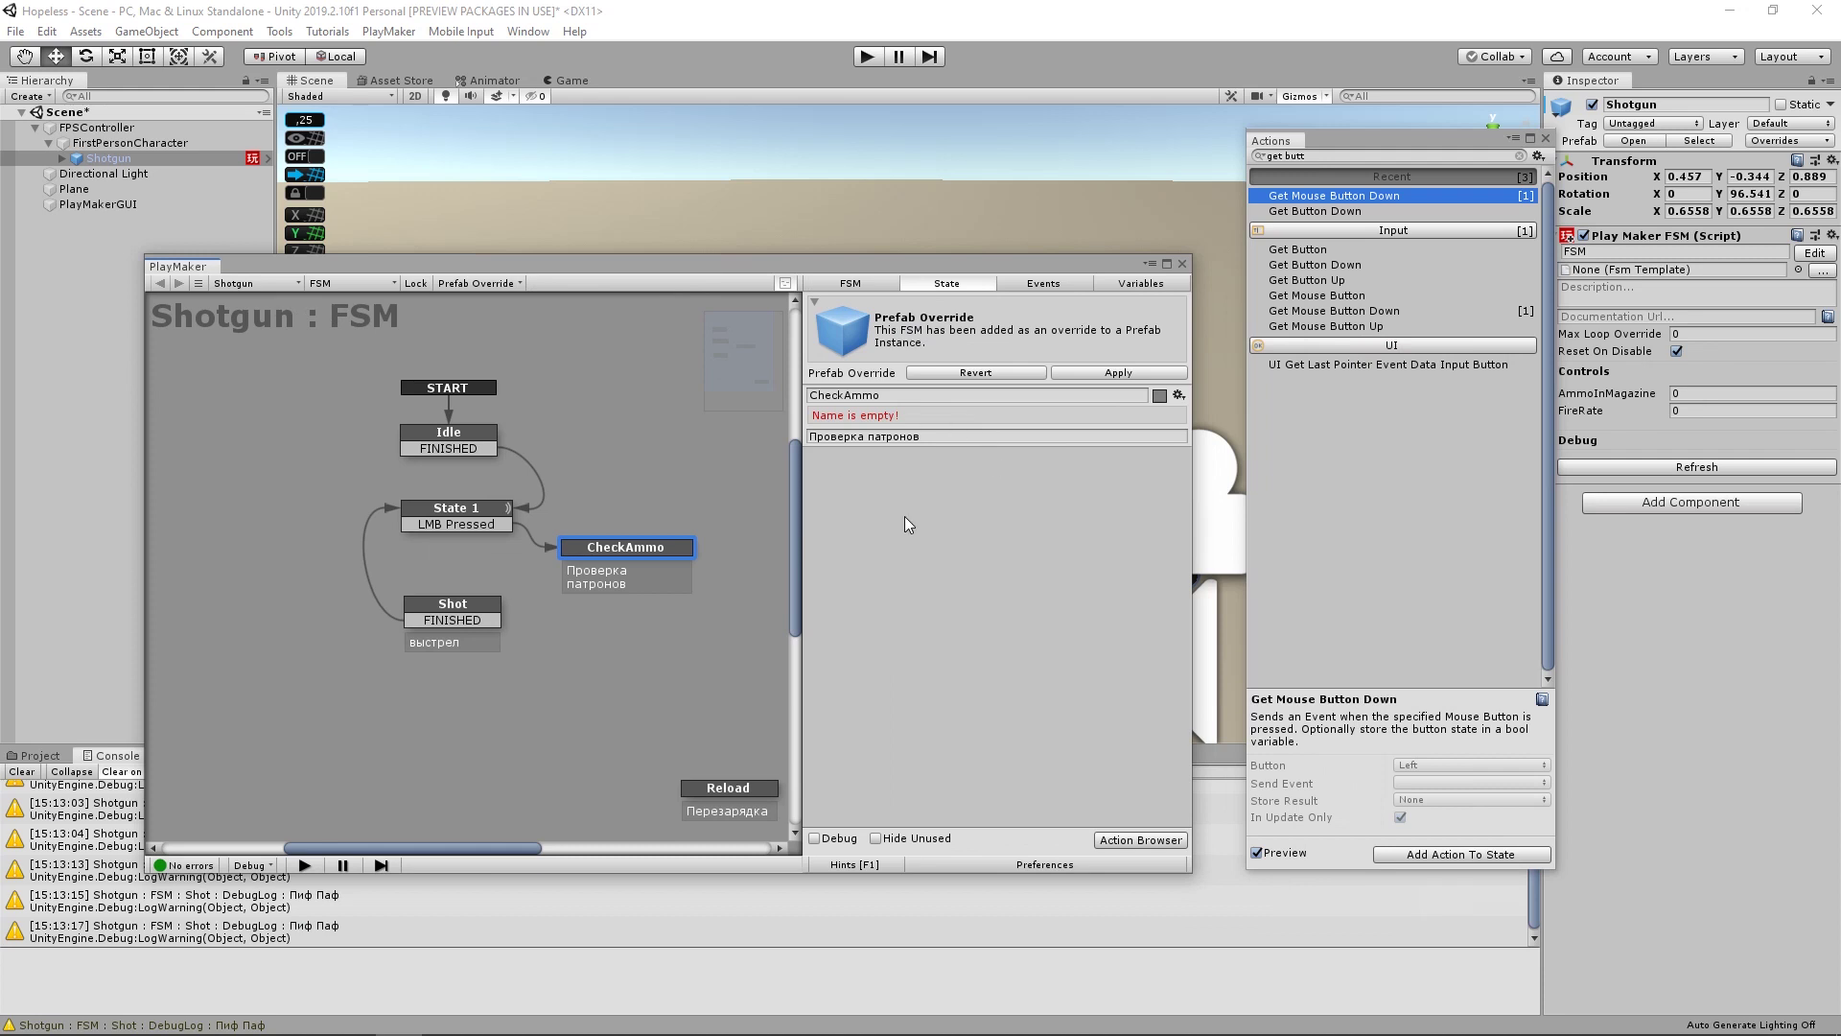
- Give AmmoInMagazine the tooltip 'Патроны в Магазине в данный момент' and value 7
click(1108, 285)
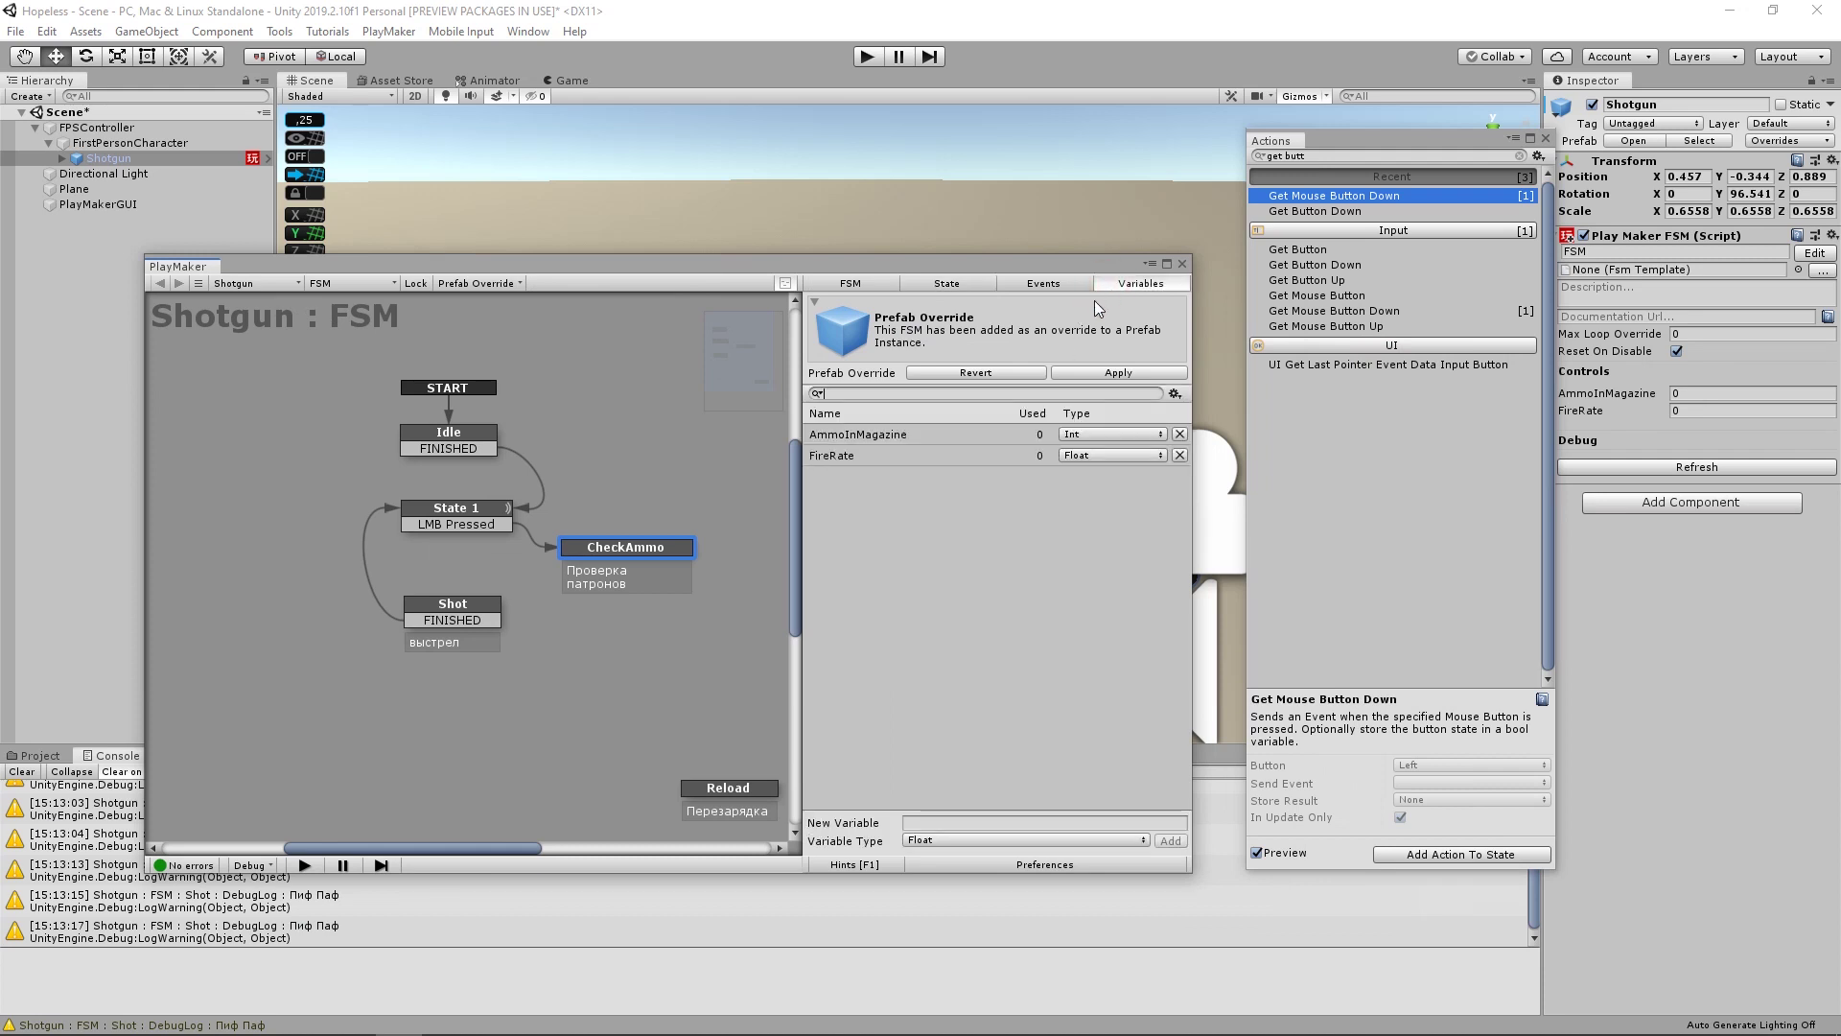
click(867, 436)
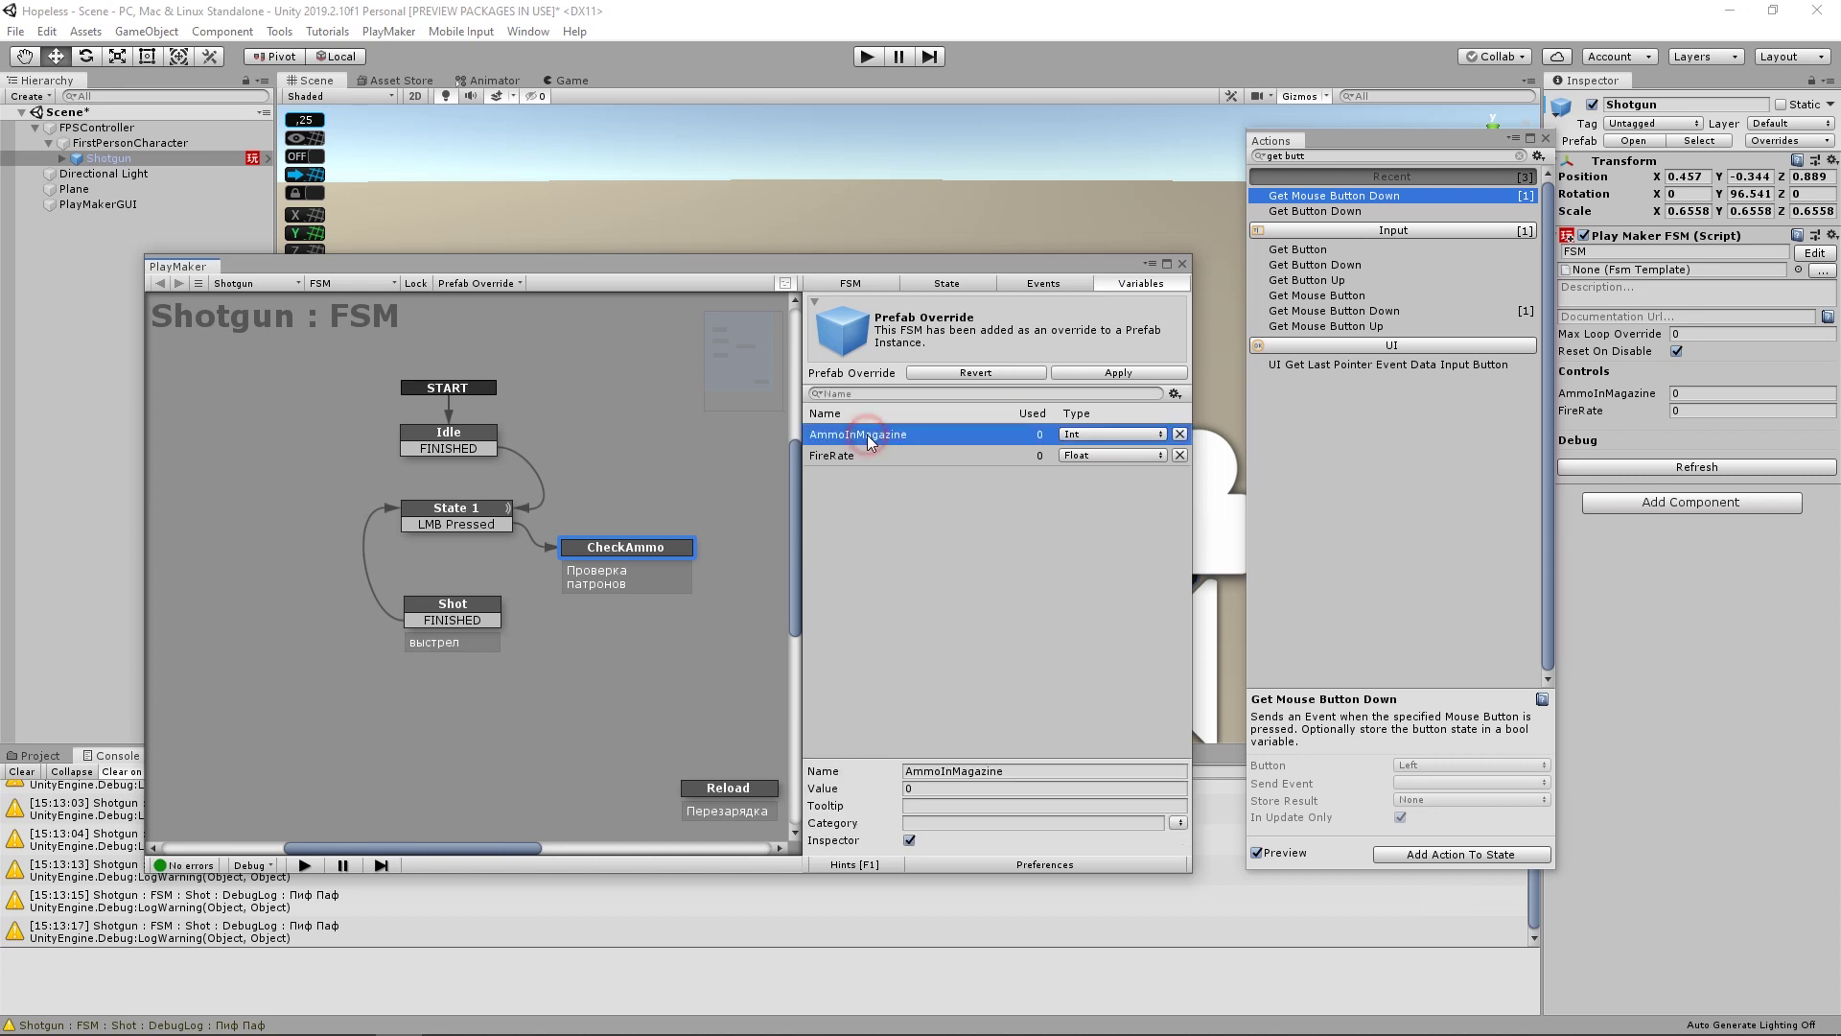
click(959, 805)
text(Патроны в Магазине)
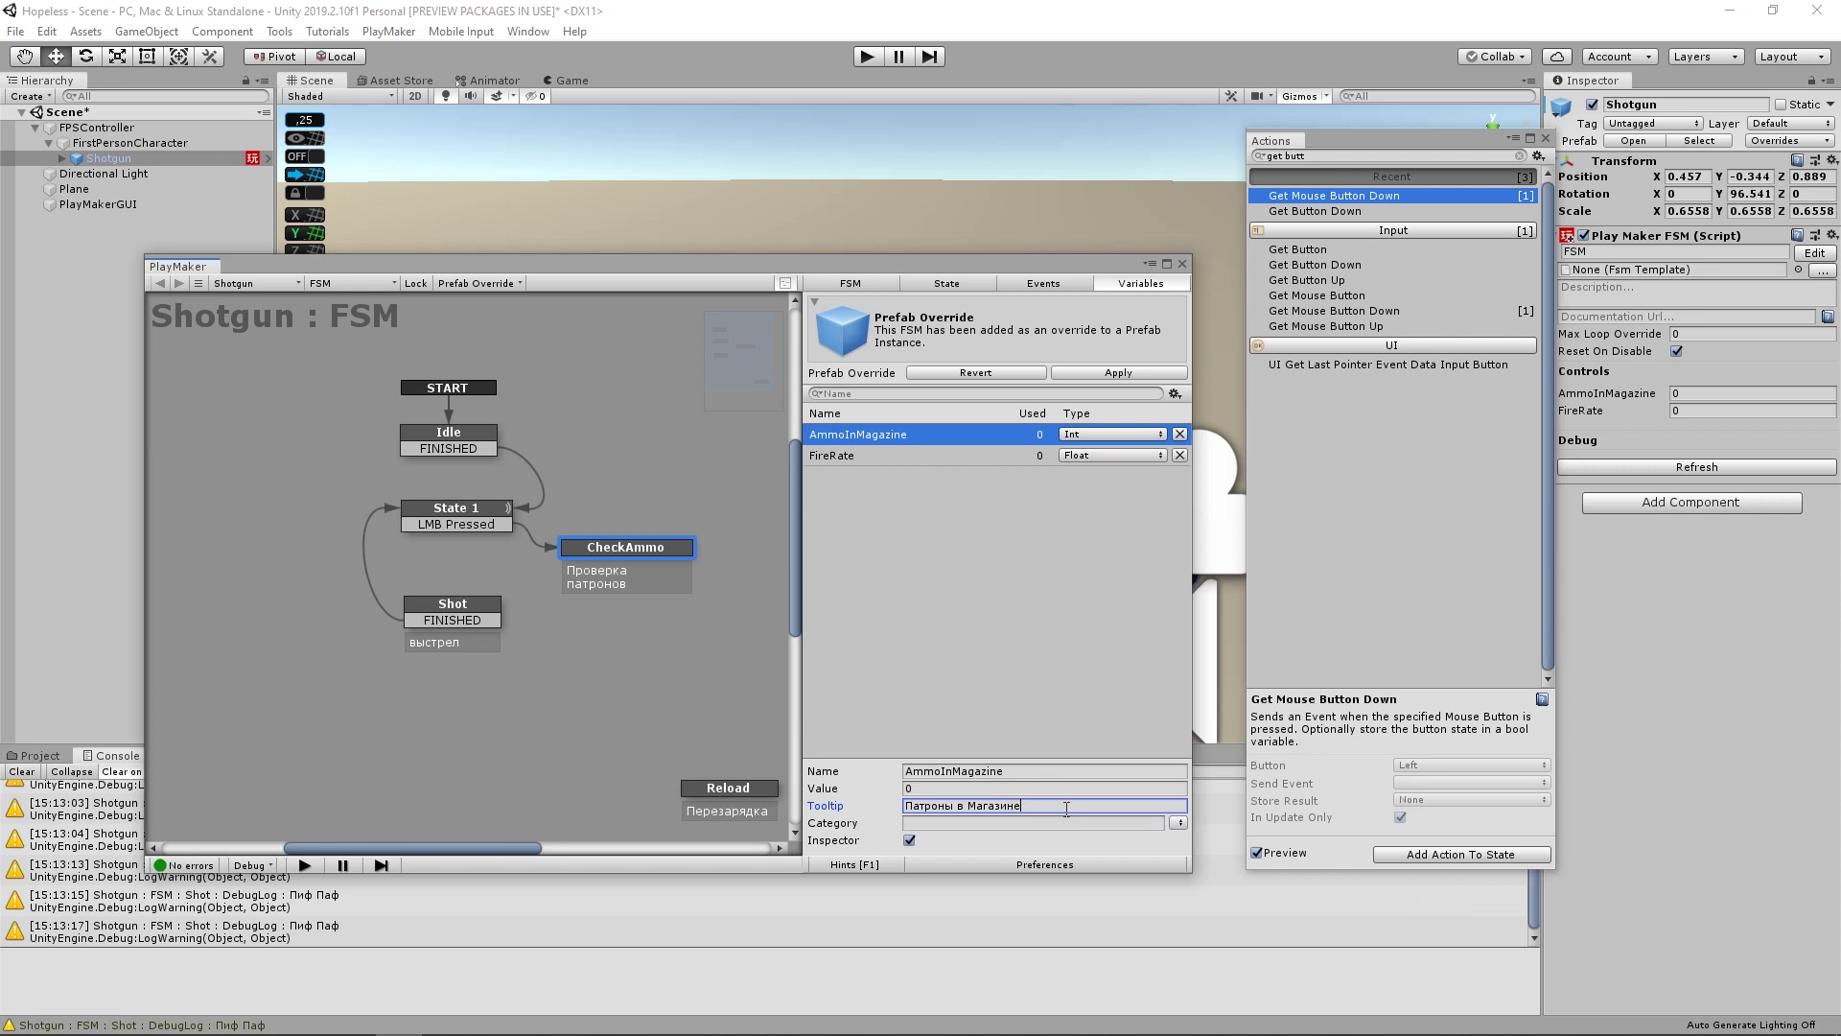
text( в данный момент)
click(1064, 767)
click(1064, 767)
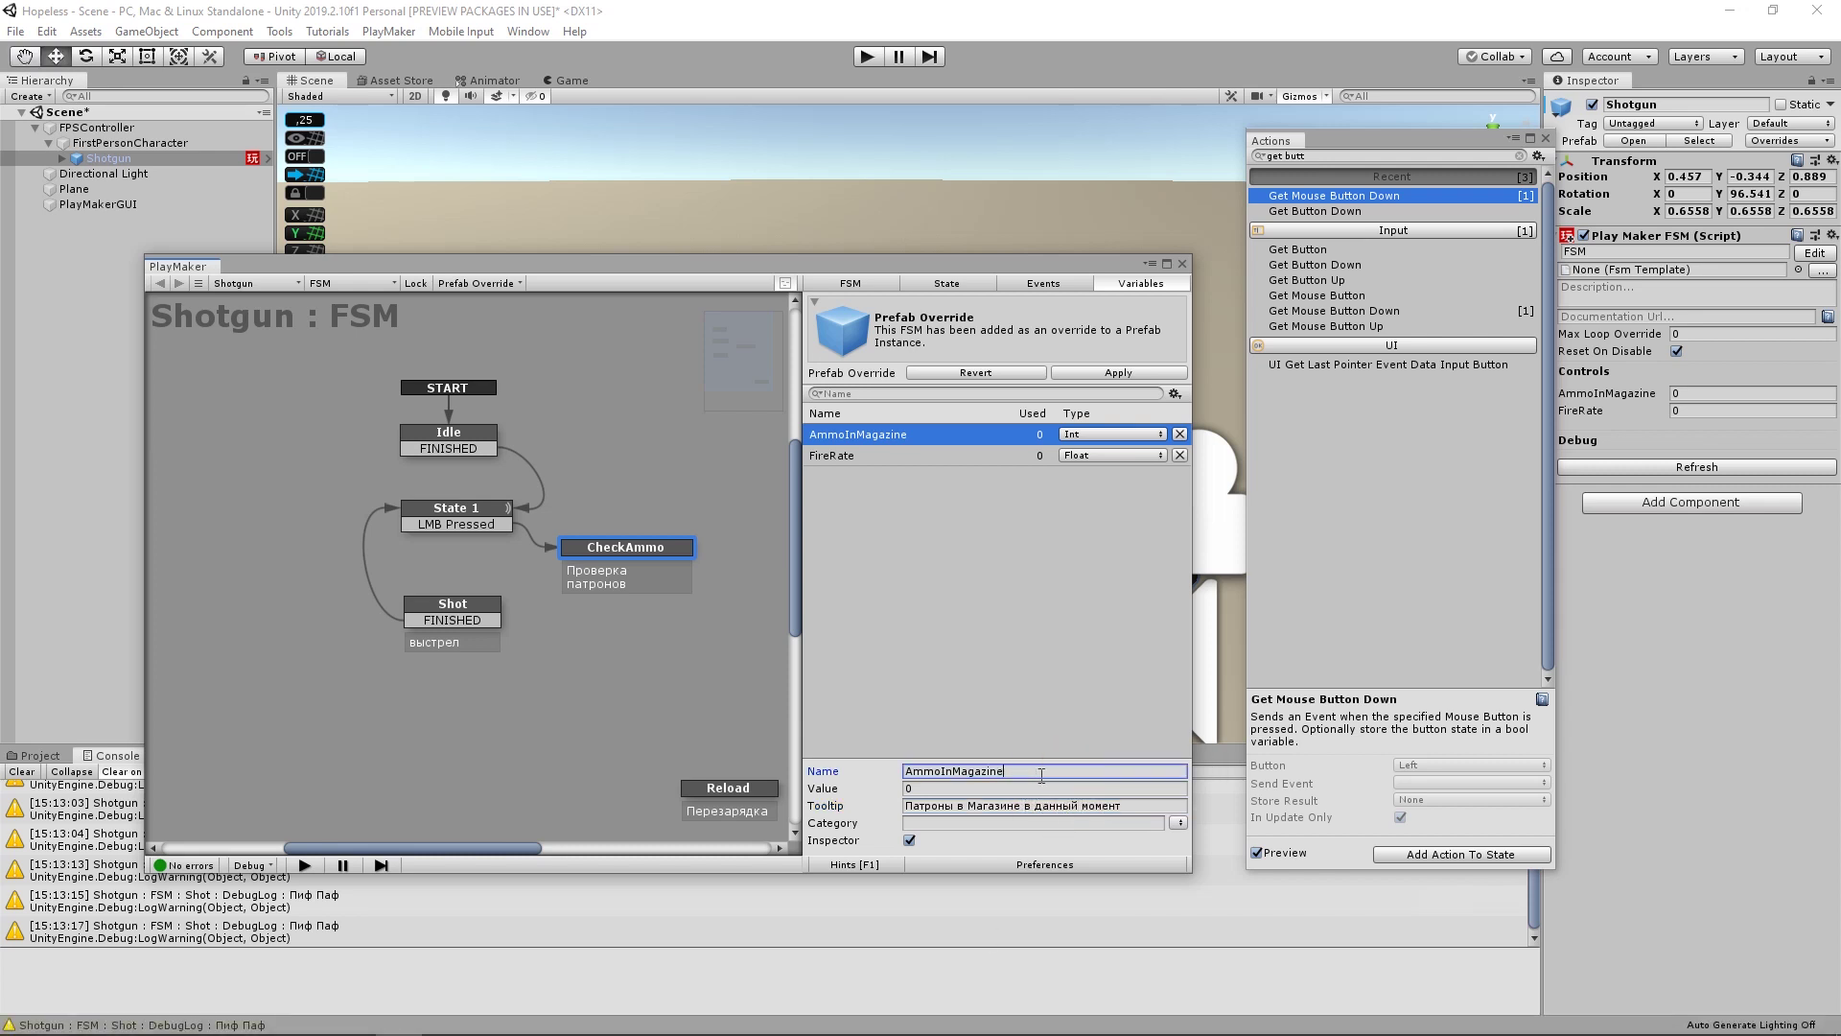
text(Cur)
key(BackSpace)
key(Tab)
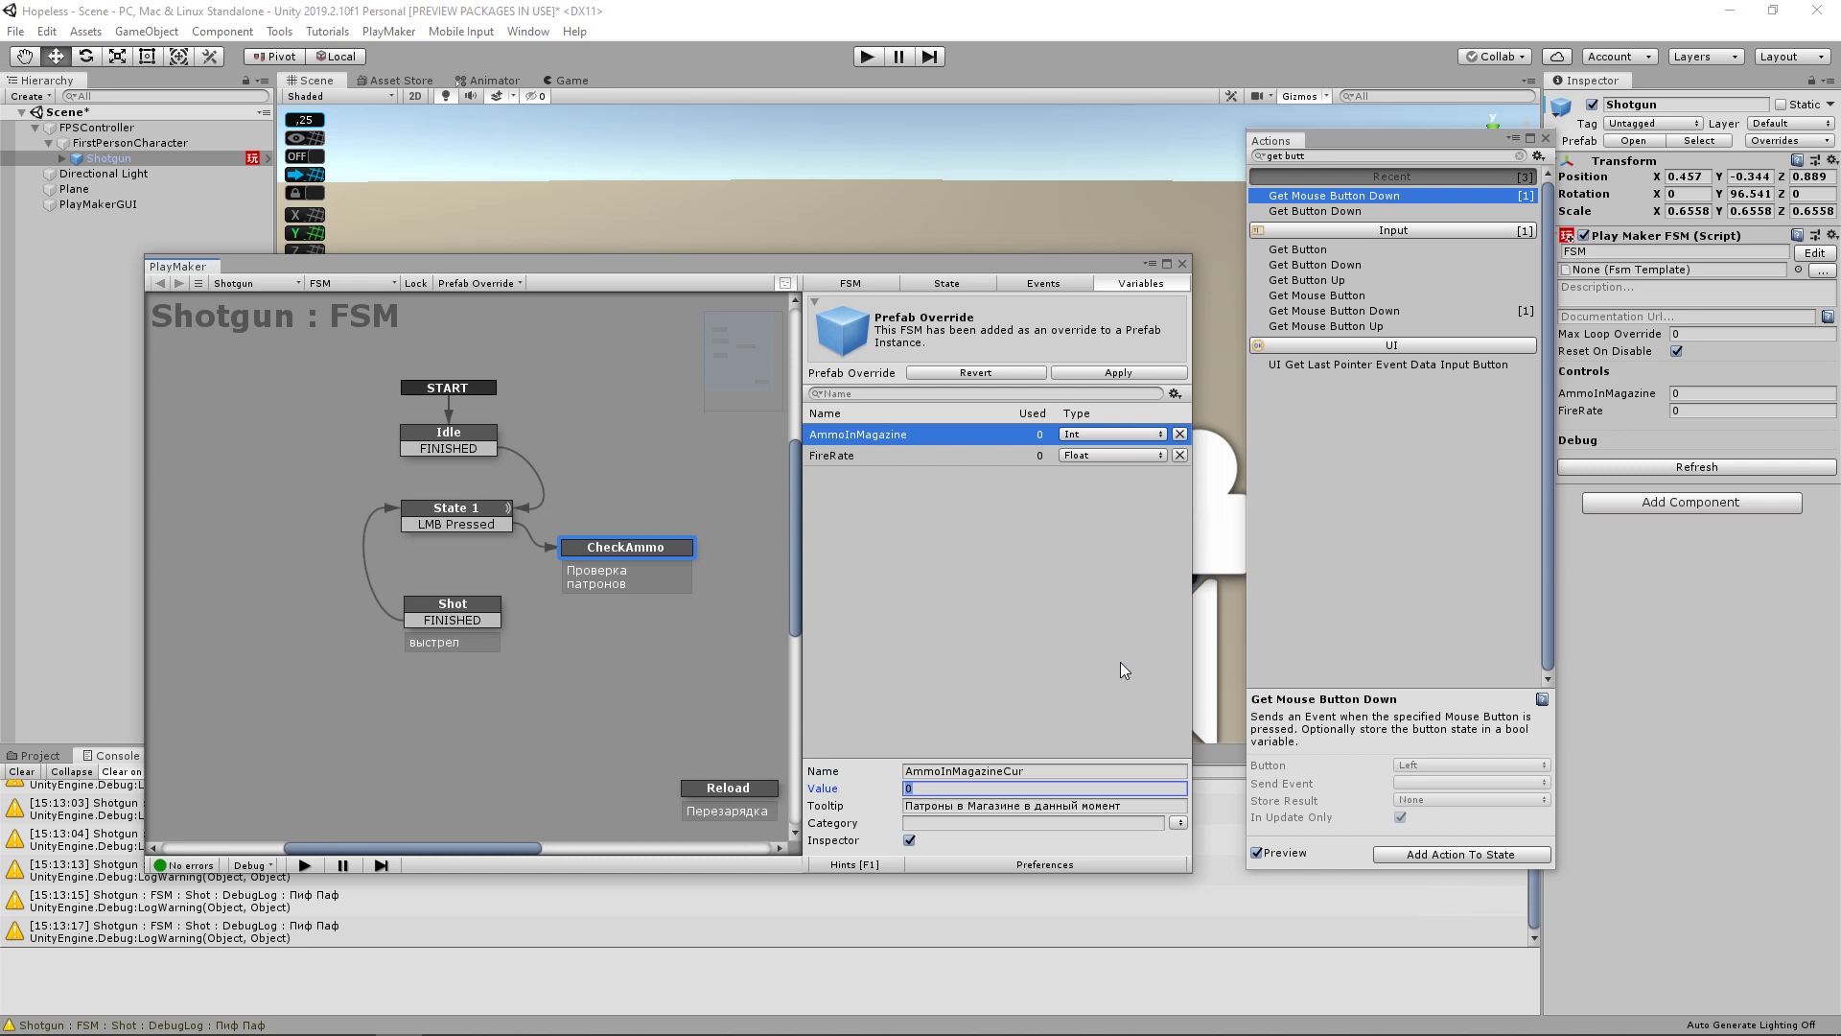
text(7)
- Create an Int variable AmmoInMagazineMax with value 7
click(1108, 577)
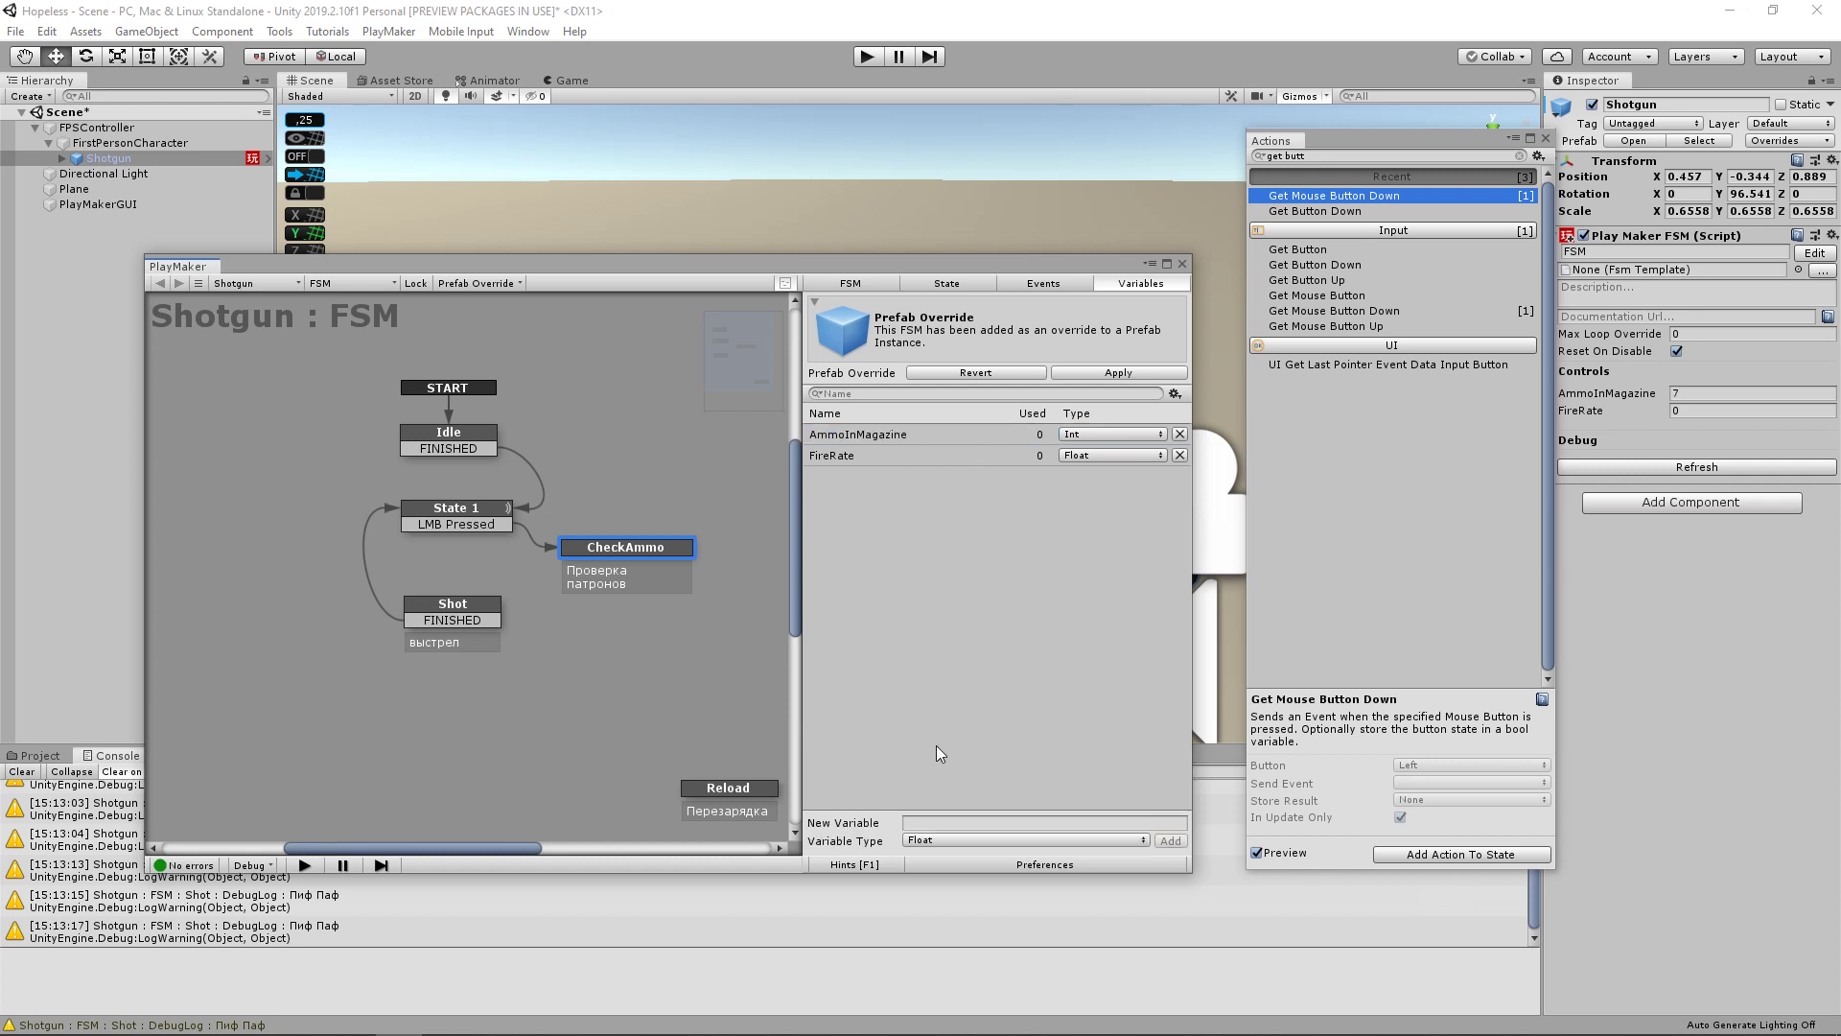
click(962, 840)
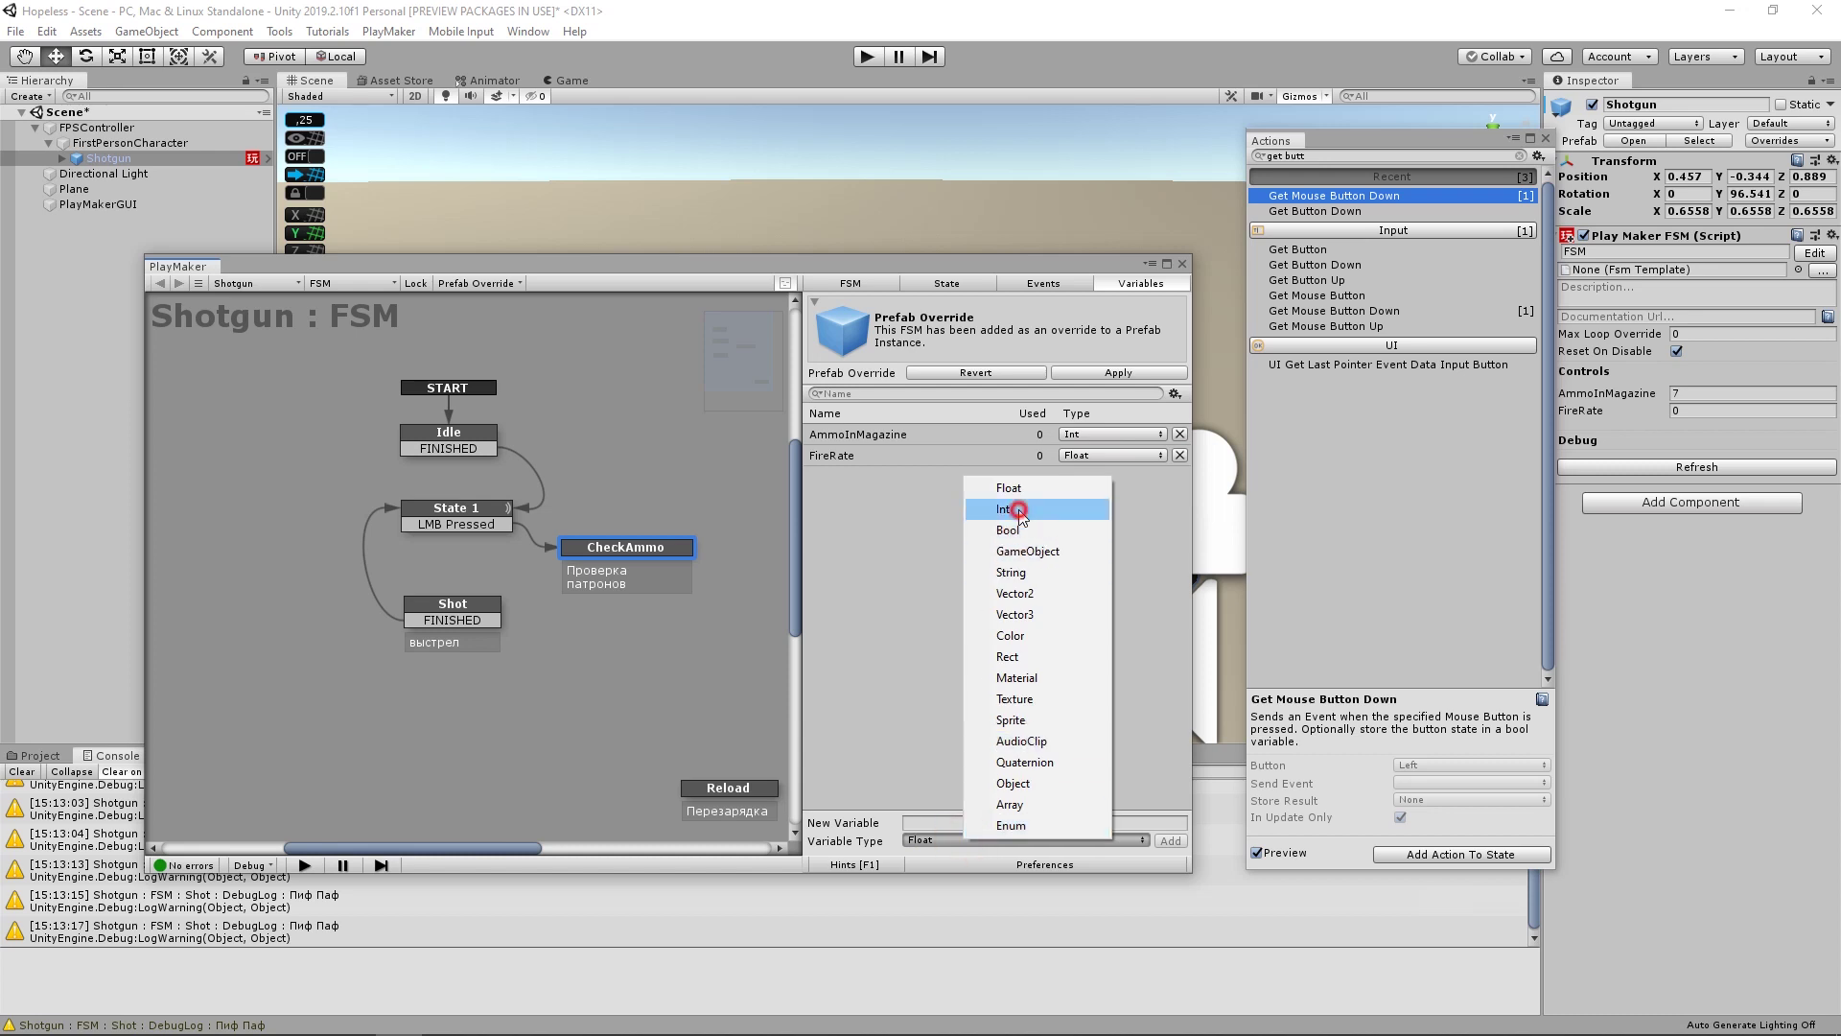
click(1007, 508)
click(976, 822)
text(AmmoInMagazineMax)
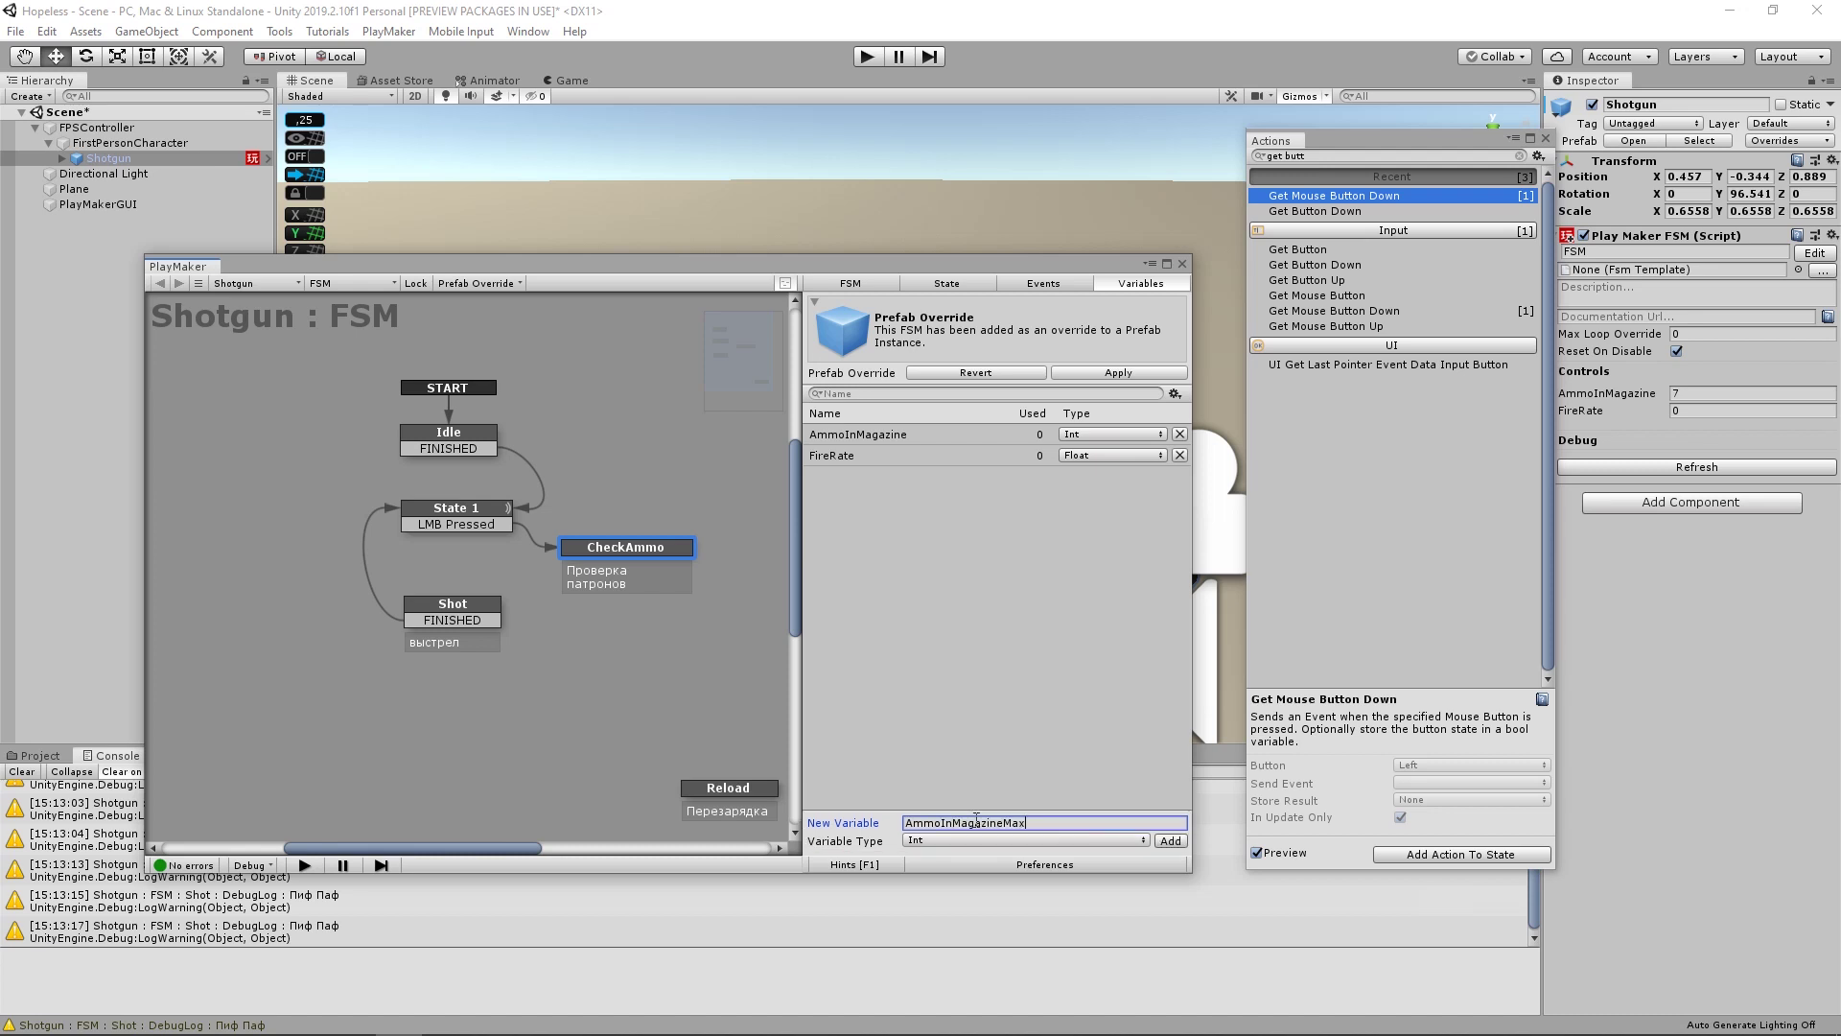
key(Return)
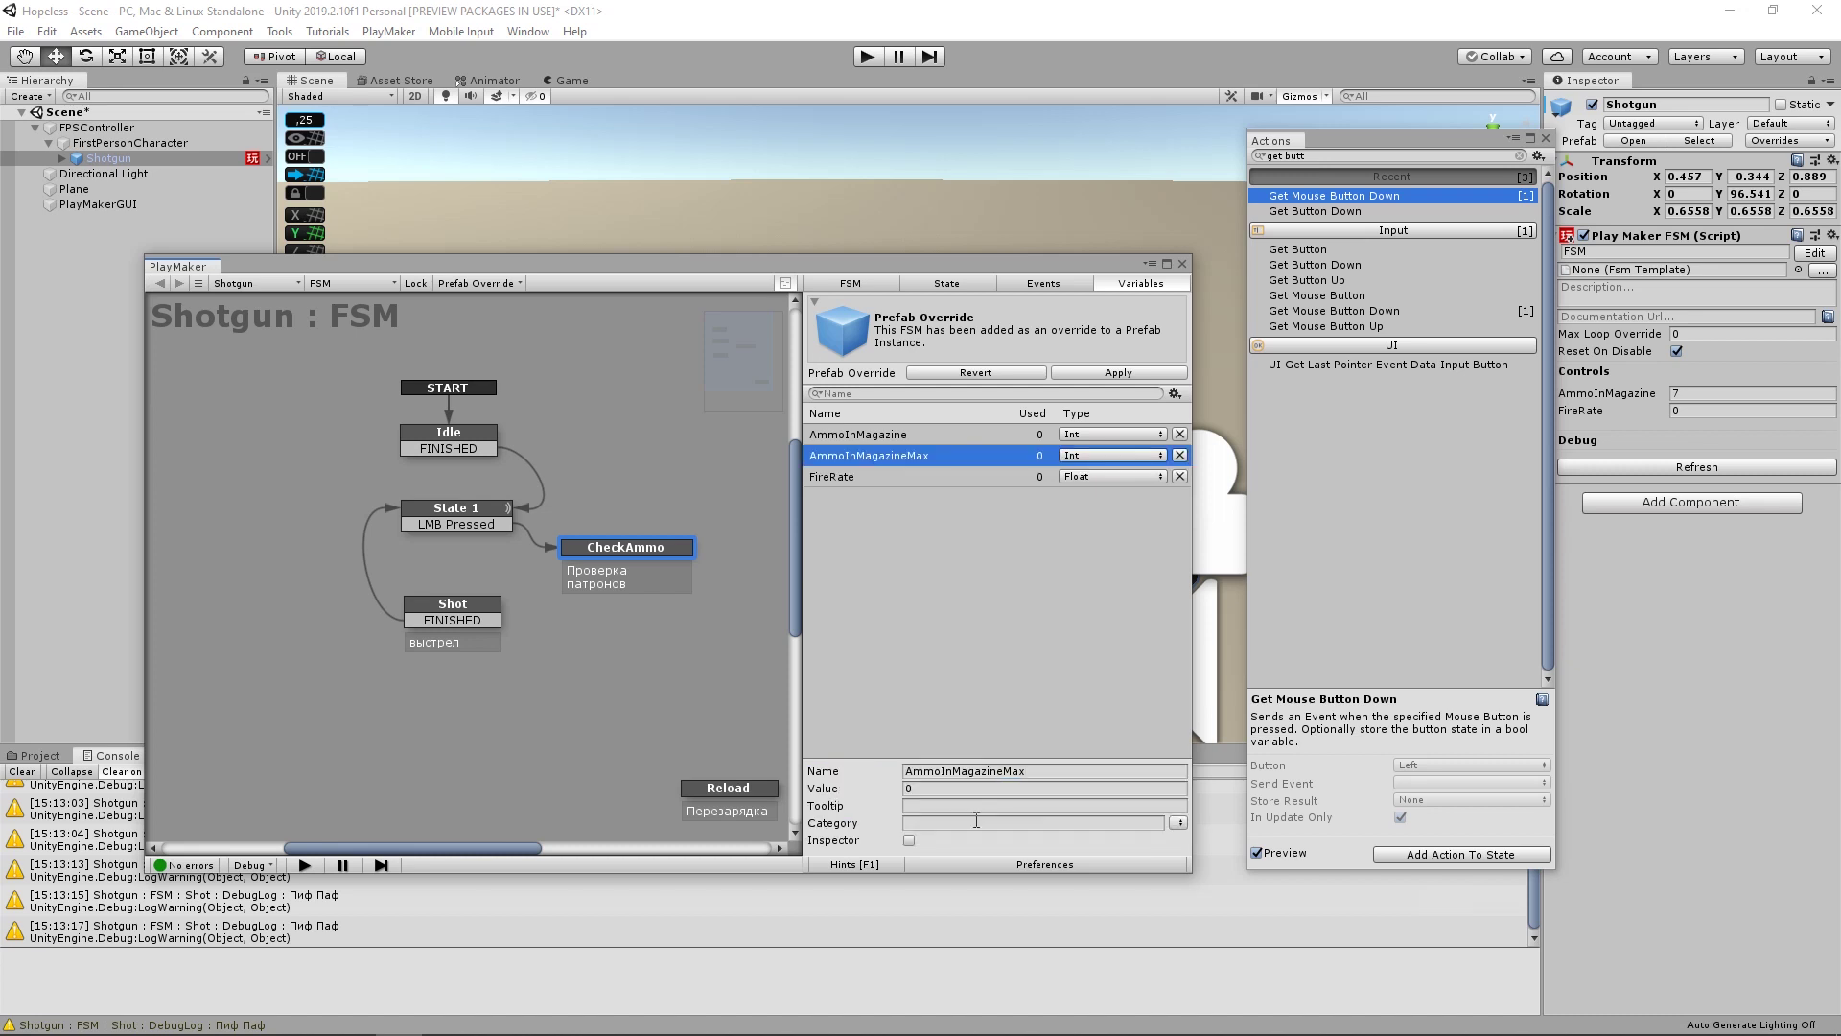
click(954, 788)
text(7)
- Rename AmmoInMagazine to AmmoInMagazineCur and set its value to 7
click(896, 433)
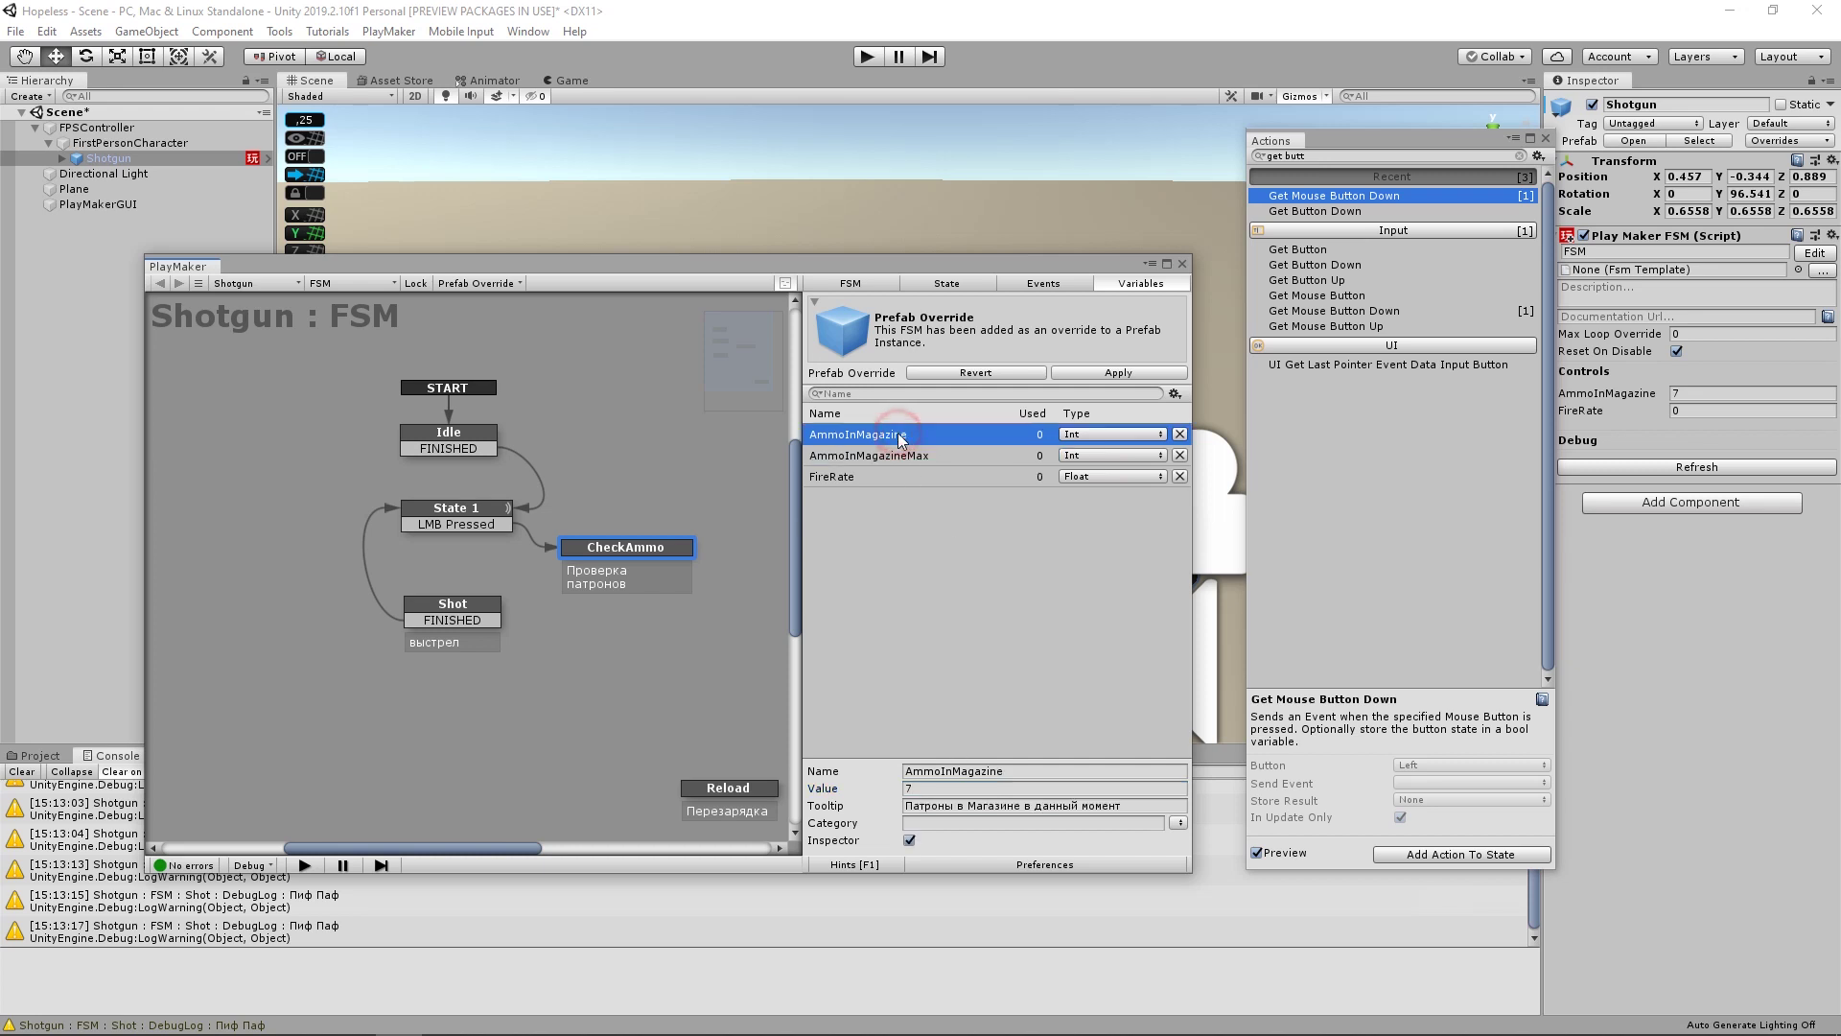
click(1064, 769)
click(1084, 771)
text(Cur)
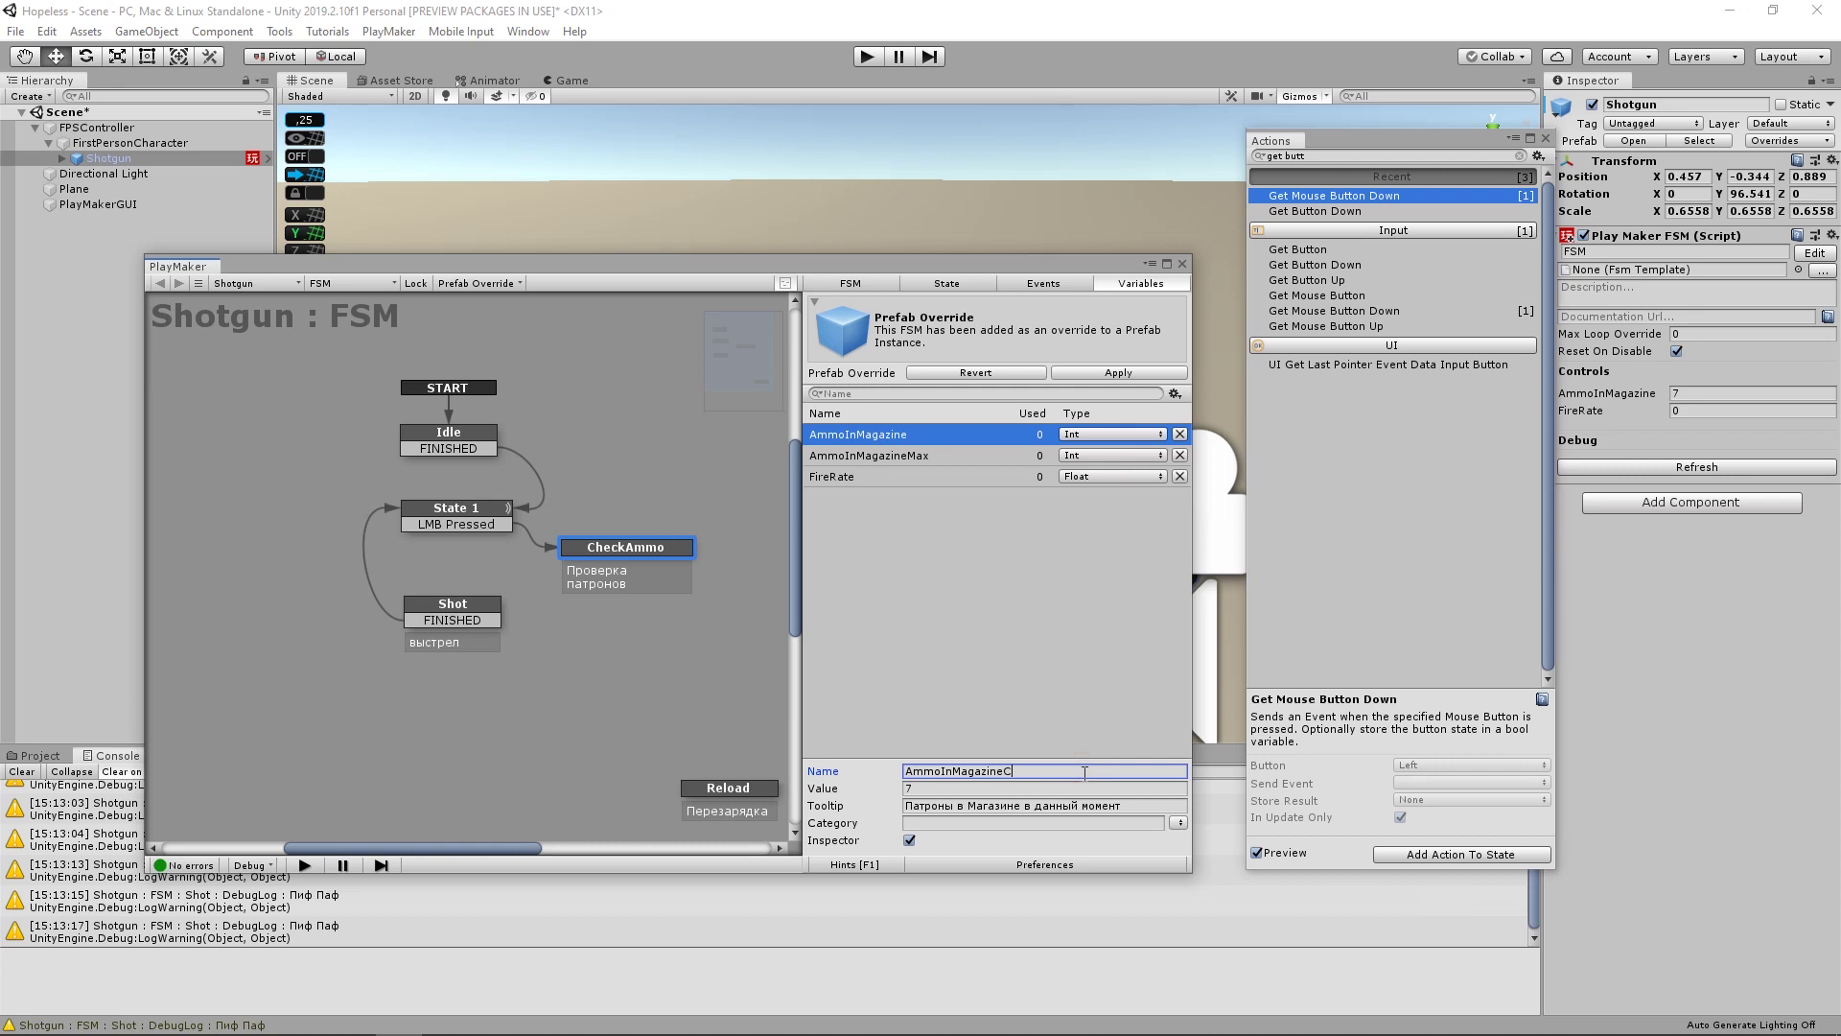
key(Return)
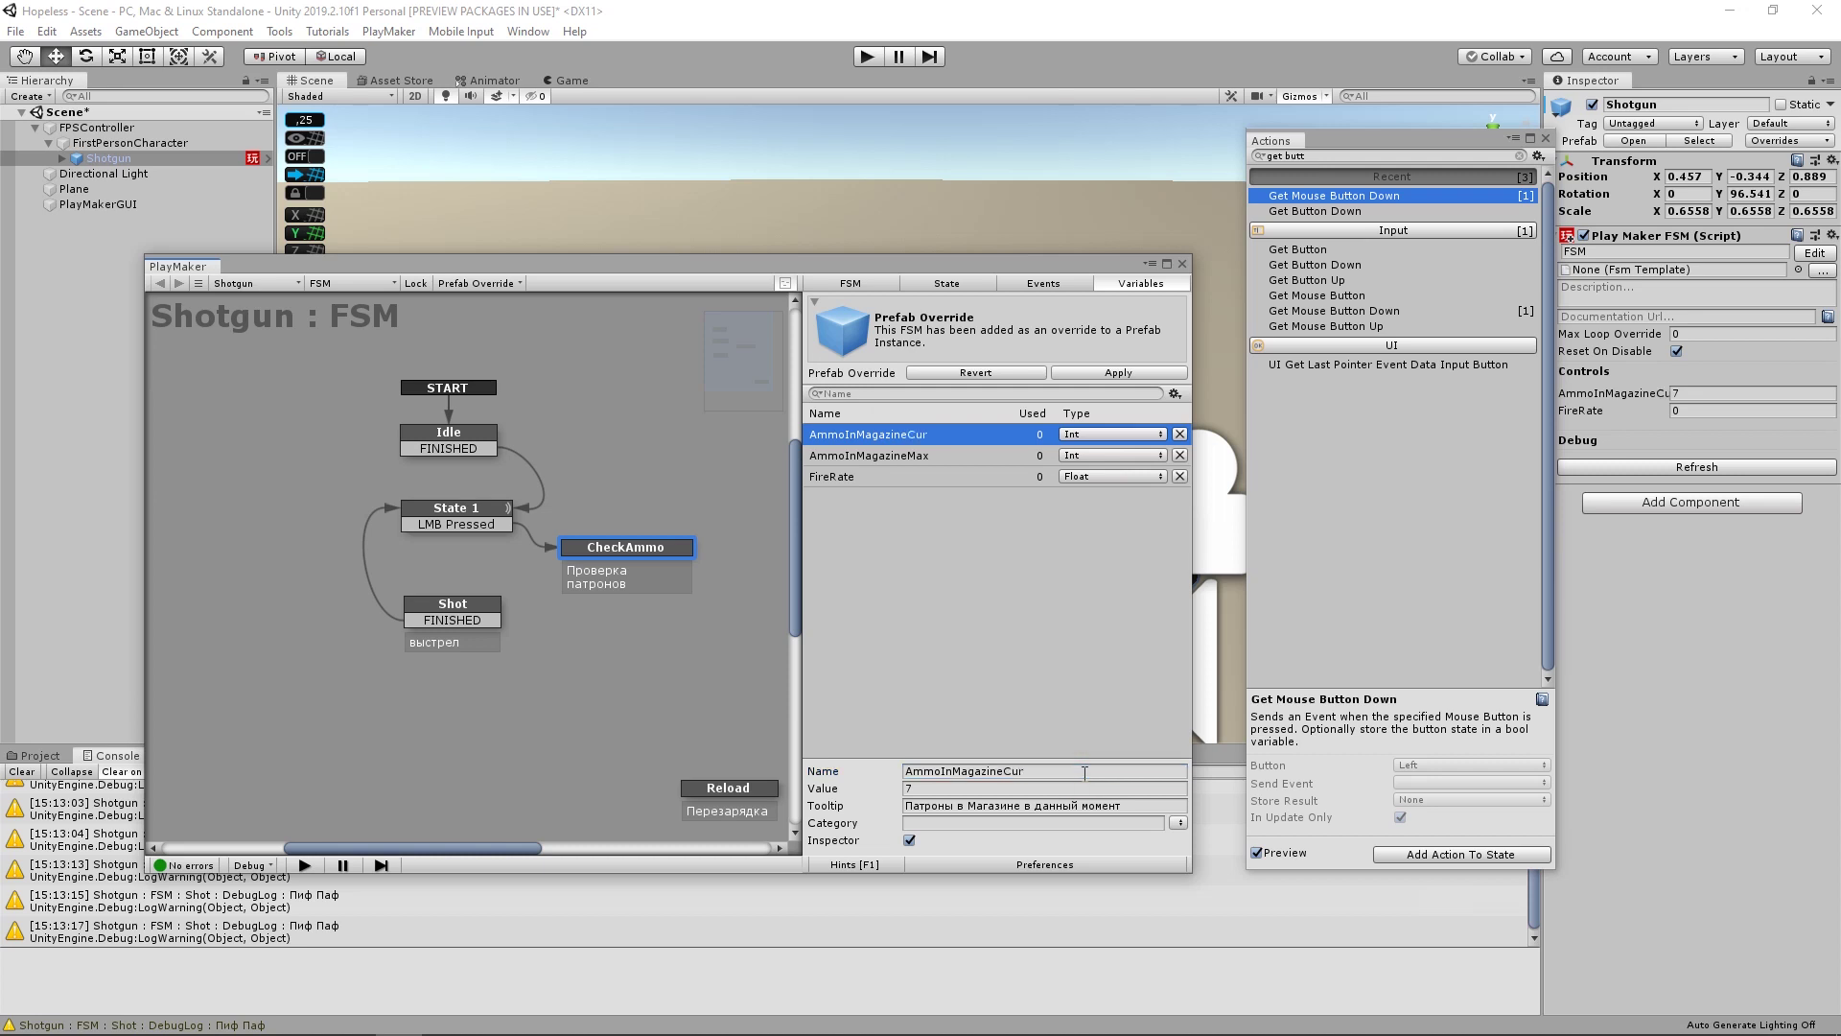
click(983, 788)
key(BackSpace)
text(7)
click(437, 443)
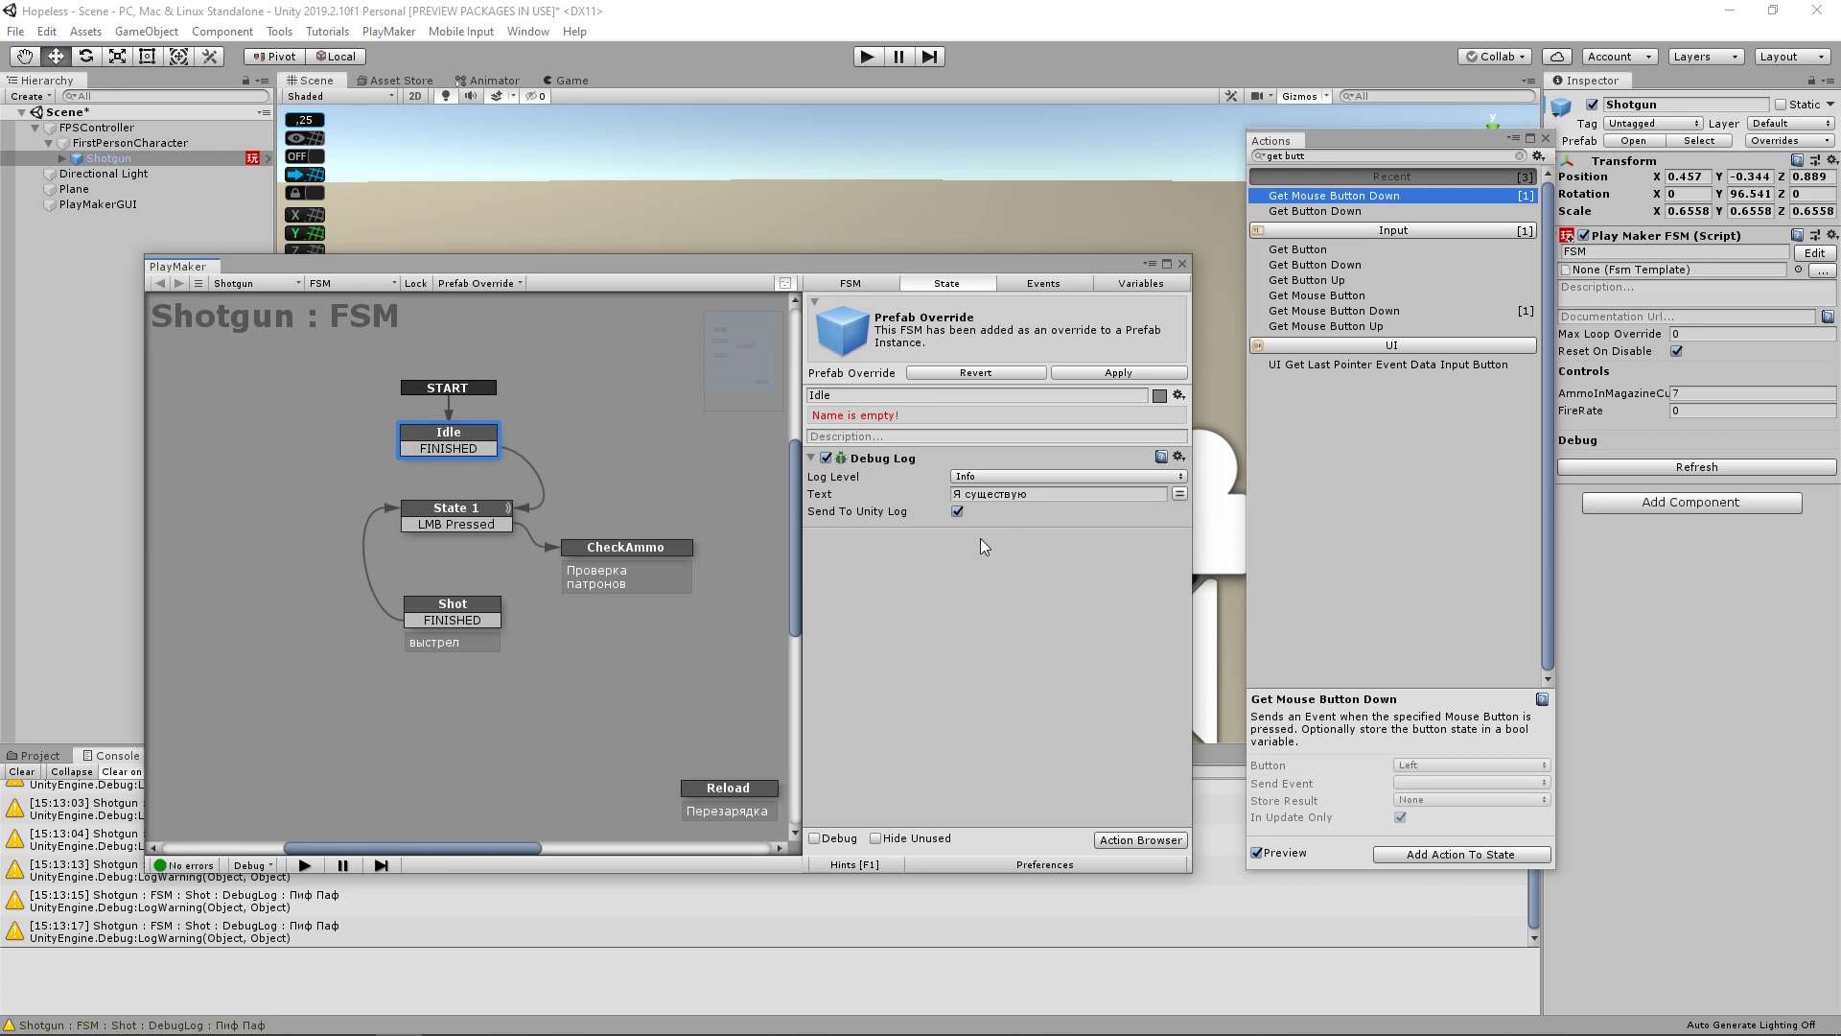
- Search 'set int', drop Set Int Value into Idle, and target AmmoInMagazineCur
key(Escape)
click(1310, 154)
text(set i)
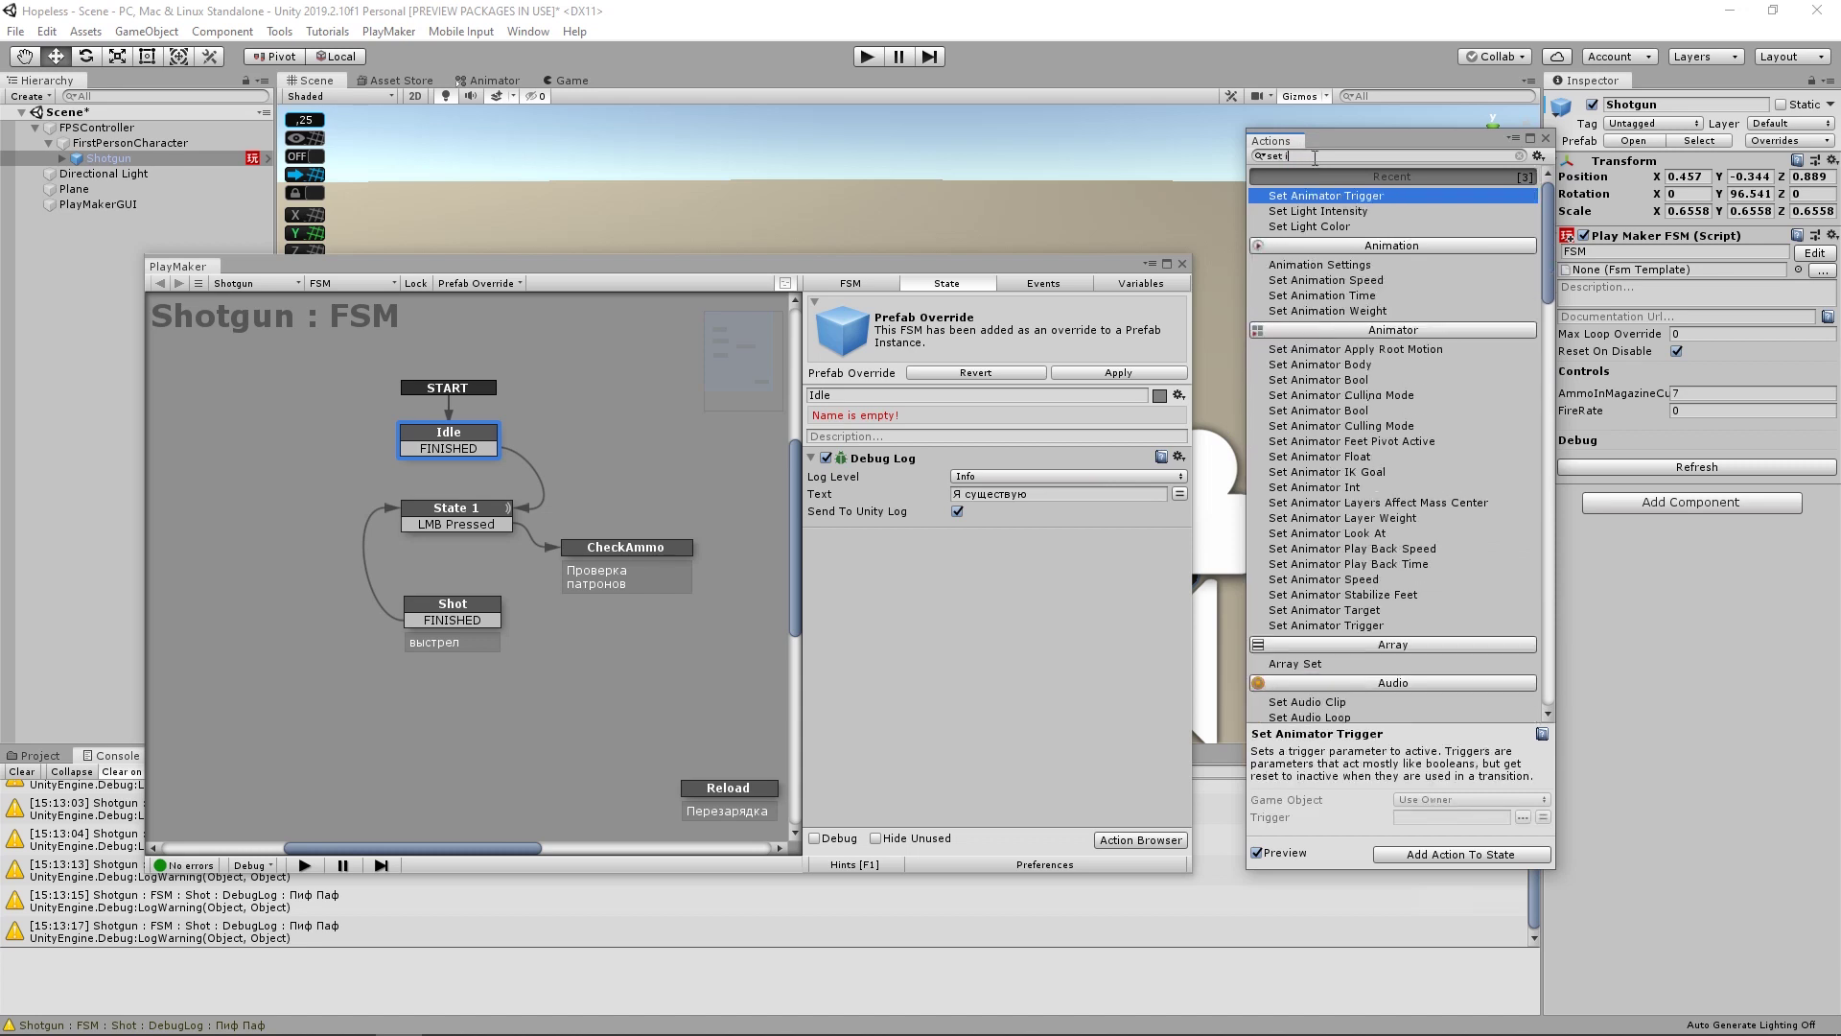
text(ntee)
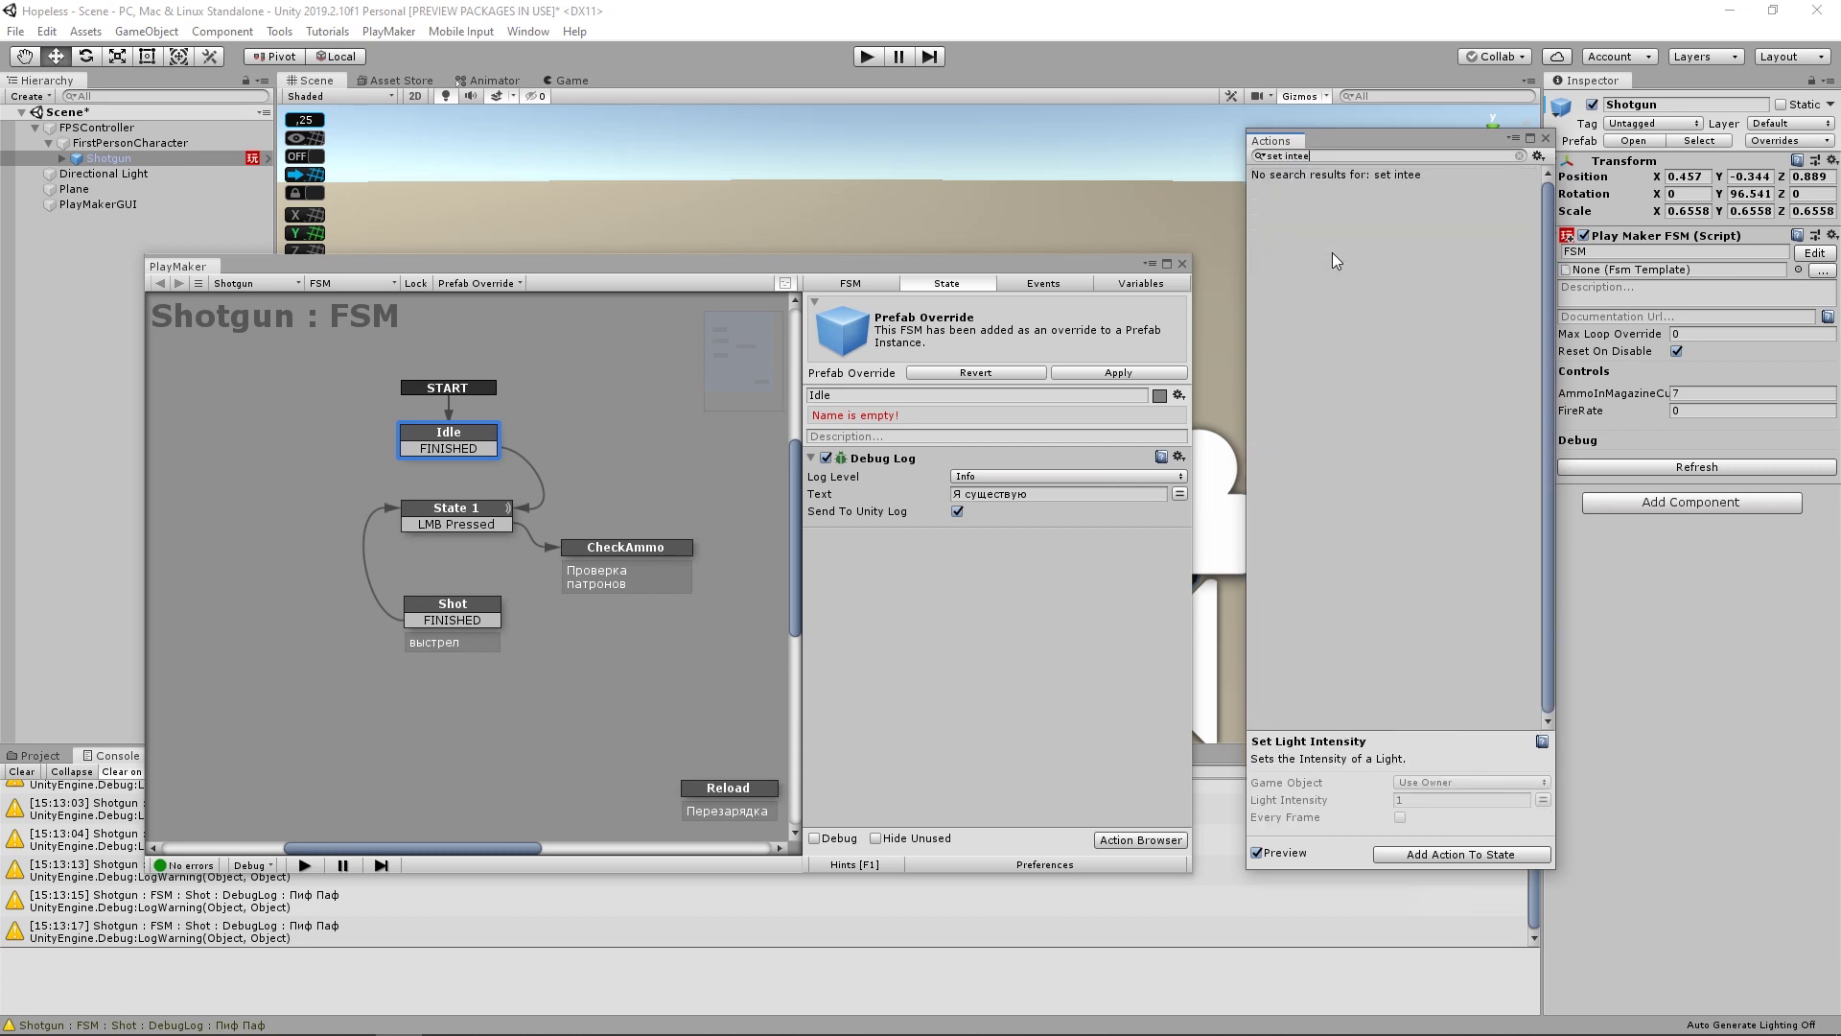
key(BackSpace)
text(g)
key(BackSpace)
key(BackSpace)
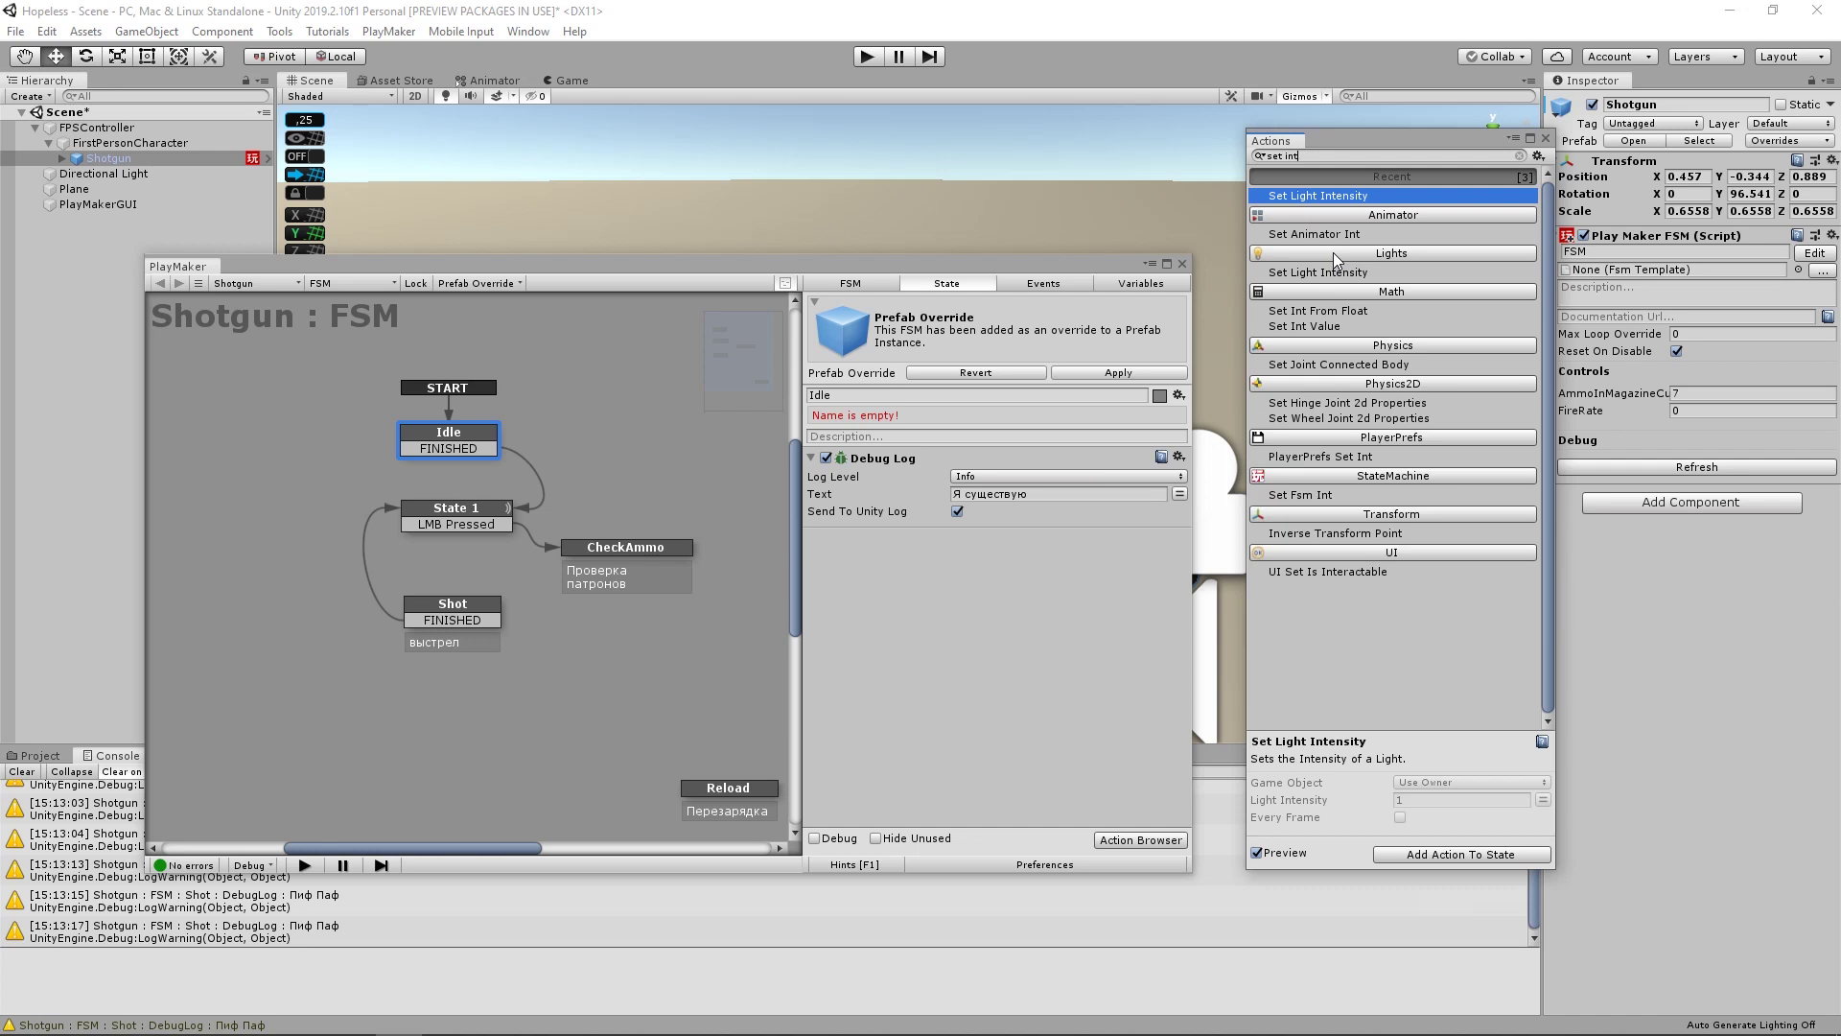
drag(1304, 326, 1036, 579)
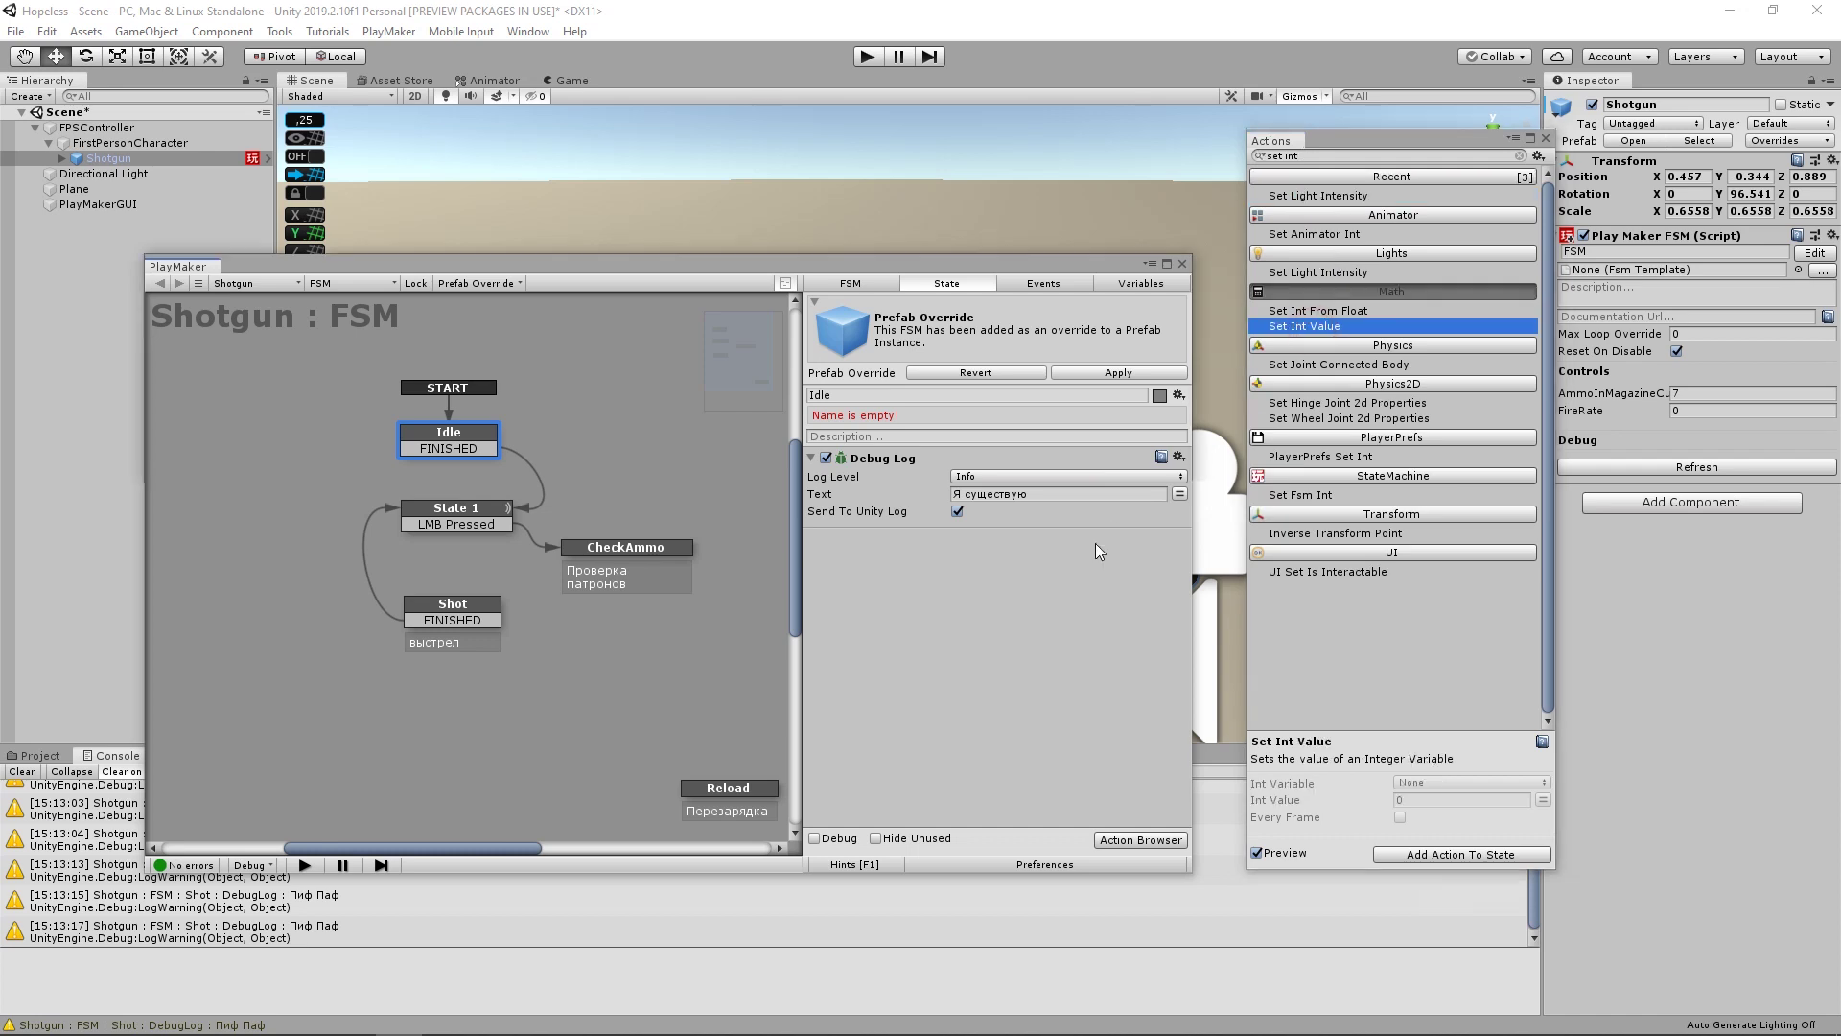
click(1003, 555)
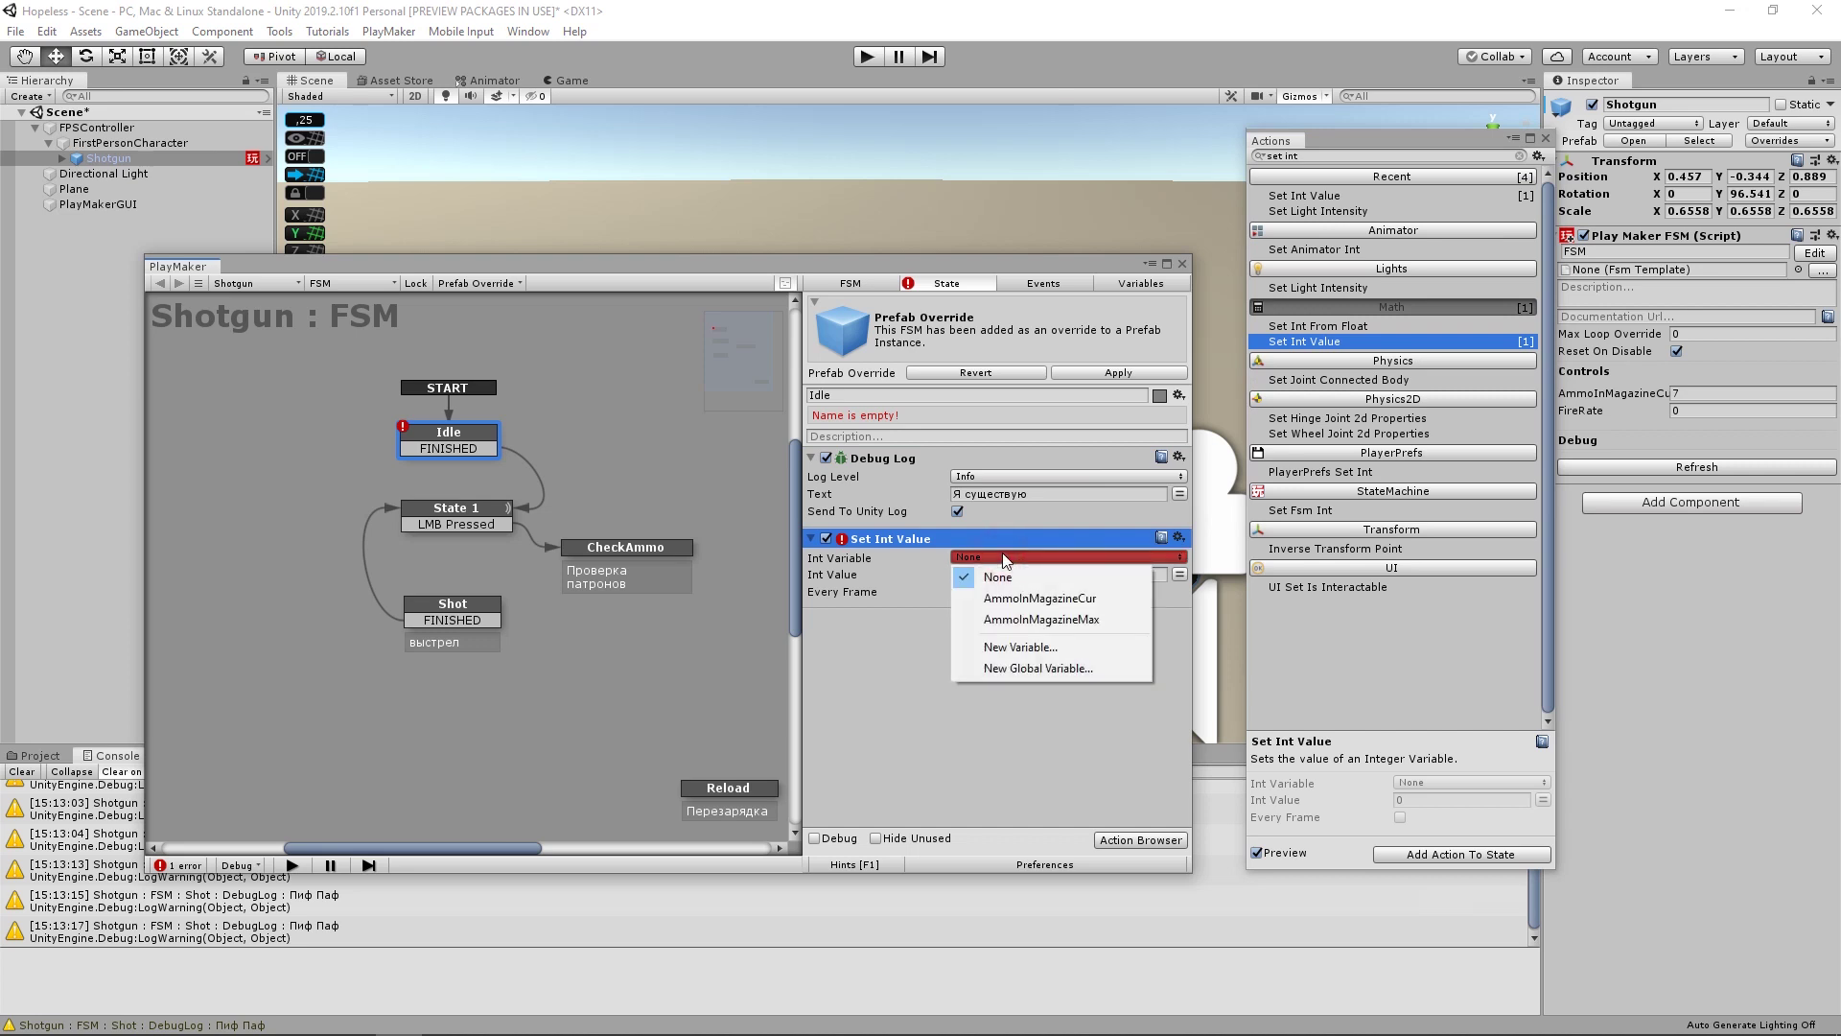
click(1050, 606)
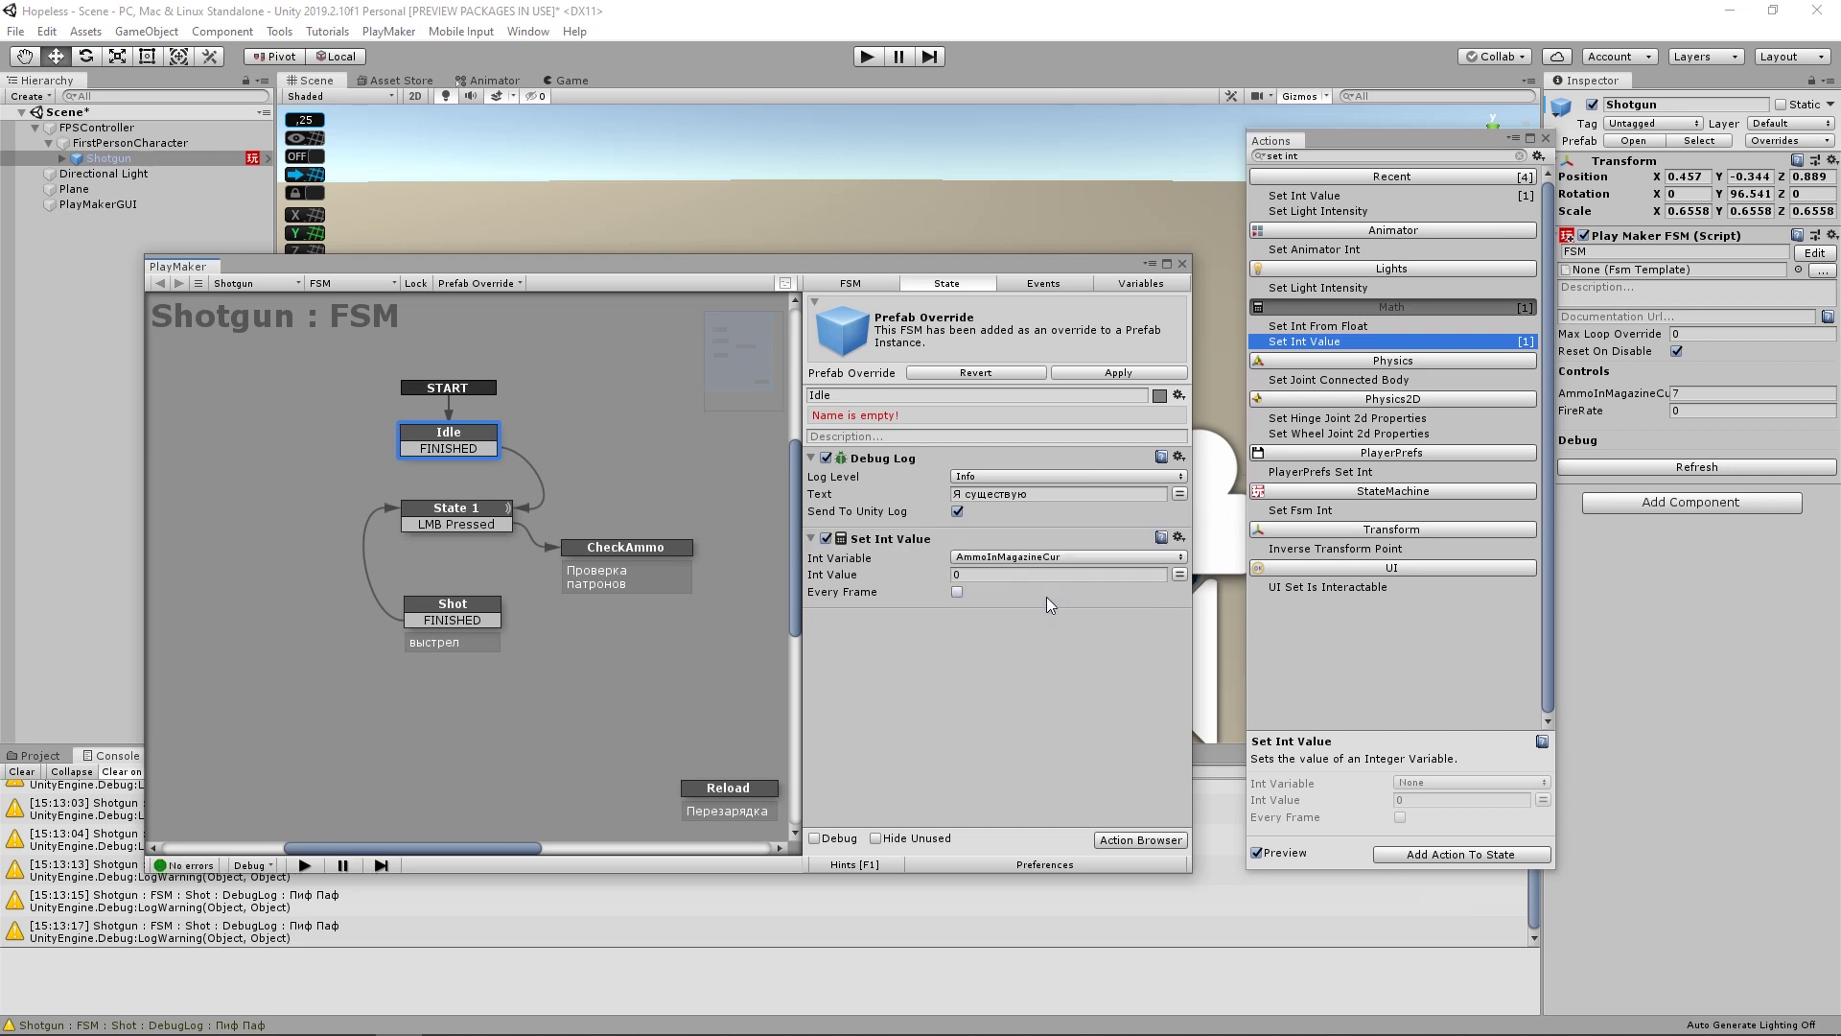
click(1010, 575)
click(919, 635)
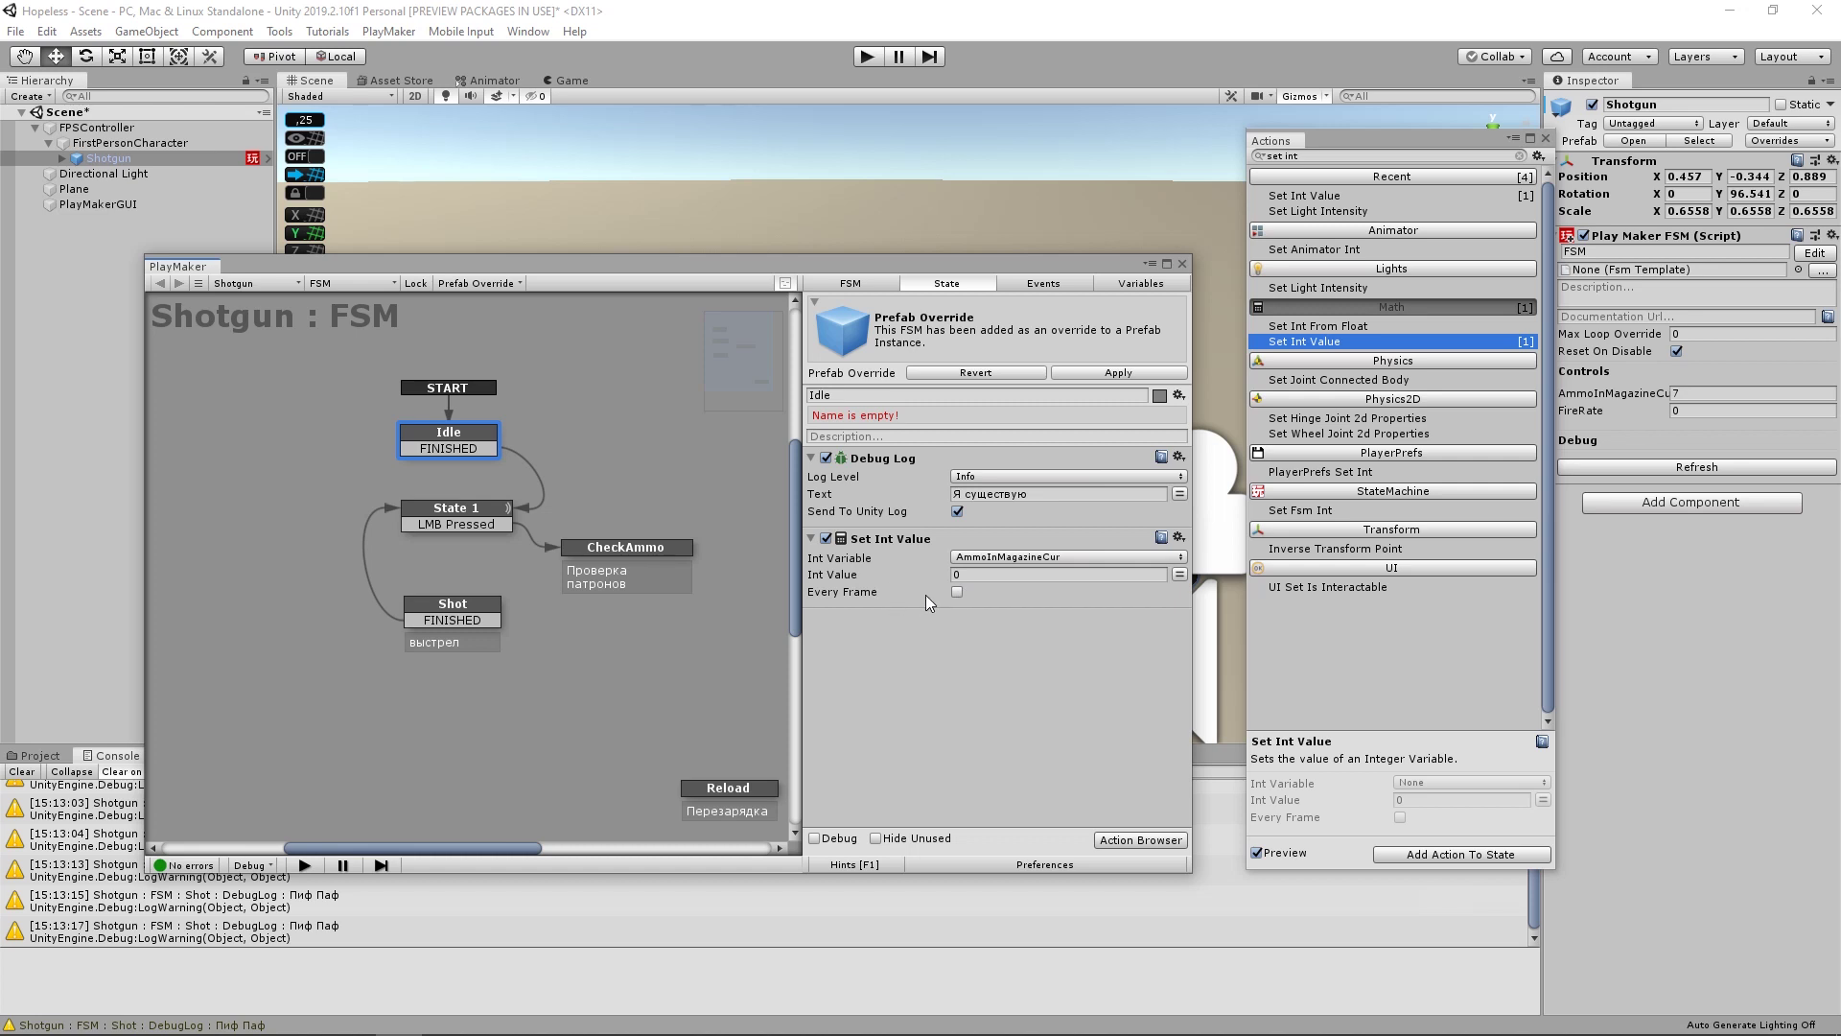
- Disable the Idle state's Set Int Value action on AmmoInMagazineCur, then select CheckAmmo
click(826, 539)
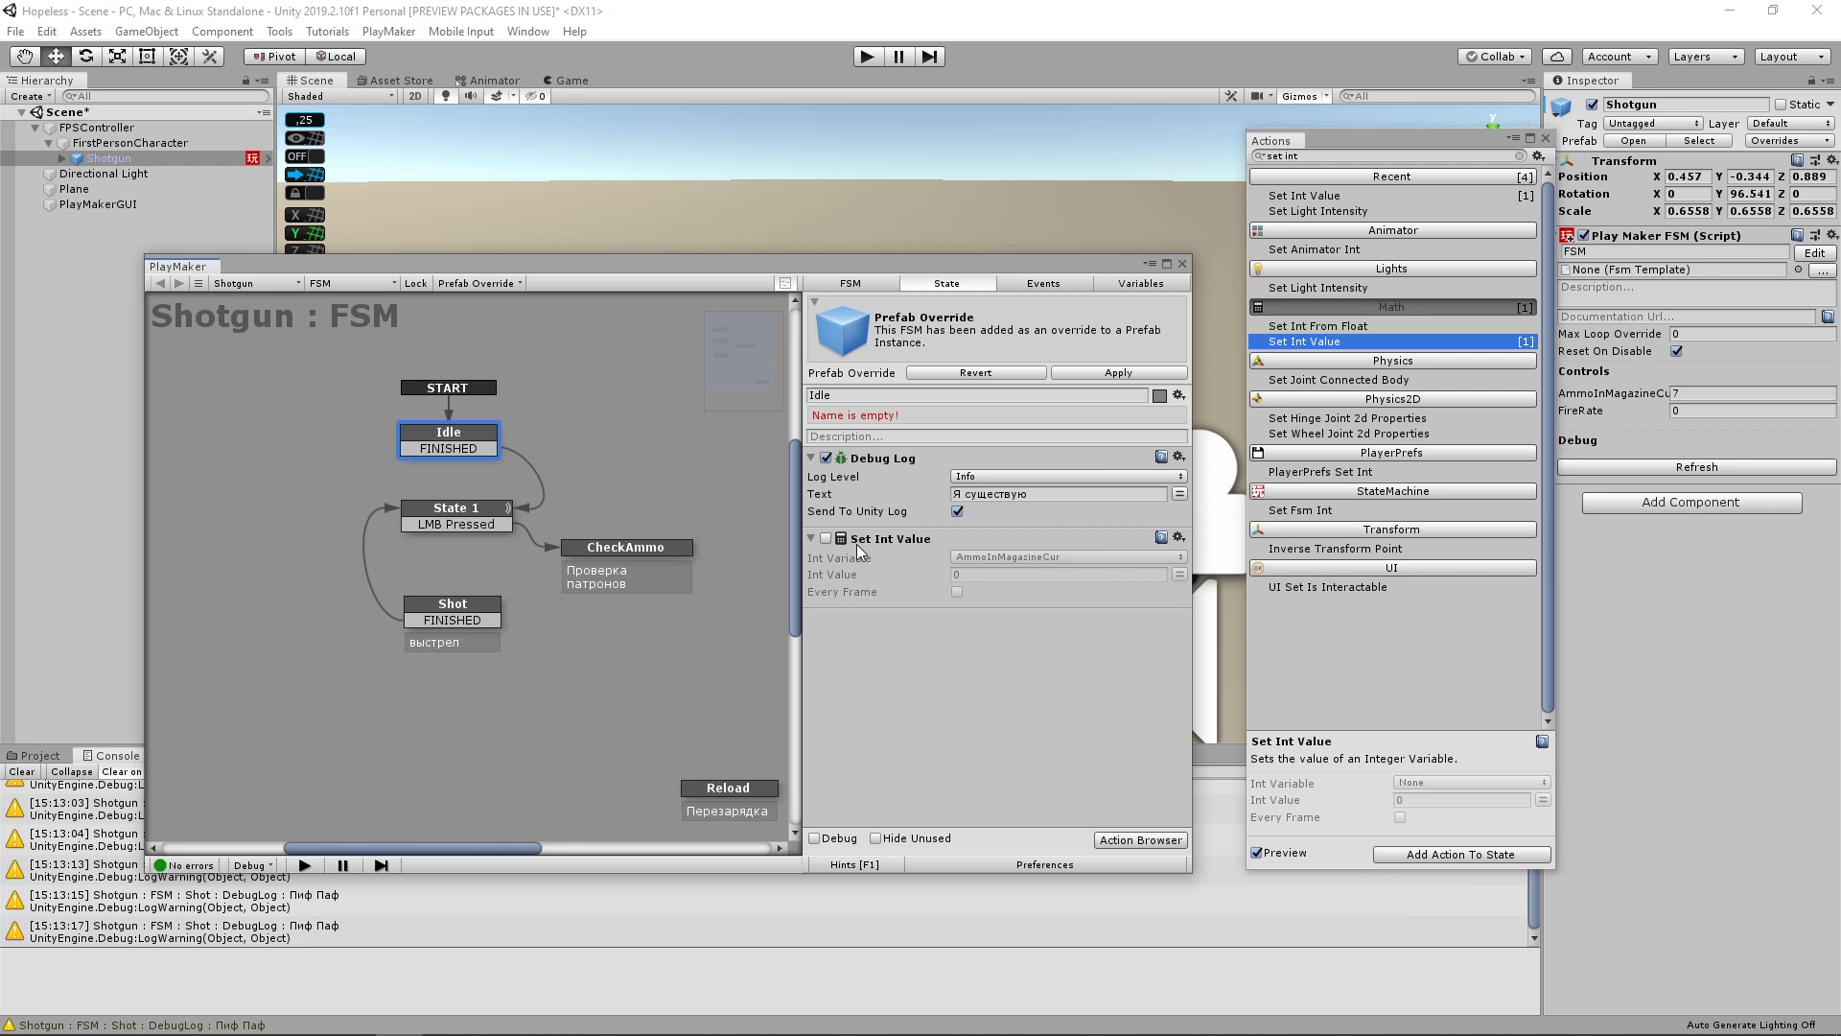
click(658, 546)
- Add an Int Compare action to CheckAmmo comparing the AmmoInMagazineCur variable against 0
click(1266, 155)
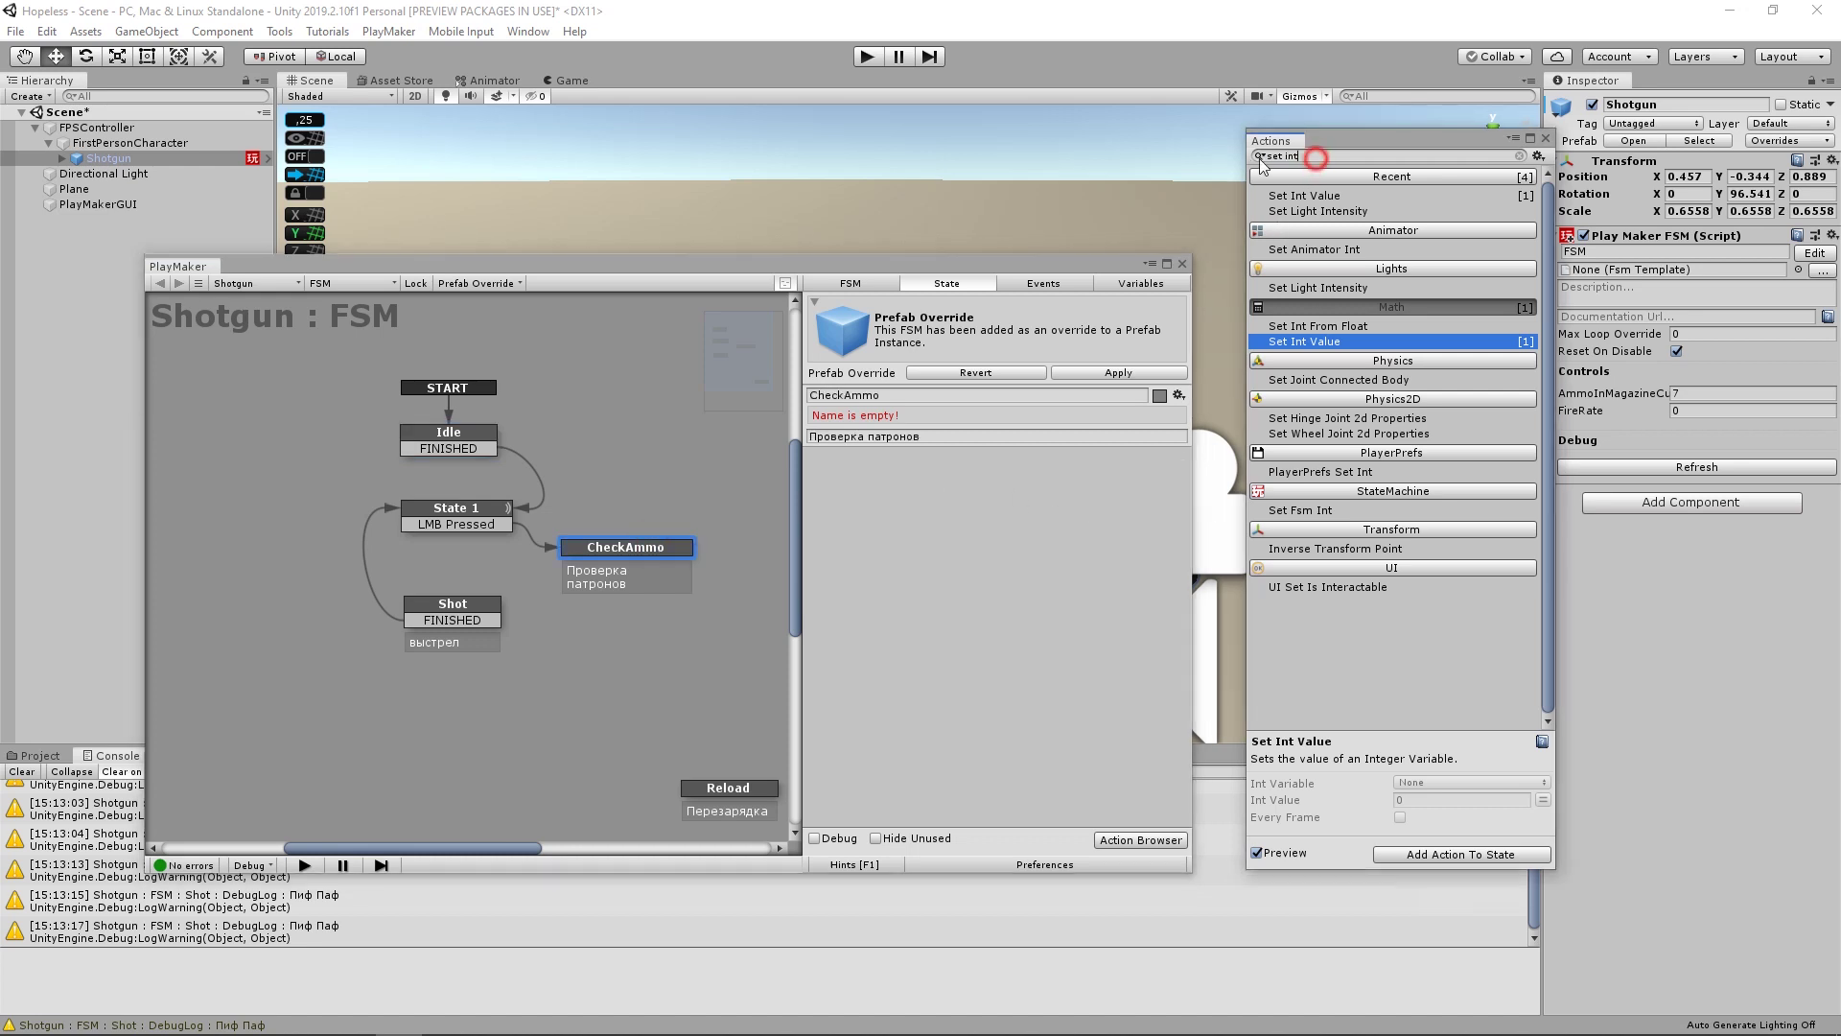
text(com)
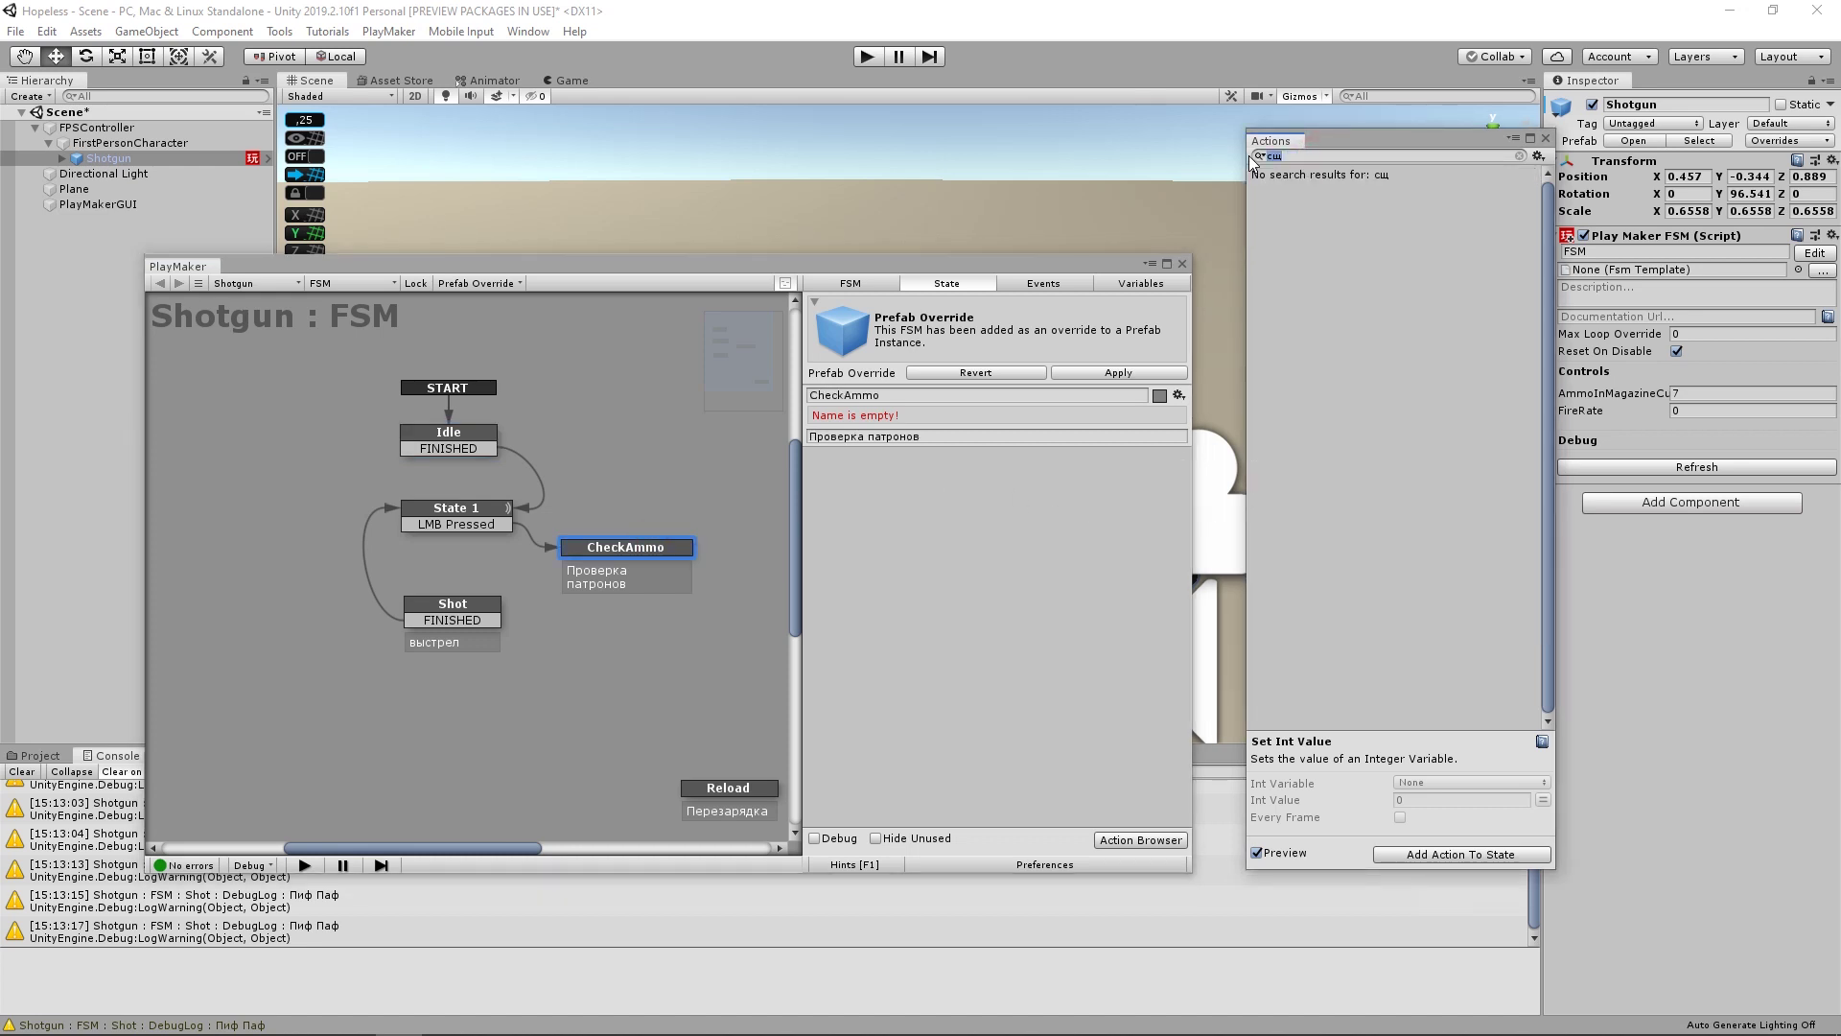
text(p)
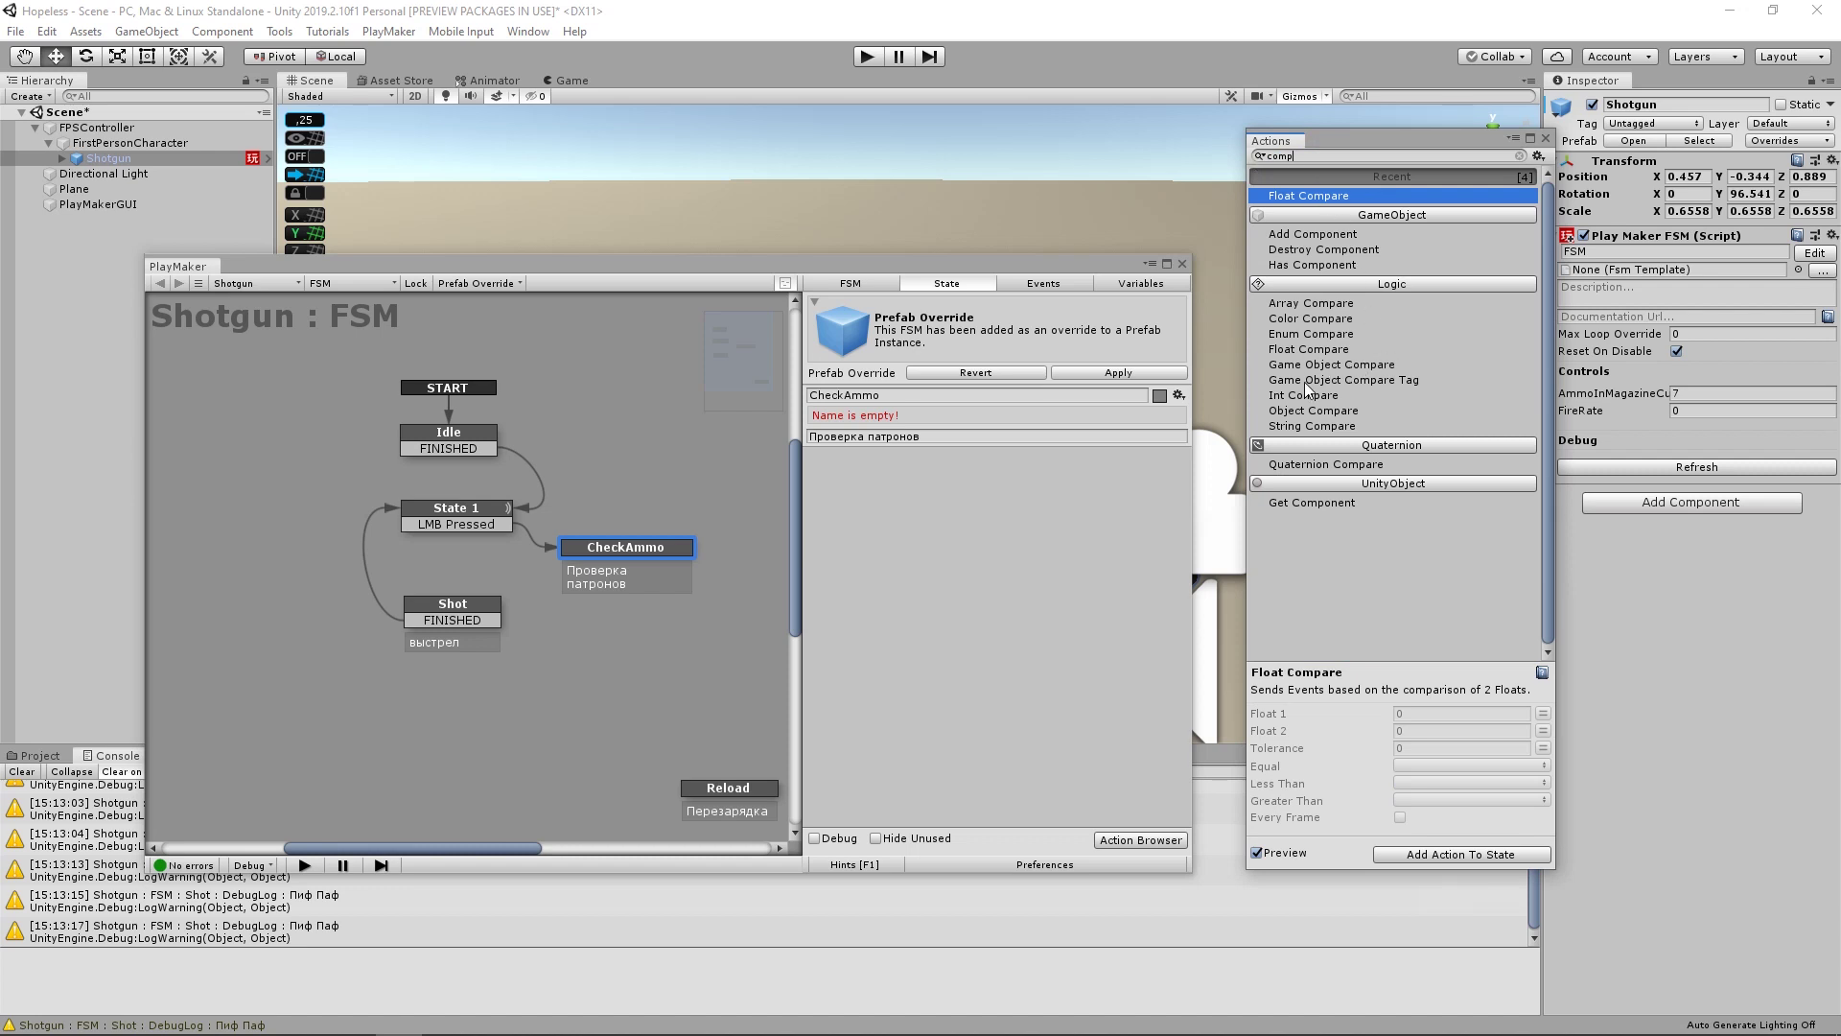
drag(1300, 403, 1001, 567)
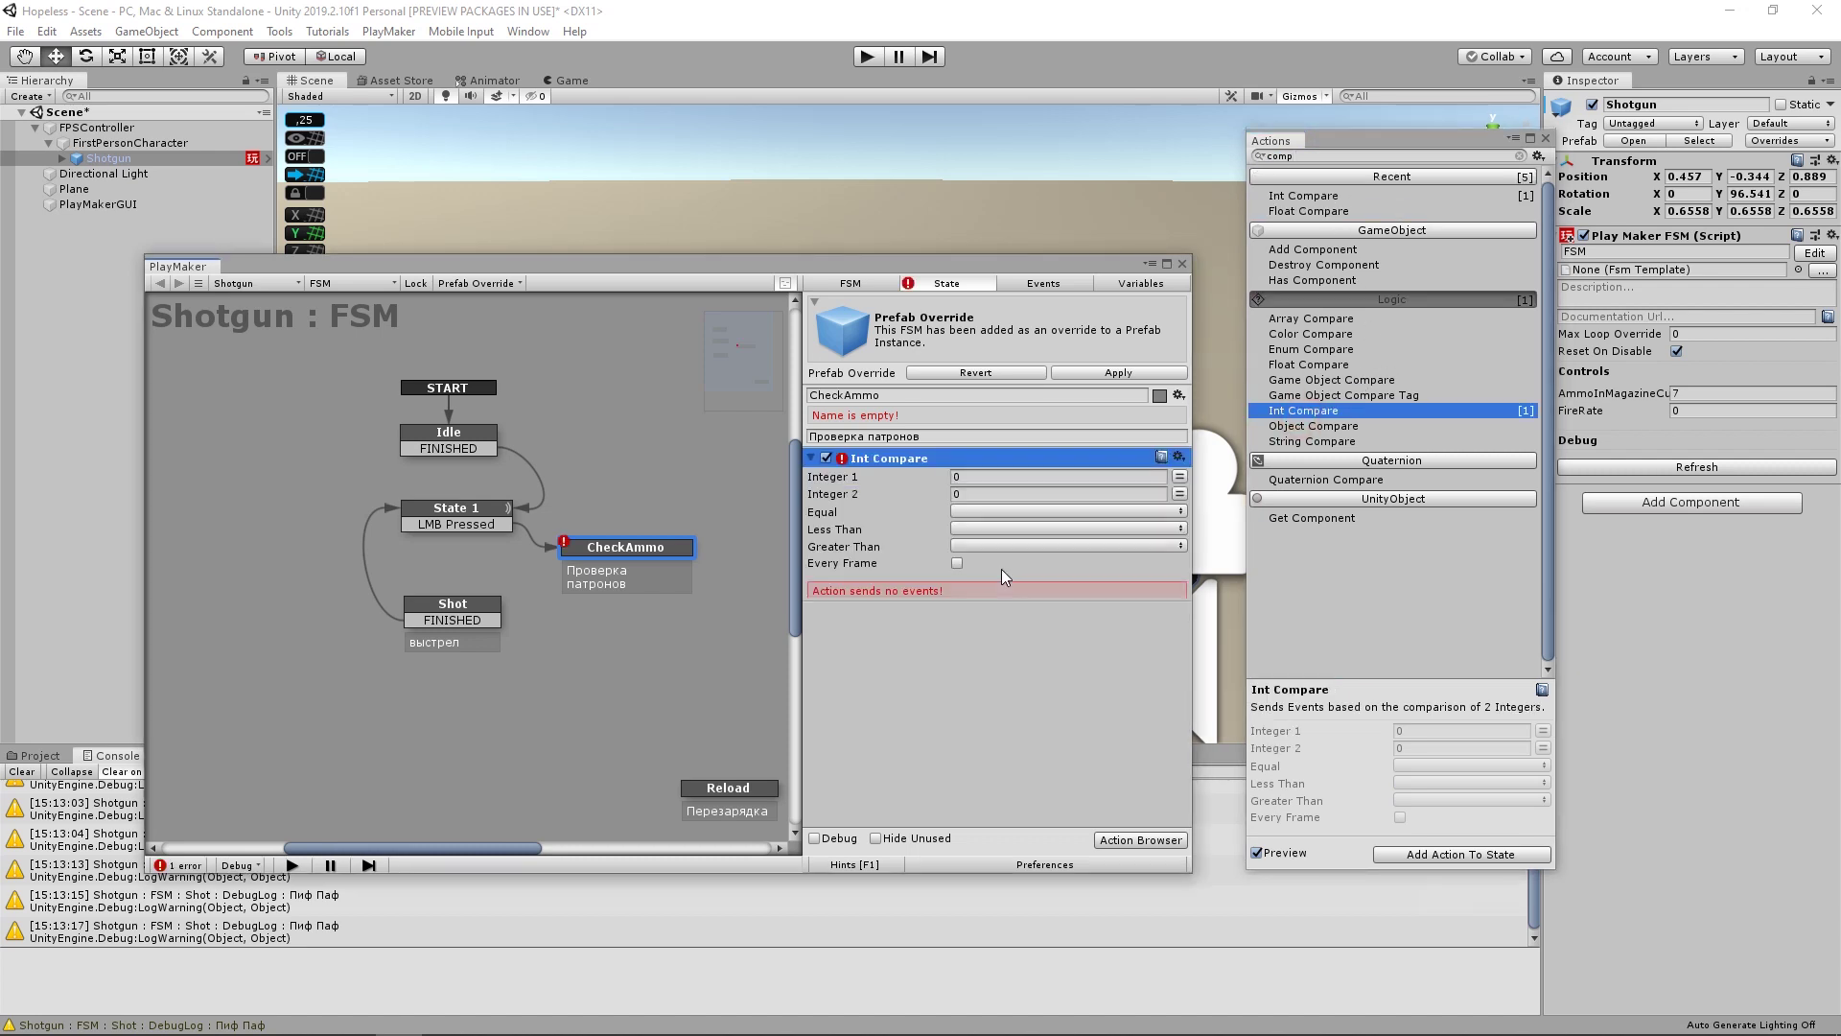
click(1179, 478)
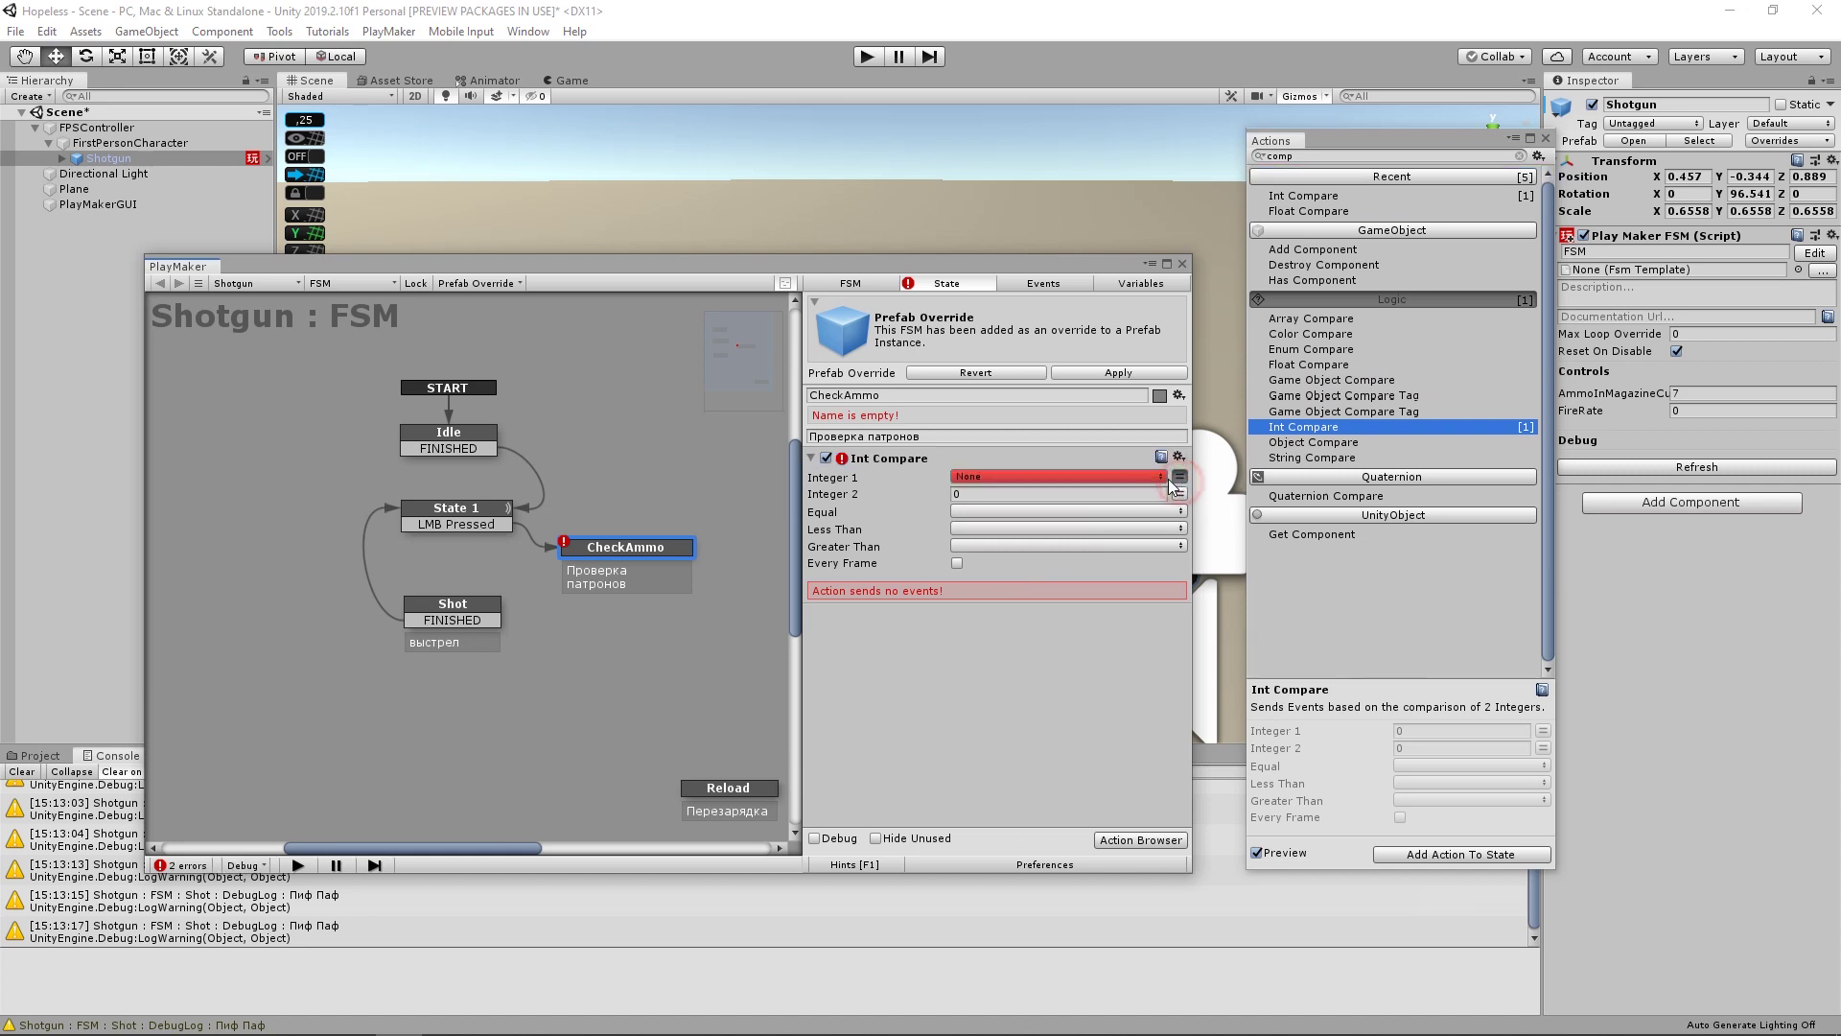
click(1155, 477)
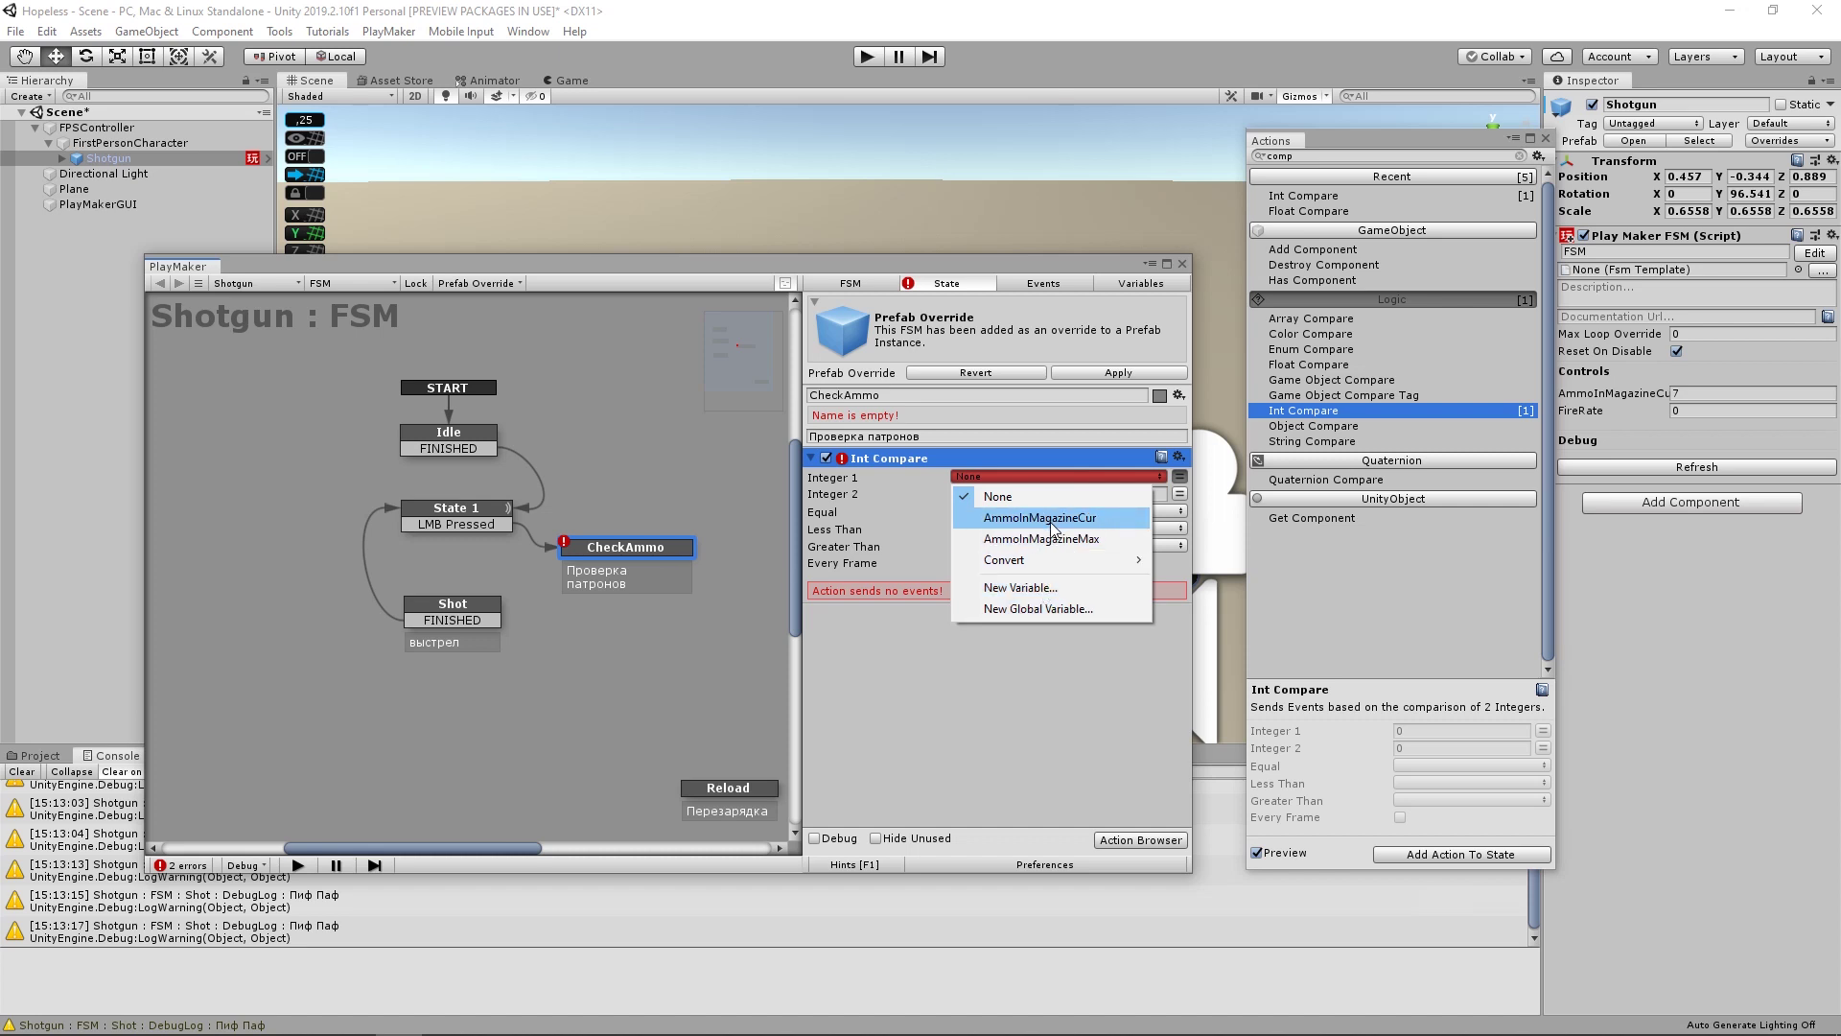
click(1015, 520)
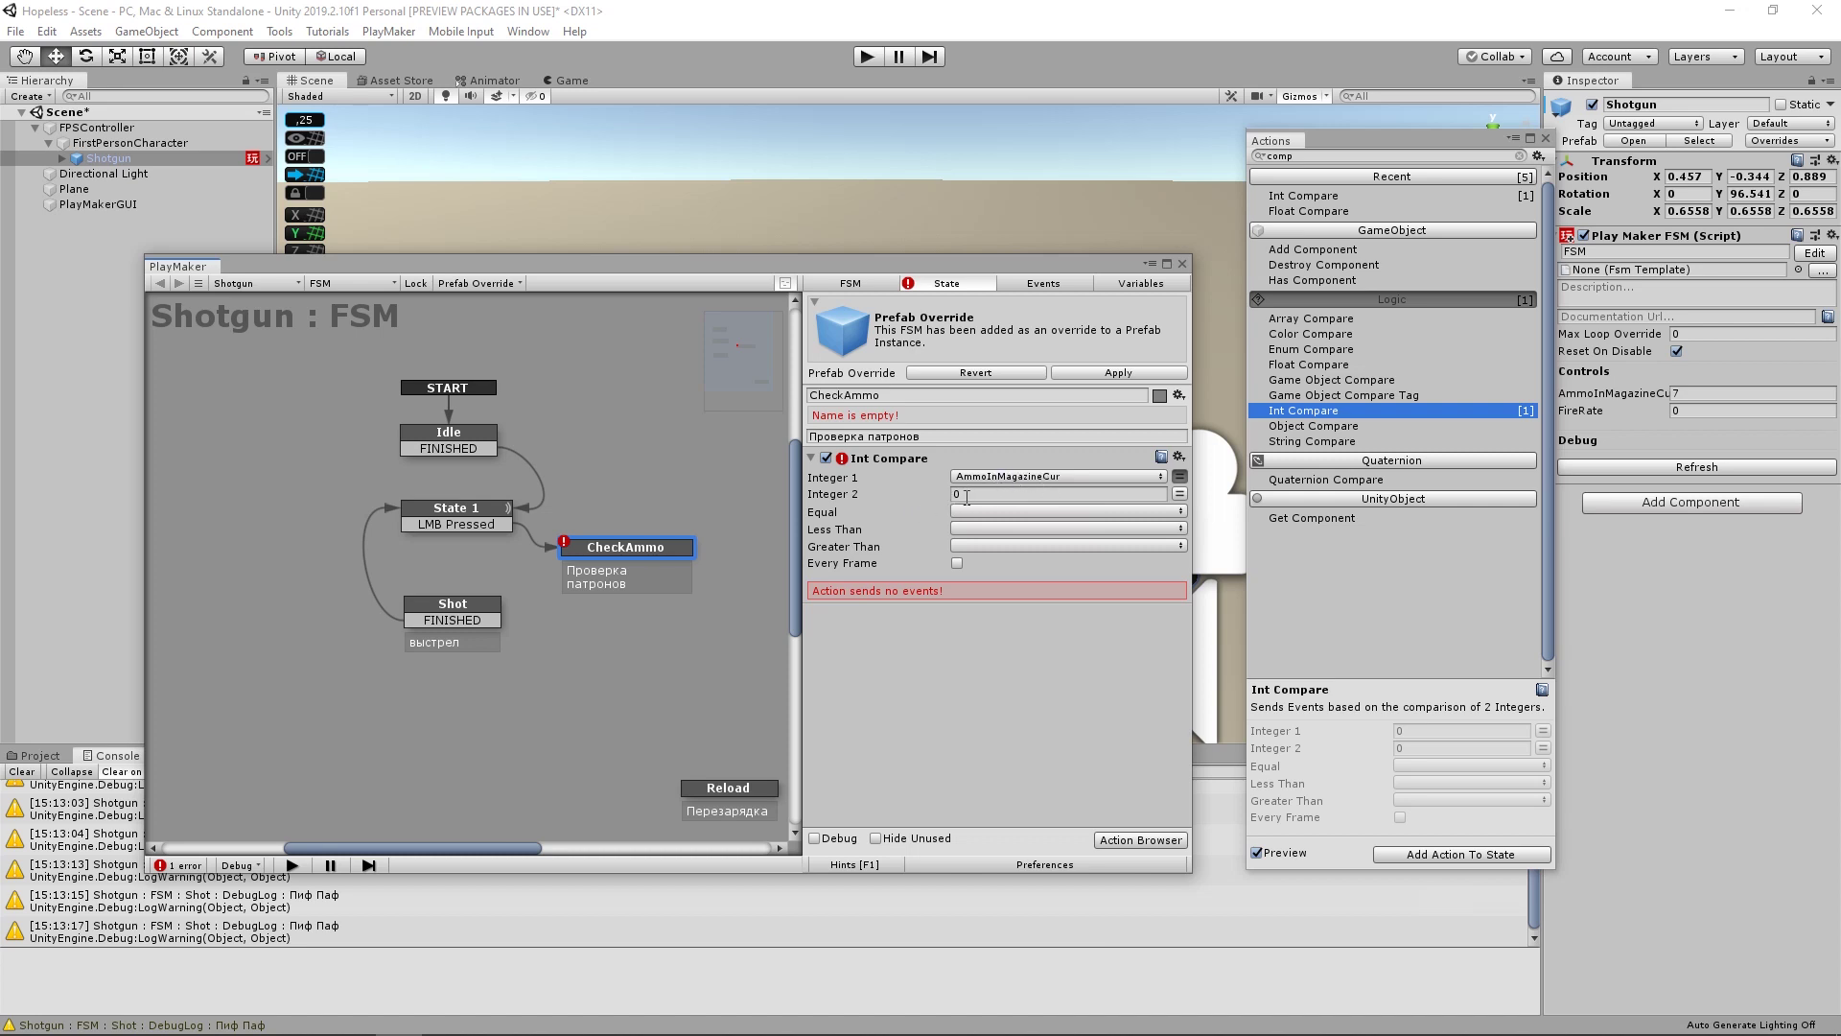
- Make Int Compare's Equal case send a new NotShoot event and add it as a transition
click(964, 509)
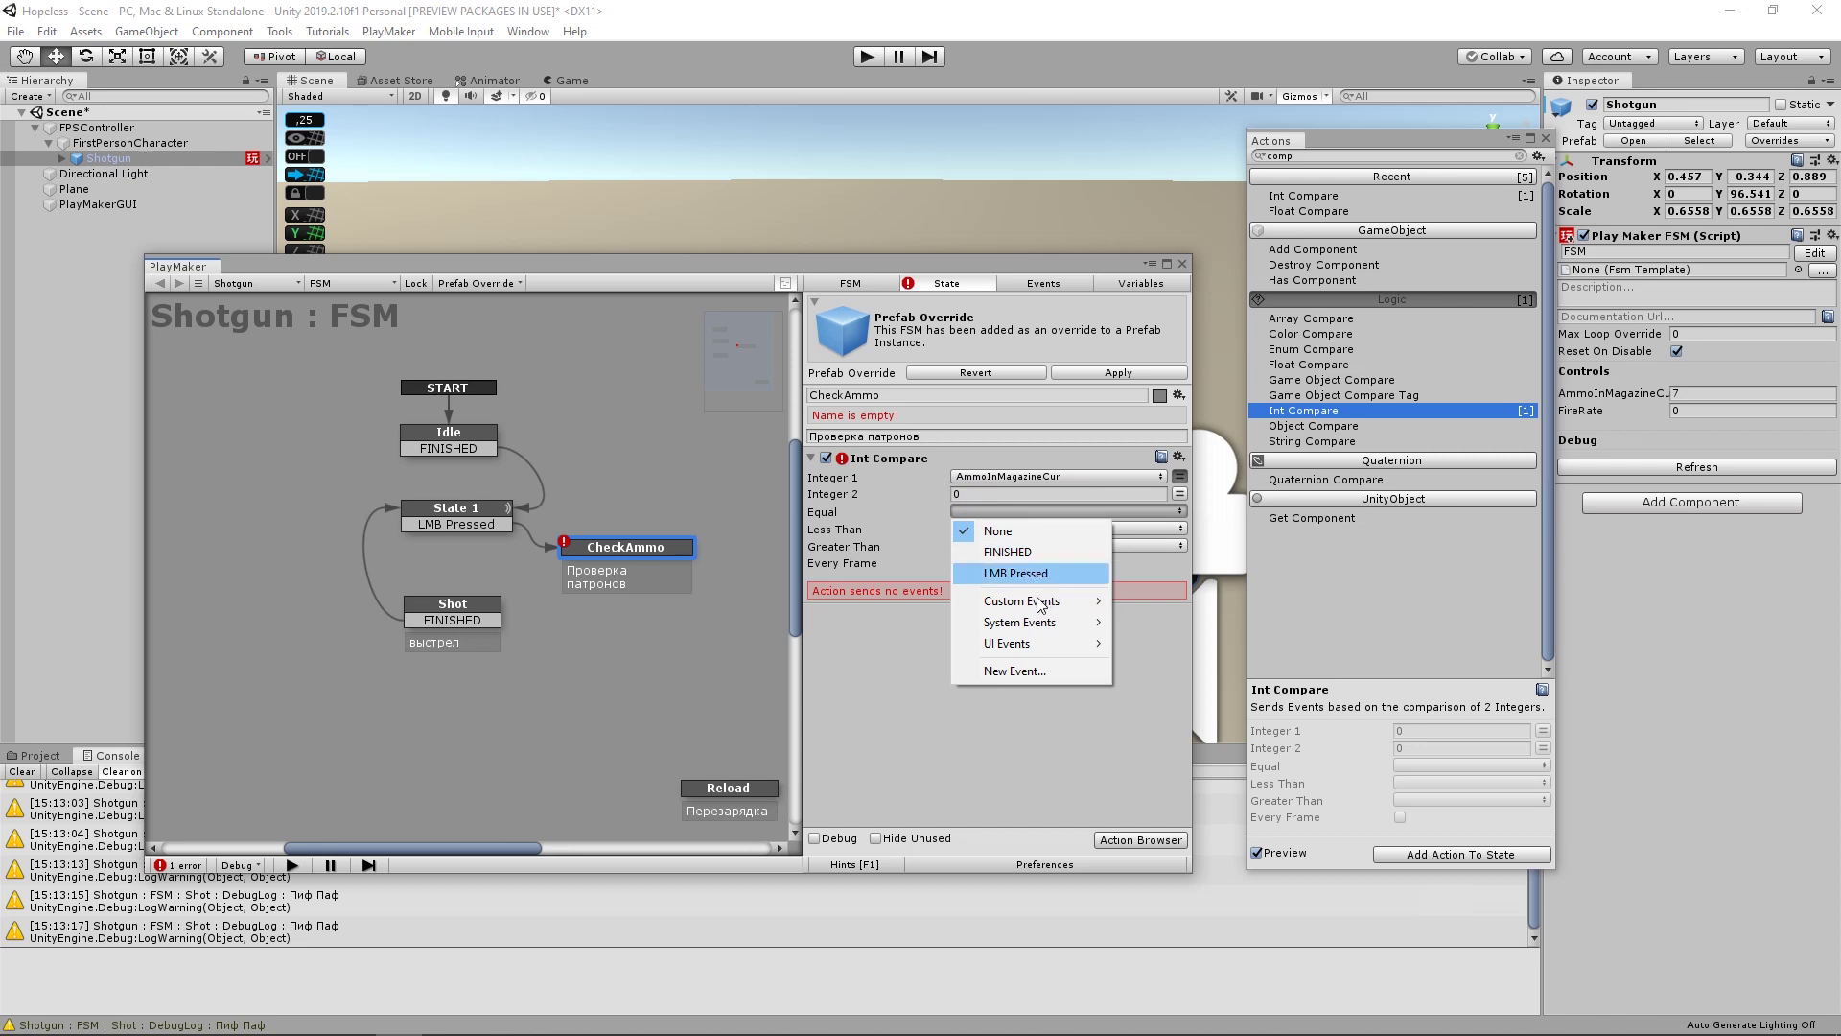
click(1022, 672)
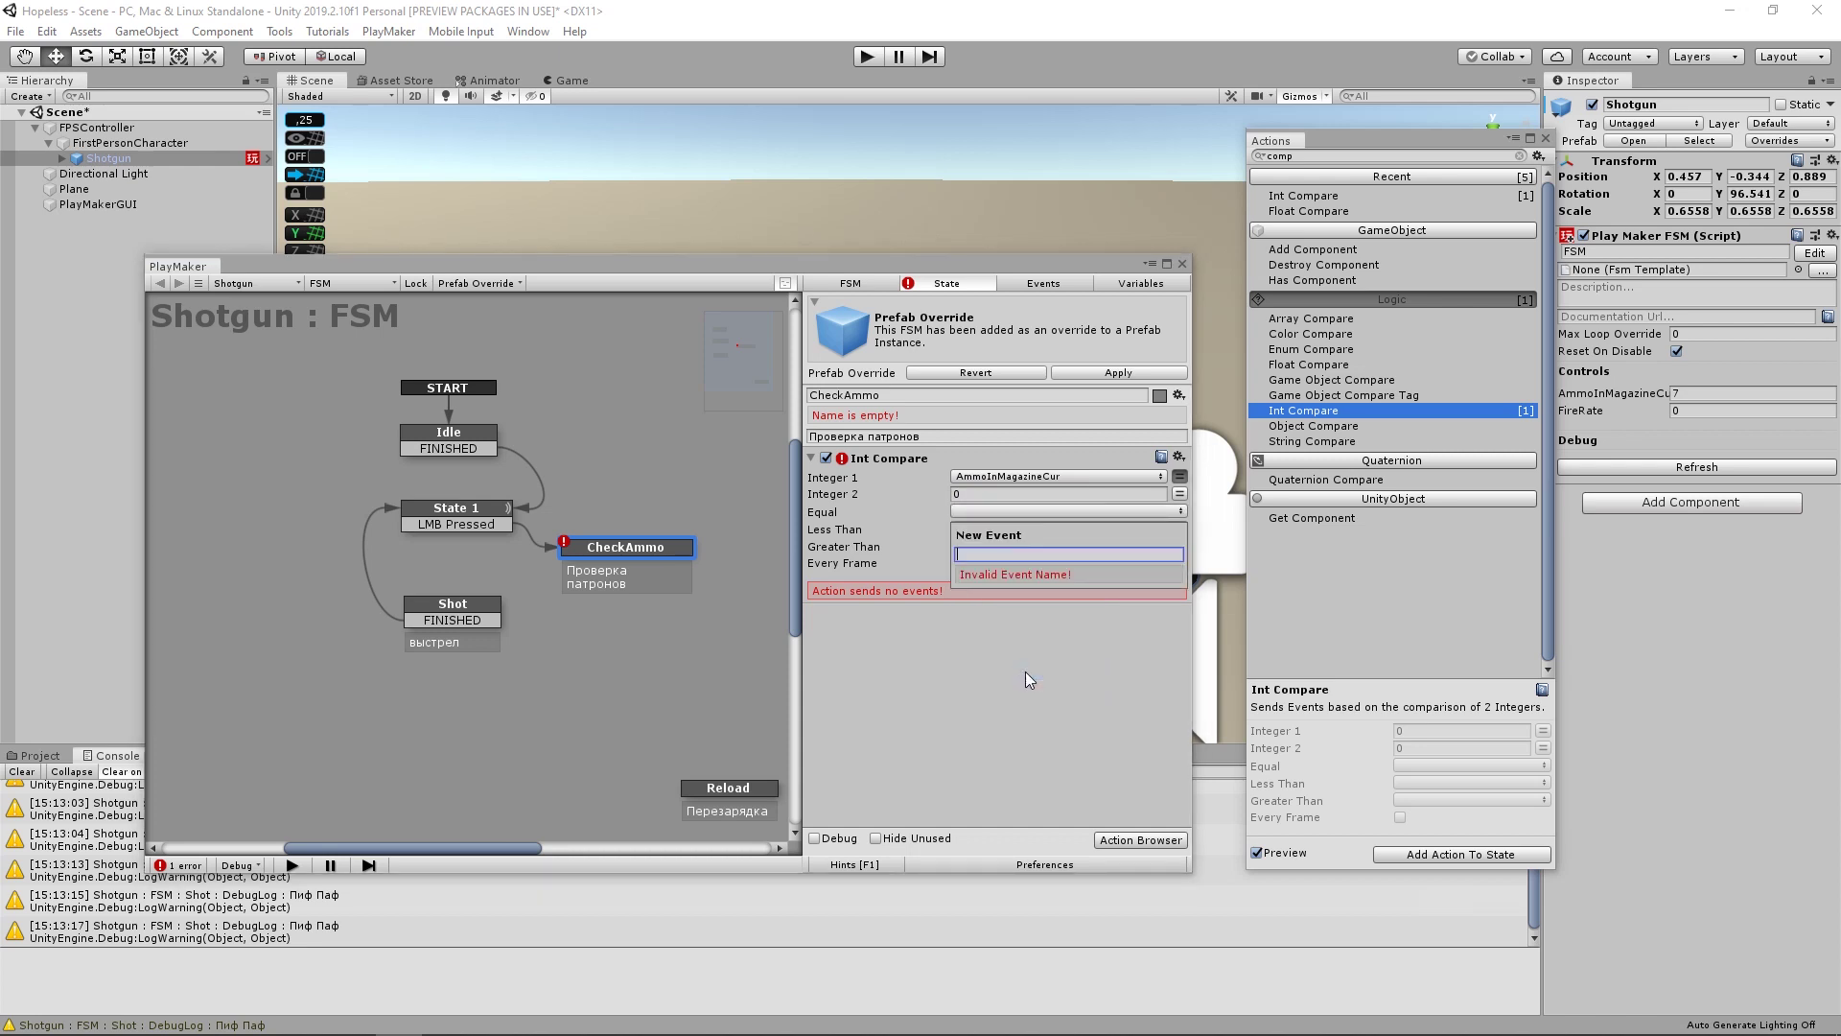
text(a)
key(BackSpace)
text(NotShot)
key(BackSpace)
text(ot)
click(1059, 573)
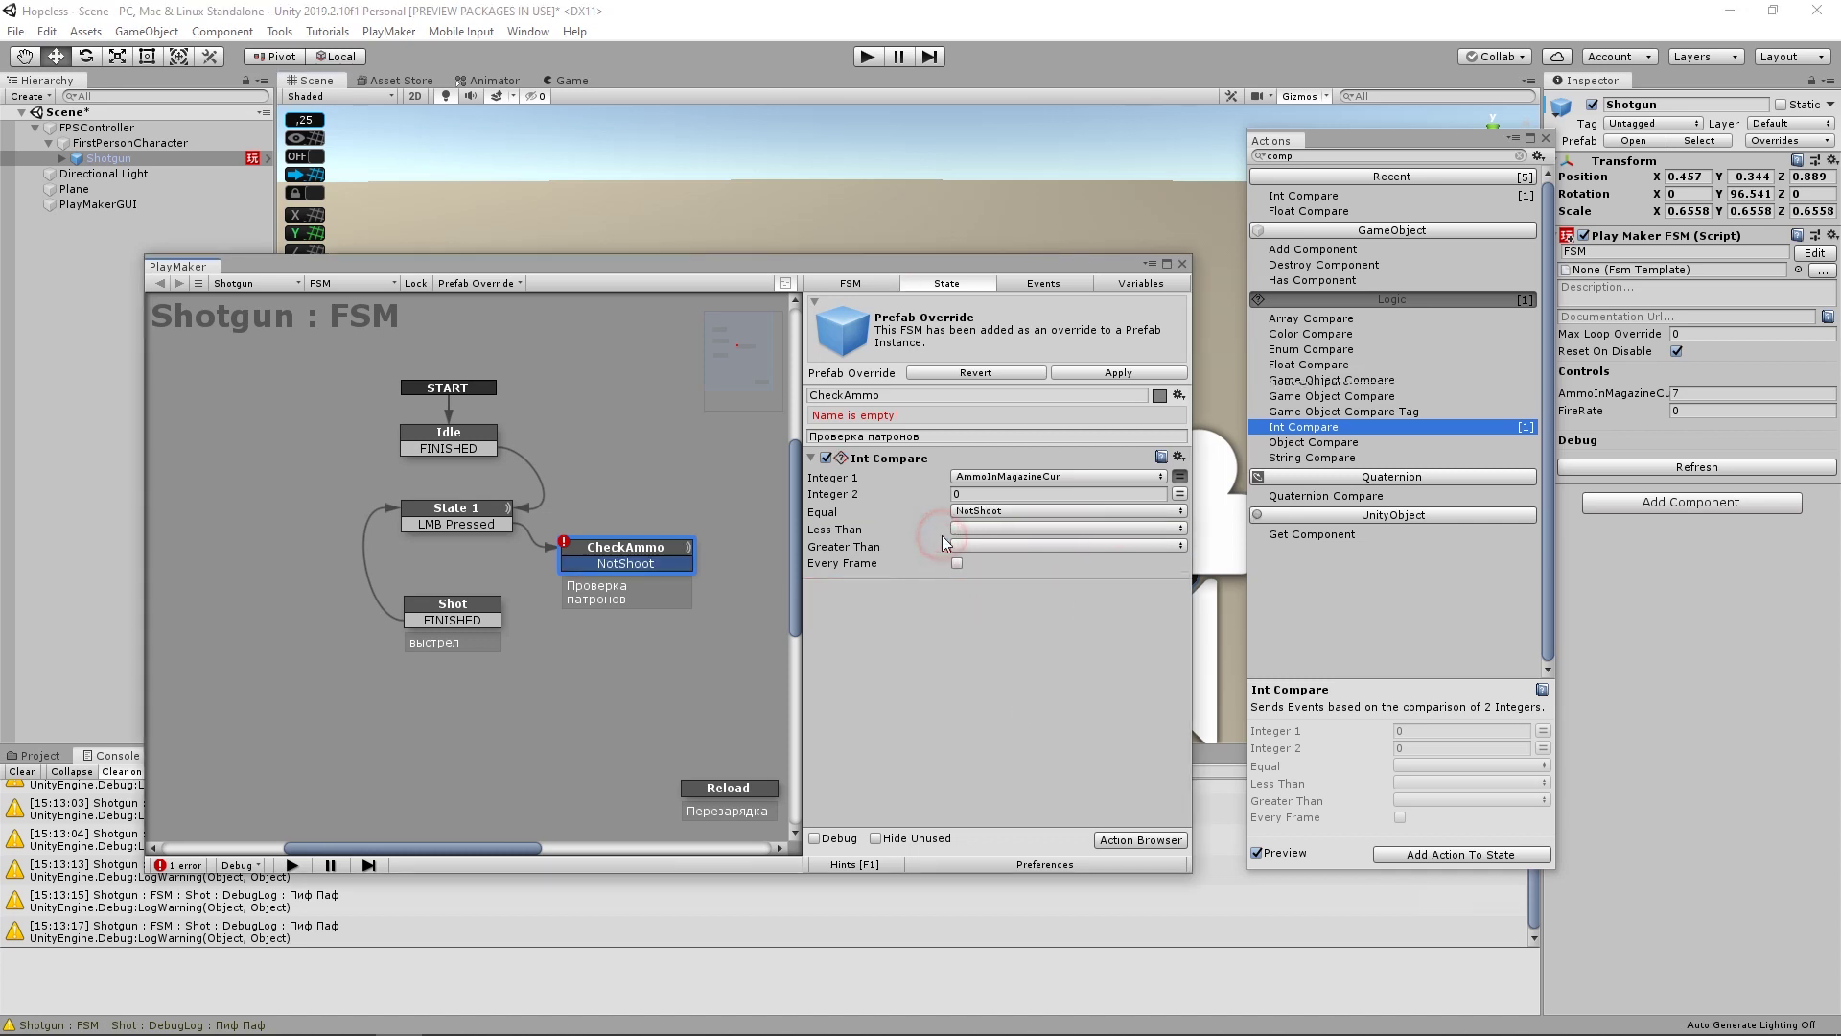
click(942, 537)
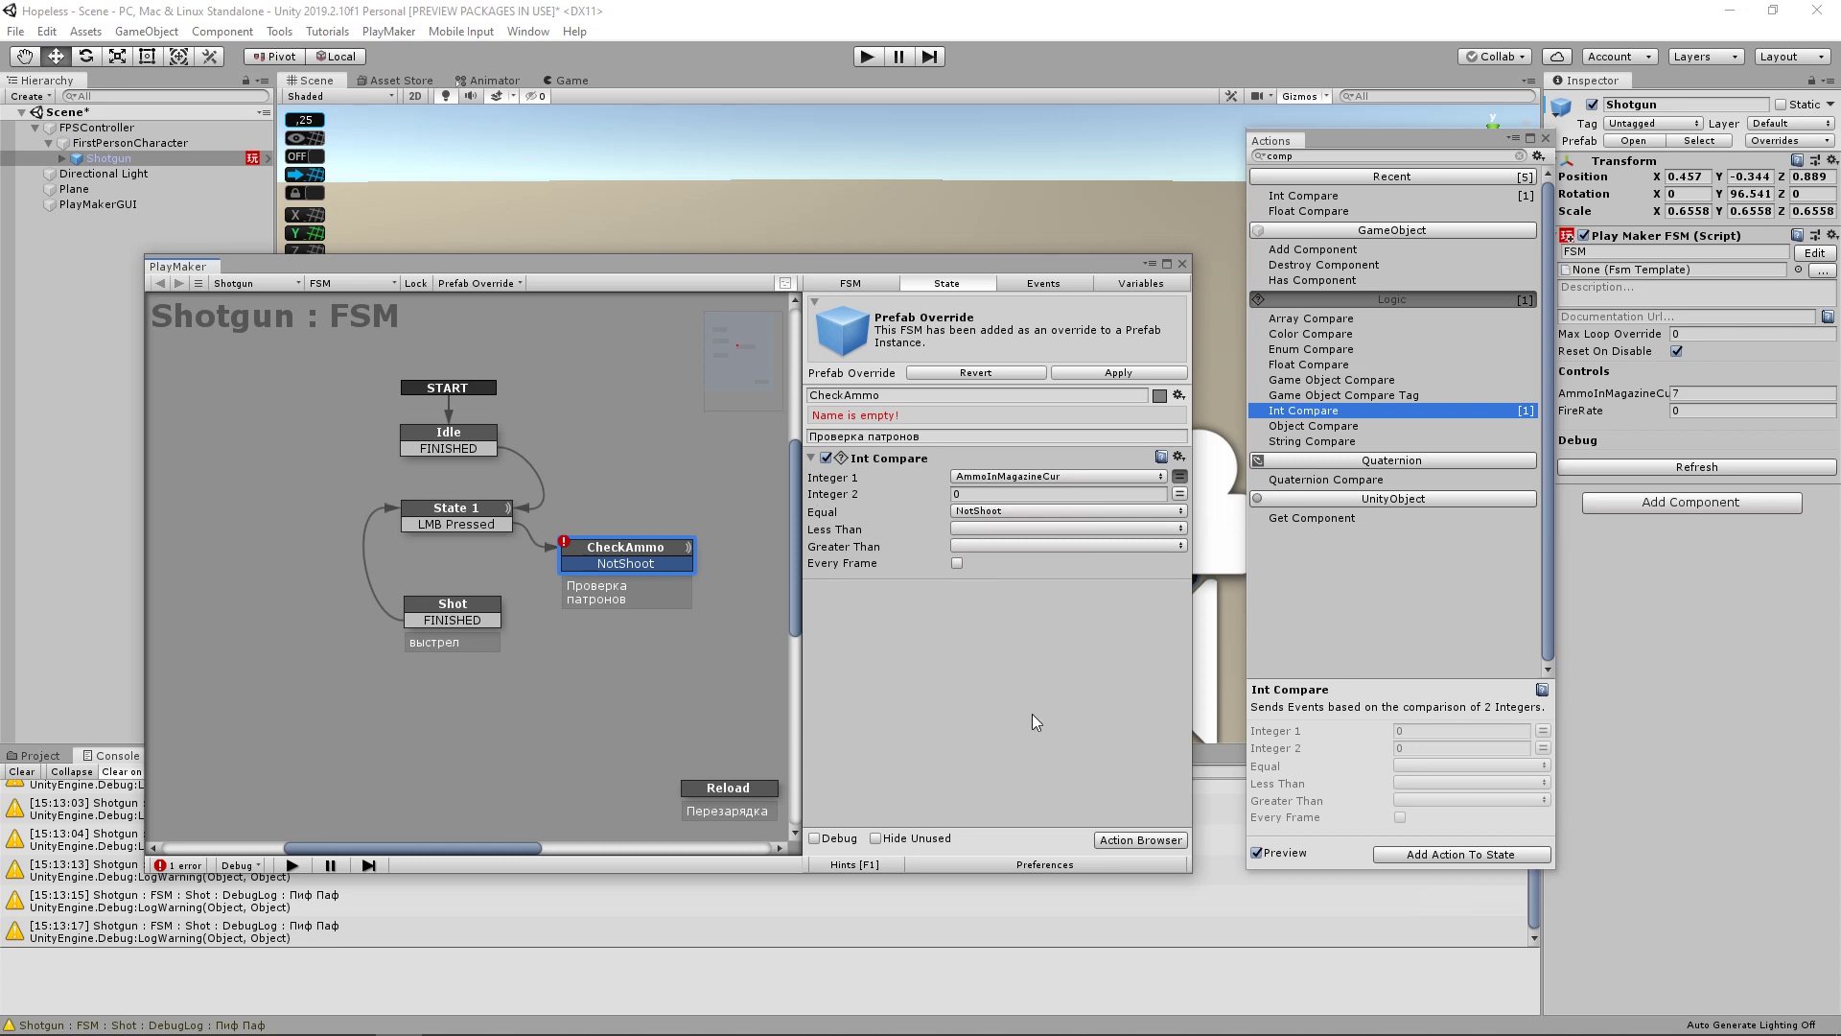
- Make the Greater Than case send a new Shot event and add it as a transition
click(985, 542)
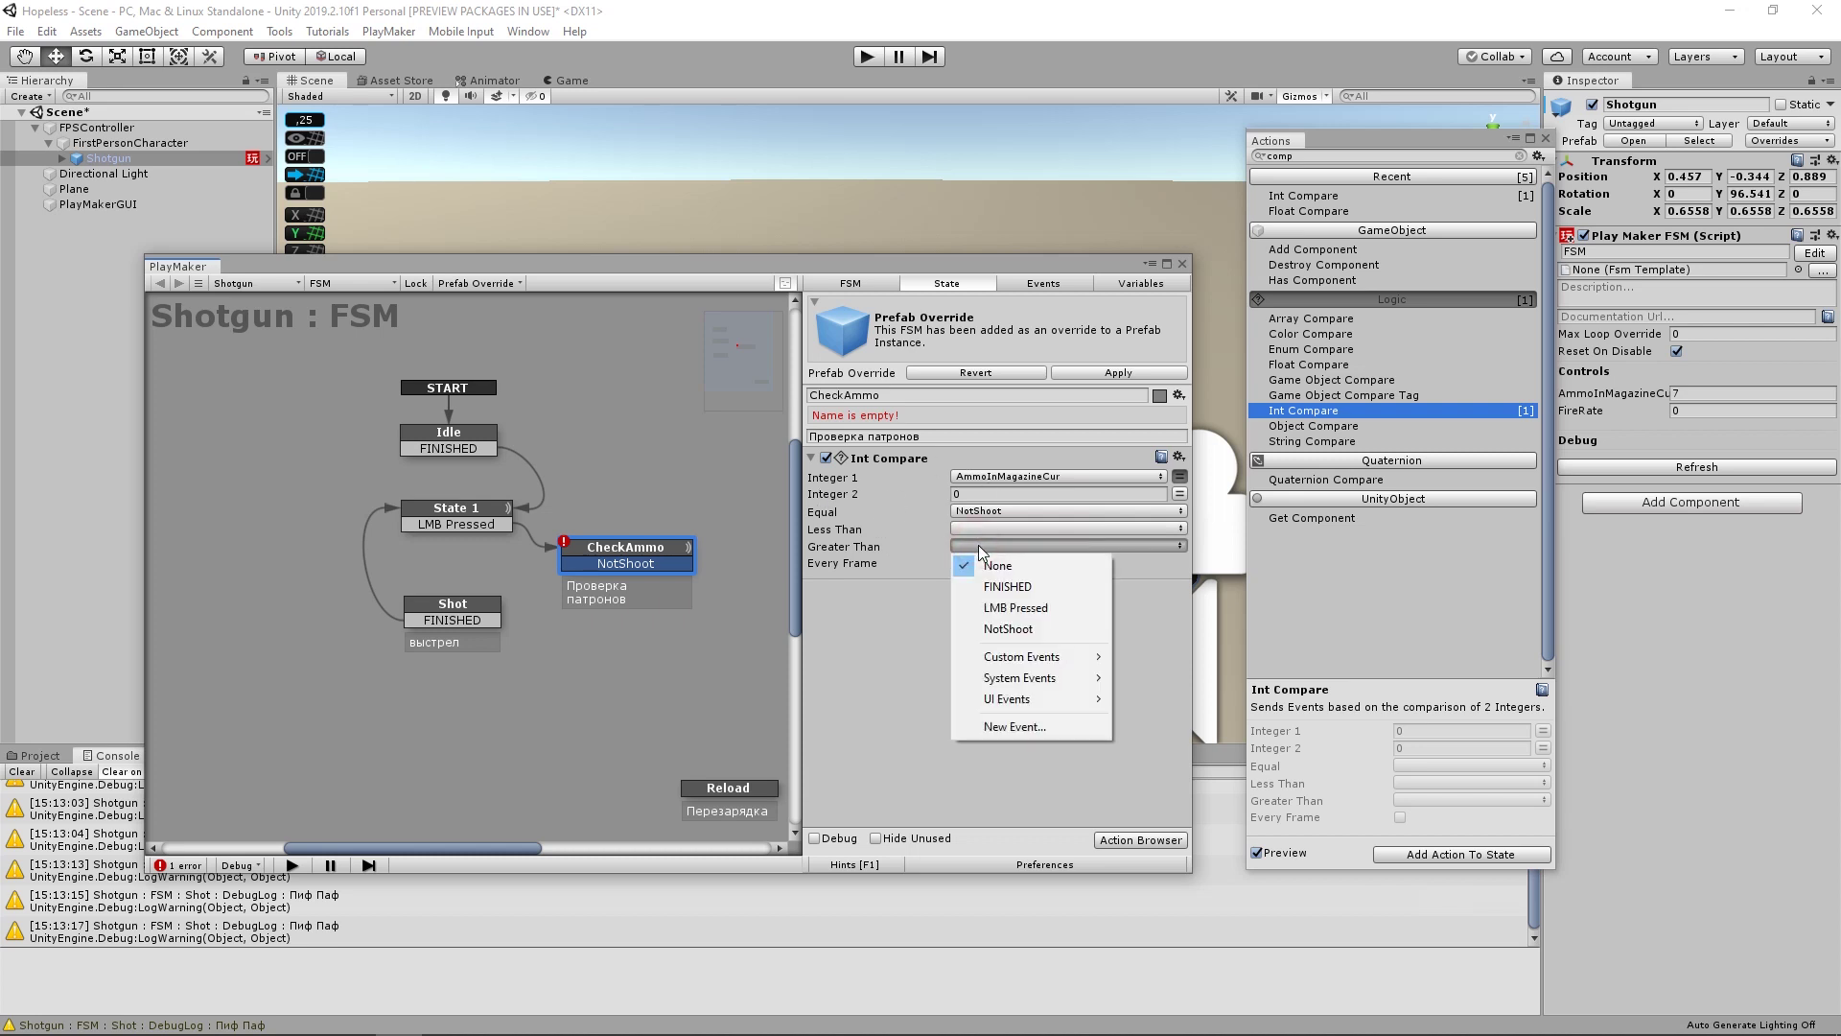
click(1030, 727)
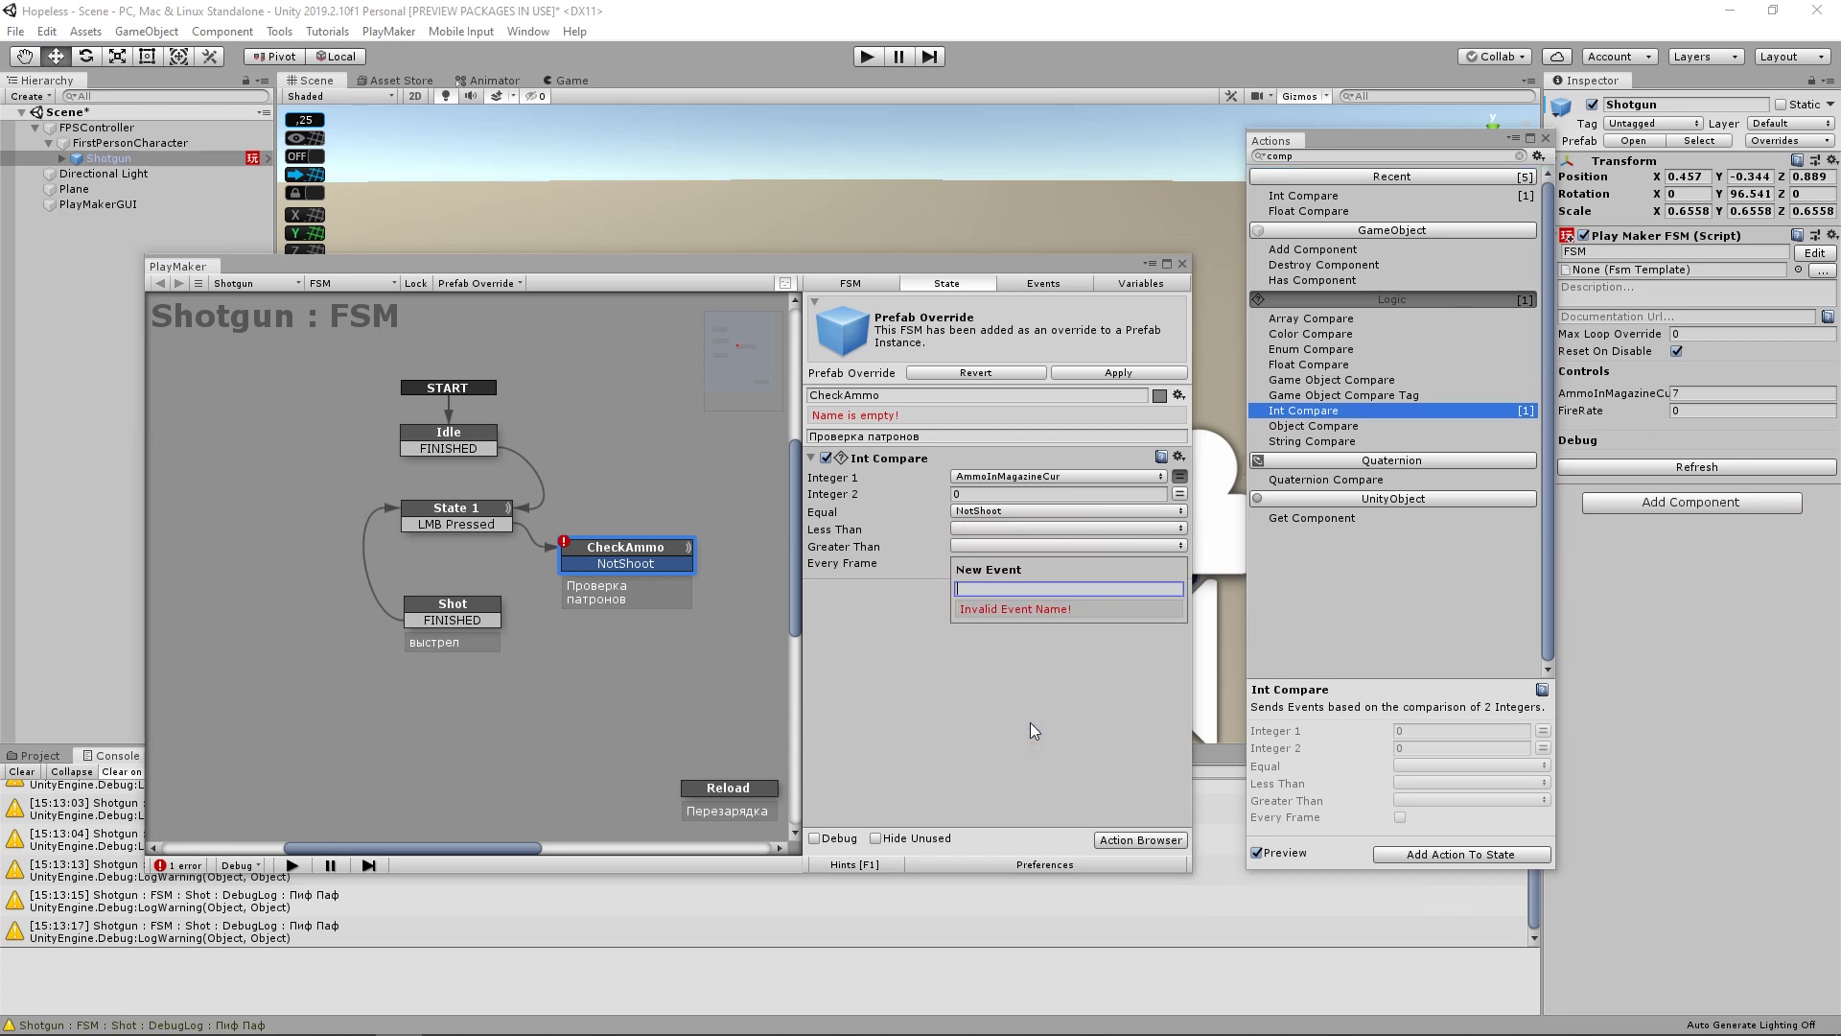
text(sh)
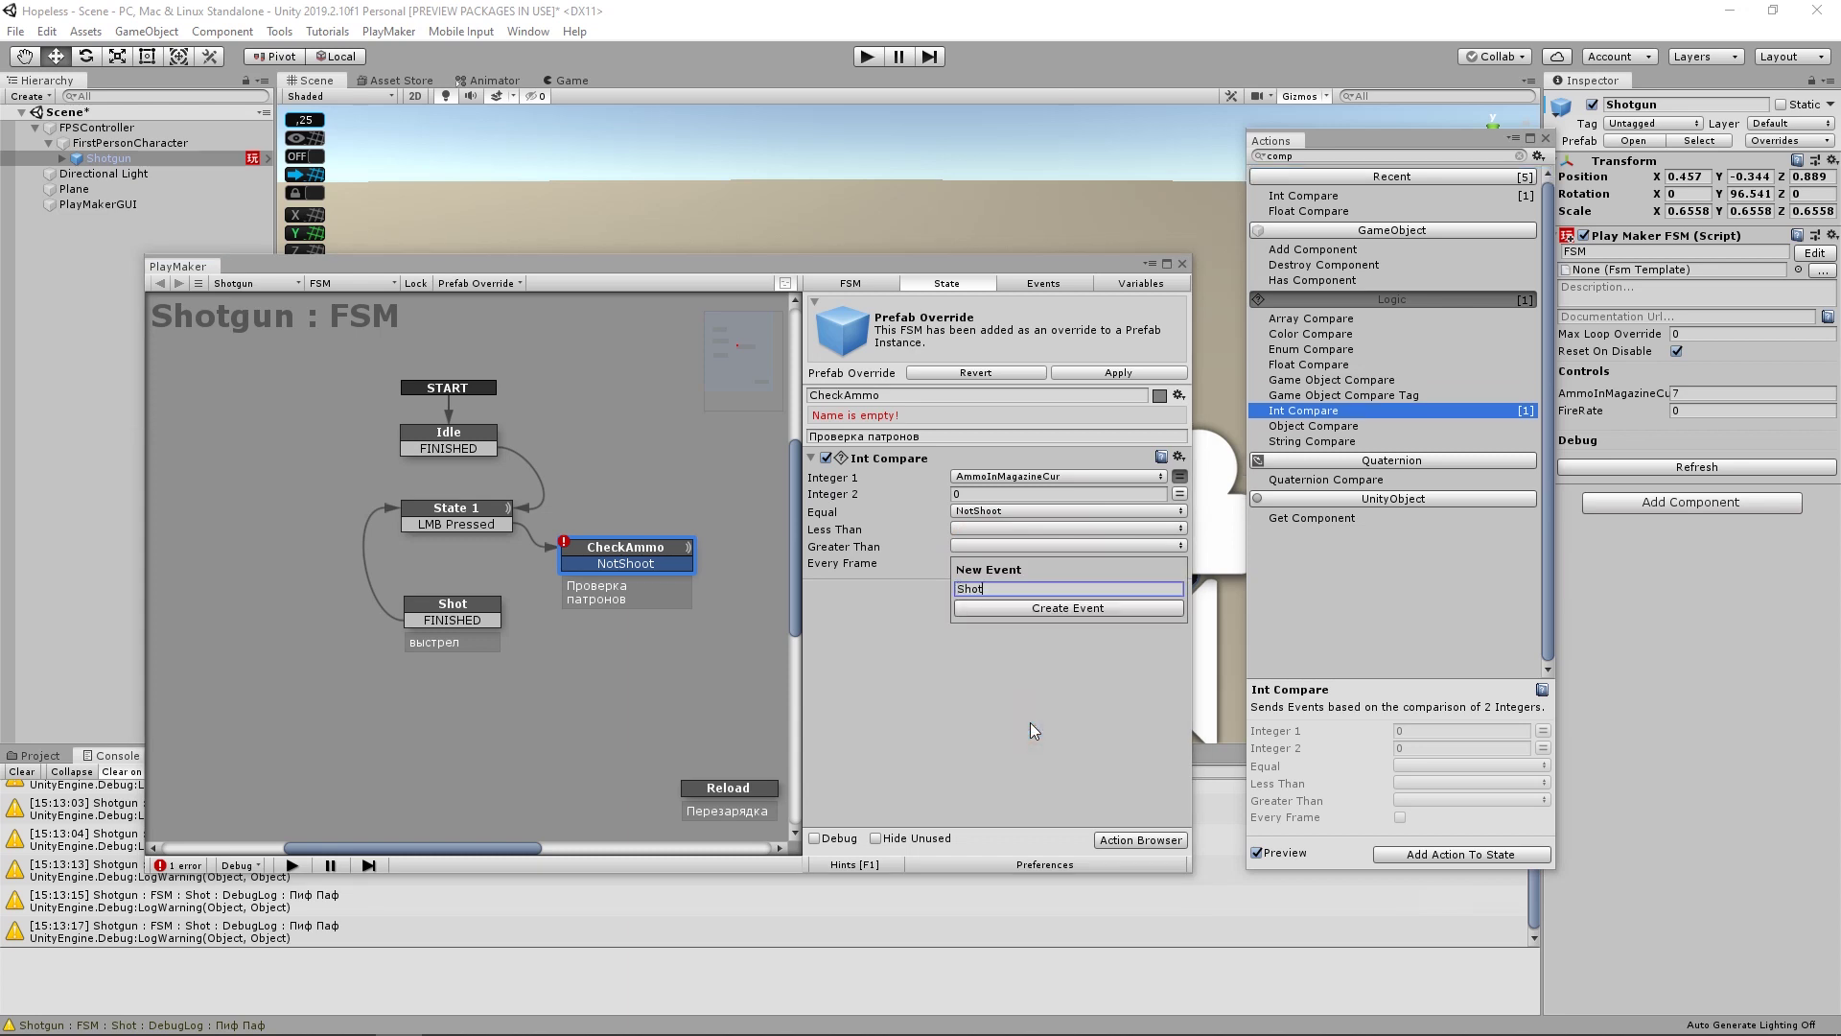
key(Return)
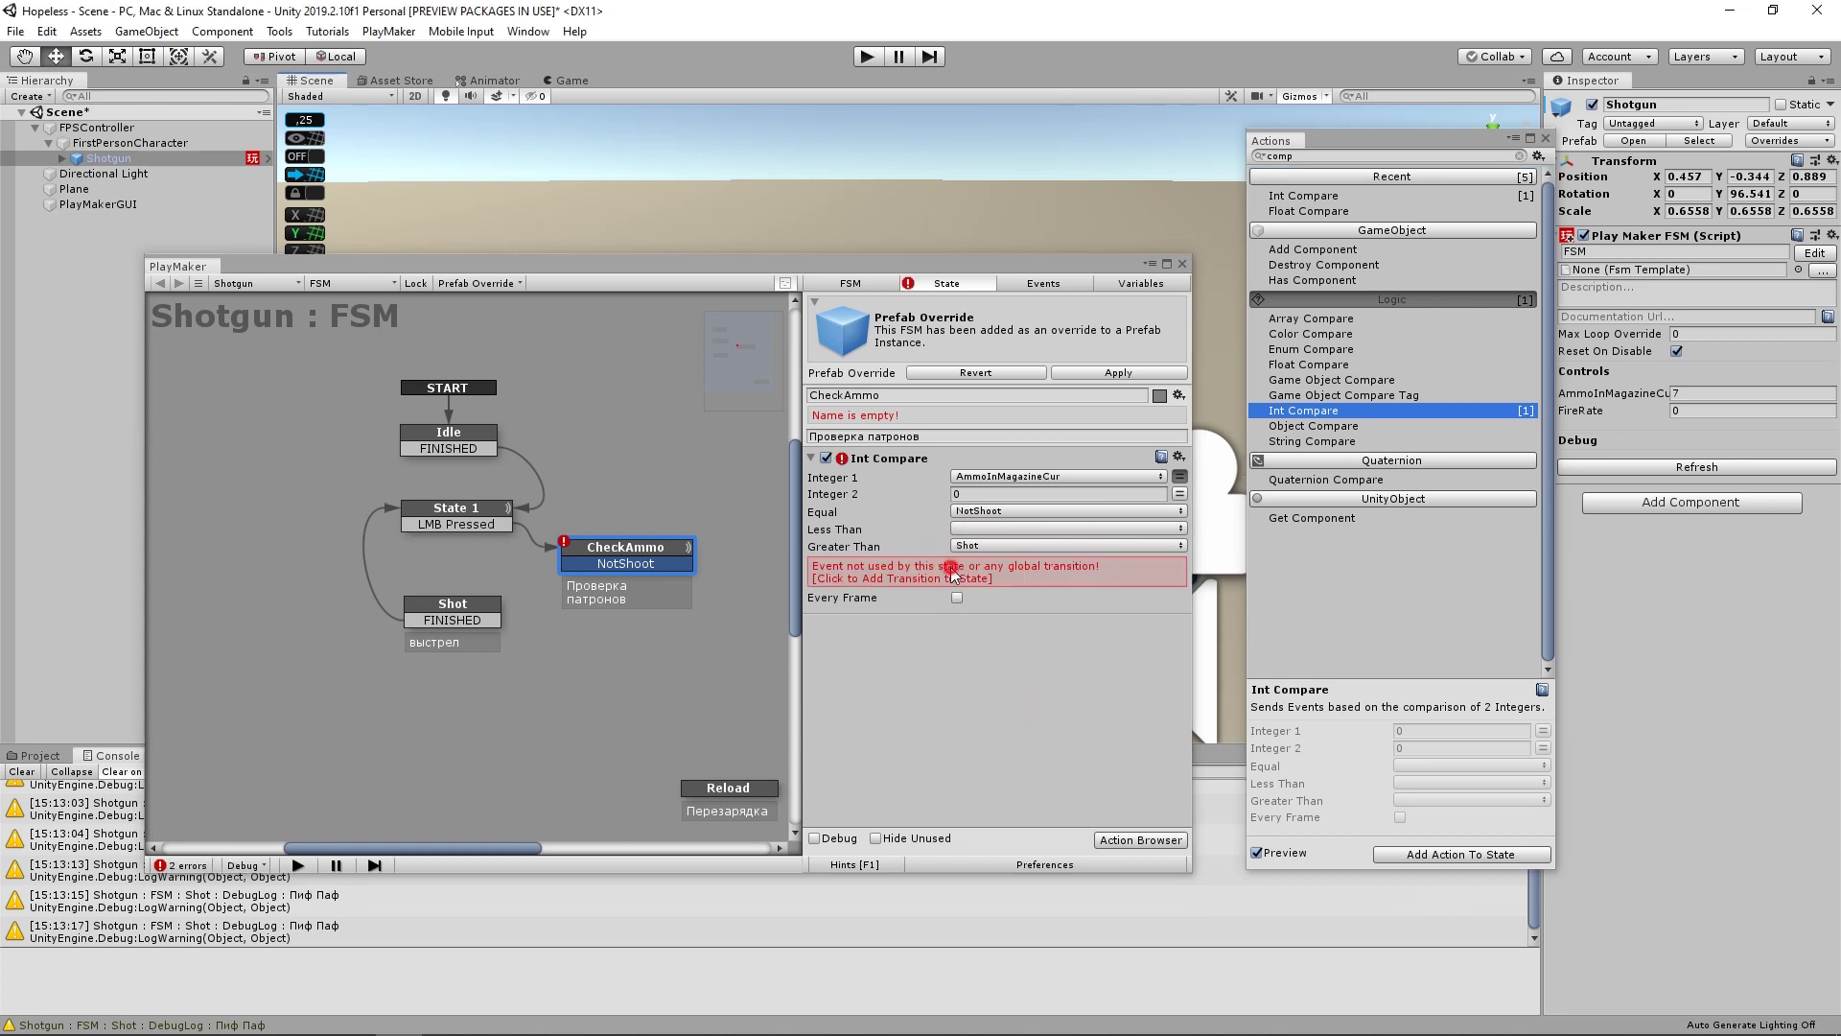
click(988, 574)
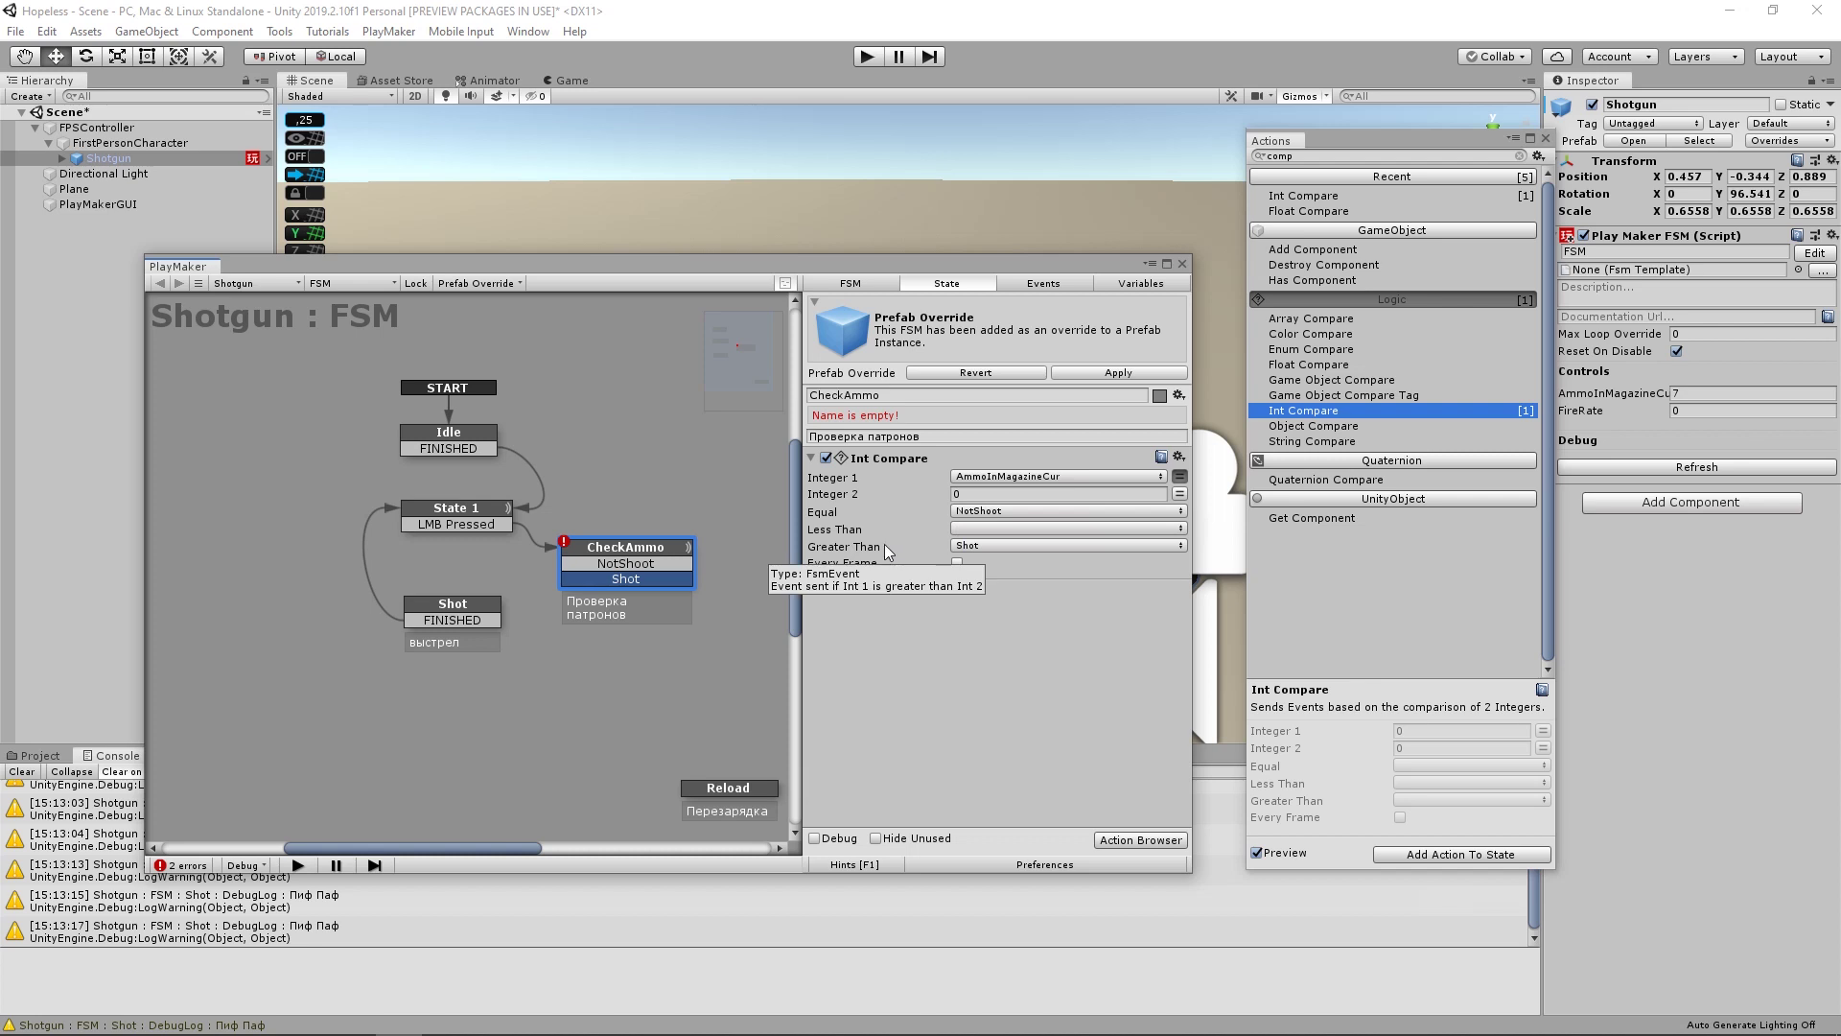
- Review State 1's actions, then move the Reload state next to CheckAmmo
click(498, 520)
click(913, 454)
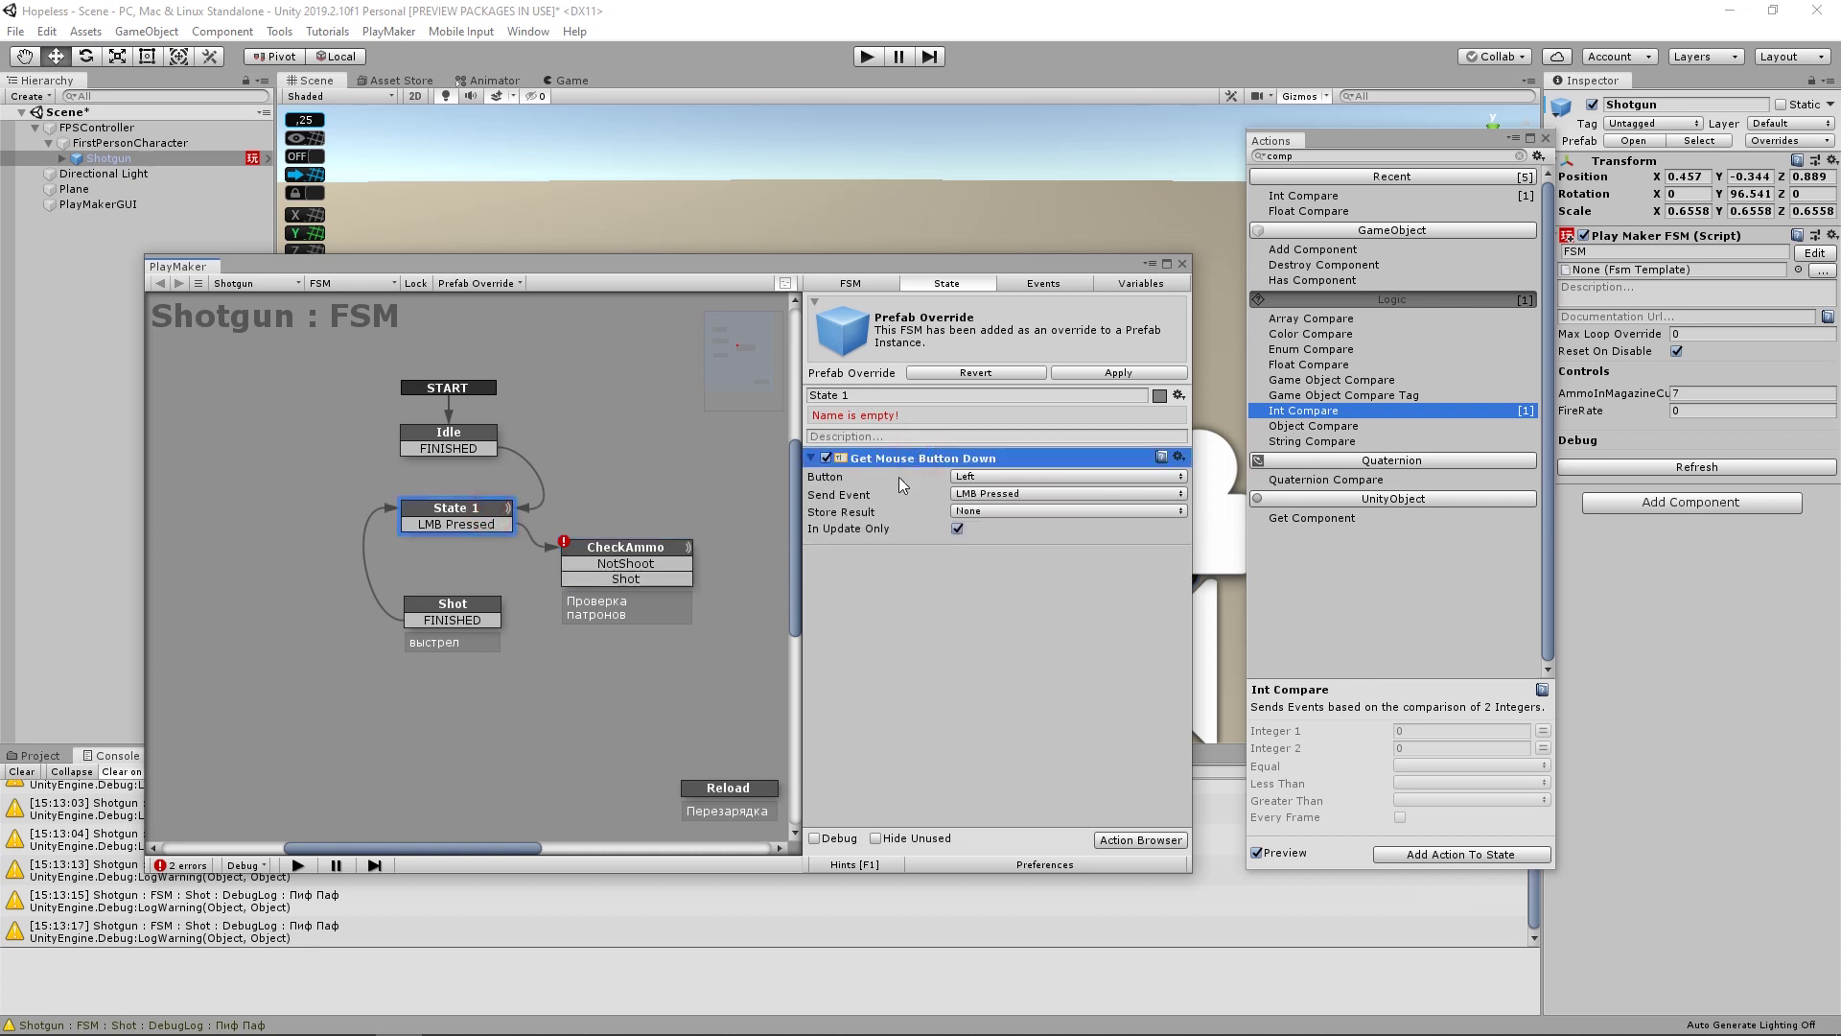
click(577, 546)
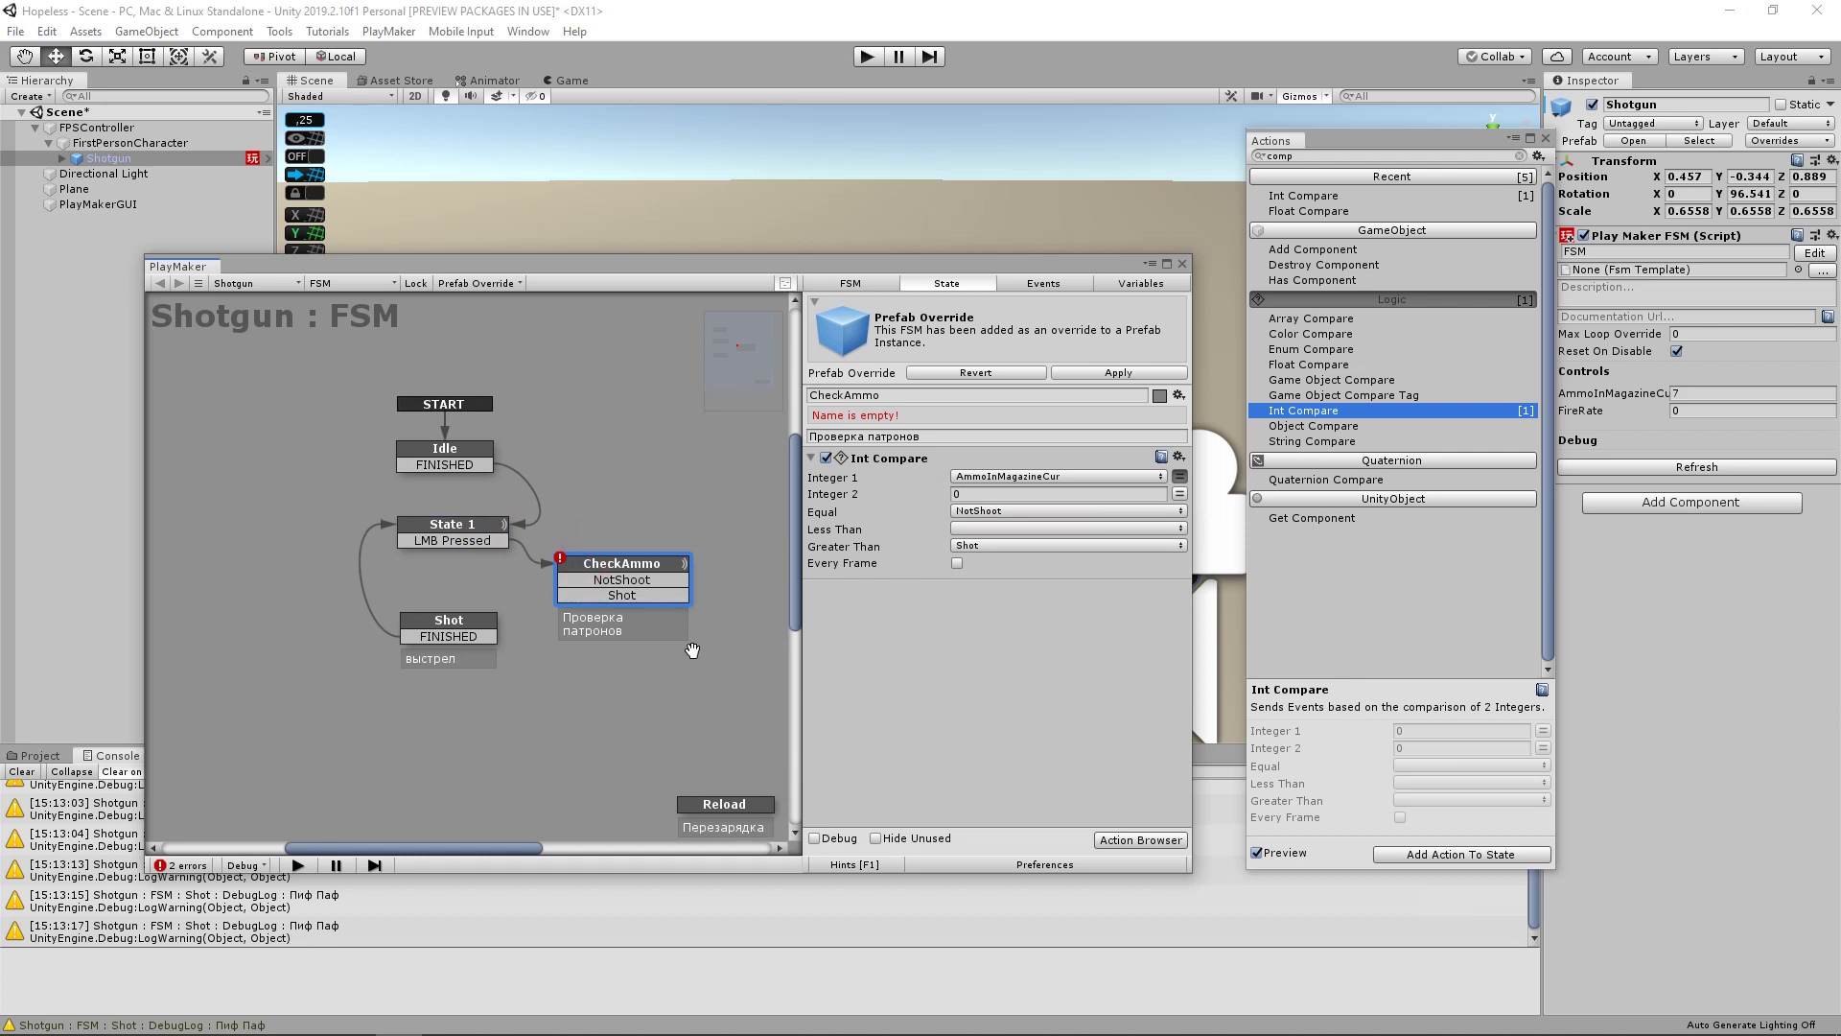
middle_drag(678, 636, 536, 753)
click(562, 806)
drag(577, 780, 624, 574)
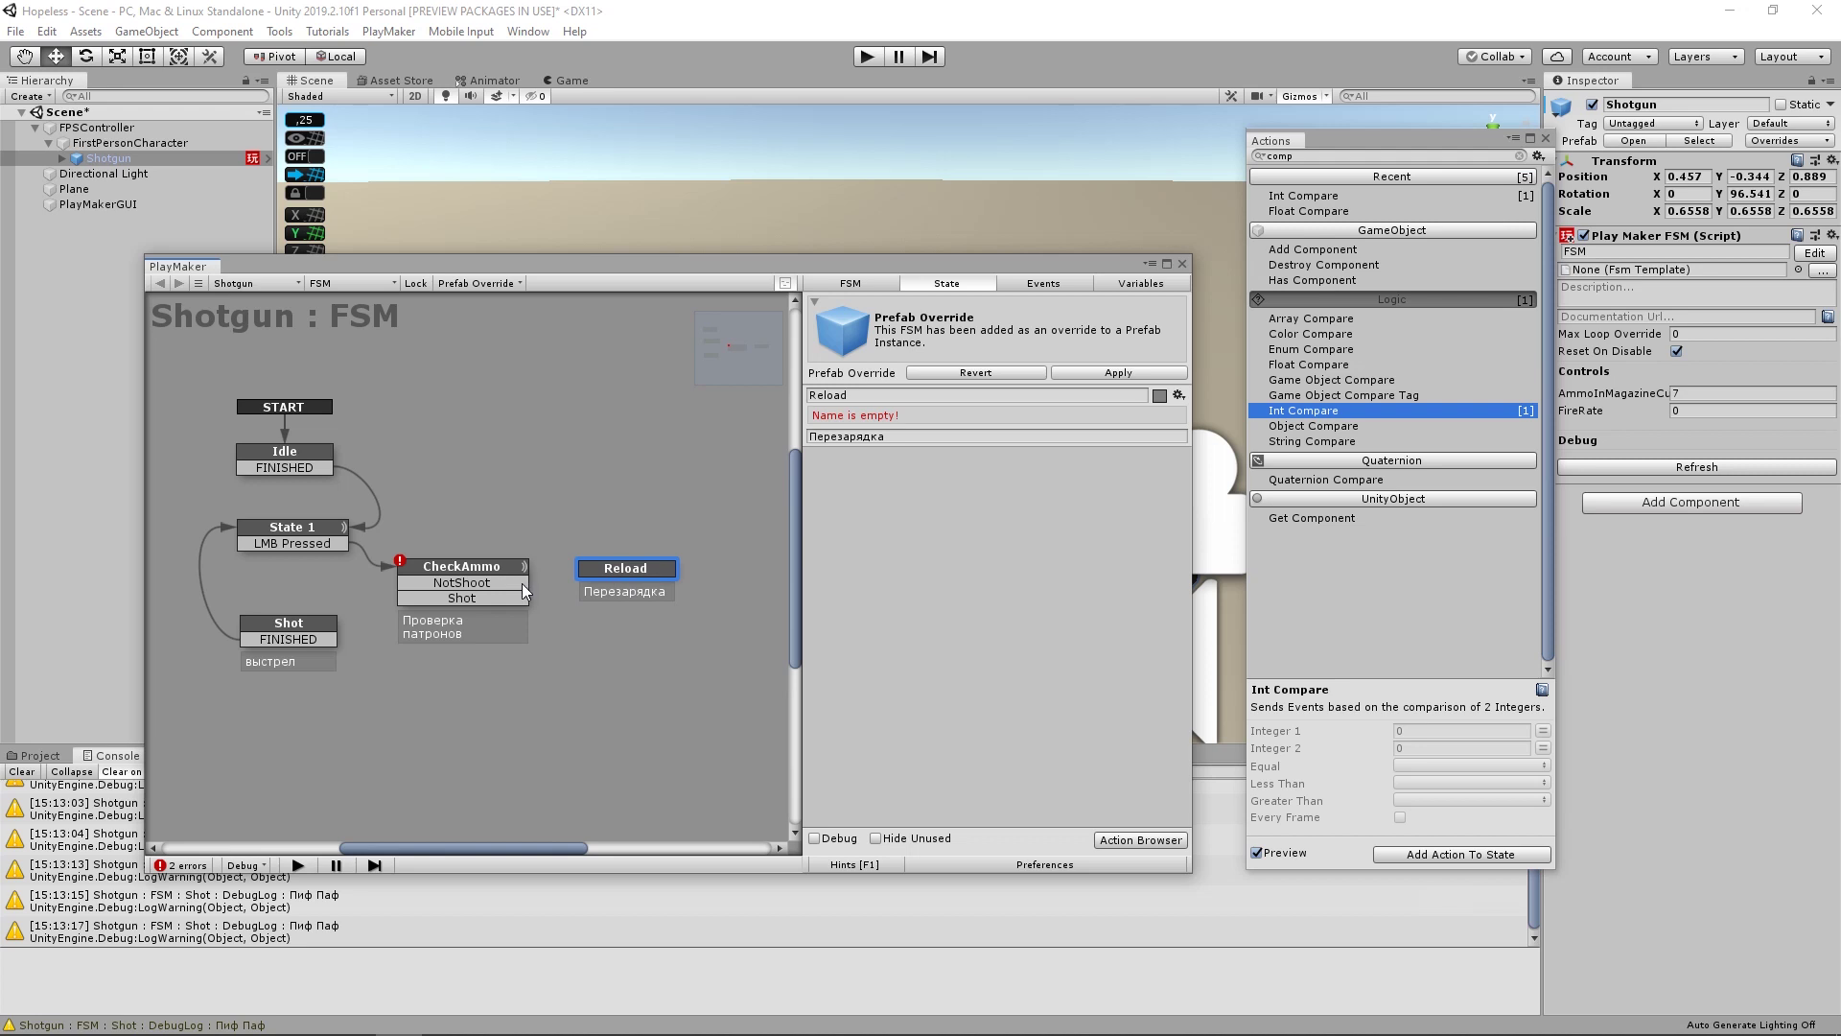
- Connect CheckAmmo's NotShoot transition to the Reload state
click(453, 585)
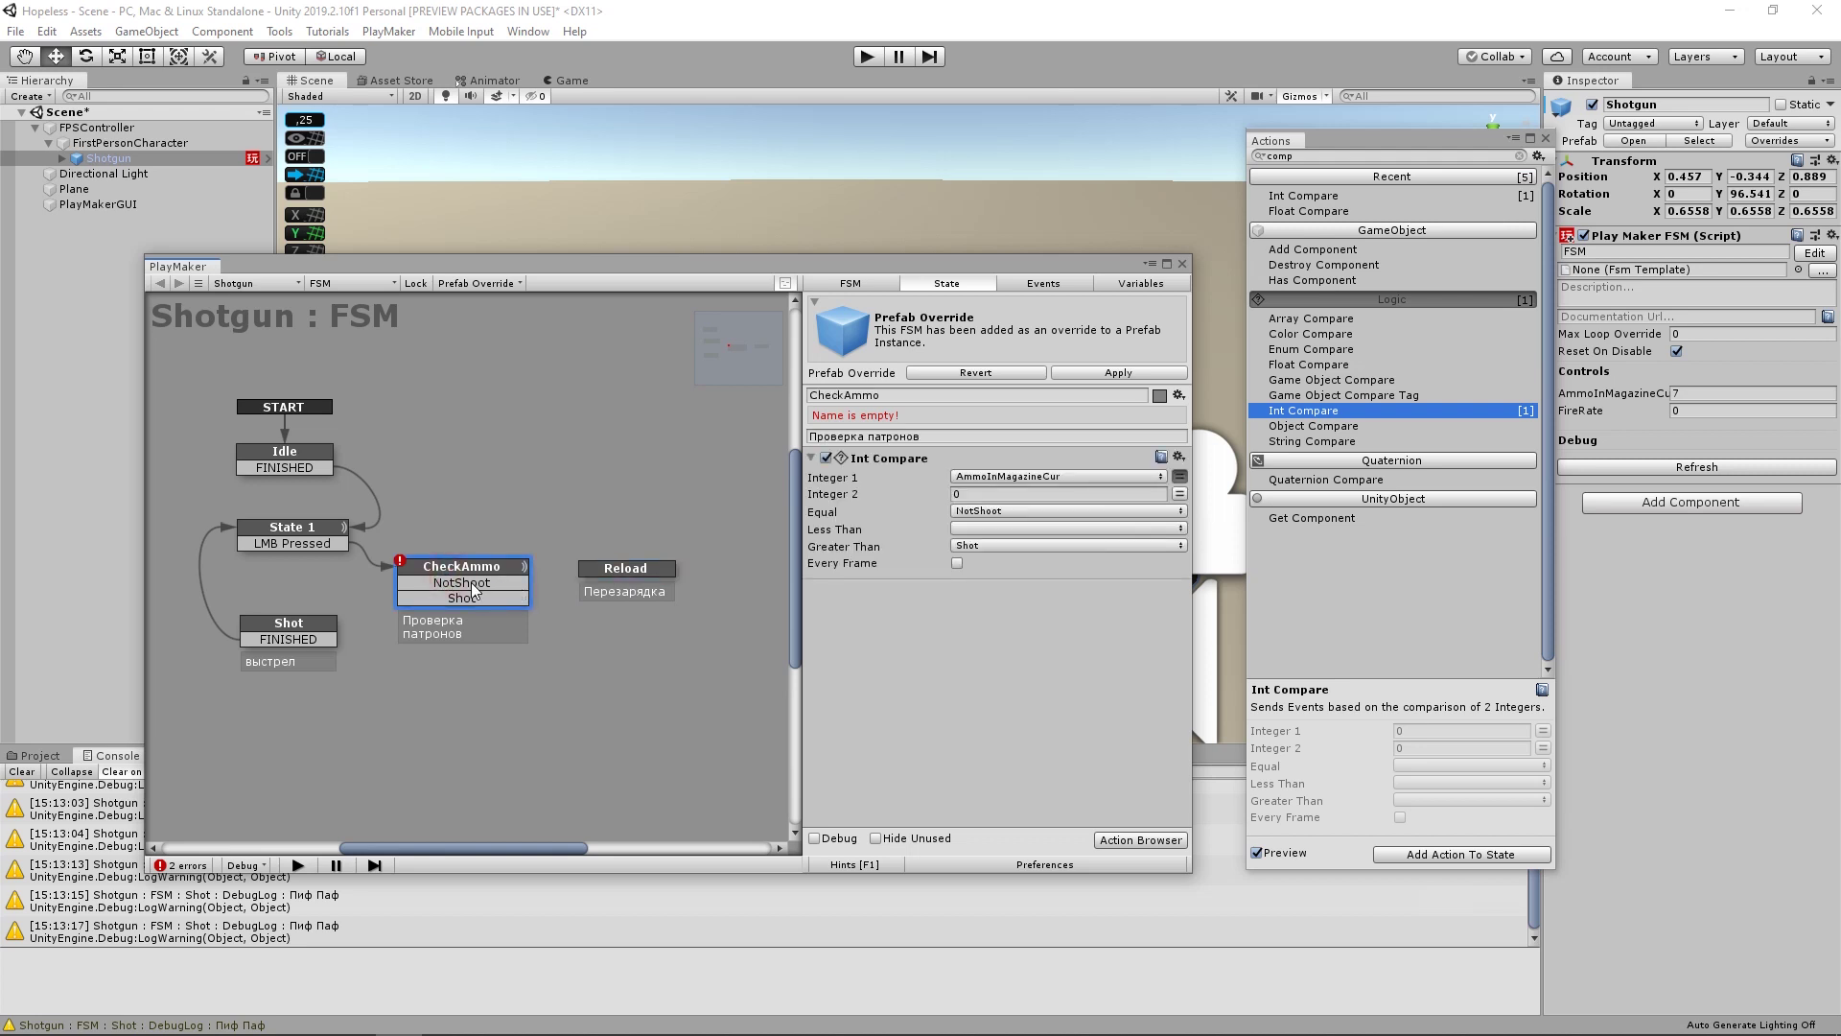
drag(469, 583, 614, 571)
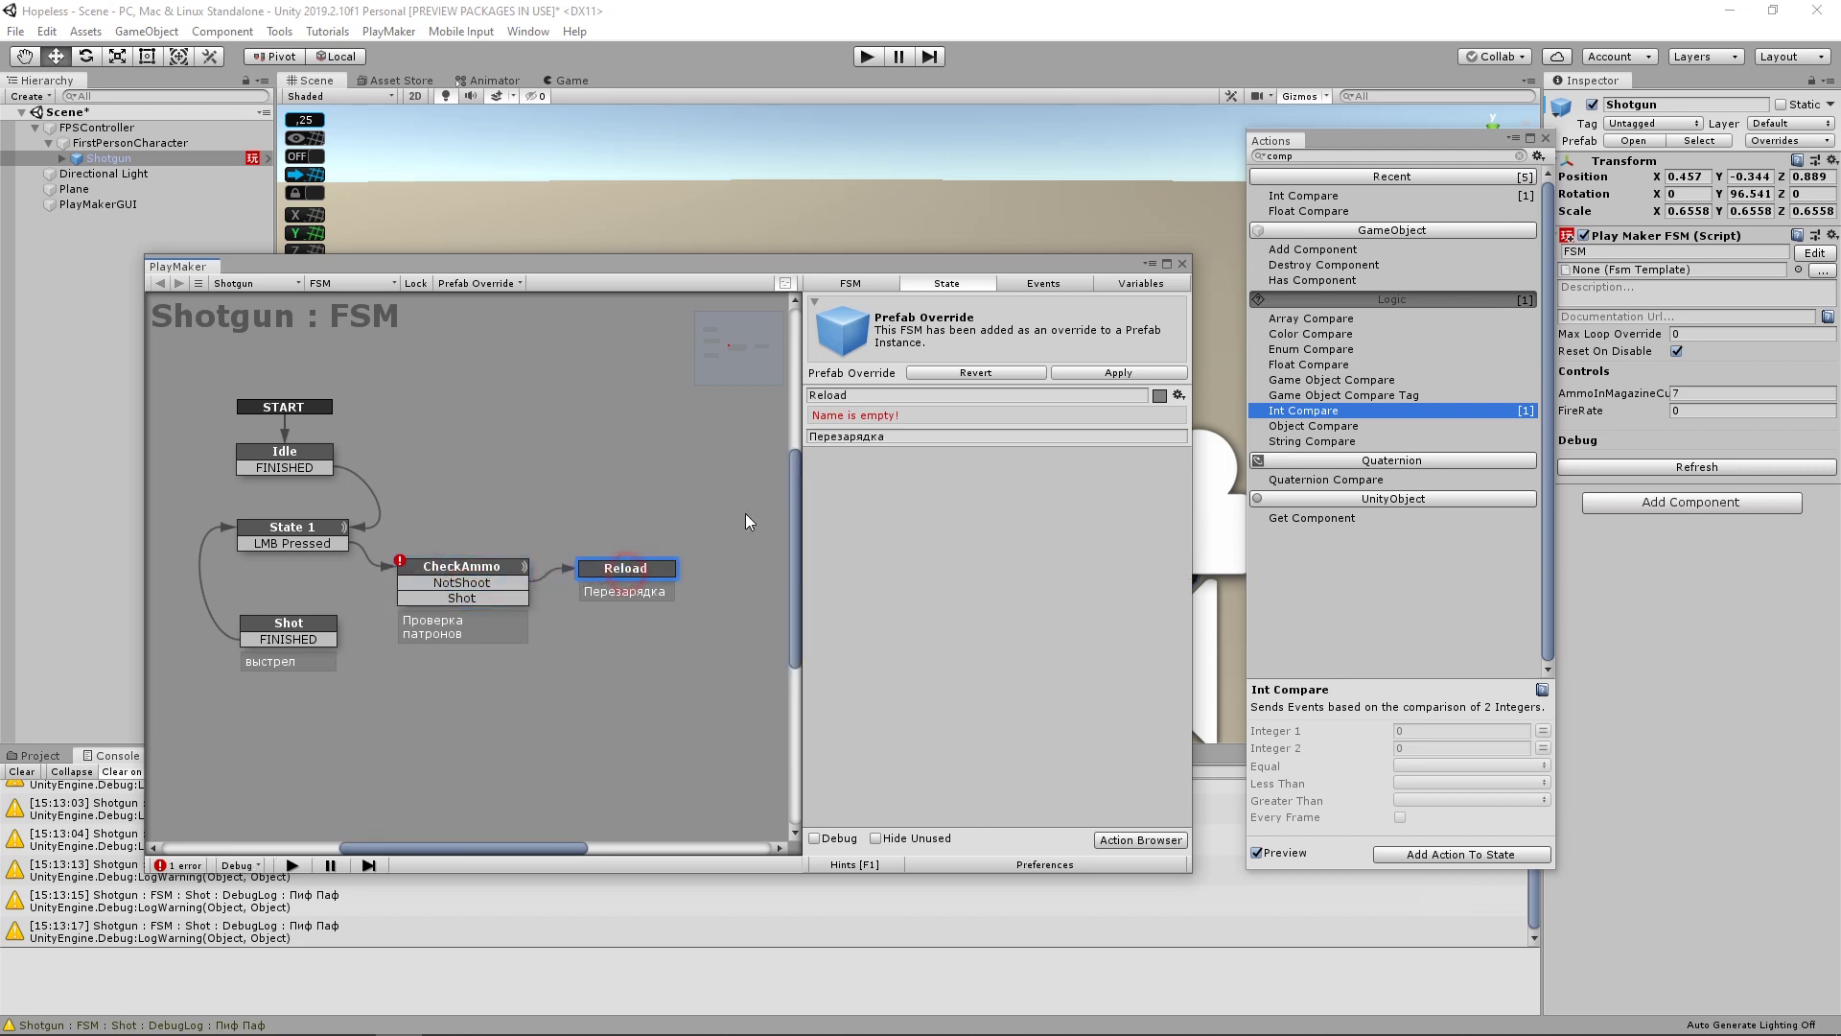
click(1289, 155)
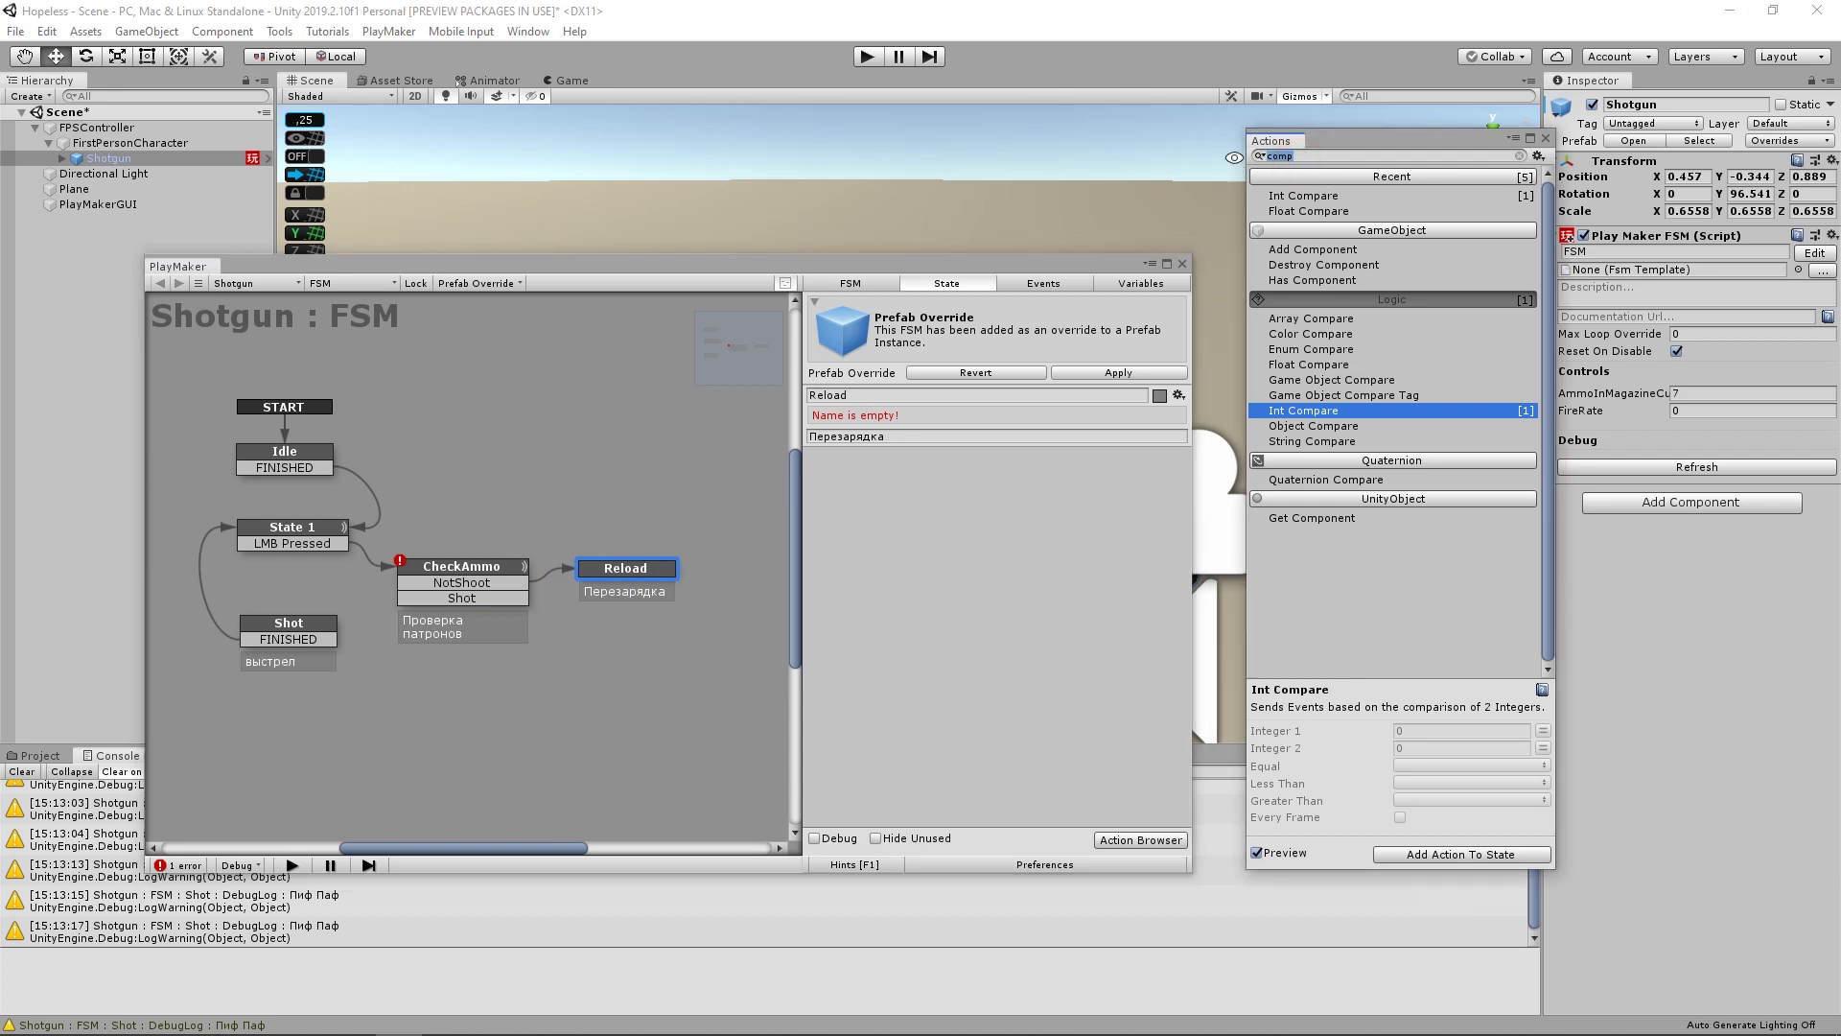
- Add a Debug Log to Reload with text ПЕРЕЗАРЯЖУЮ, sent to the Unity log
text(log)
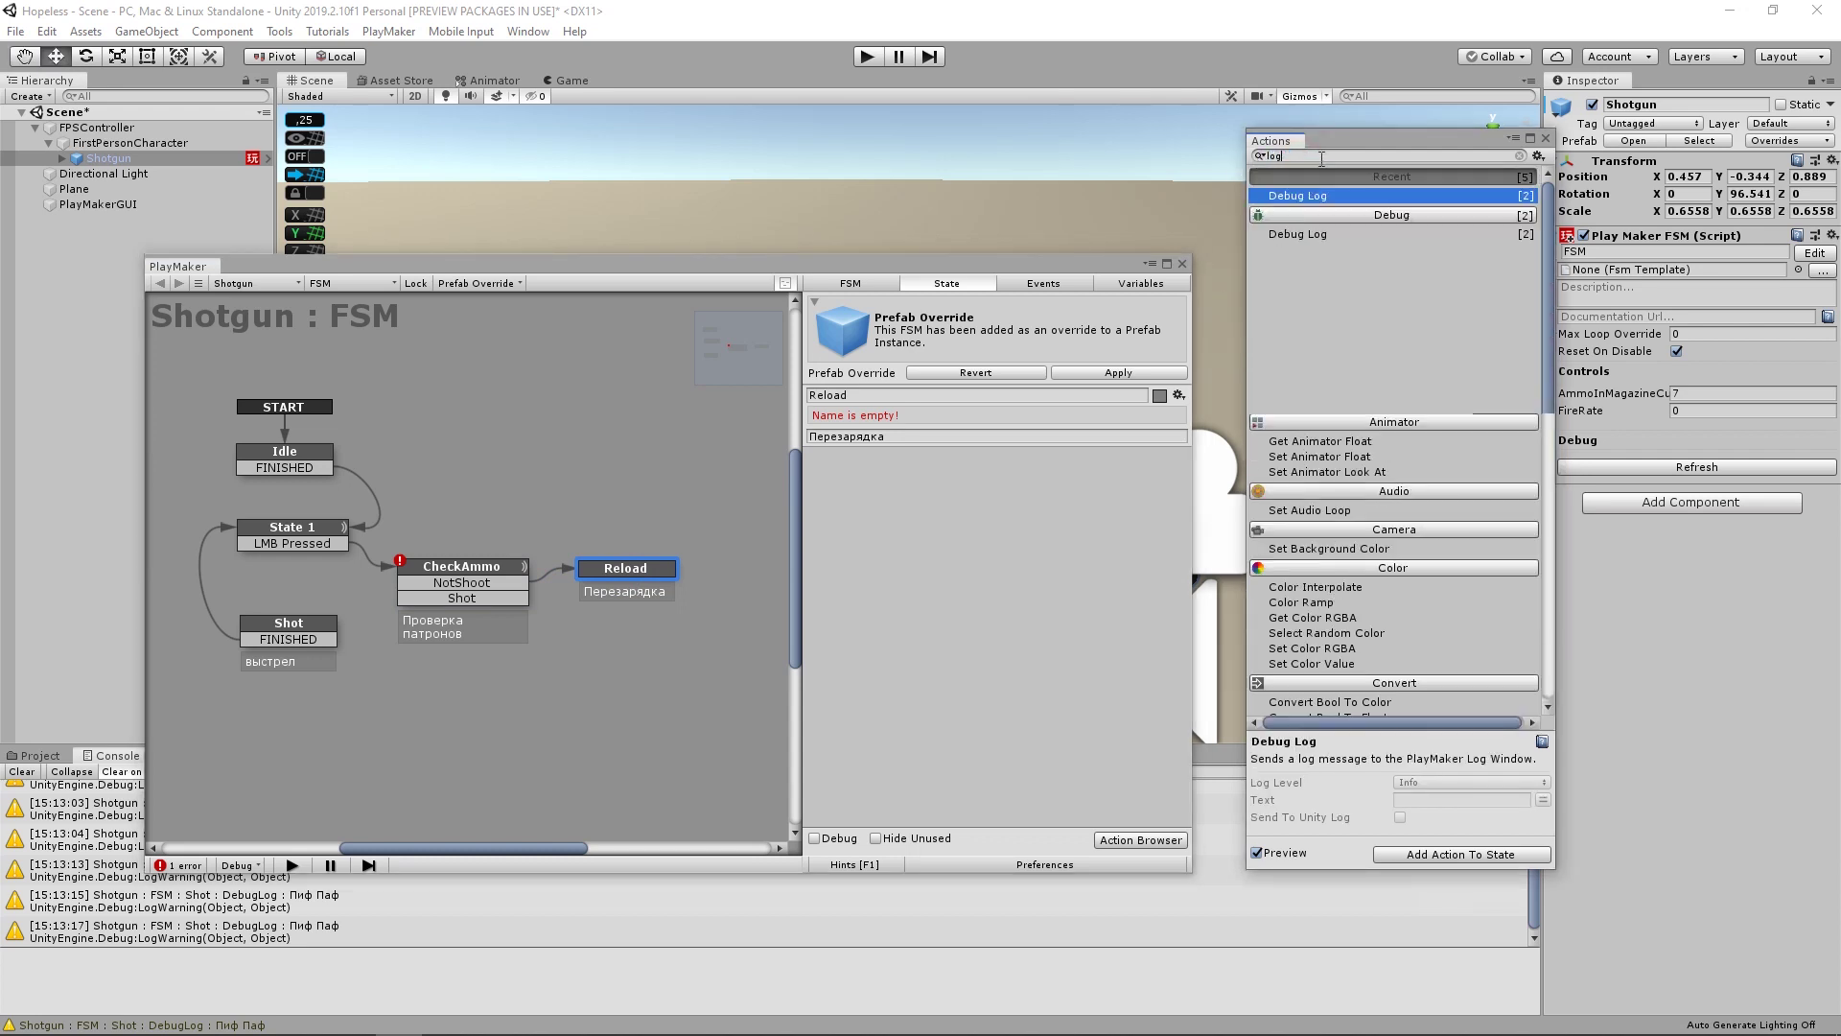
double_click(1298, 234)
click(977, 488)
text(ЕРЕЗАРЯЖУЮ)
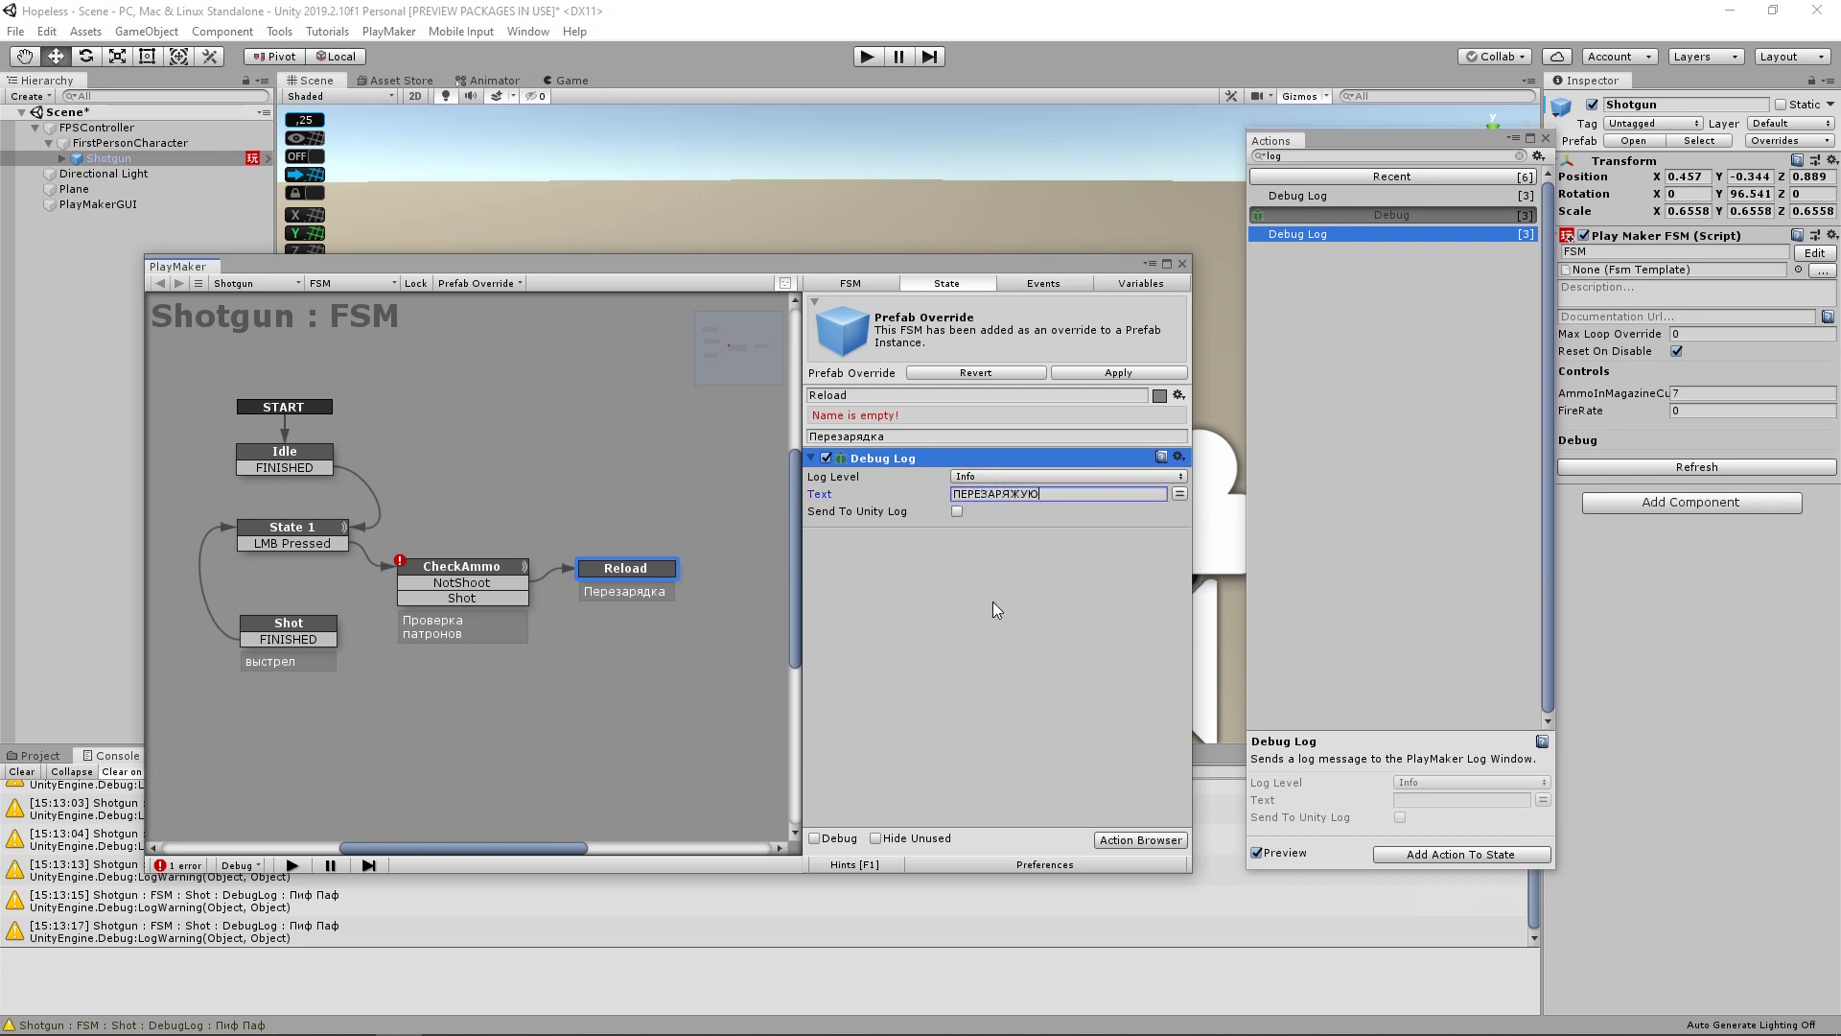
click(963, 568)
click(956, 510)
- Give Reload a FINISHED transition back to State 1 and reposition it beside State 1
click(648, 629)
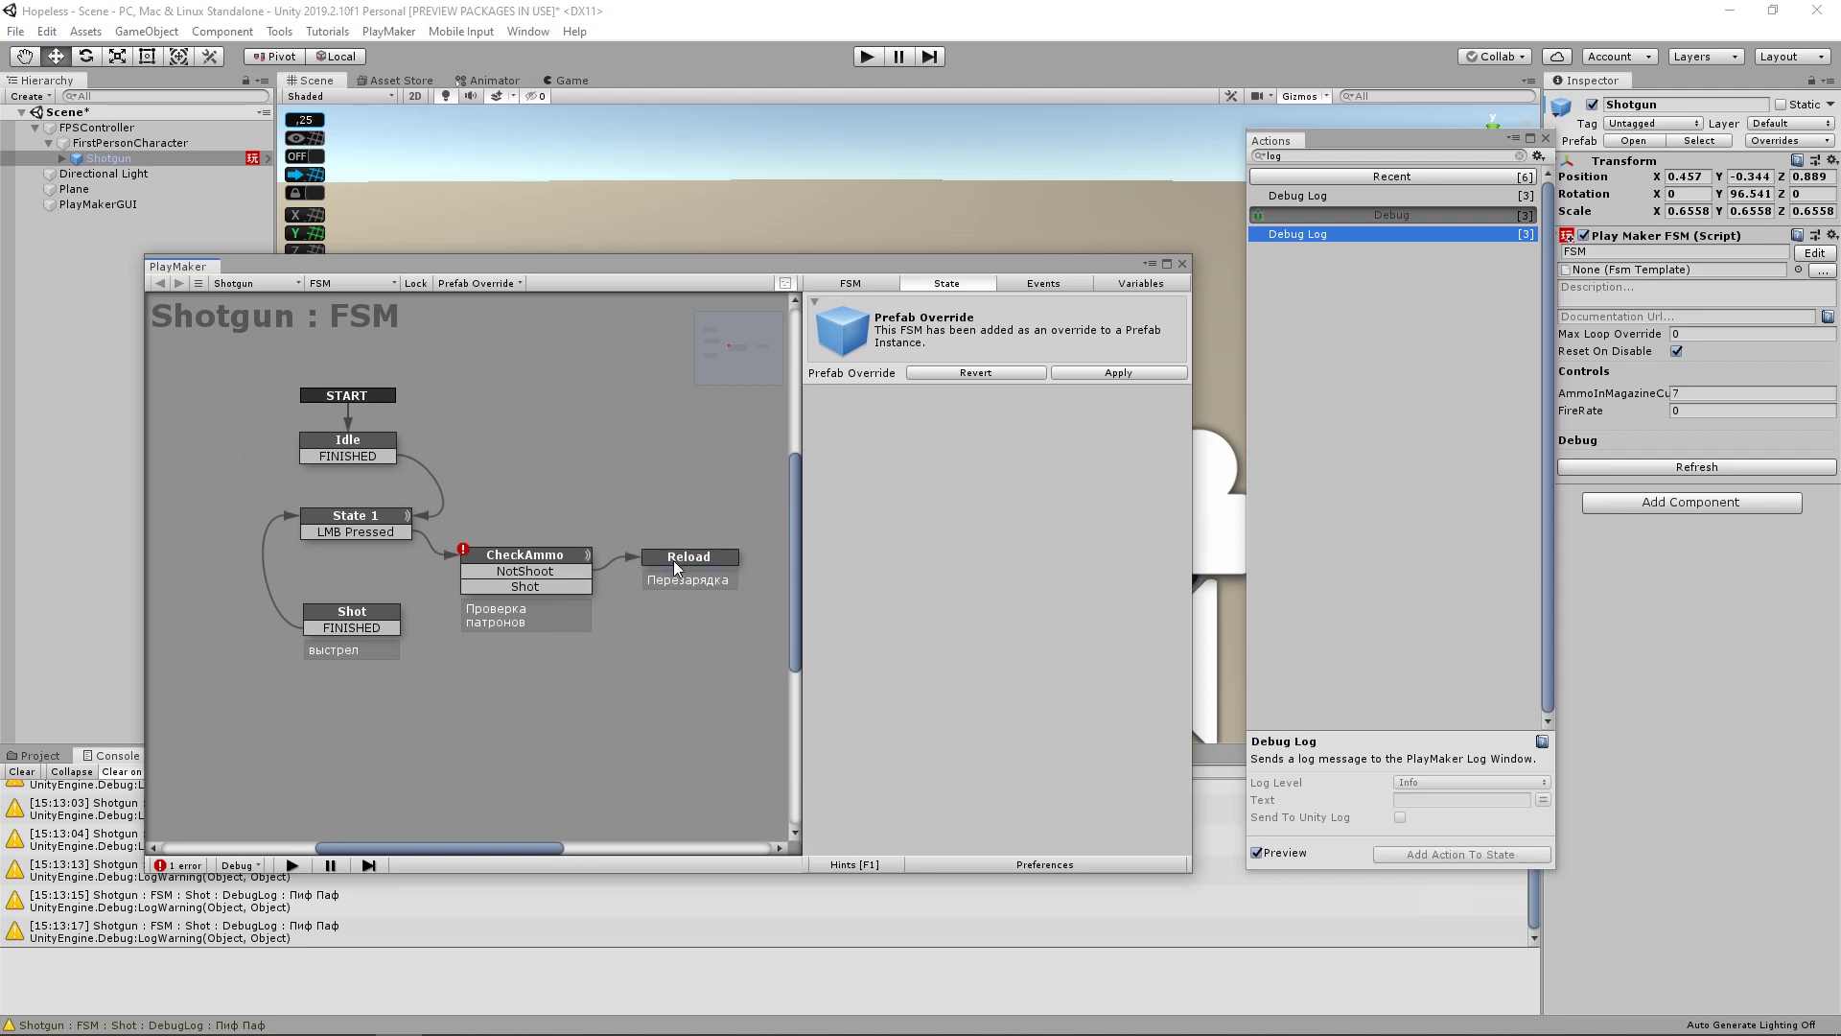
click(698, 571)
right_click(698, 568)
mouse_move(805, 573)
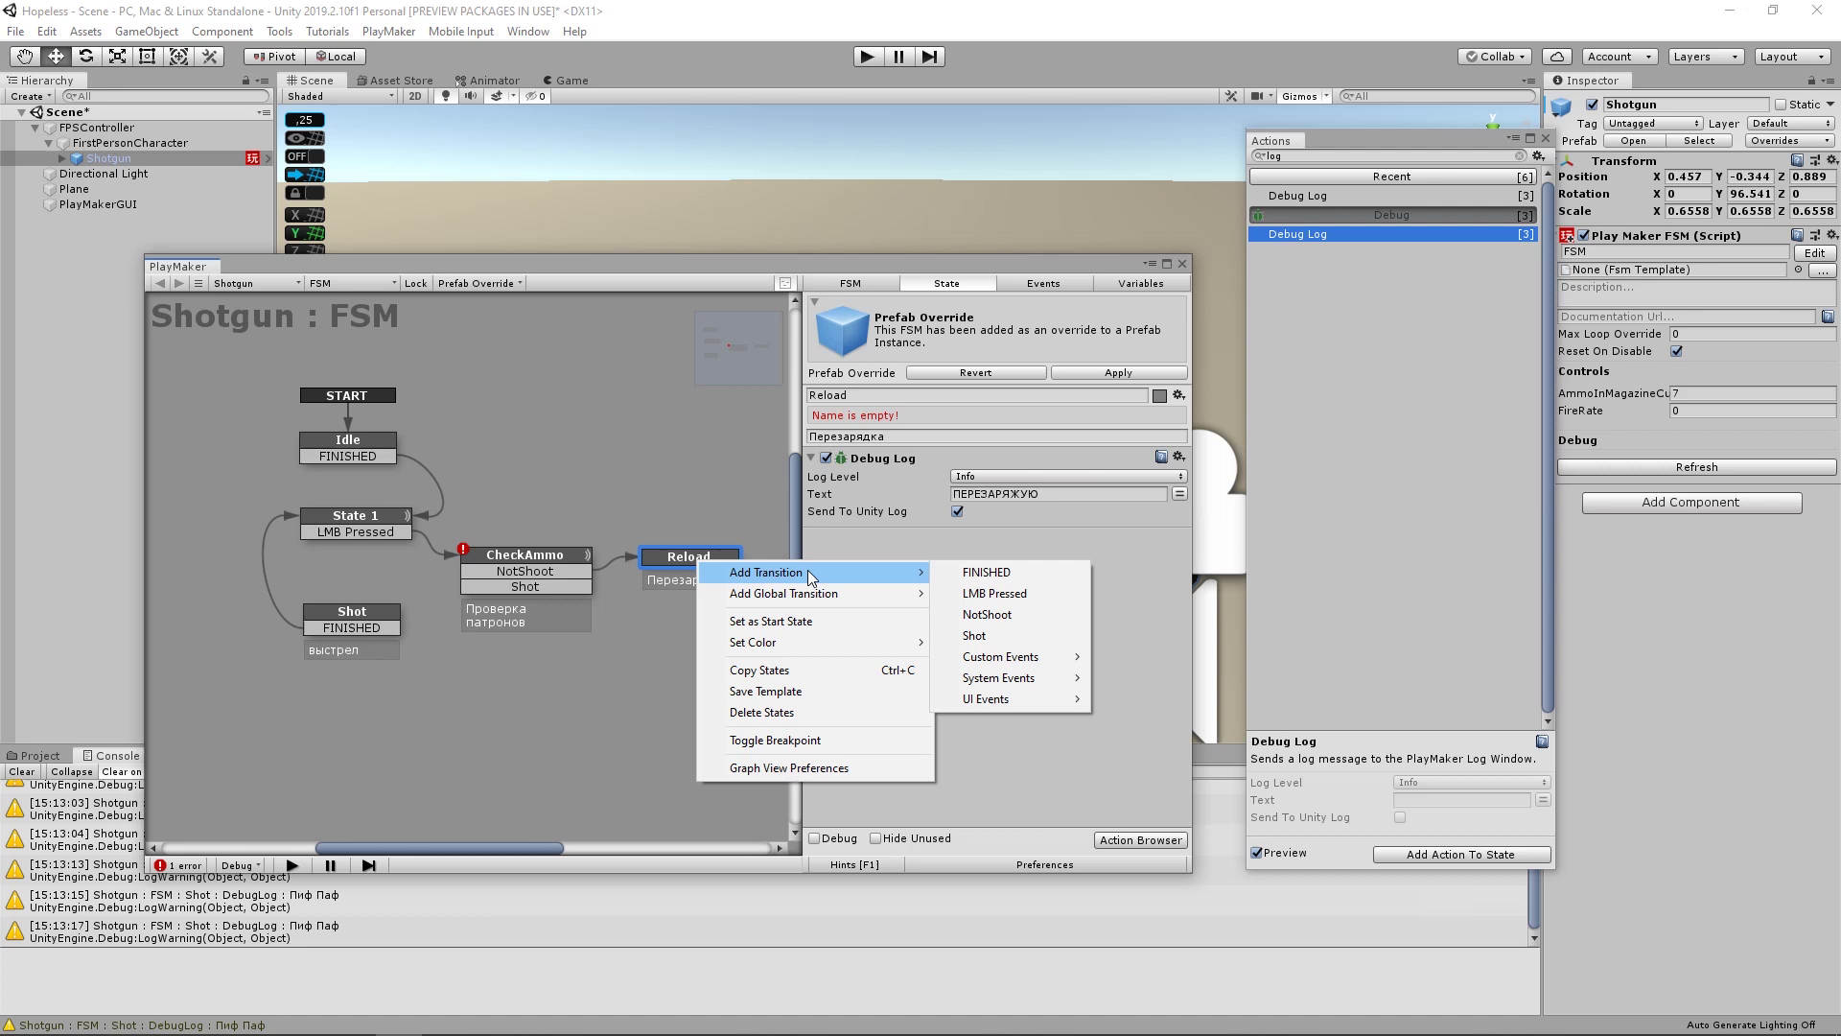
click(997, 574)
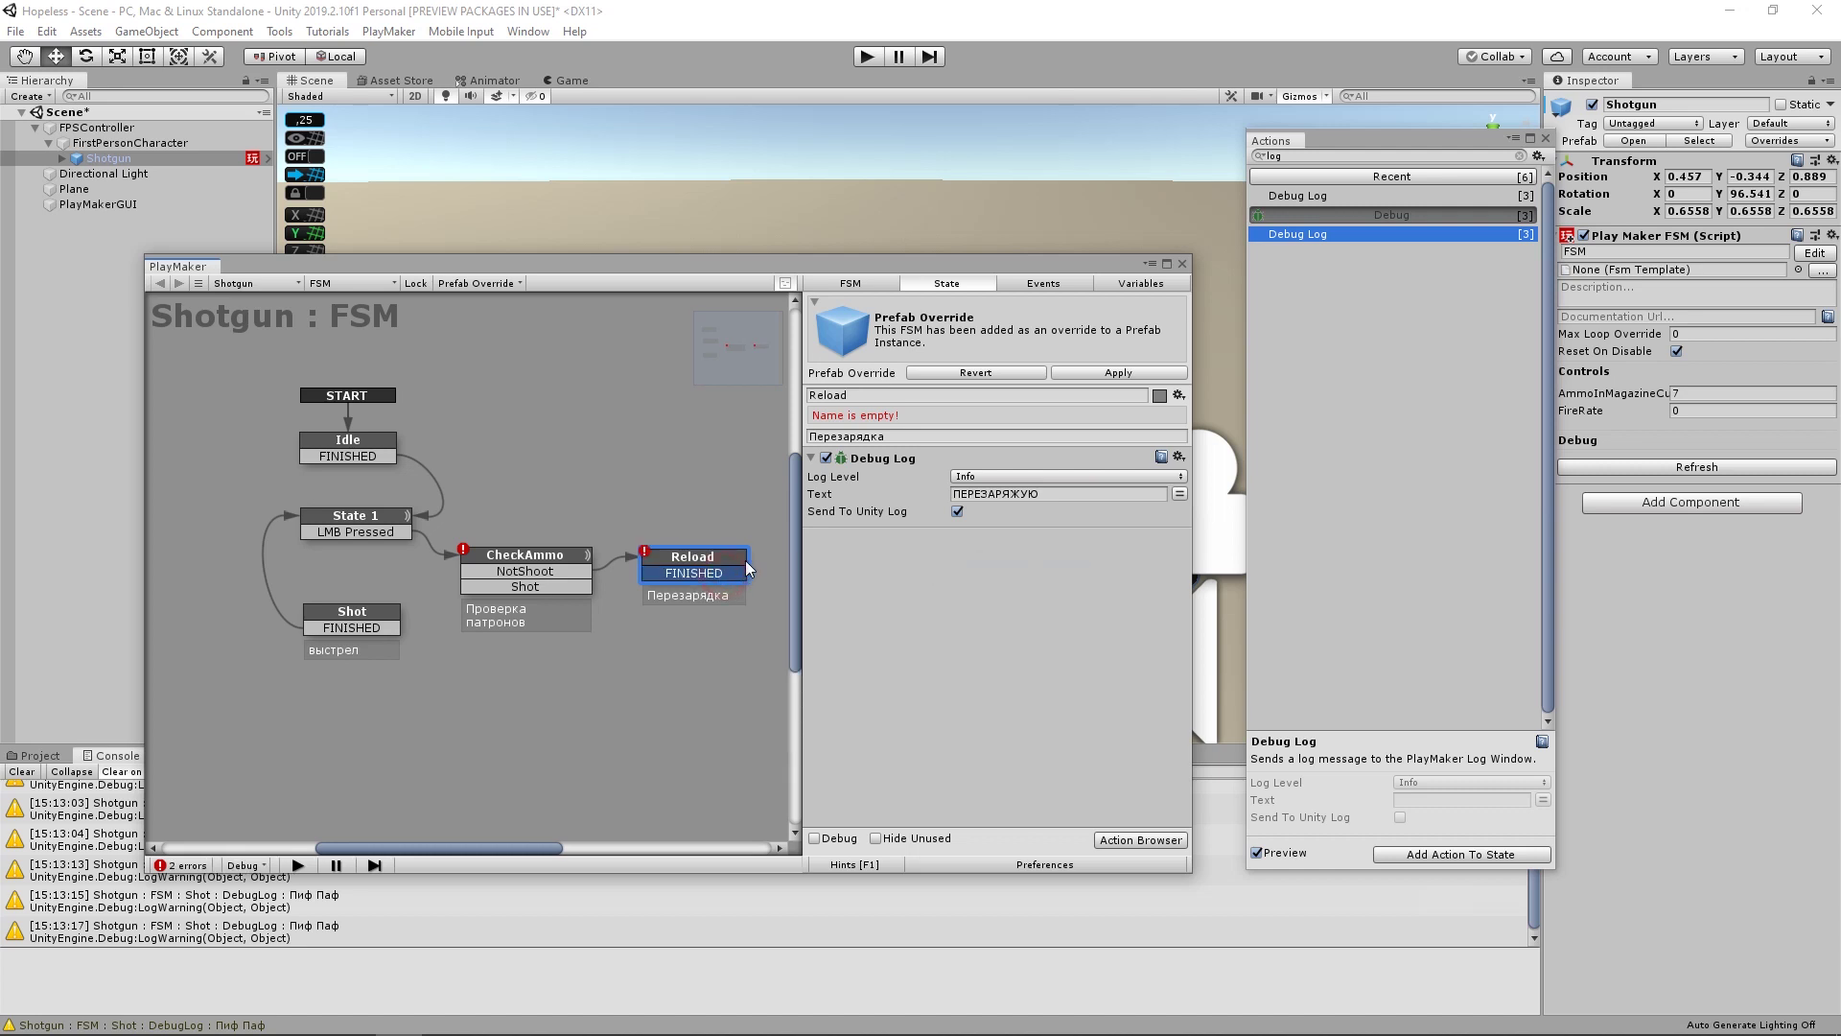
drag(746, 572, 405, 515)
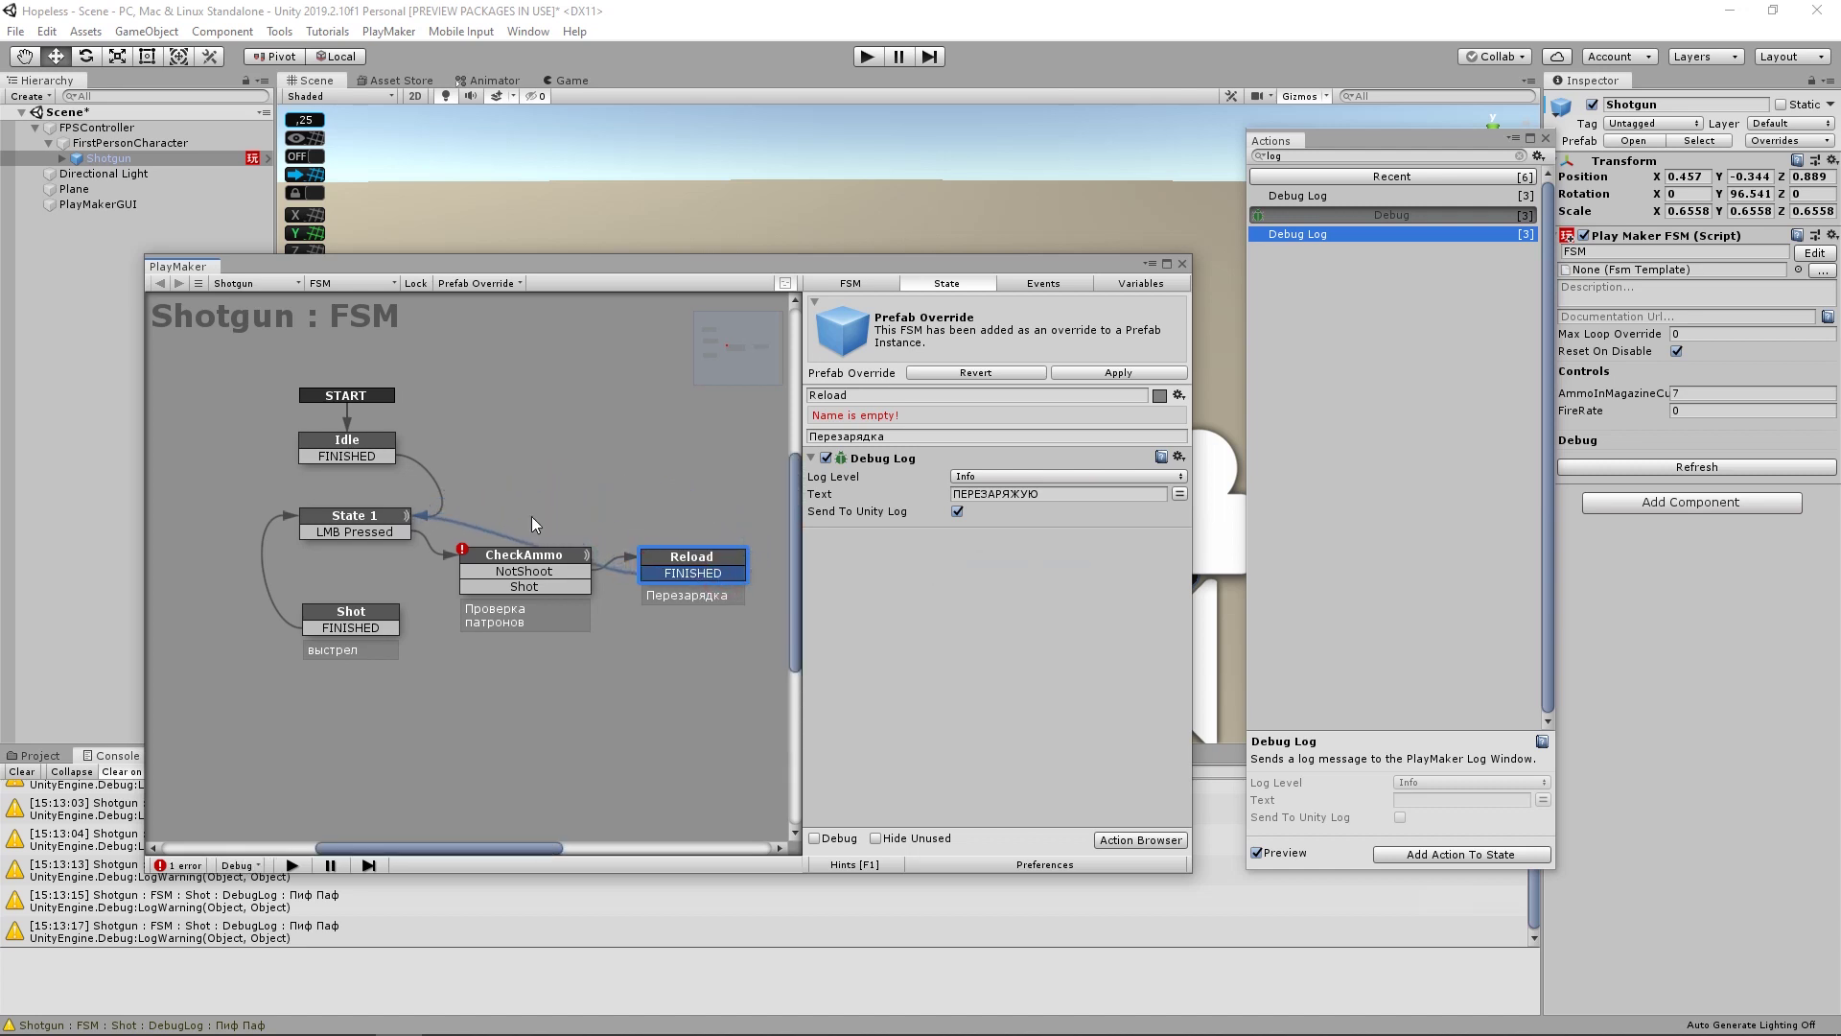
drag(696, 561, 529, 679)
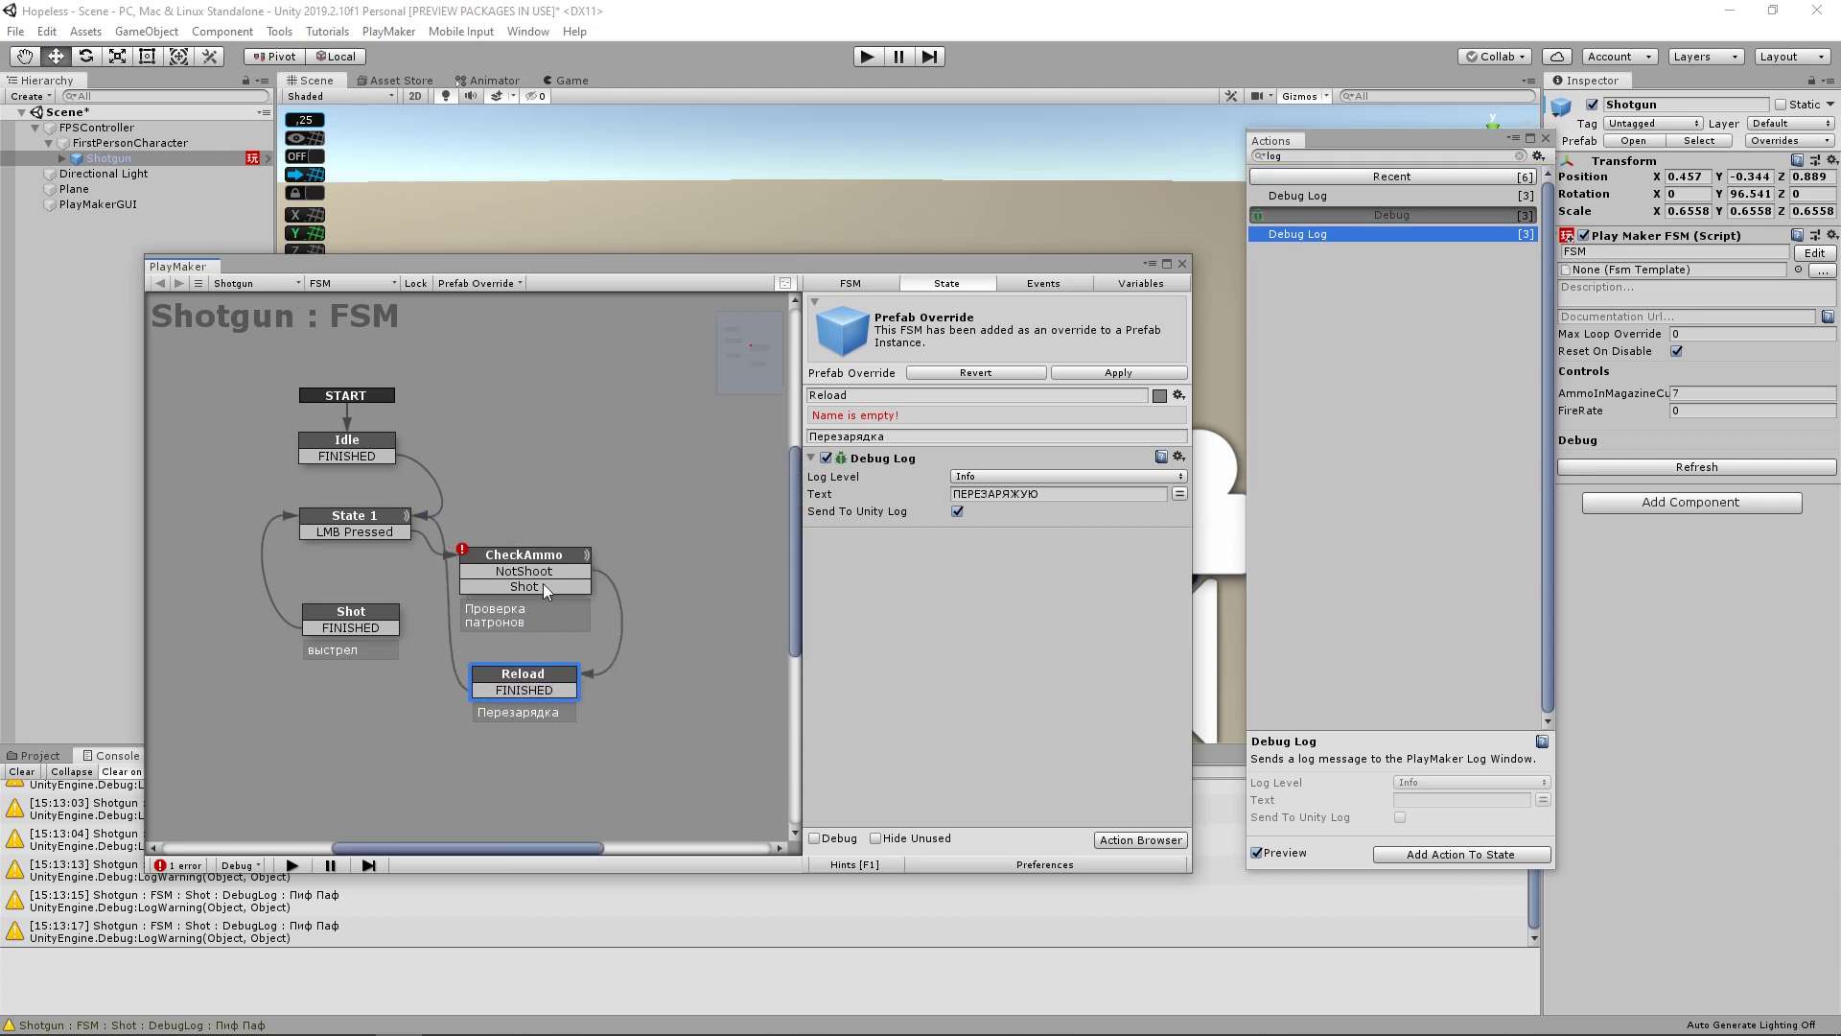
drag(549, 666, 590, 473)
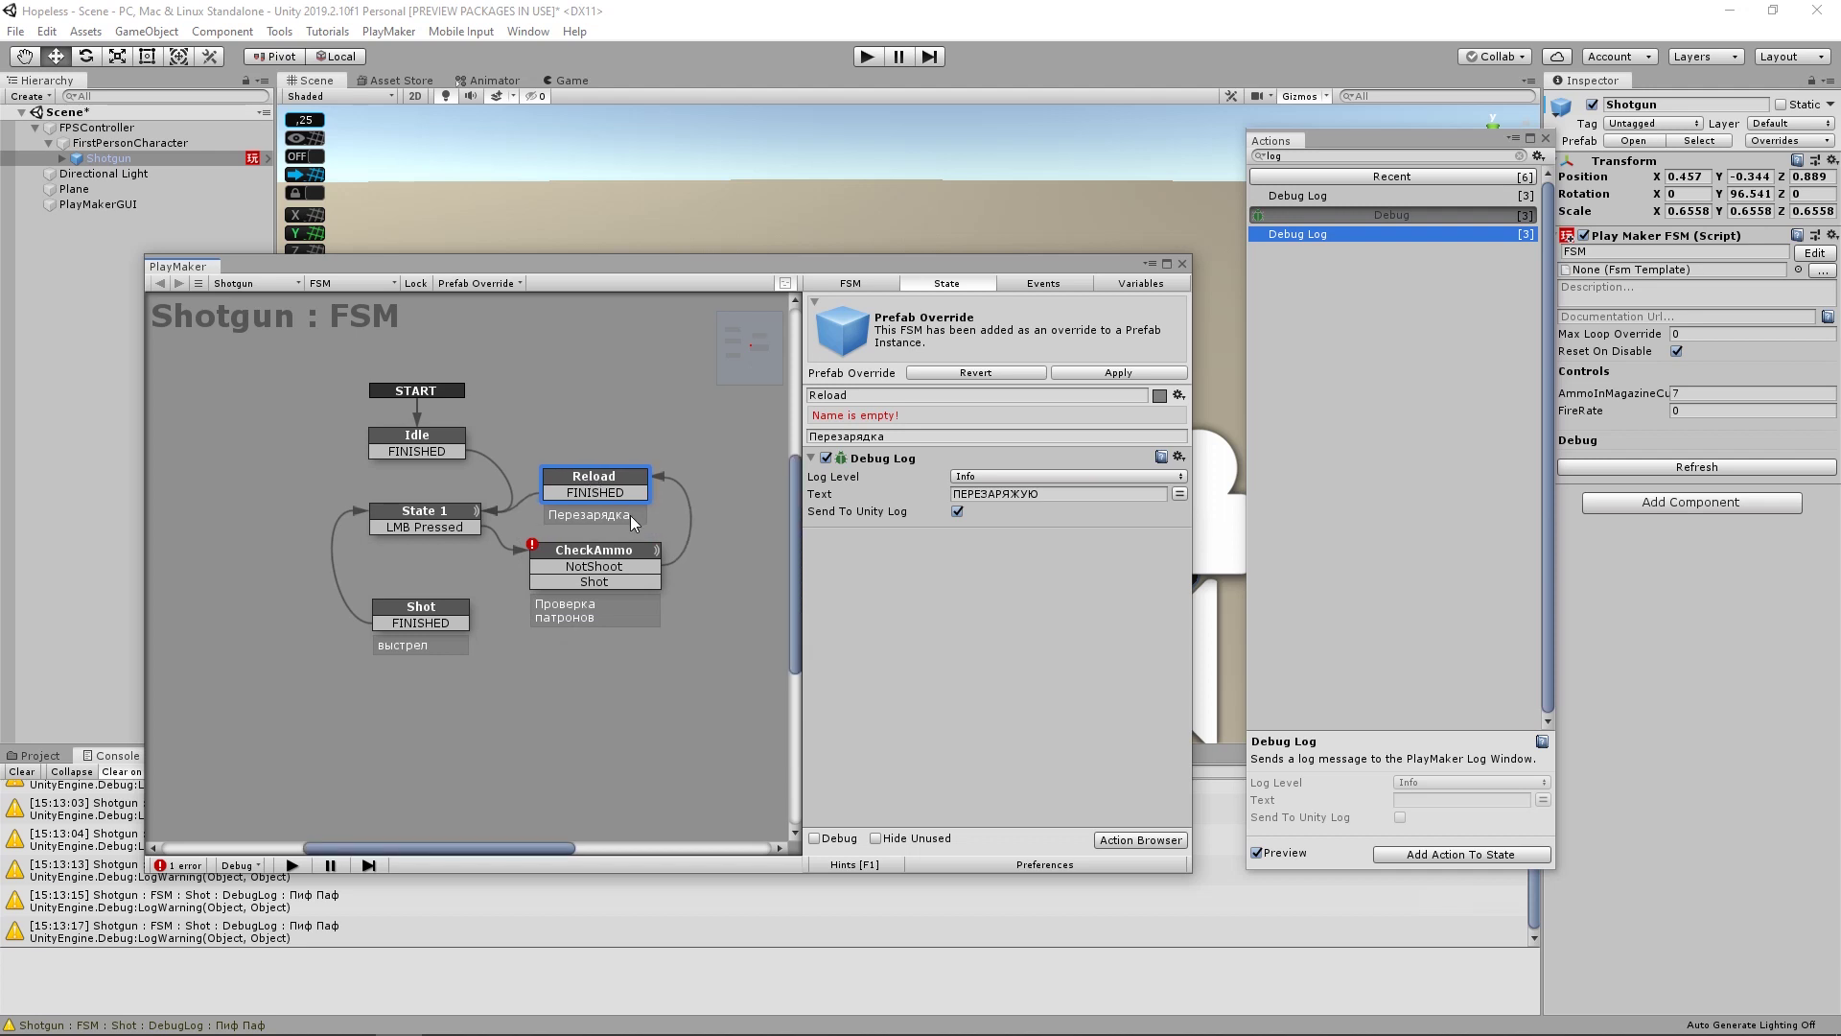
- Route CheckAmmo's Shot event to the Shot state and add a Debug Log 'Проверяю патроны' to the Unity log
click(629, 579)
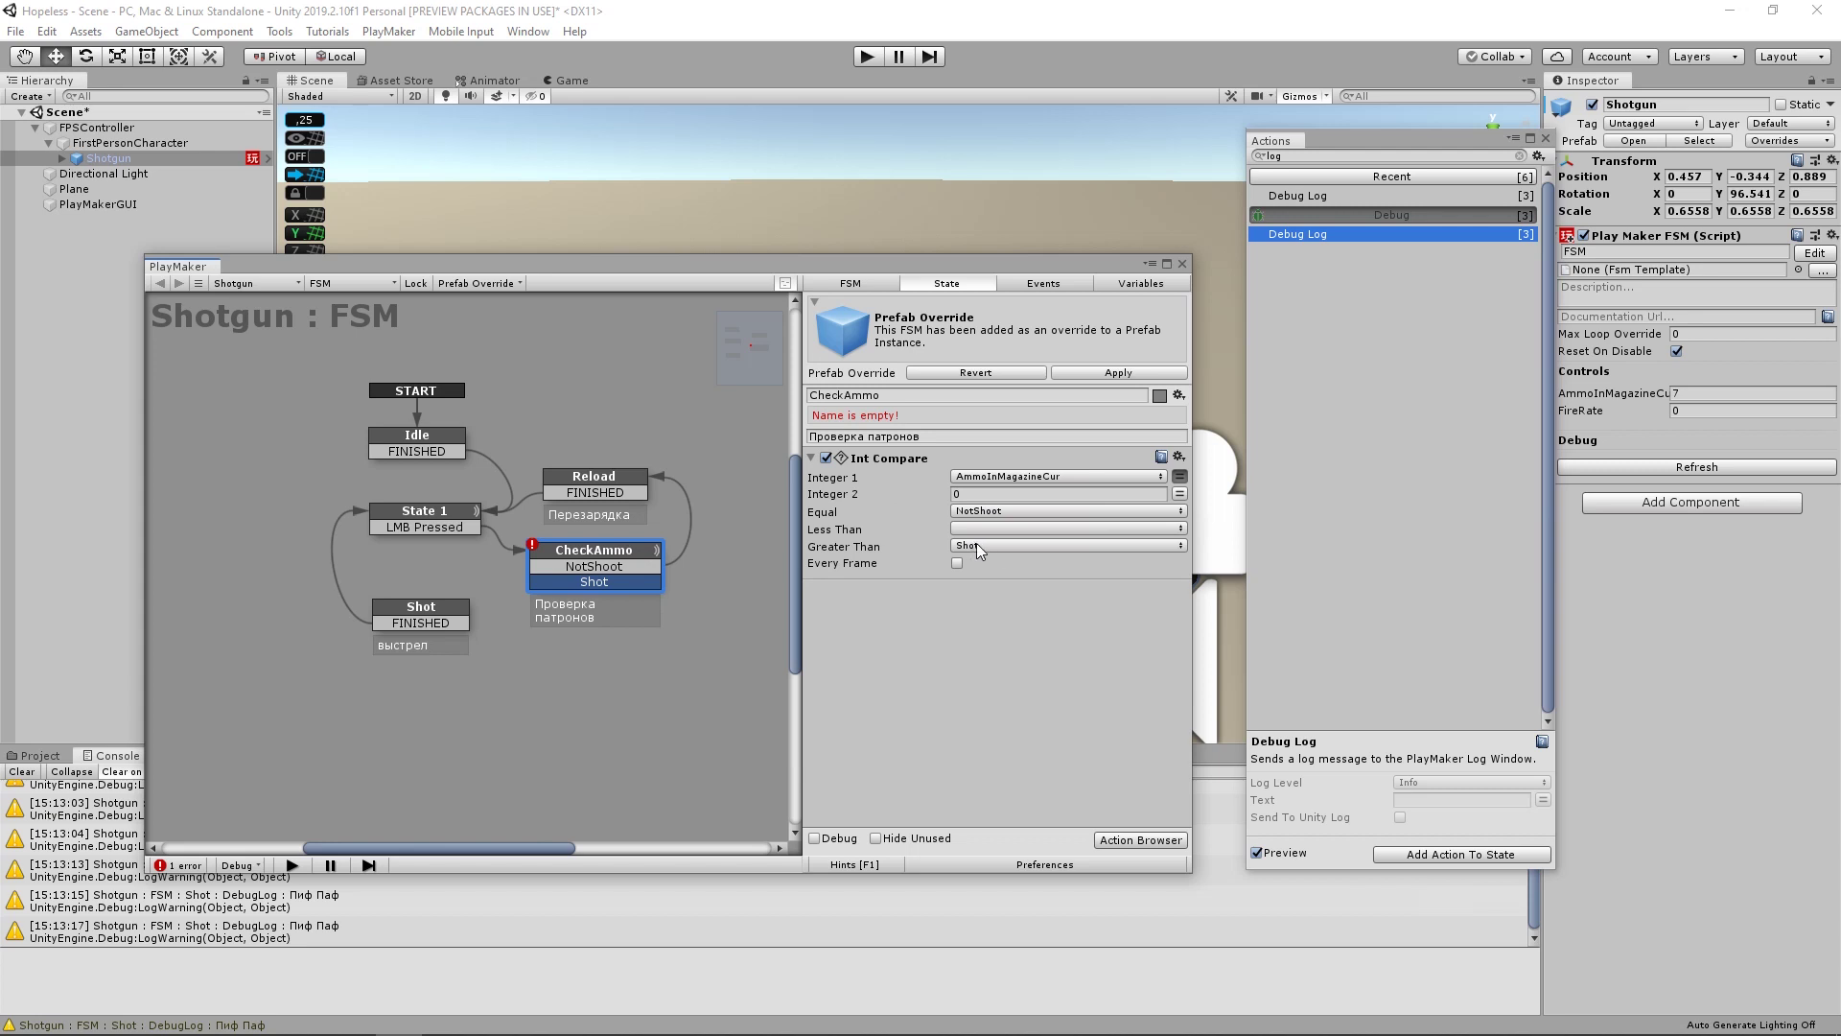
mouse_move(646, 581)
mouse_down()
mouse_move(554, 629)
mouse_move(459, 619)
mouse_up()
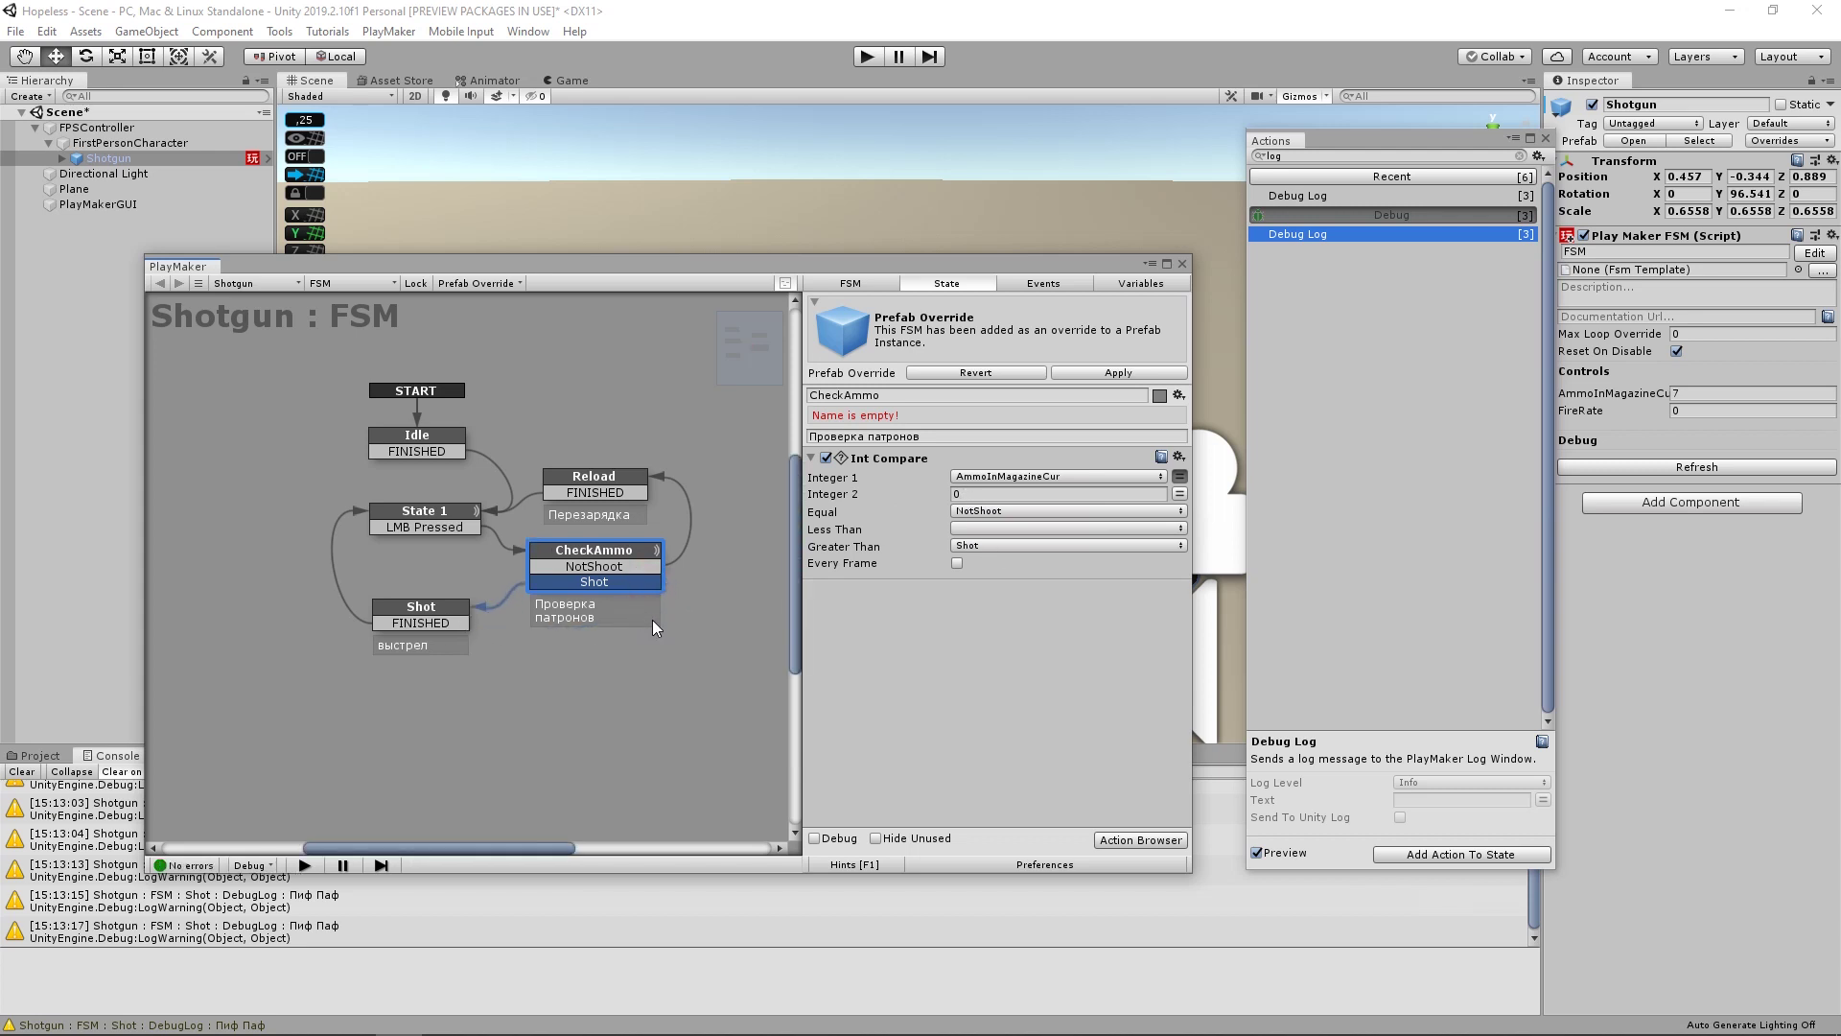
drag(991, 636, 987, 633)
click(1003, 624)
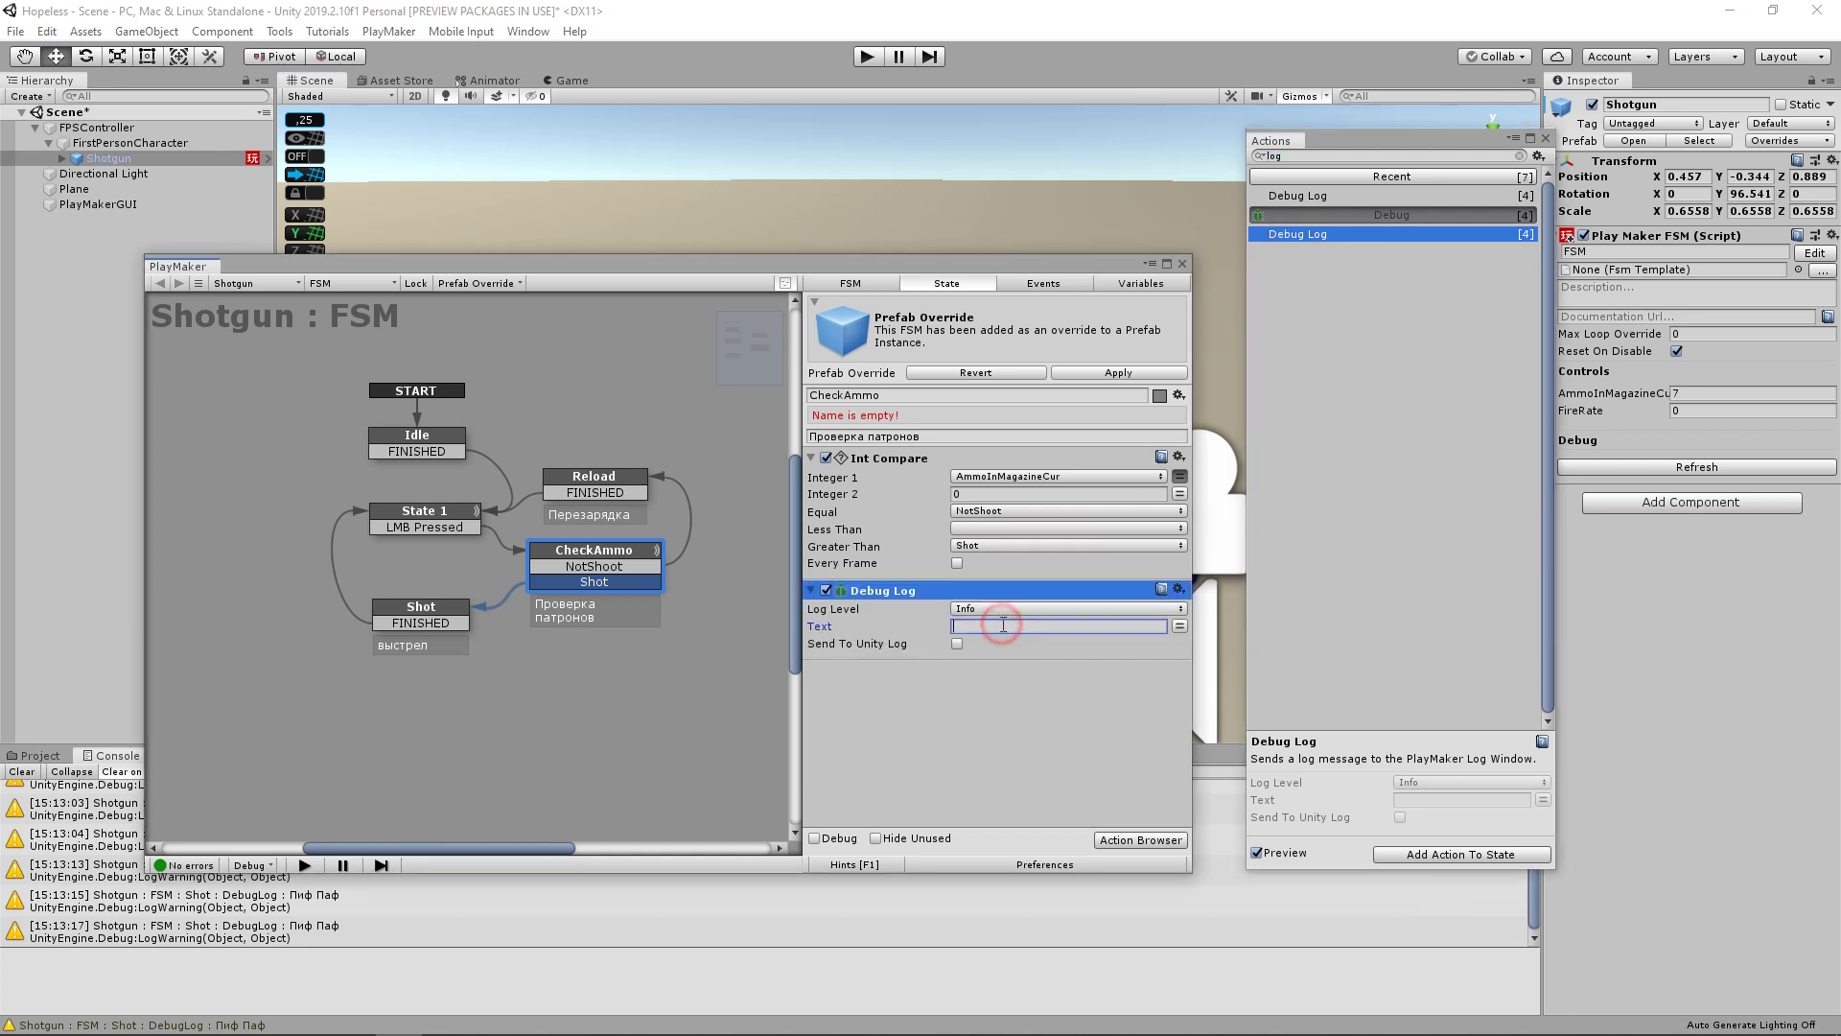
text(Проверяю патроны)
click(956, 644)
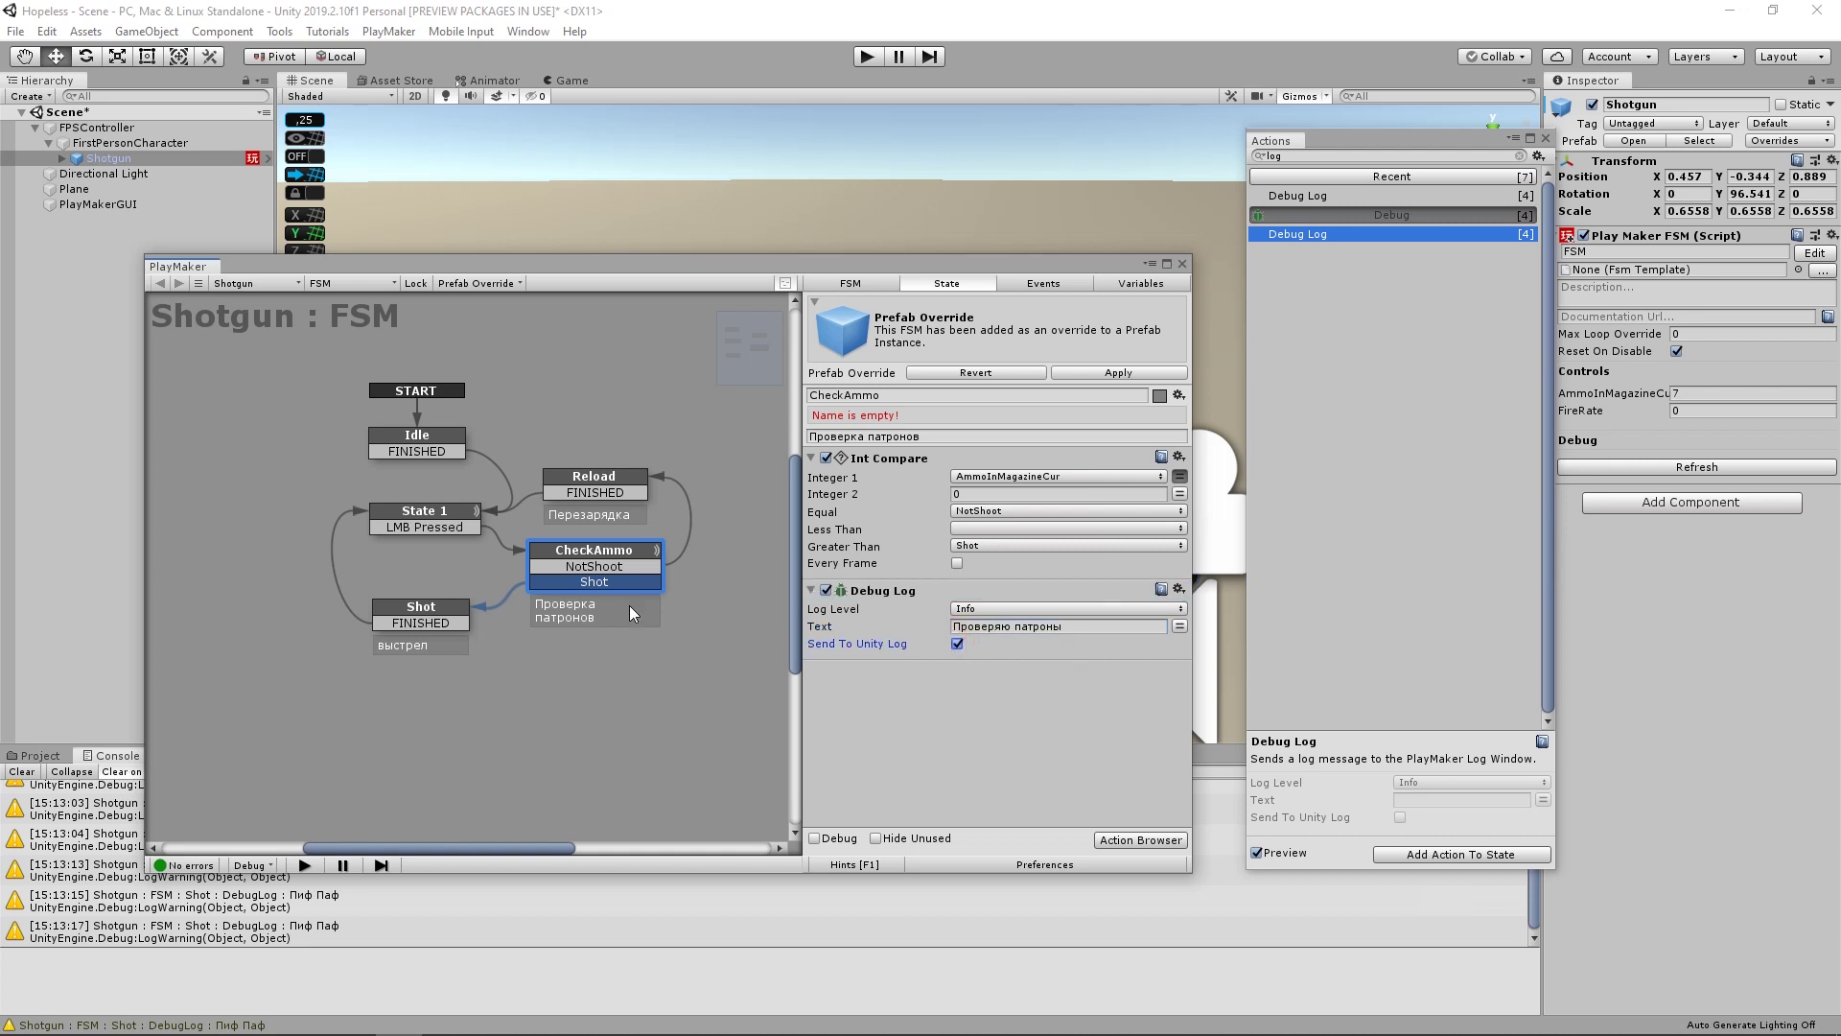
- Add an Int Operator action to Shot with Integer 1 set to AmmoInMagazineCur
click(436, 611)
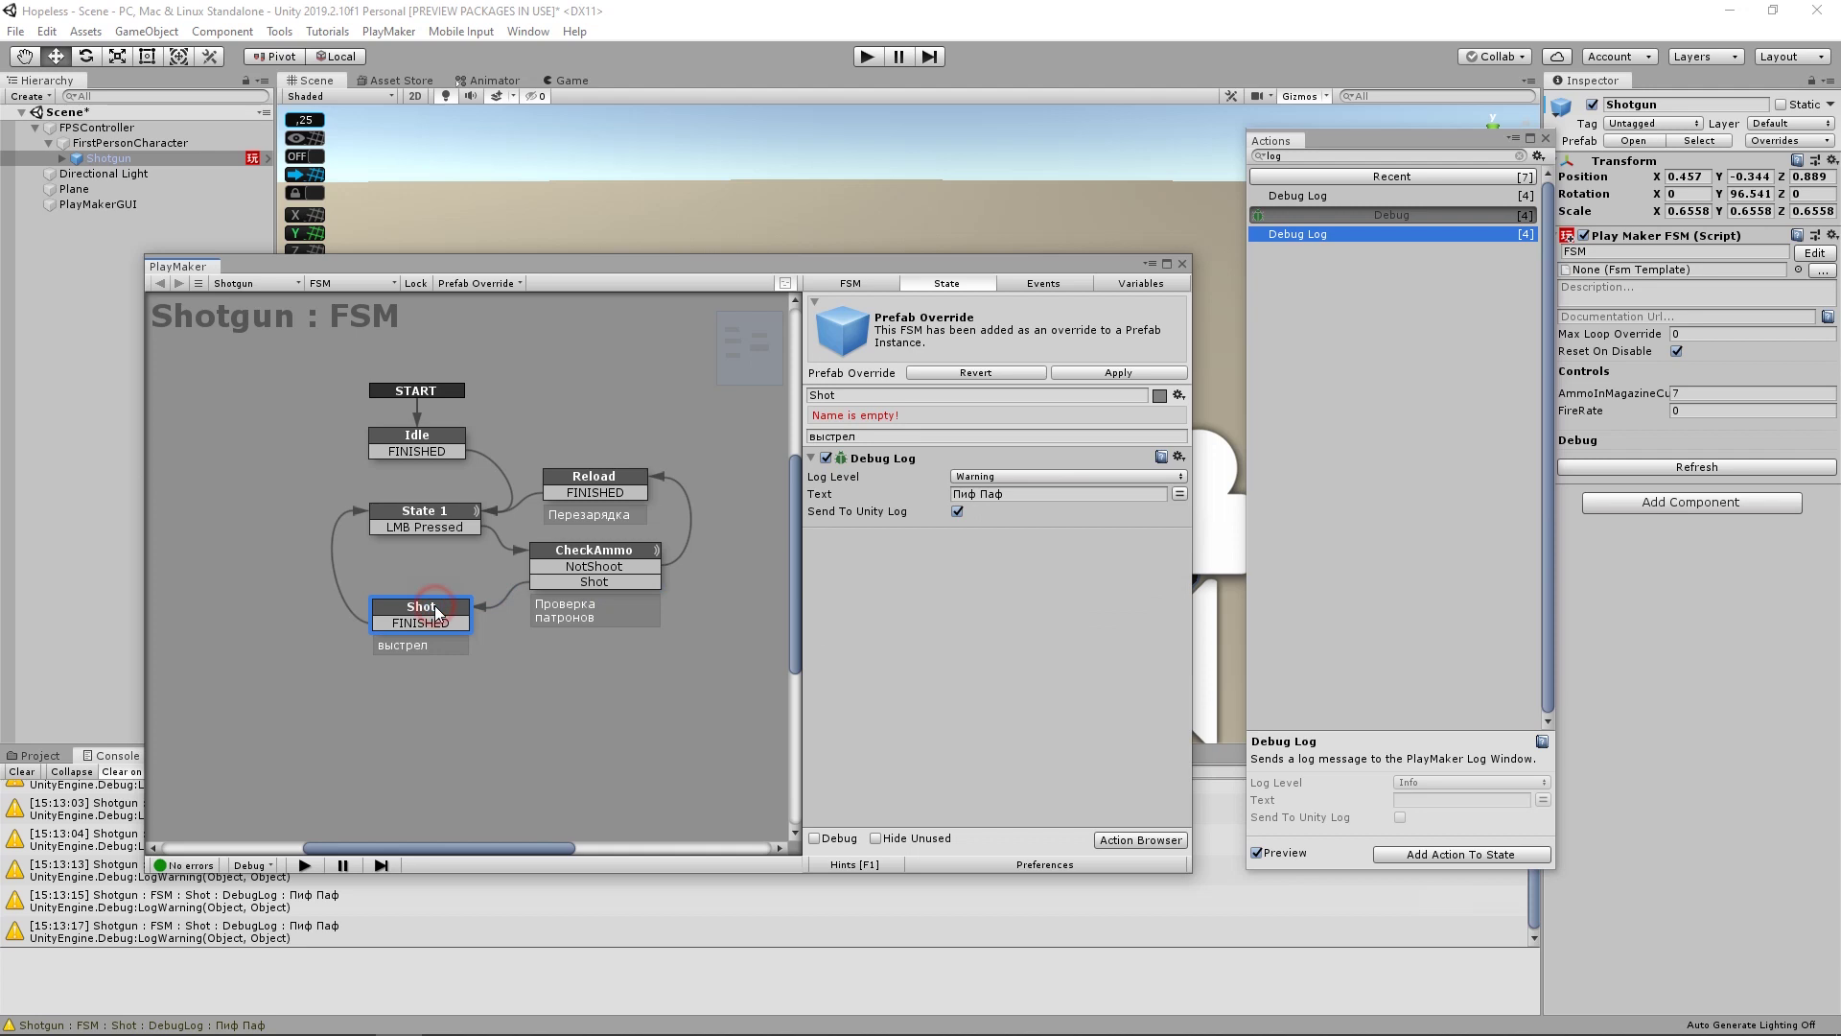
click(1303, 158)
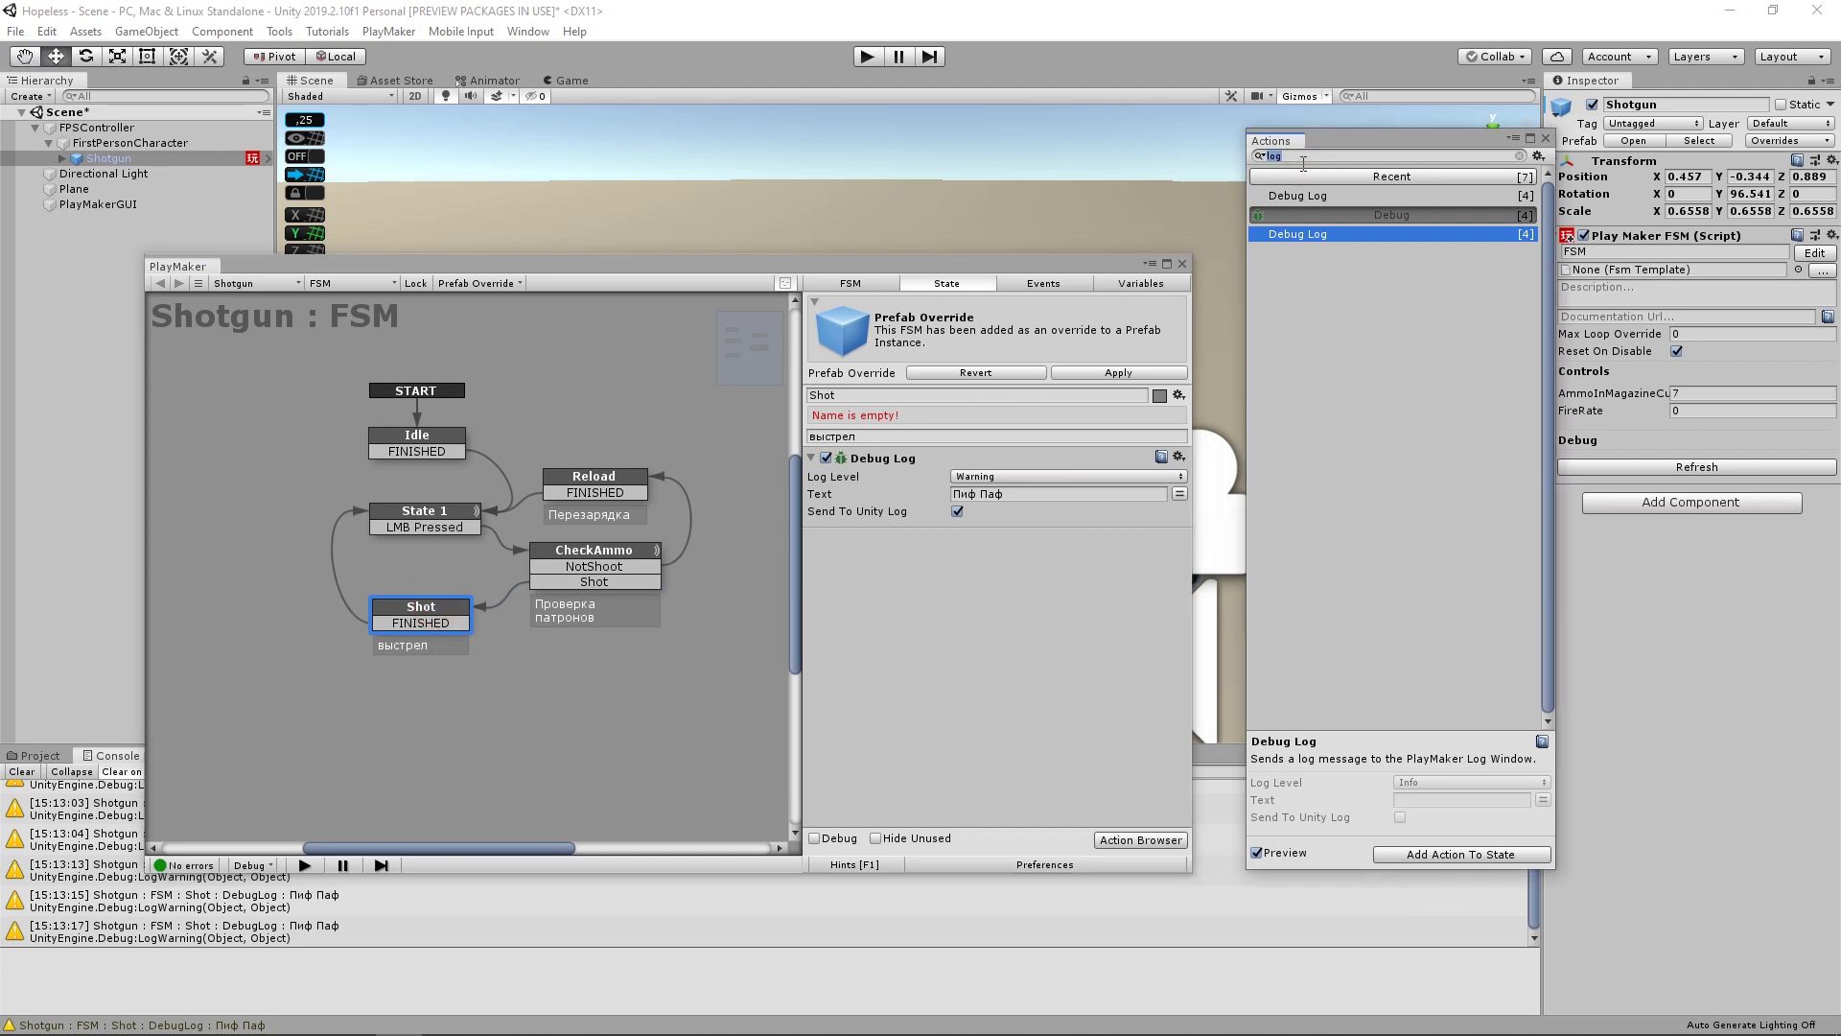
text(int)
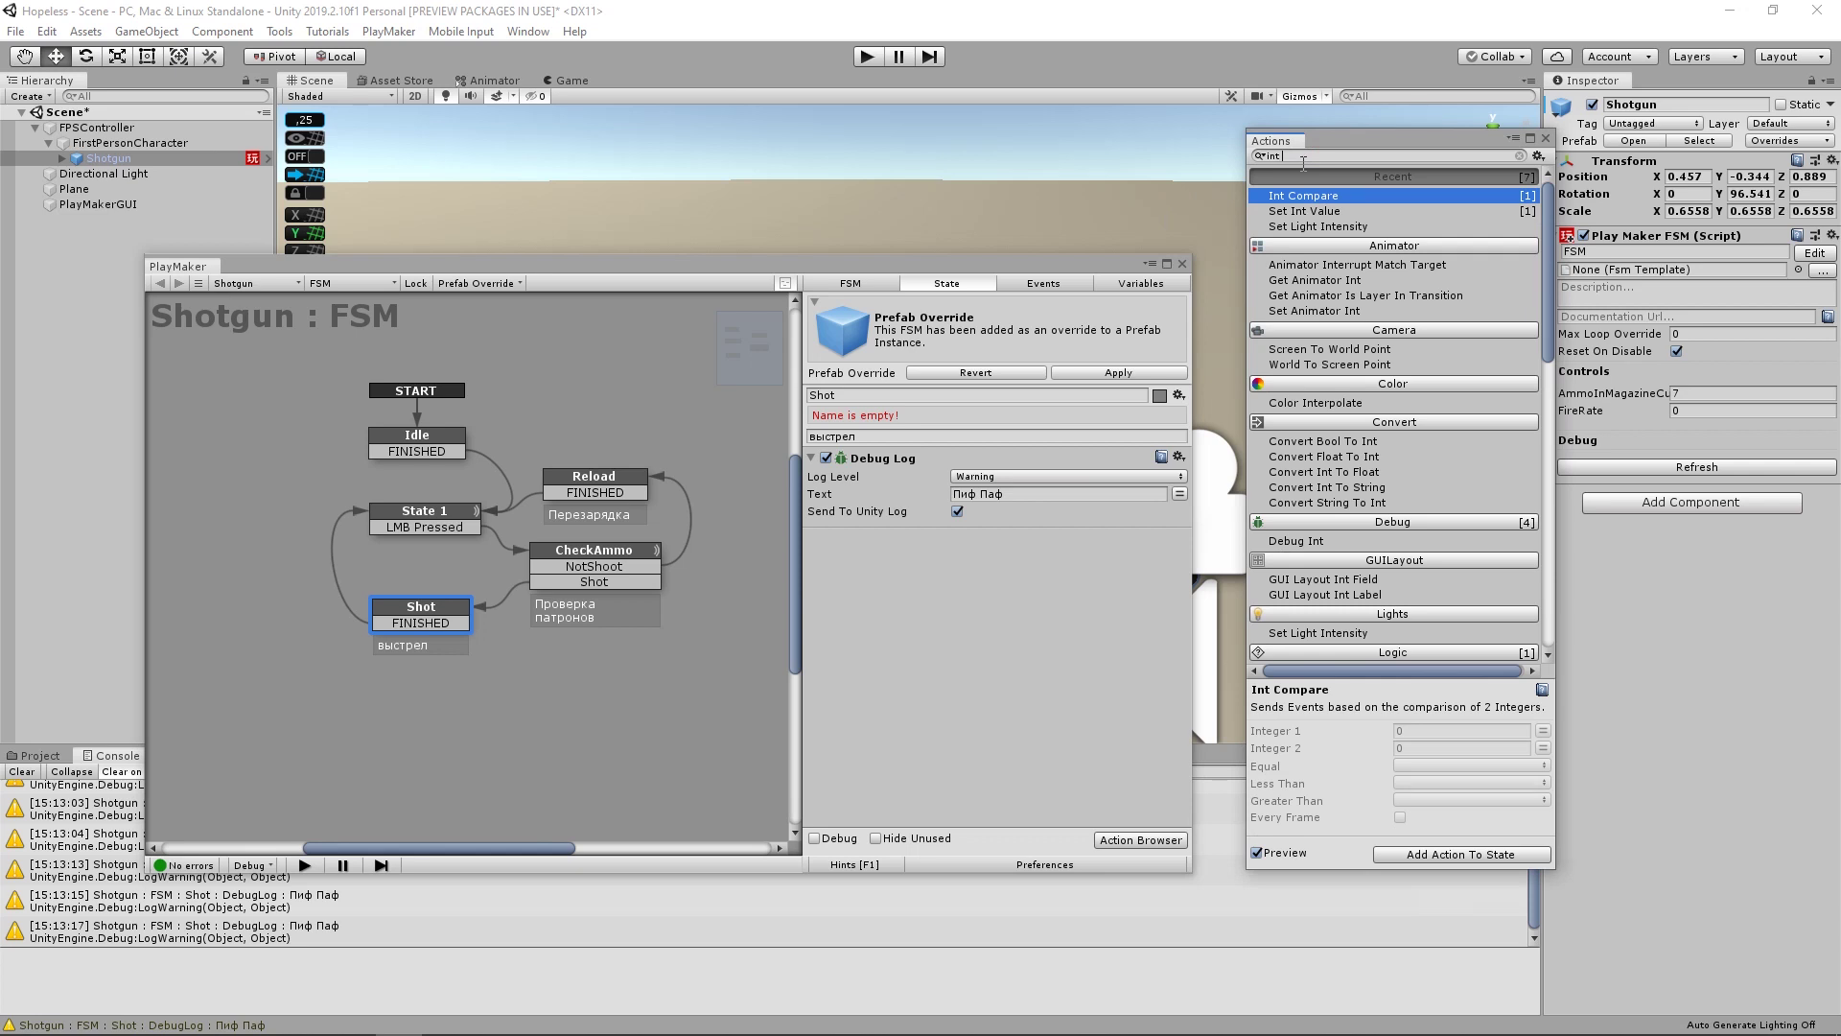
text( ope)
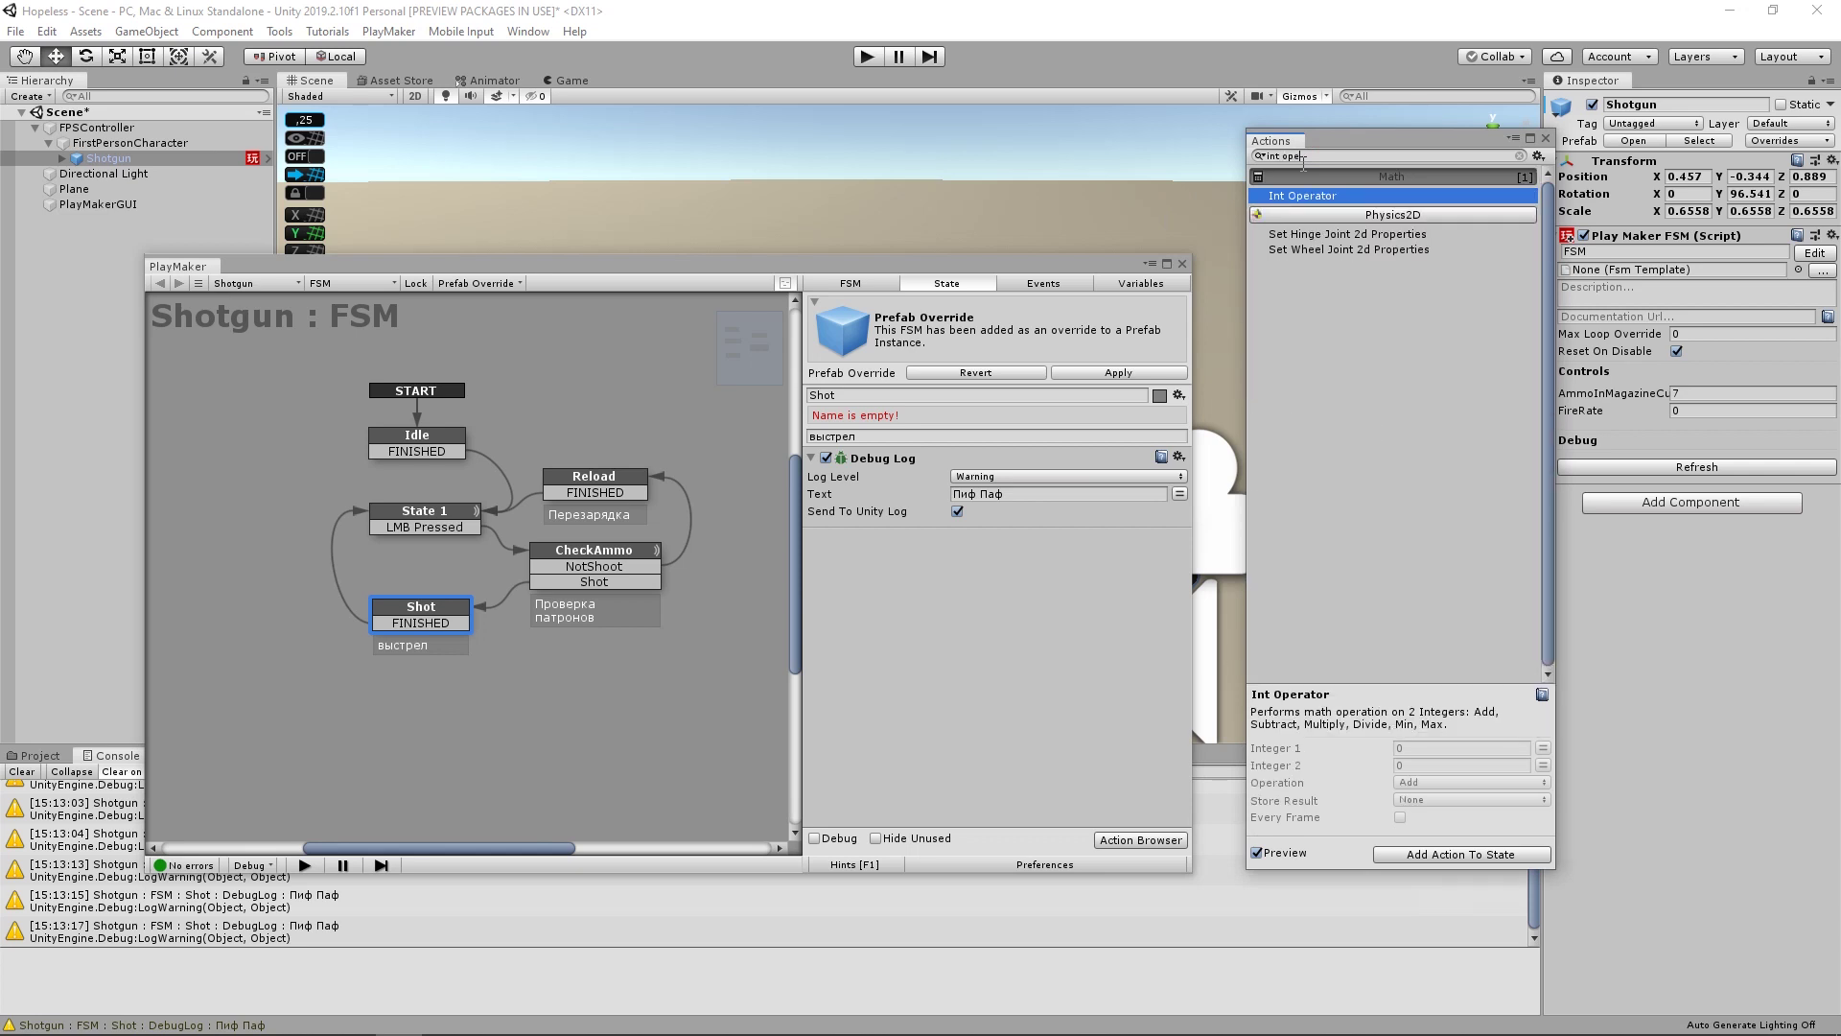
drag(1315, 196, 989, 625)
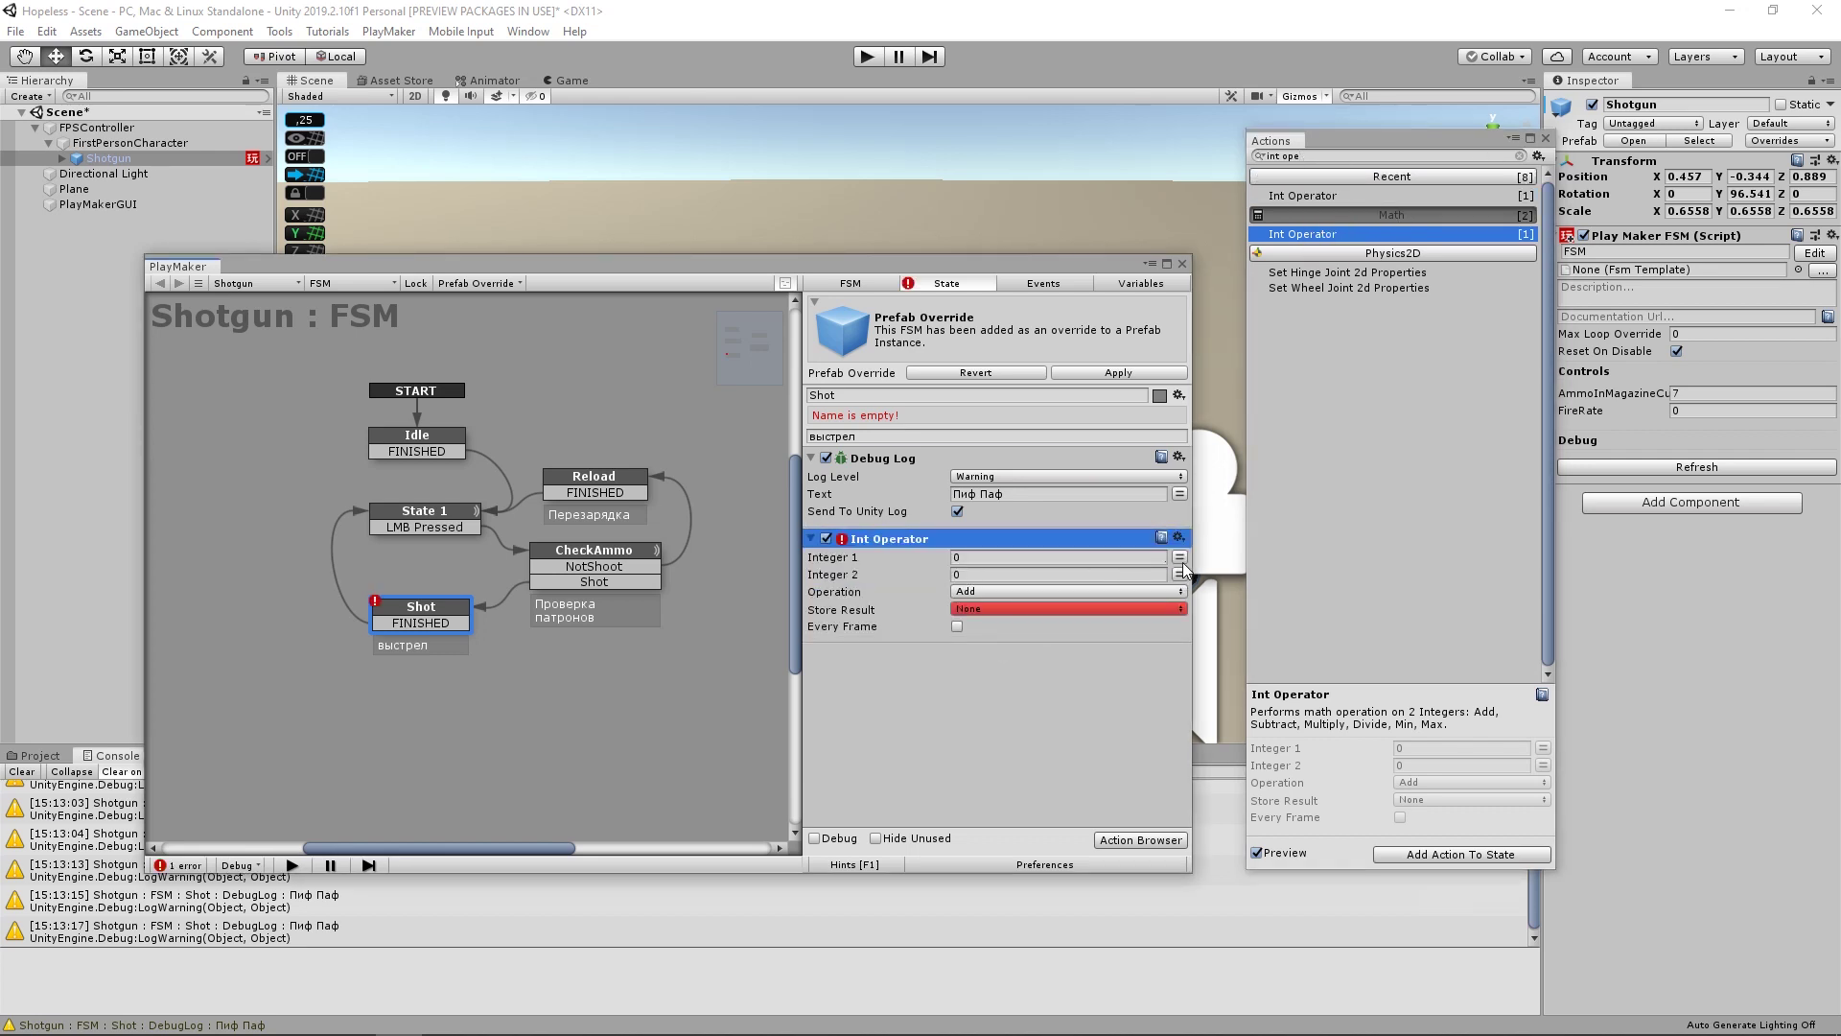
click(1180, 556)
click(1064, 557)
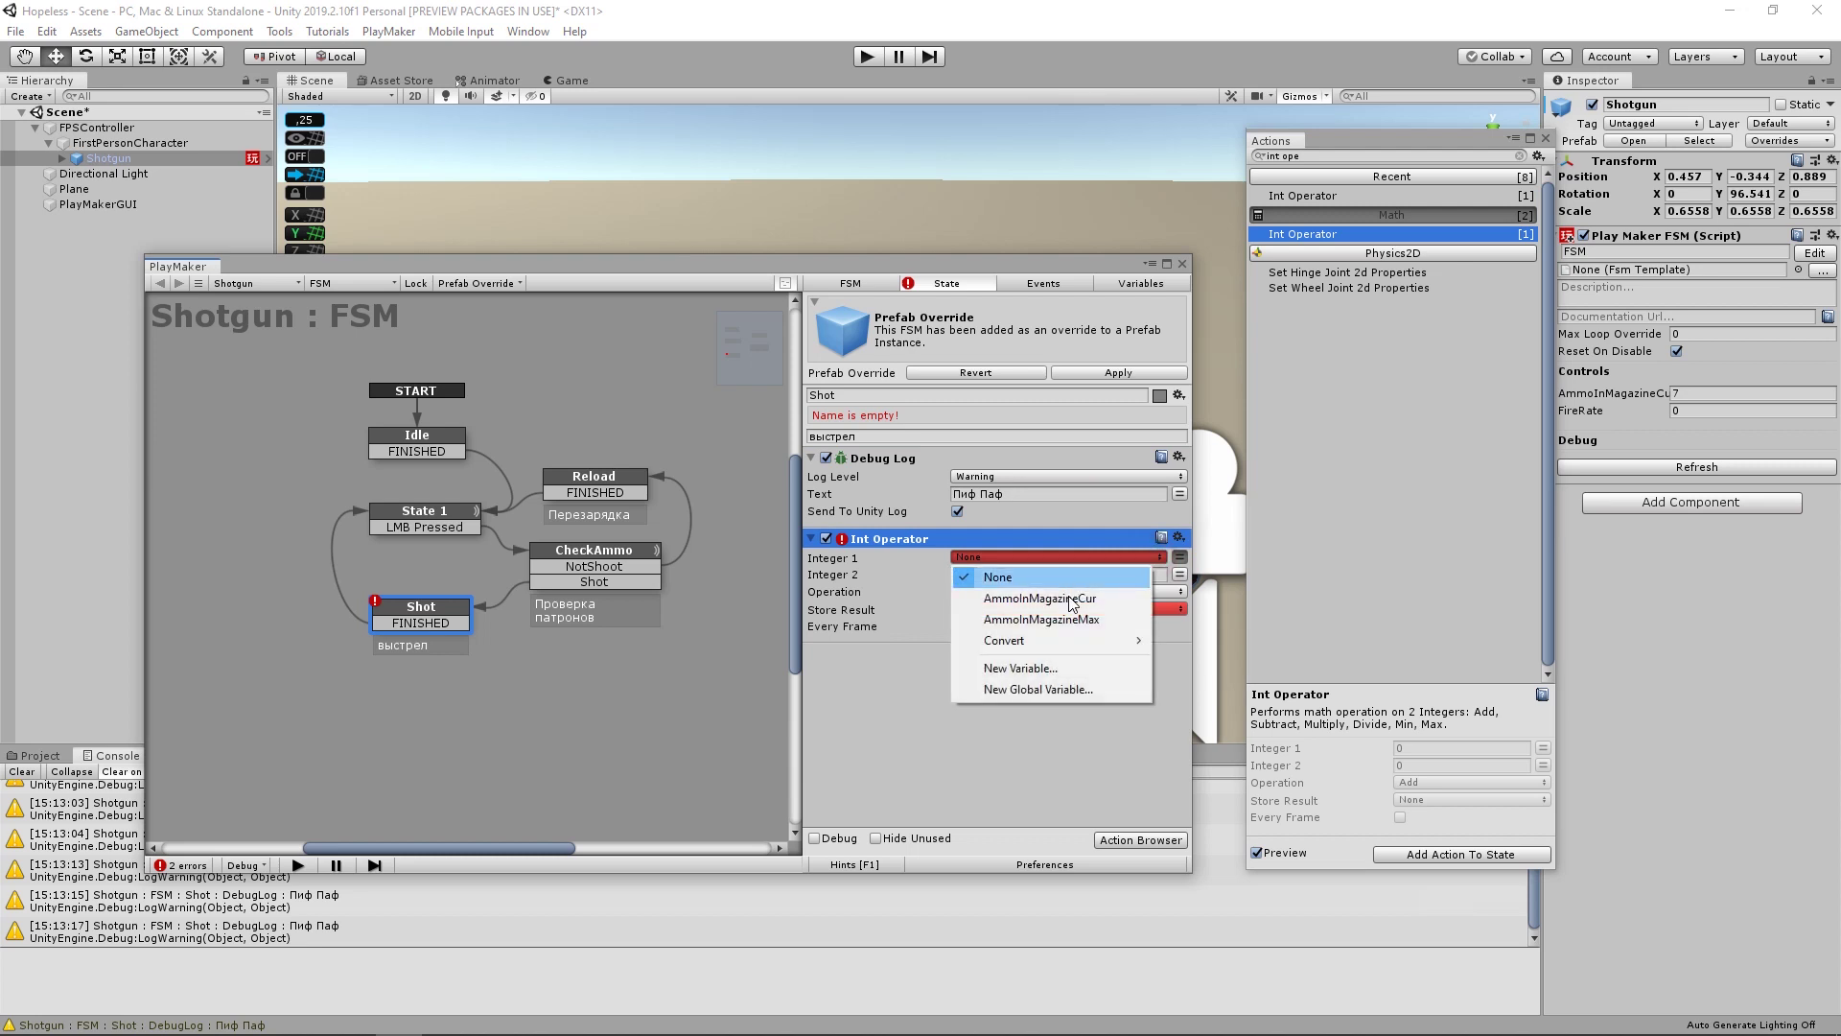
click(1090, 598)
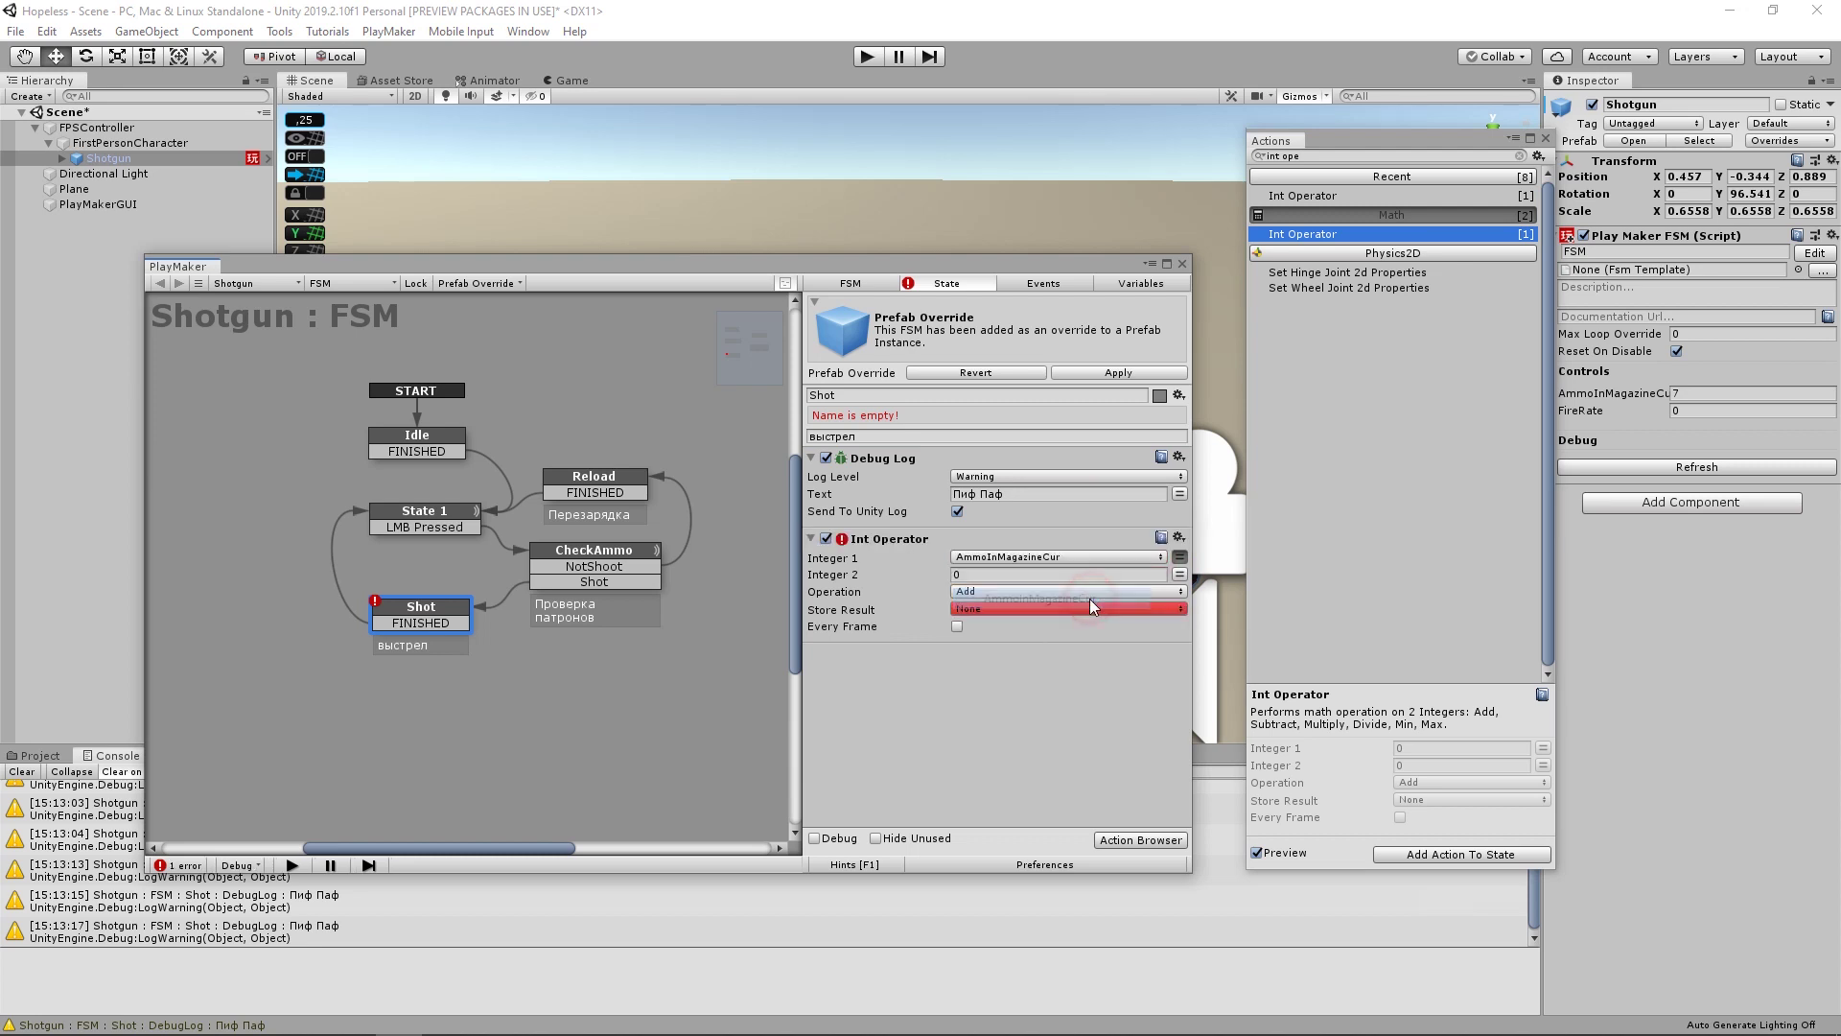
- Set Integer 2 to 1, operation Subtract, and store the result in AmmoInMagazineCur
click(966, 578)
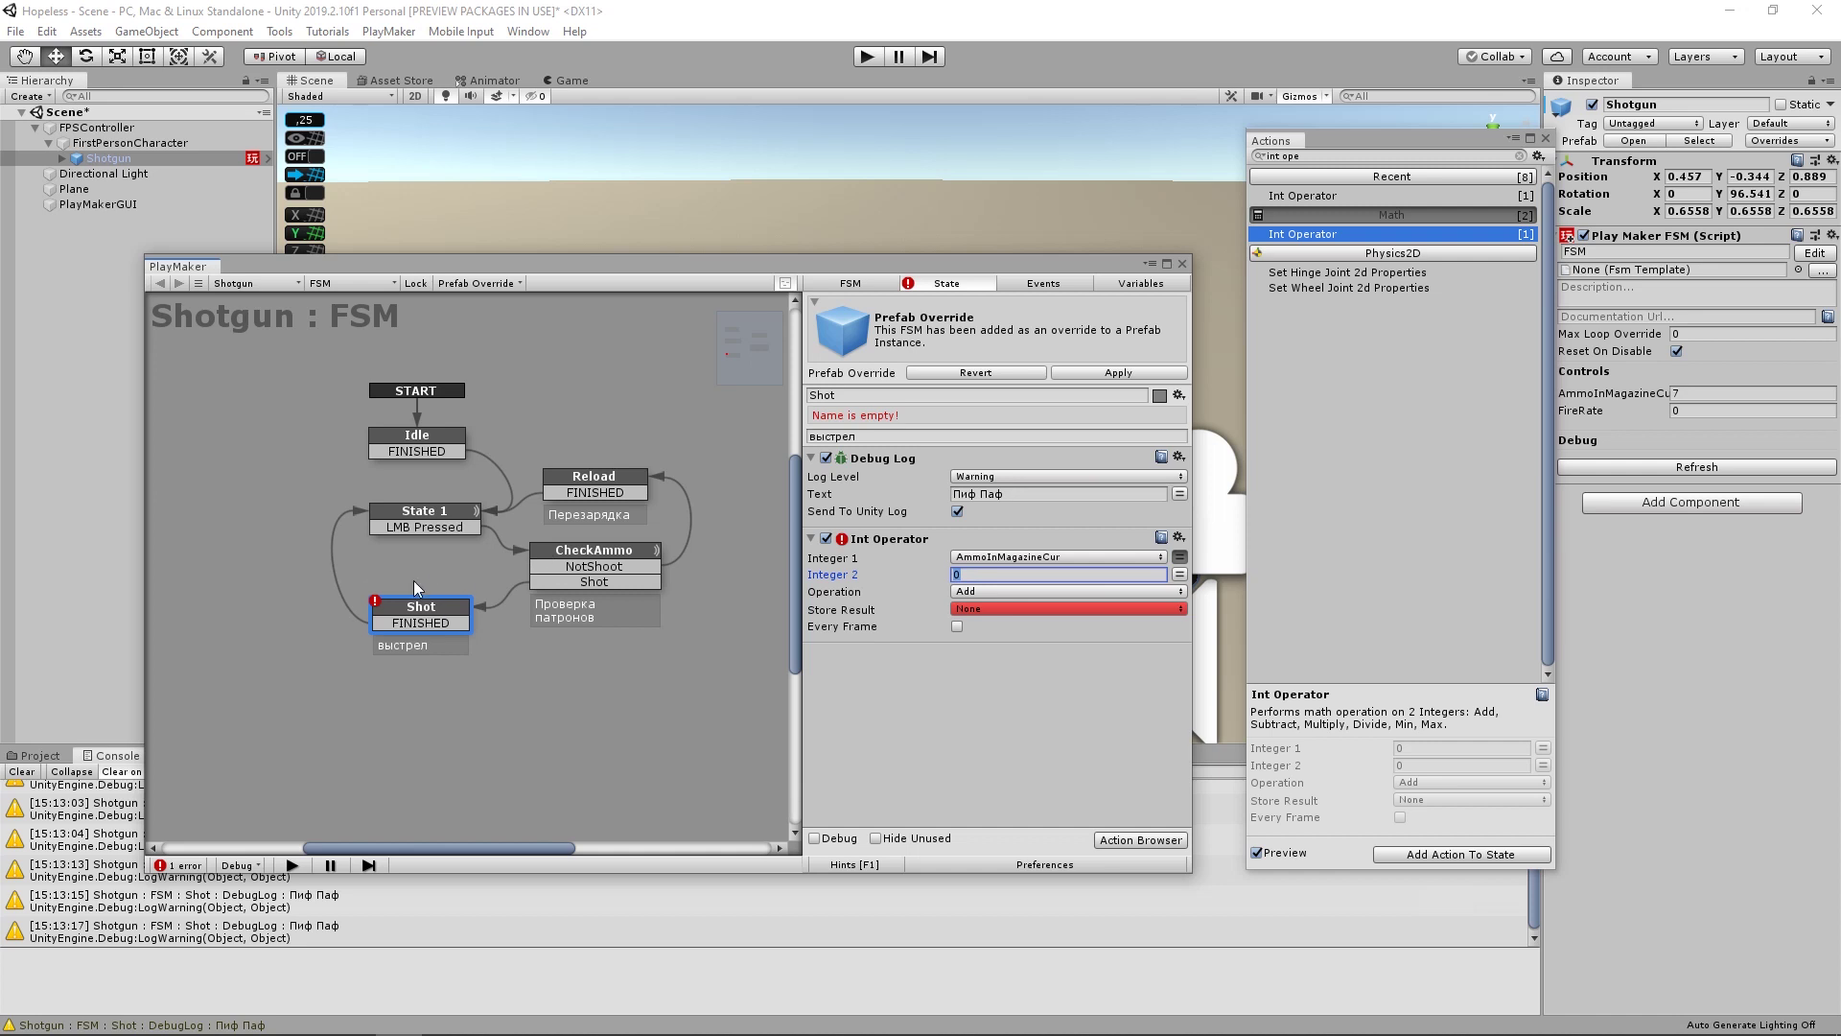
text(1)
click(980, 592)
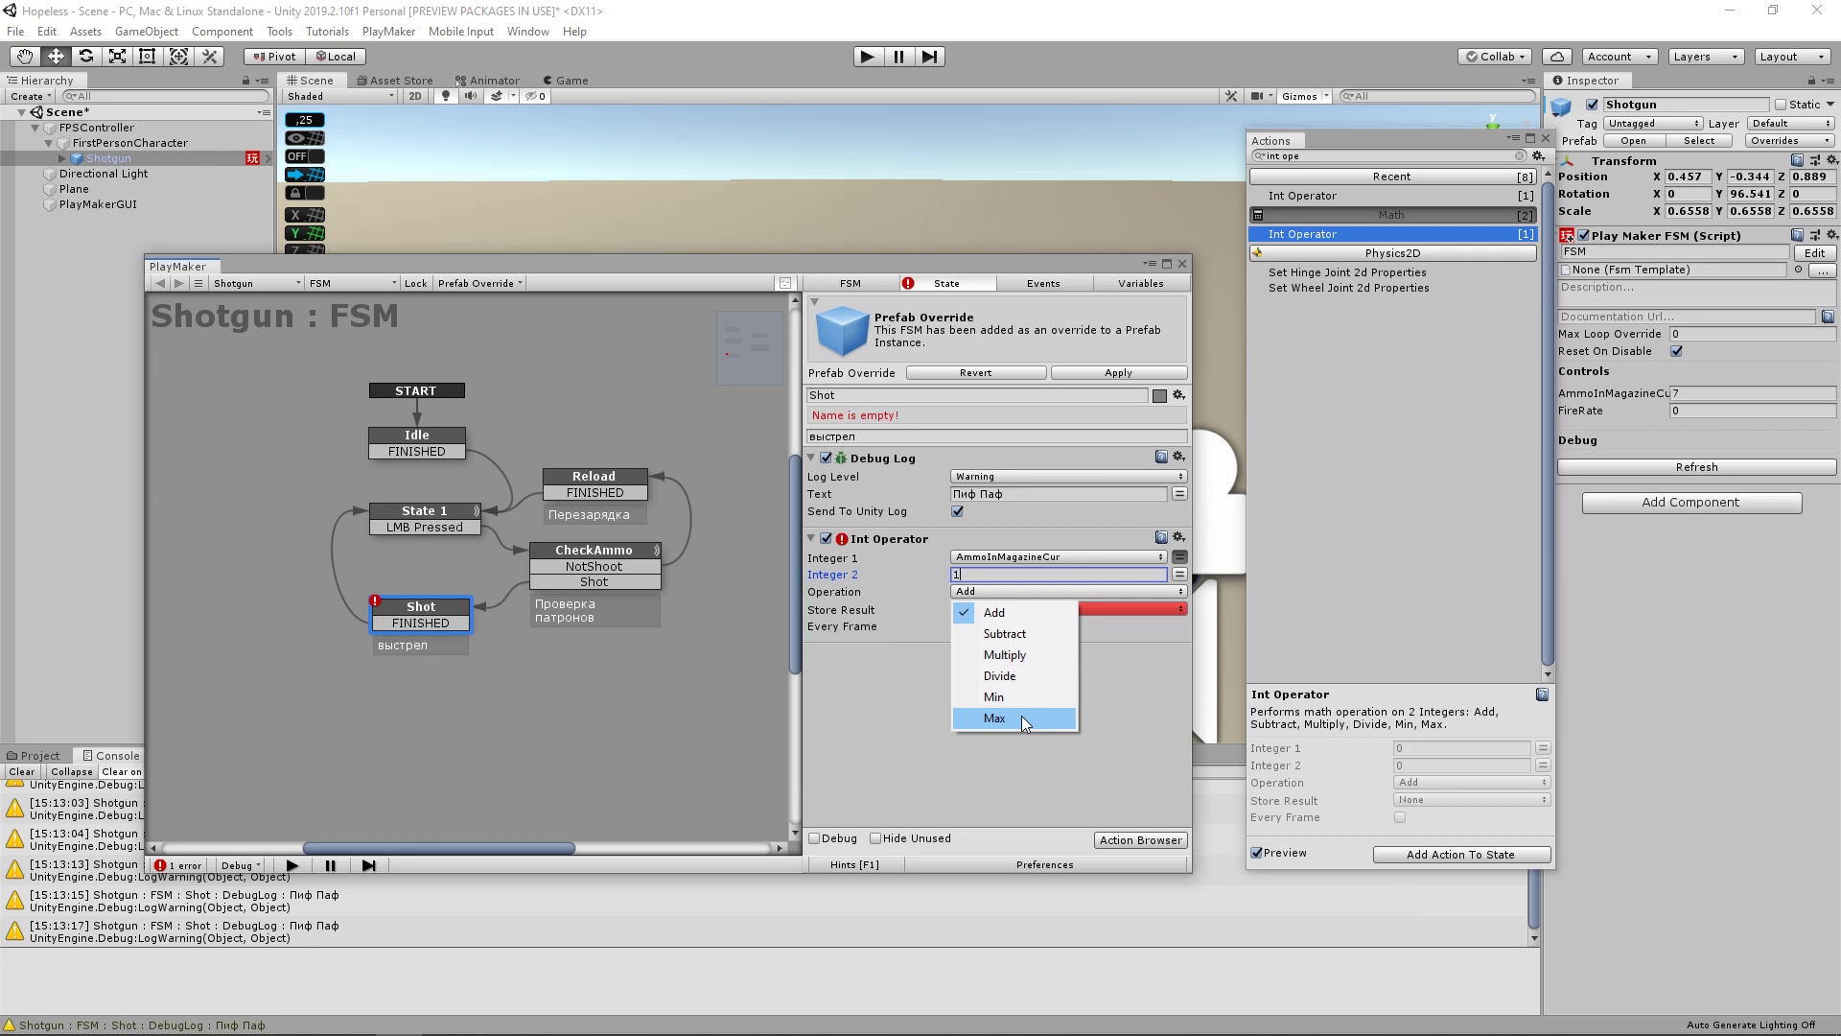
click(1020, 637)
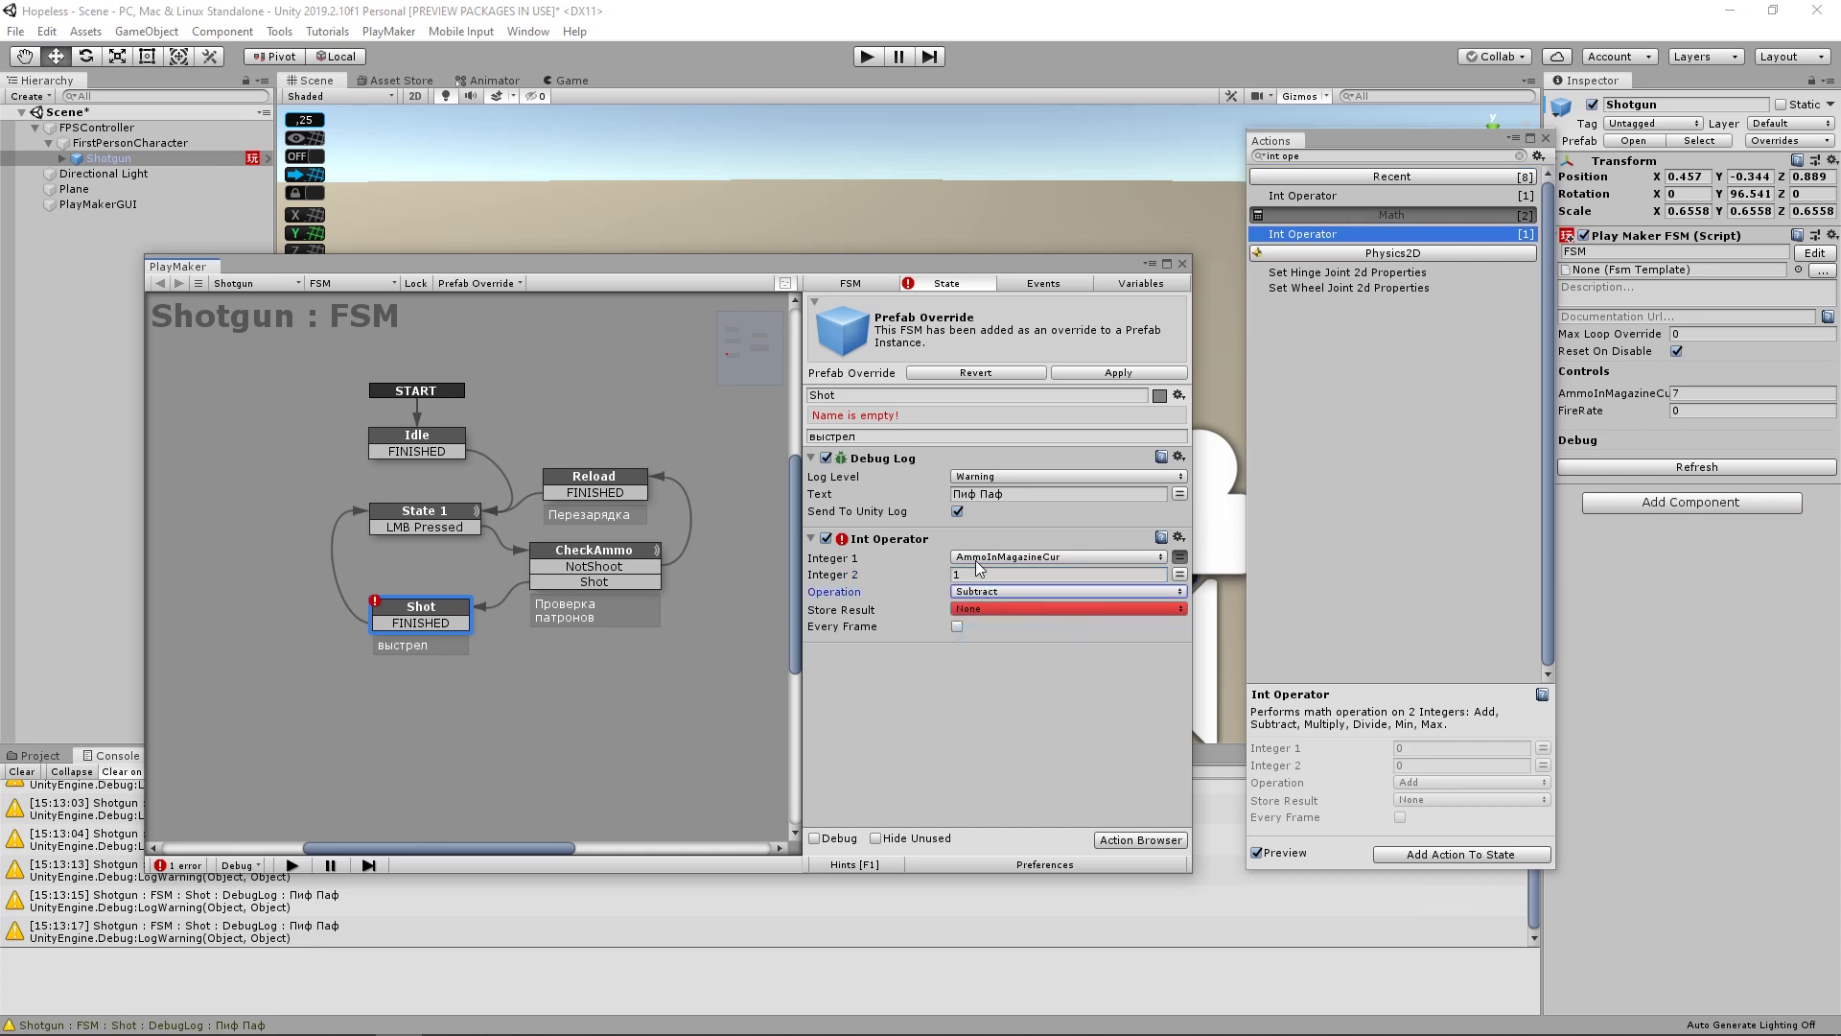
click(1012, 610)
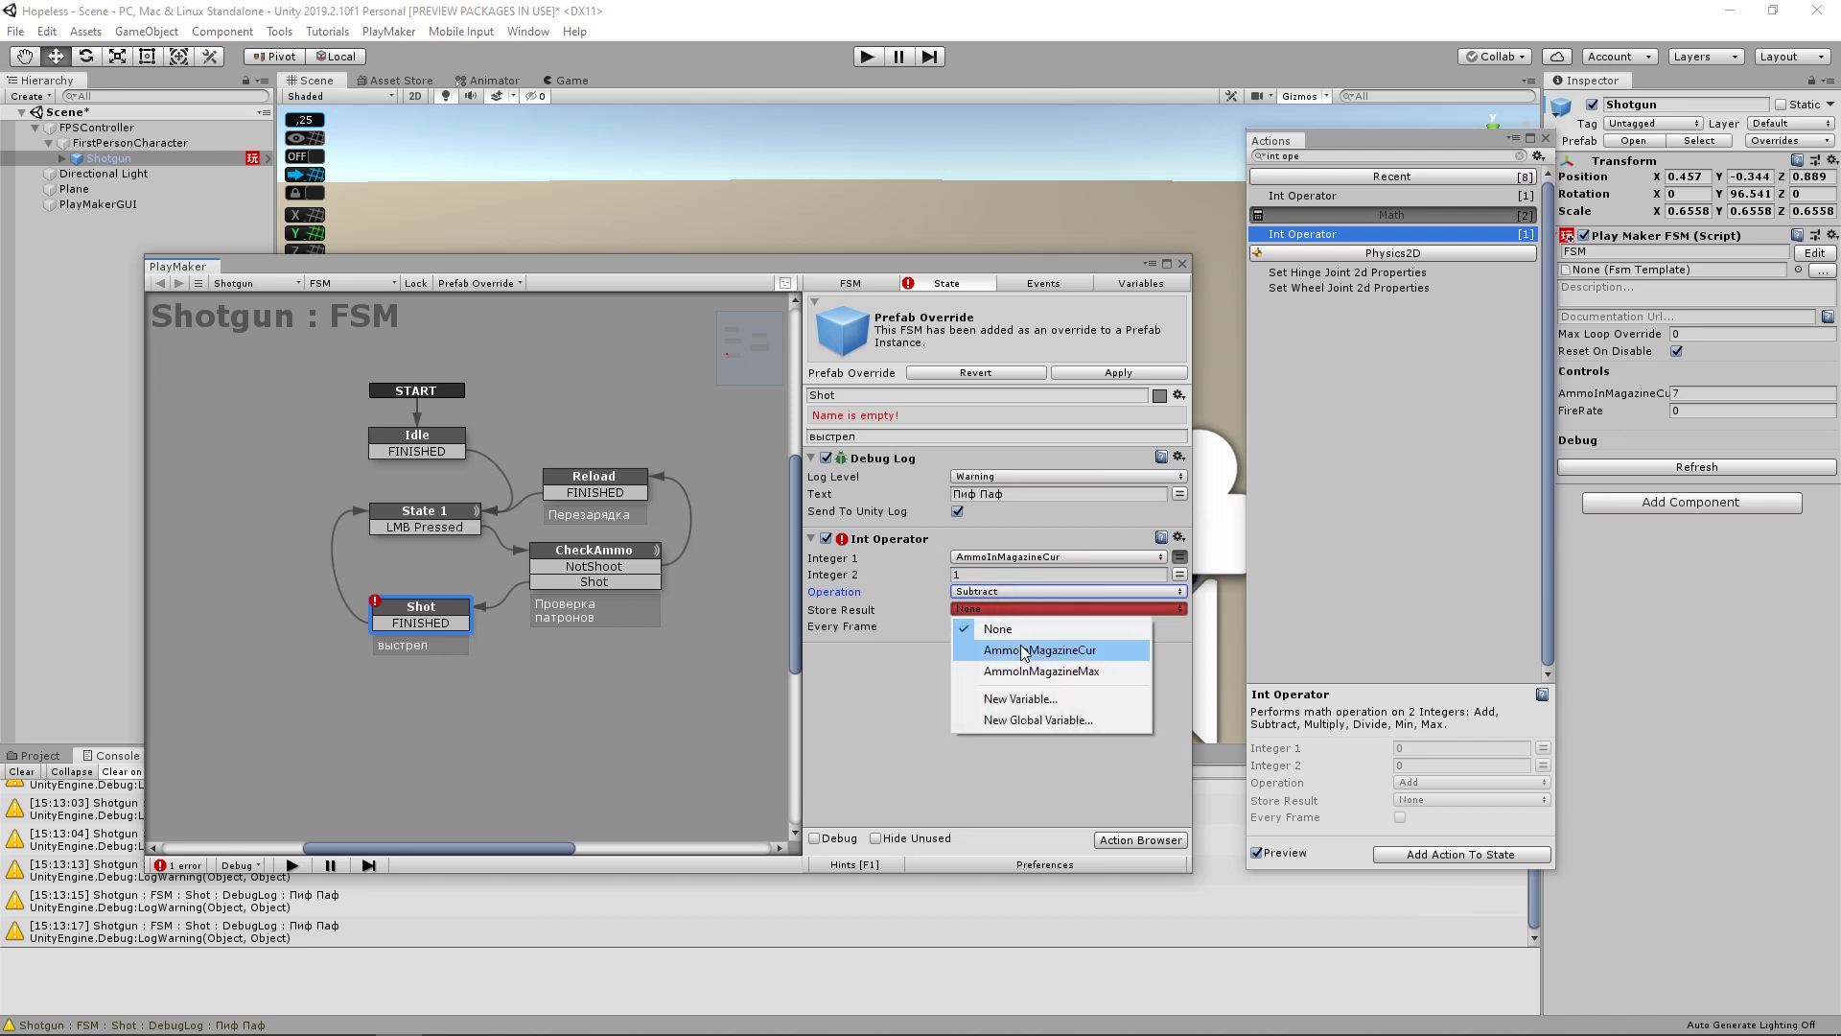
click(1022, 649)
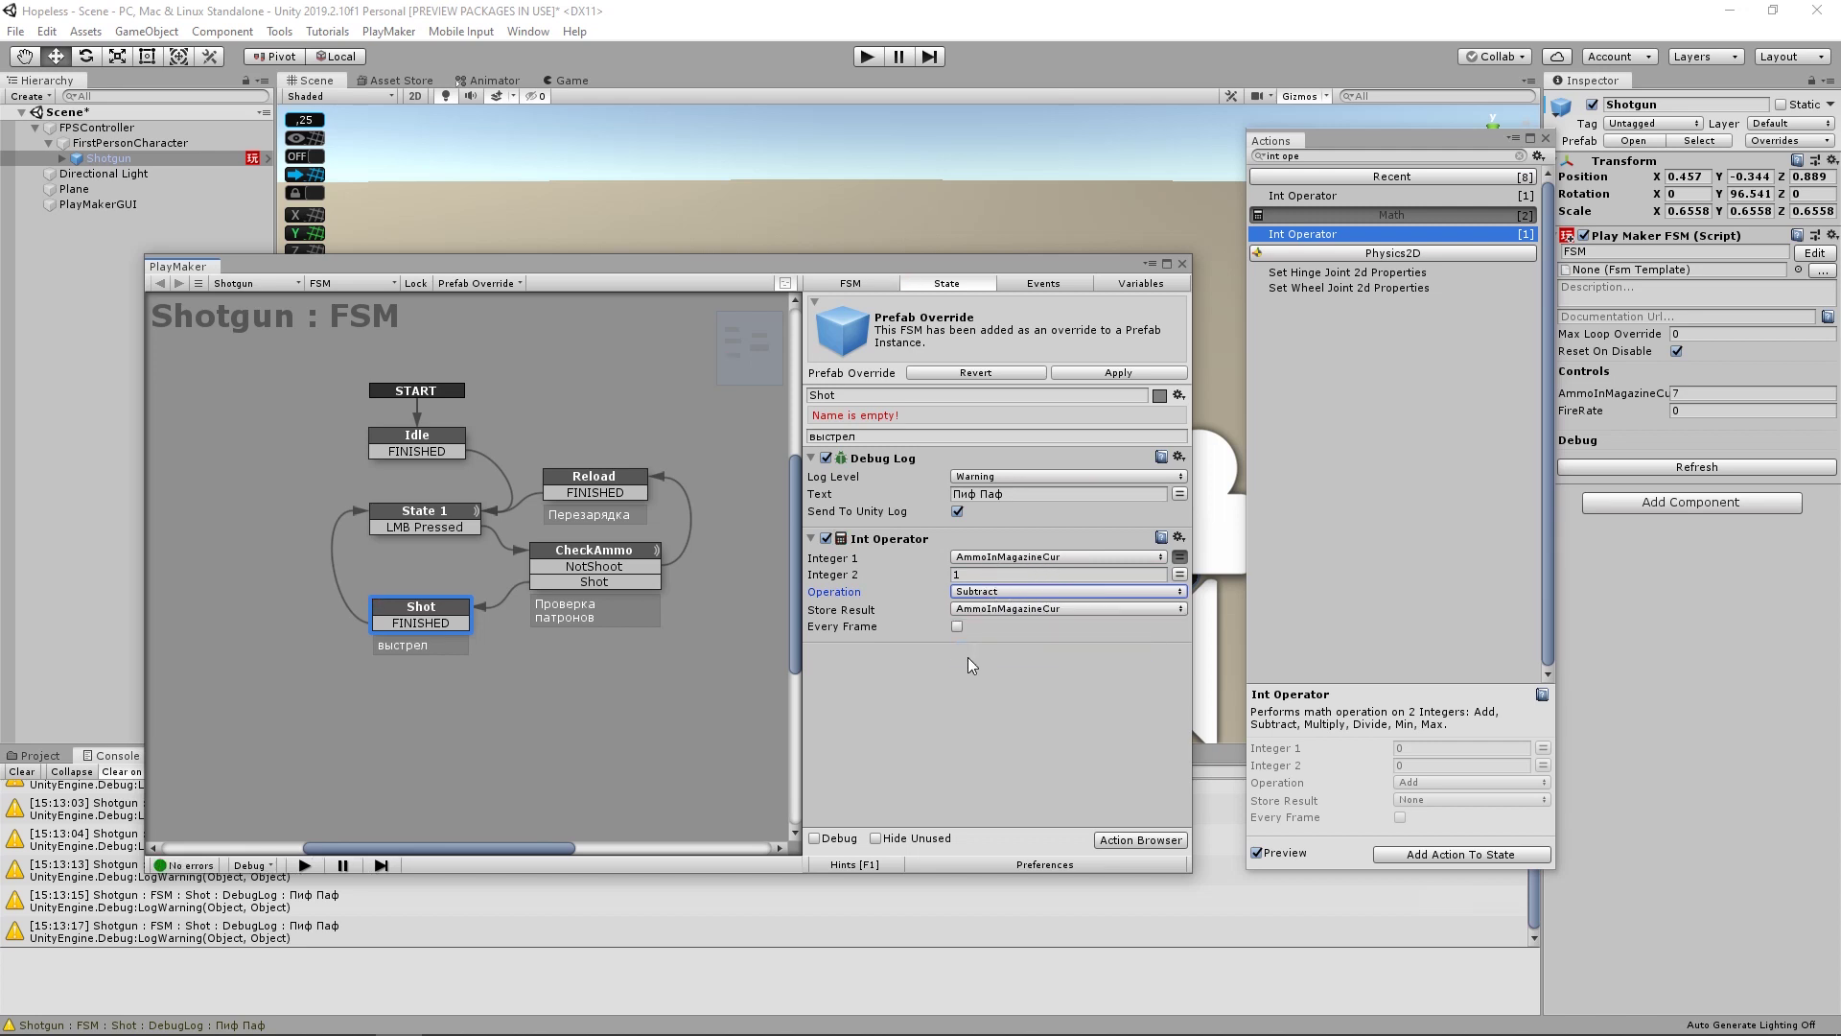
- Raise Idle and START in the graph, lower the PlayMaker window to reveal the gun, and enter Play mode
drag(447, 449, 451, 366)
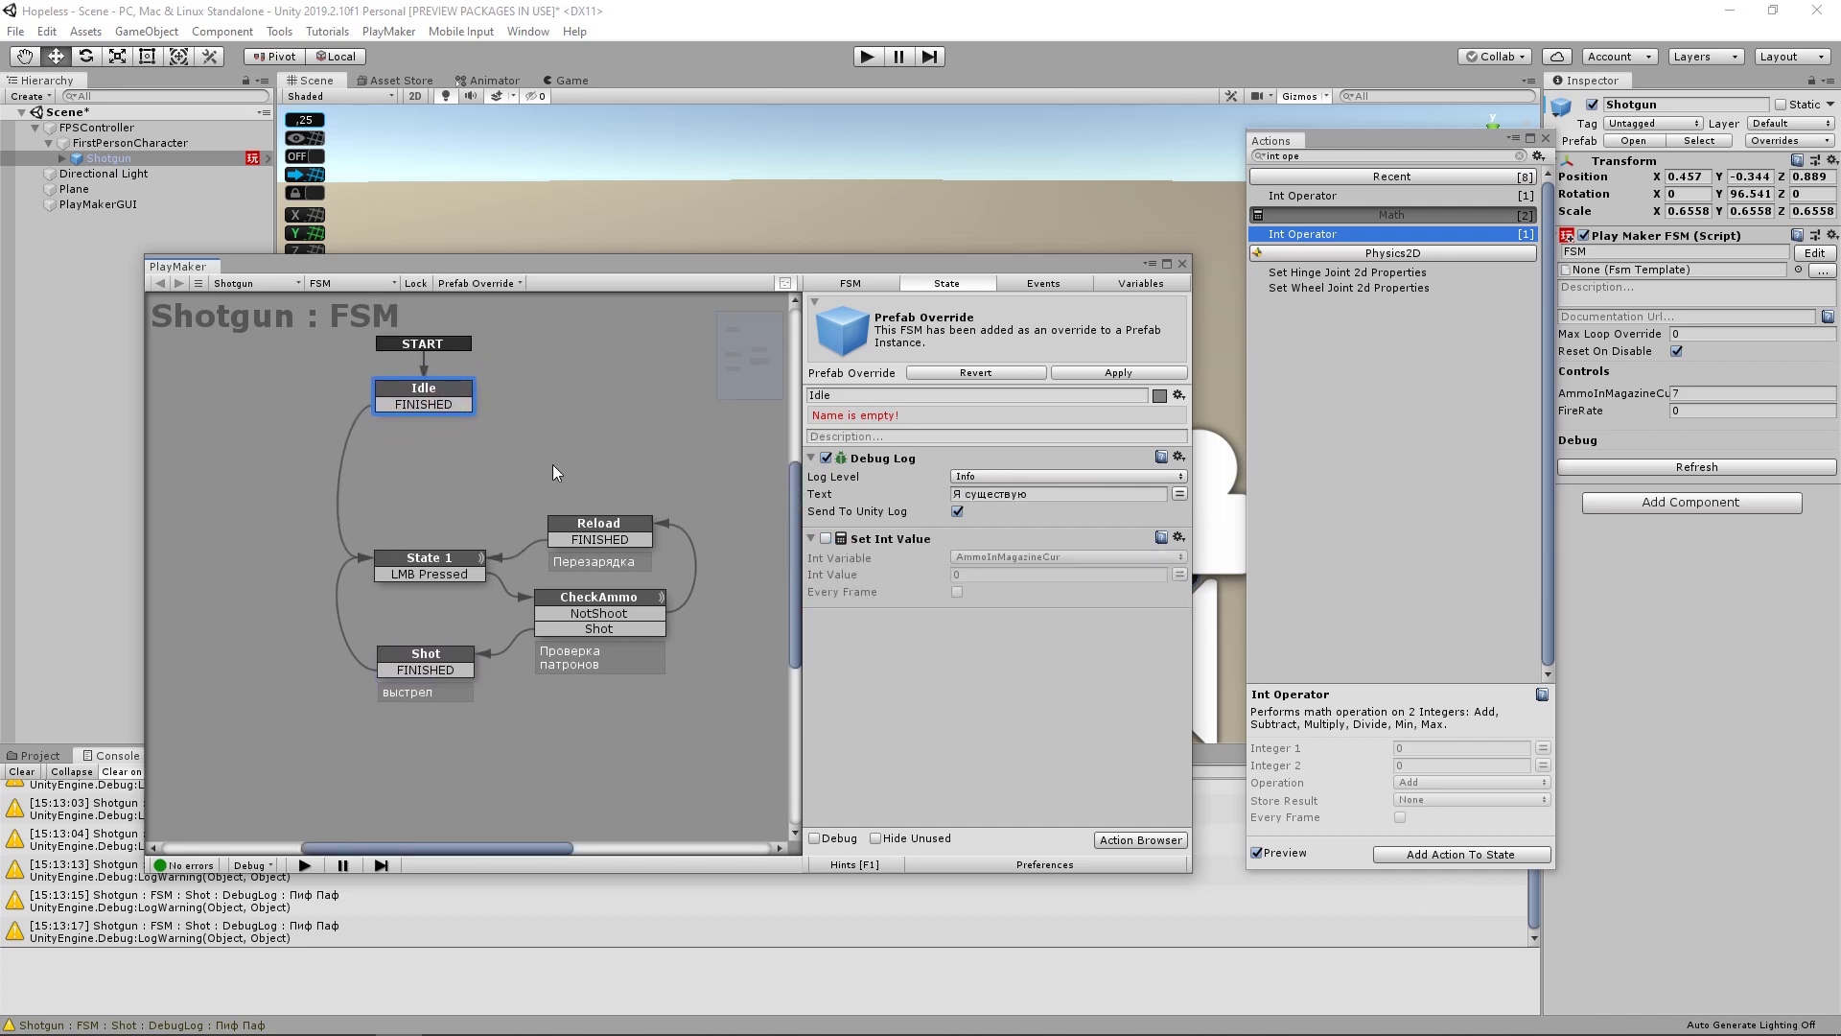
mouse_move(738, 283)
mouse_down()
mouse_move(877, 422)
mouse_move(887, 606)
mouse_up()
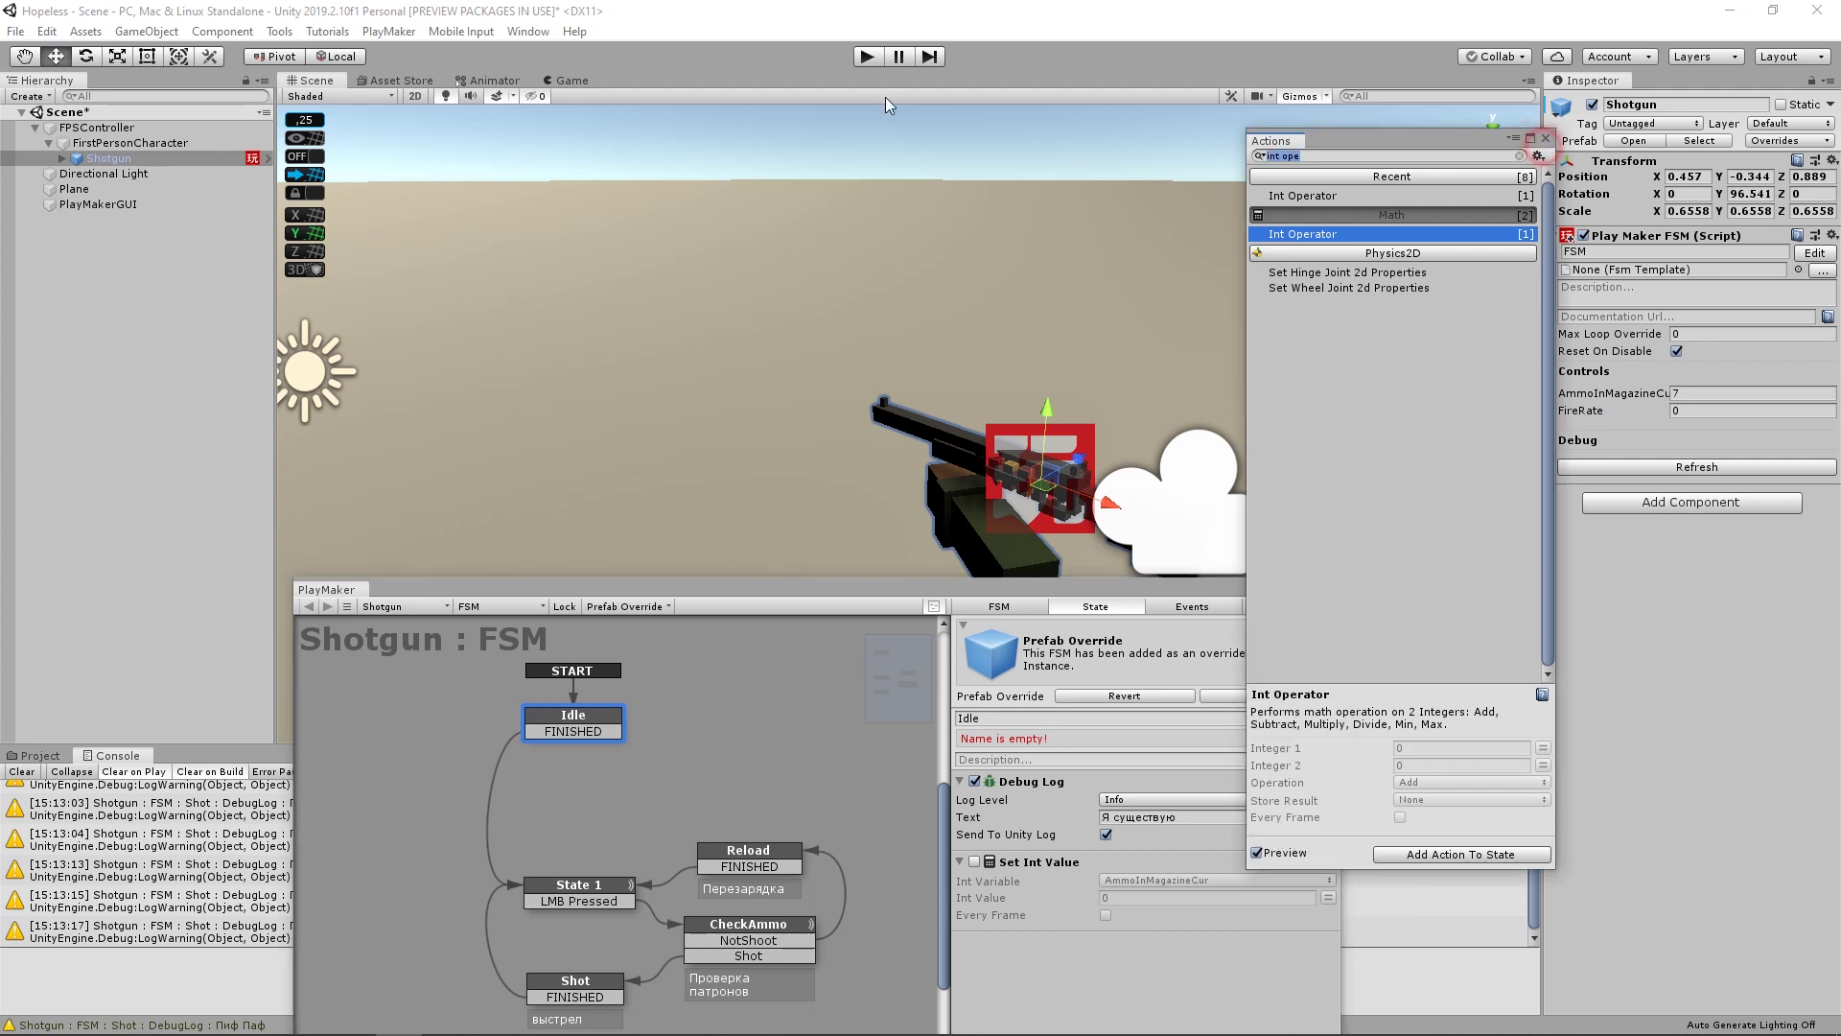
click(866, 56)
- Fire repeatedly in Play mode until AmmoInMagazineCur drops from 7 to 0
click(1043, 365)
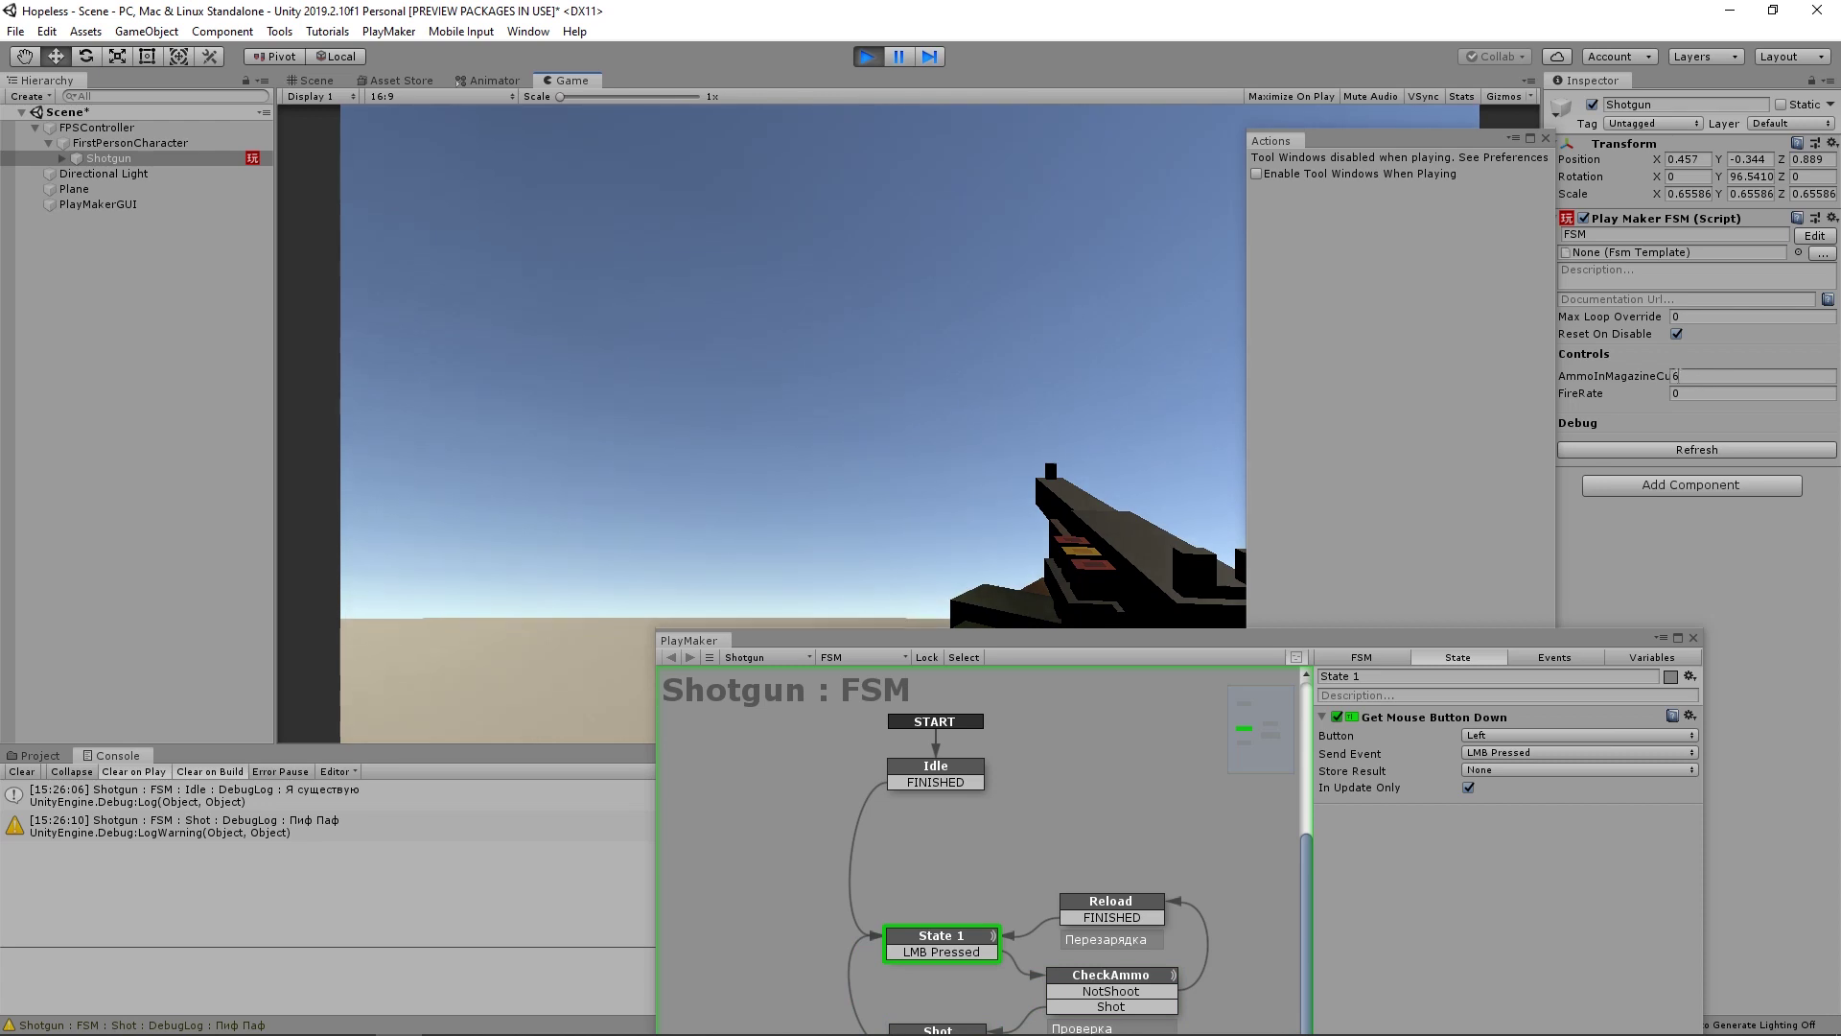
click(1045, 407)
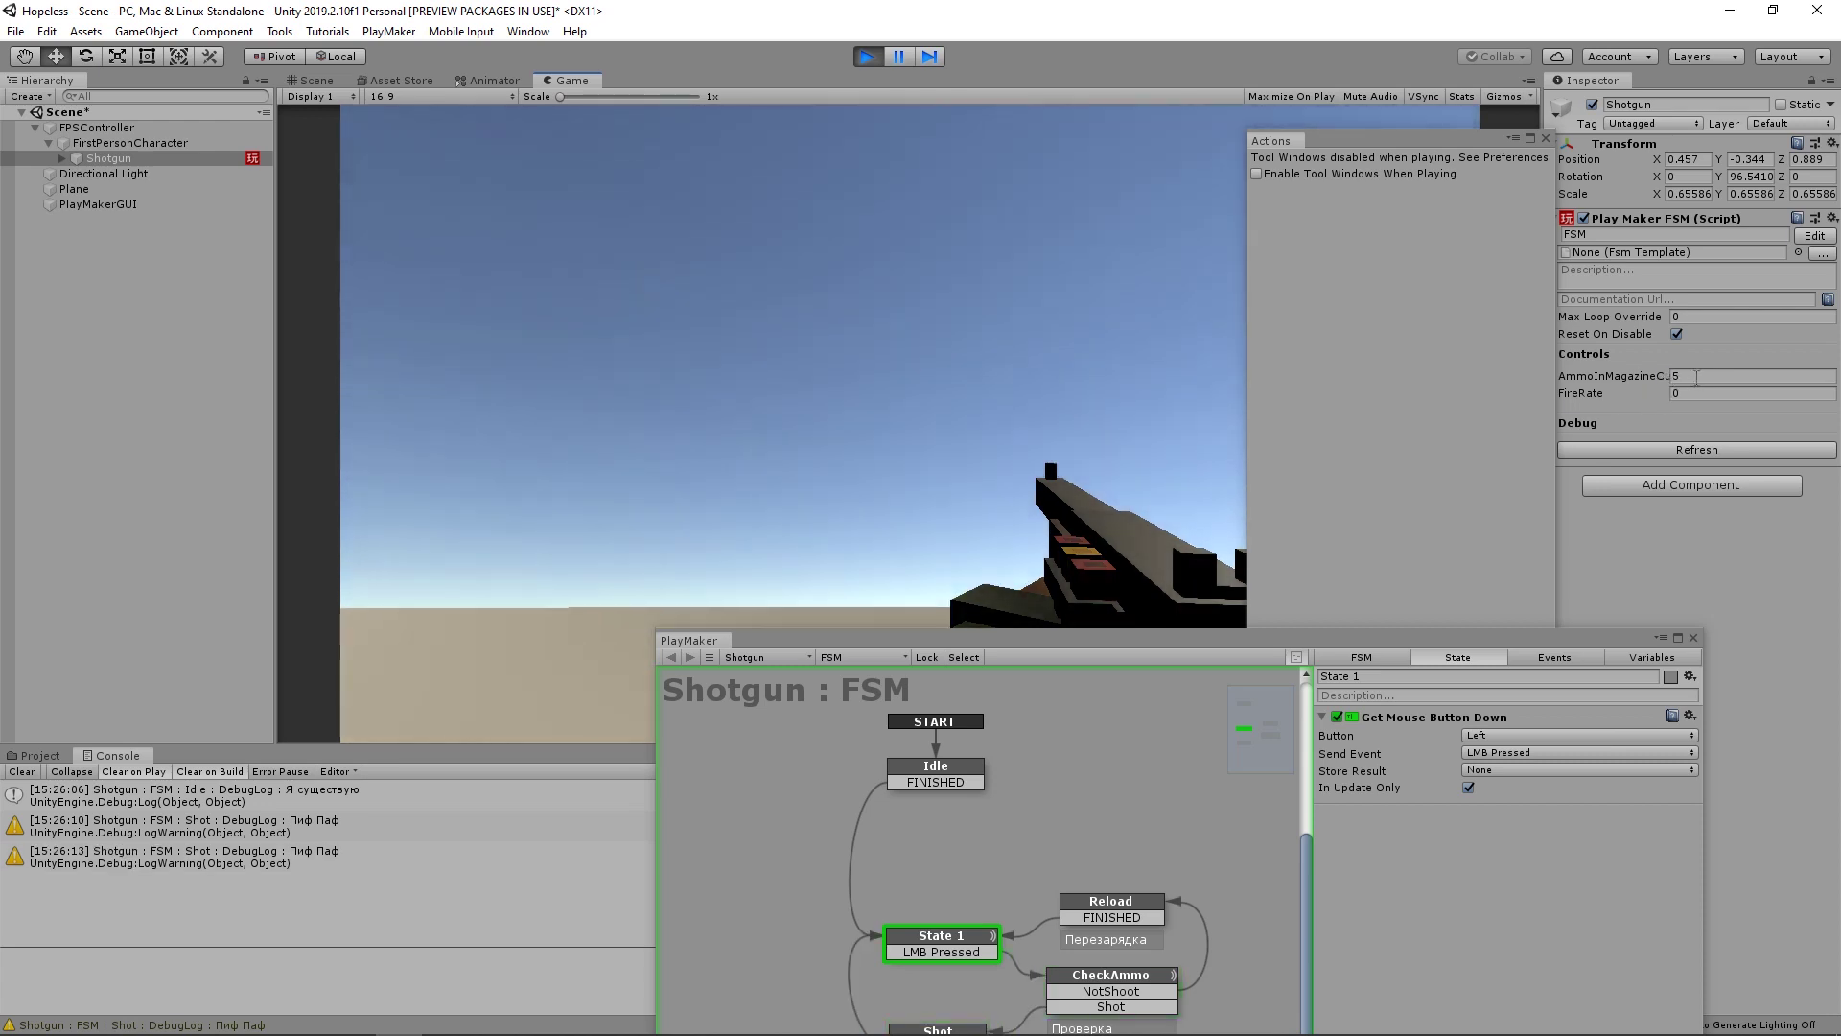
click(1045, 406)
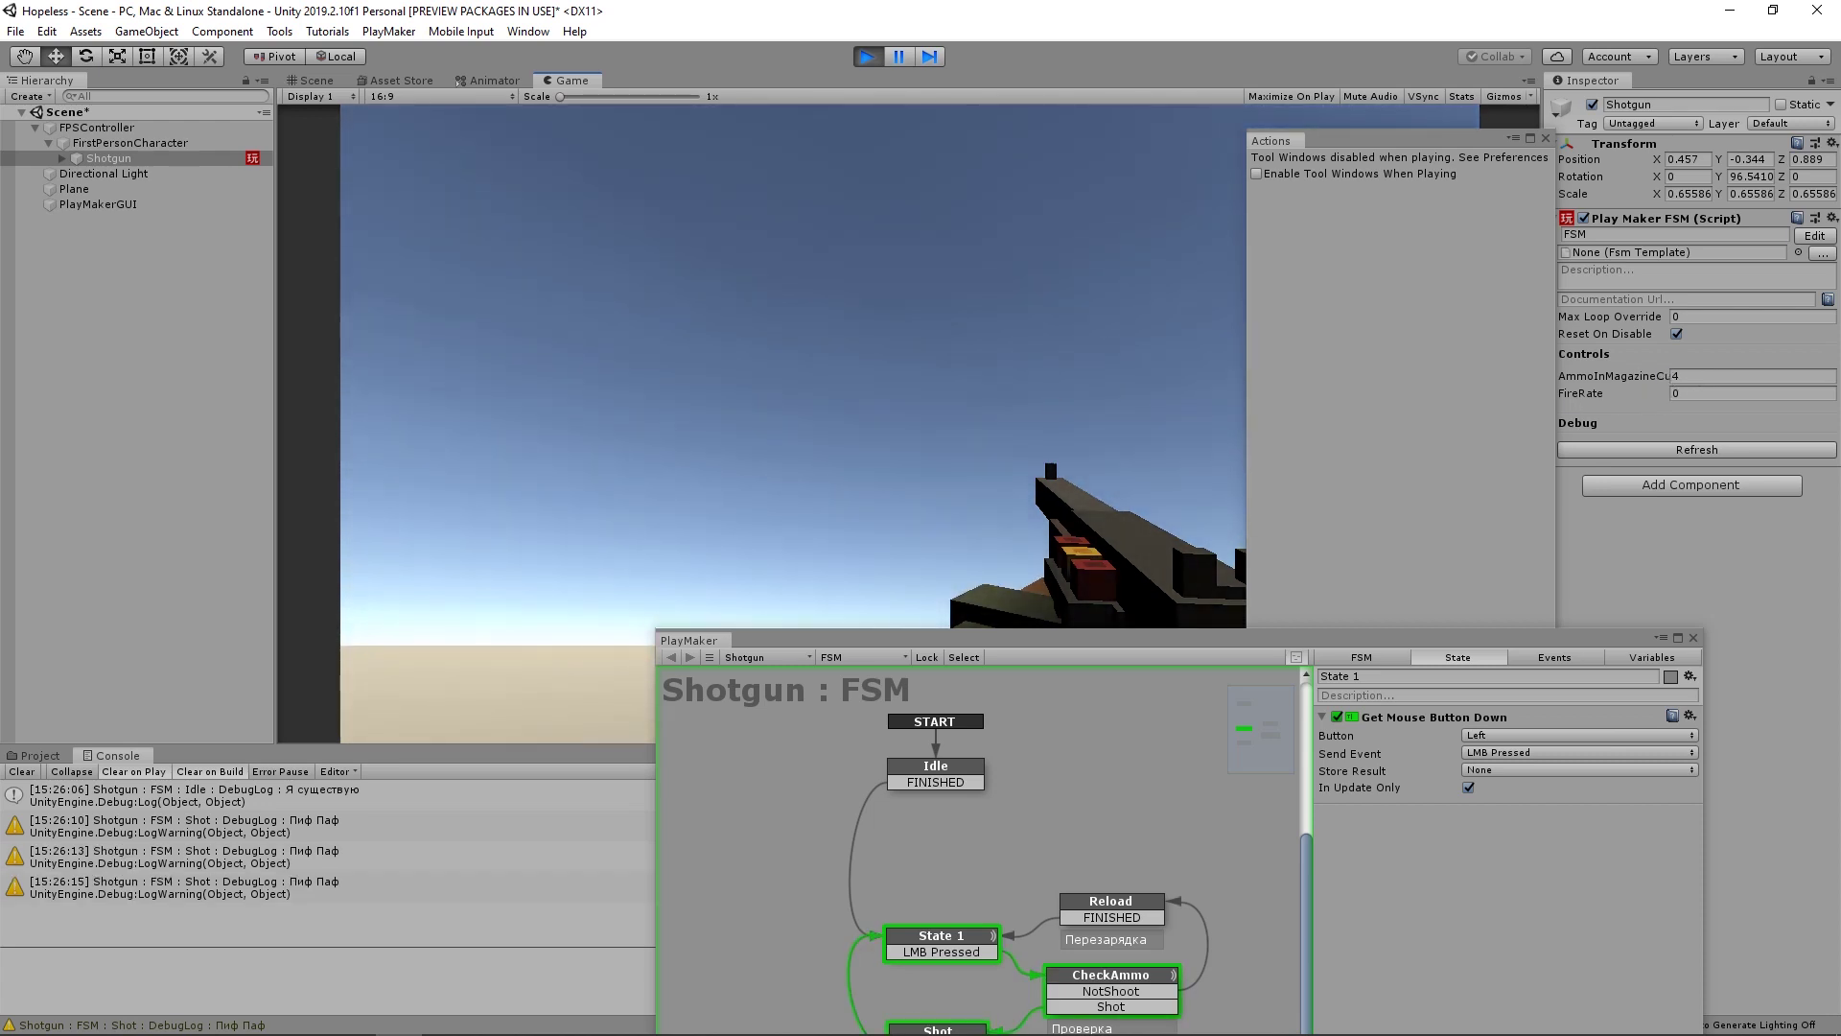
click(1056, 403)
click(1056, 402)
click(1056, 403)
click(1059, 399)
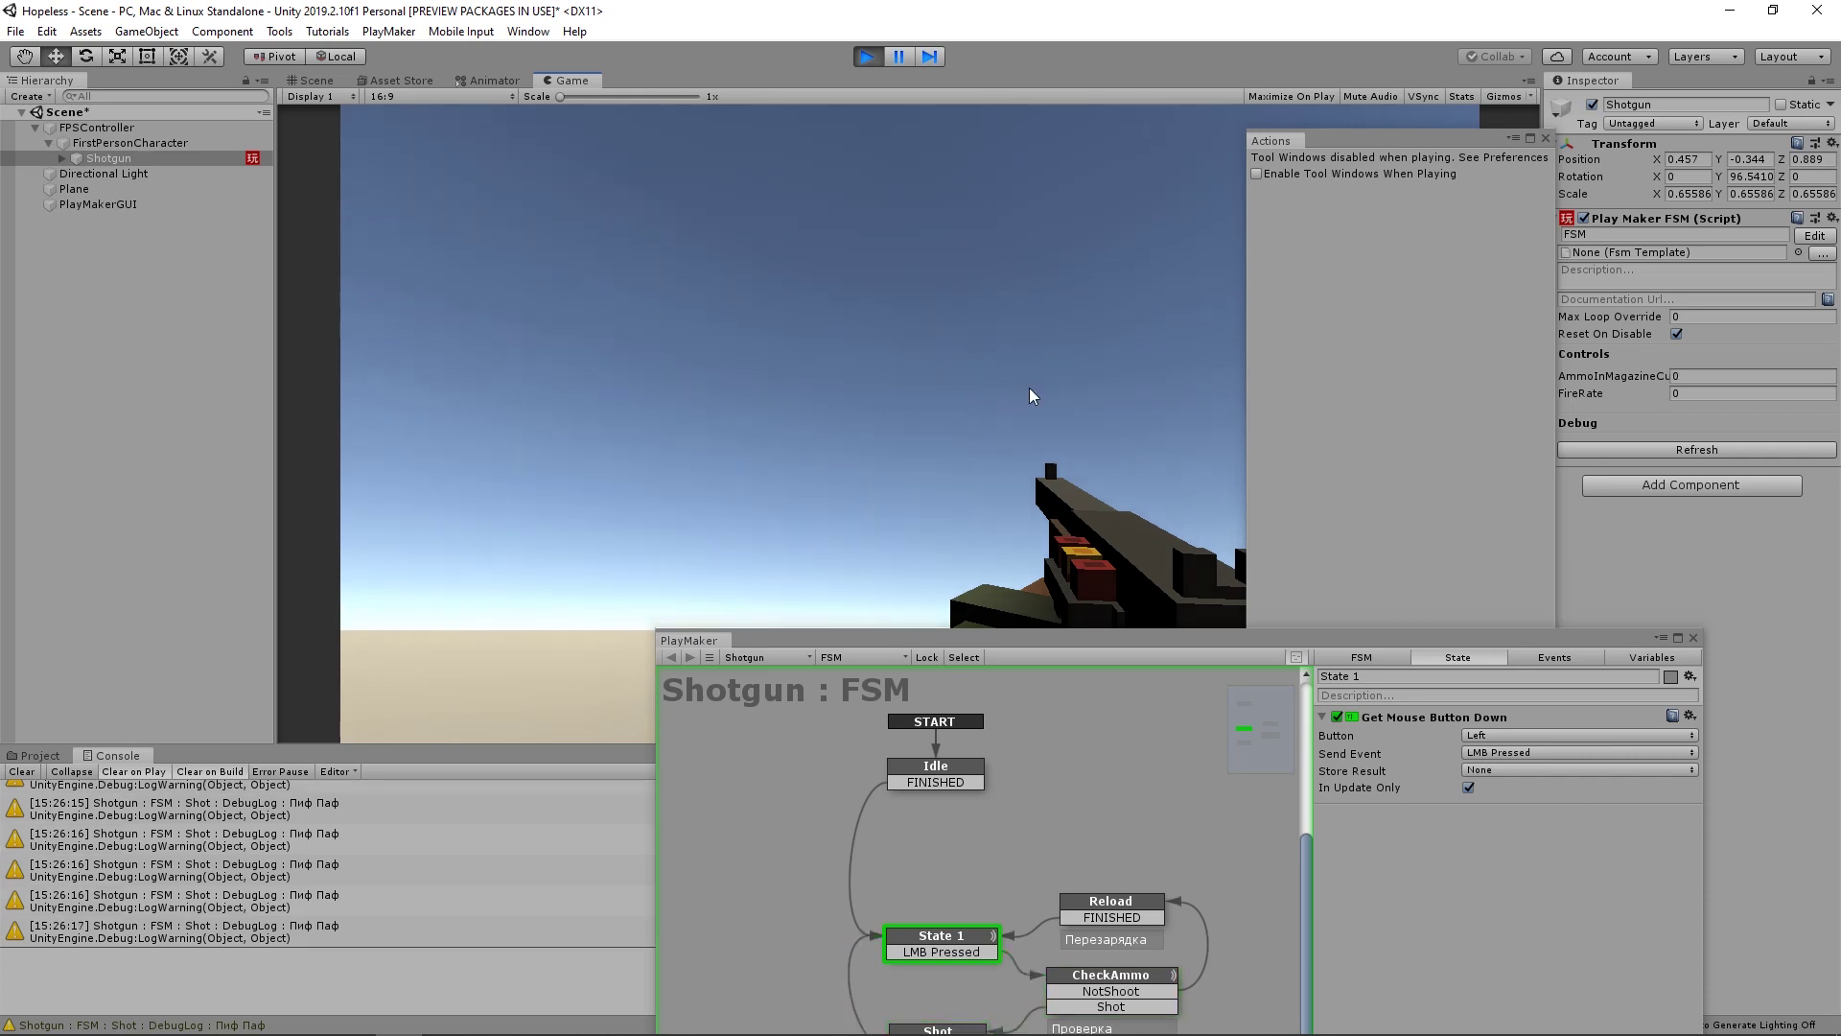
click(1059, 399)
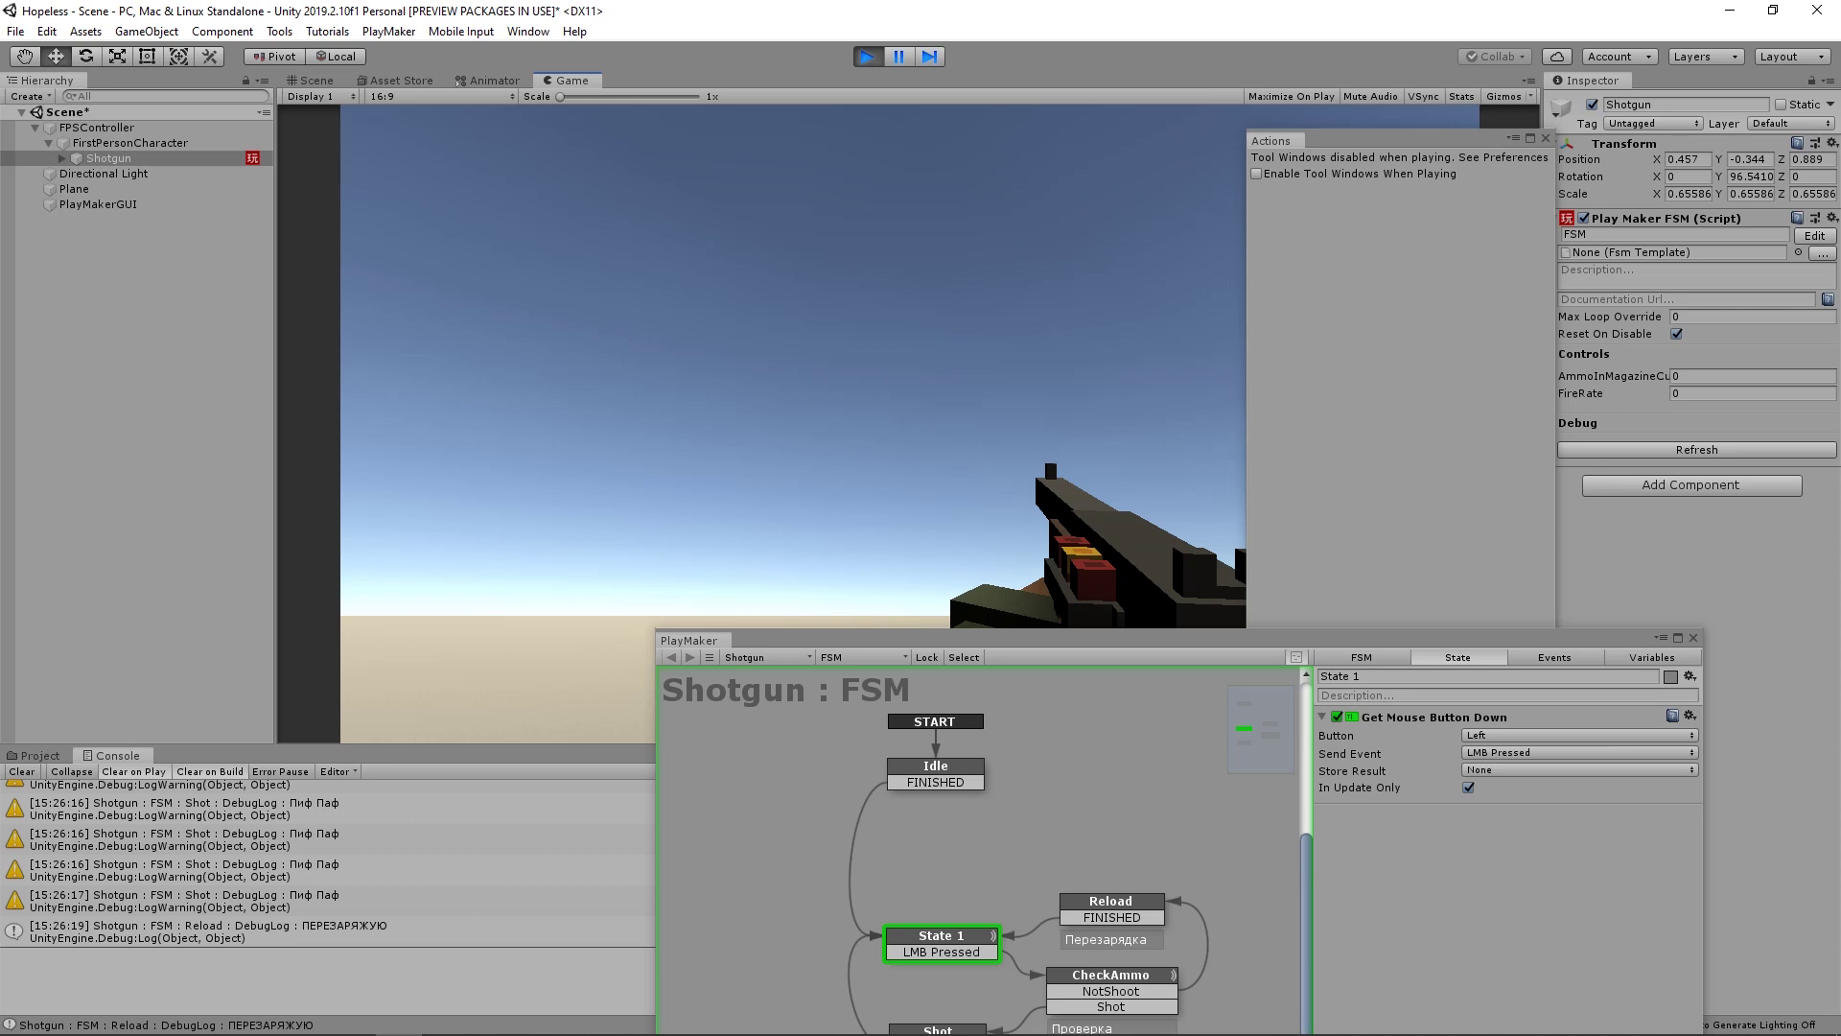
- Keep firing the empty gun to trigger ПЕРЕЗАРЯЖУЮ logs from Reload, then stop Play mode
click(957, 502)
click(957, 502)
click(957, 503)
click(957, 502)
click(957, 502)
key(Escape)
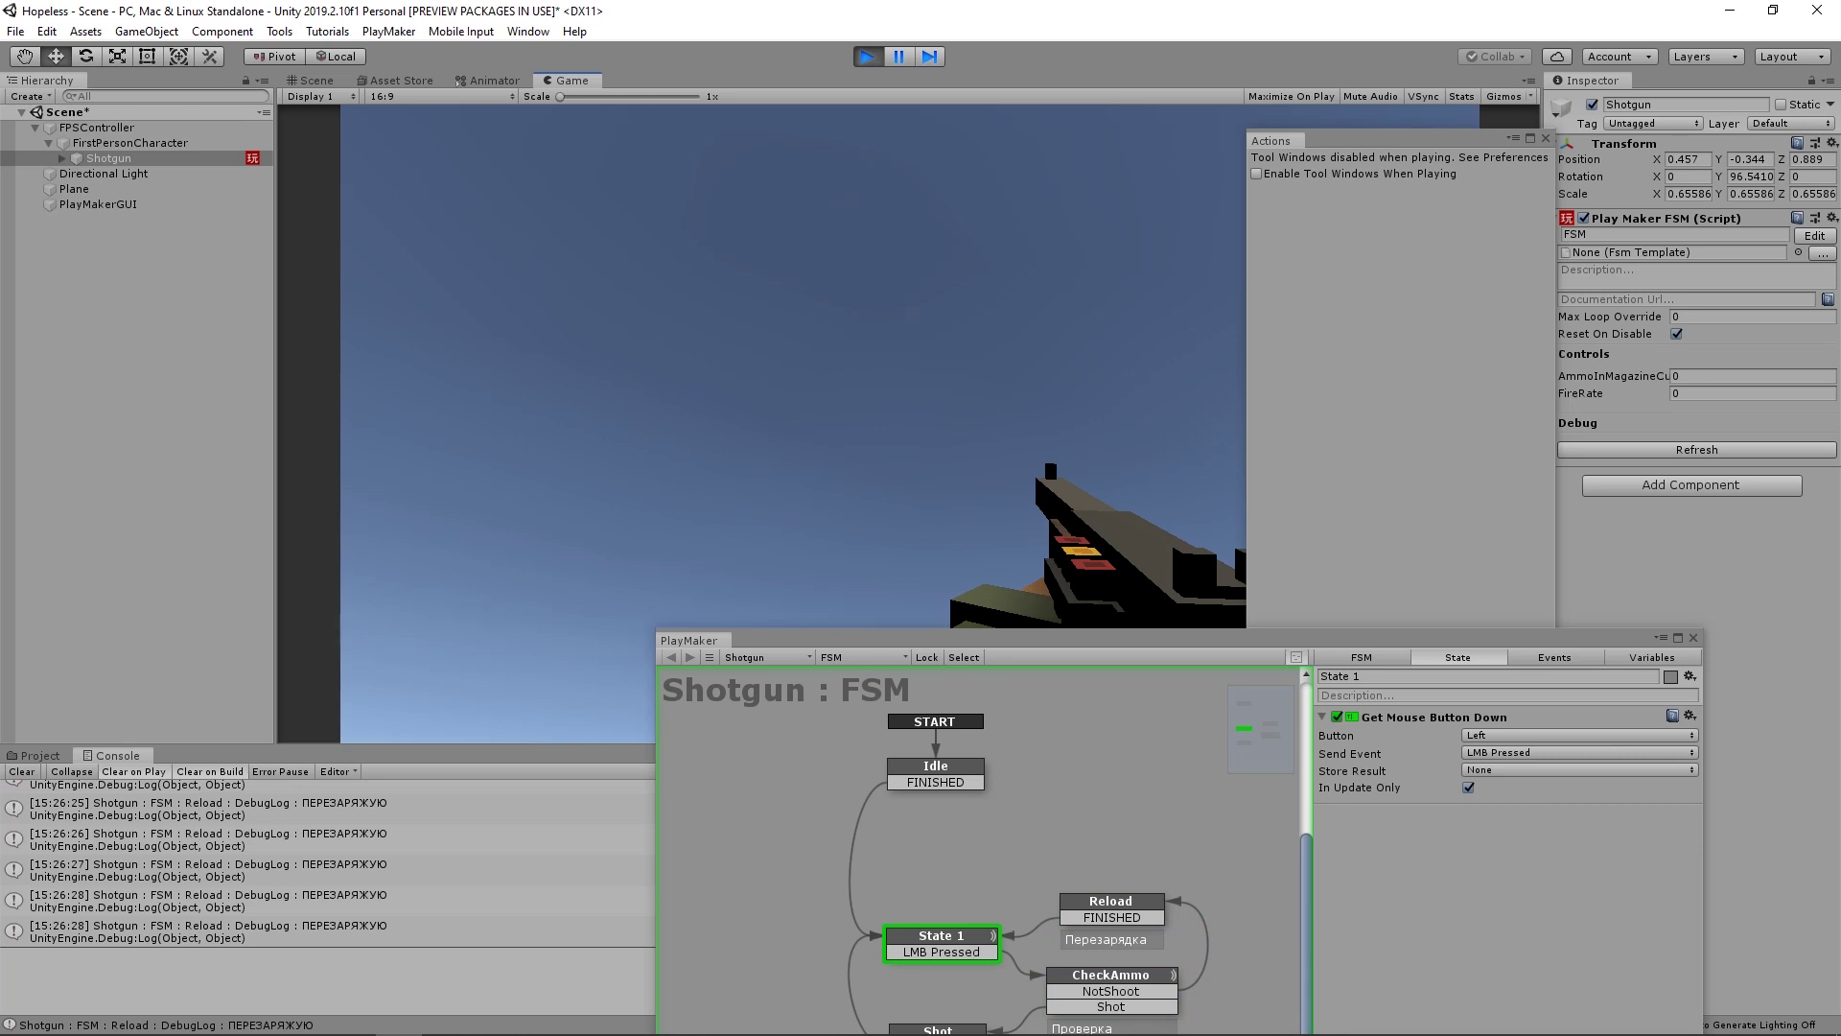
click(866, 57)
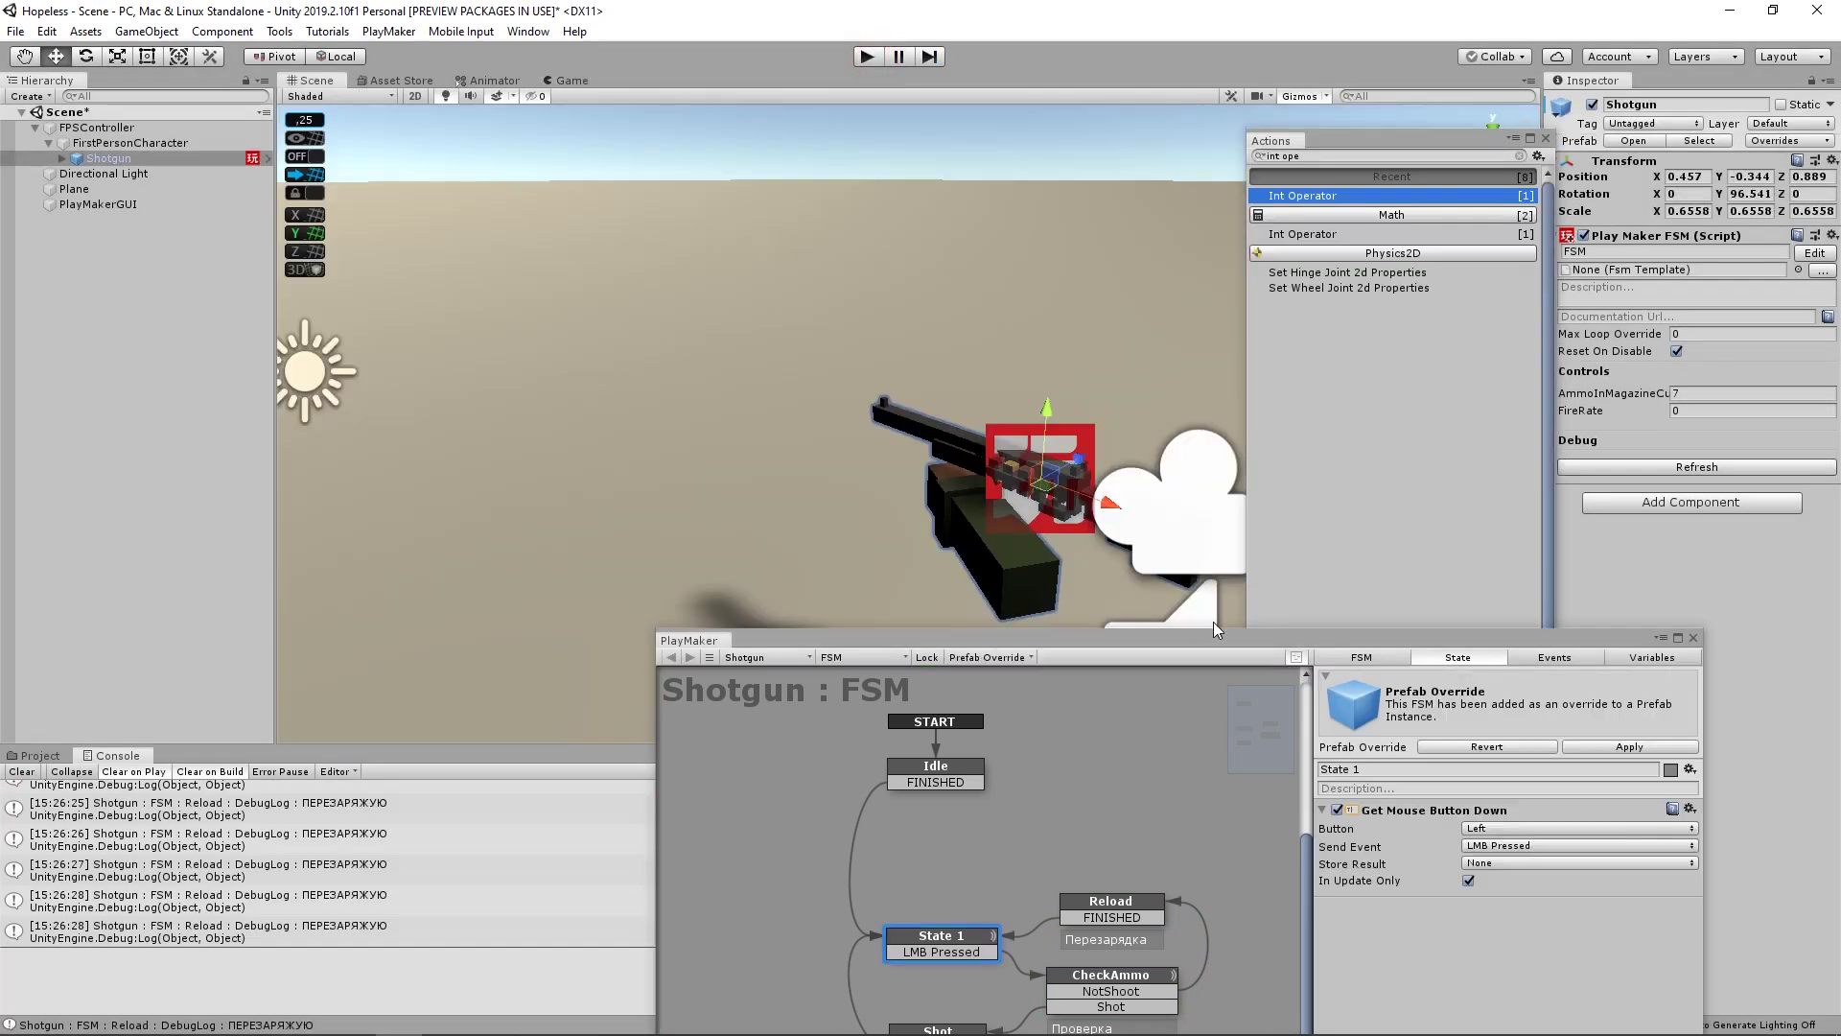
- Move the PlayMaker window back up, select Reload, and list the AmmoInMagazineCur, AmmoInMagazineMax and FireRate variables
drag(1213, 629, 972, 275)
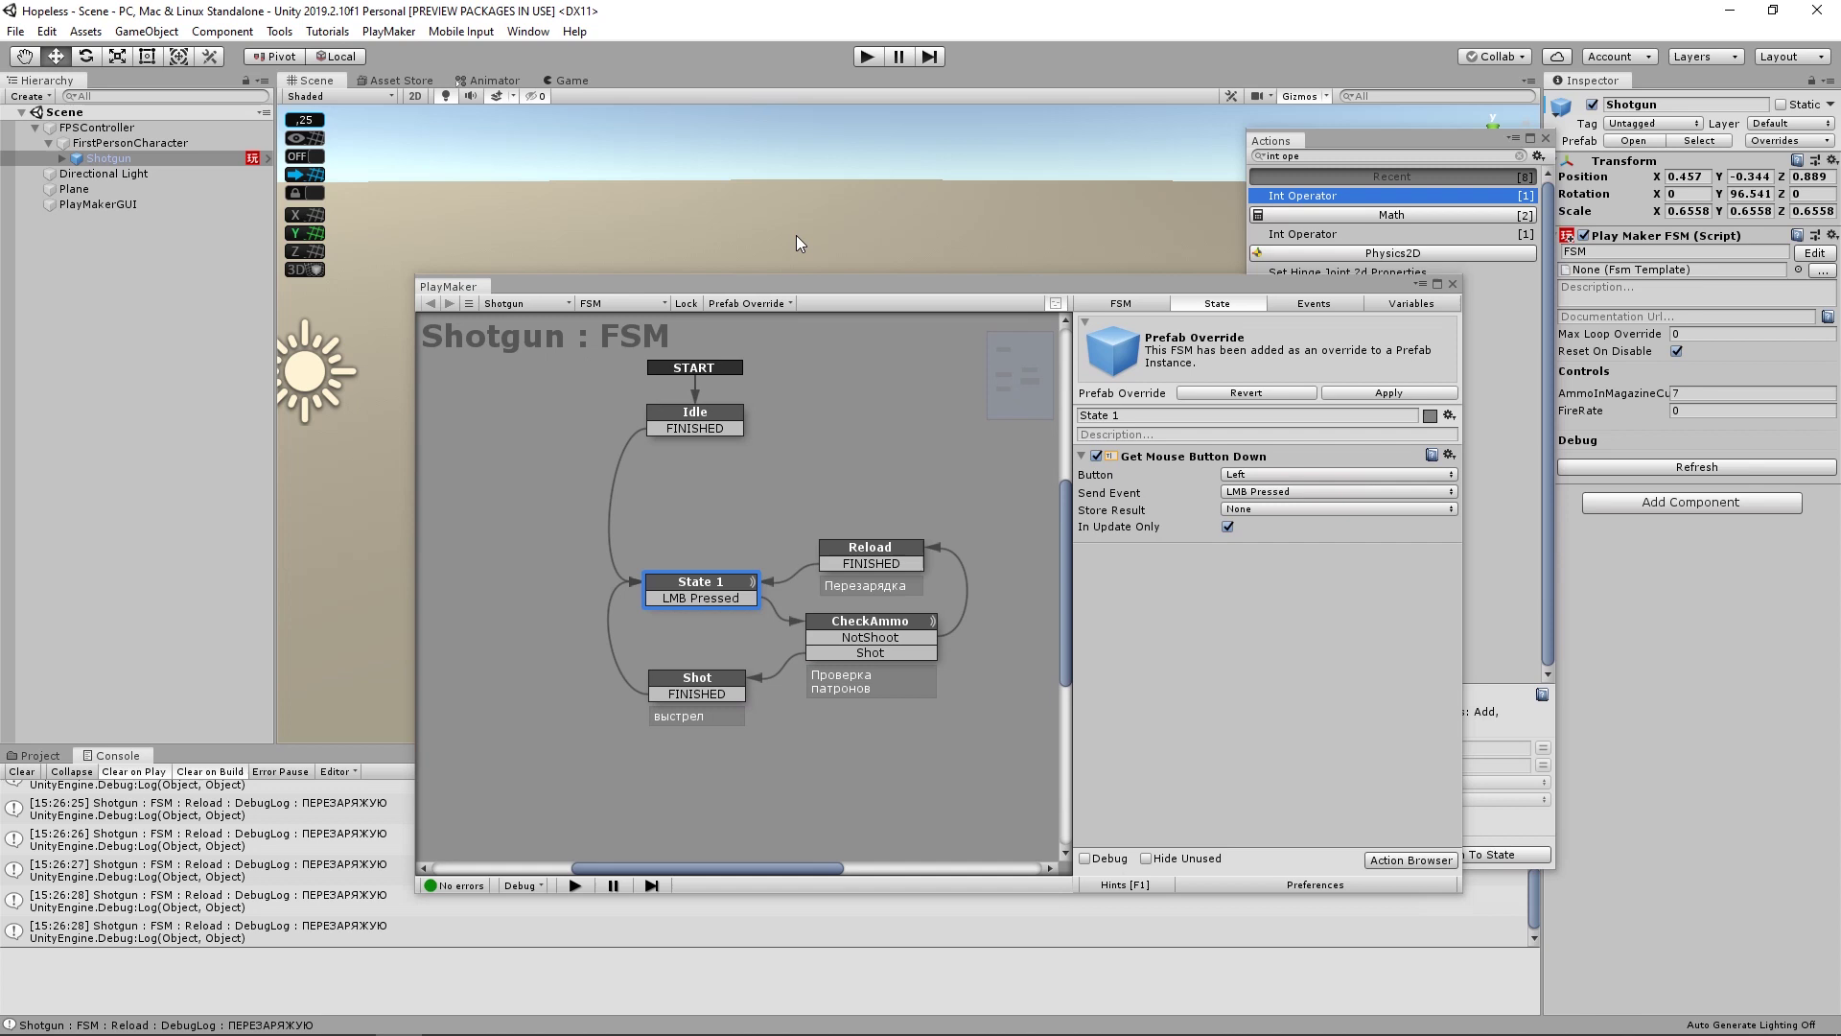
click(909, 549)
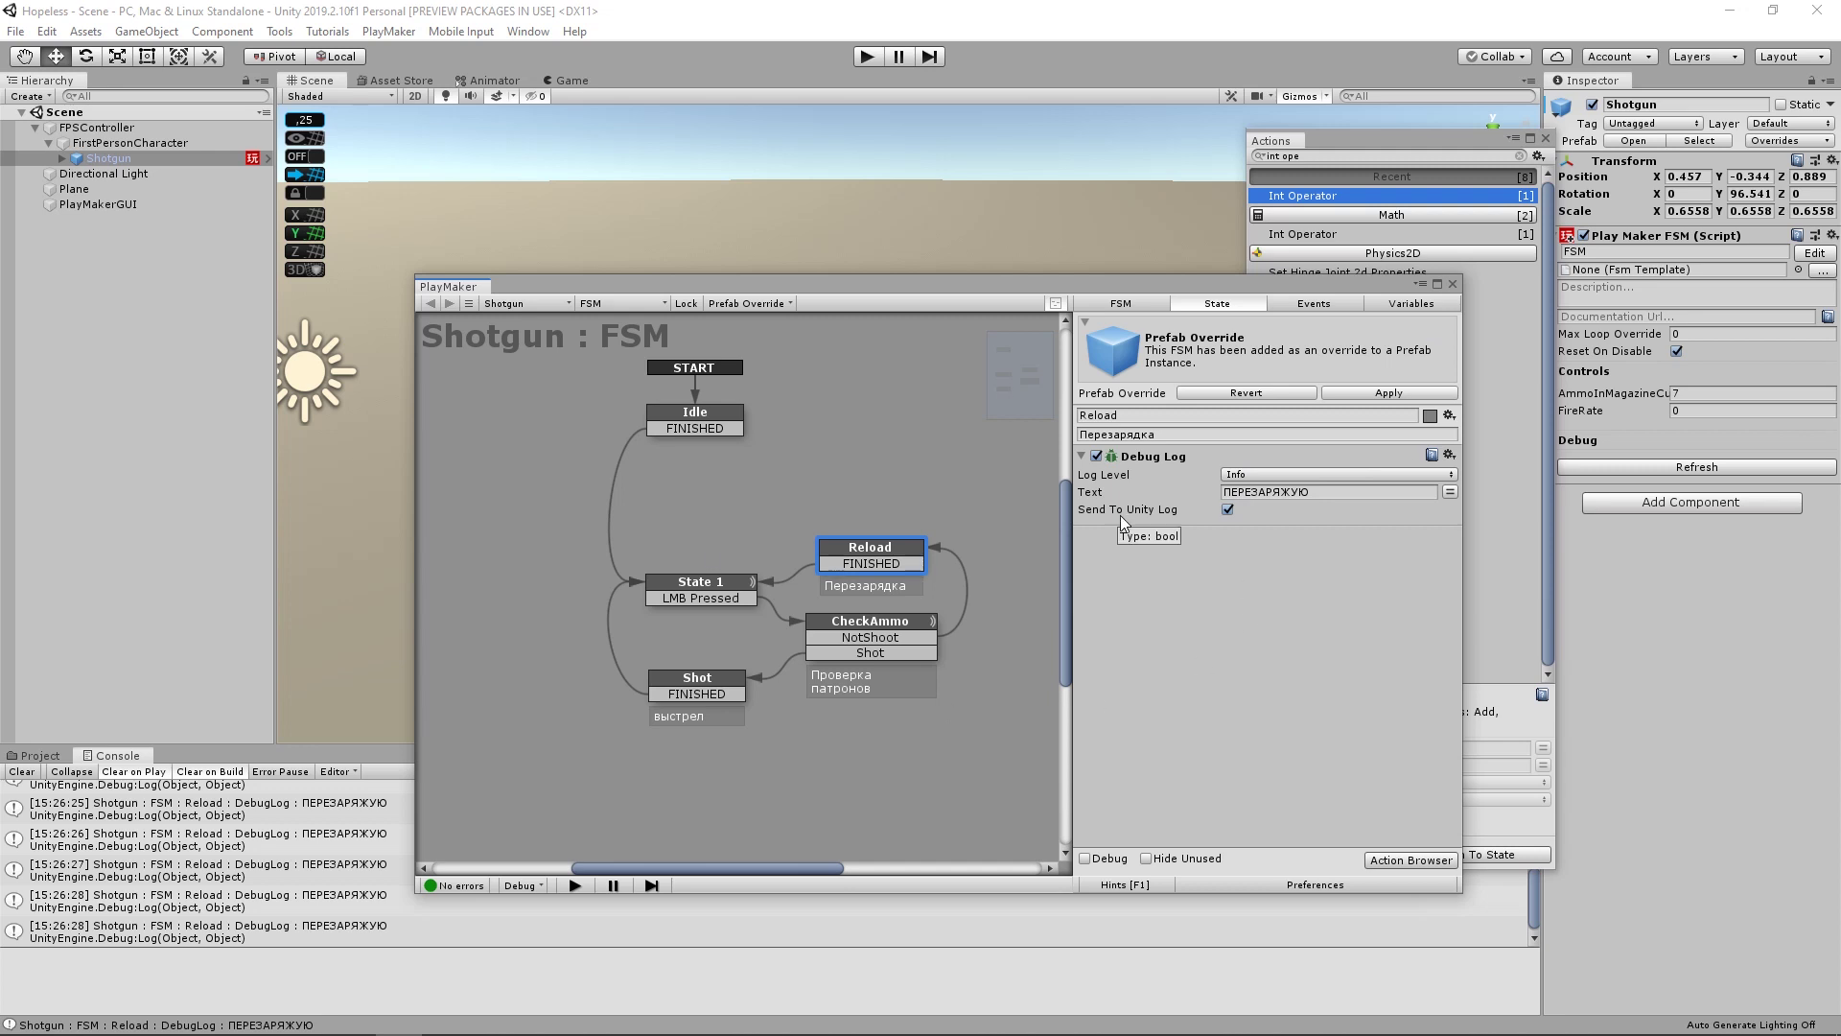
click(1390, 305)
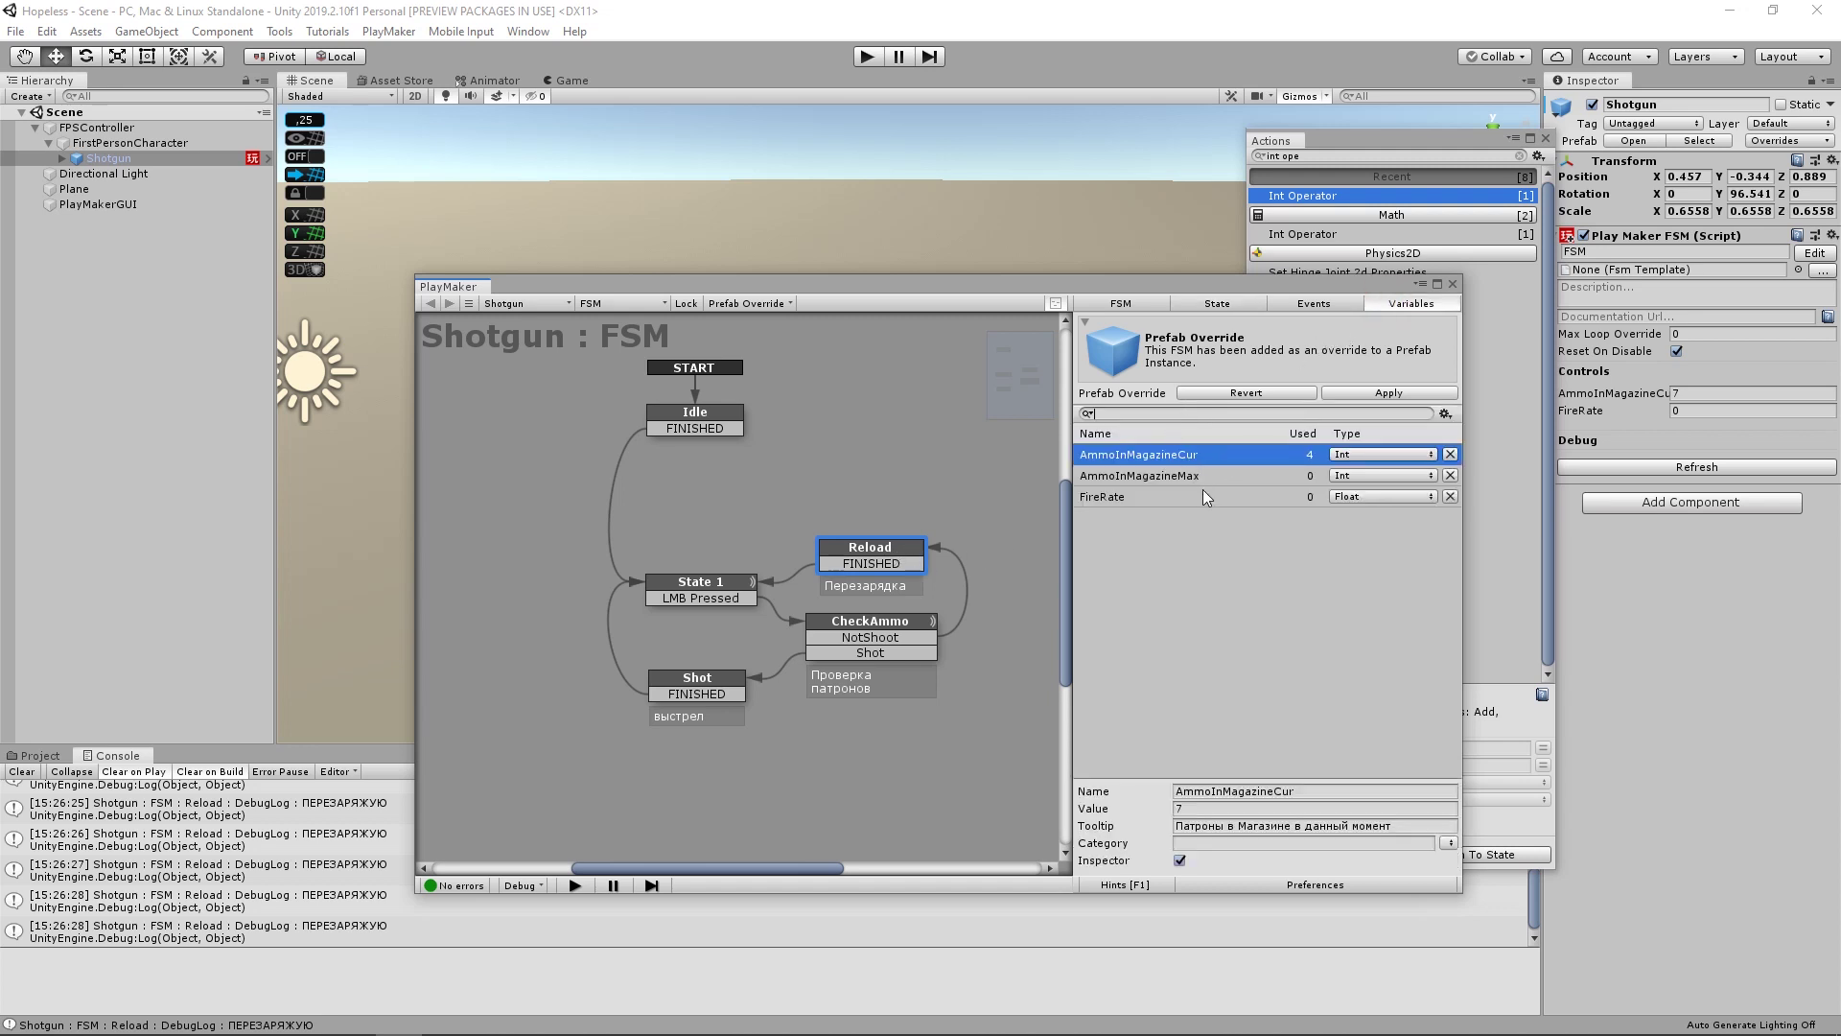
- Add a new Int variable named AmmoInInventory to the FSM
click(1329, 734)
click(1233, 842)
click(1235, 859)
click(1329, 527)
click(1258, 841)
text(Фьщ)
key(ctrl+a)
text(Amm)
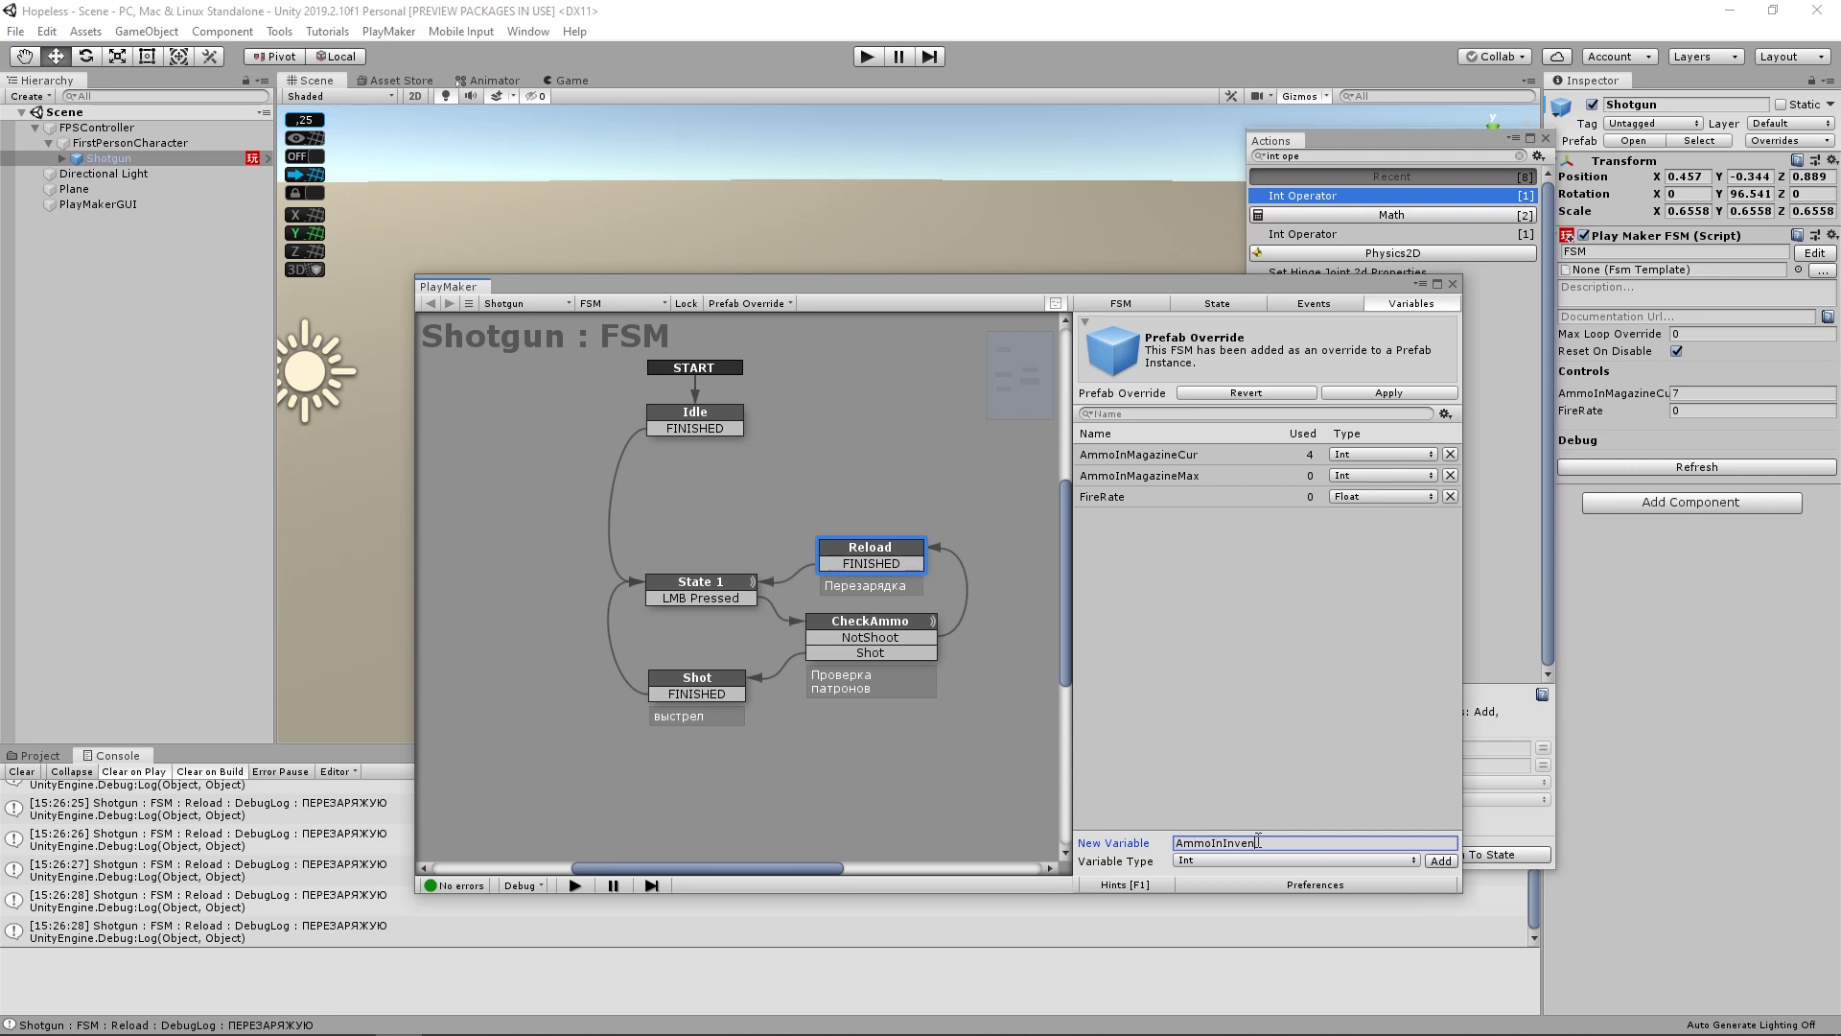
key(Return)
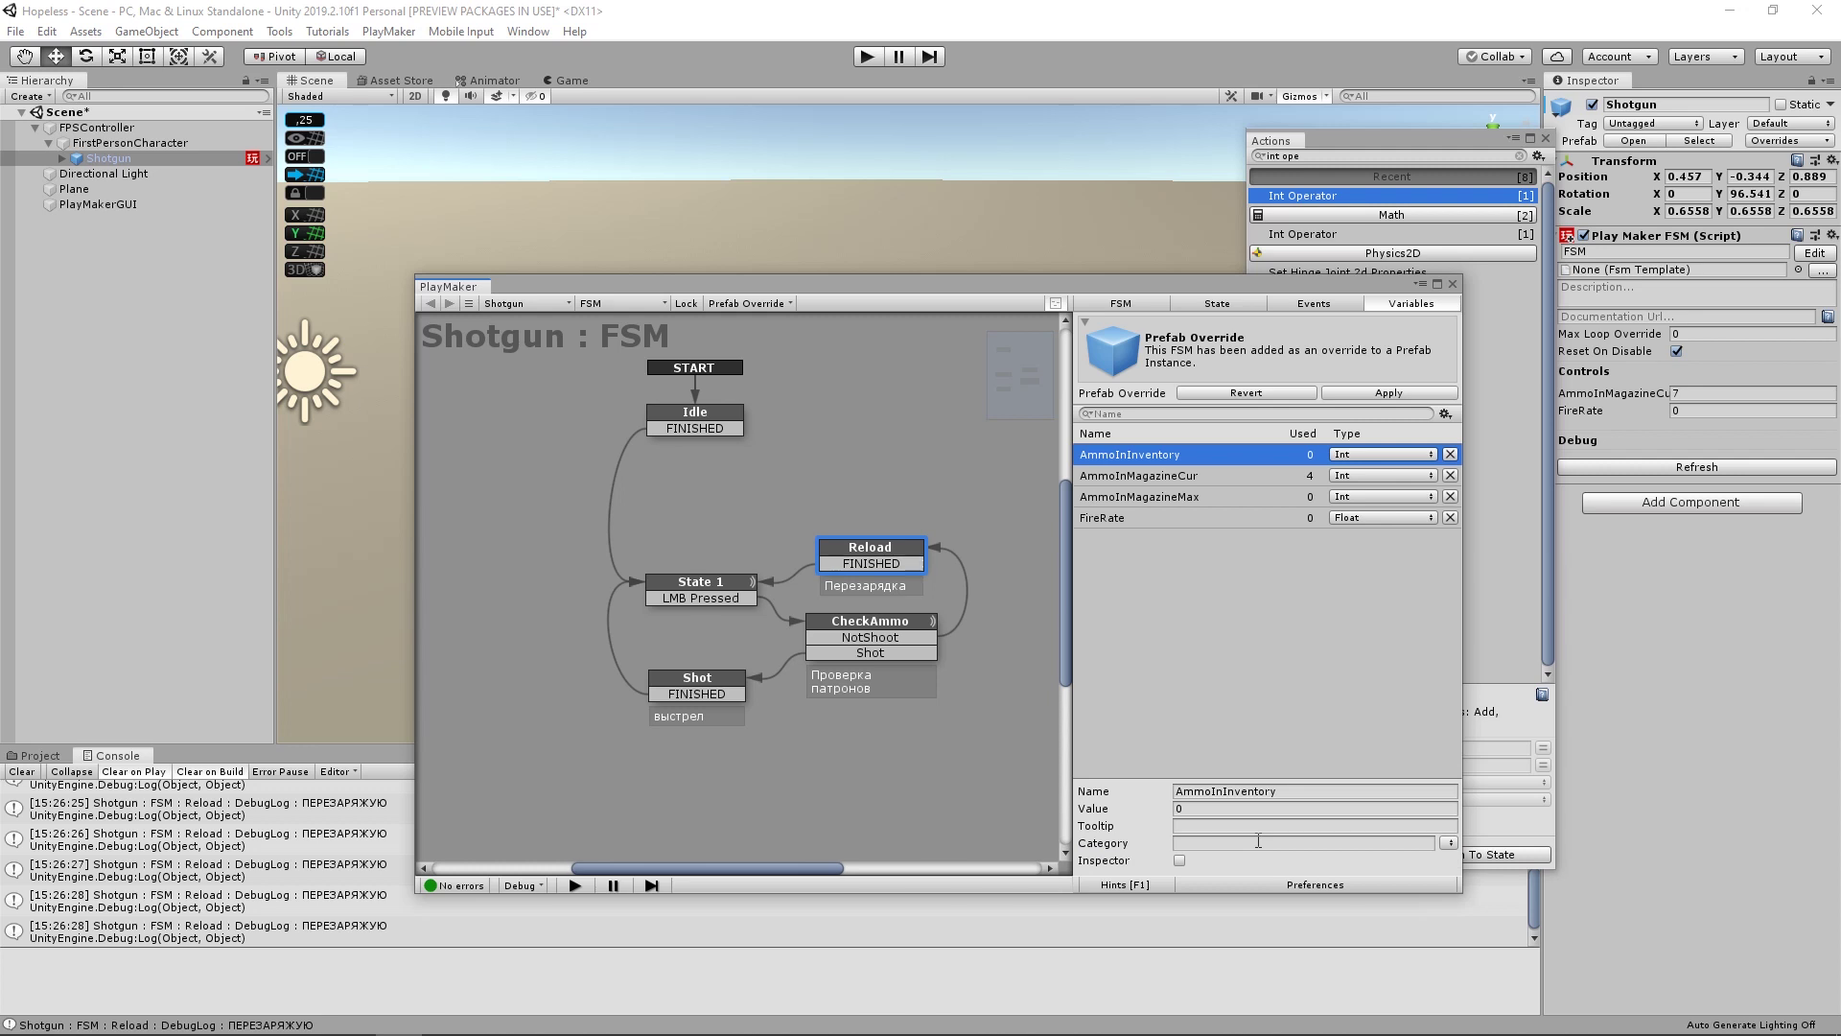
- Give AmmoInInventory a default value of 14 and a tooltip, and expose it in the Inspector
click(1215, 811)
text(14)
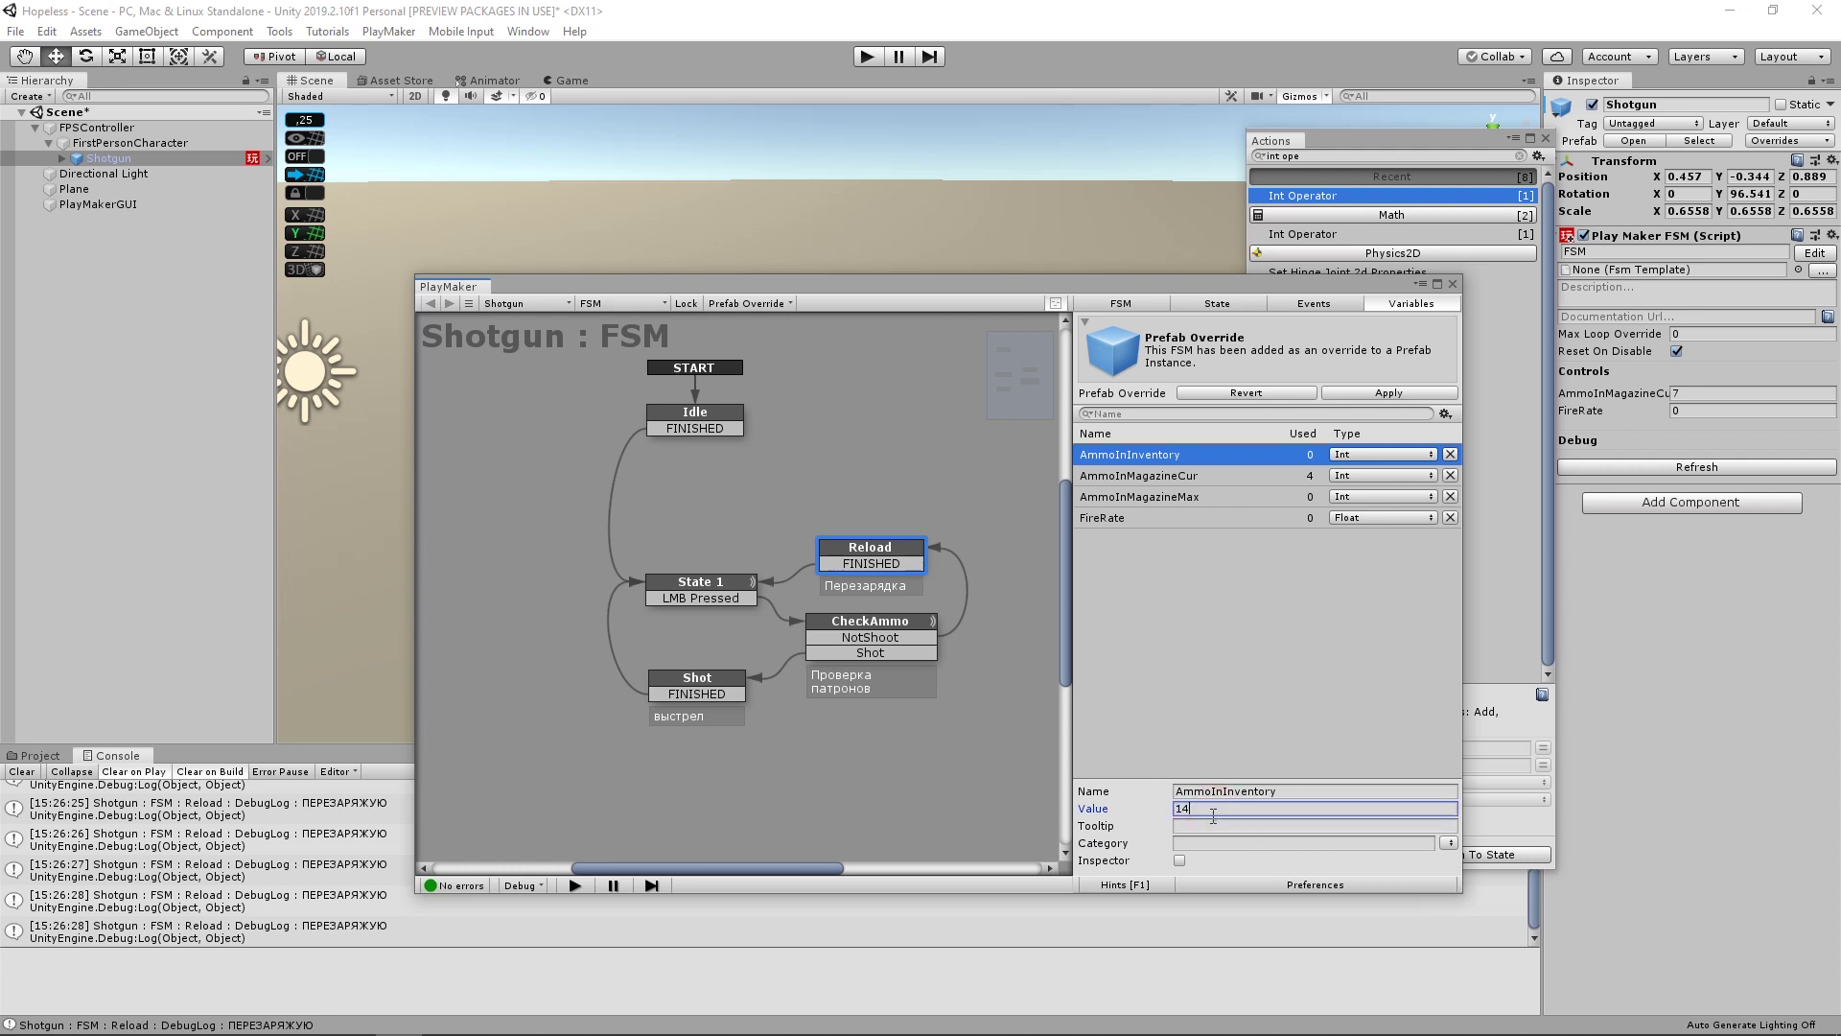
click(1209, 829)
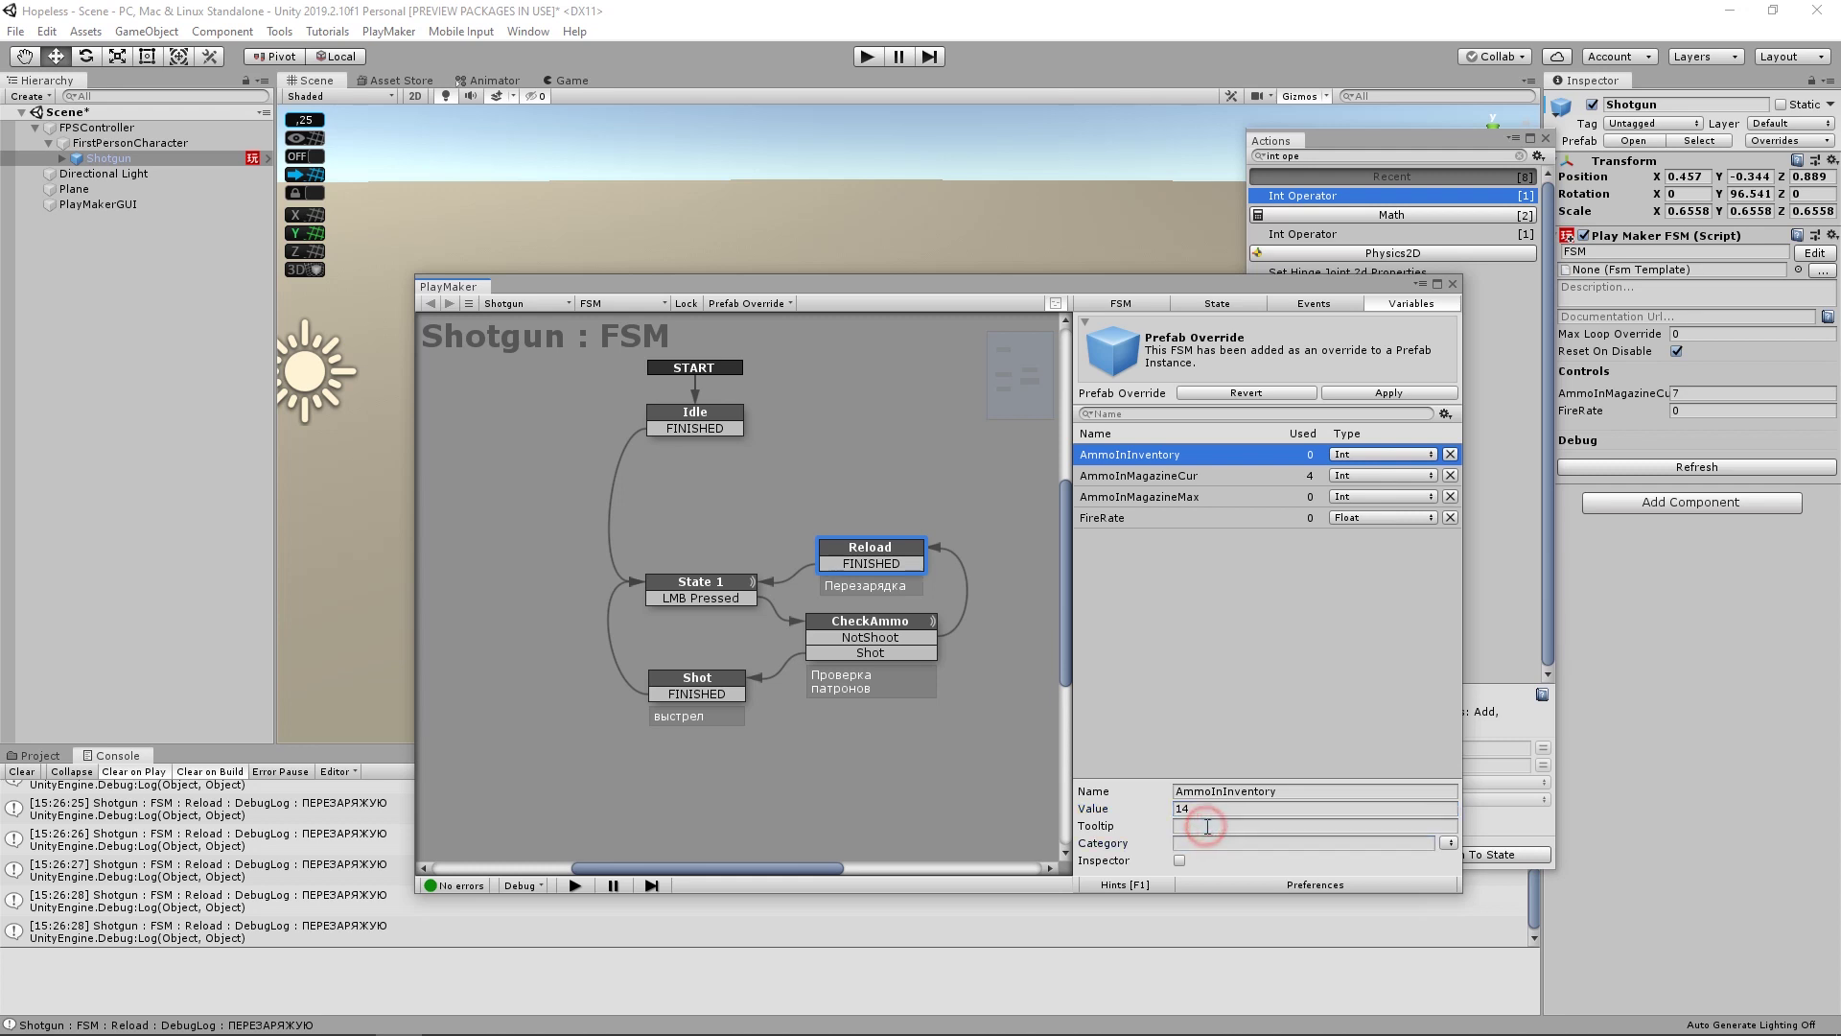
click(1208, 826)
text(Патроны у игрока)
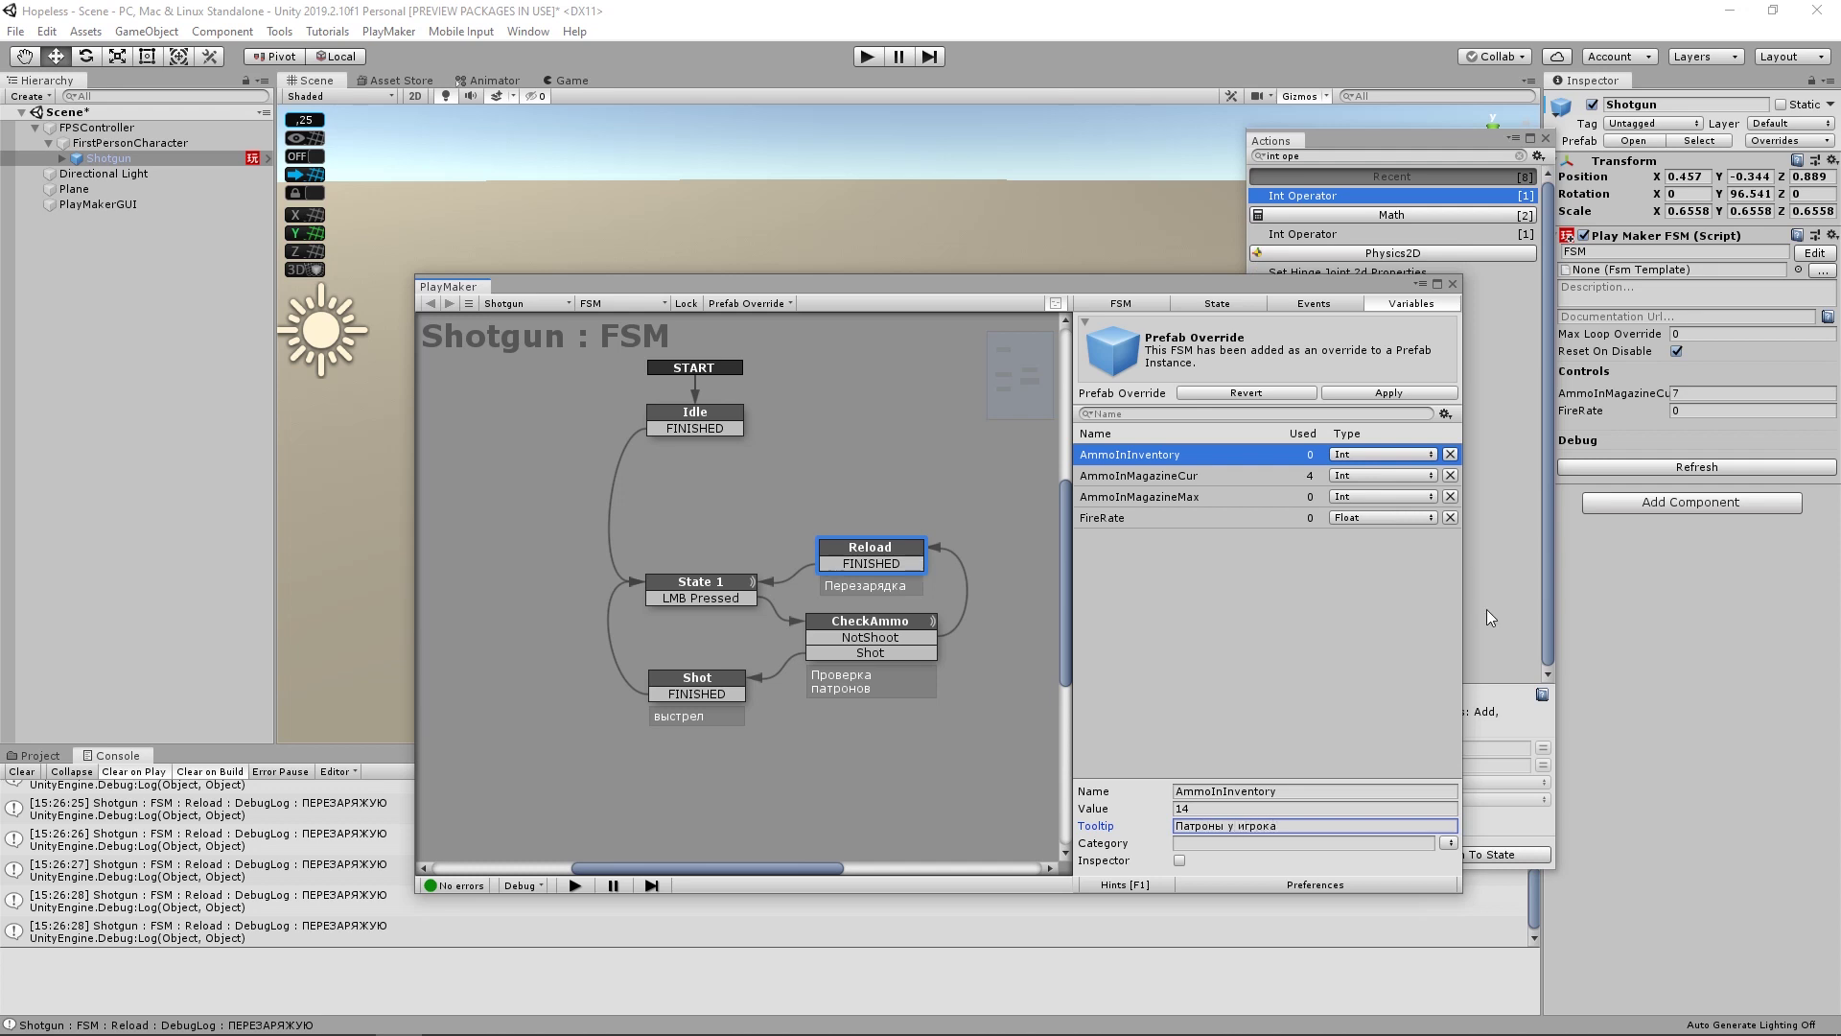
click(1180, 860)
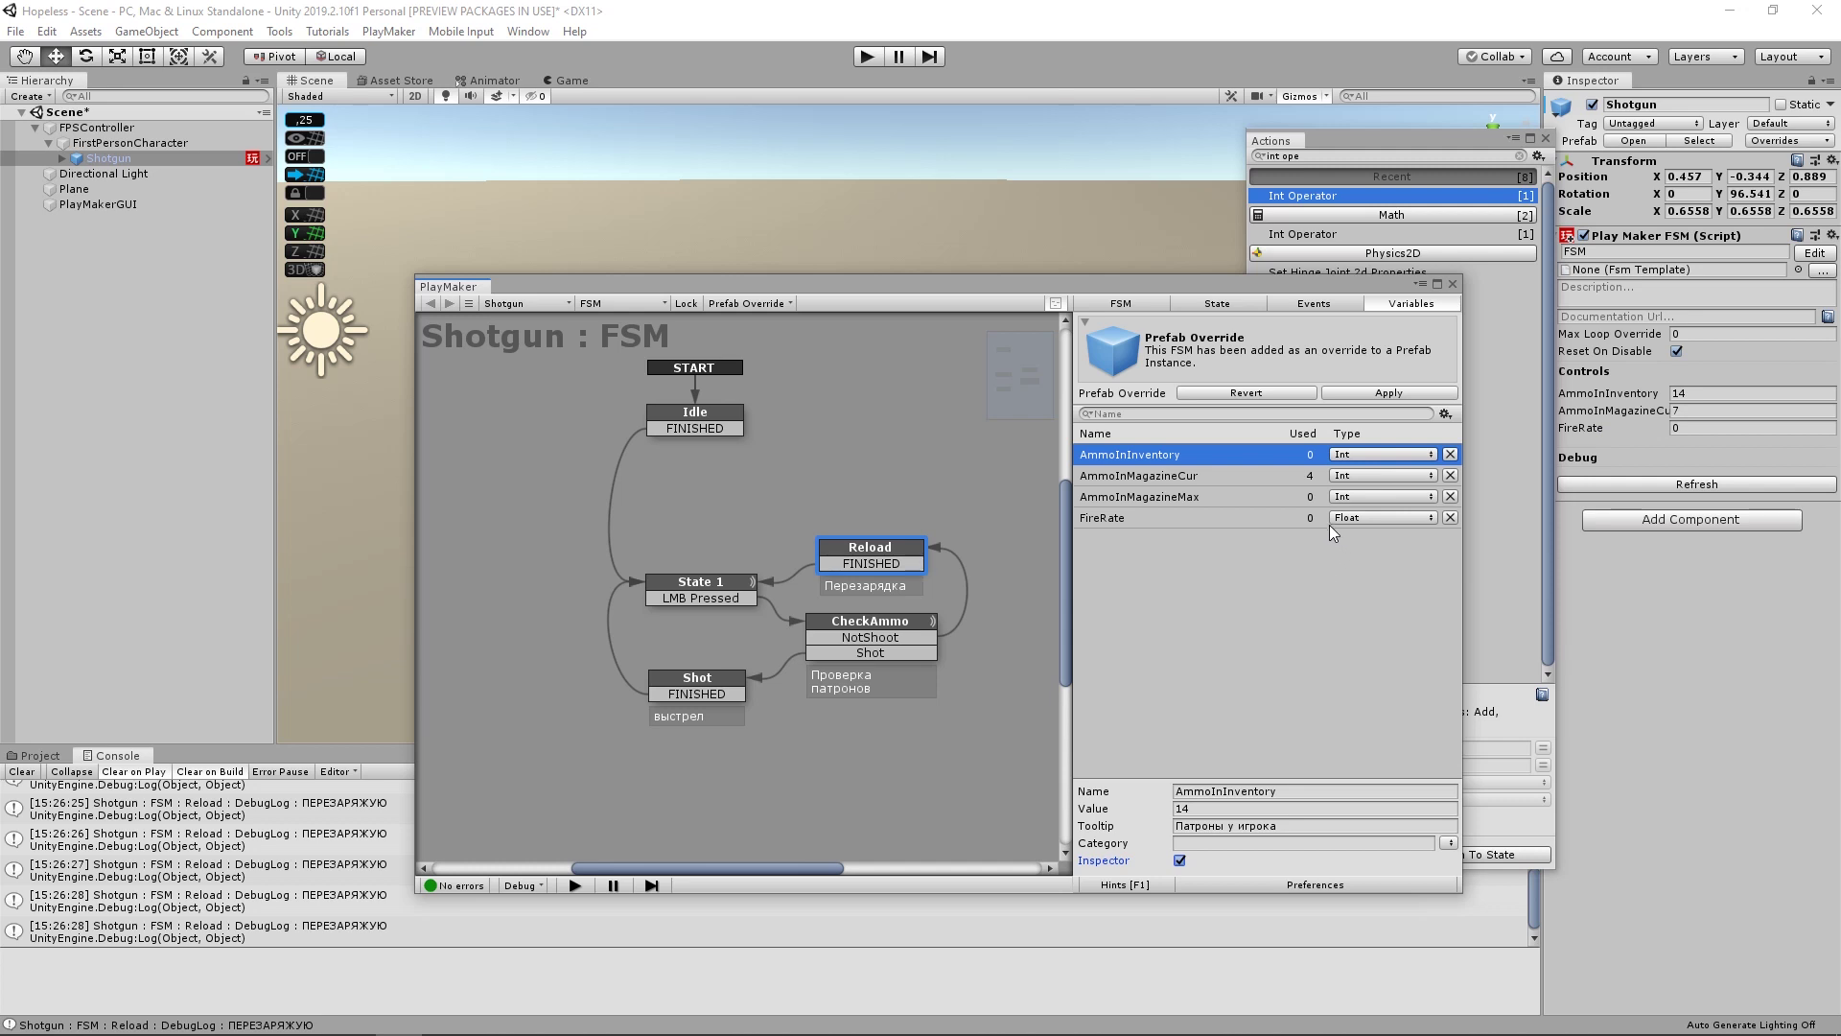
- Set FireRate's default value to 0.2, then select the Shot state's FINISHED transition
click(1157, 519)
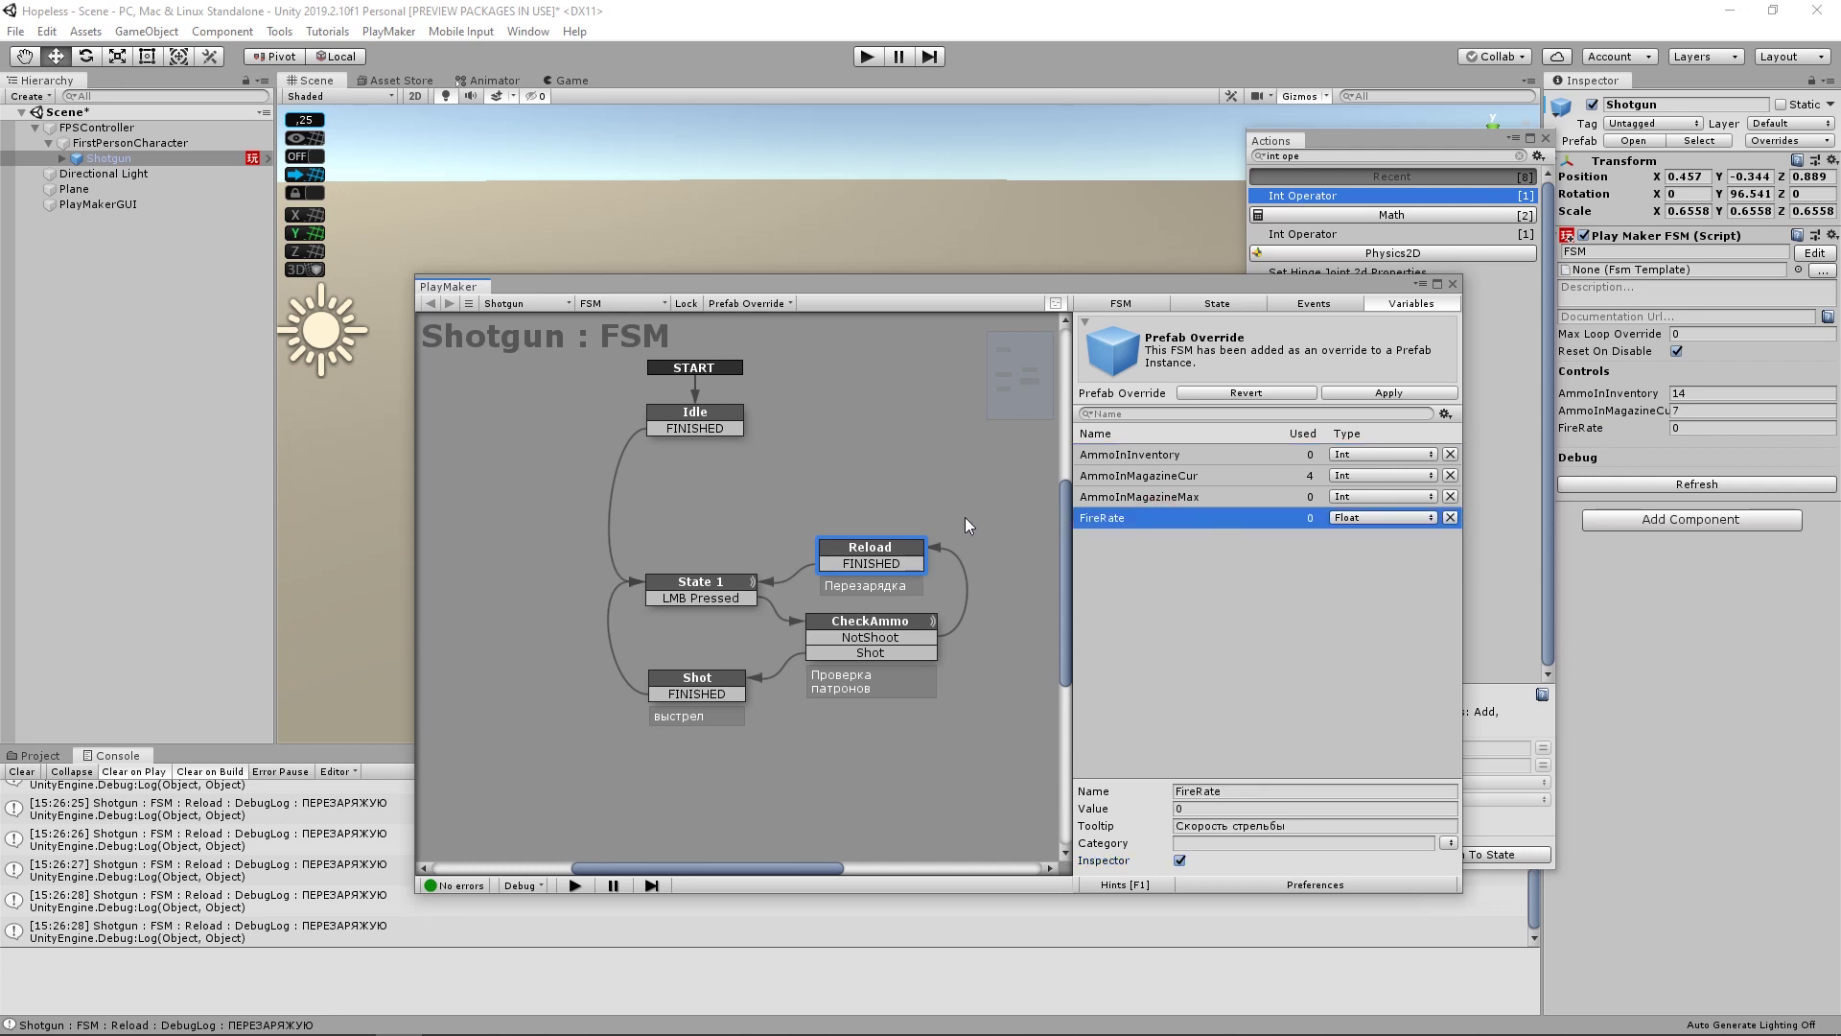
mouse_move(1118, 294)
mouse_down()
mouse_move(1178, 578)
mouse_move(1137, 262)
mouse_up()
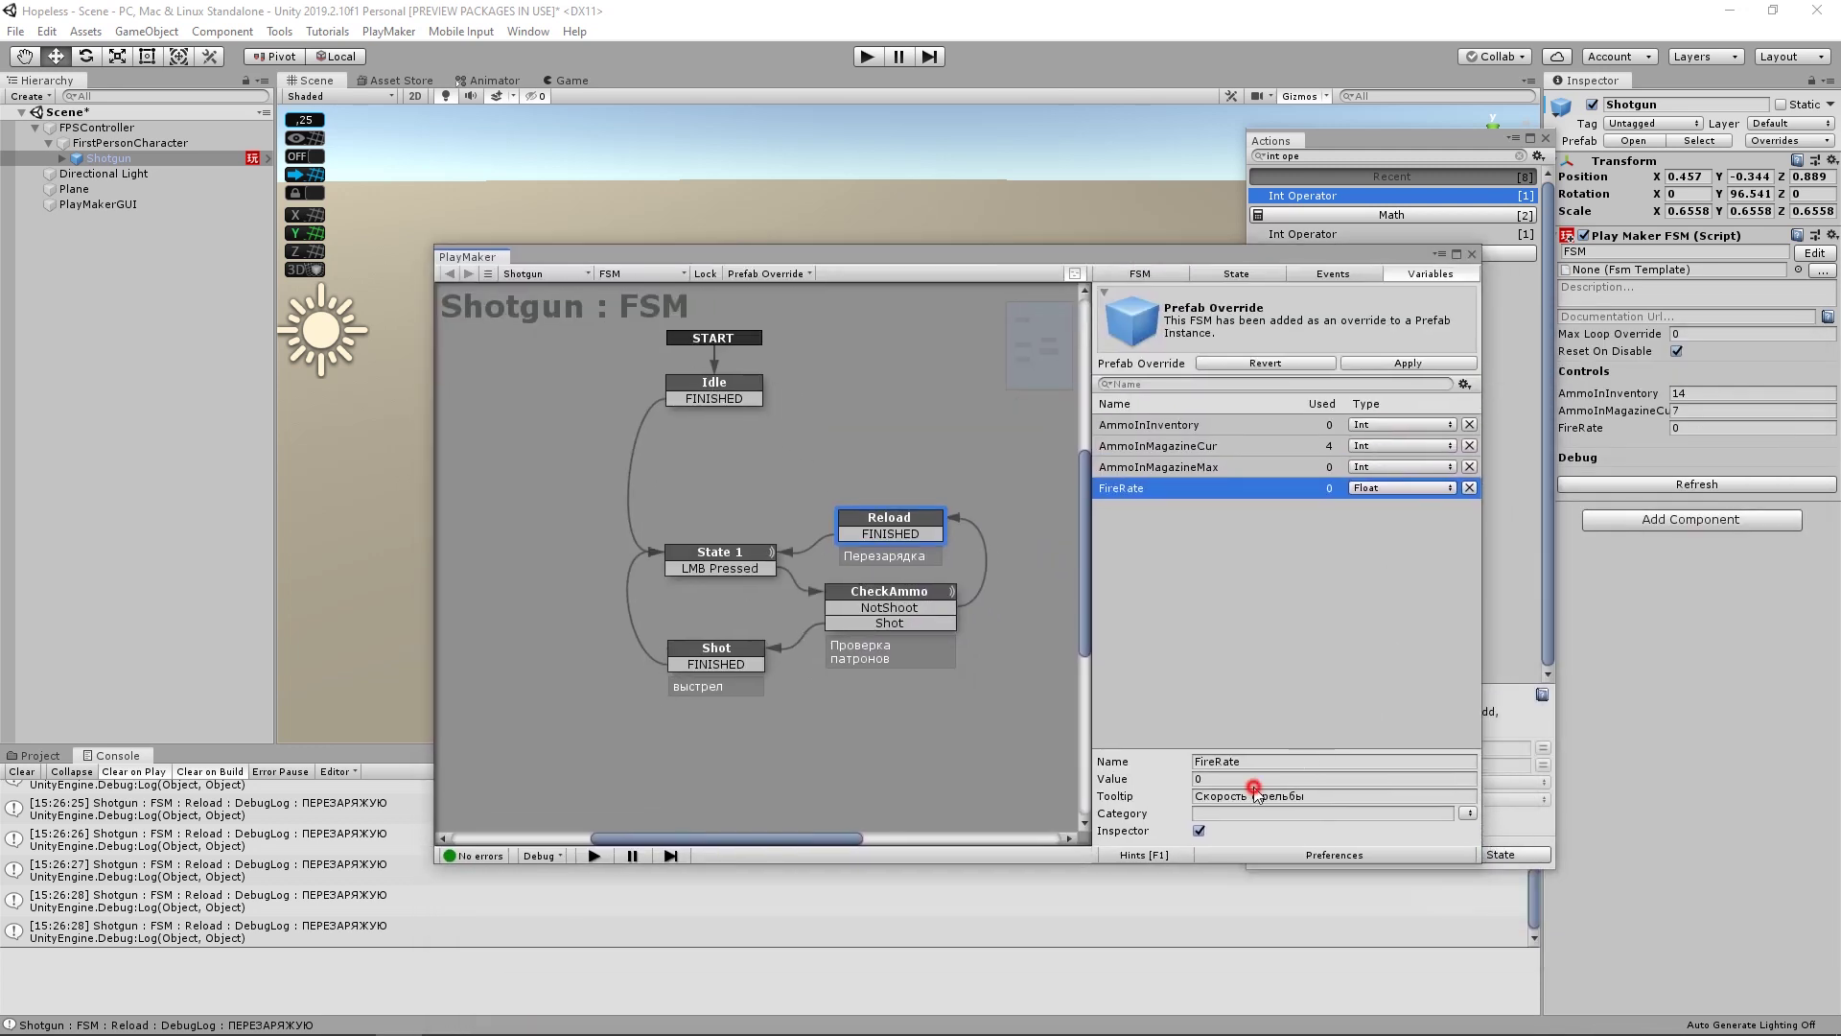
click(1251, 780)
text(.2)
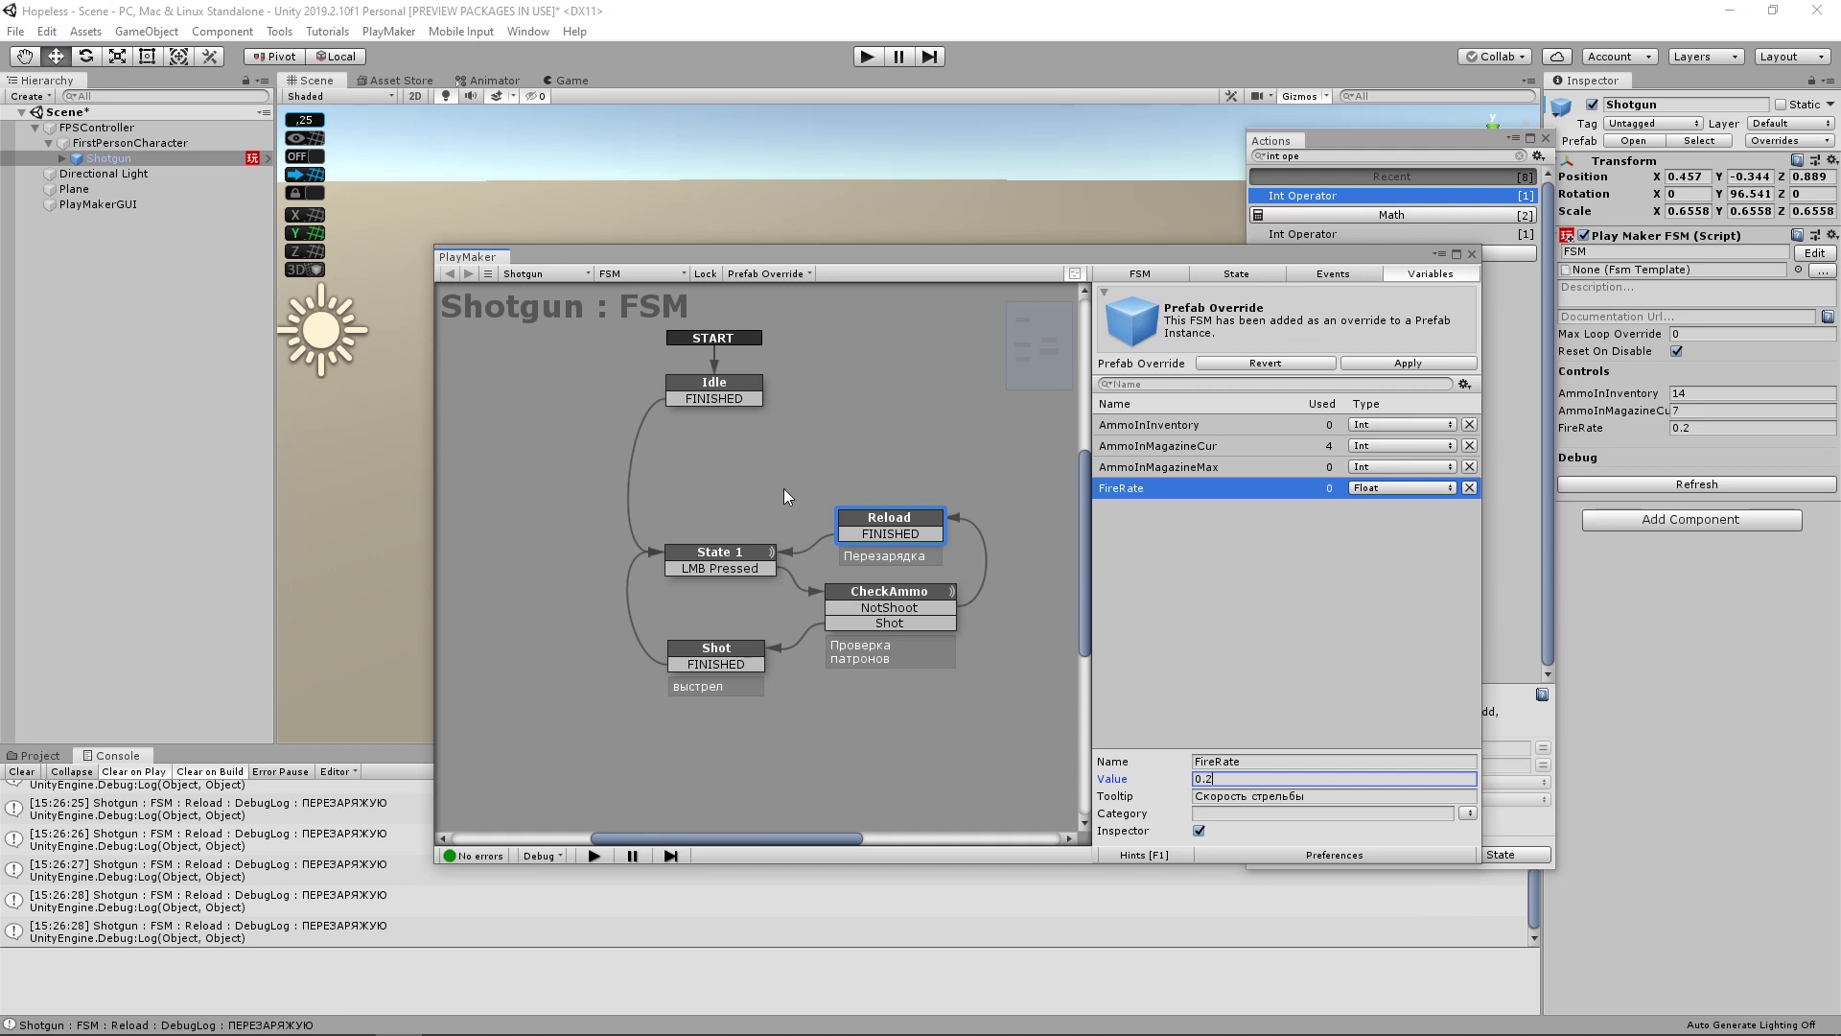
click(748, 532)
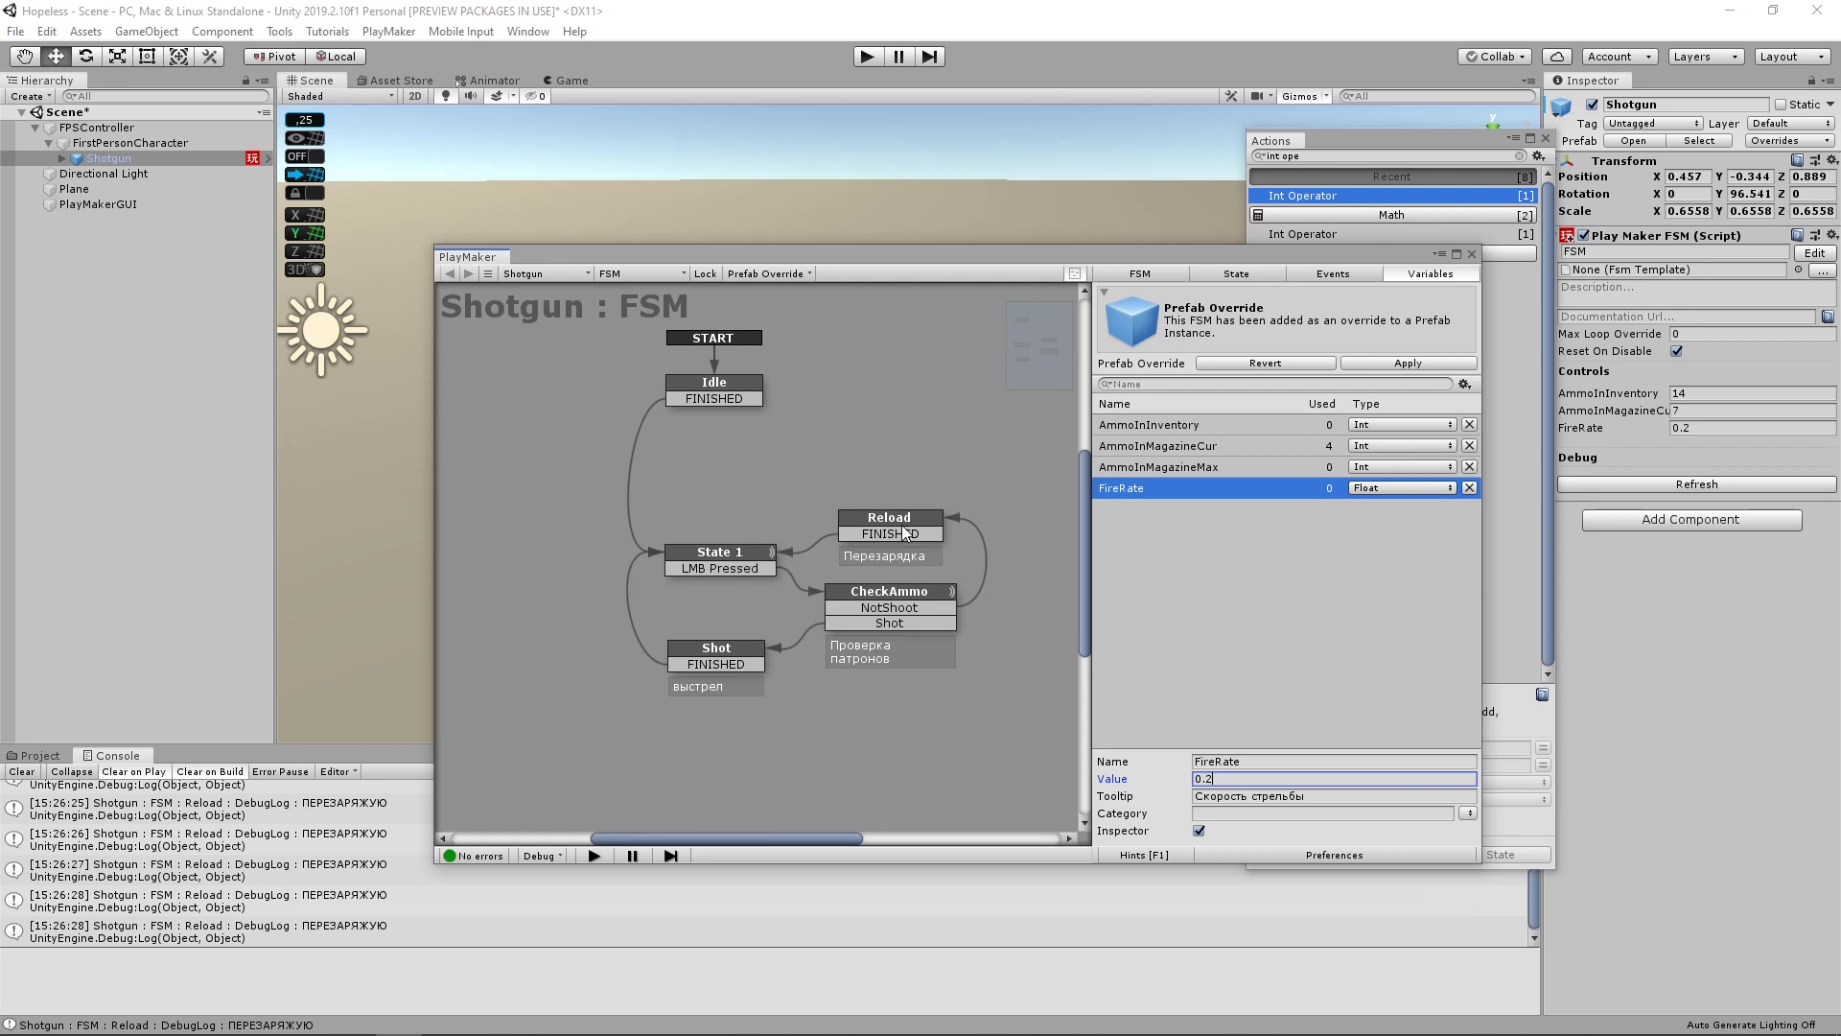
click(696, 664)
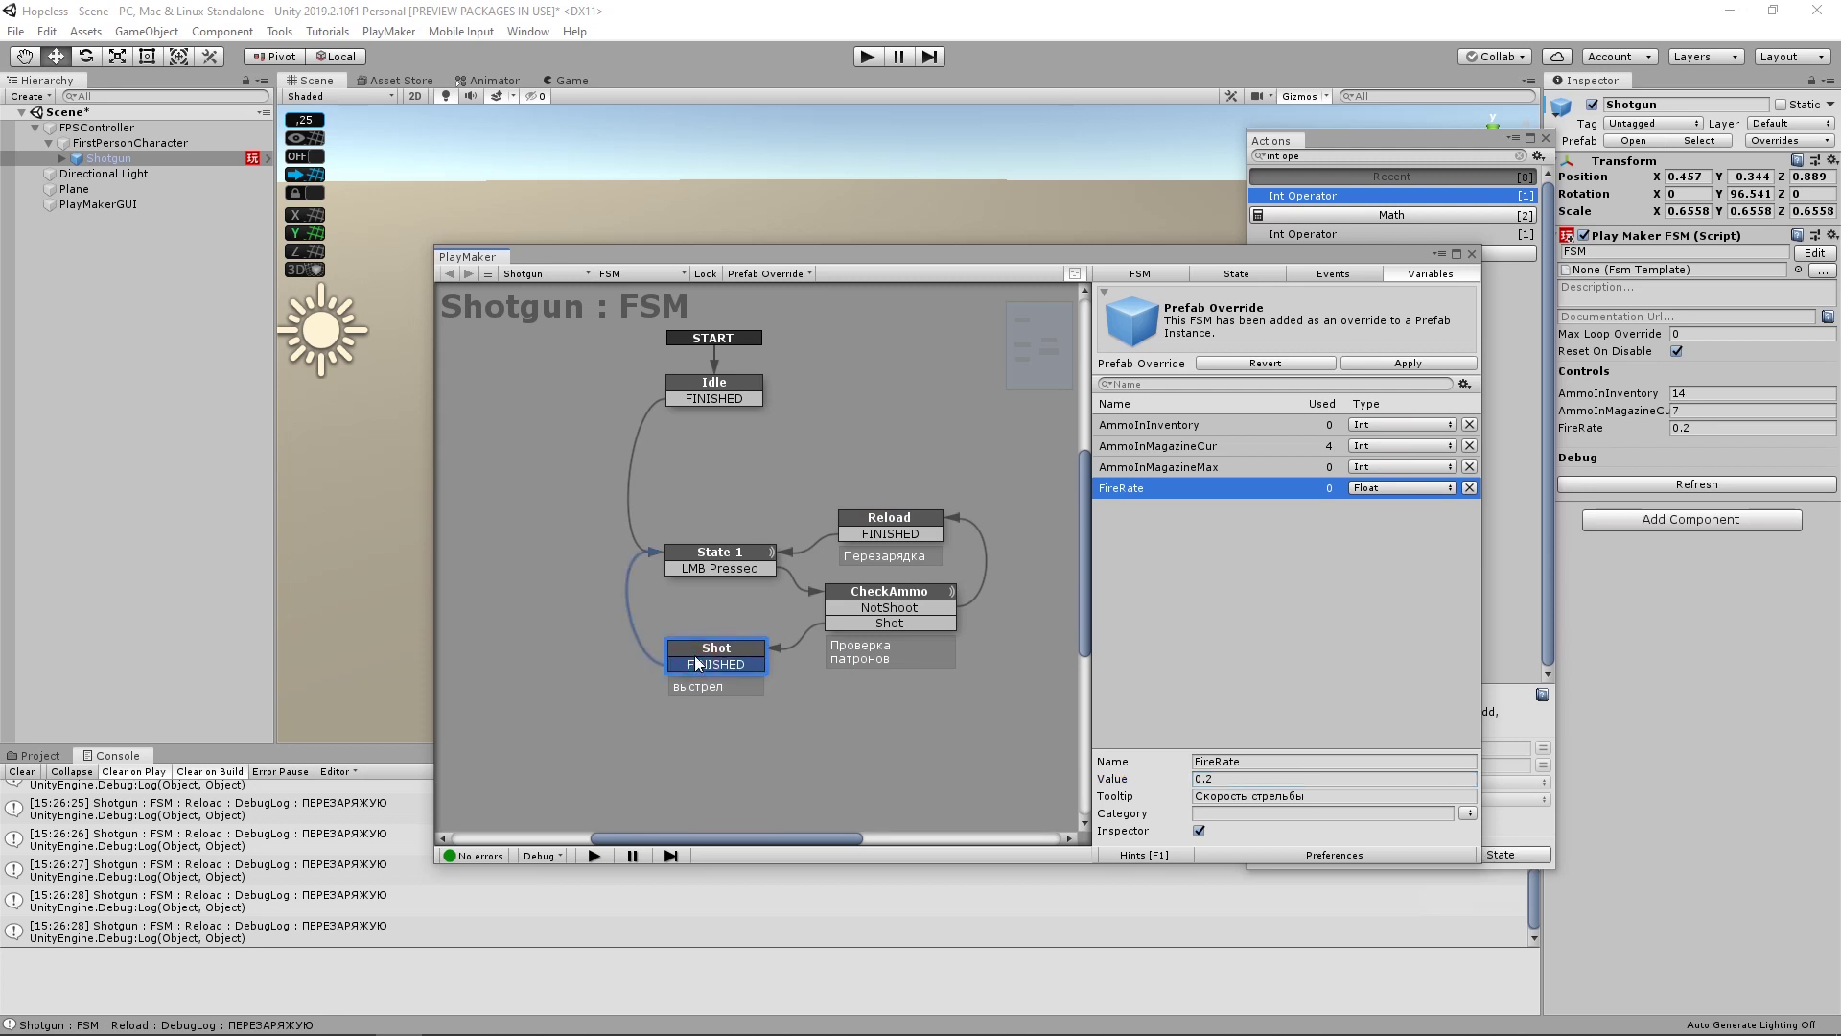
- Add a new state named Wait with the description 'пауза'
right_click(596, 607)
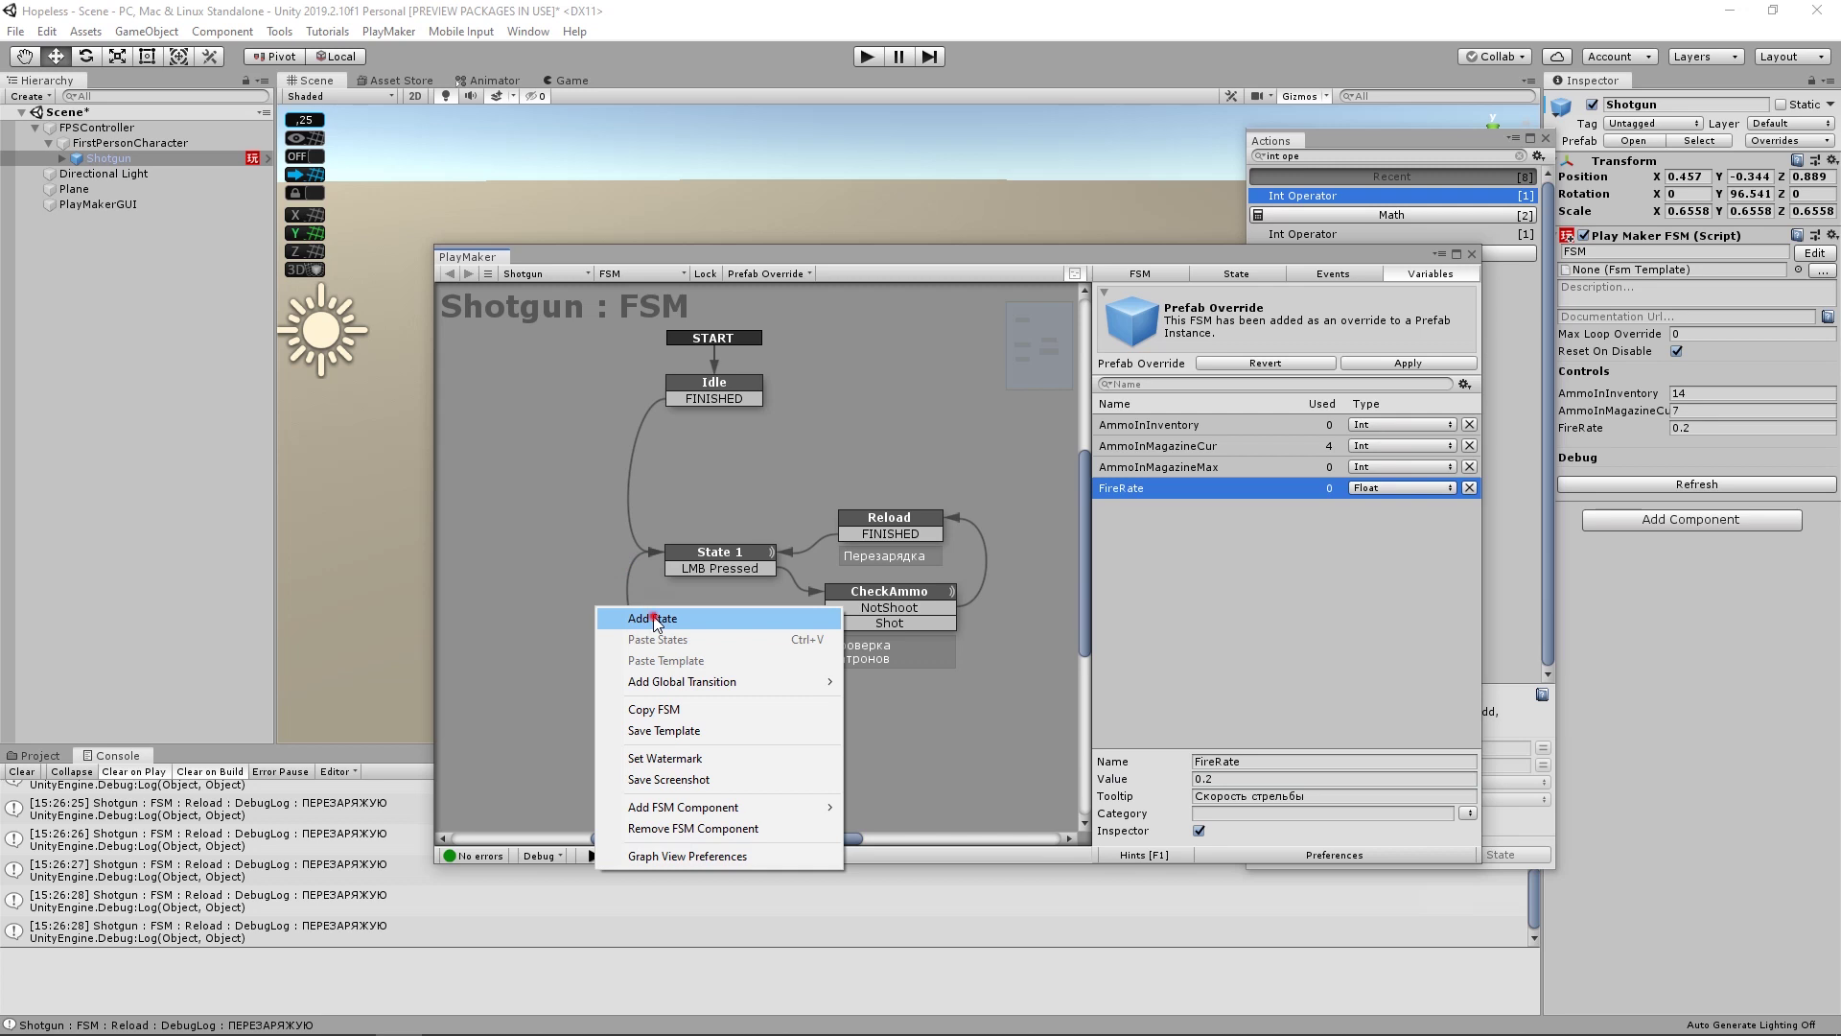
click(650, 618)
click(1167, 385)
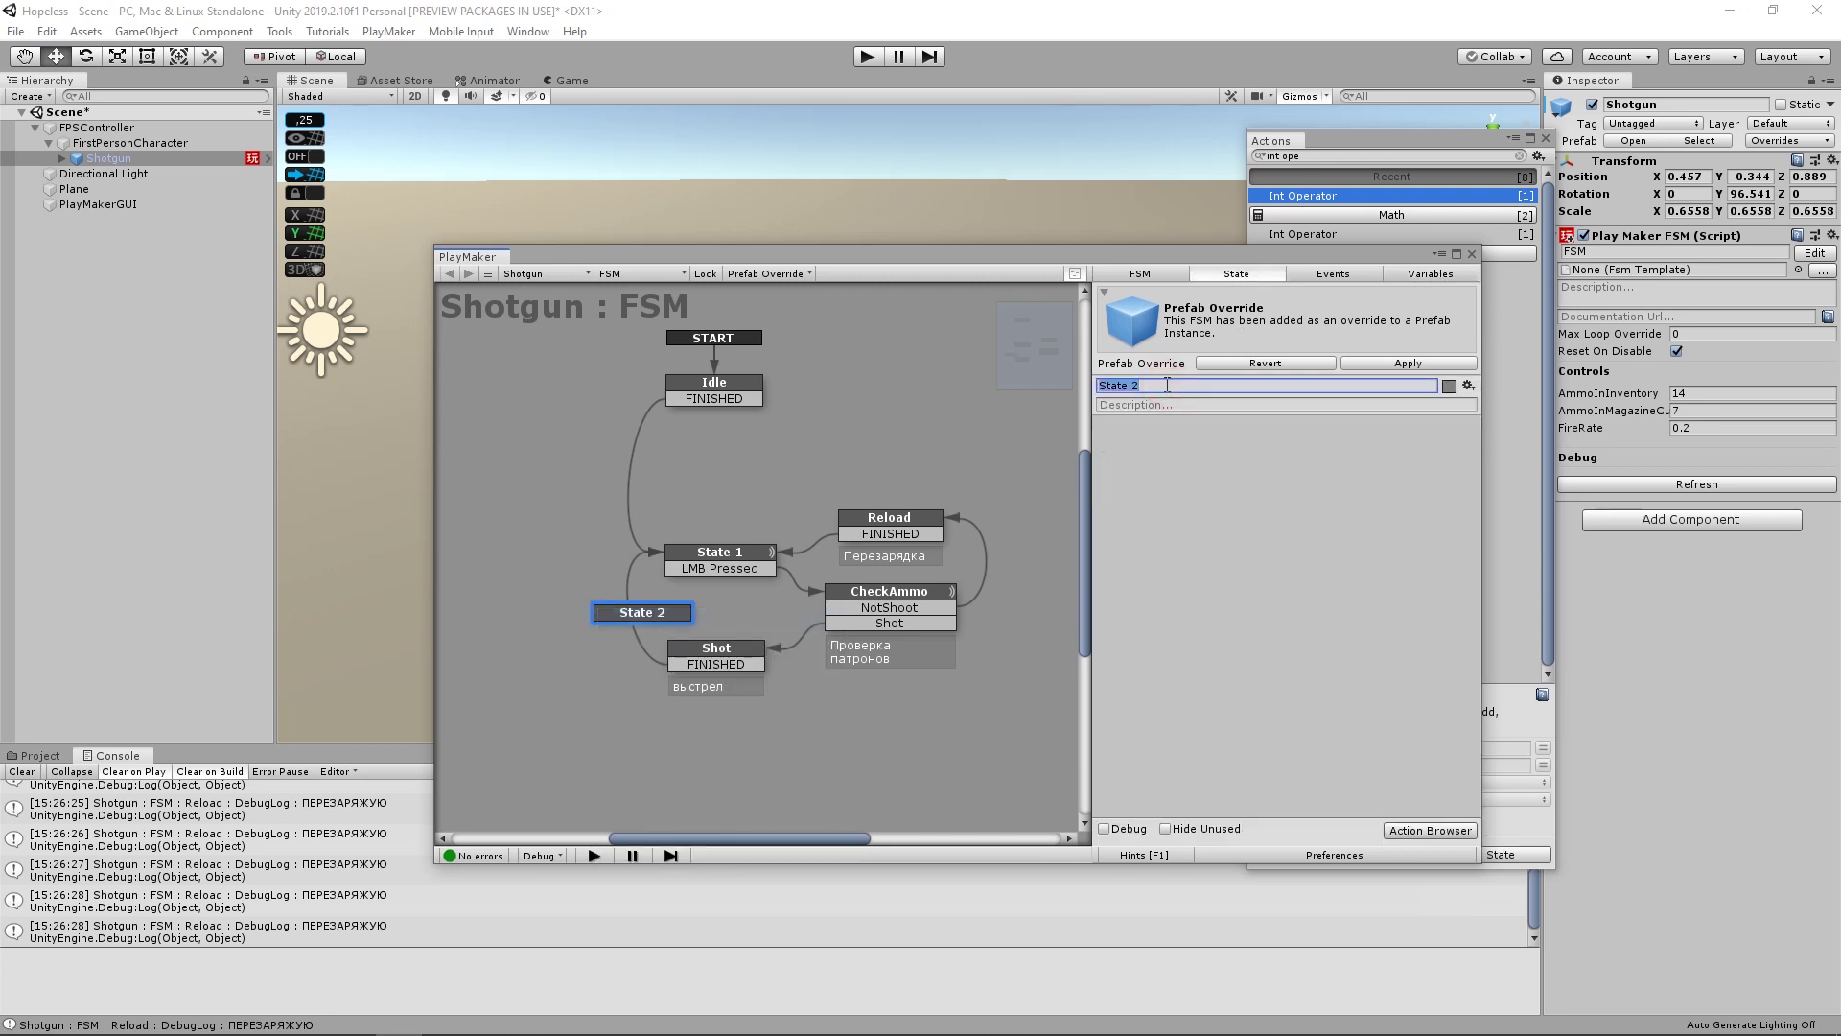
text(Wai)
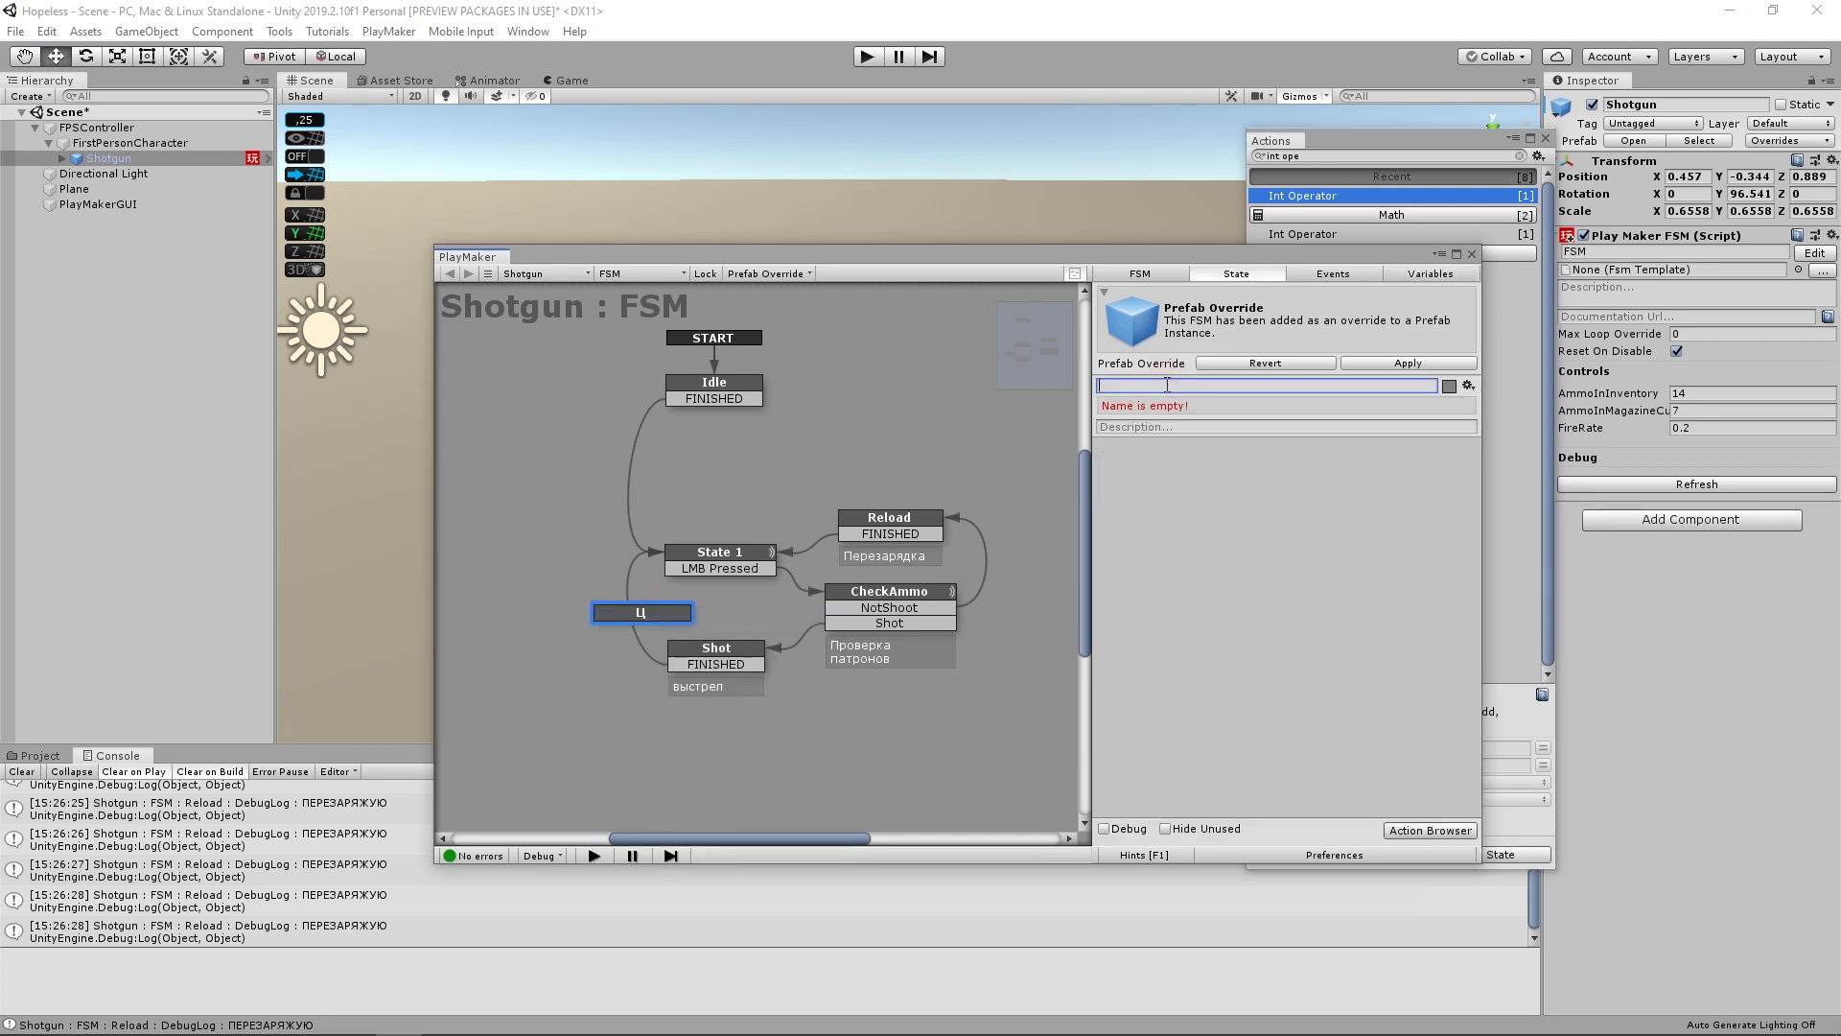
text(y)
key(BackSpace)
text(t)
click(1155, 401)
text(naуза)
key(Return)
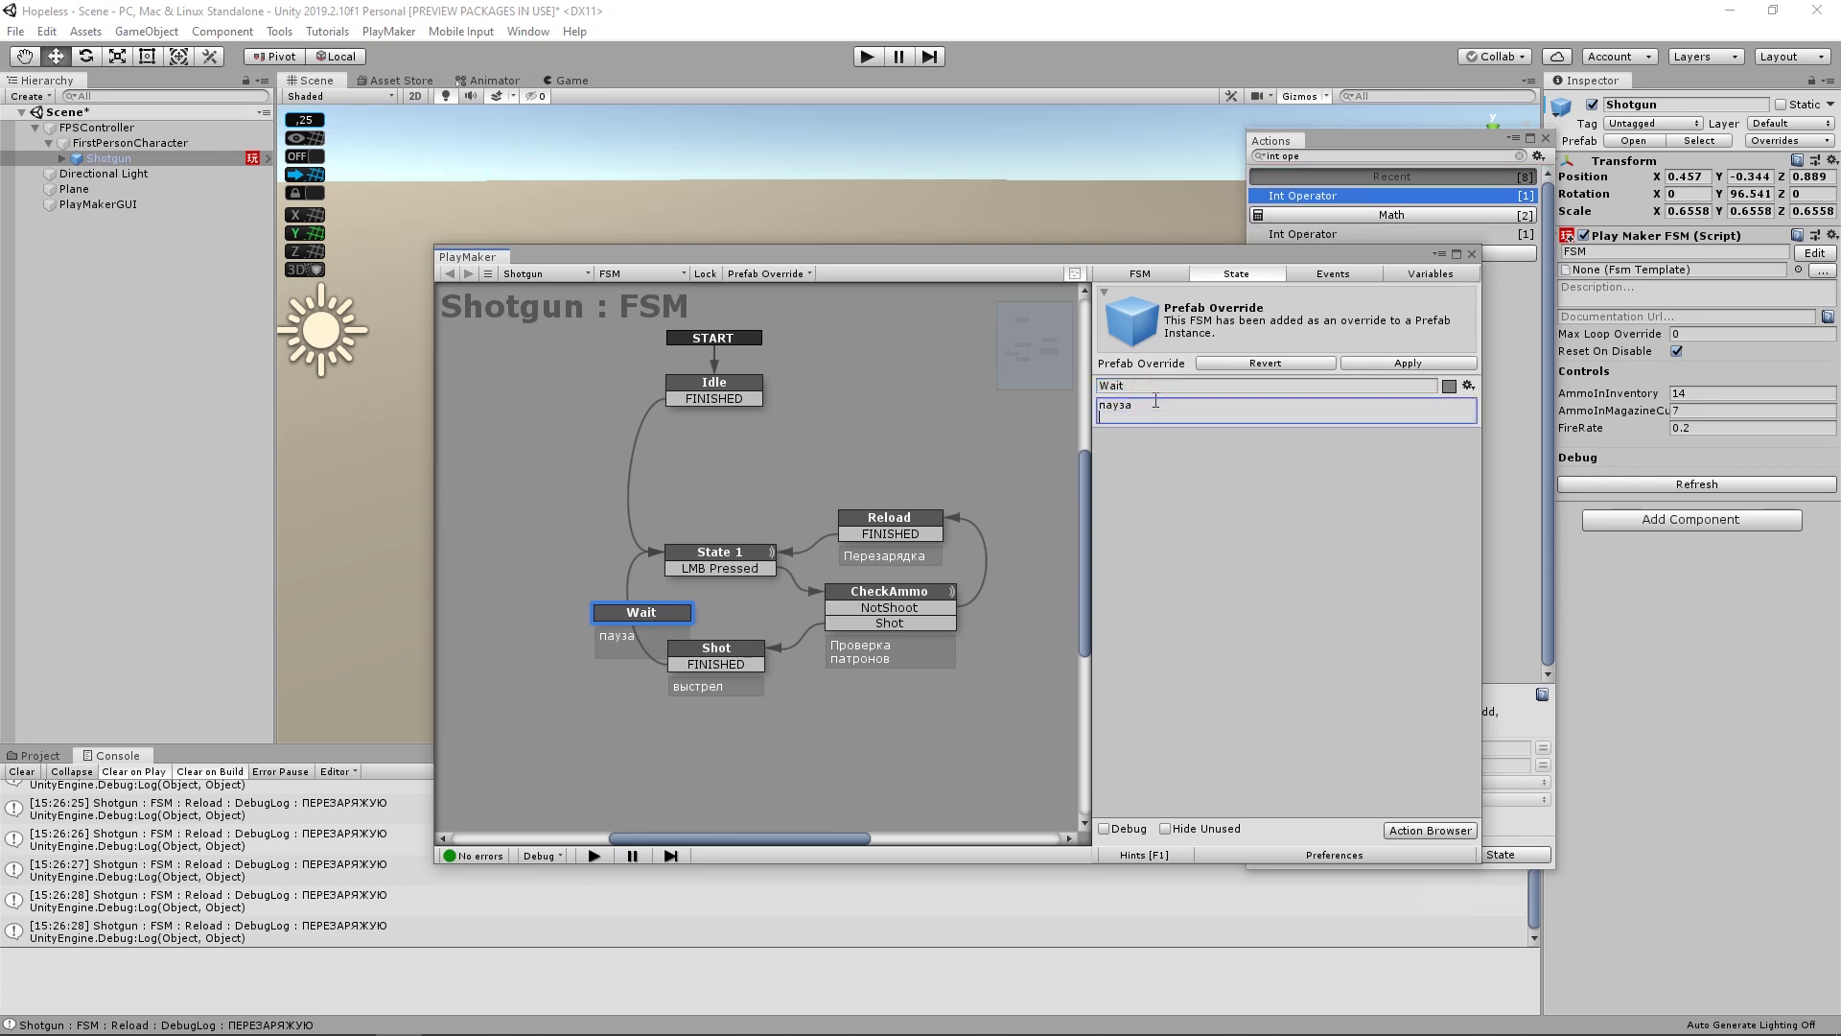
- Position the Wait state to the left of the Shot state
drag(641, 614, 557, 614)
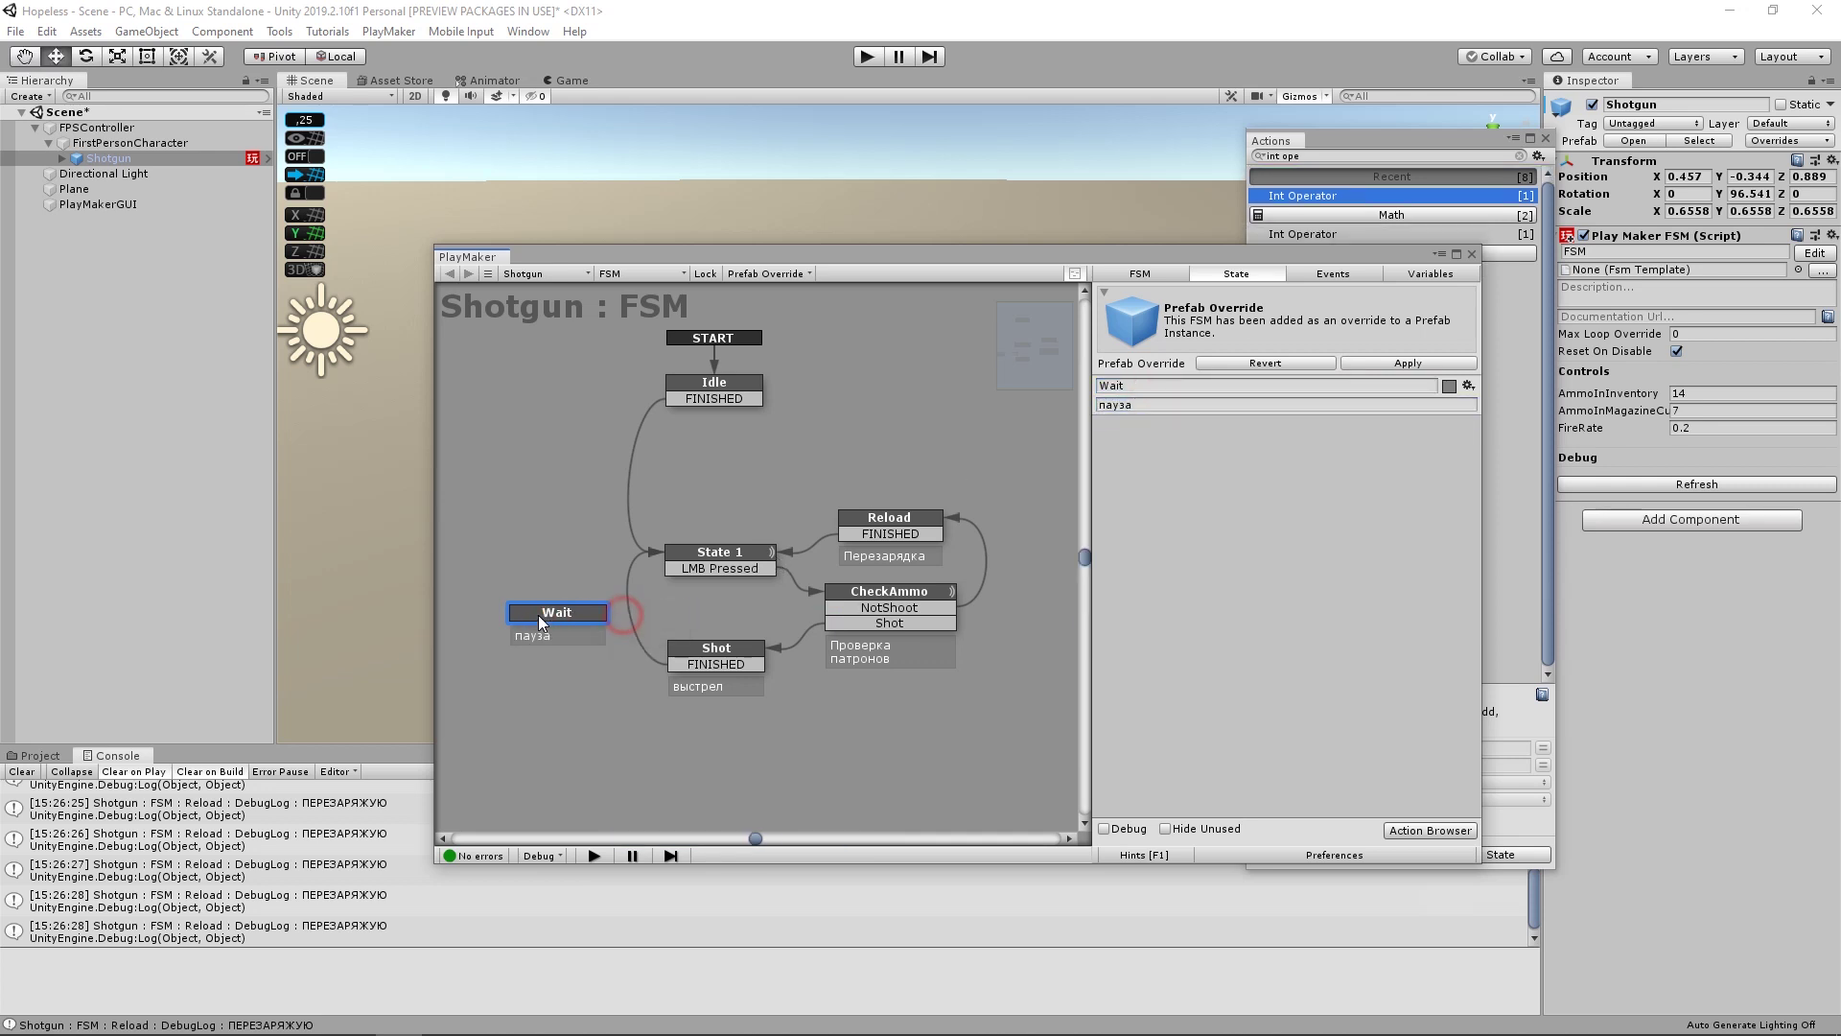
click(684, 671)
mouse_move(684, 671)
mouse_down()
mouse_move(593, 664)
mouse_move(588, 603)
mouse_up()
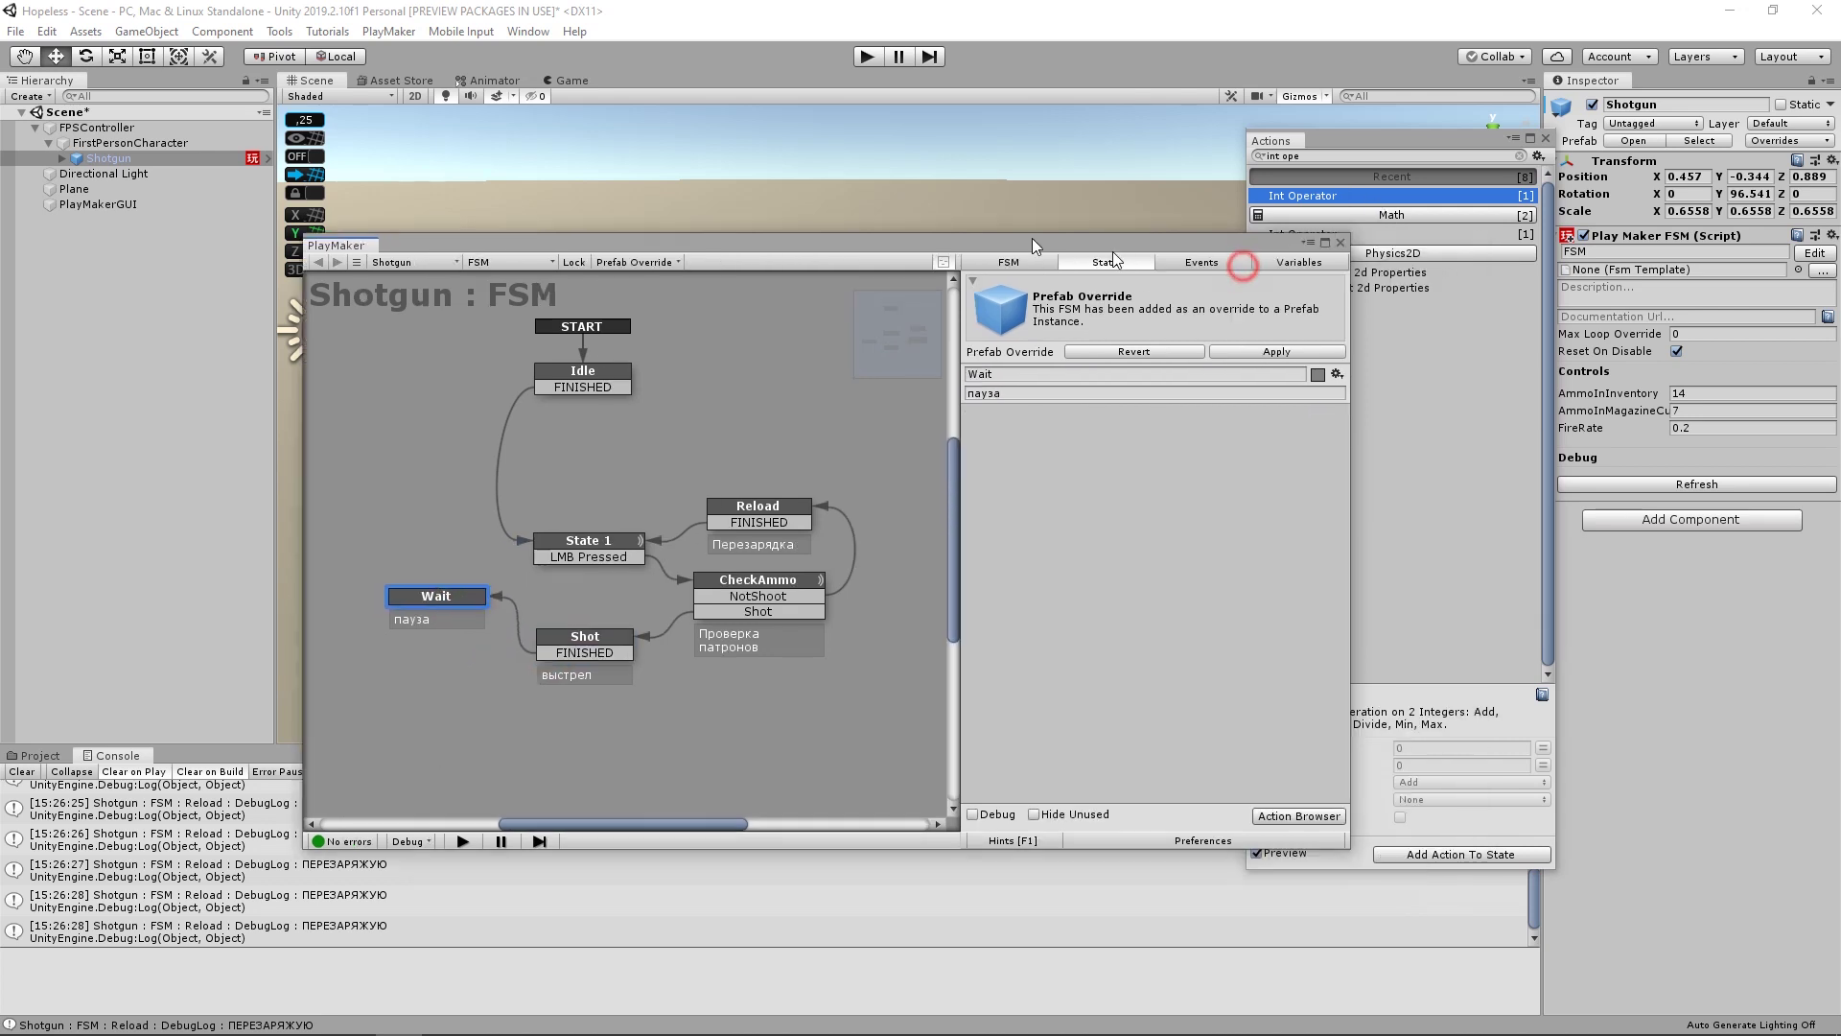
- Filter the Action Browser to 'wait'
drag(1243, 250, 1030, 224)
click(1368, 156)
text(wait)
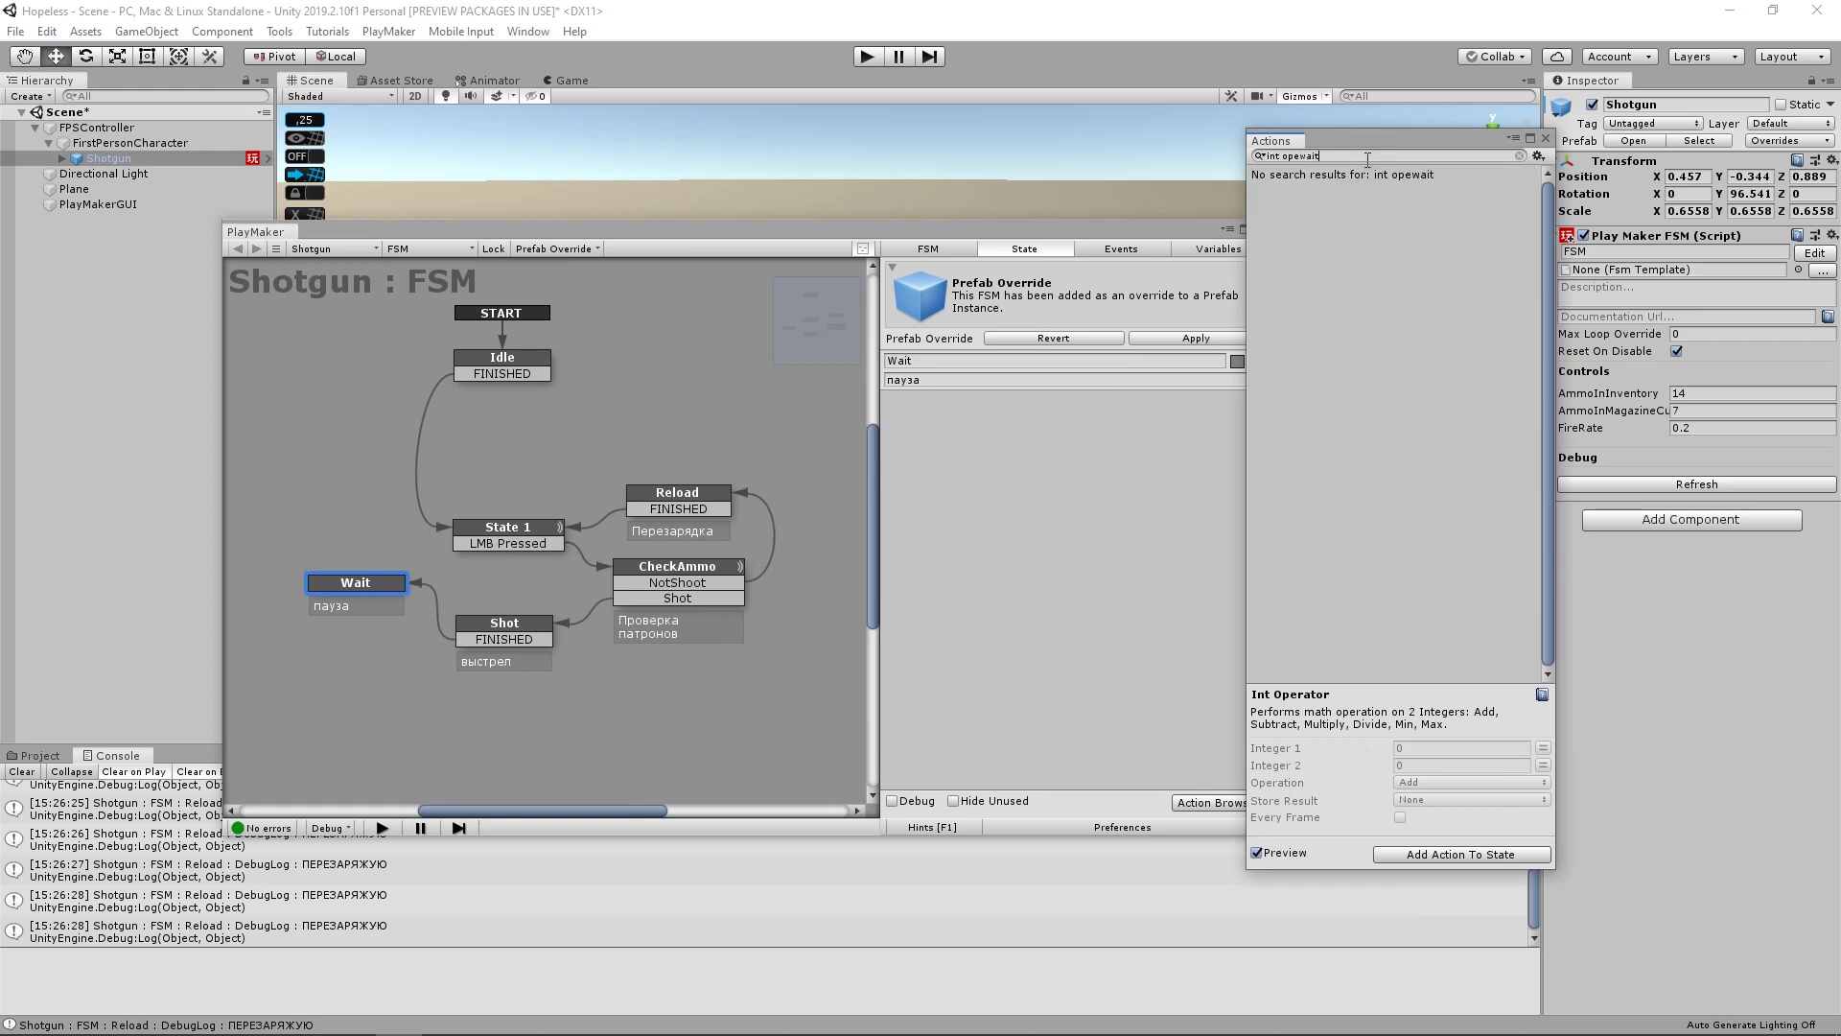
key(ctrl+a)
text(wait)
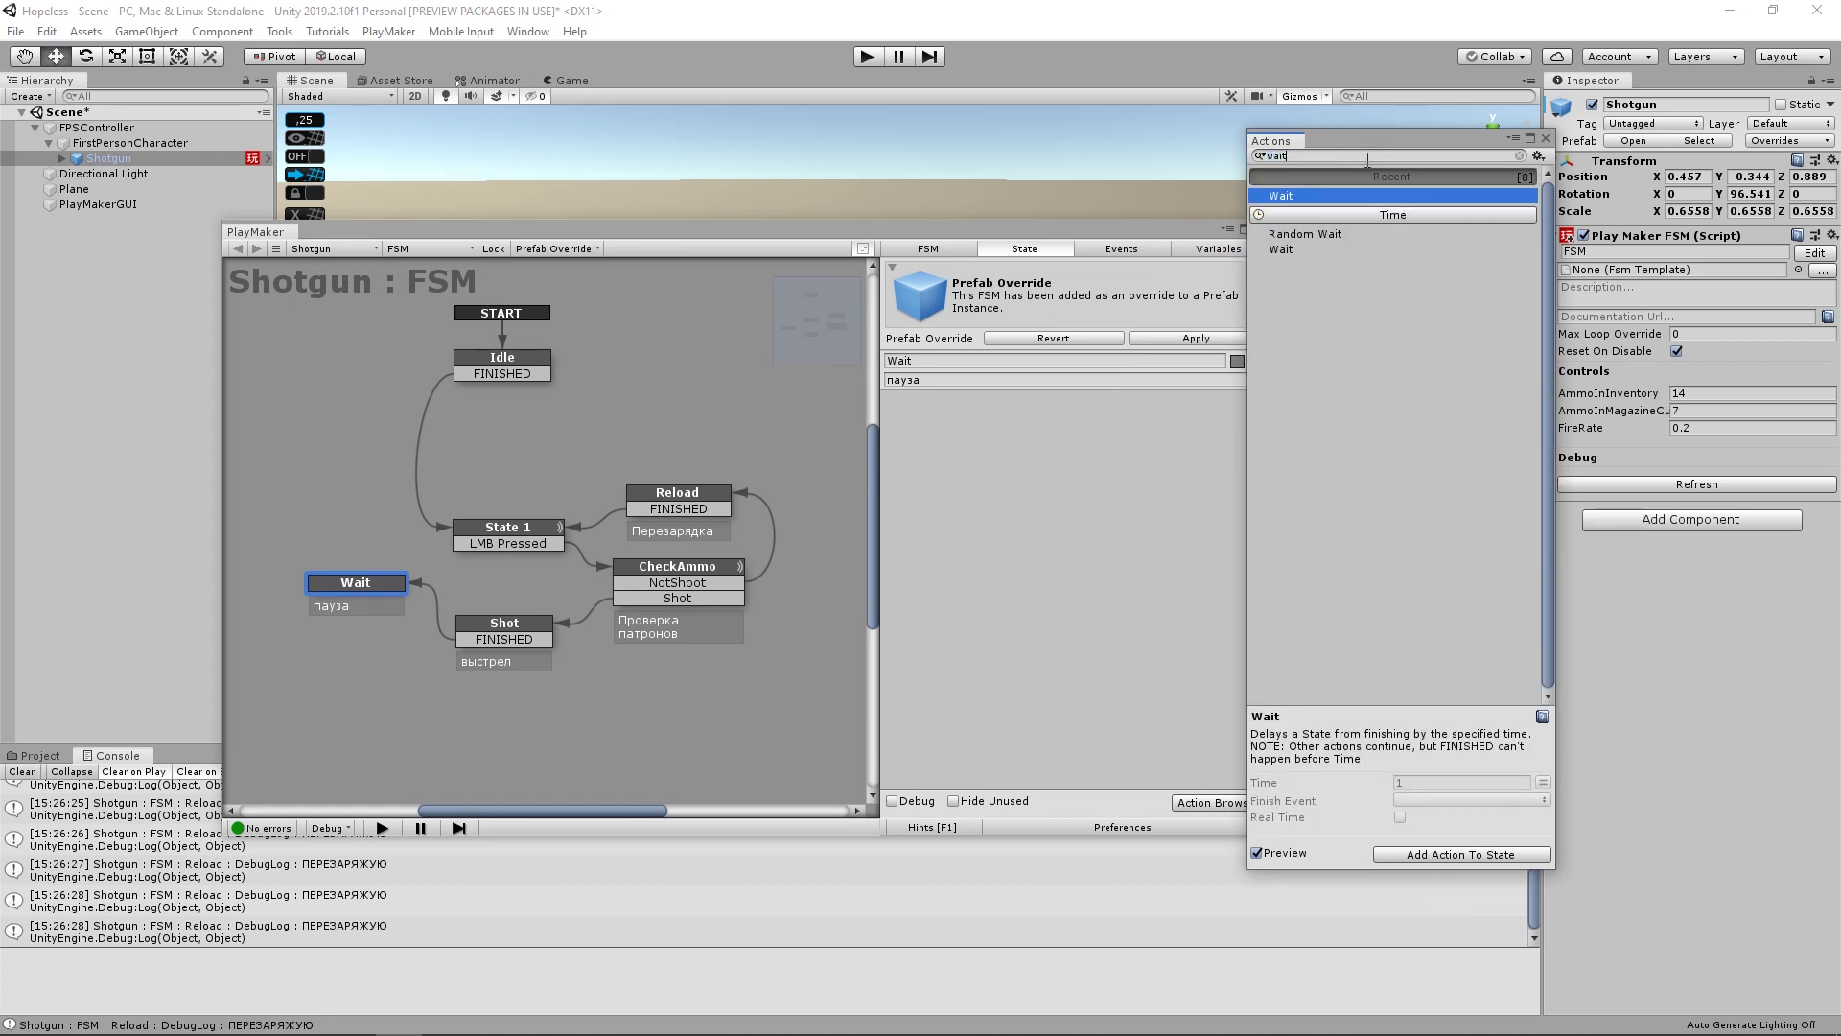
- Add a Wait action to the Wait state with its Time set to the FireRate variable
double_click(1285, 249)
click(1046, 420)
click(1258, 424)
click(1258, 423)
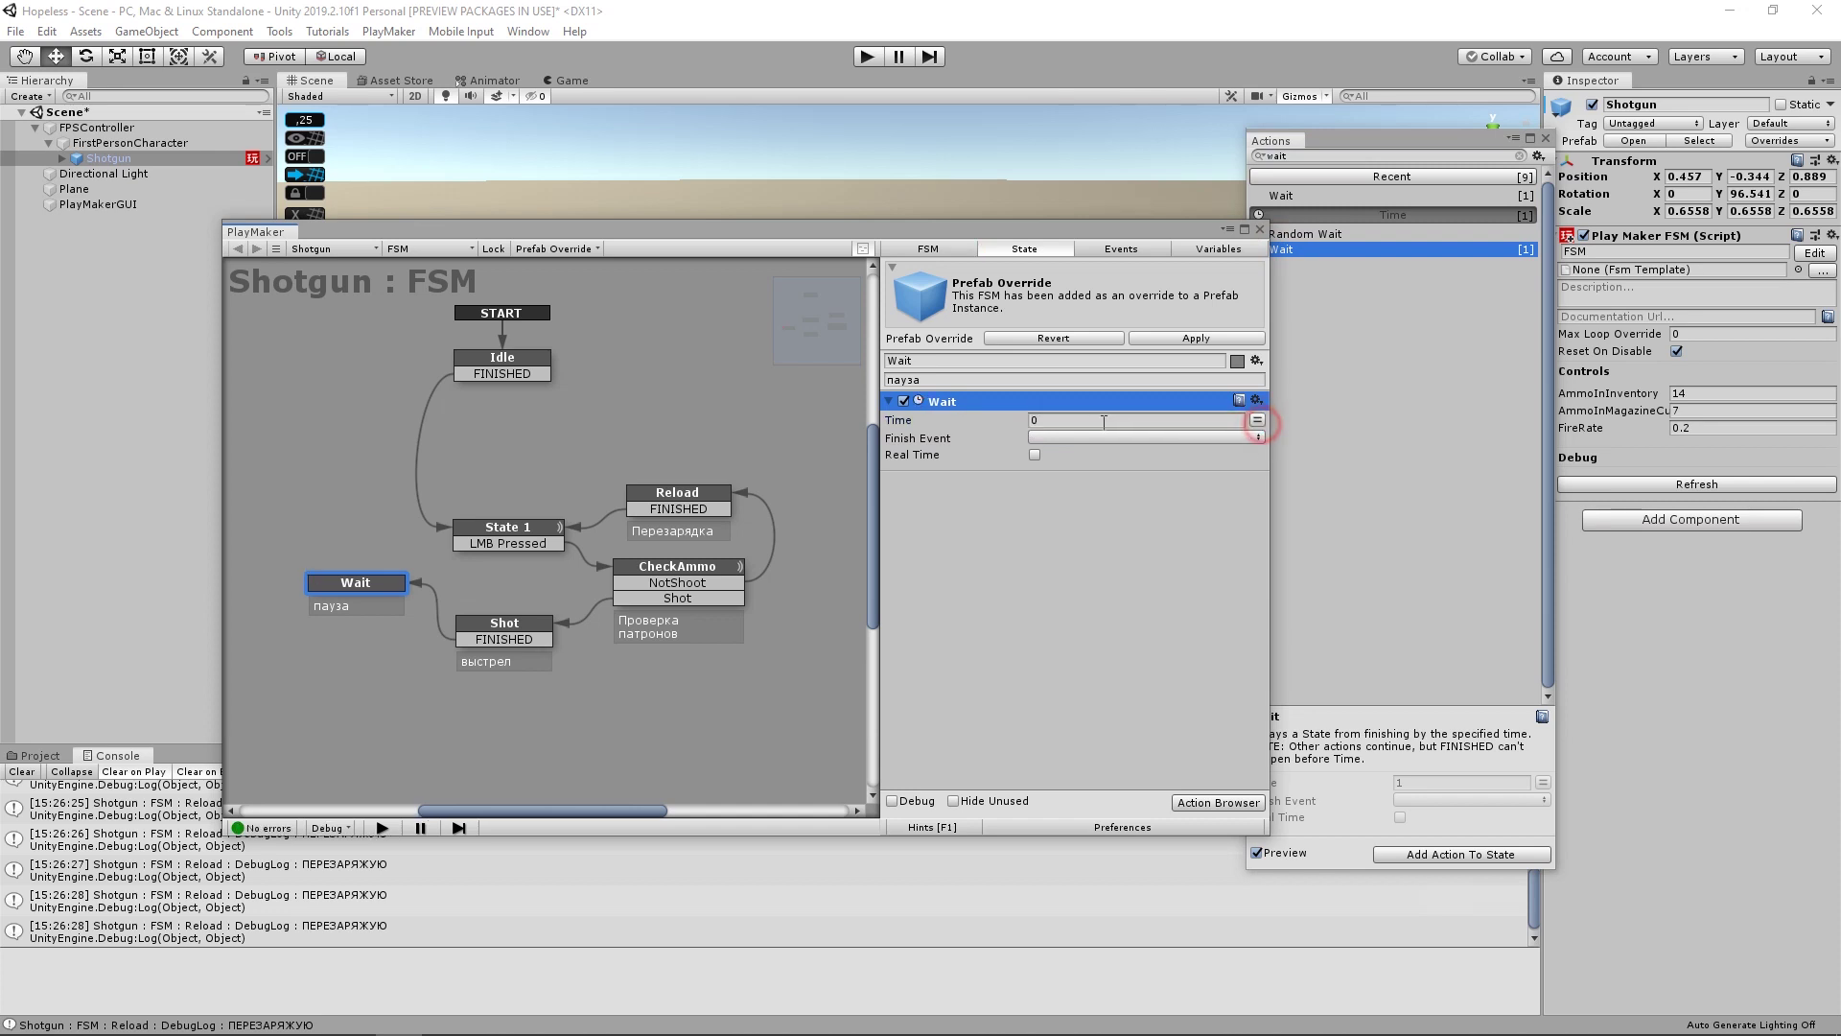
click(1257, 420)
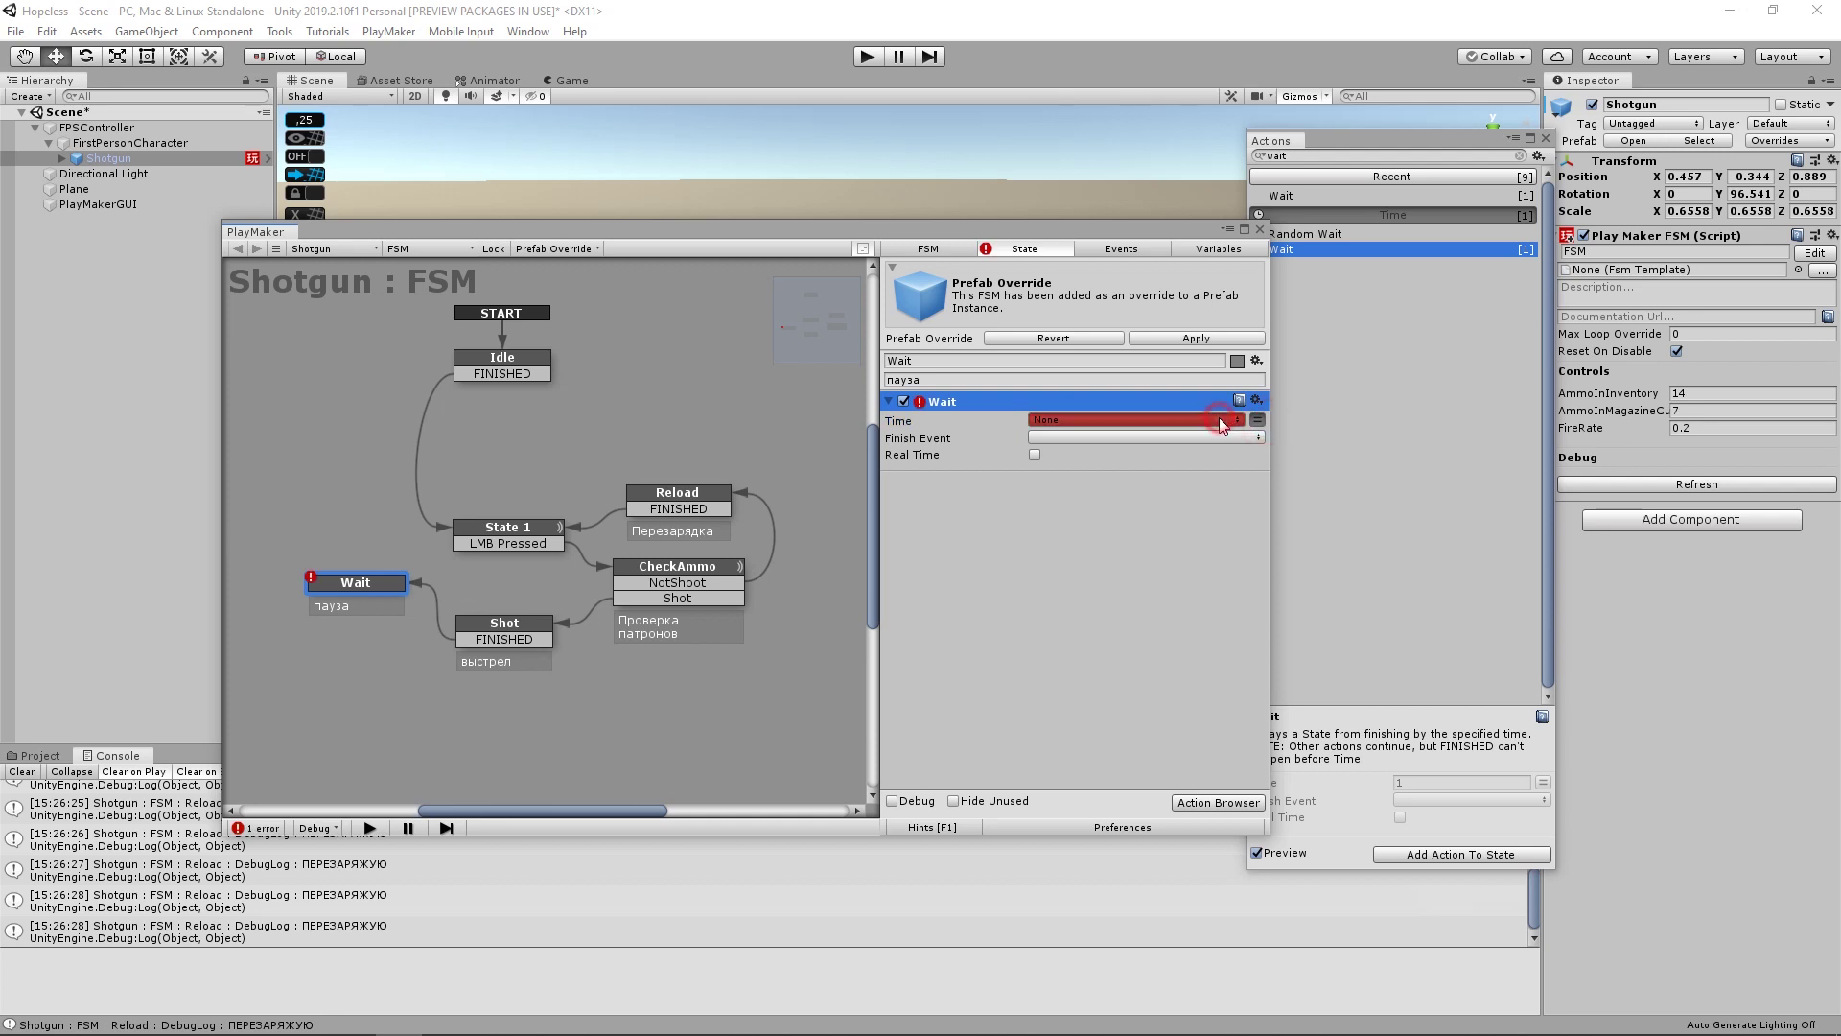
click(1220, 420)
click(1132, 464)
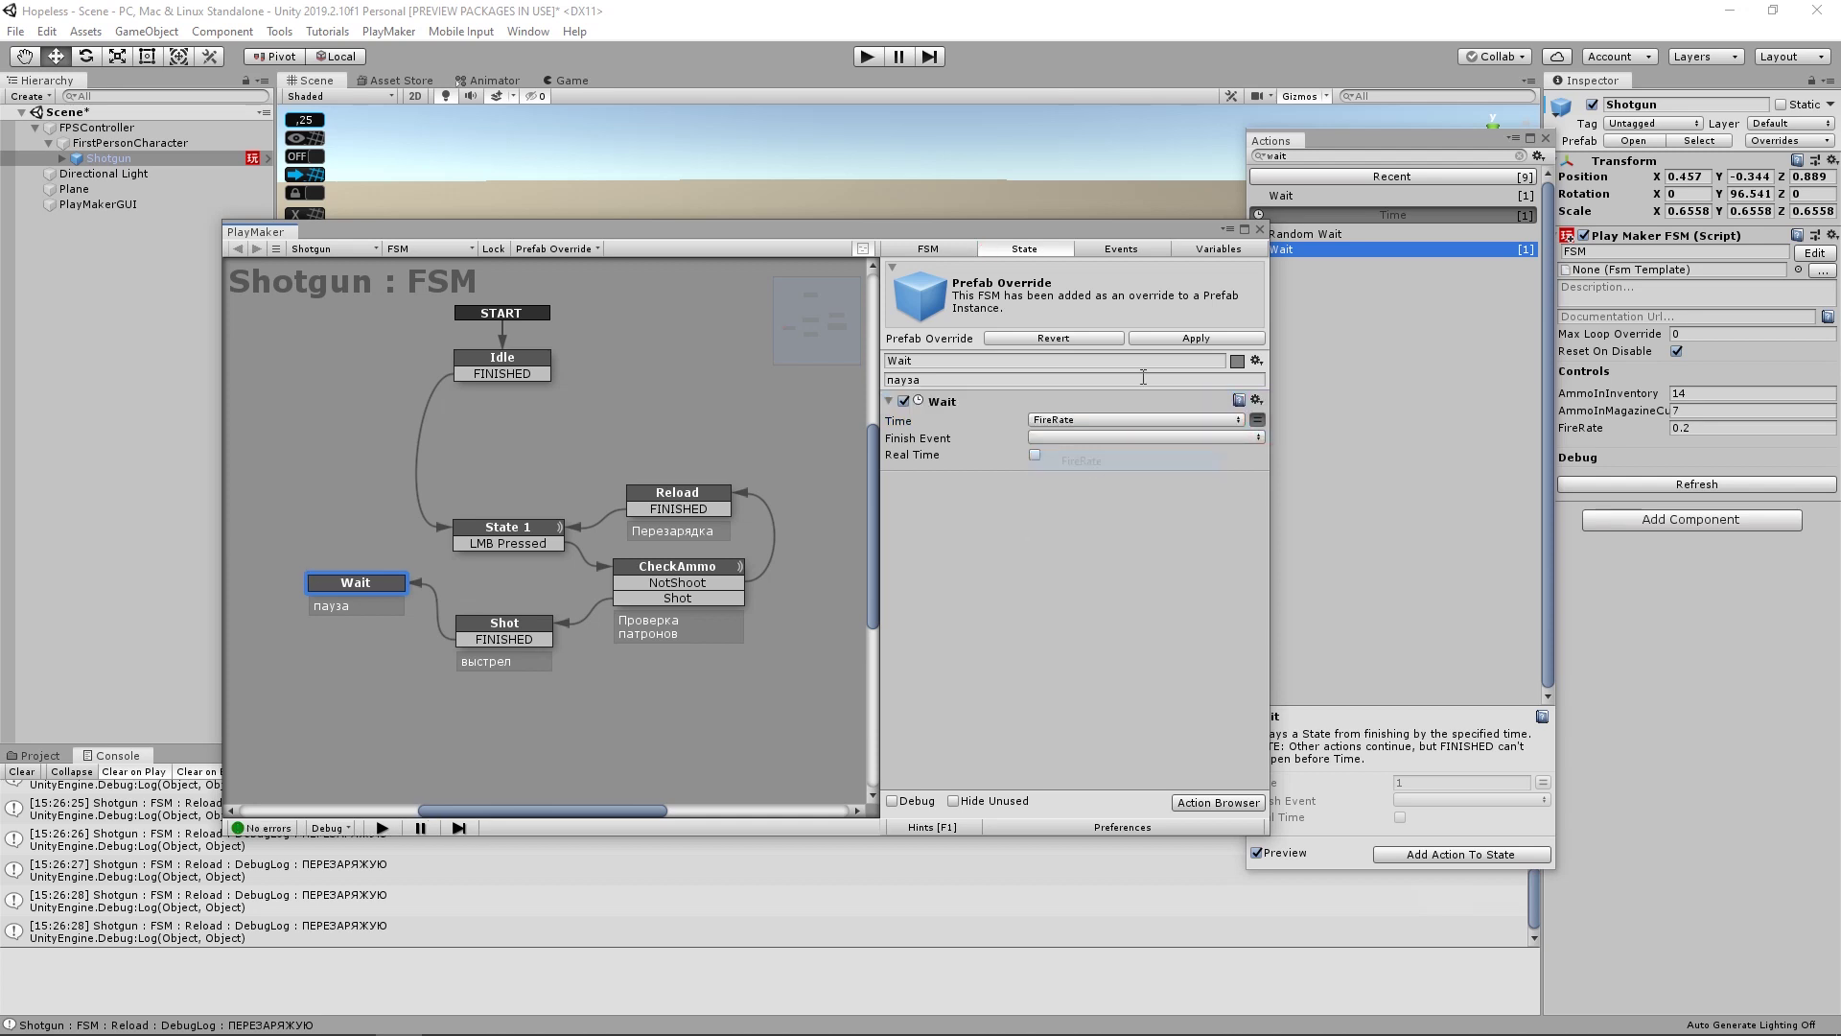
click(1218, 251)
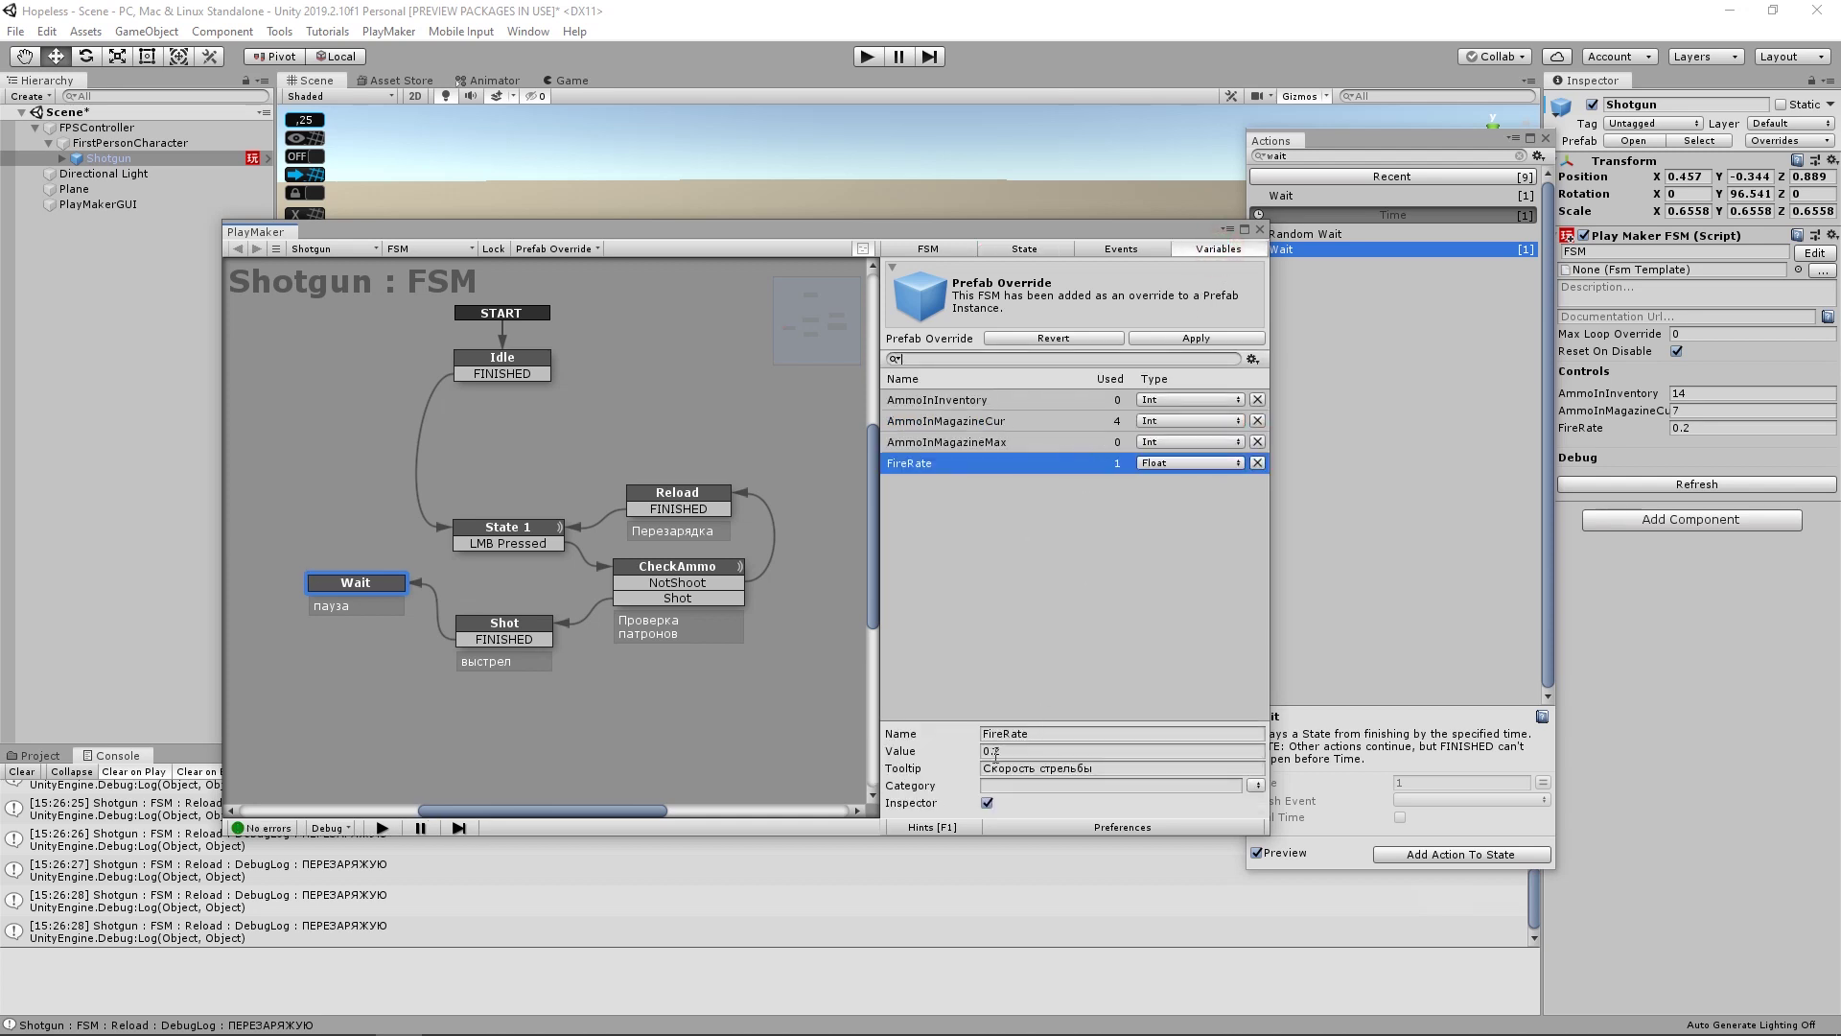
click(983, 248)
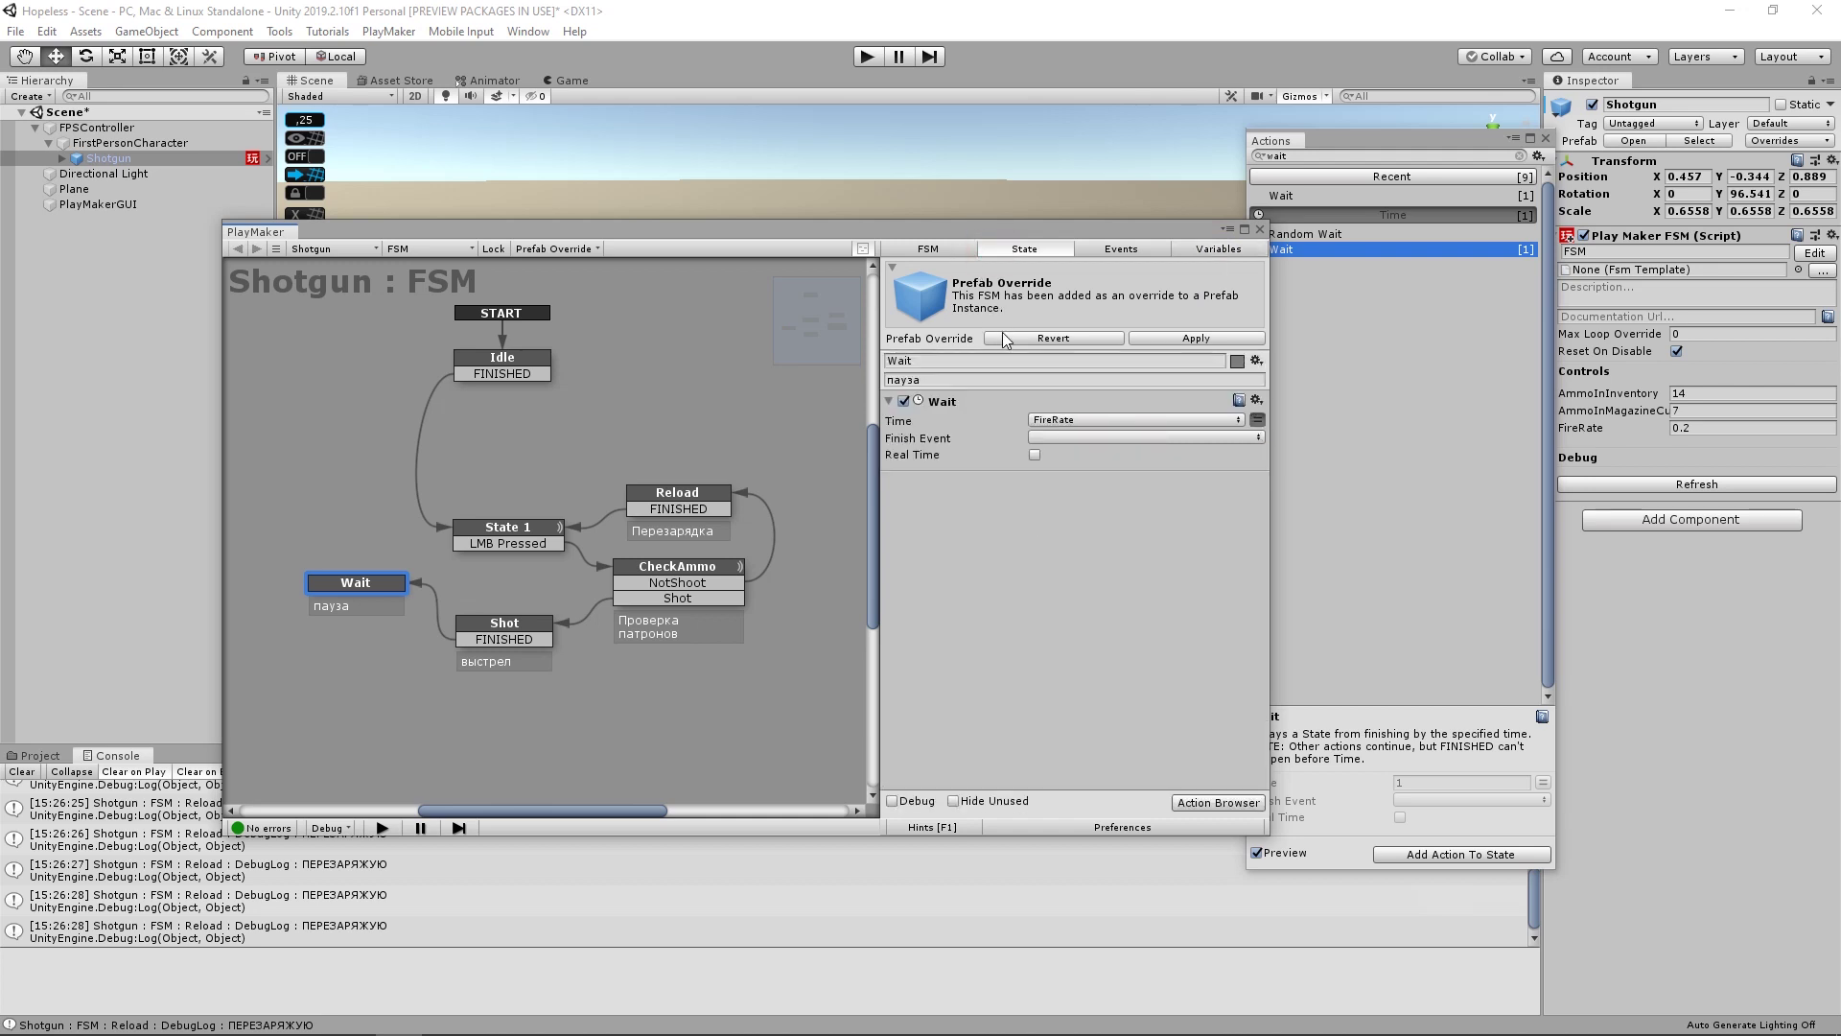
- Make the Wait action send FINISHED, and add a FINISHED transition to the state
click(1062, 439)
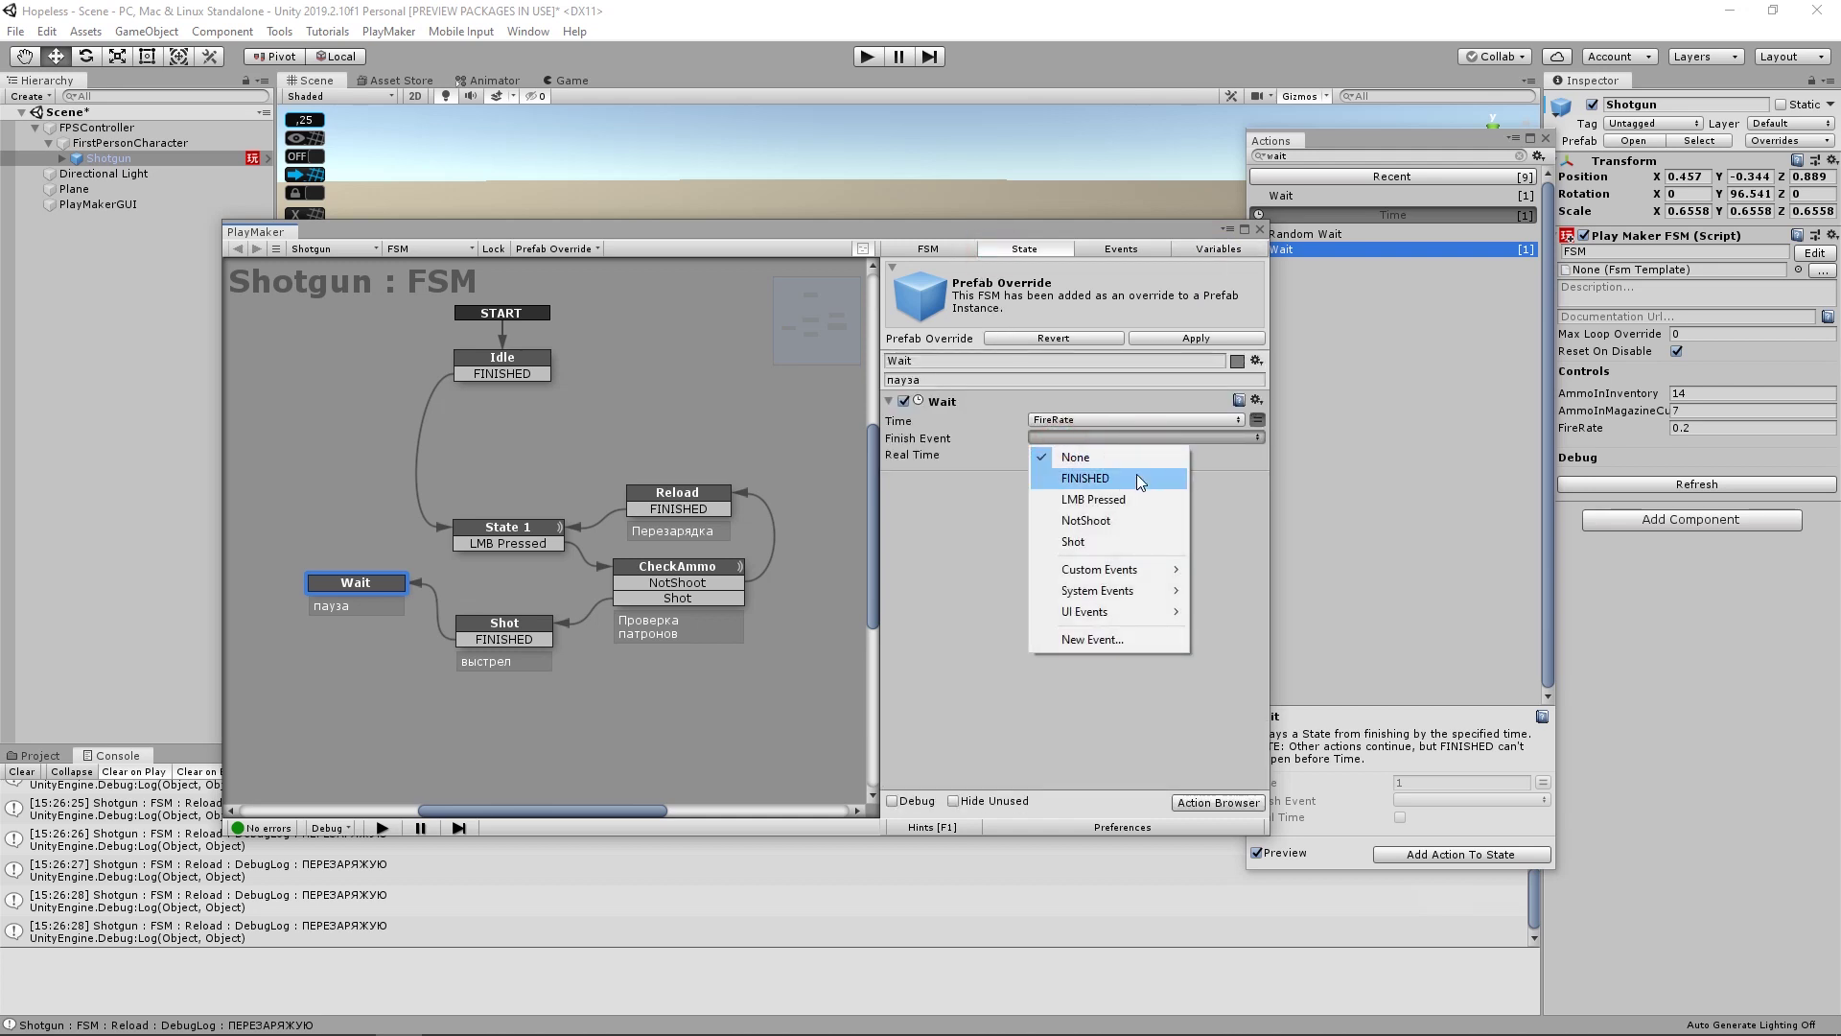
click(1136, 473)
click(1101, 466)
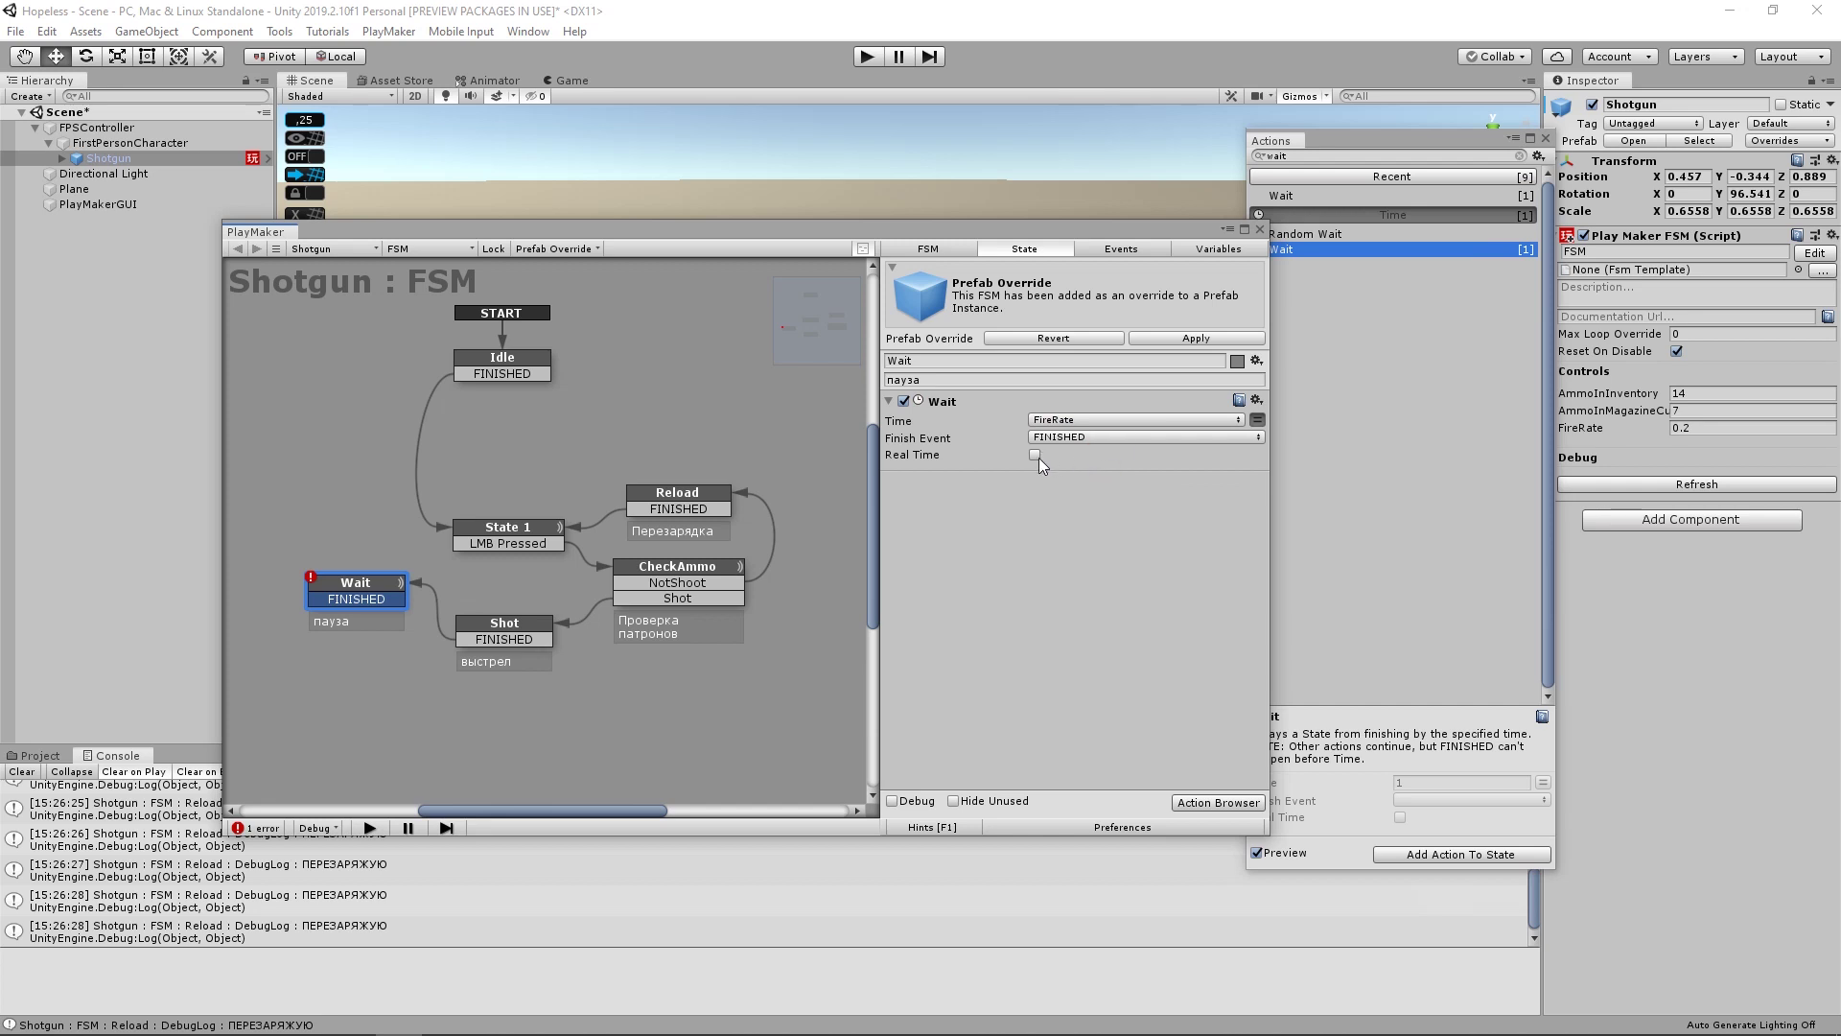
click(1196, 248)
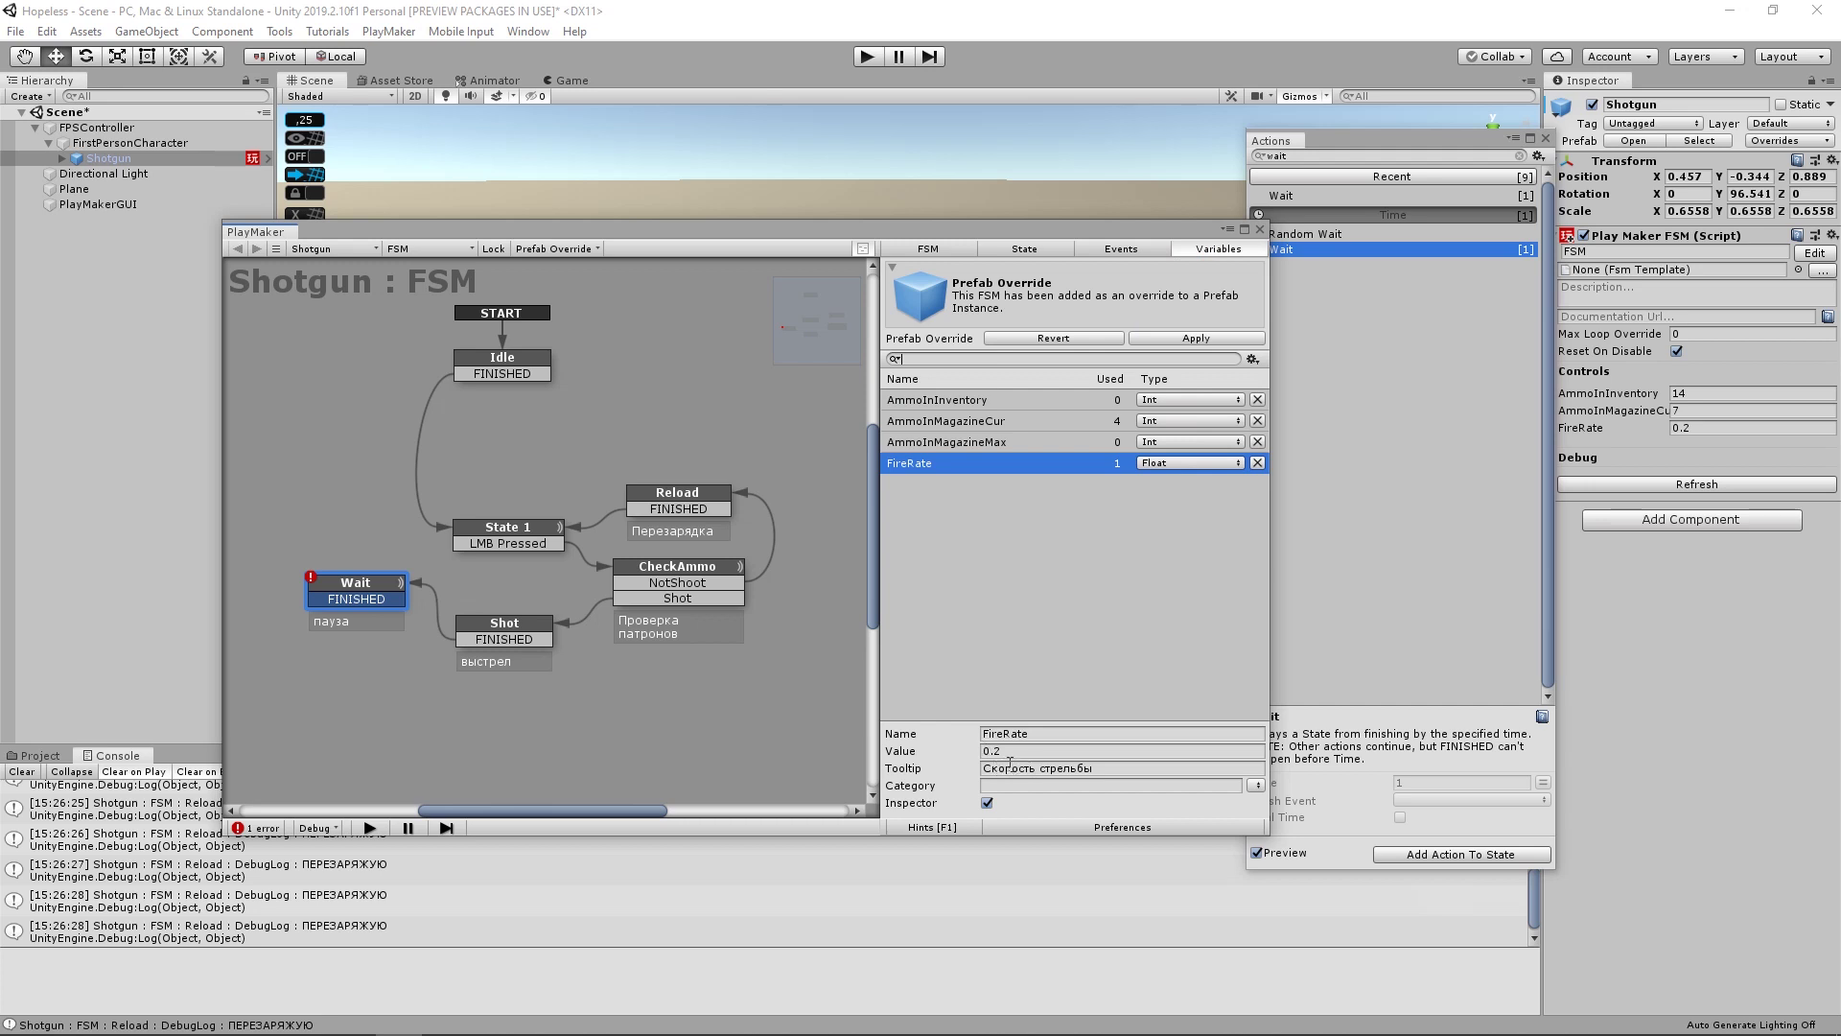
click(957, 250)
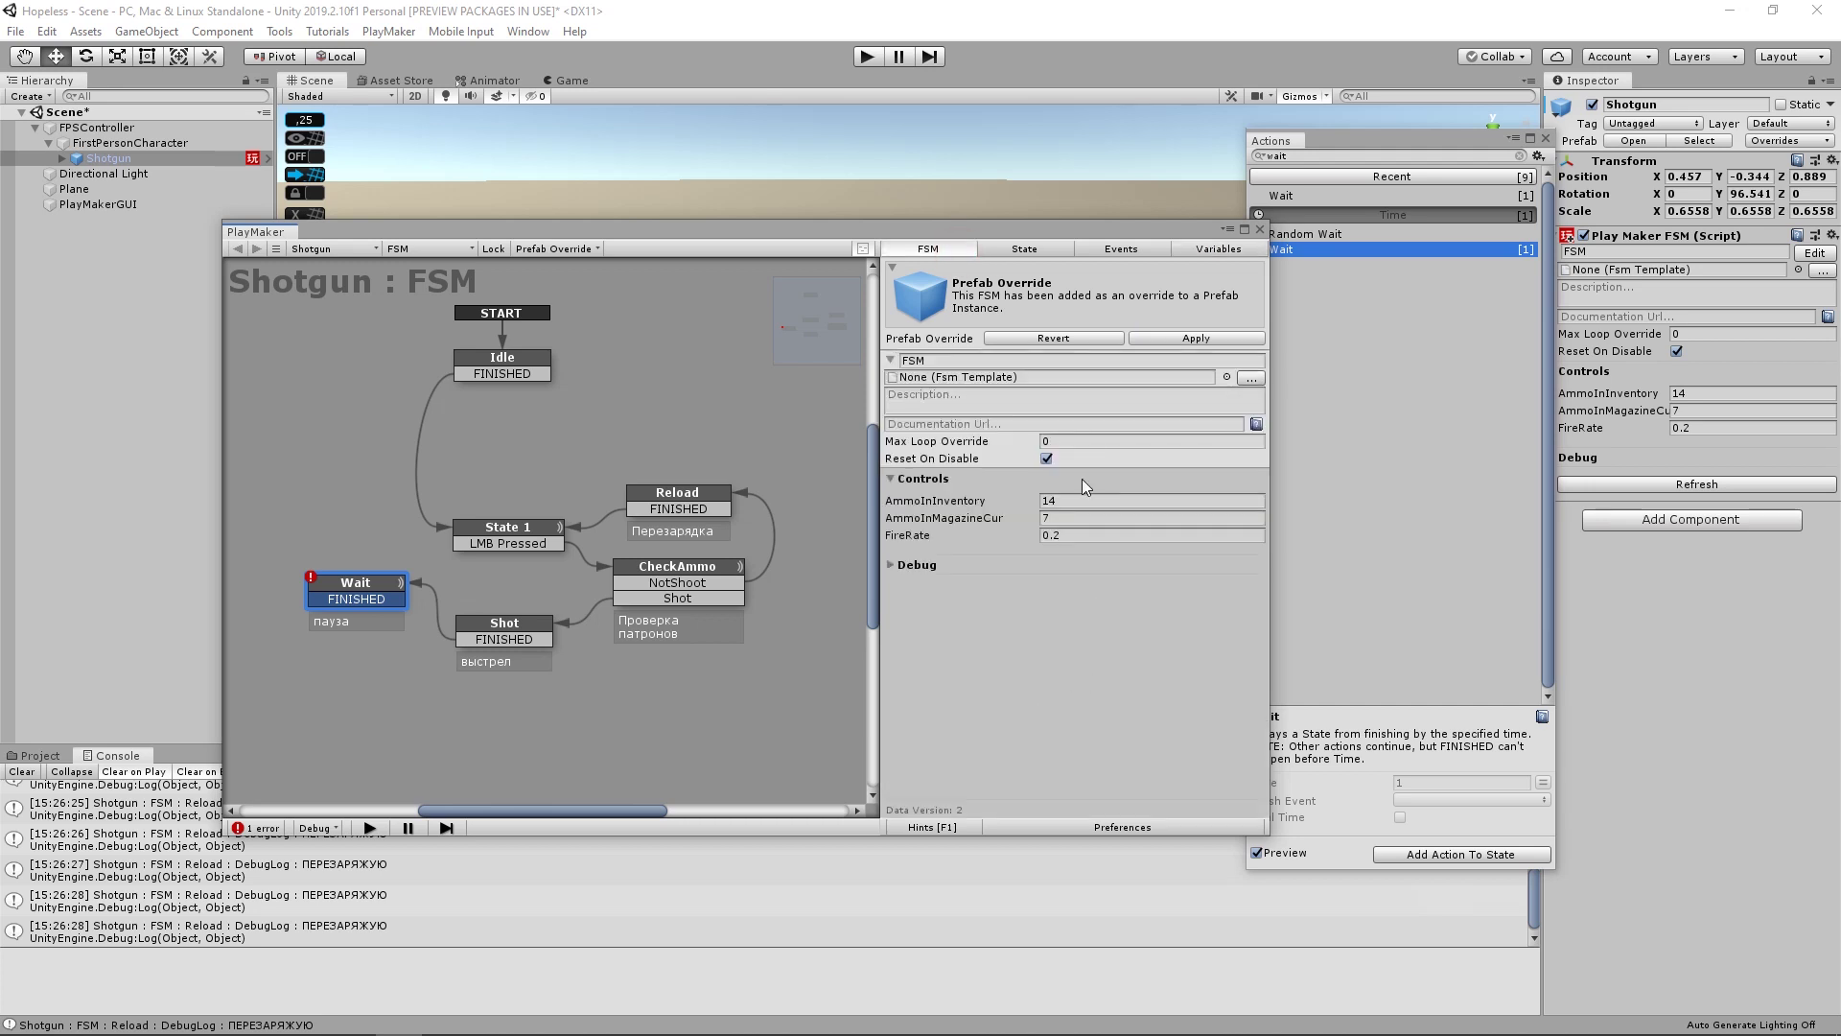
click(1027, 248)
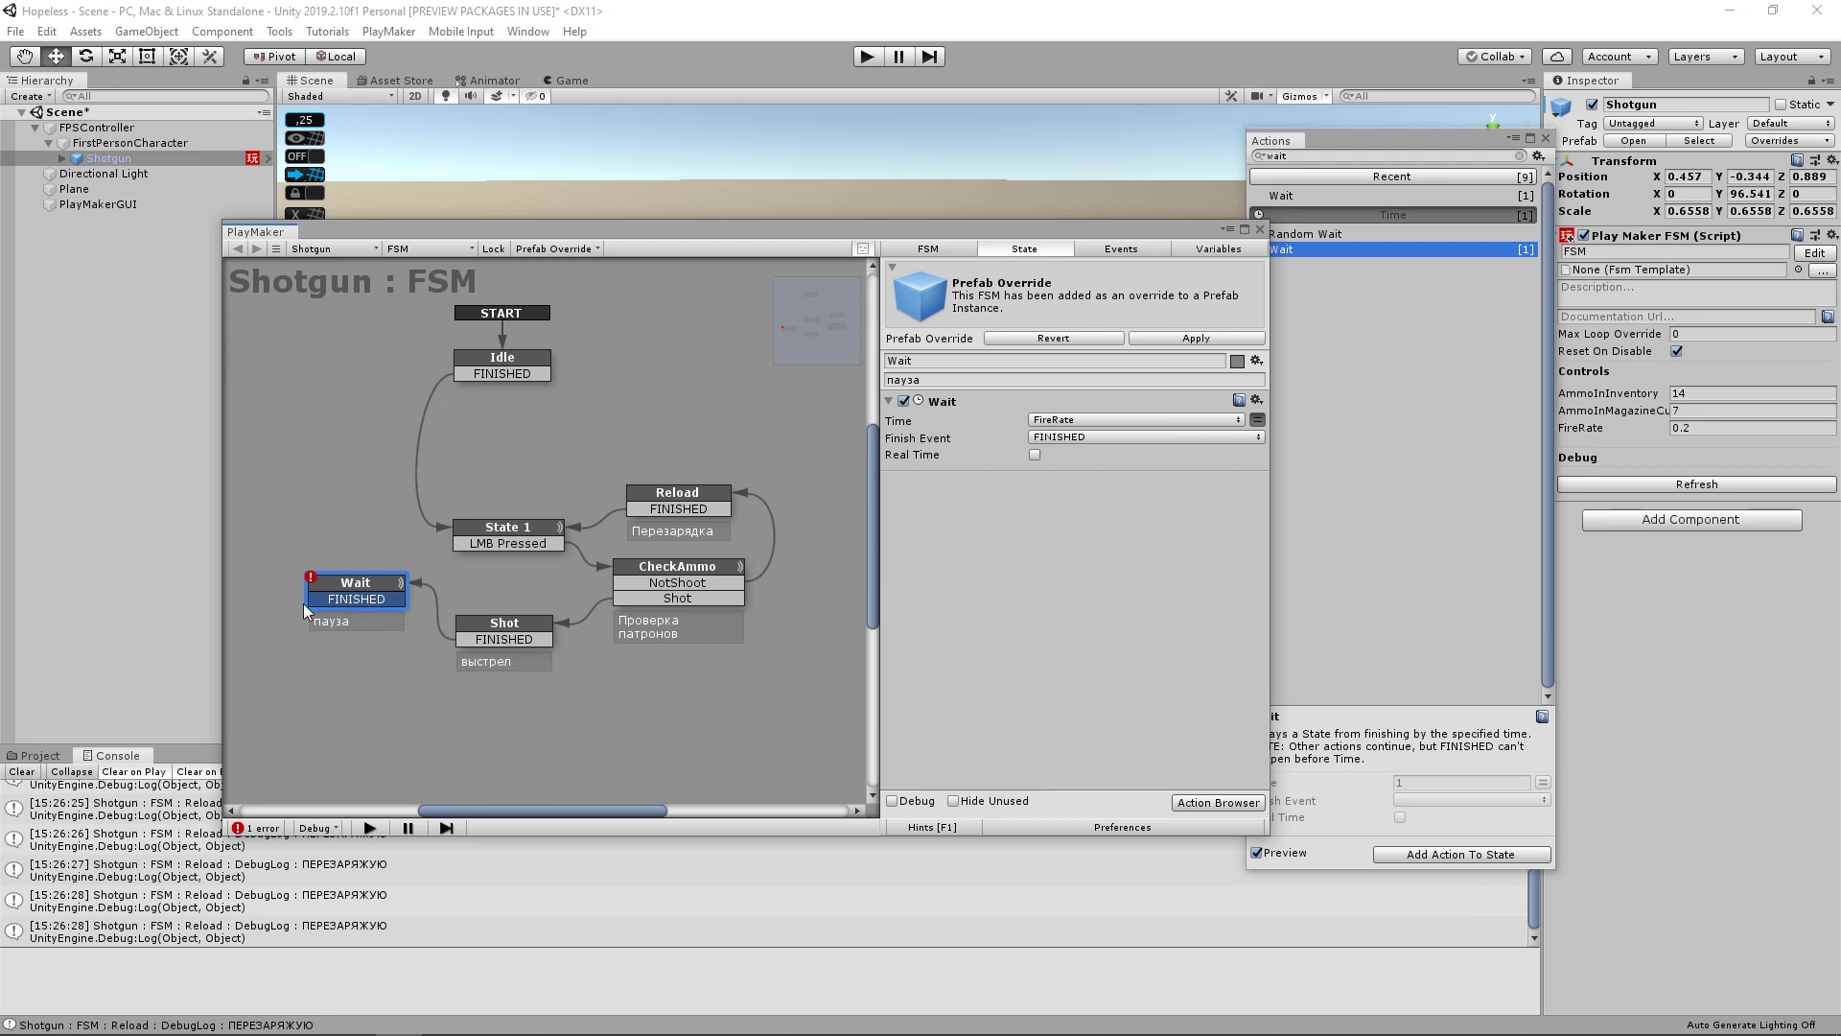
- Link Wait's FINISHED transition to State 1, tidy the Wait and Shot positions, and select Reload
drag(393, 599, 470, 525)
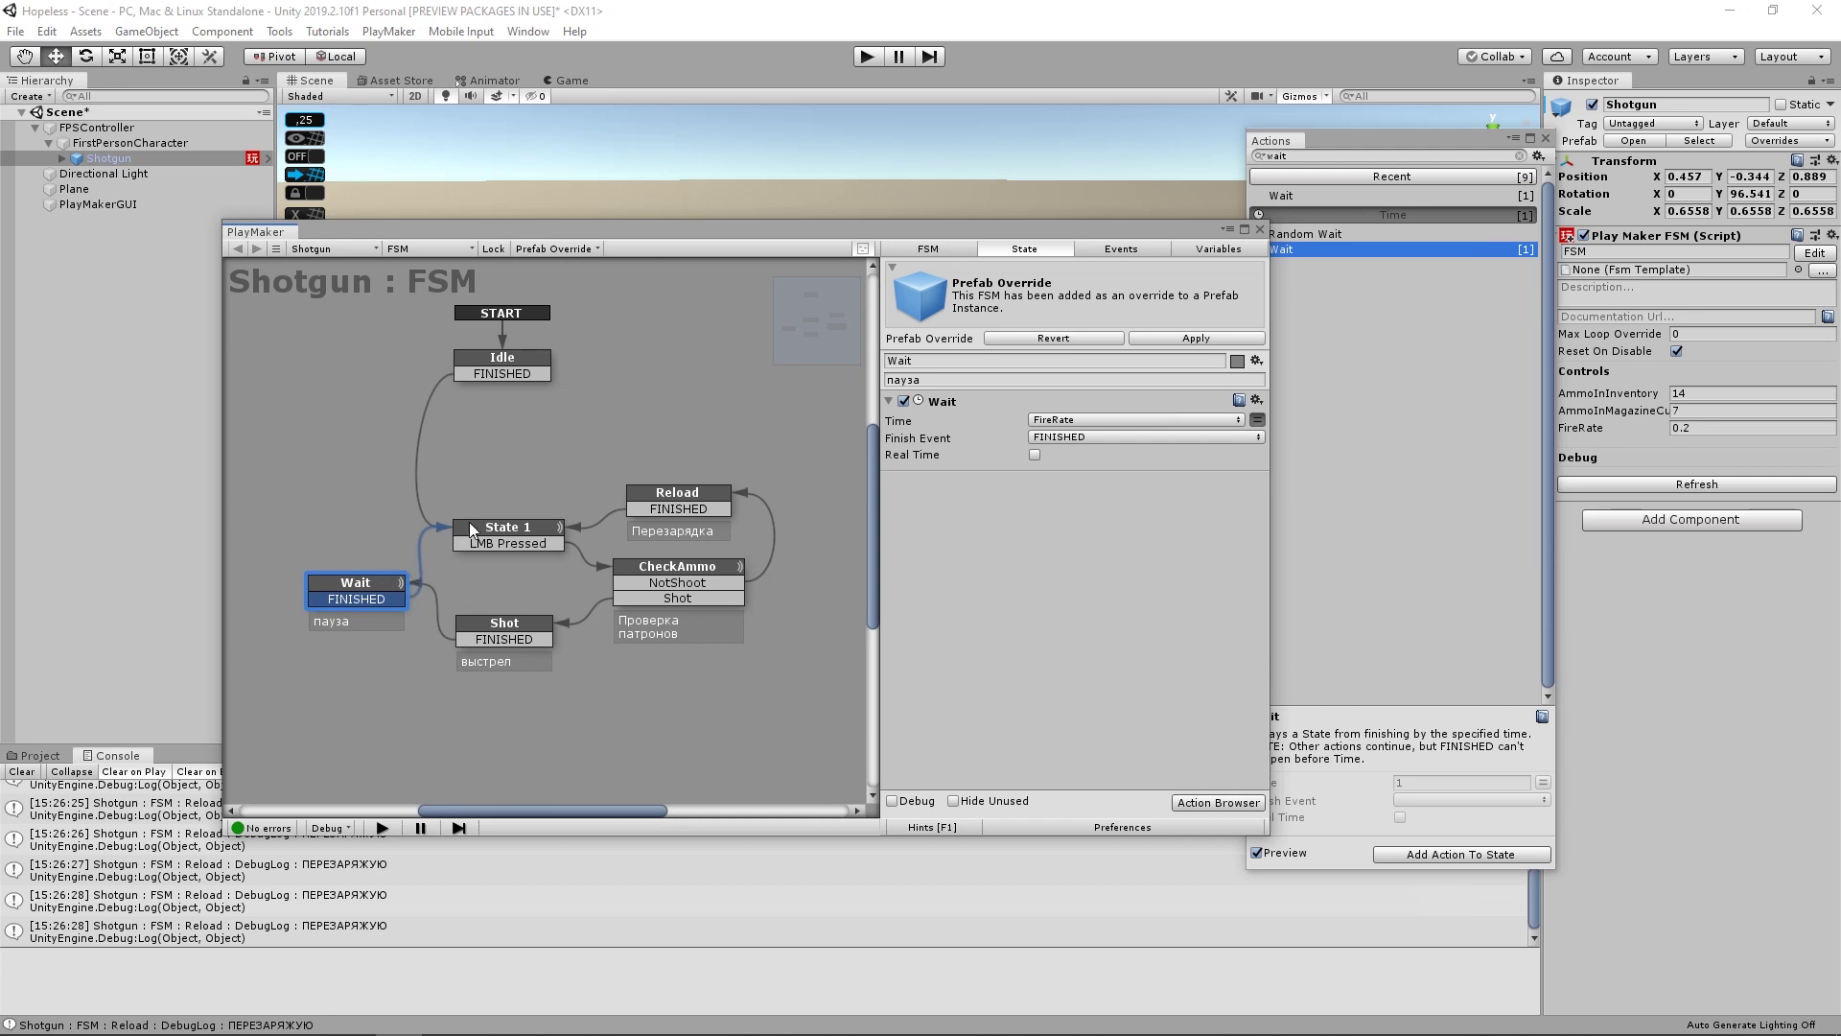
drag(505, 628, 502, 721)
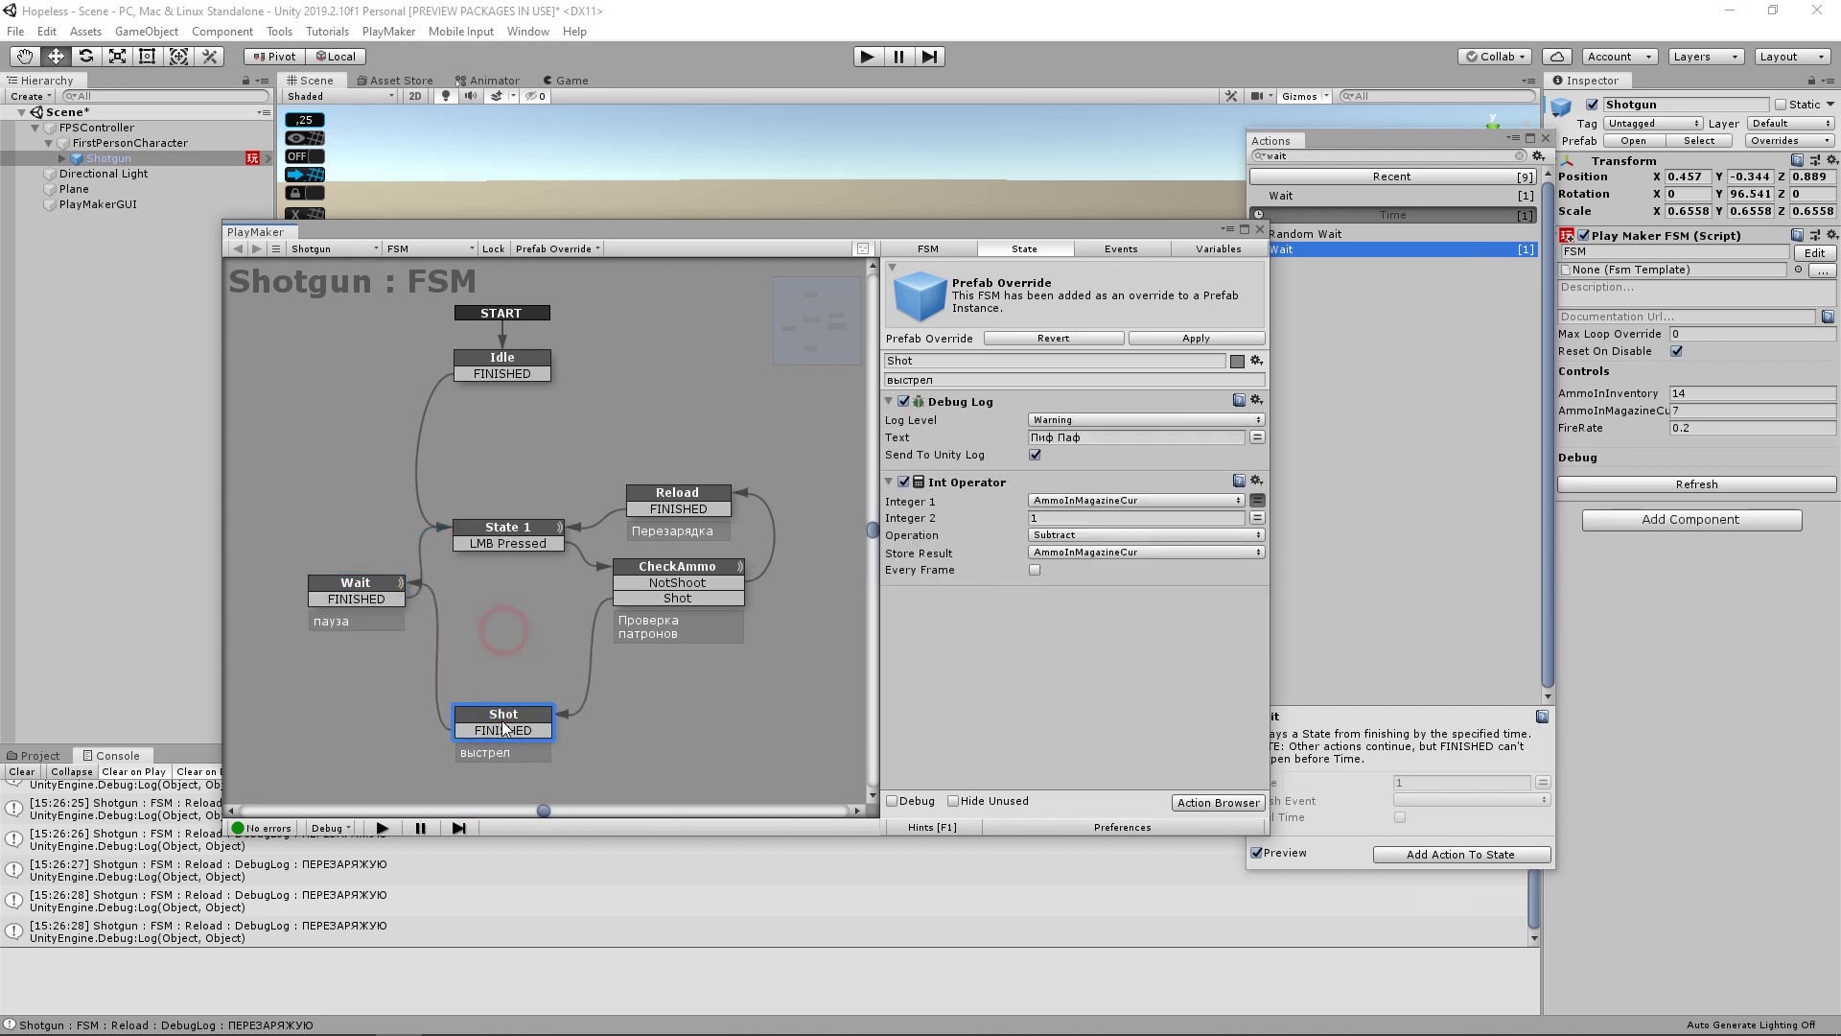
drag(365, 582, 346, 592)
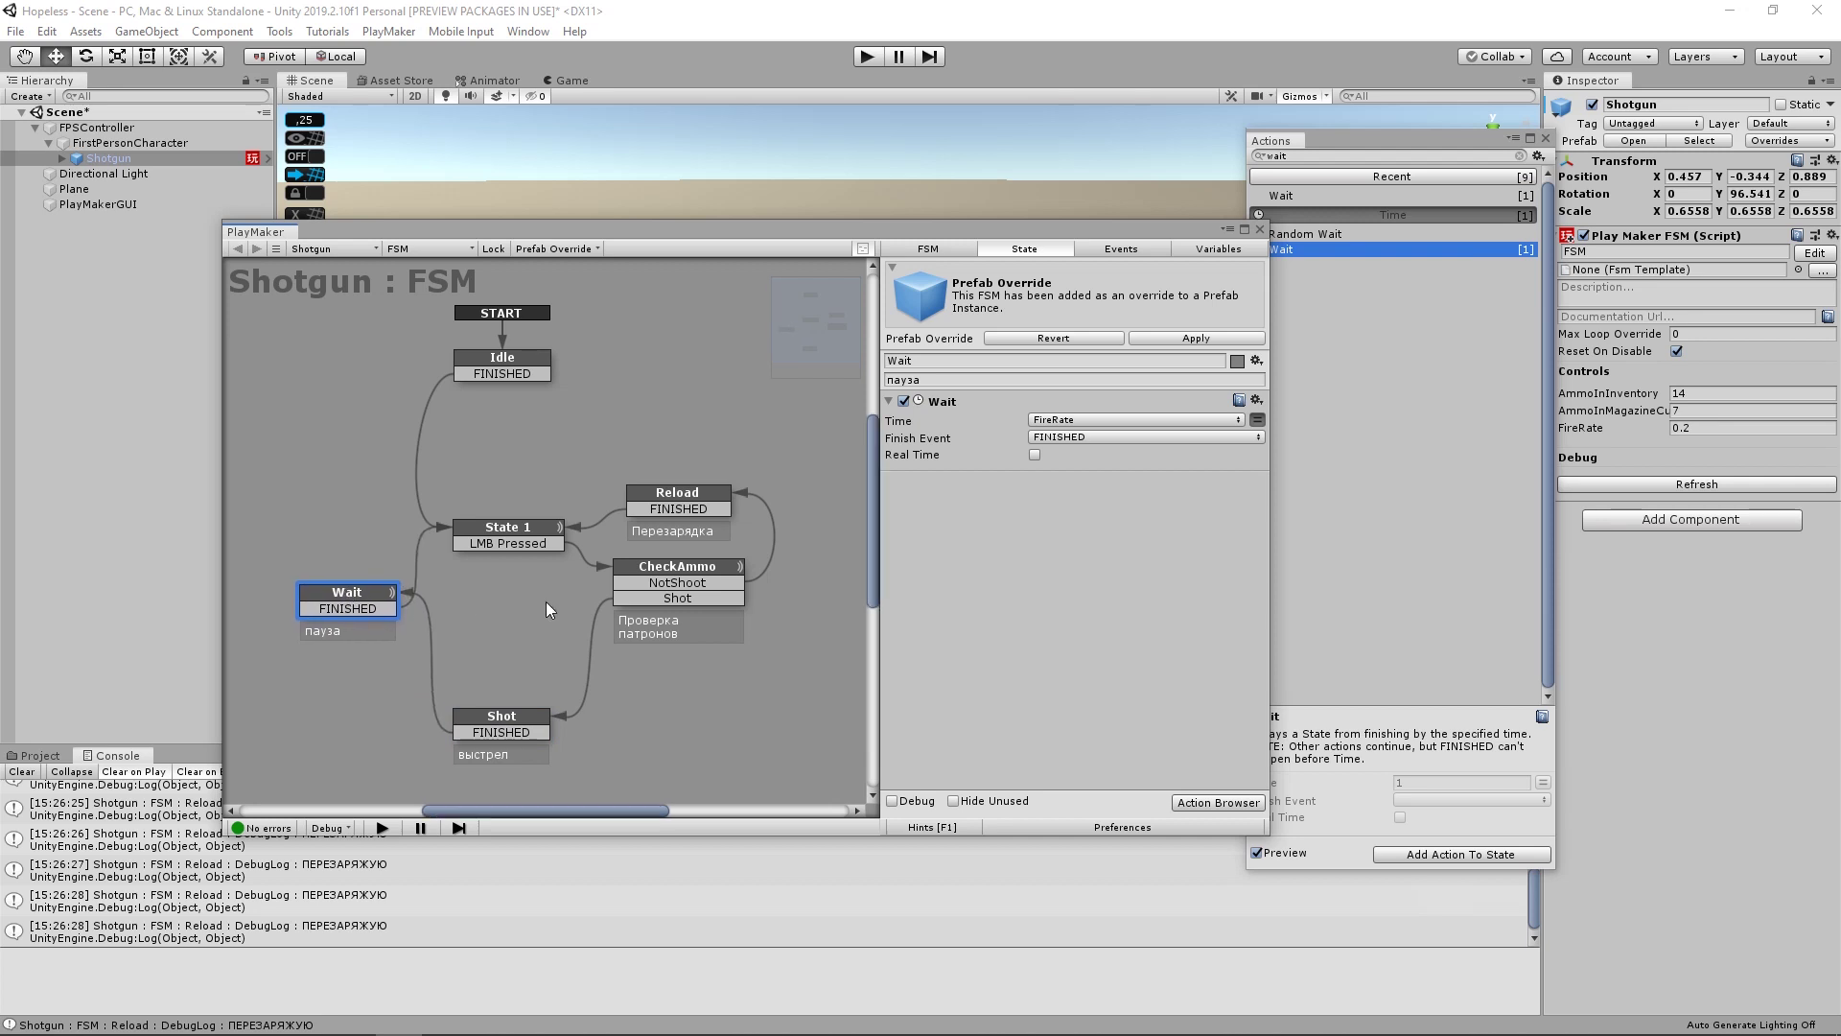
drag(534, 731, 526, 725)
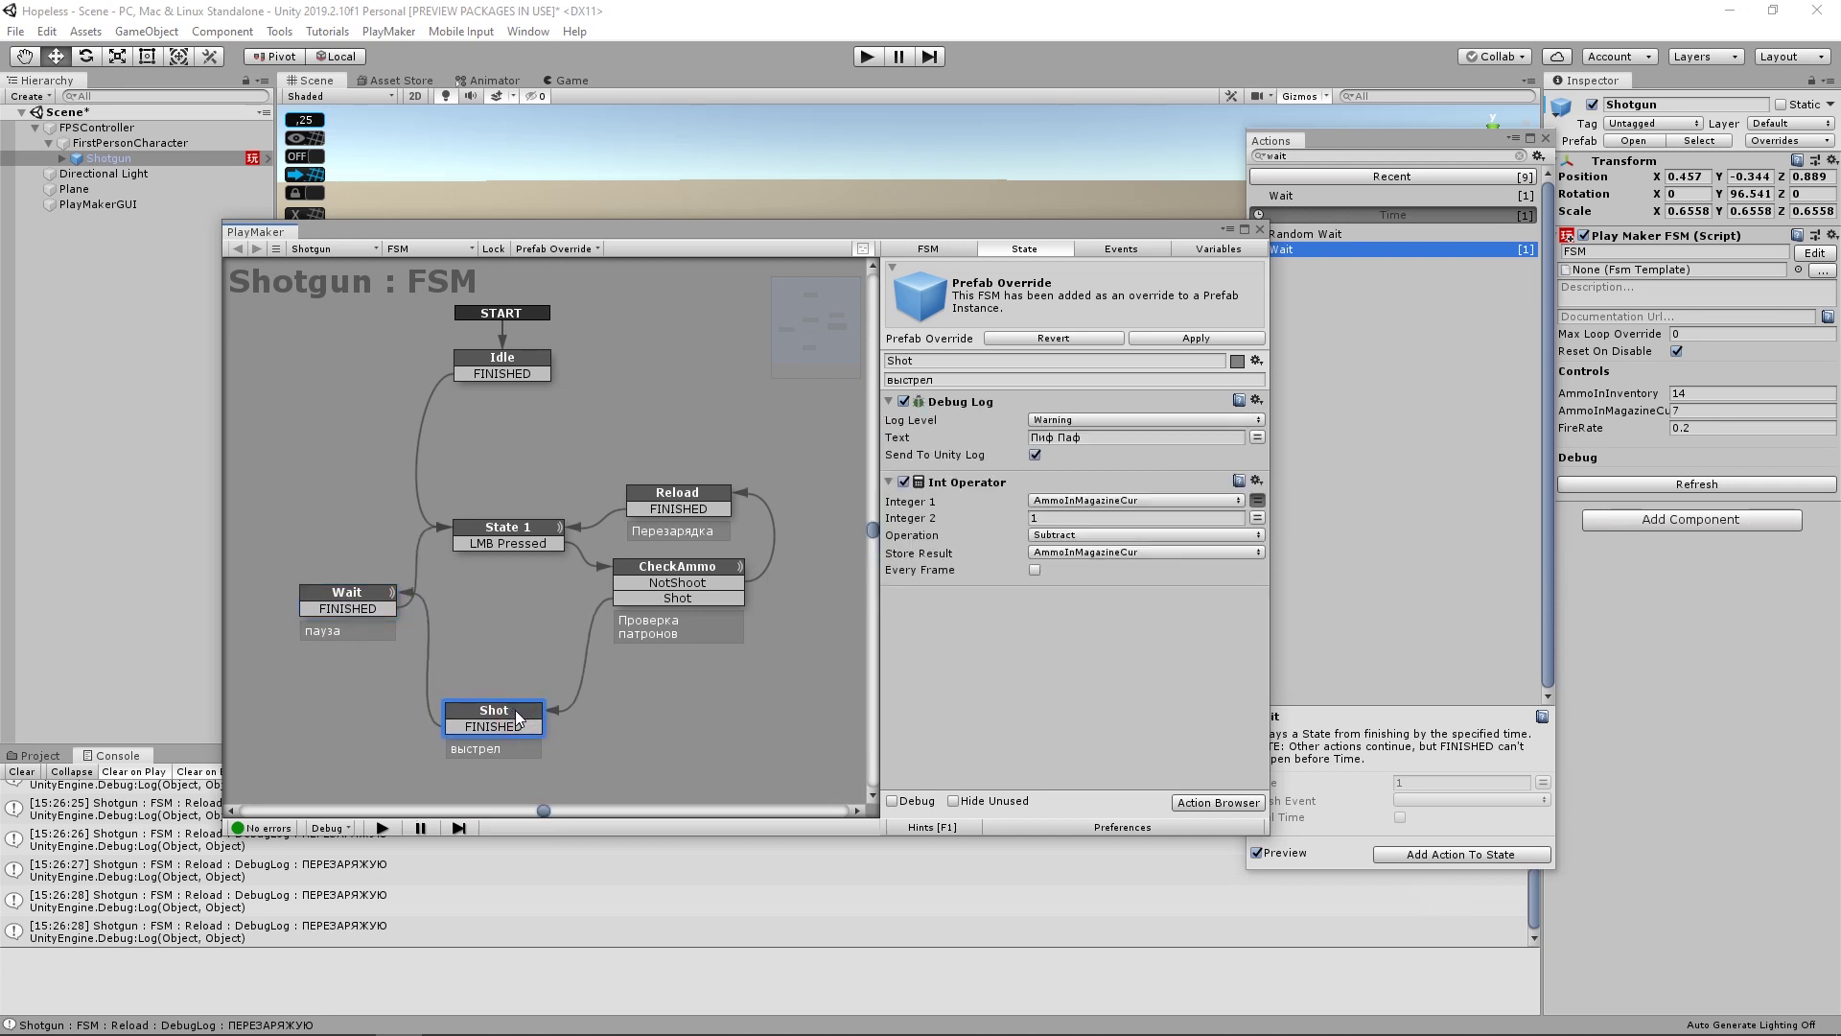
drag(369, 602, 372, 619)
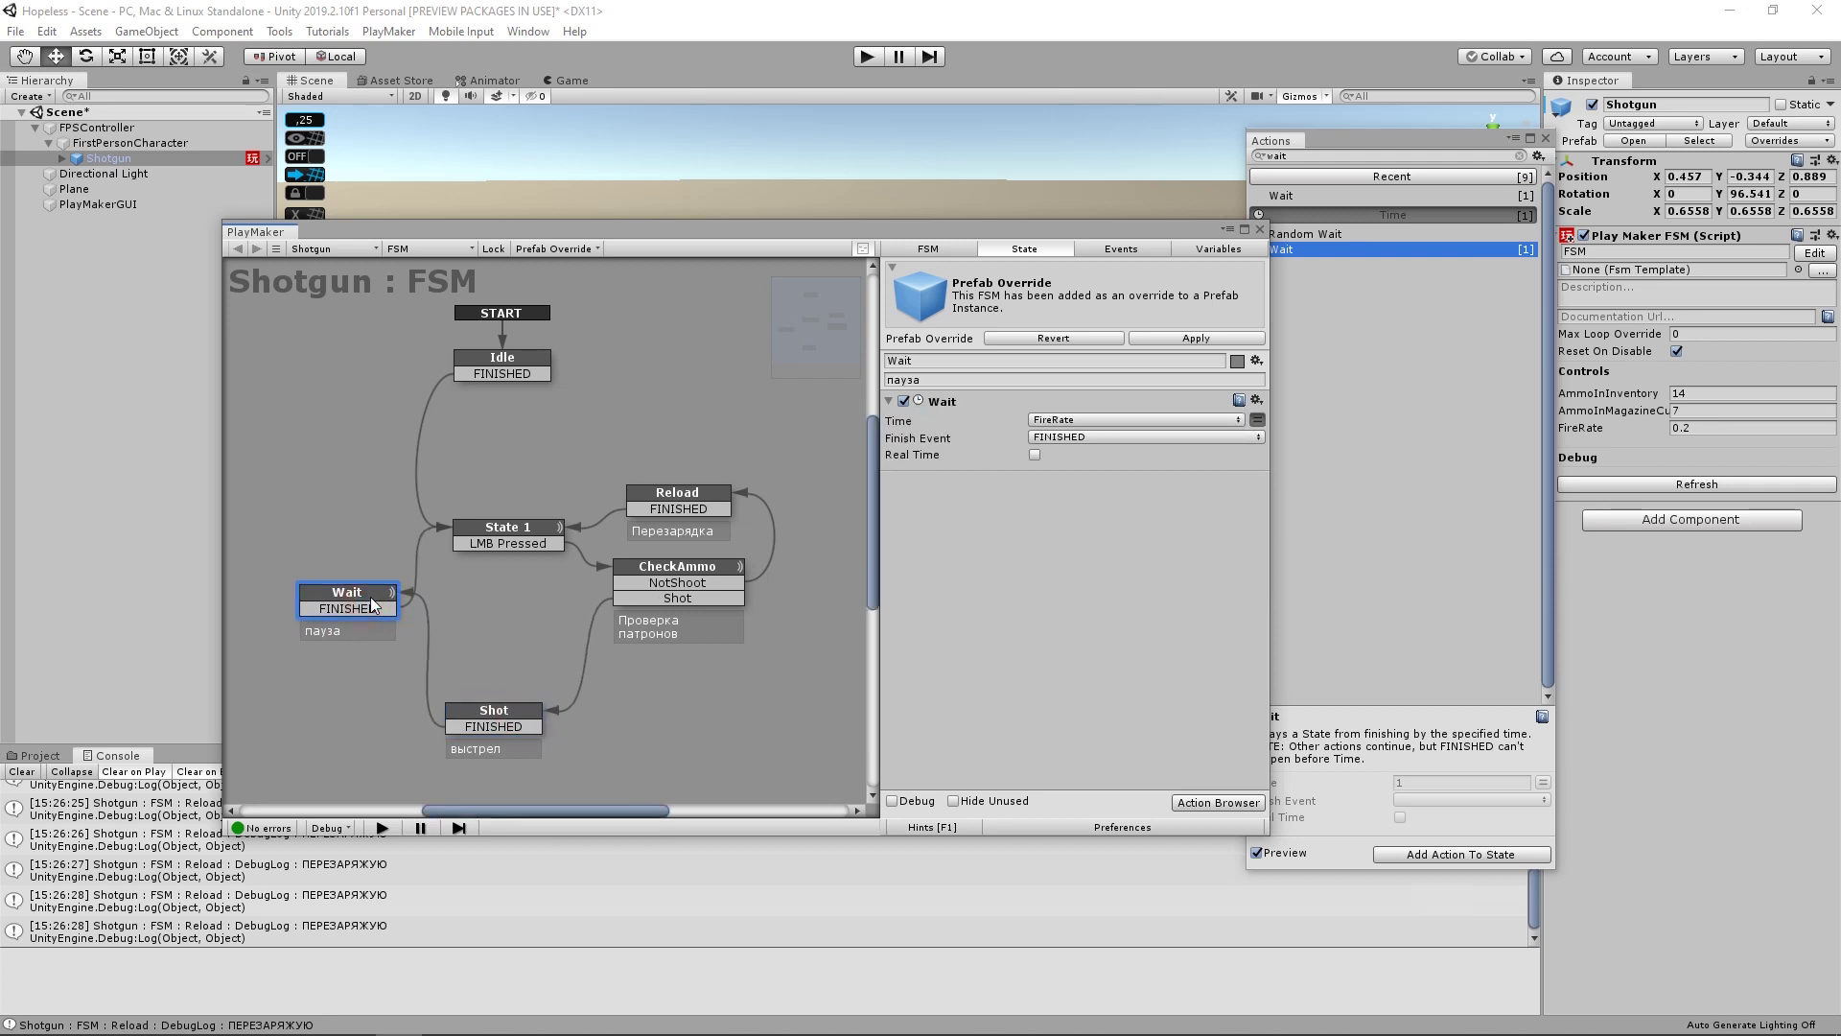
click(689, 493)
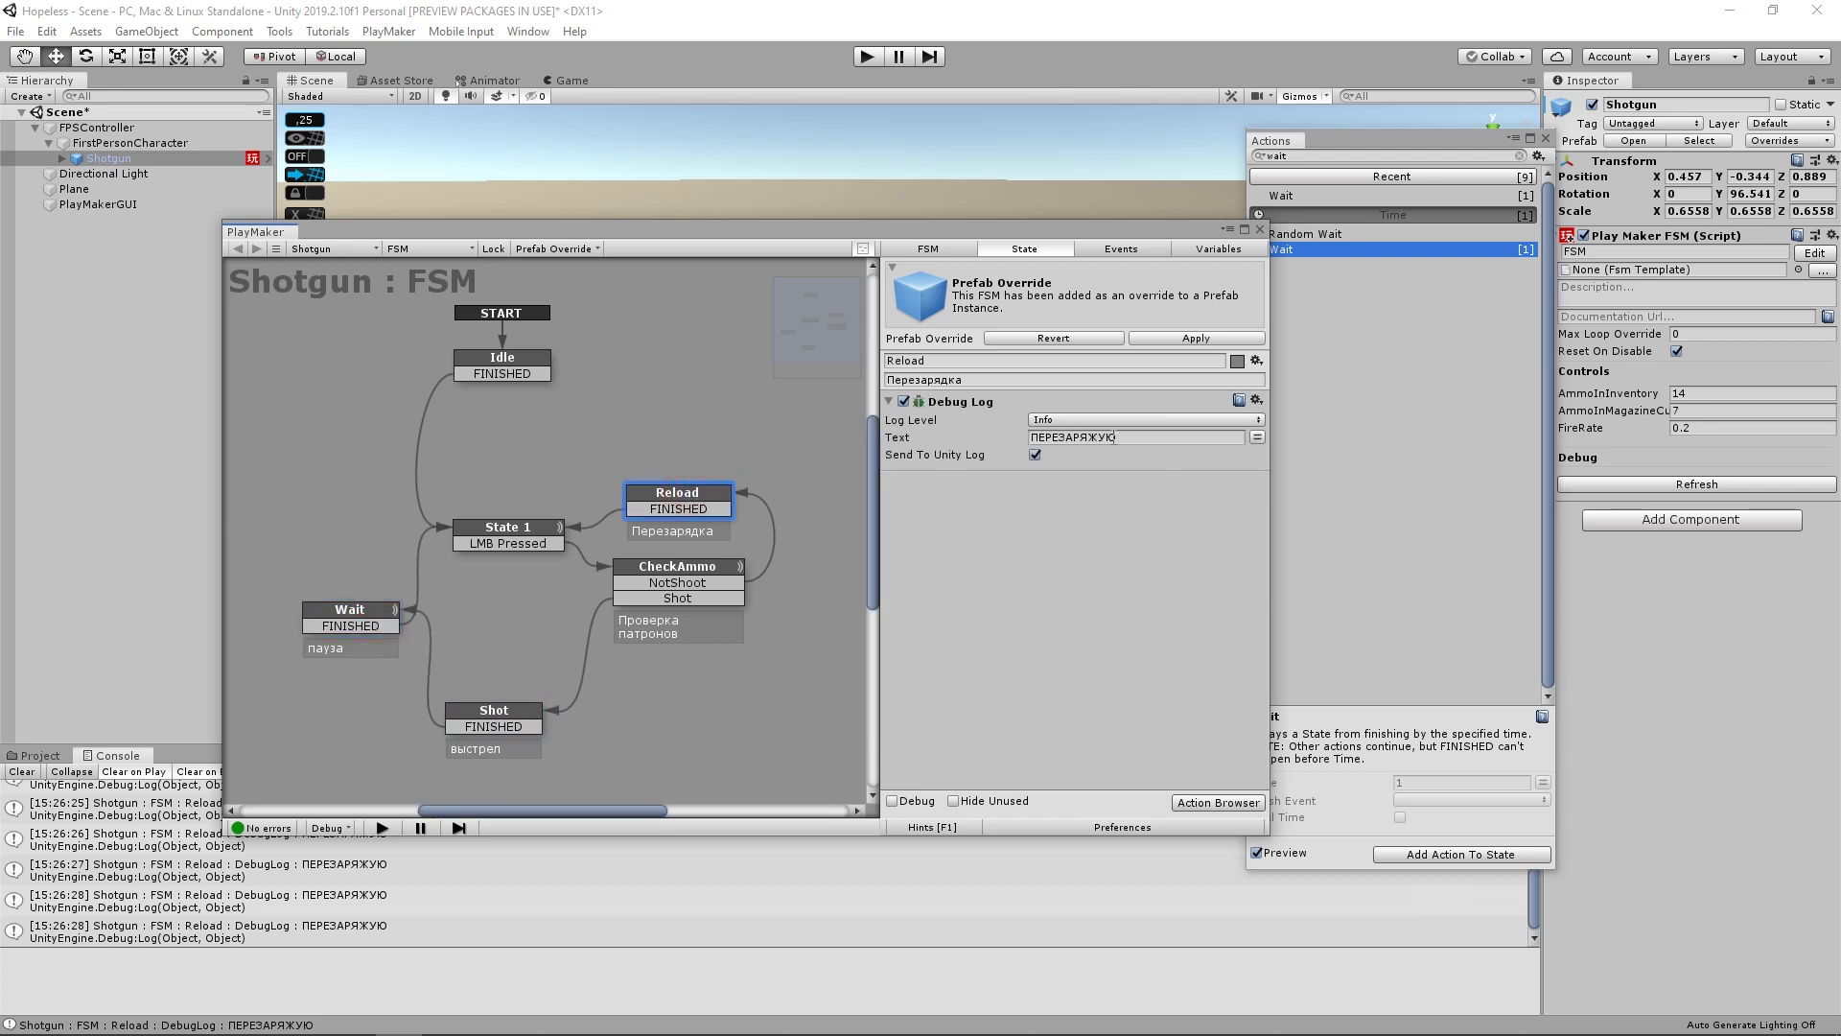
- Search the actions for 'opera' and add an Int Operator to the Reload state
click(1318, 156)
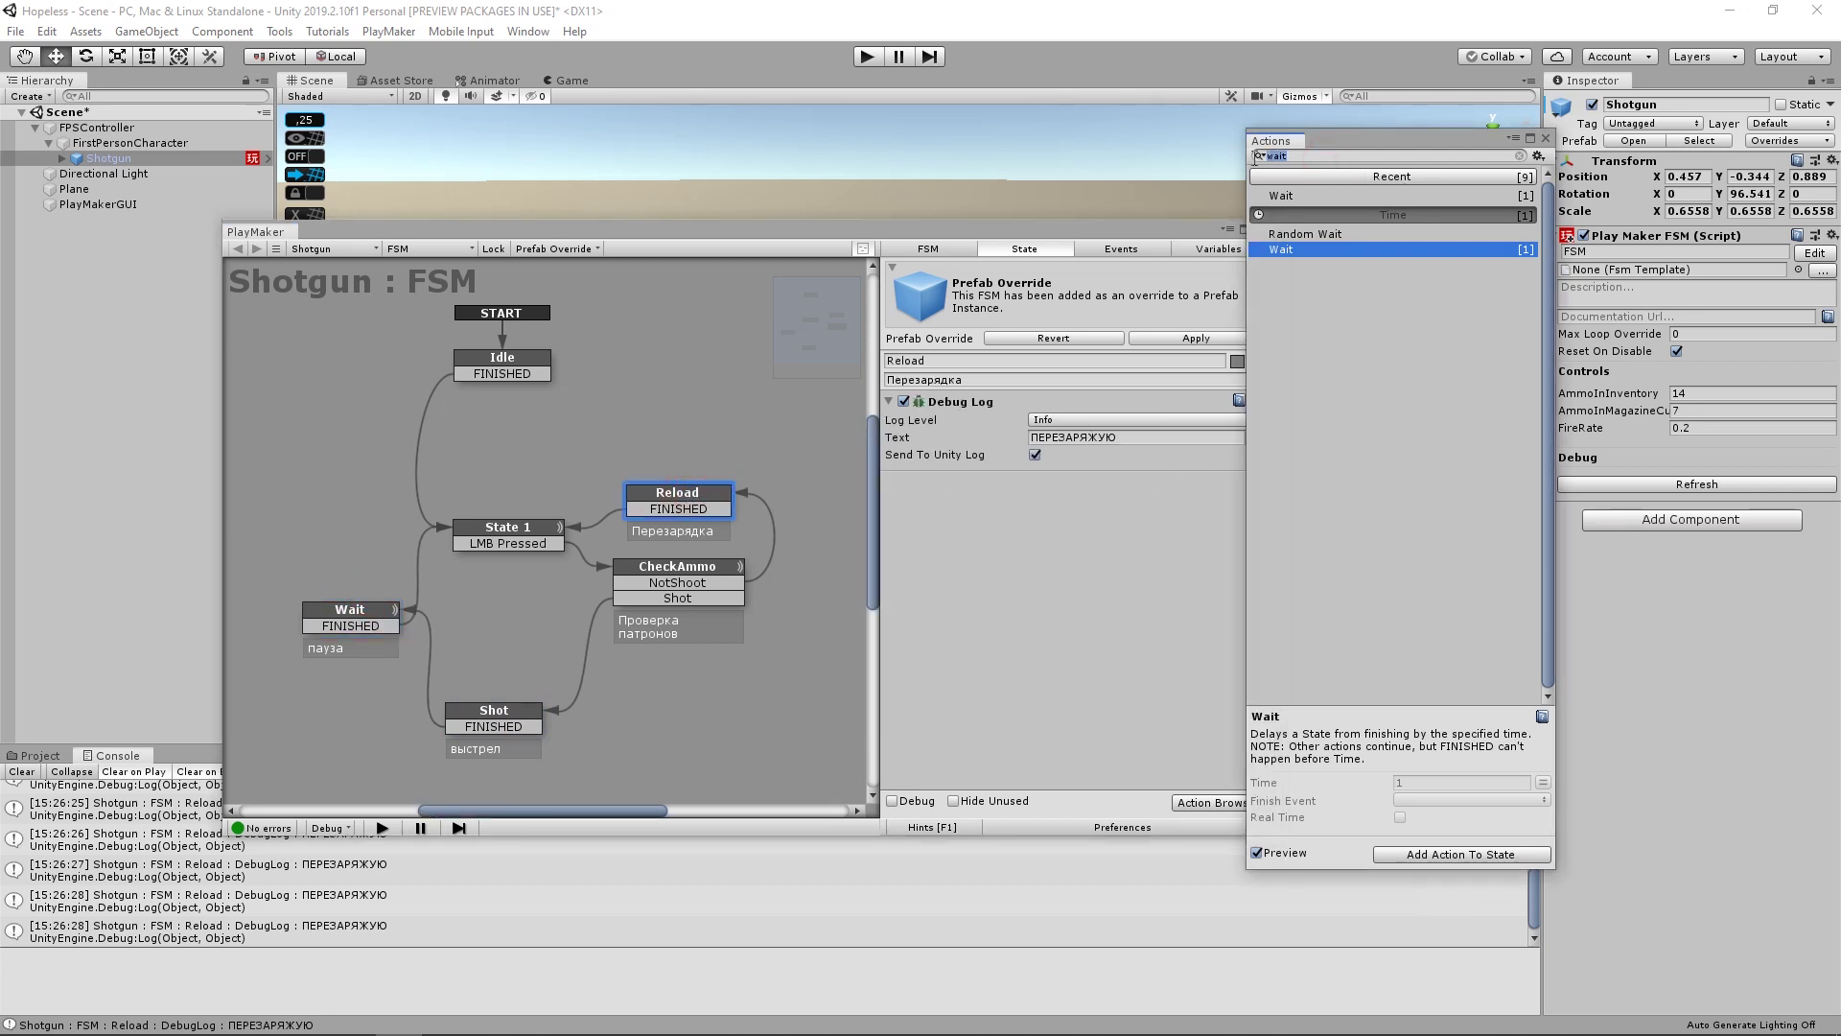
text(щзук)
key(ctrl+a)
key(super+space)
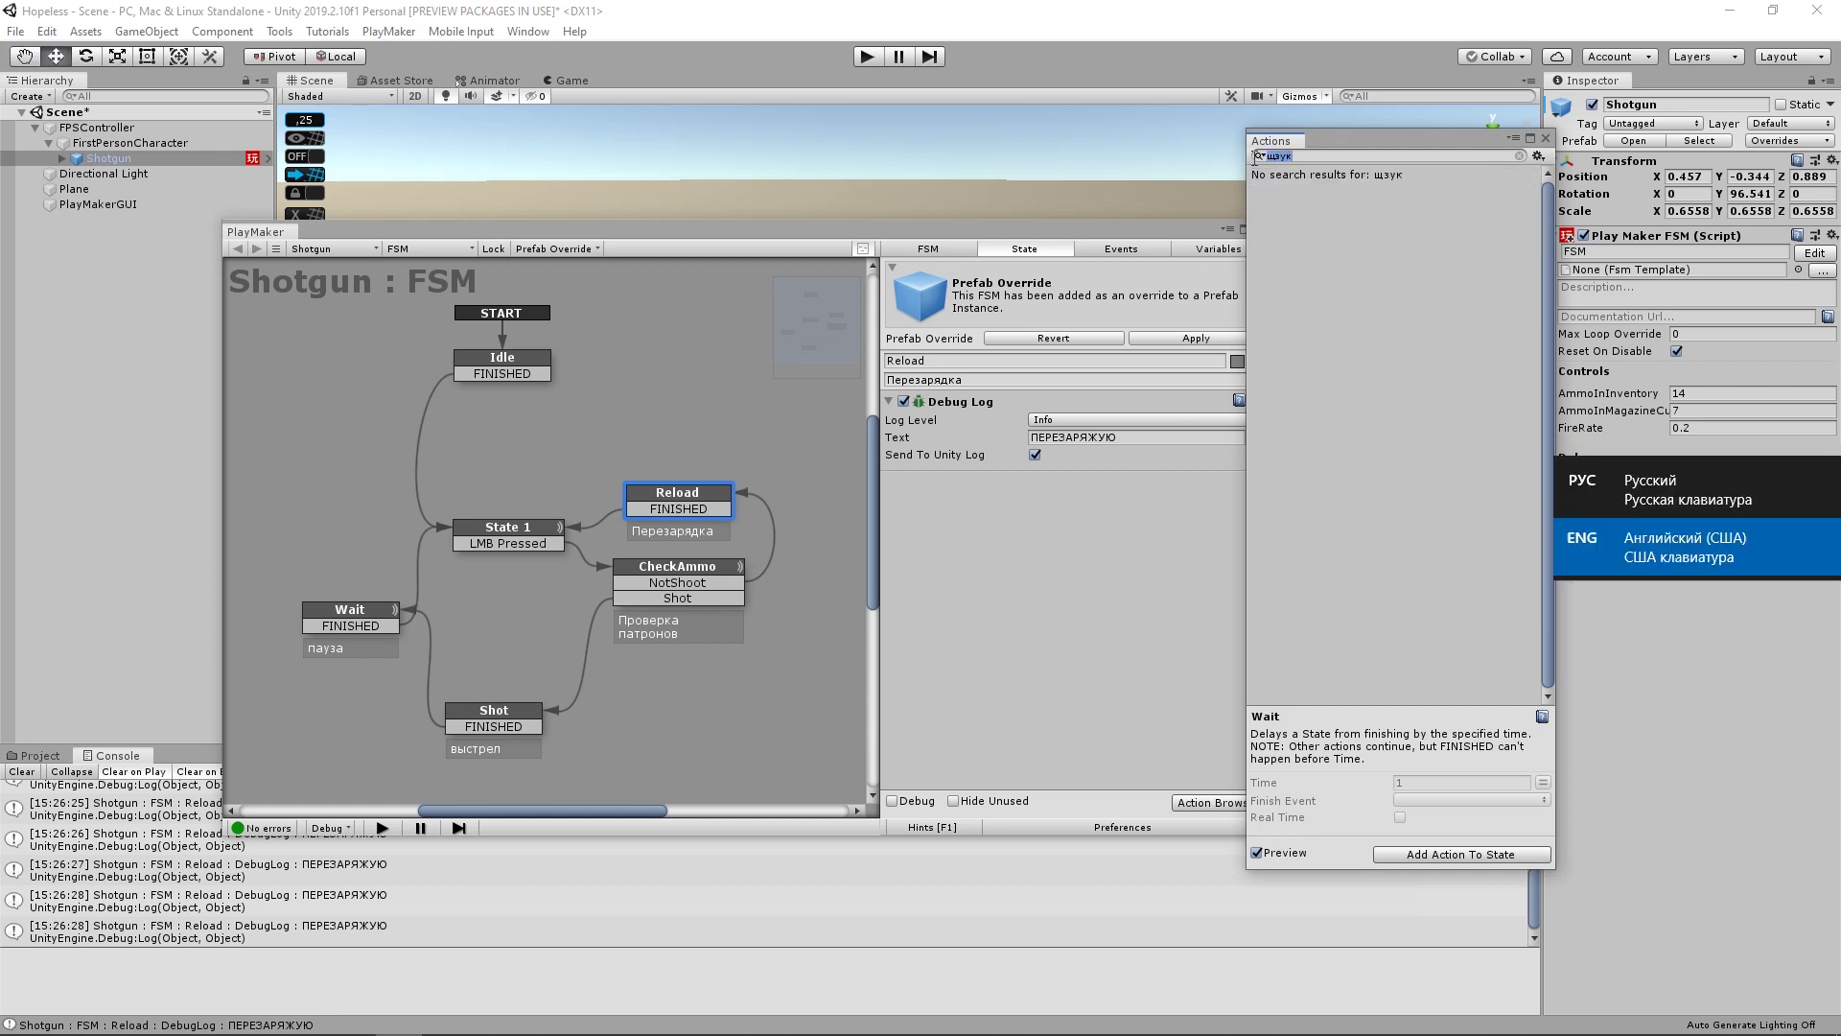
text(opera)
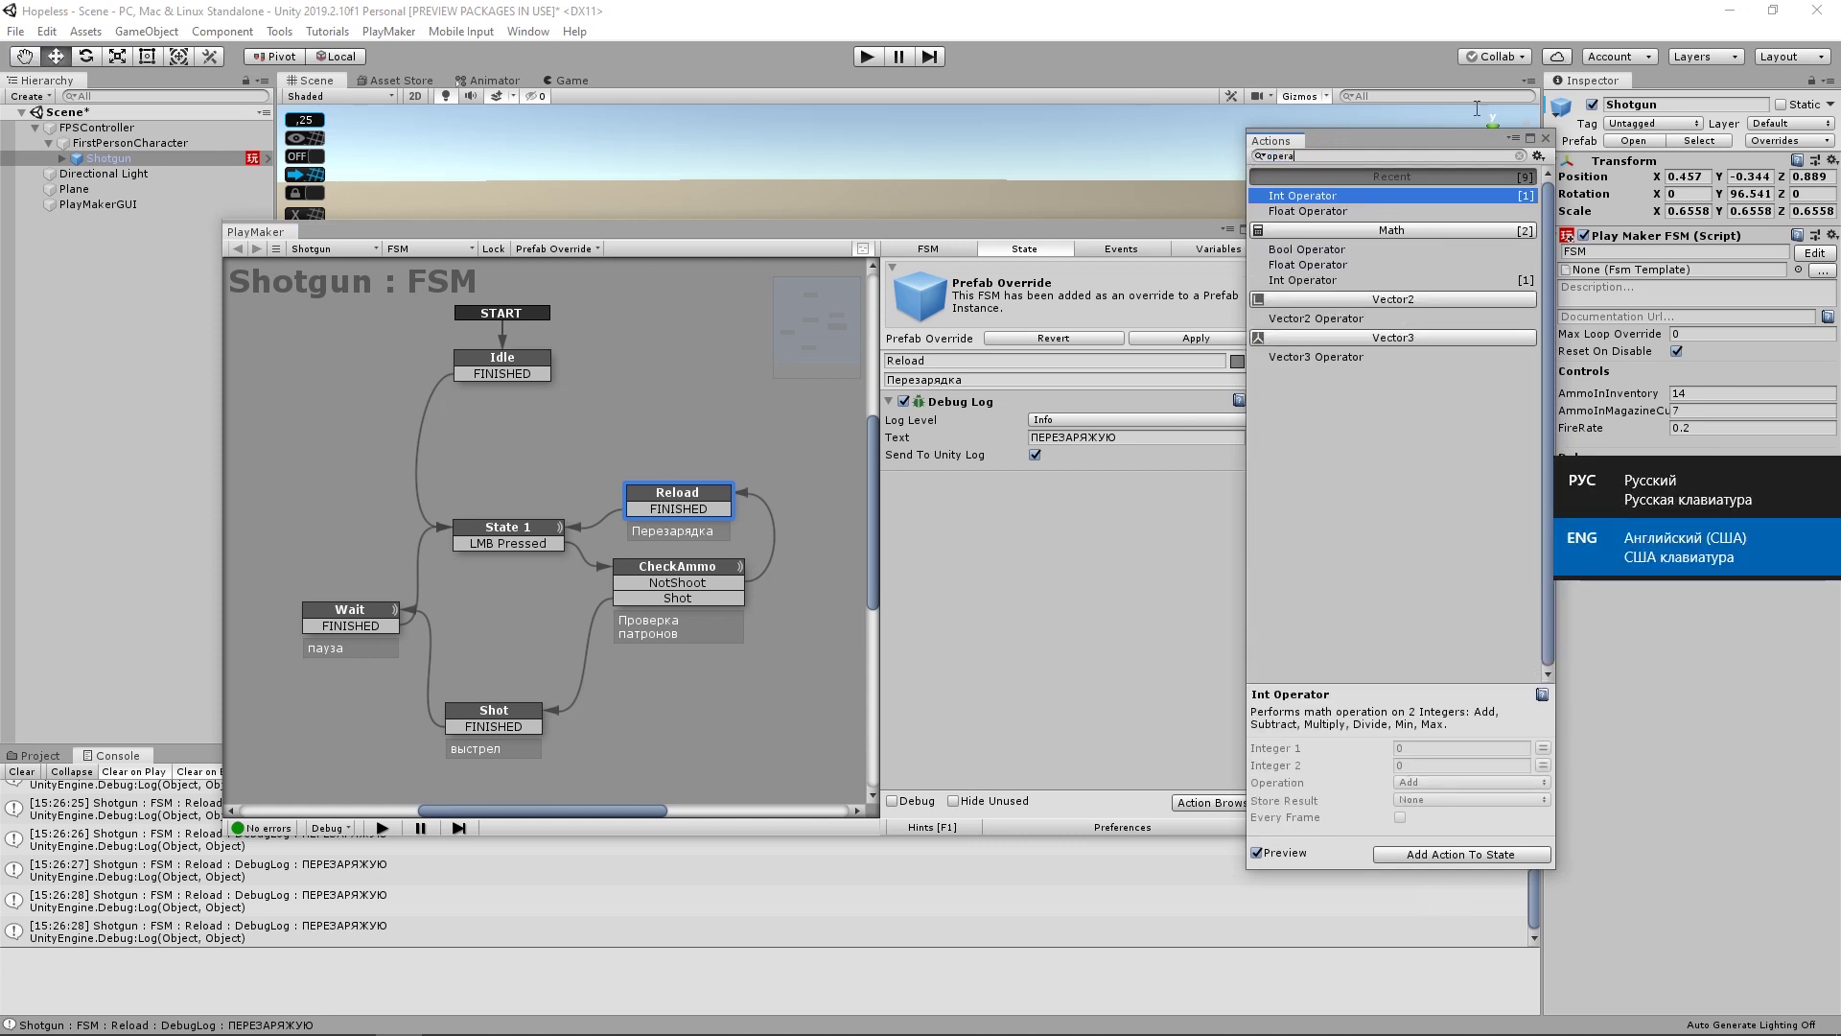
drag(1302, 195, 1048, 552)
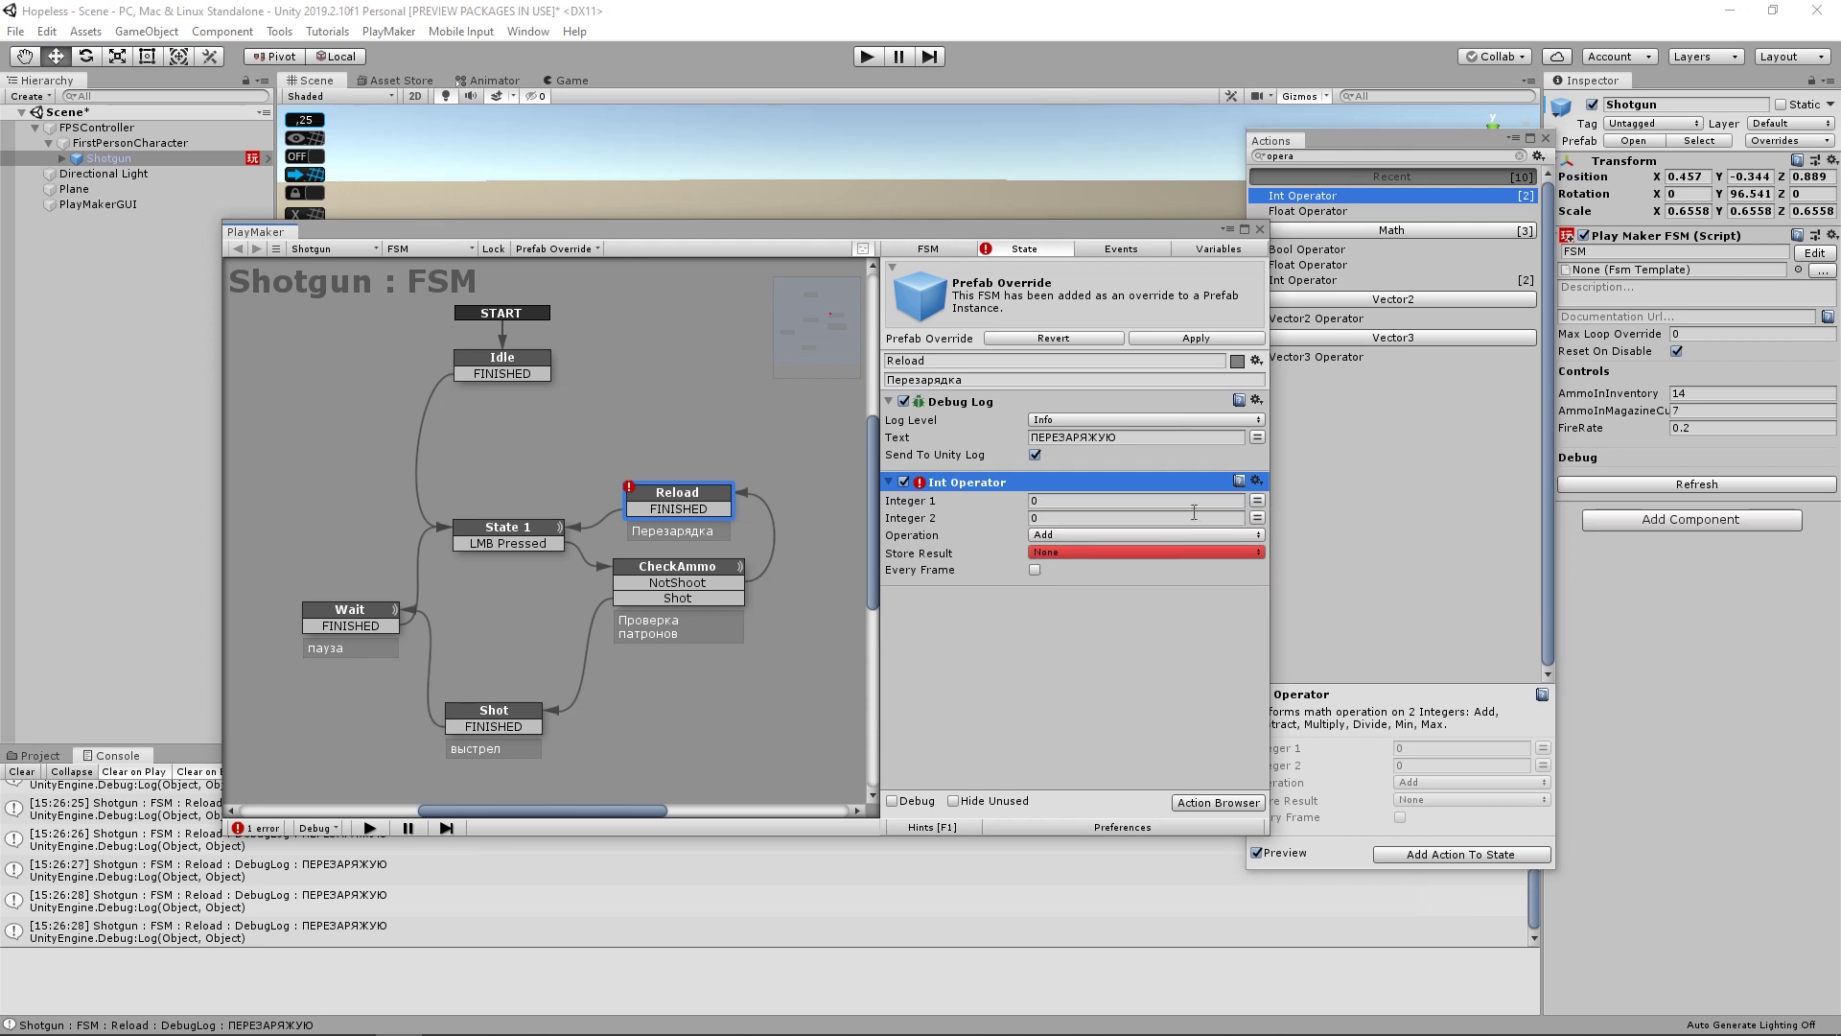
- Set it to add AmmoInMagazineCur and AmmoInMagazineMax into AmmoInMagazineCur, and add a second Int Operator
click(1257, 500)
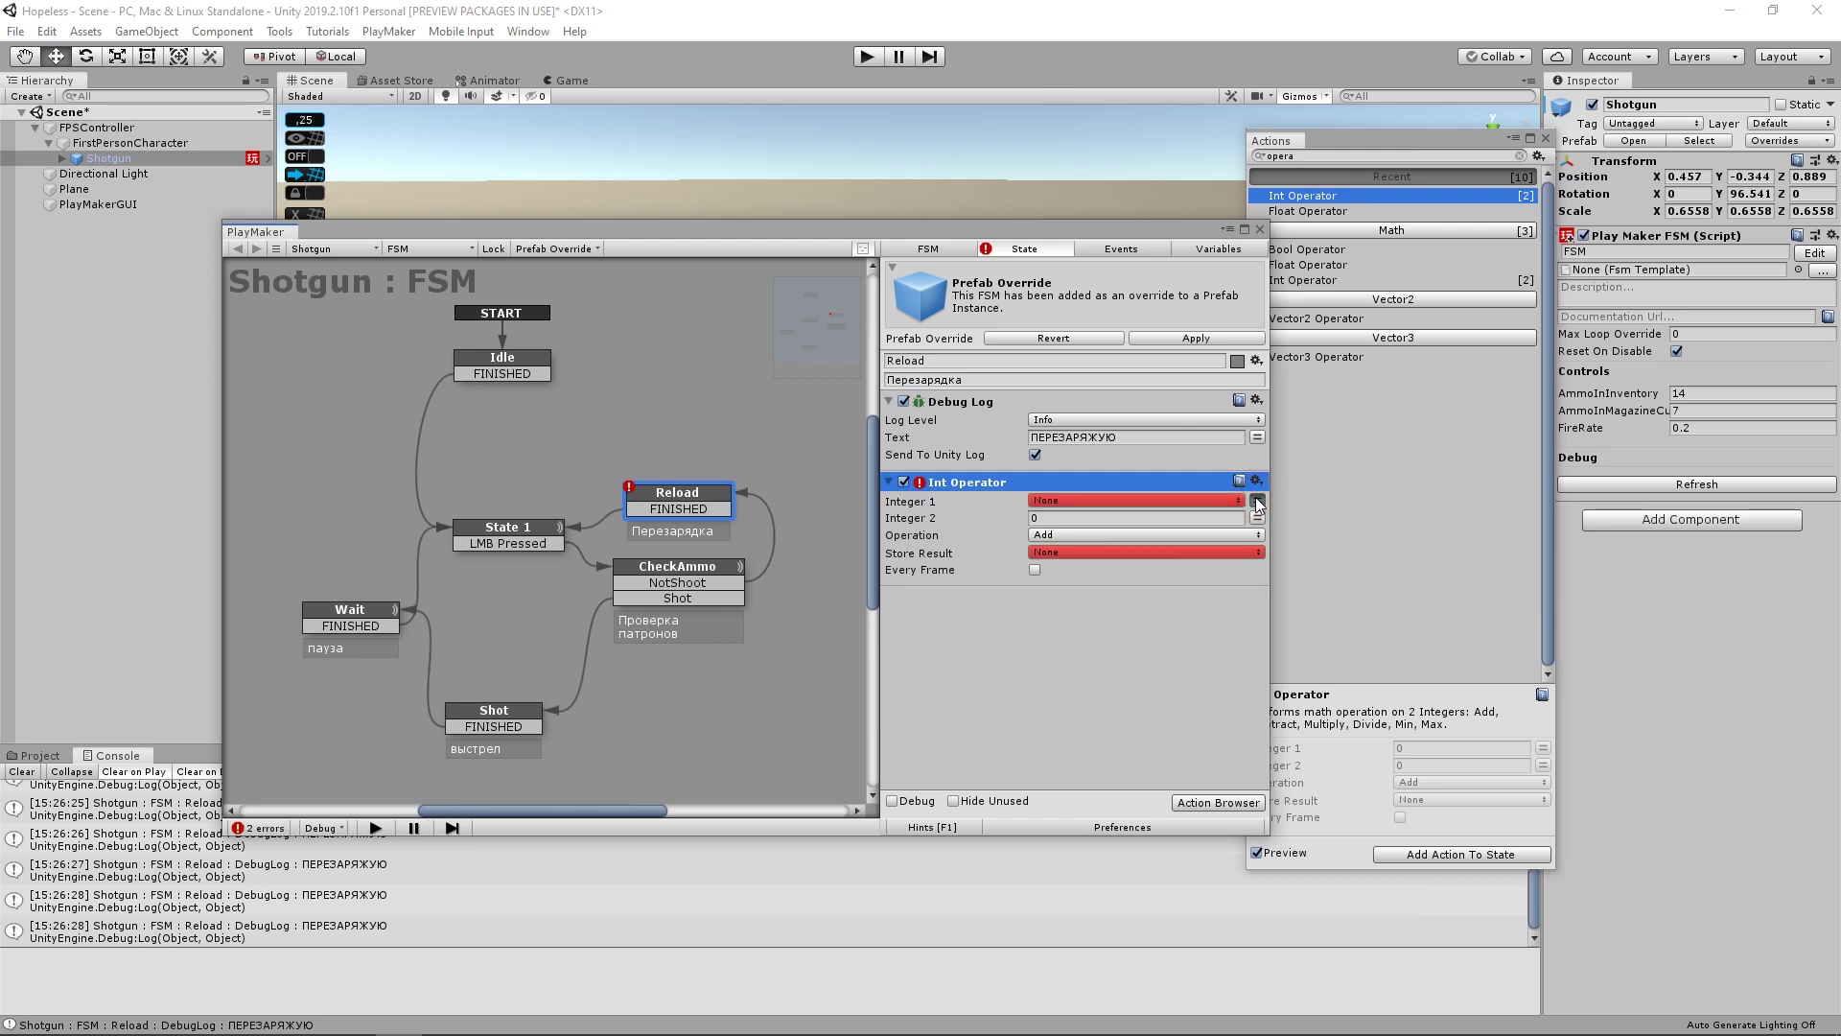
click(1224, 501)
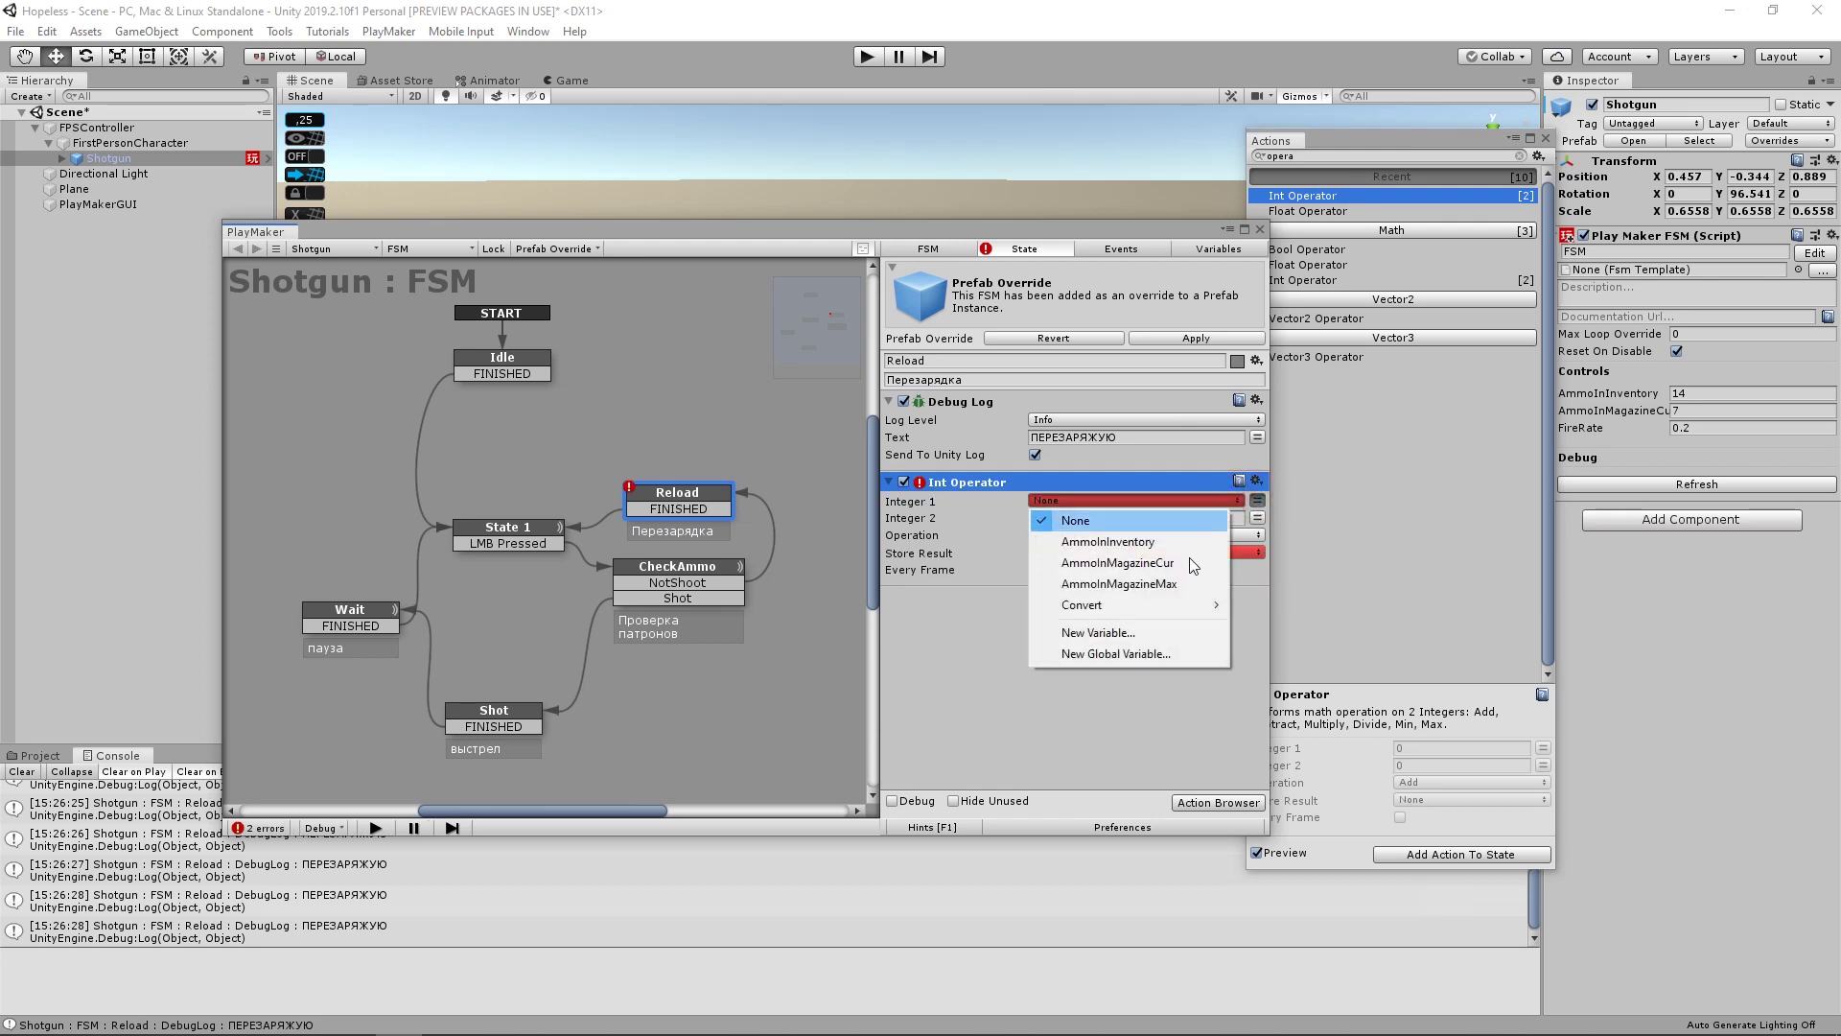
click(1152, 566)
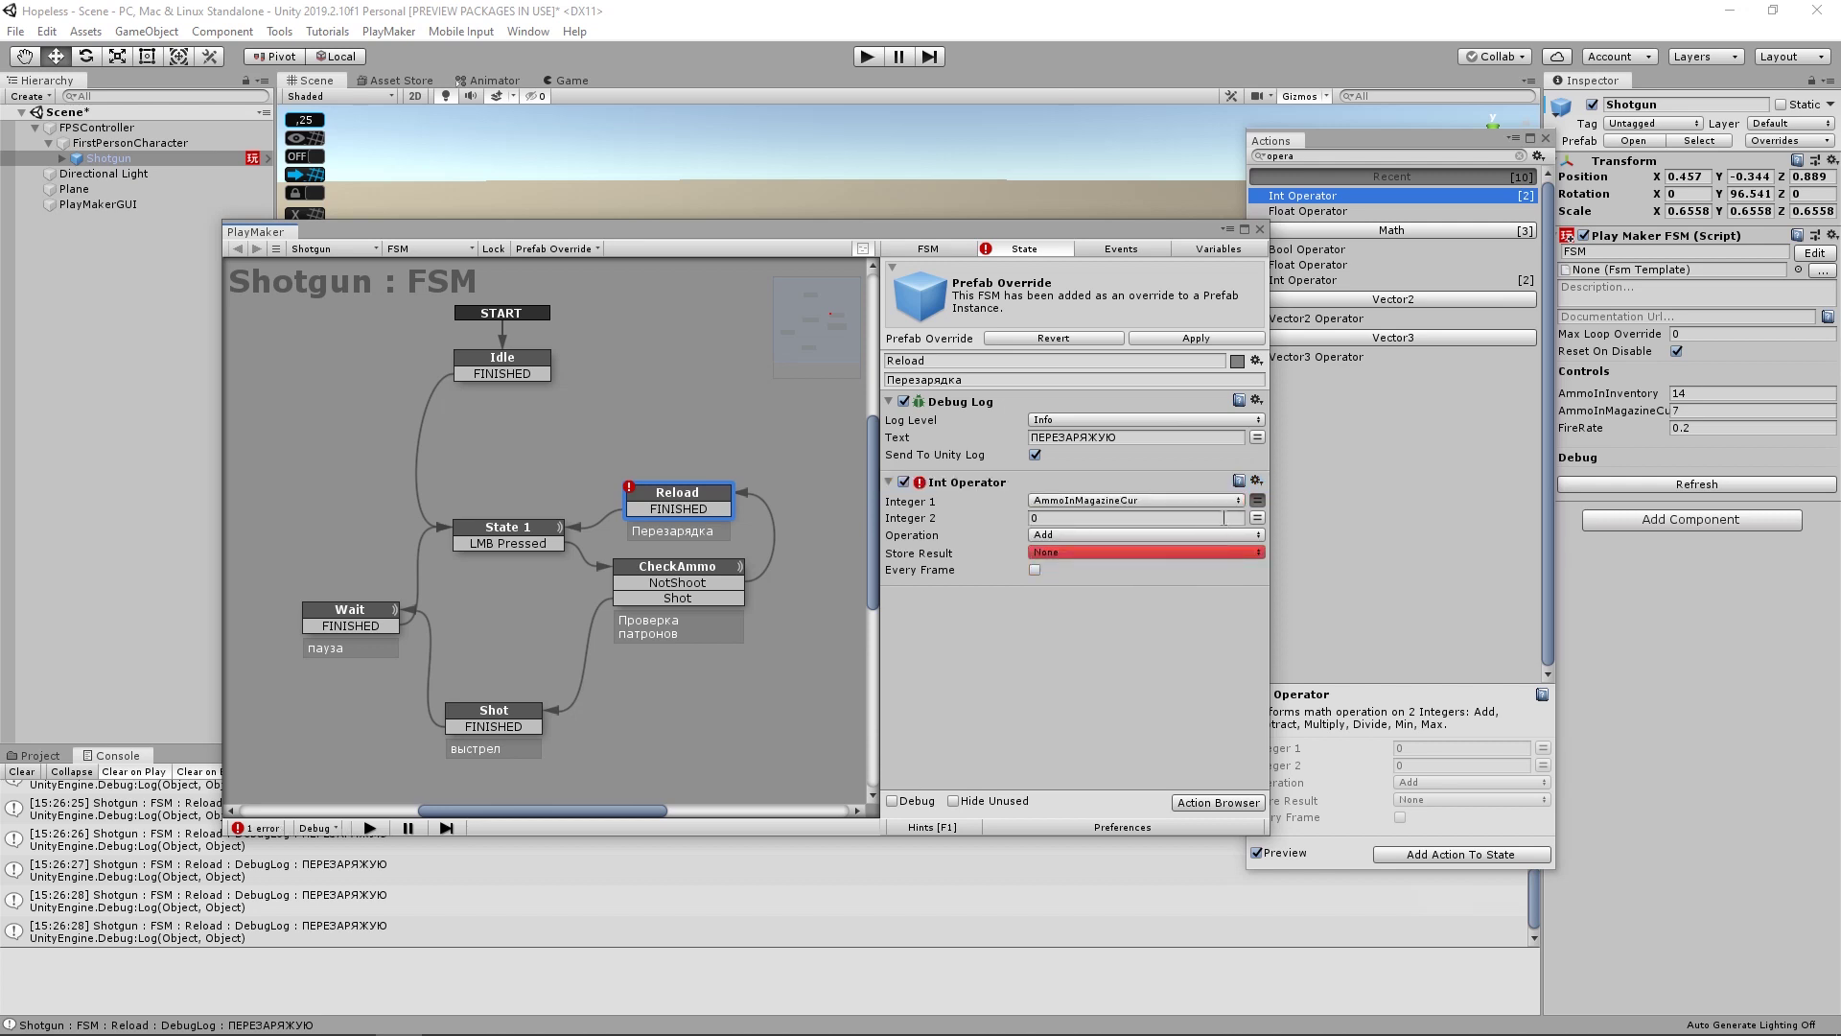
click(1257, 518)
click(1239, 518)
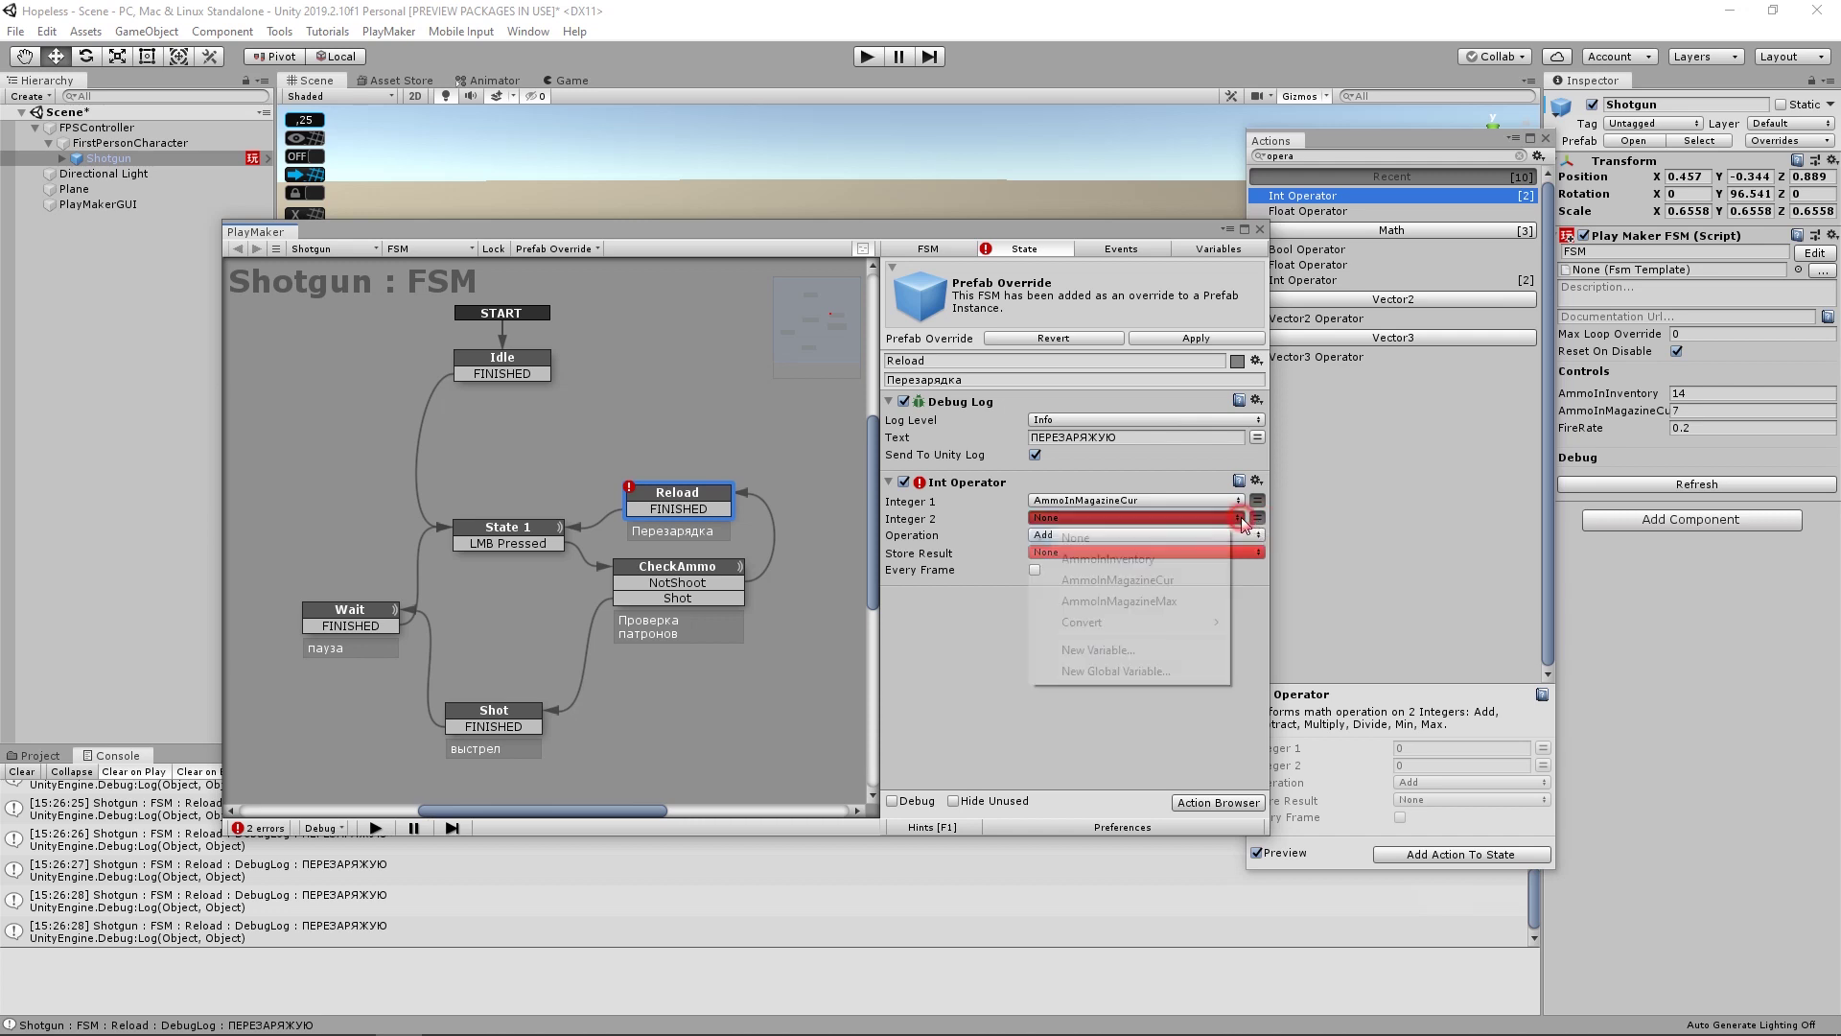
click(1147, 604)
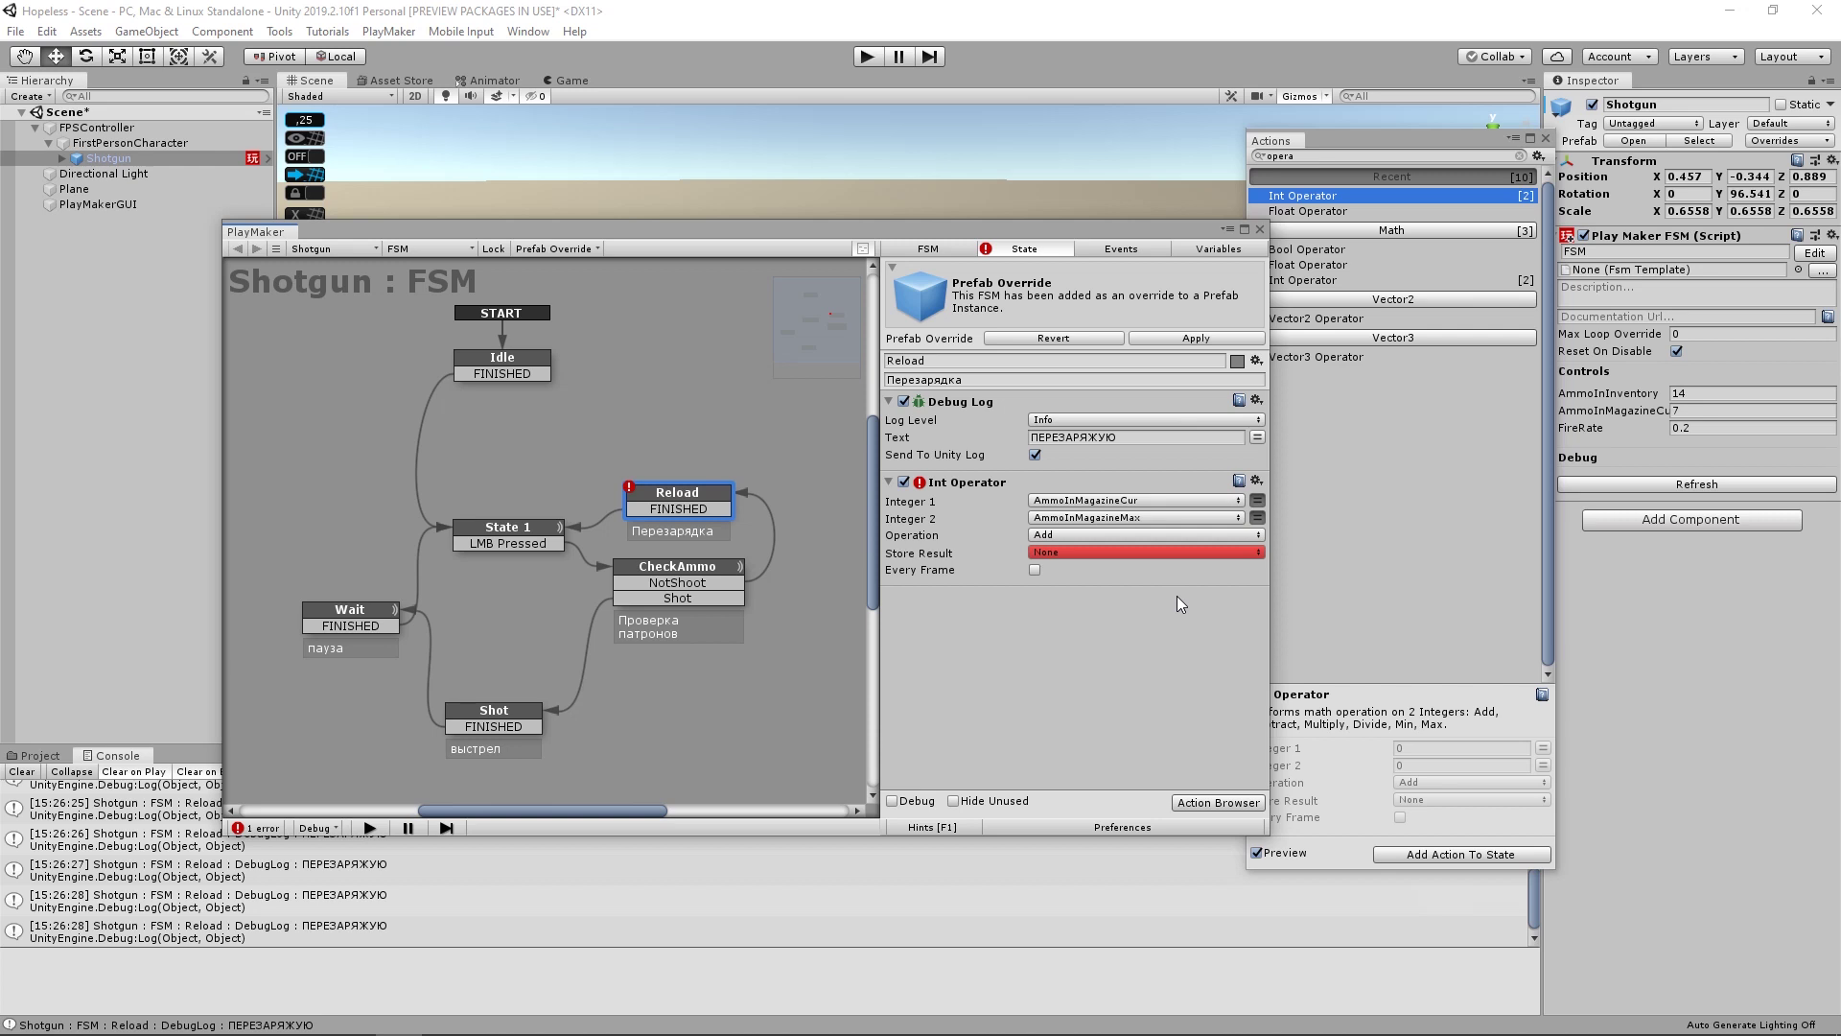
click(1158, 537)
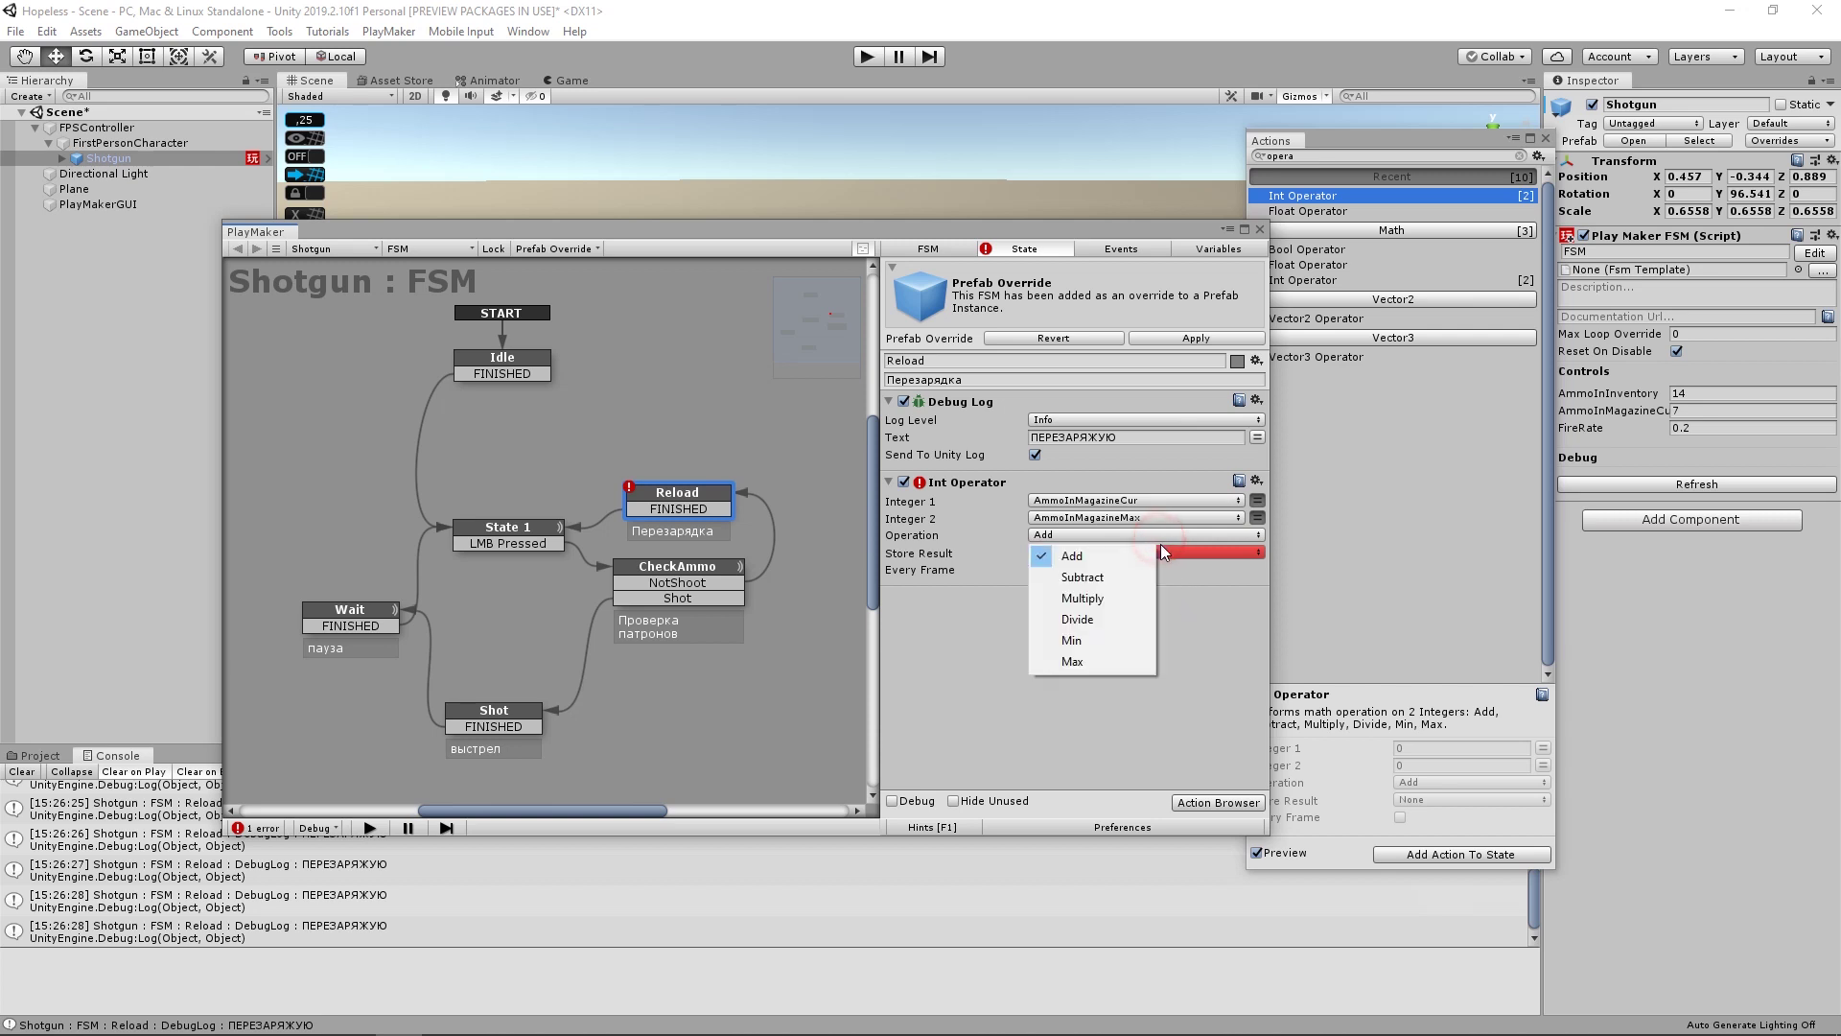
click(1170, 544)
click(1177, 554)
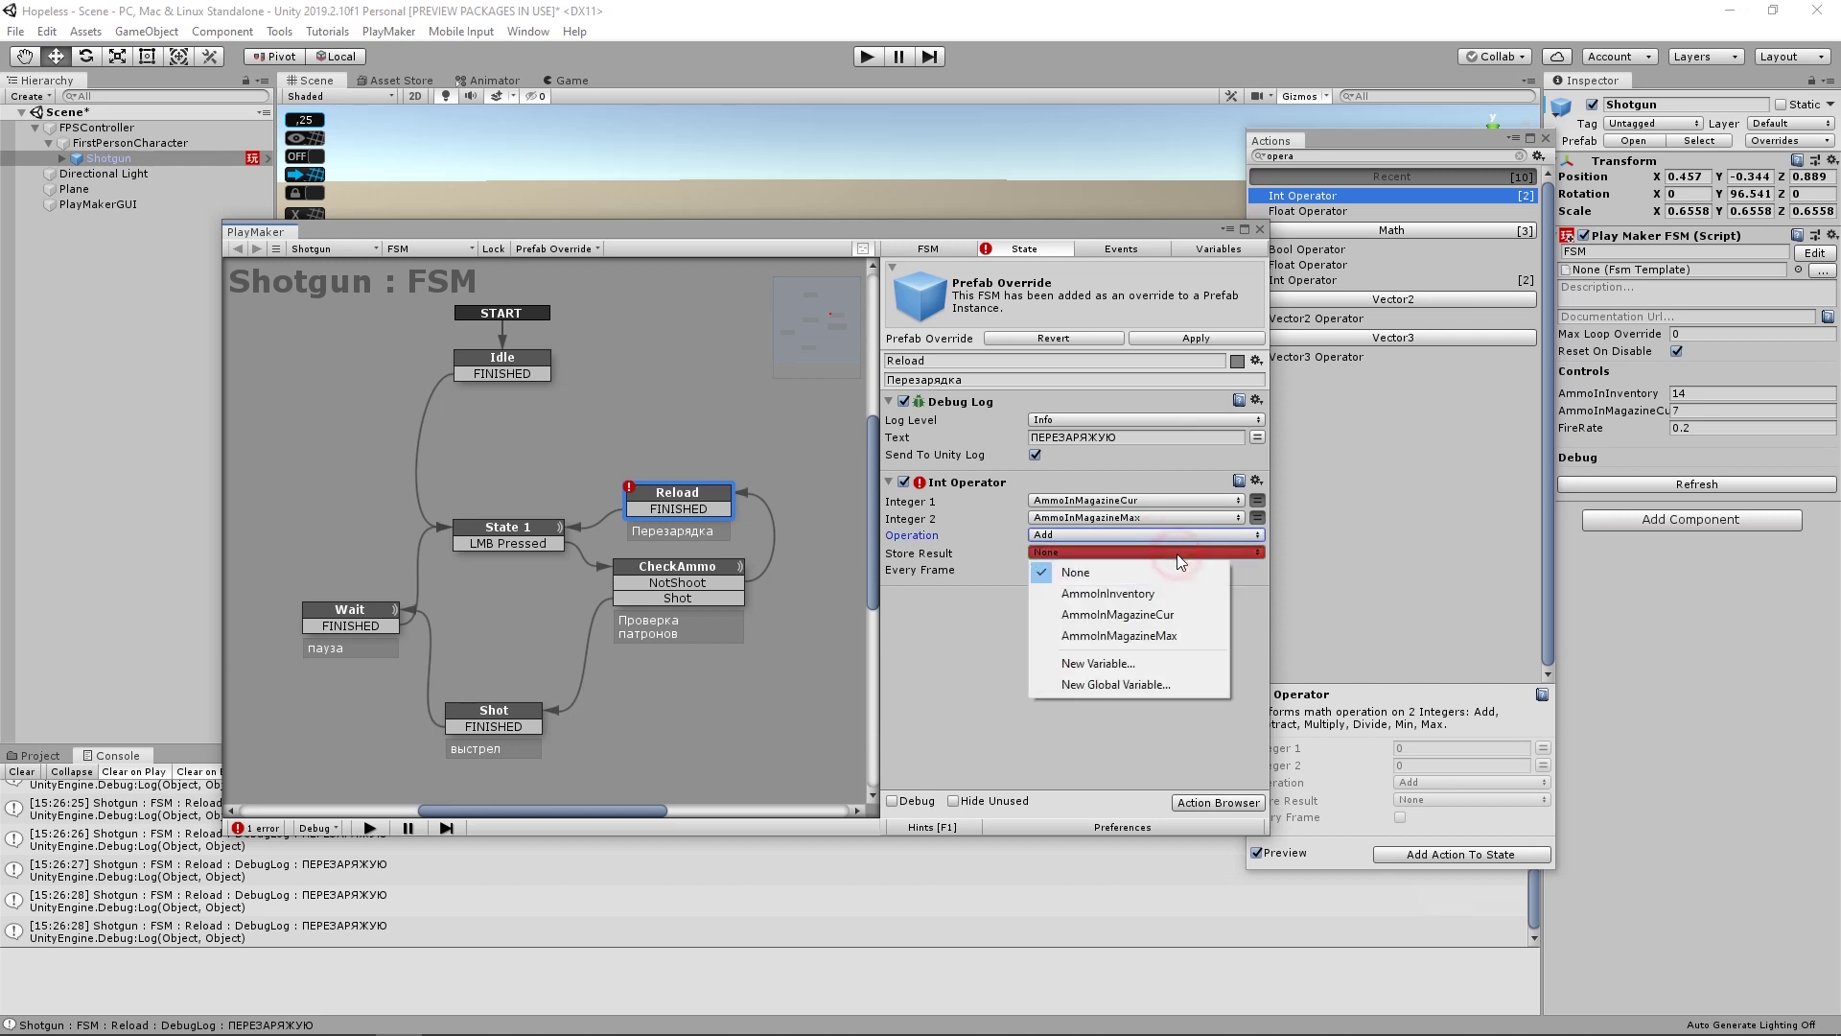
click(1193, 613)
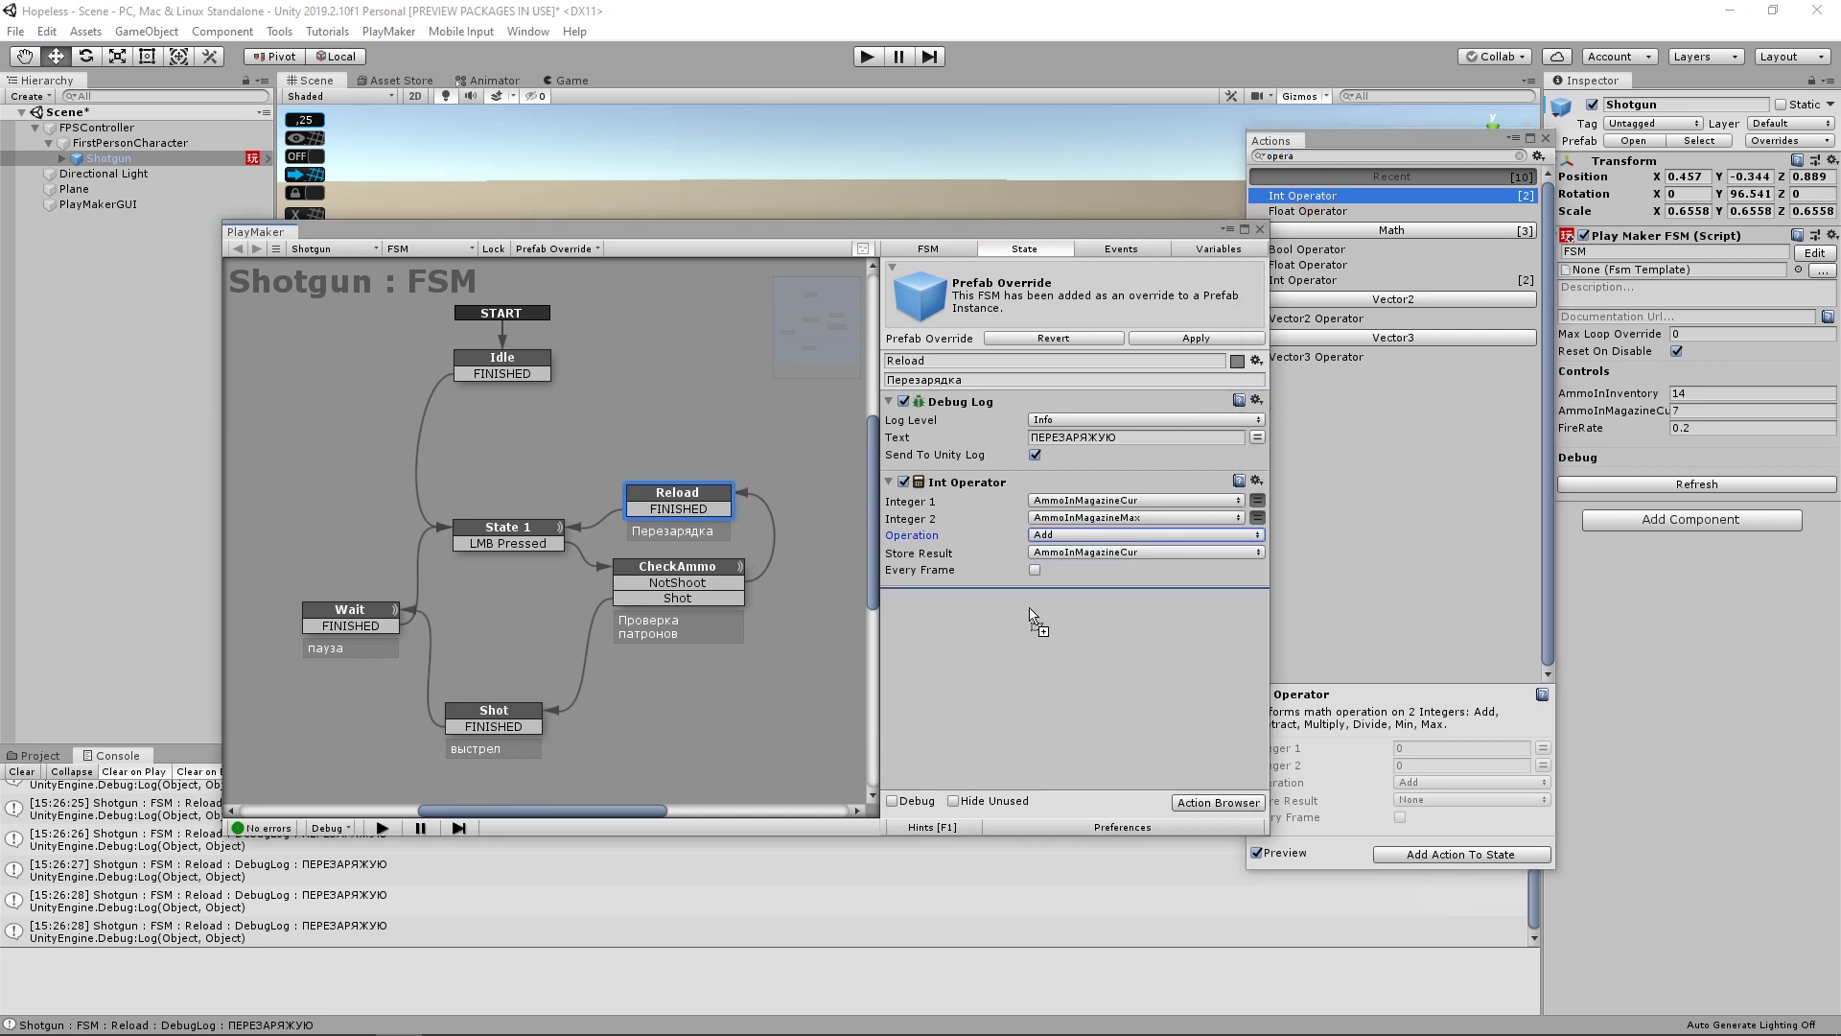
drag(1317, 196, 1045, 599)
- Set the second Int Operator to subtract AmmoInMagazineMax from AmmoInInventory, storing into AmmoInInventory, and close the browser
click(1244, 615)
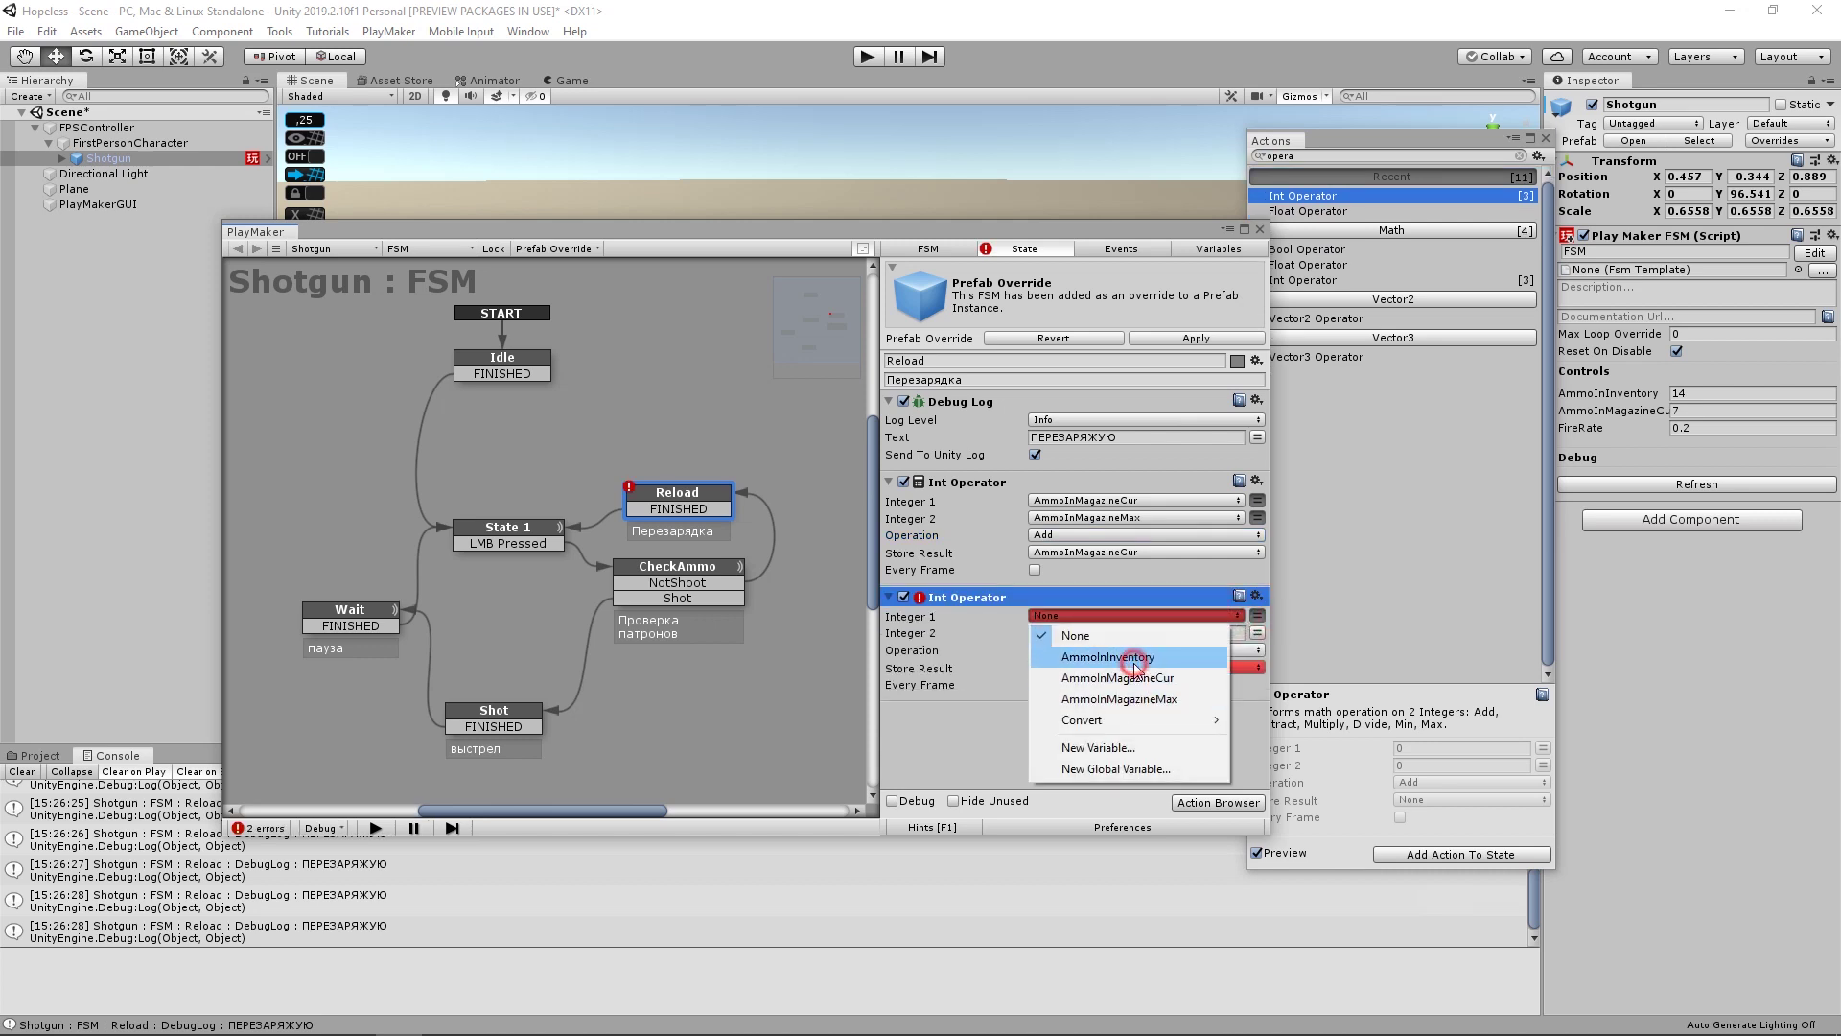
click(1134, 658)
click(1257, 634)
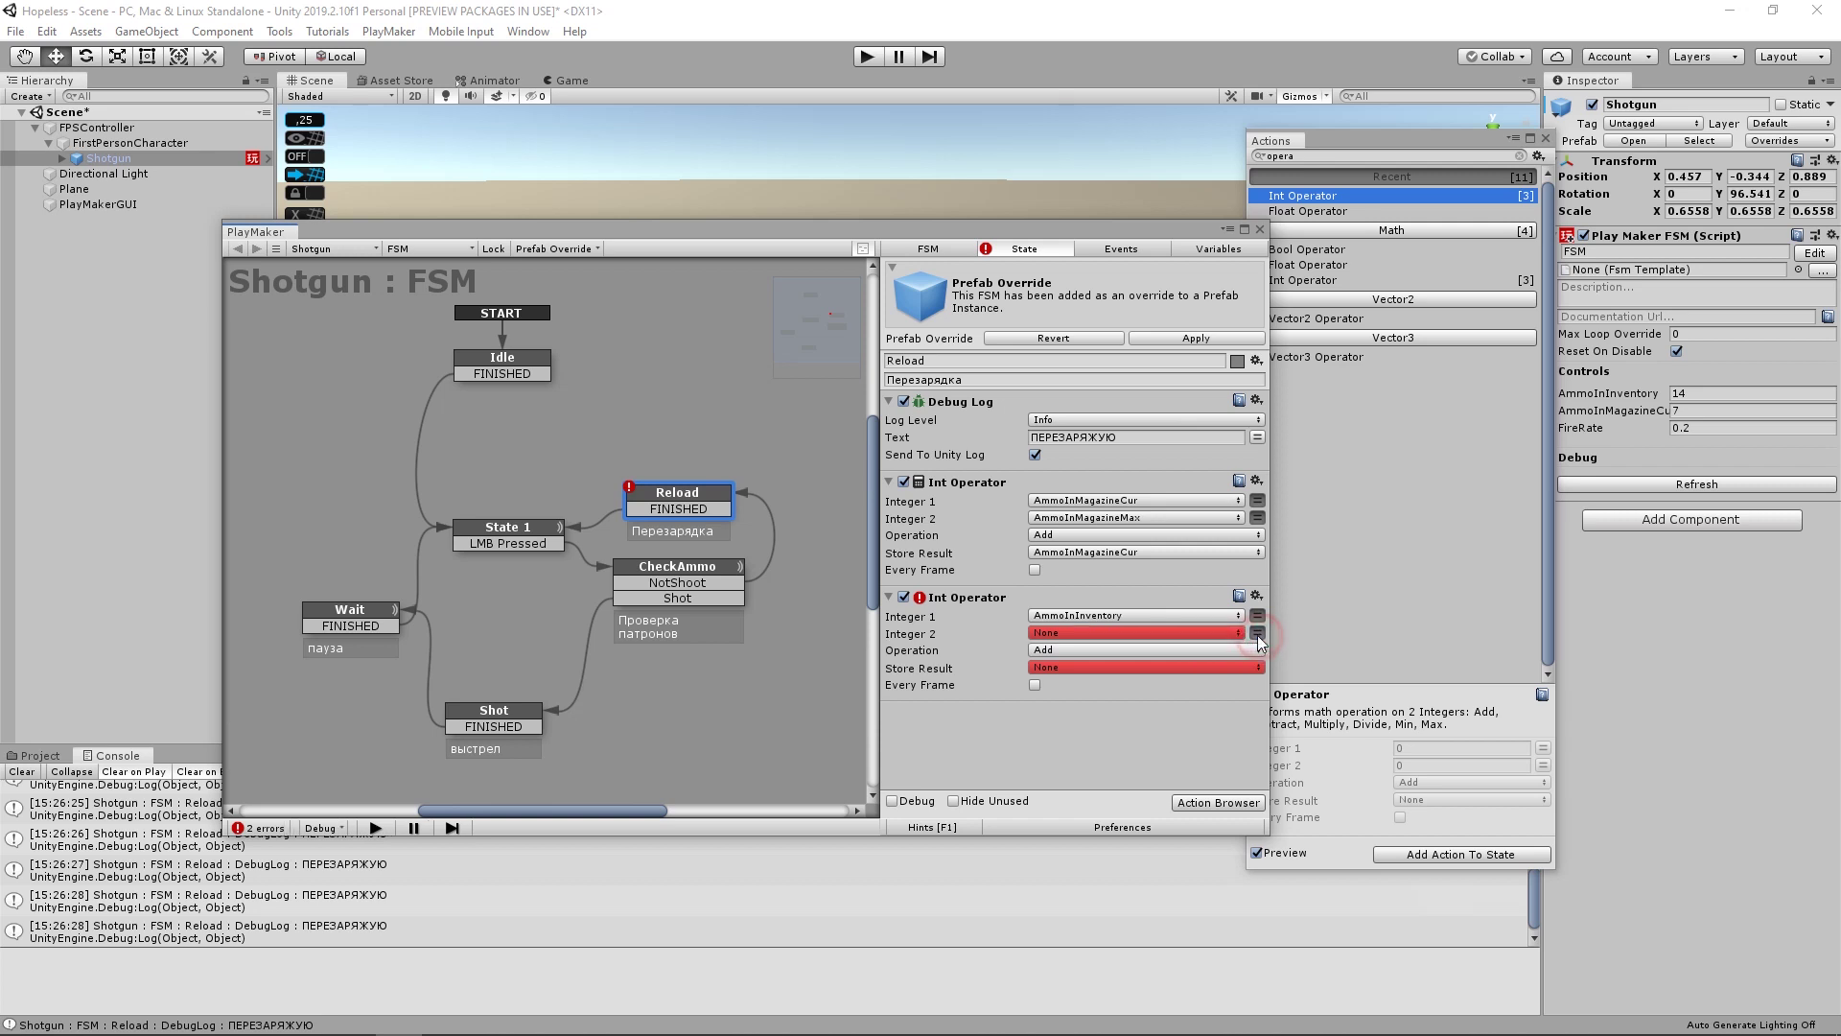
click(1232, 633)
click(1141, 716)
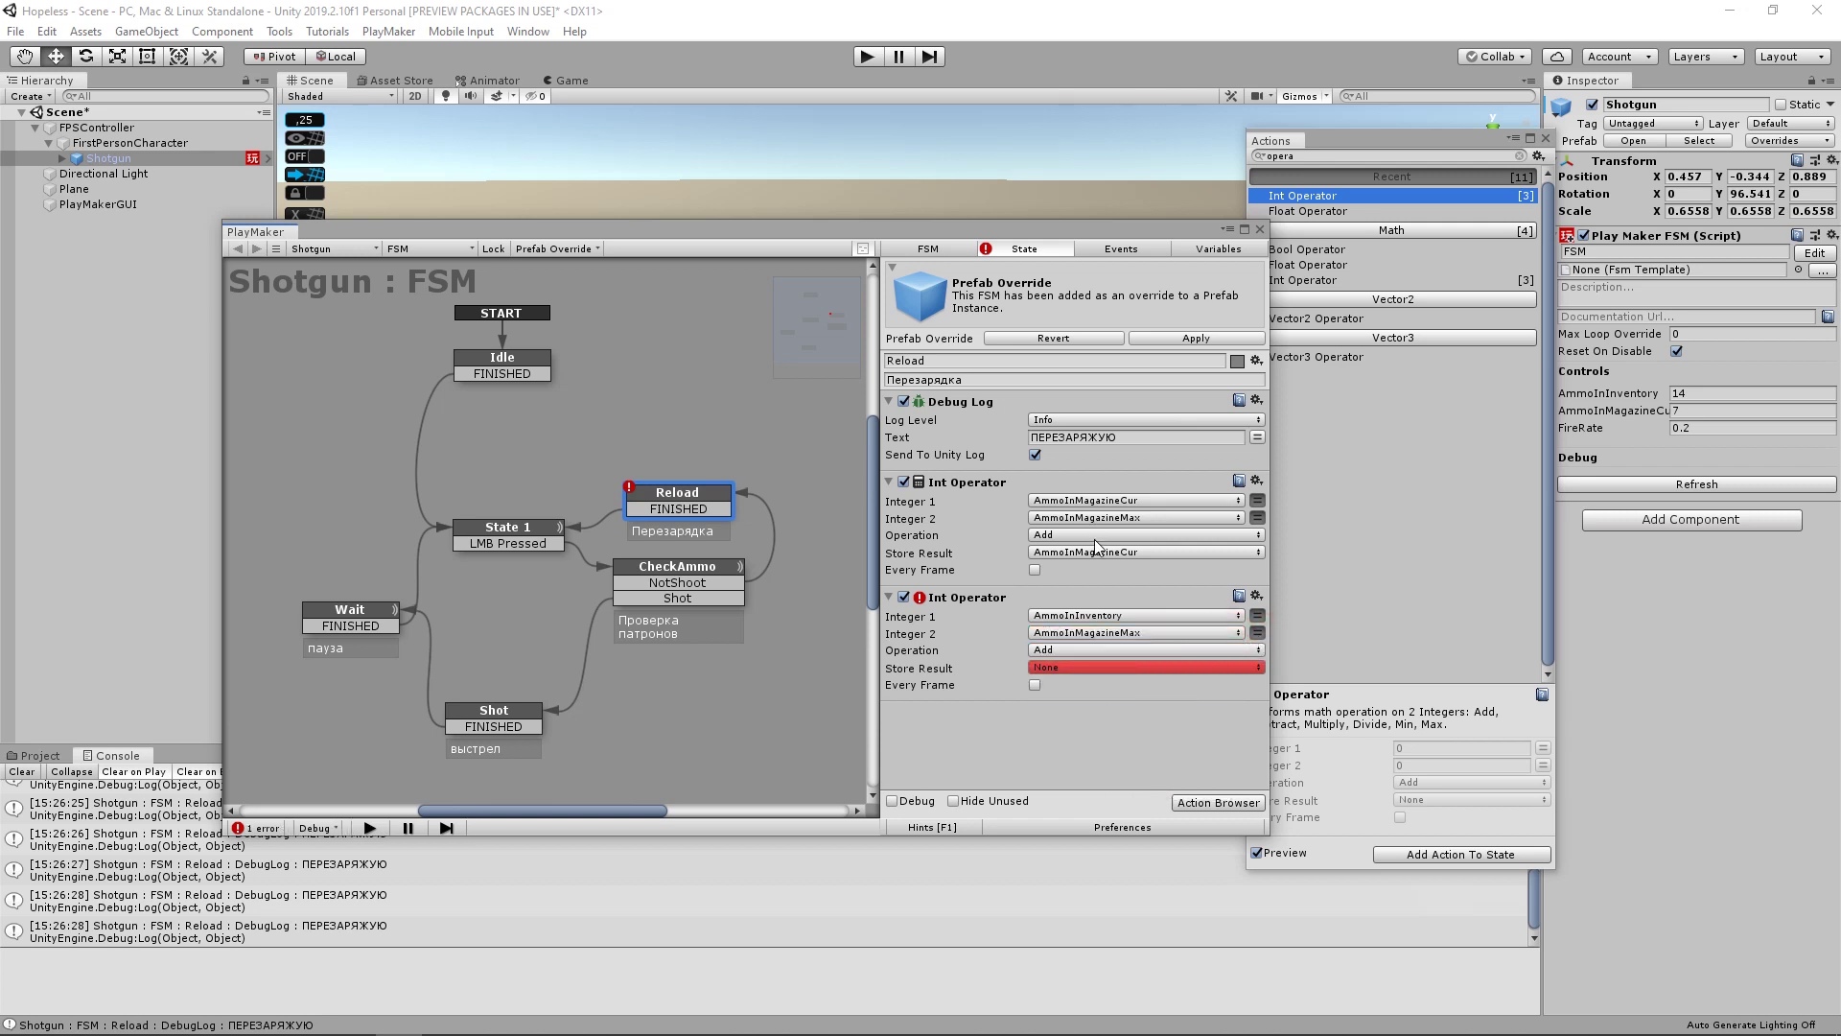
click(1188, 650)
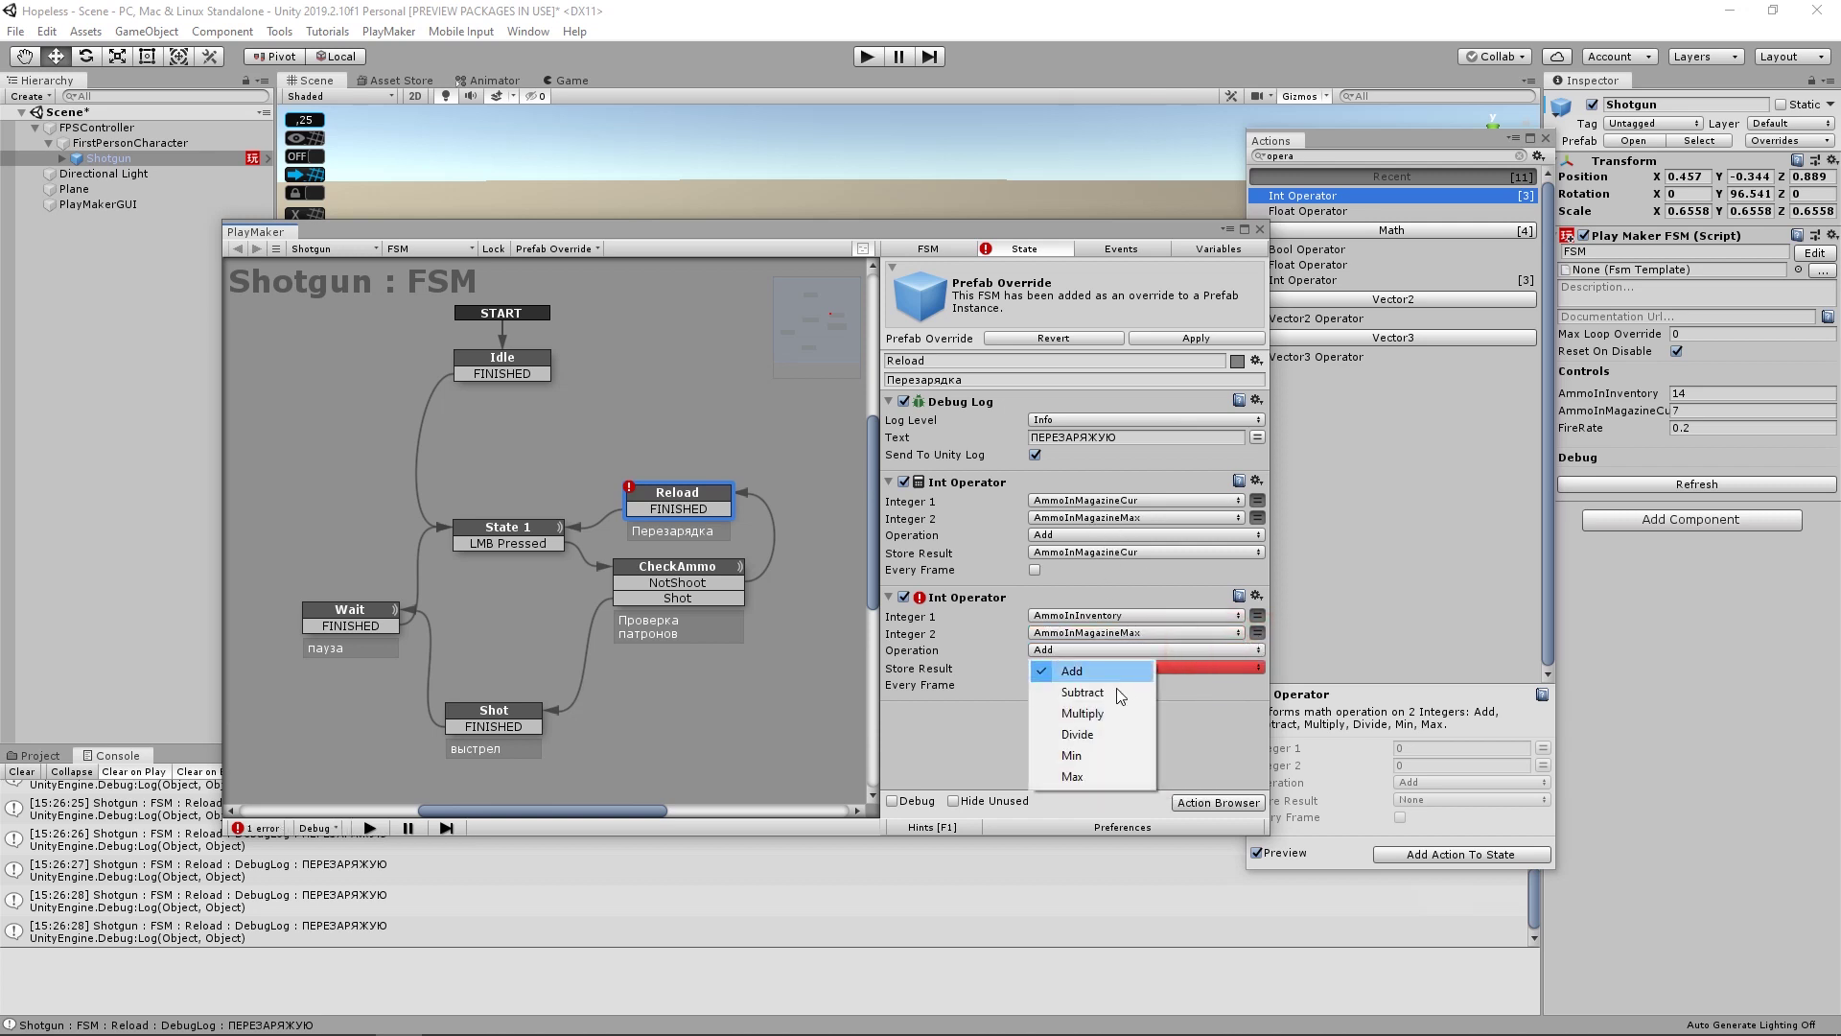
click(1103, 691)
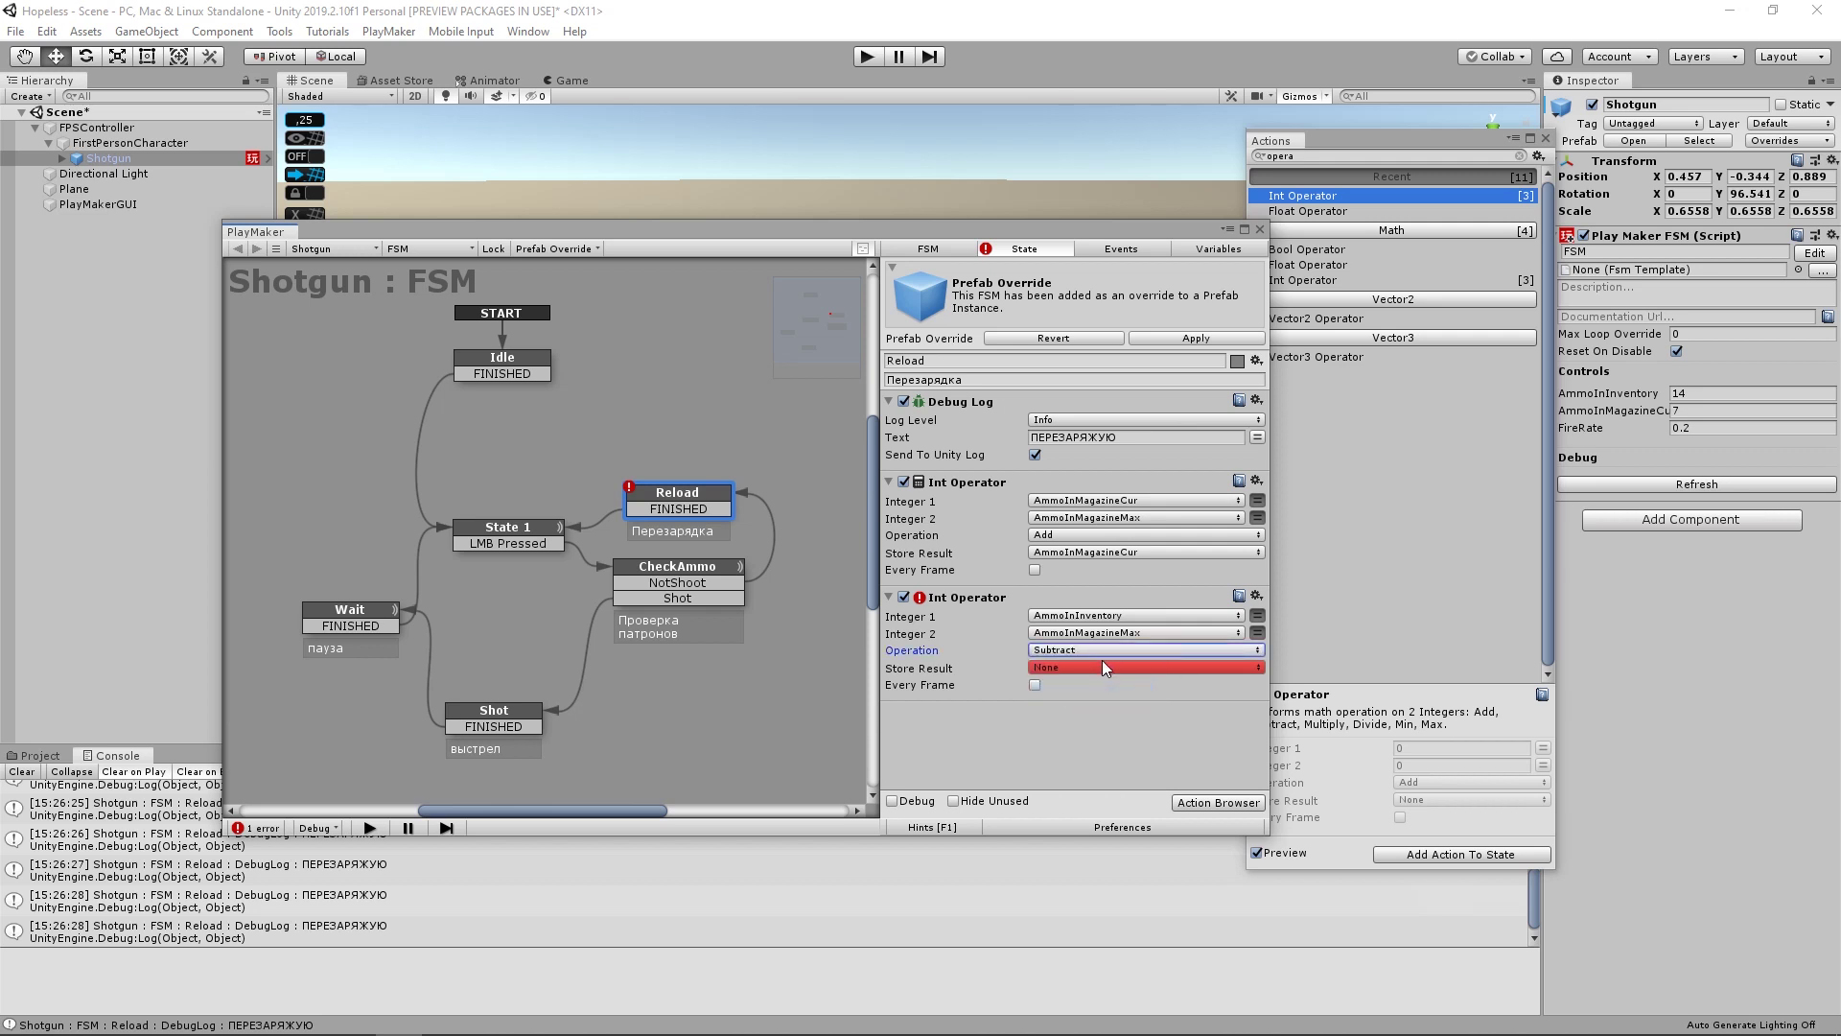
click(1105, 666)
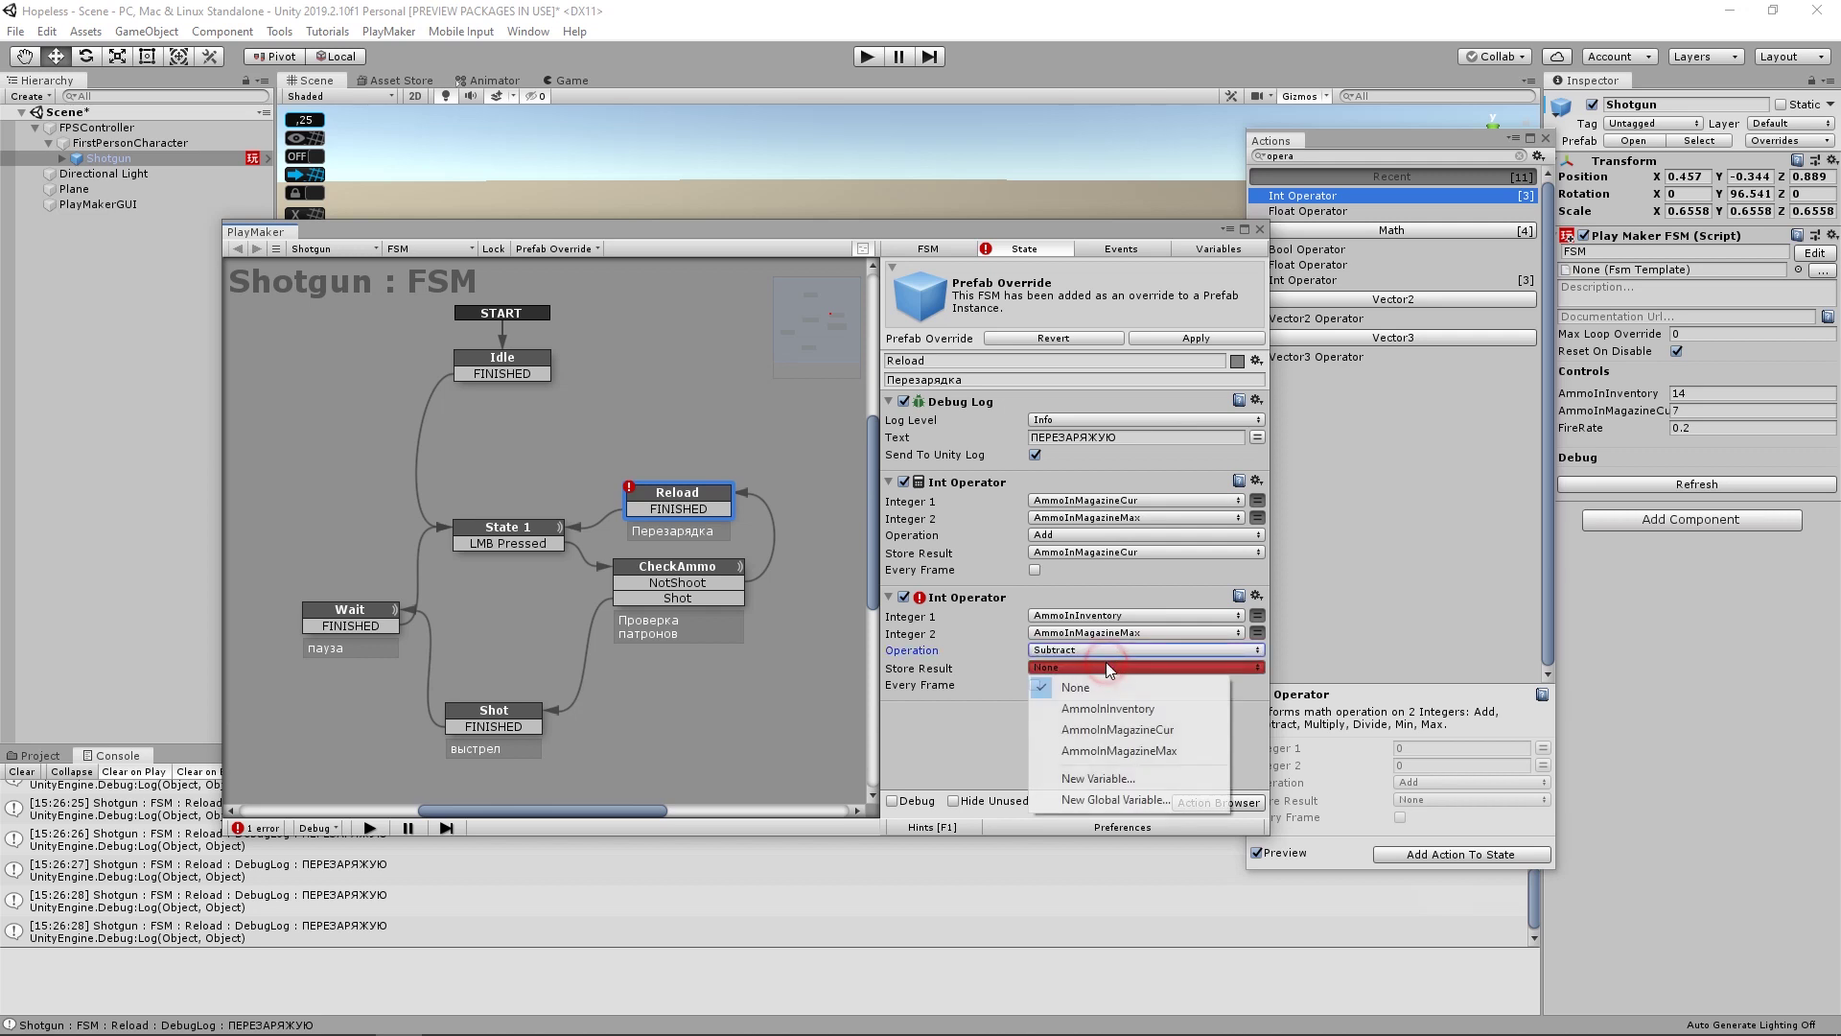
click(1154, 711)
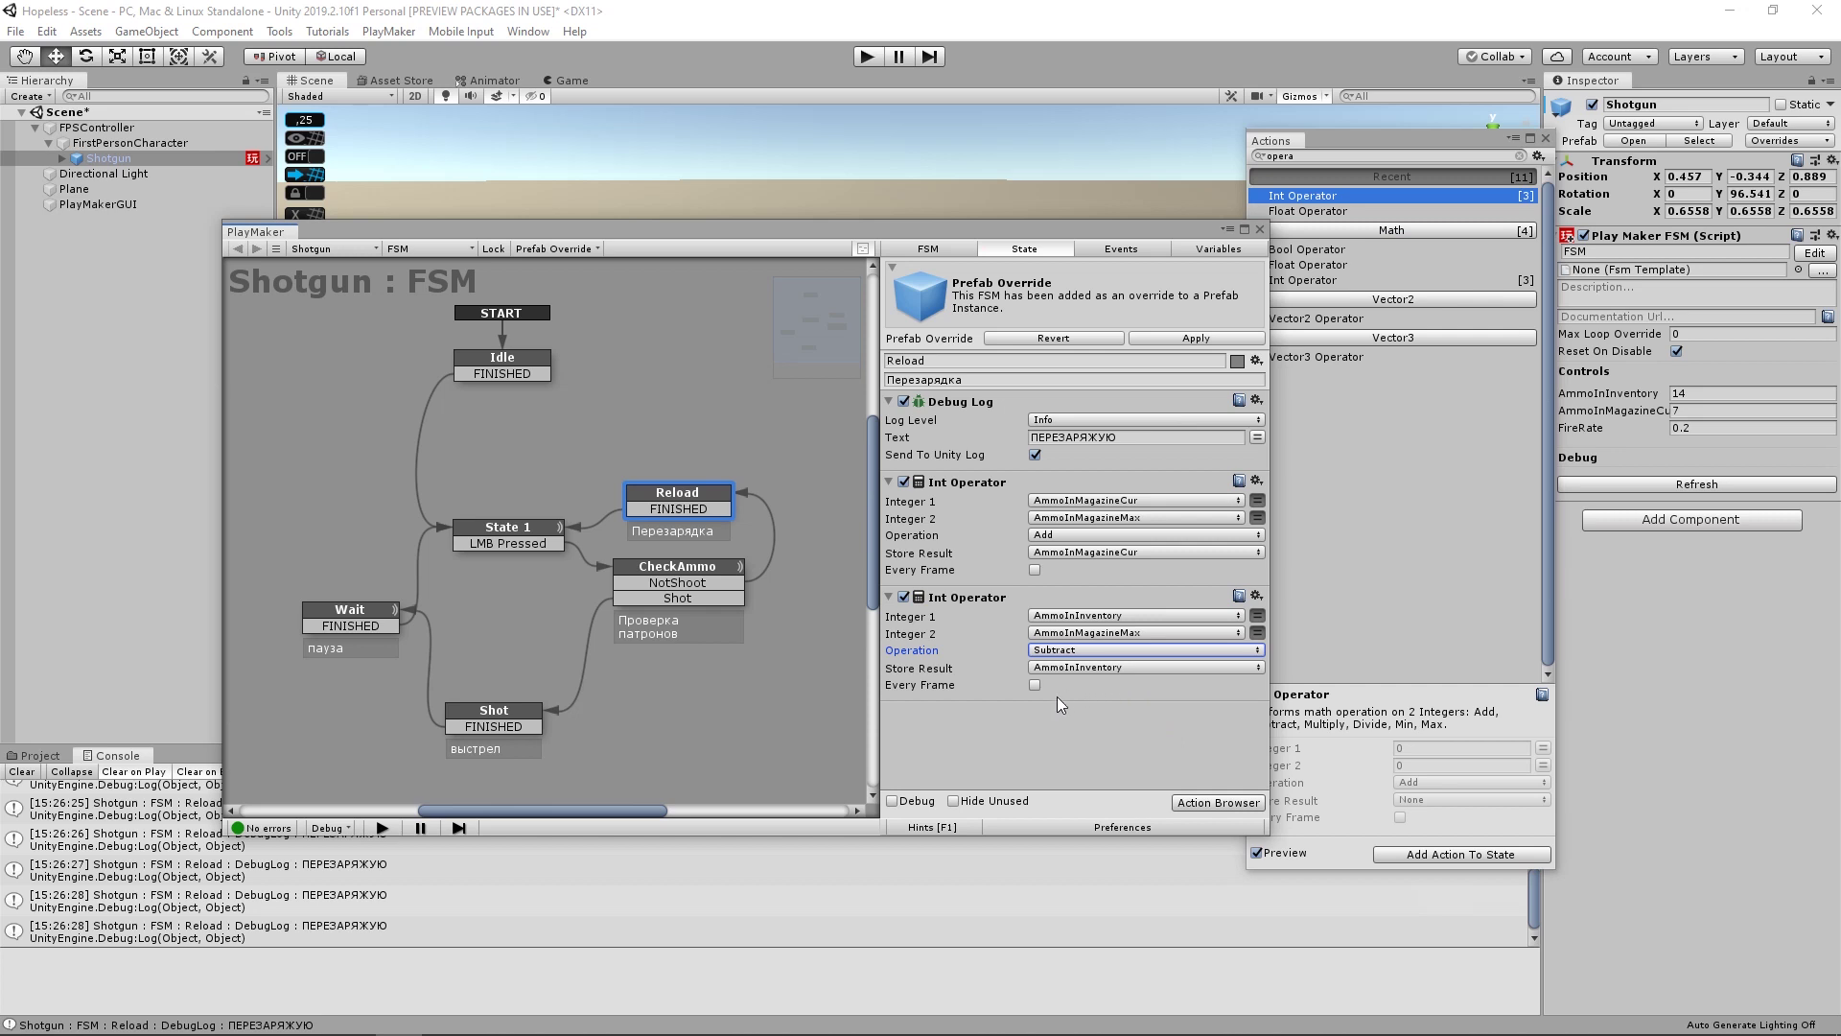
click(1546, 139)
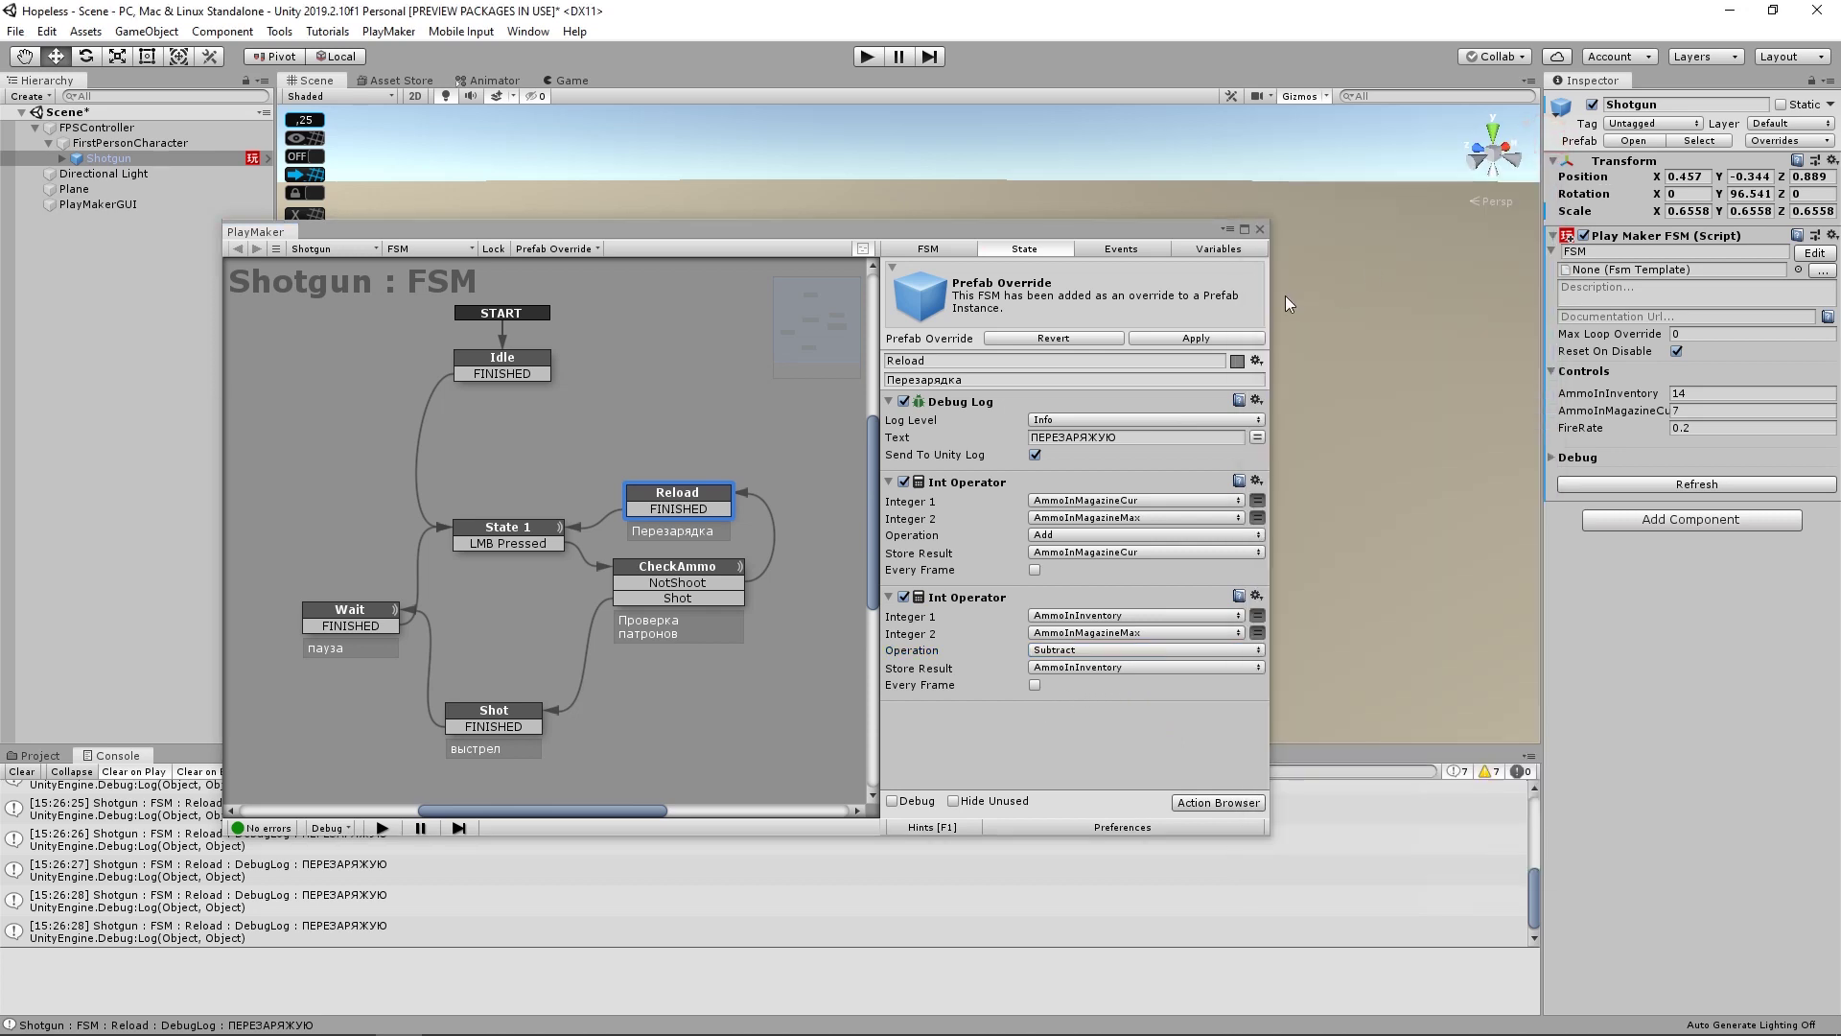
- Narrow the PlayMaker window, move it to the lower right, and enter Play mode
drag(1270, 293, 1181, 289)
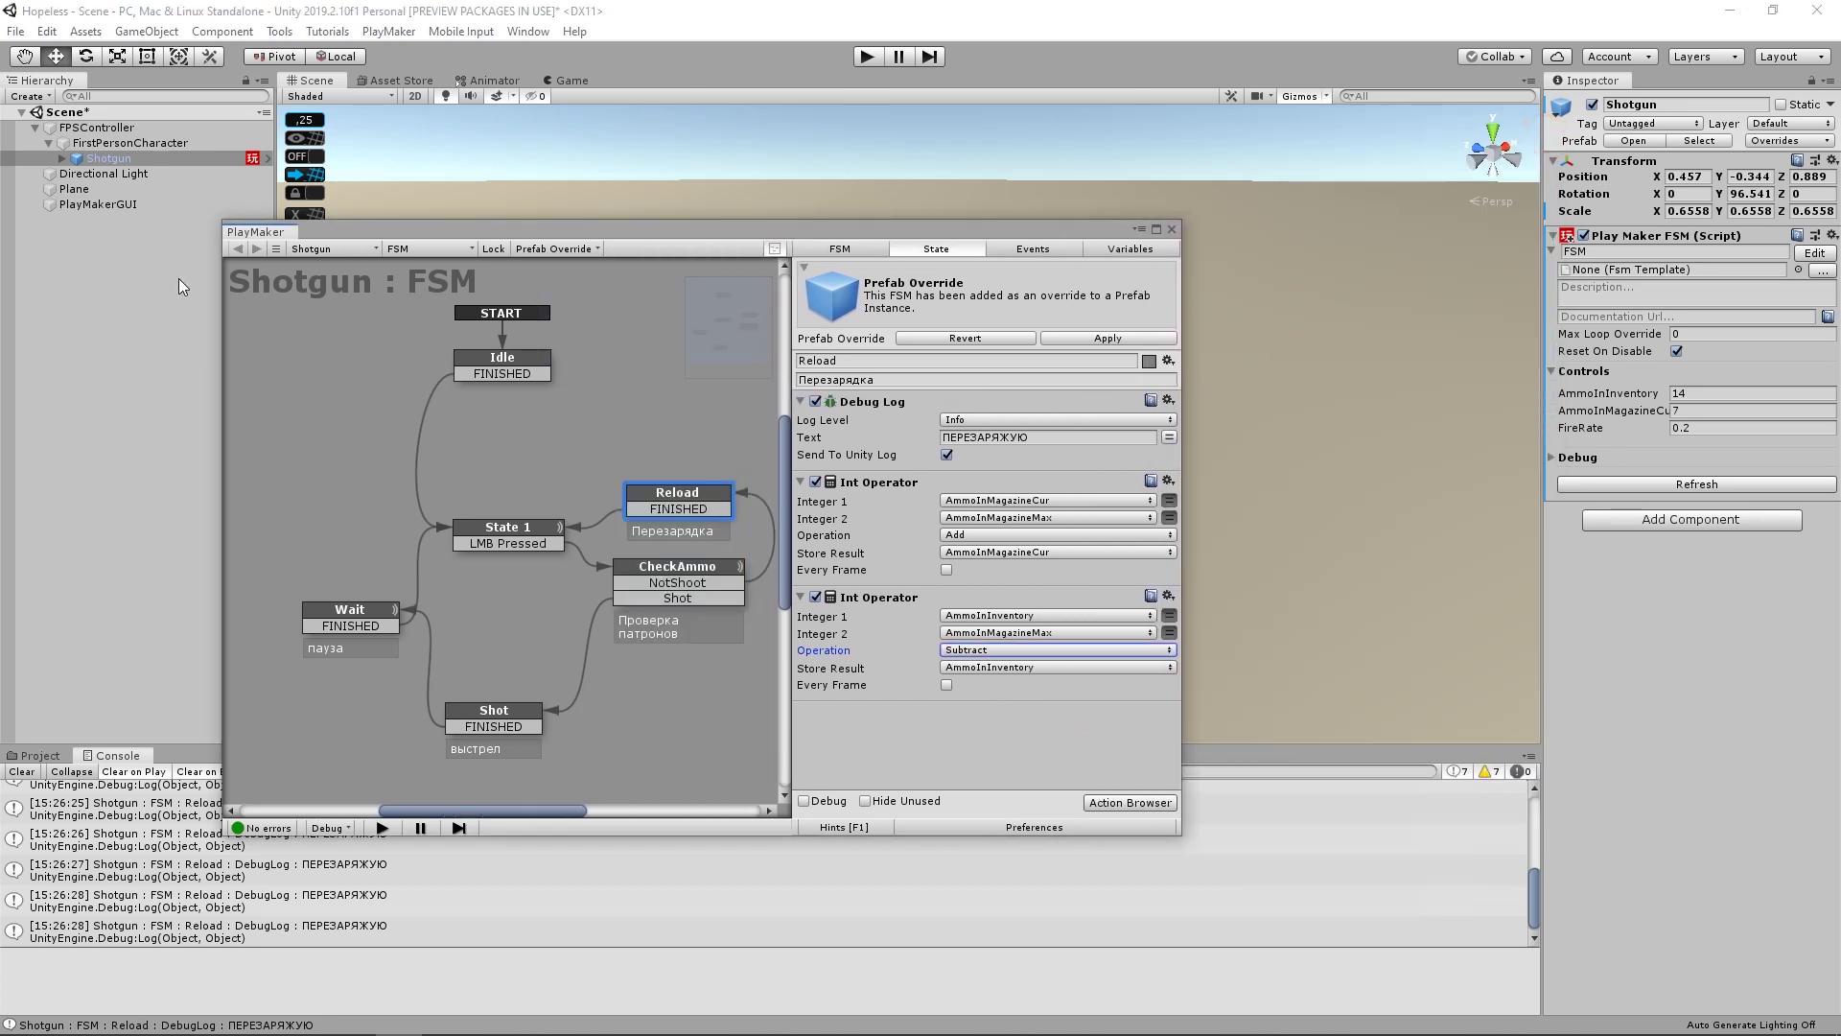
drag(221, 346, 257, 346)
middle_drag(587, 417, 545, 401)
mouse_move(803, 236)
mouse_down()
mouse_move(1267, 489)
mouse_move(1165, 435)
mouse_up()
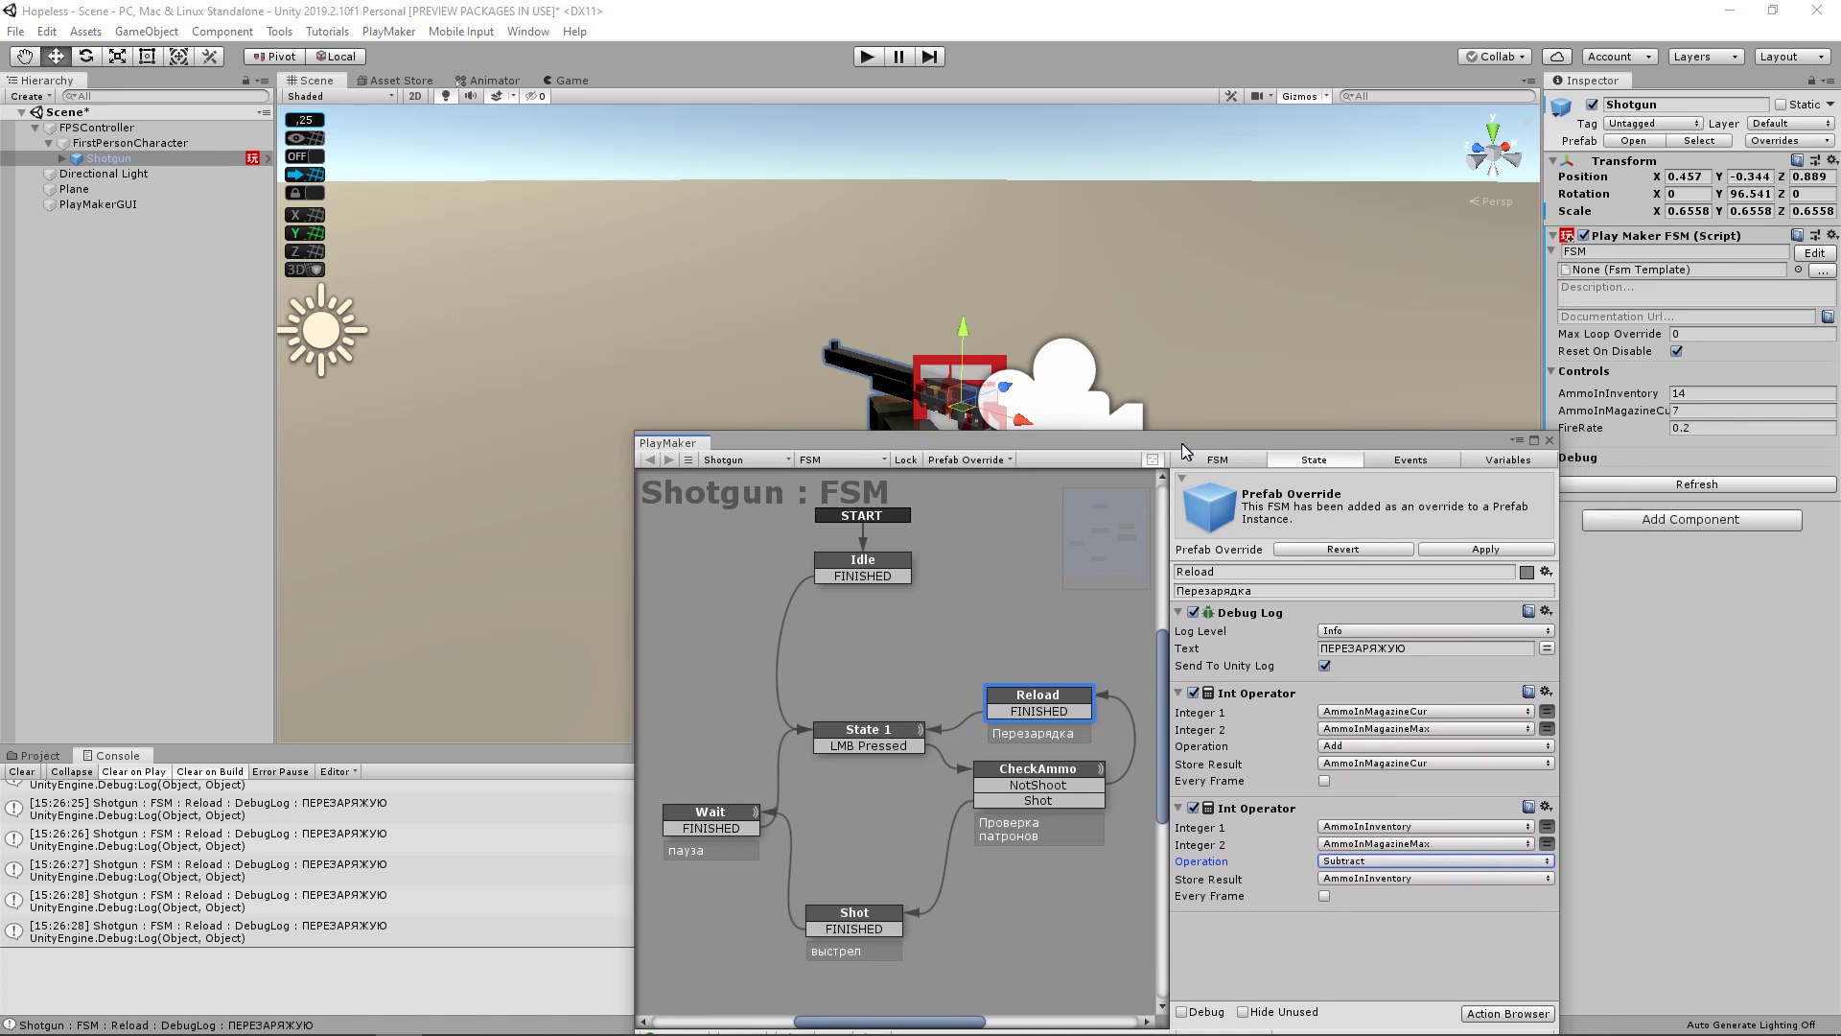
click(872, 56)
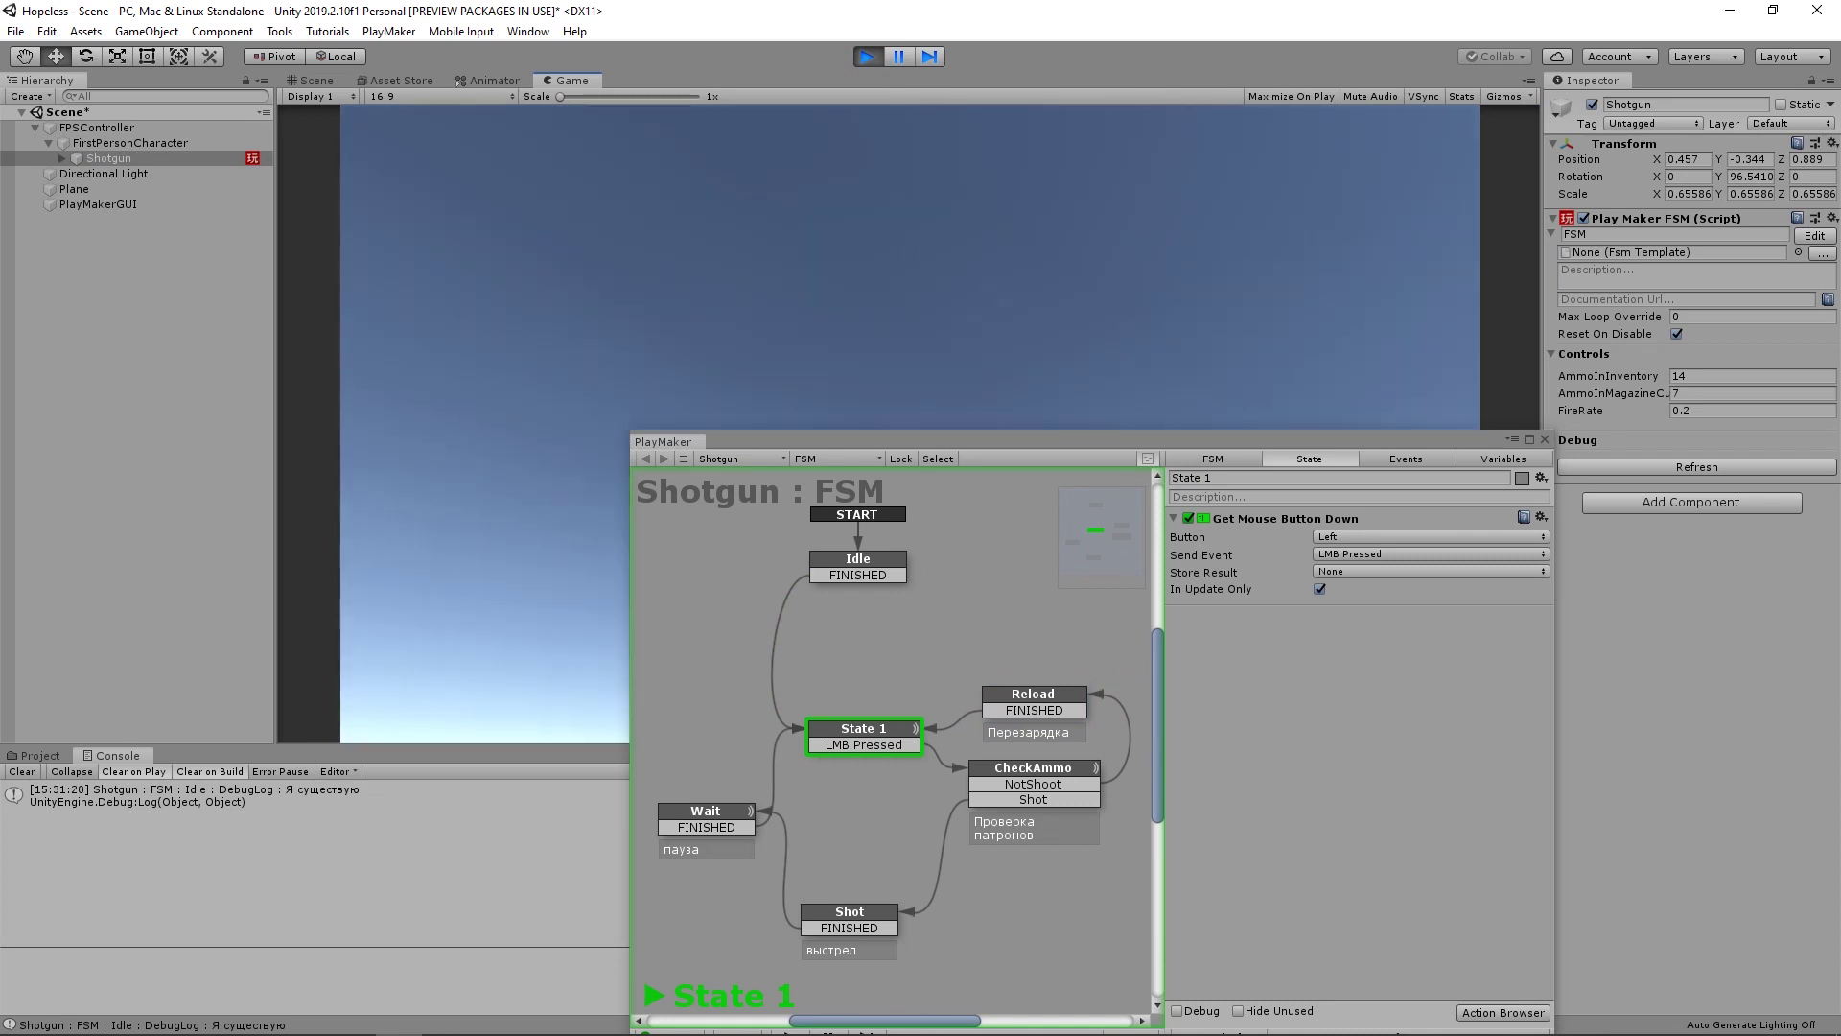
- Fire the shotgun repeatedly until it reloads (AmmoInInventory 14 to 7), then stop Play mode
mouse_move(1086, 446)
mouse_down()
mouse_move(1223, 578)
mouse_move(436, 82)
mouse_up()
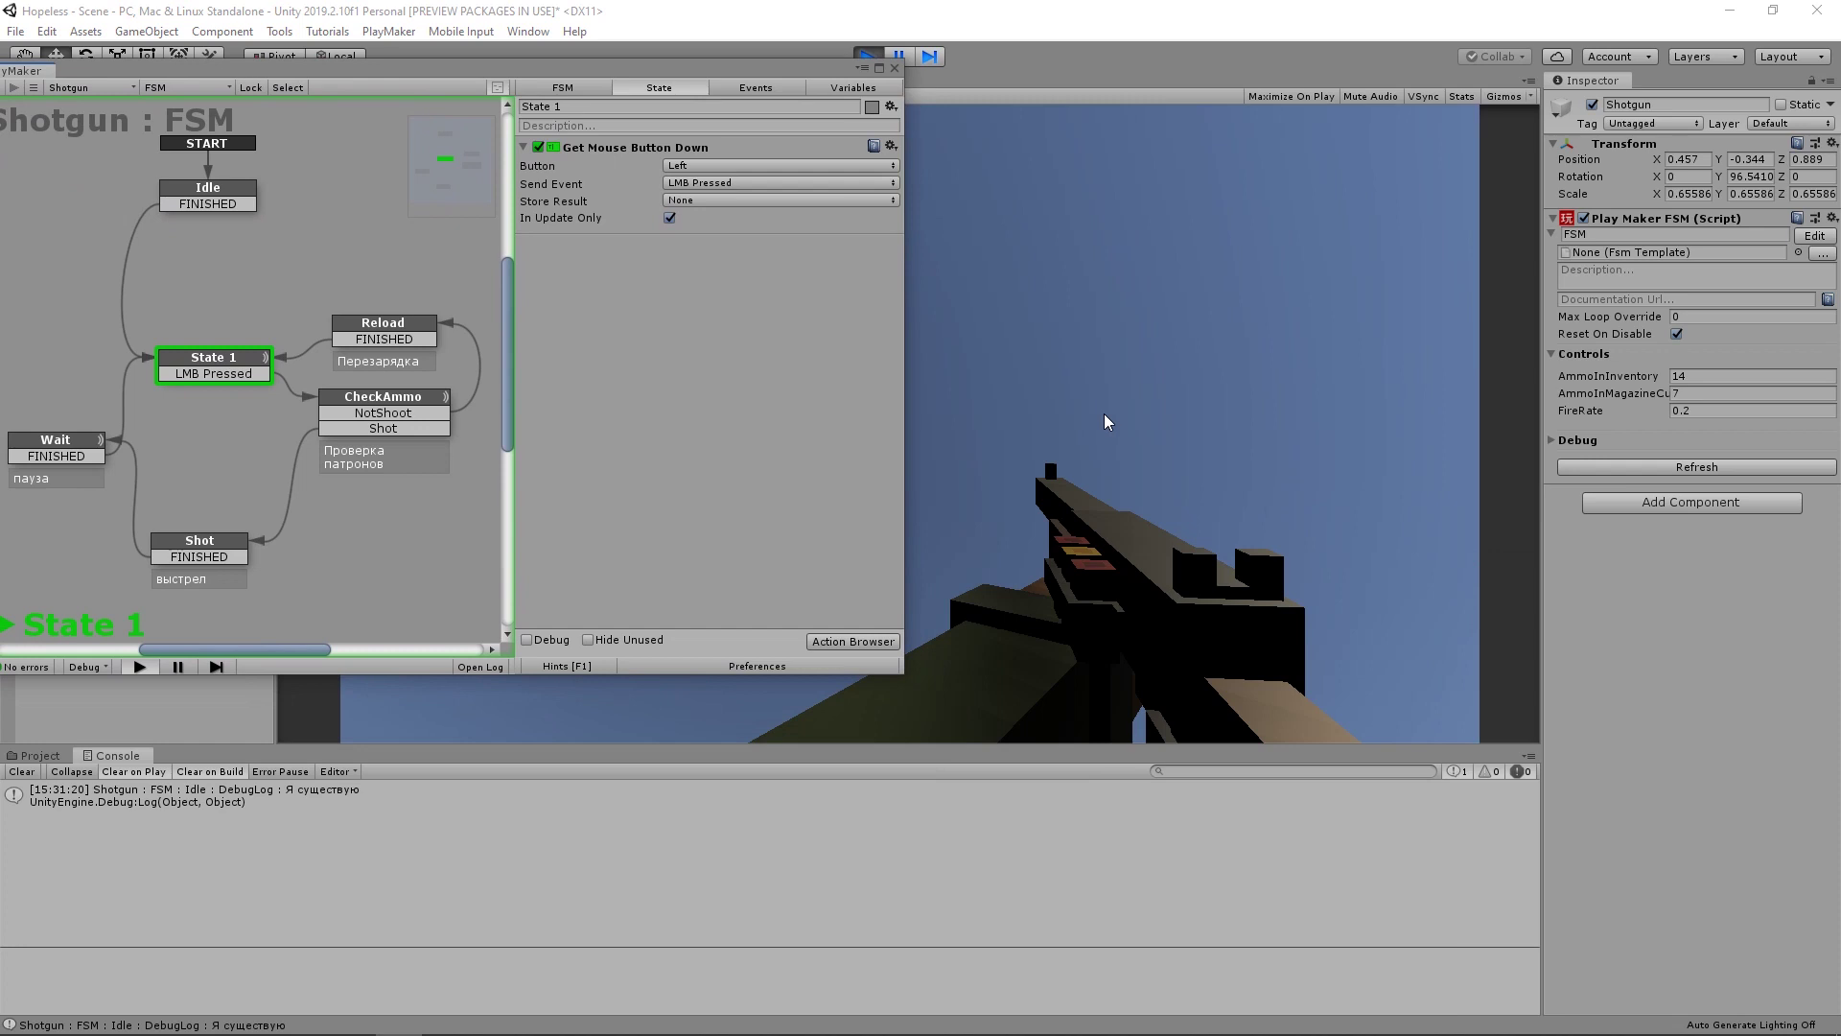
click(1160, 451)
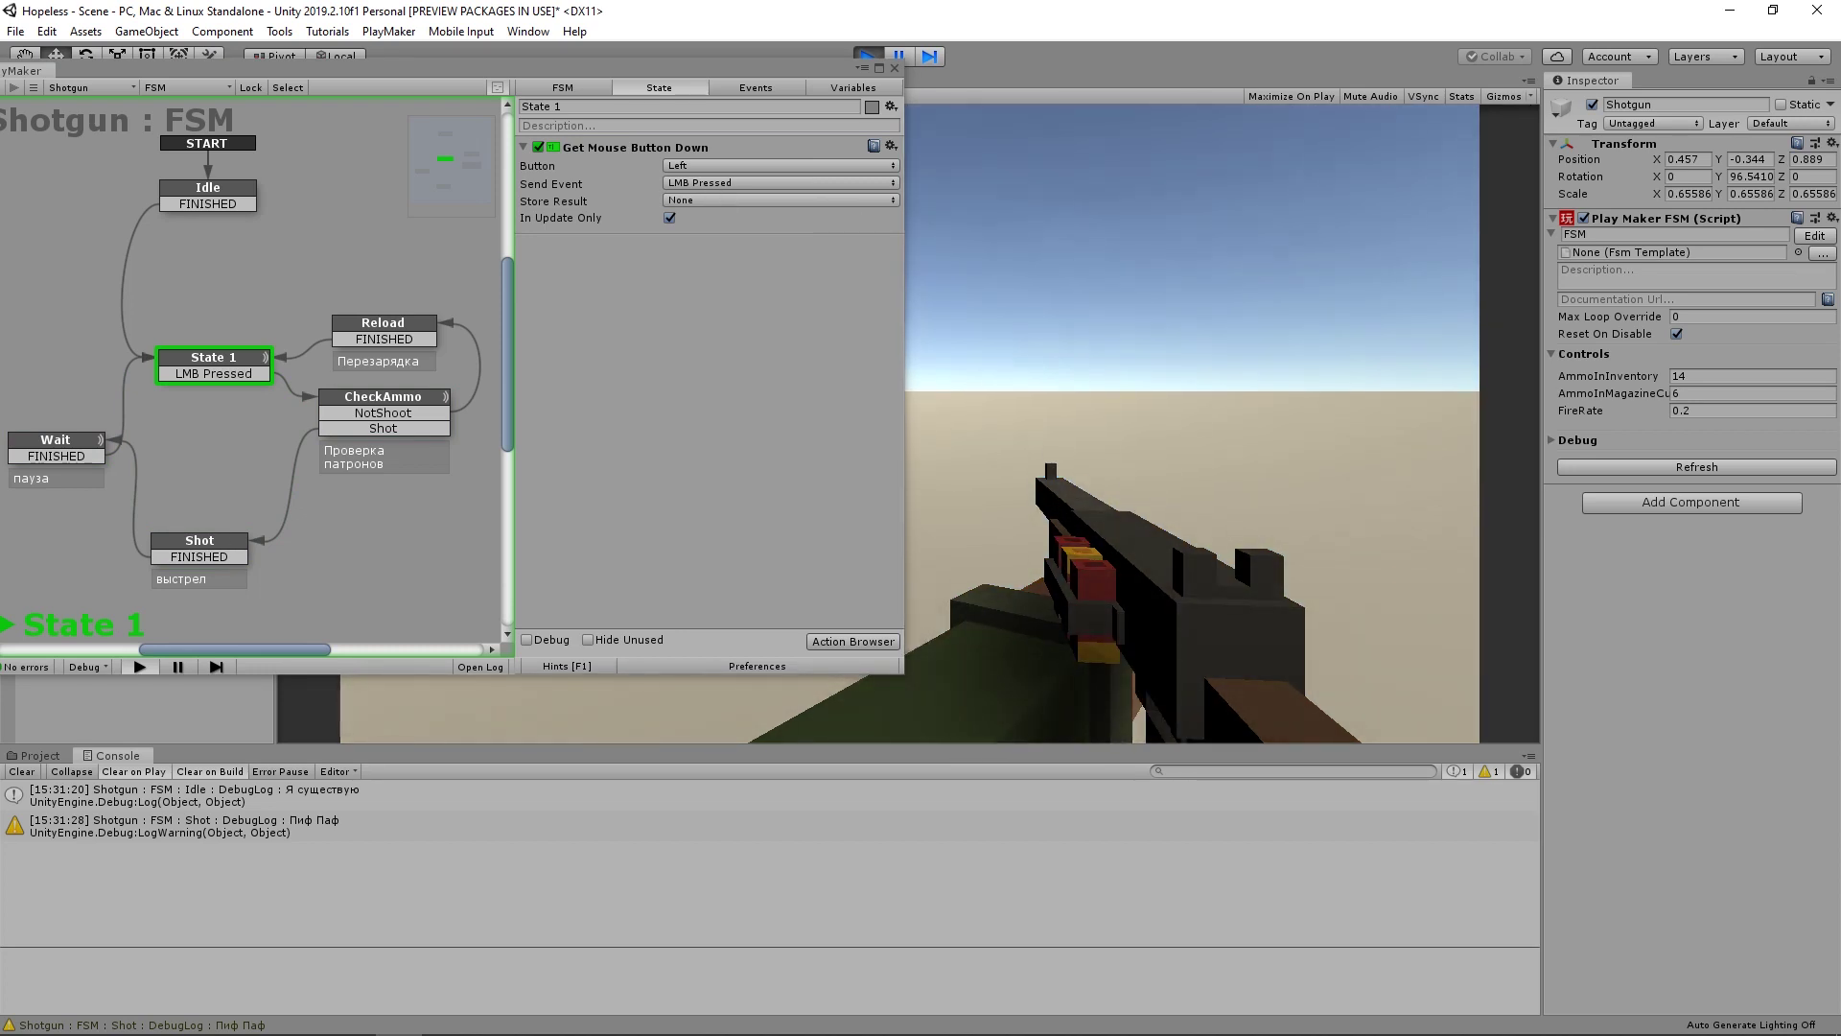
click(1177, 224)
click(1178, 224)
click(1177, 224)
click(1183, 229)
click(1183, 228)
click(1184, 230)
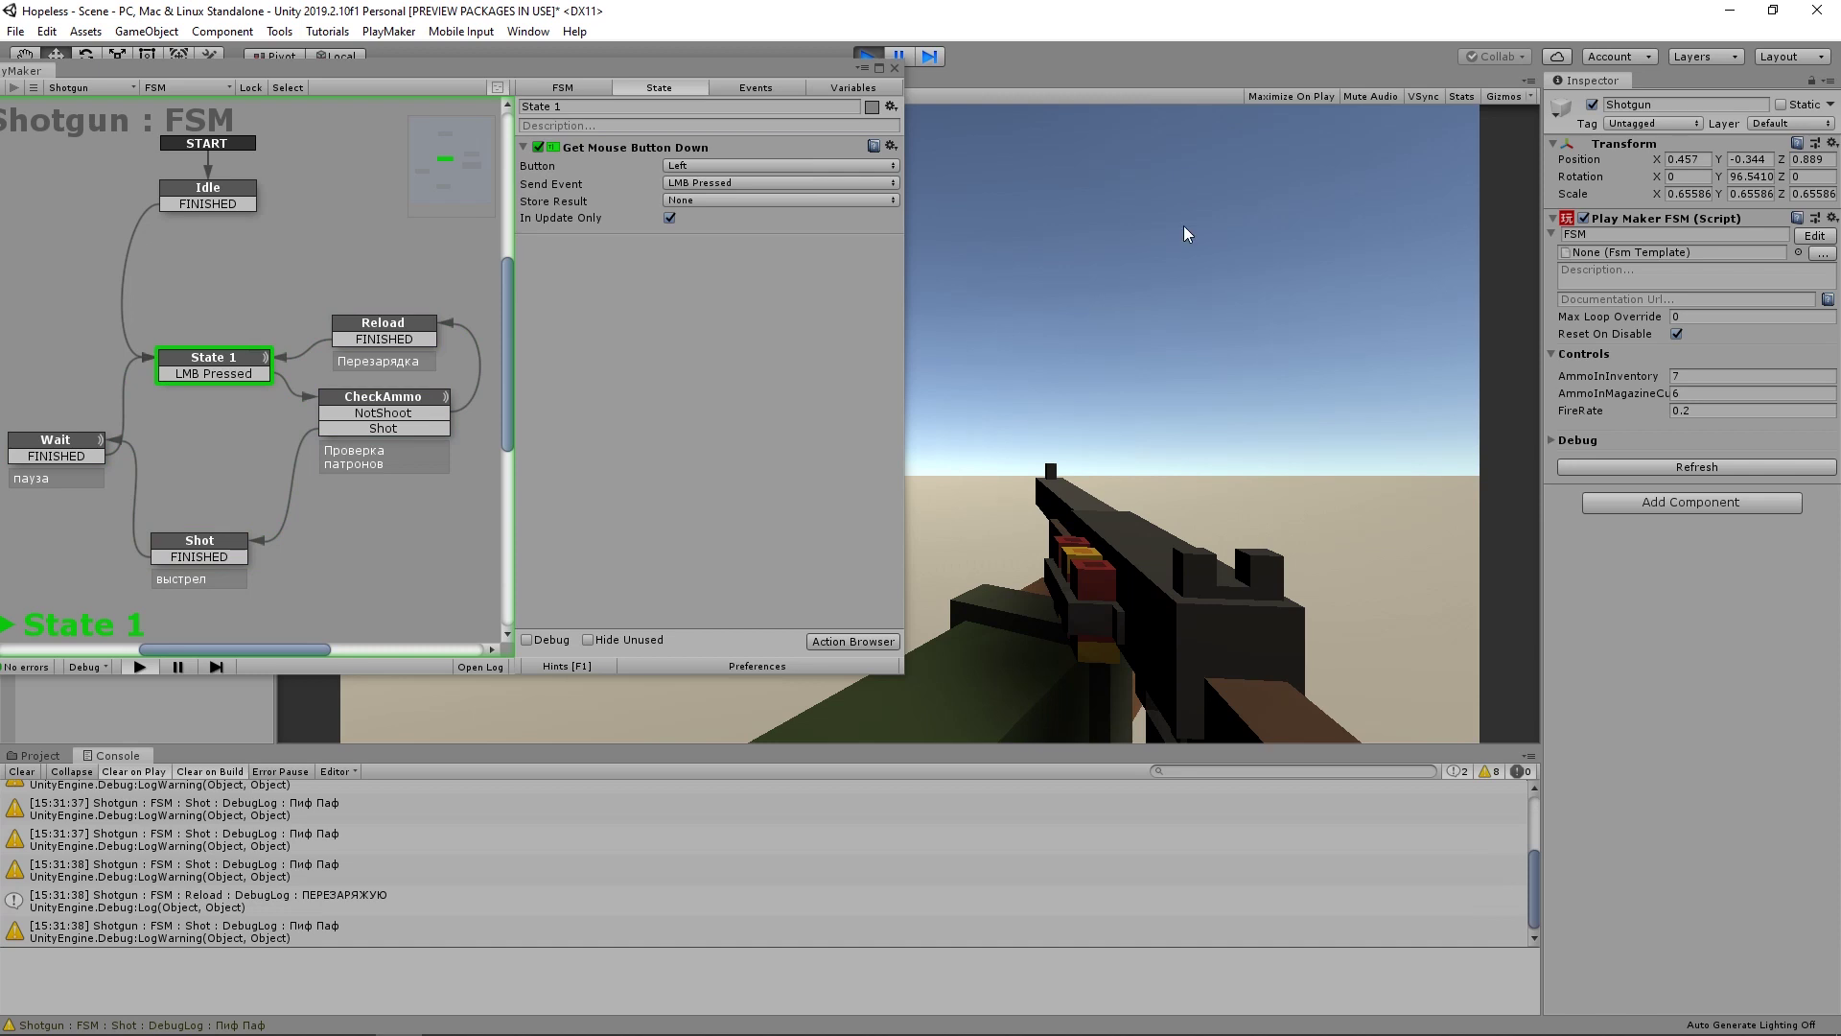
key(ctrl+p)
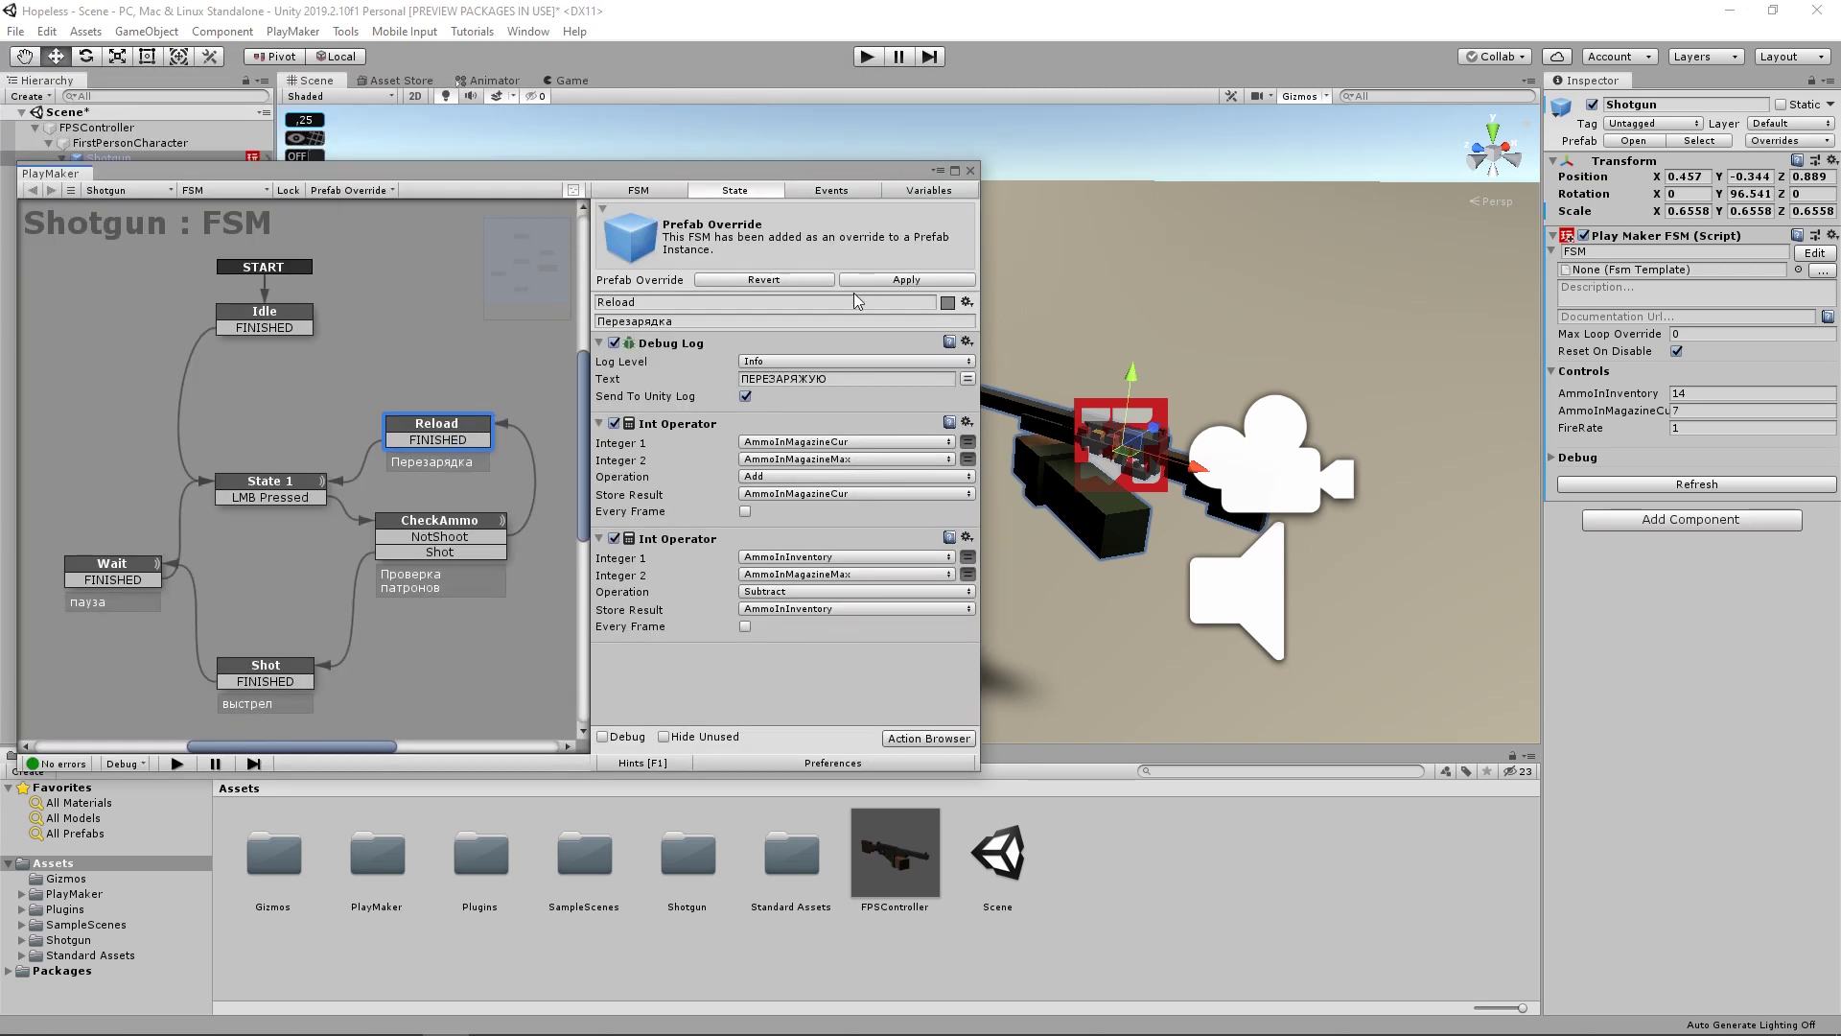
- Add a Wait action to Reload with Real Time enabled and FINISHED as its finish event
click(929, 738)
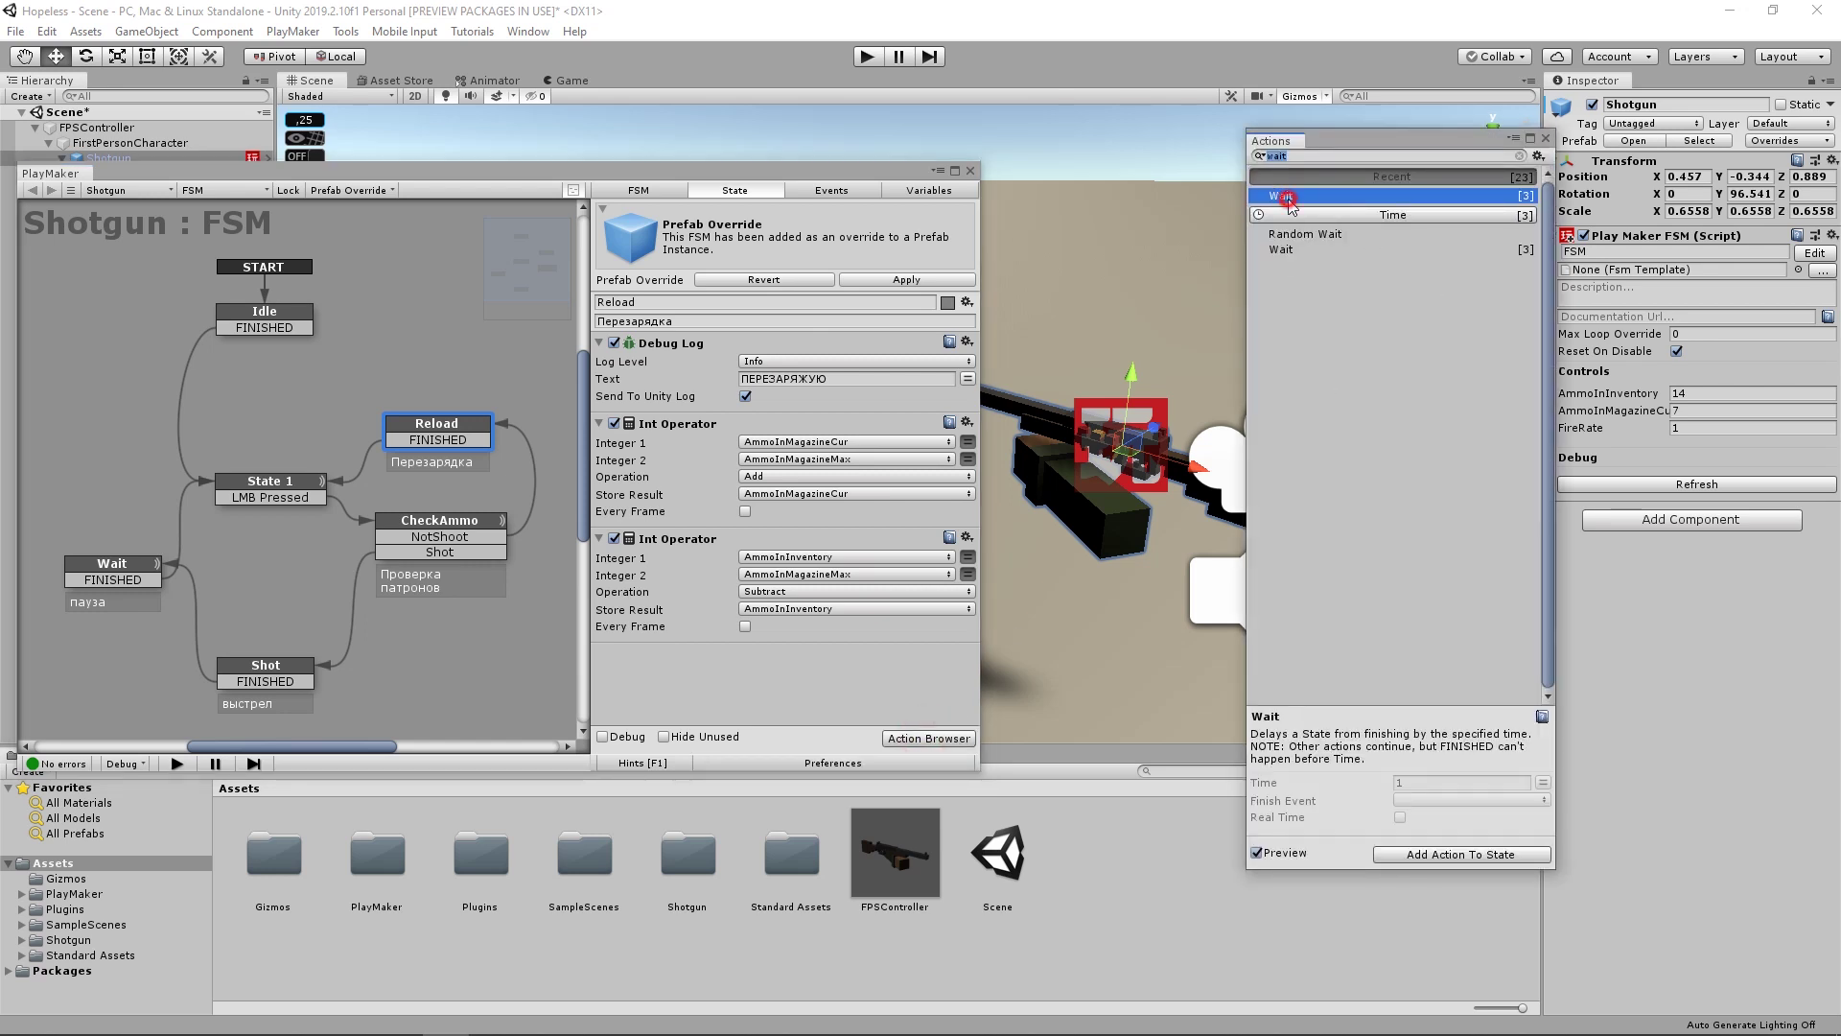
double_click(1291, 201)
click(760, 654)
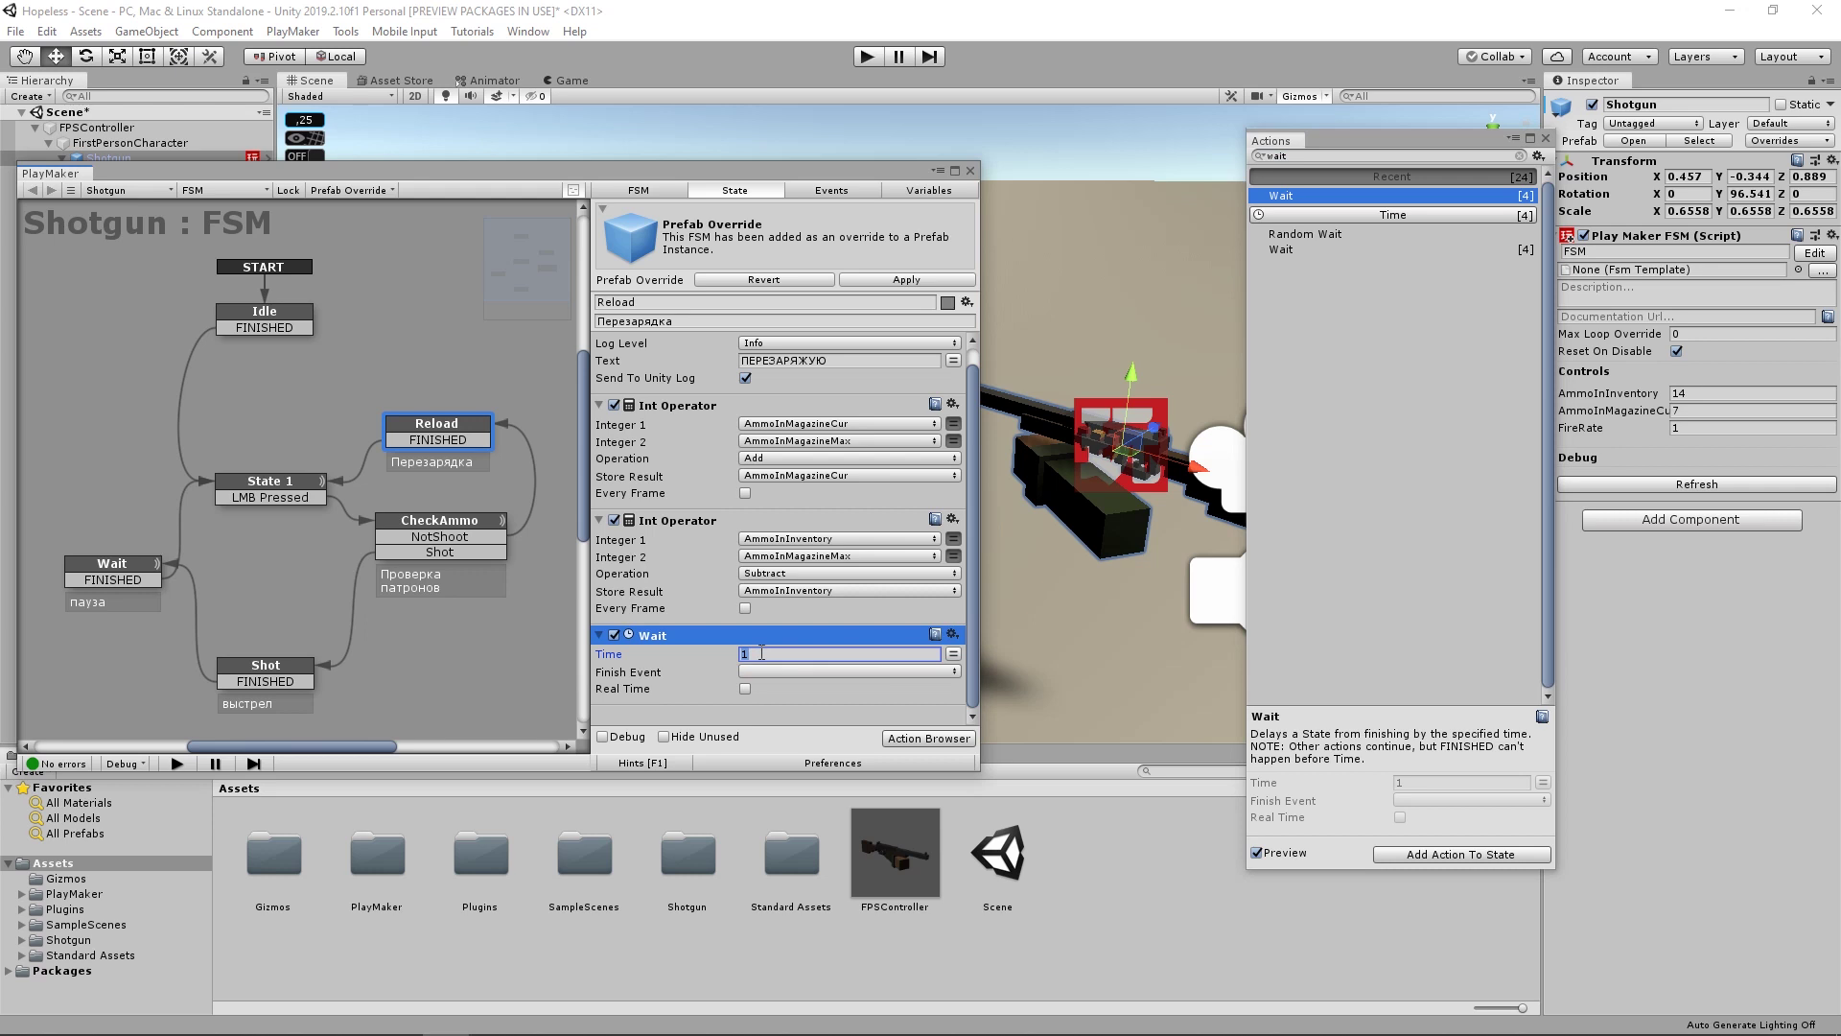
text(2)
click(747, 689)
click(795, 671)
click(822, 709)
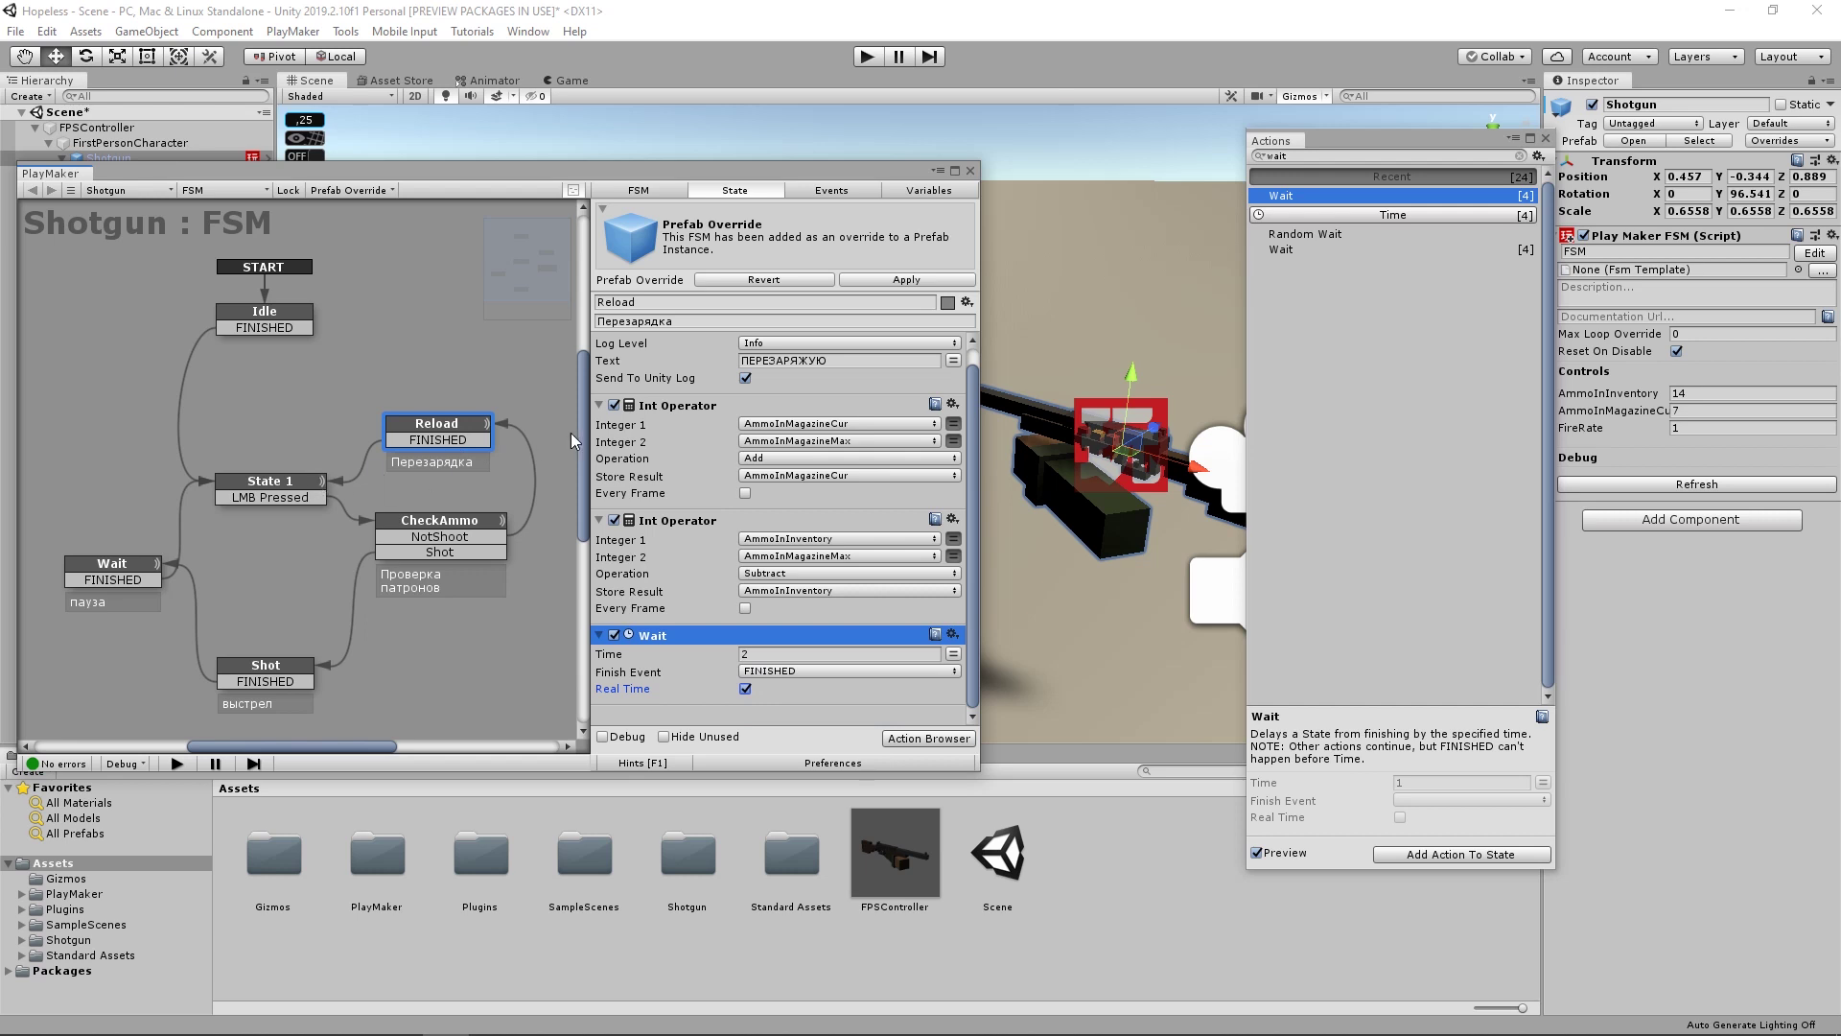
click(802, 717)
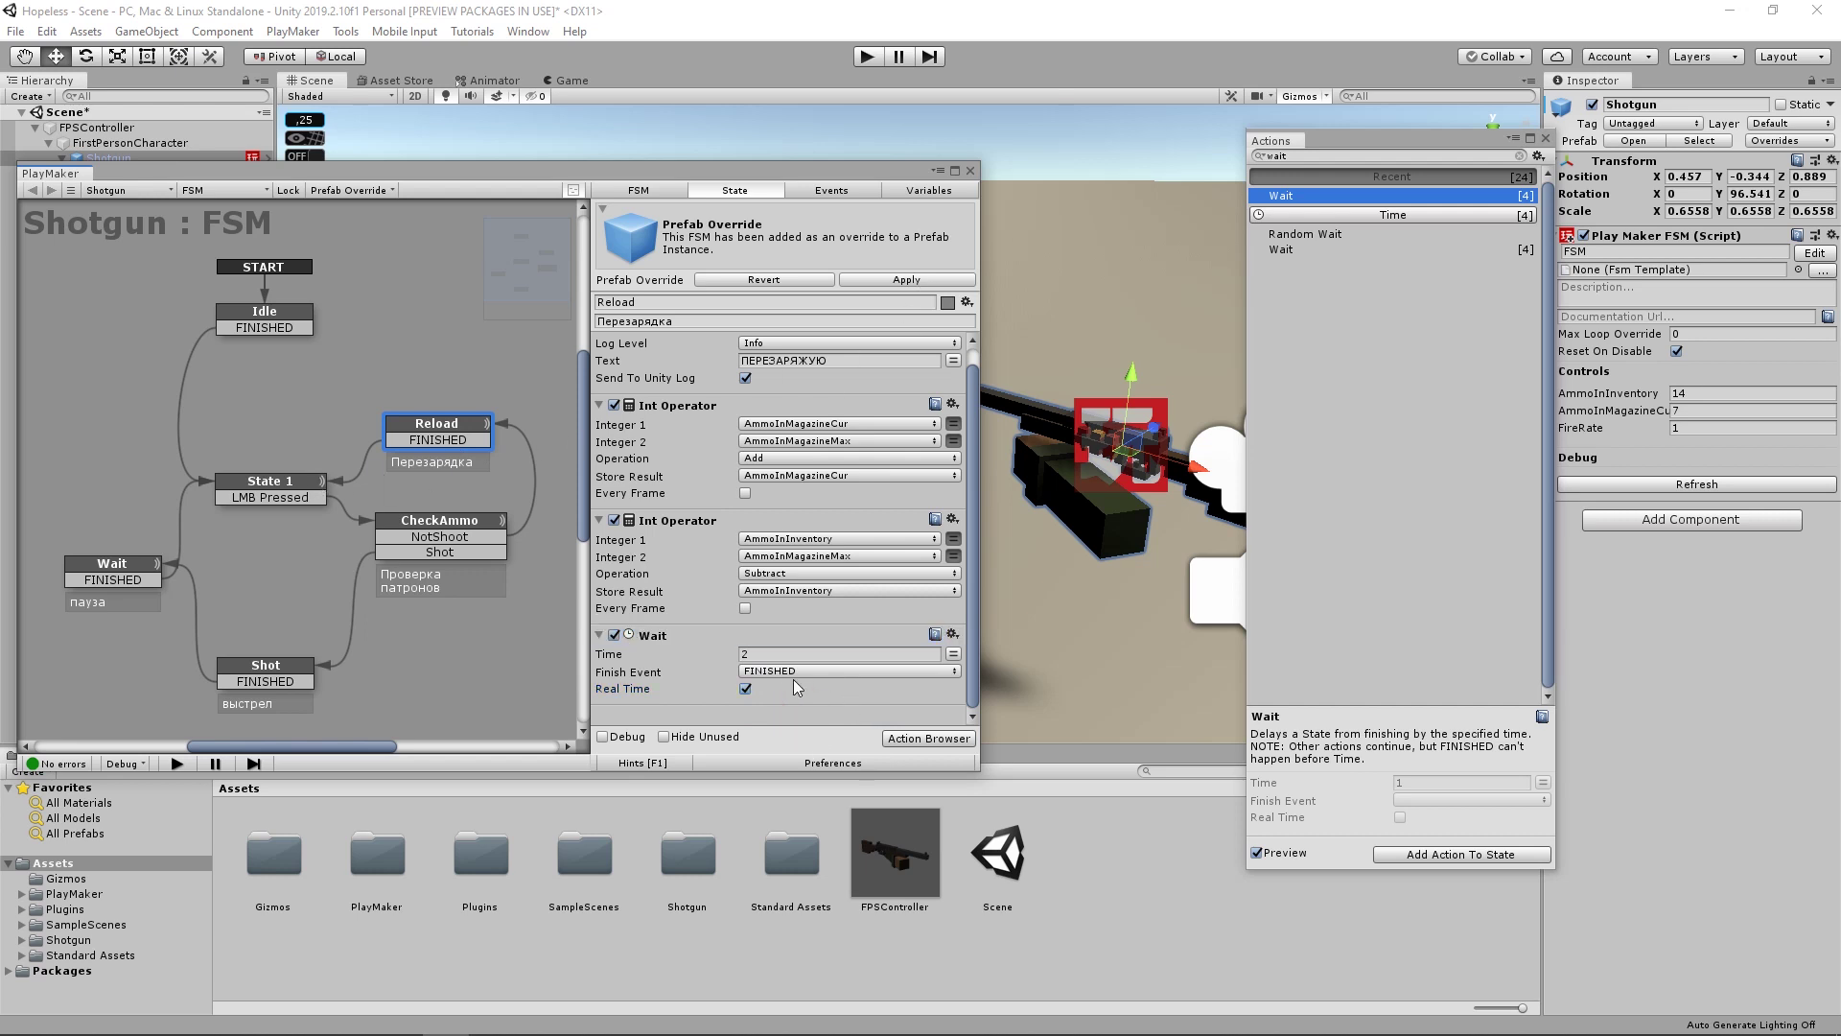
click(746, 653)
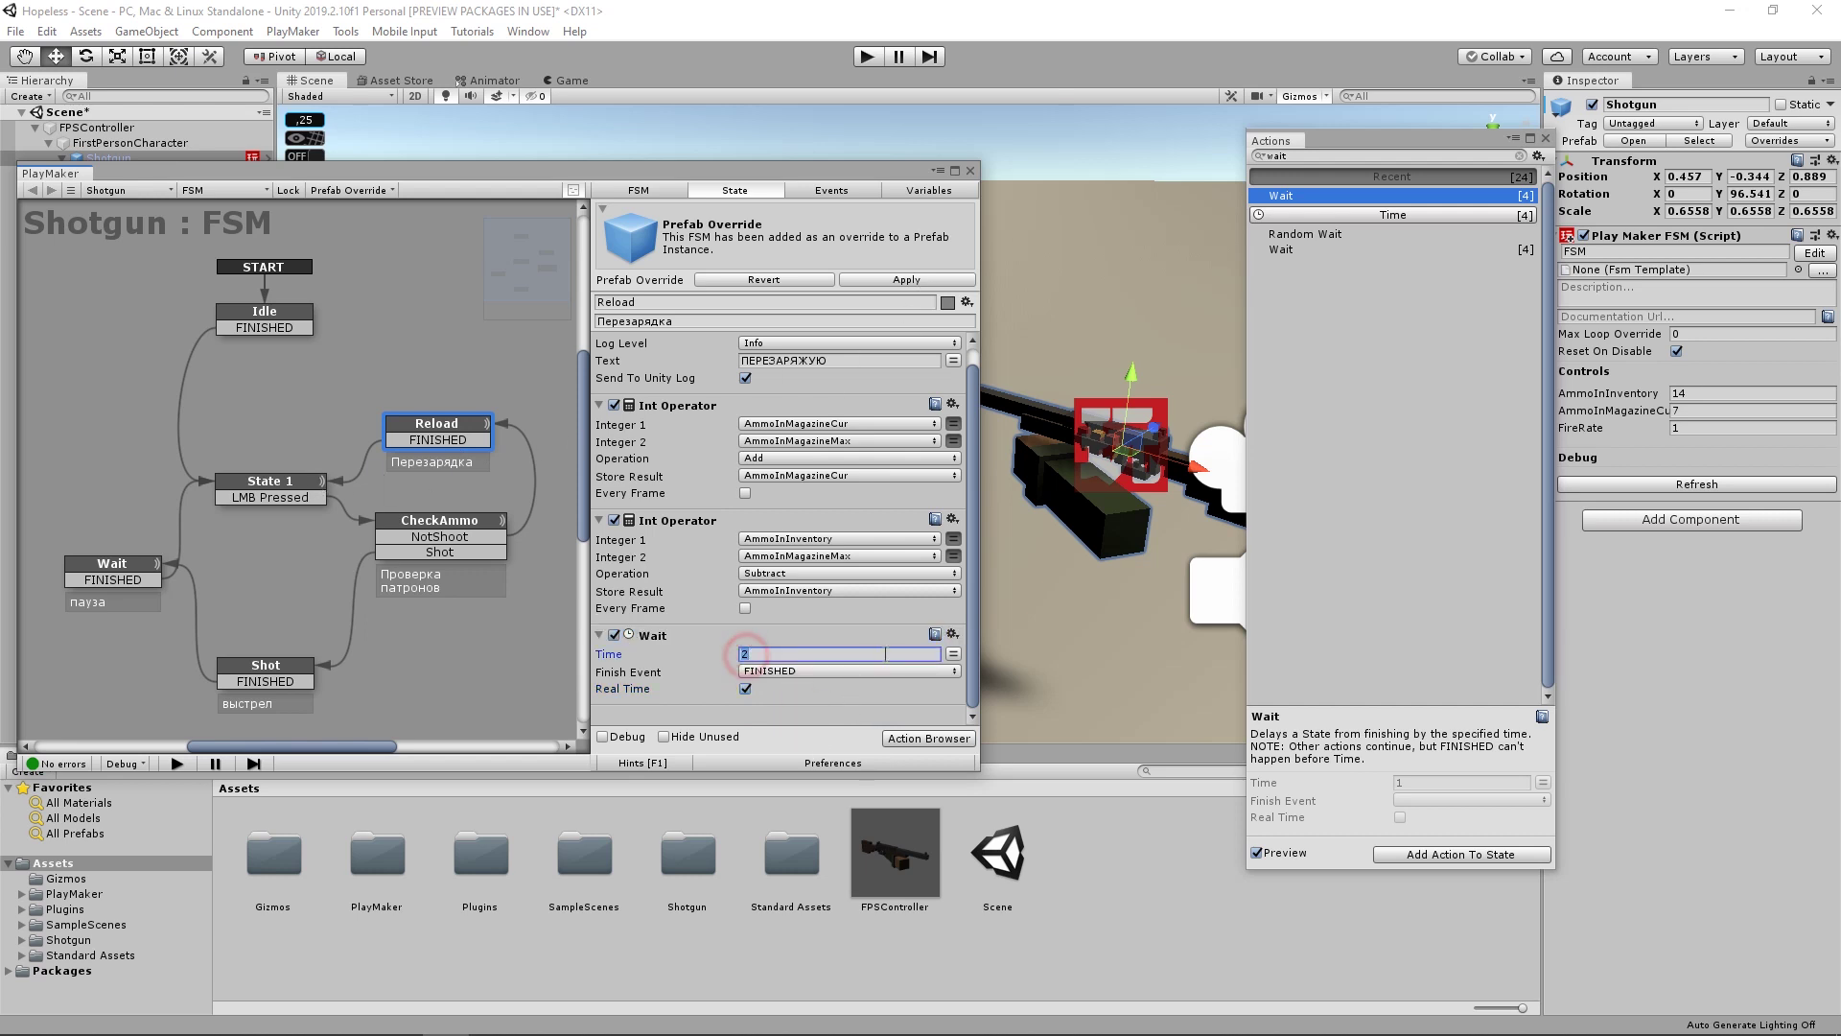
- Drive the Wait time from a newly created variable named ReloadTime
click(953, 655)
click(929, 656)
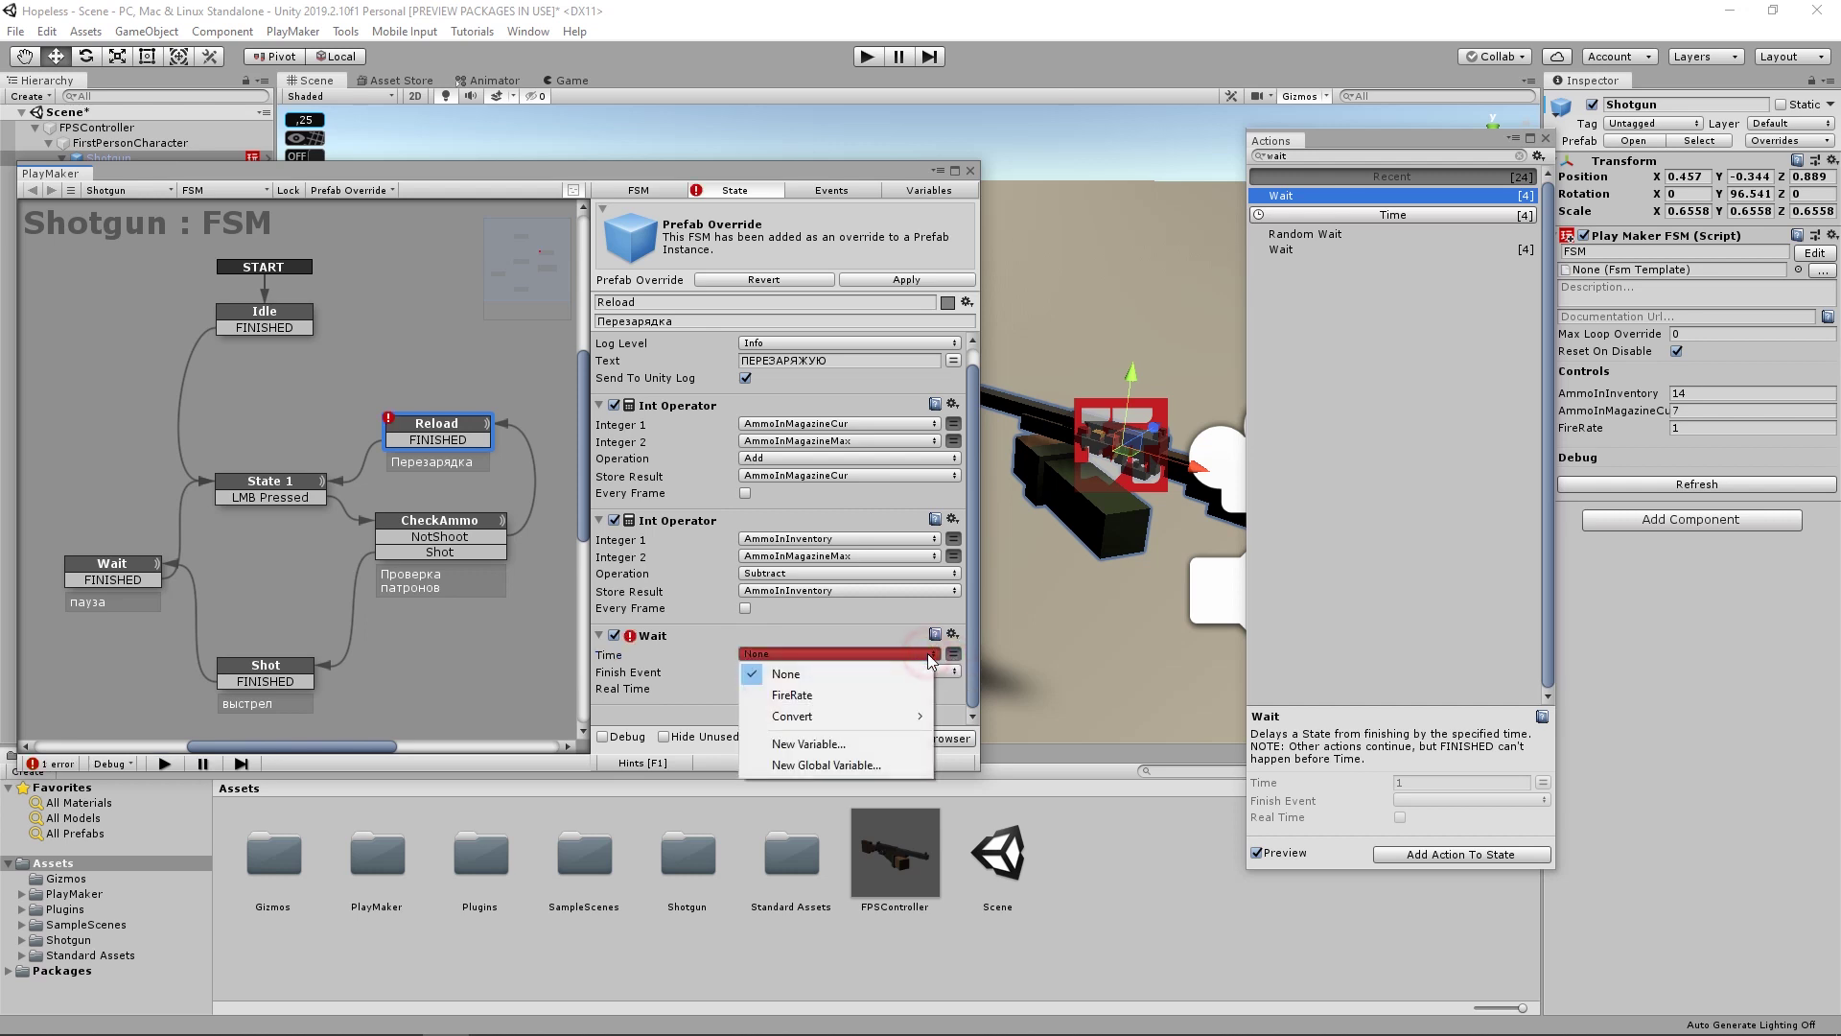
click(871, 744)
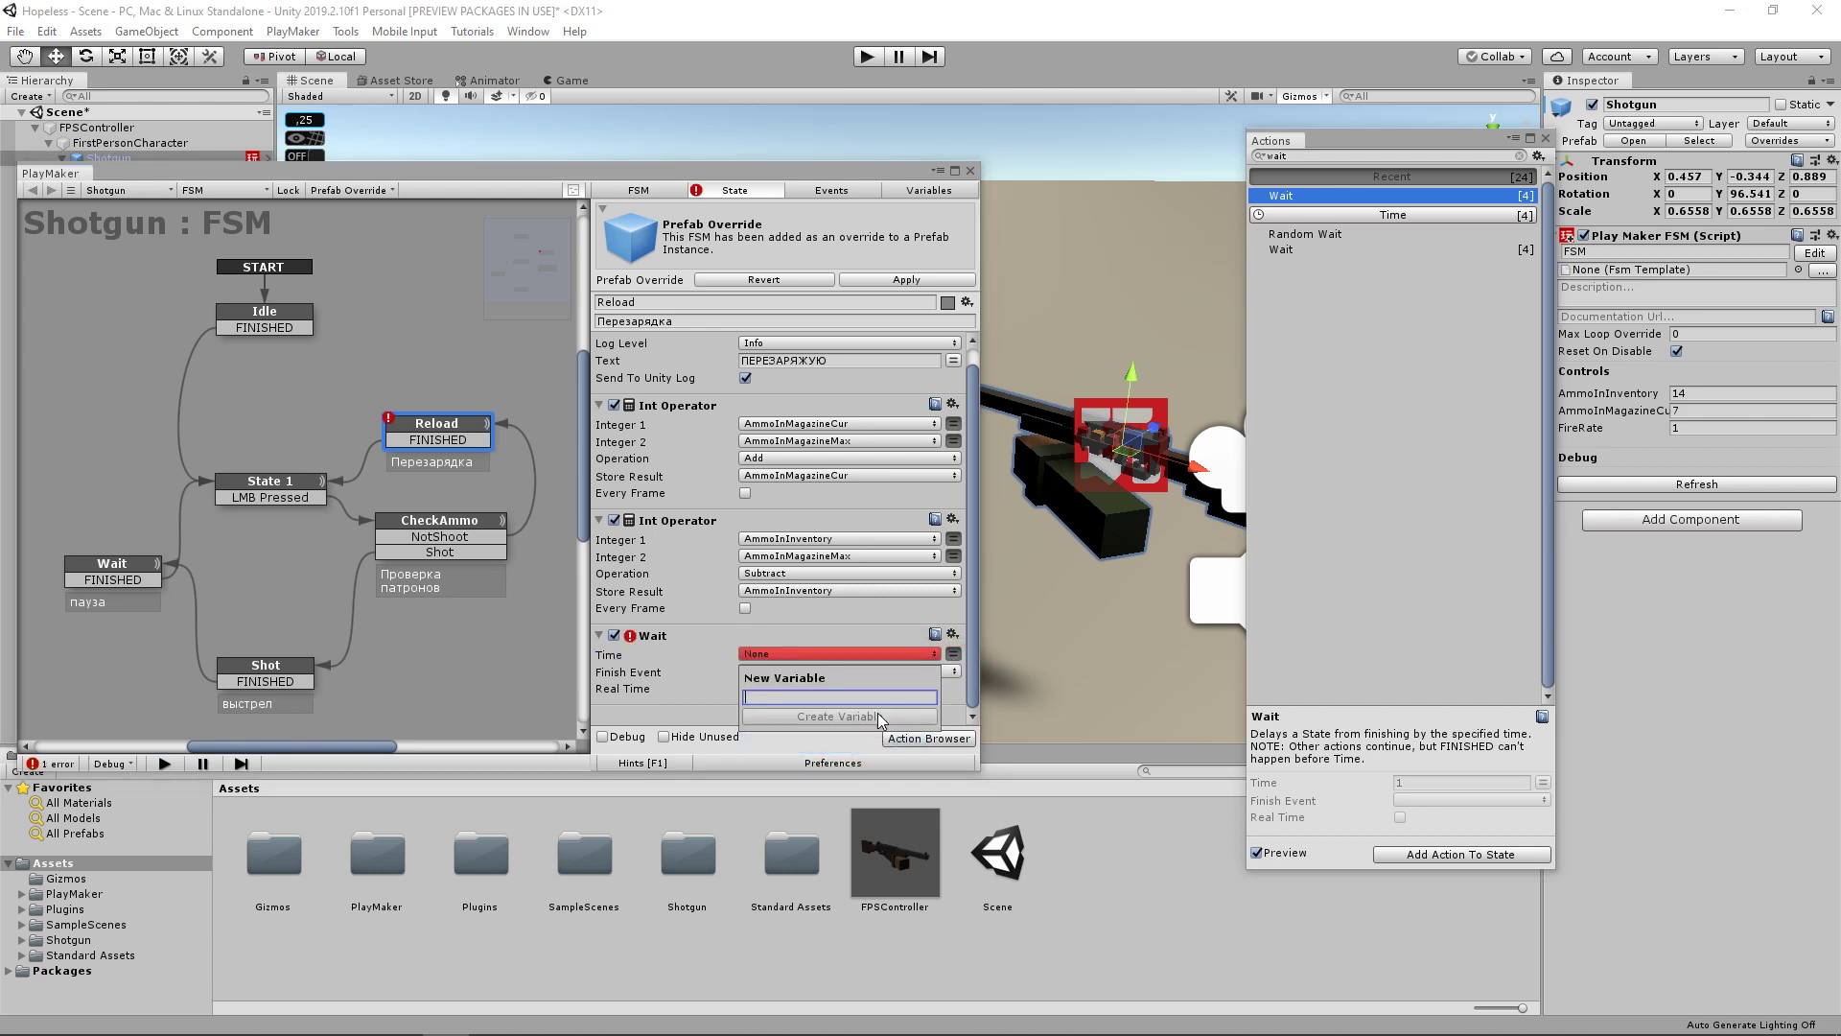
text(ReloadTime)
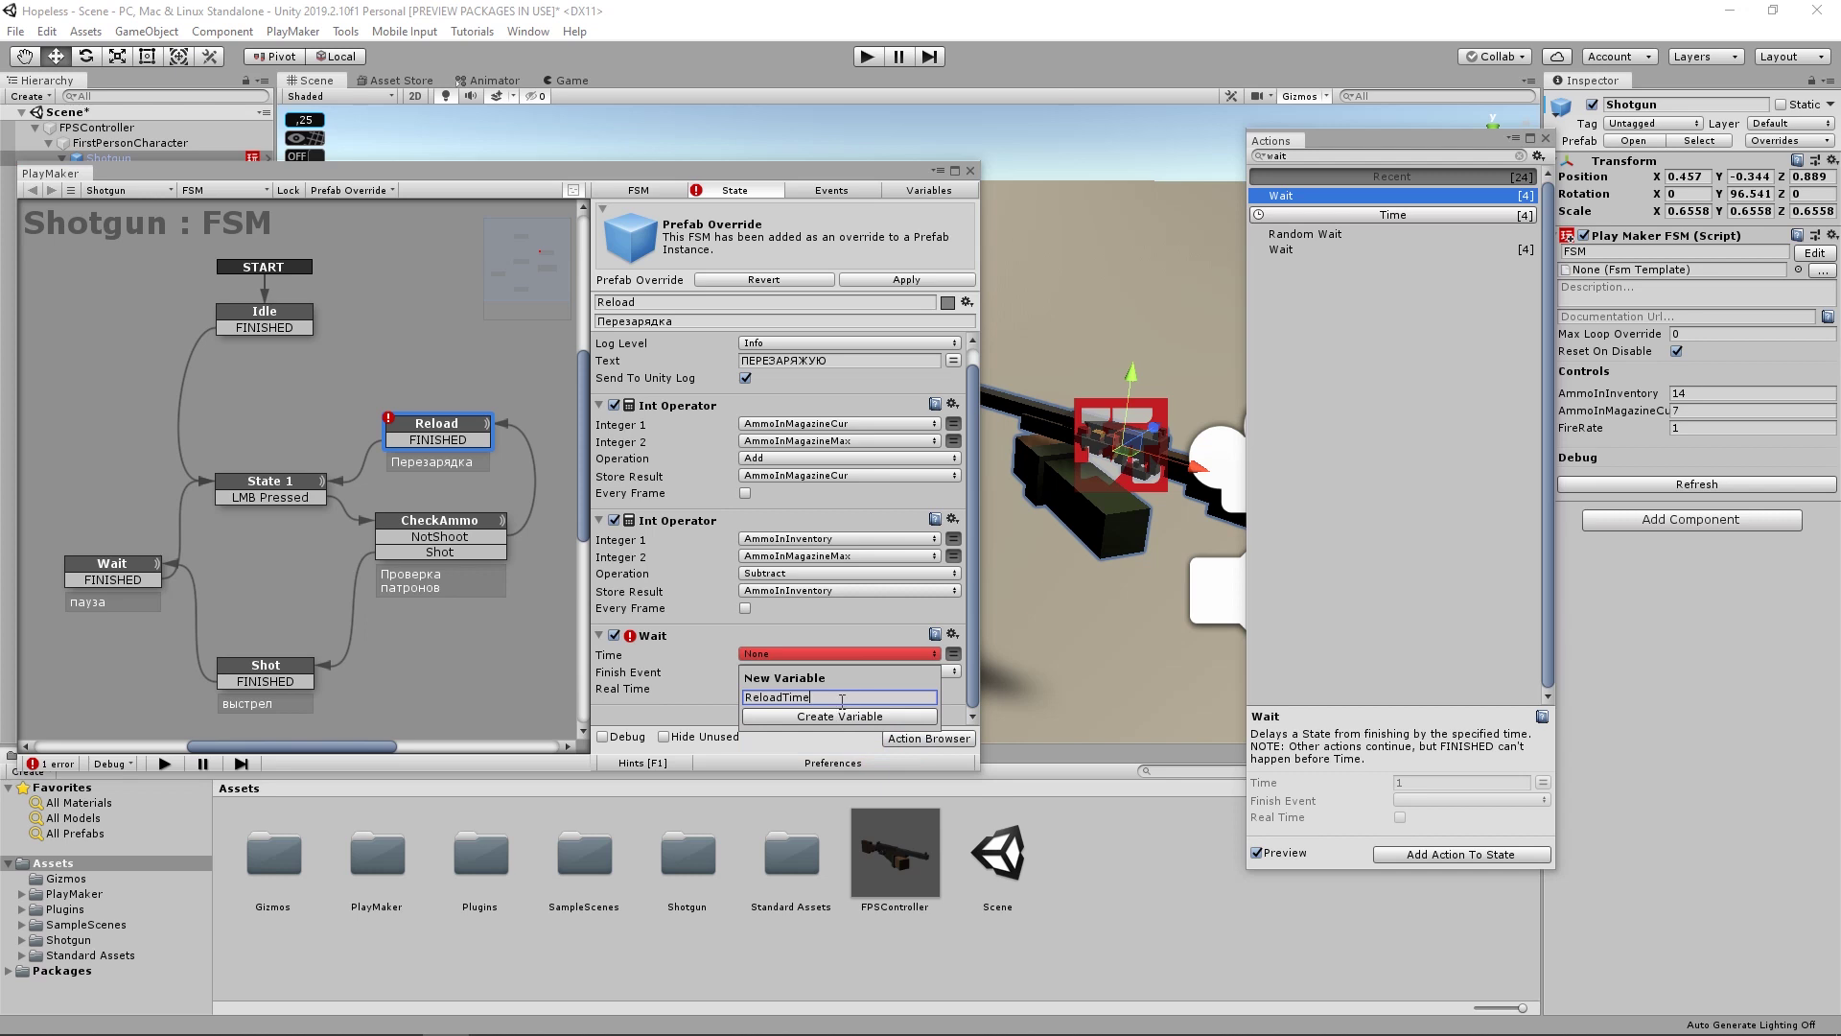
click(841, 715)
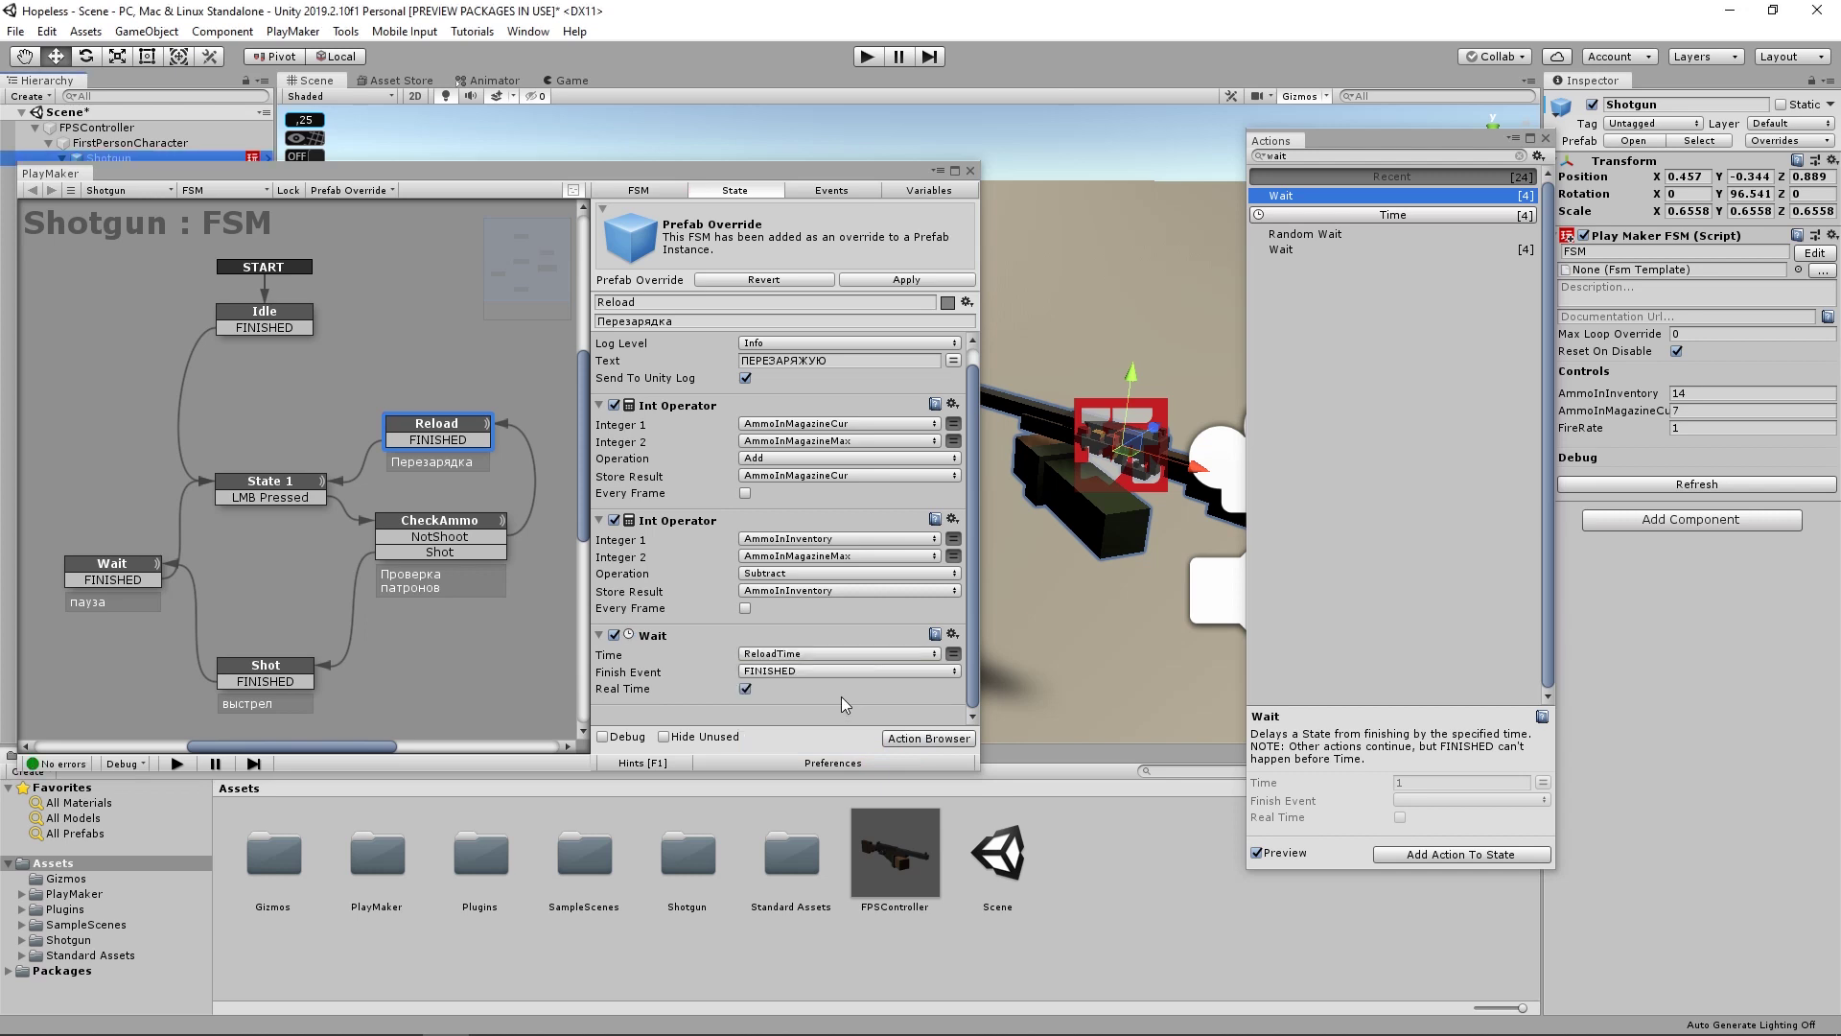
click(927, 192)
- Set the ReloadTime variable's value to 1.5
click(704, 422)
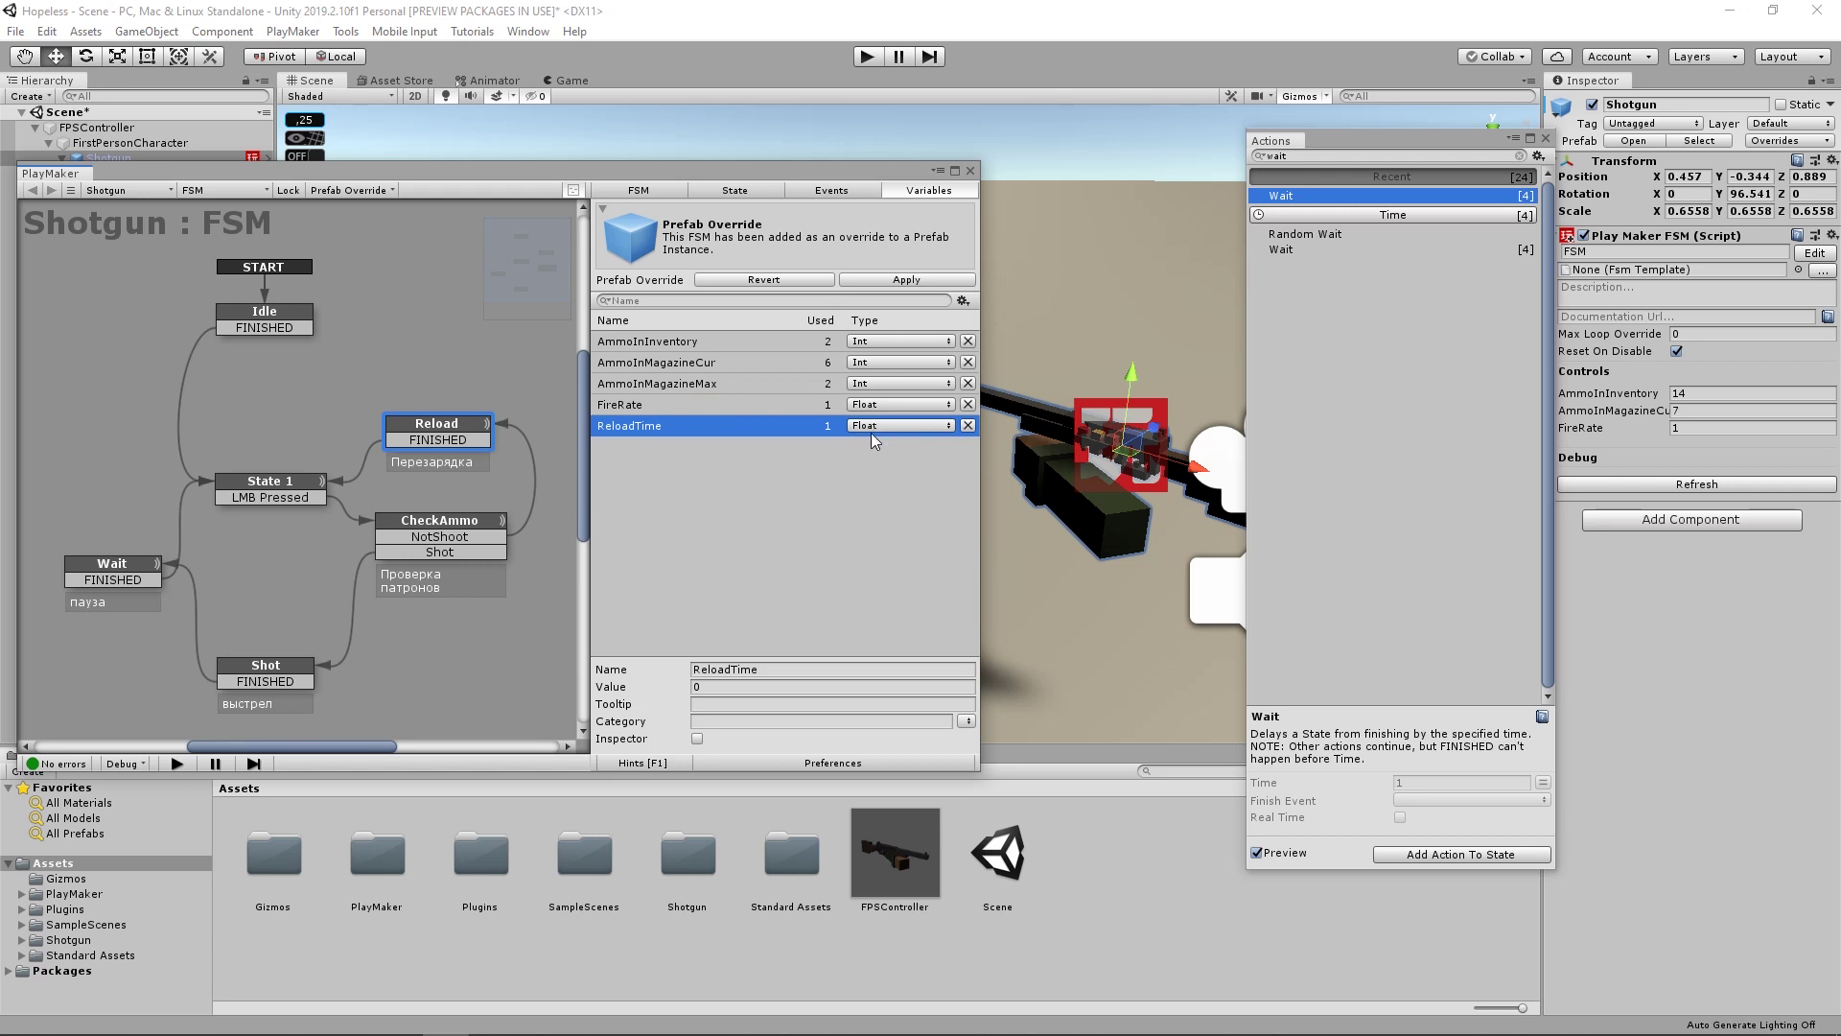
click(736, 686)
text(1.5)
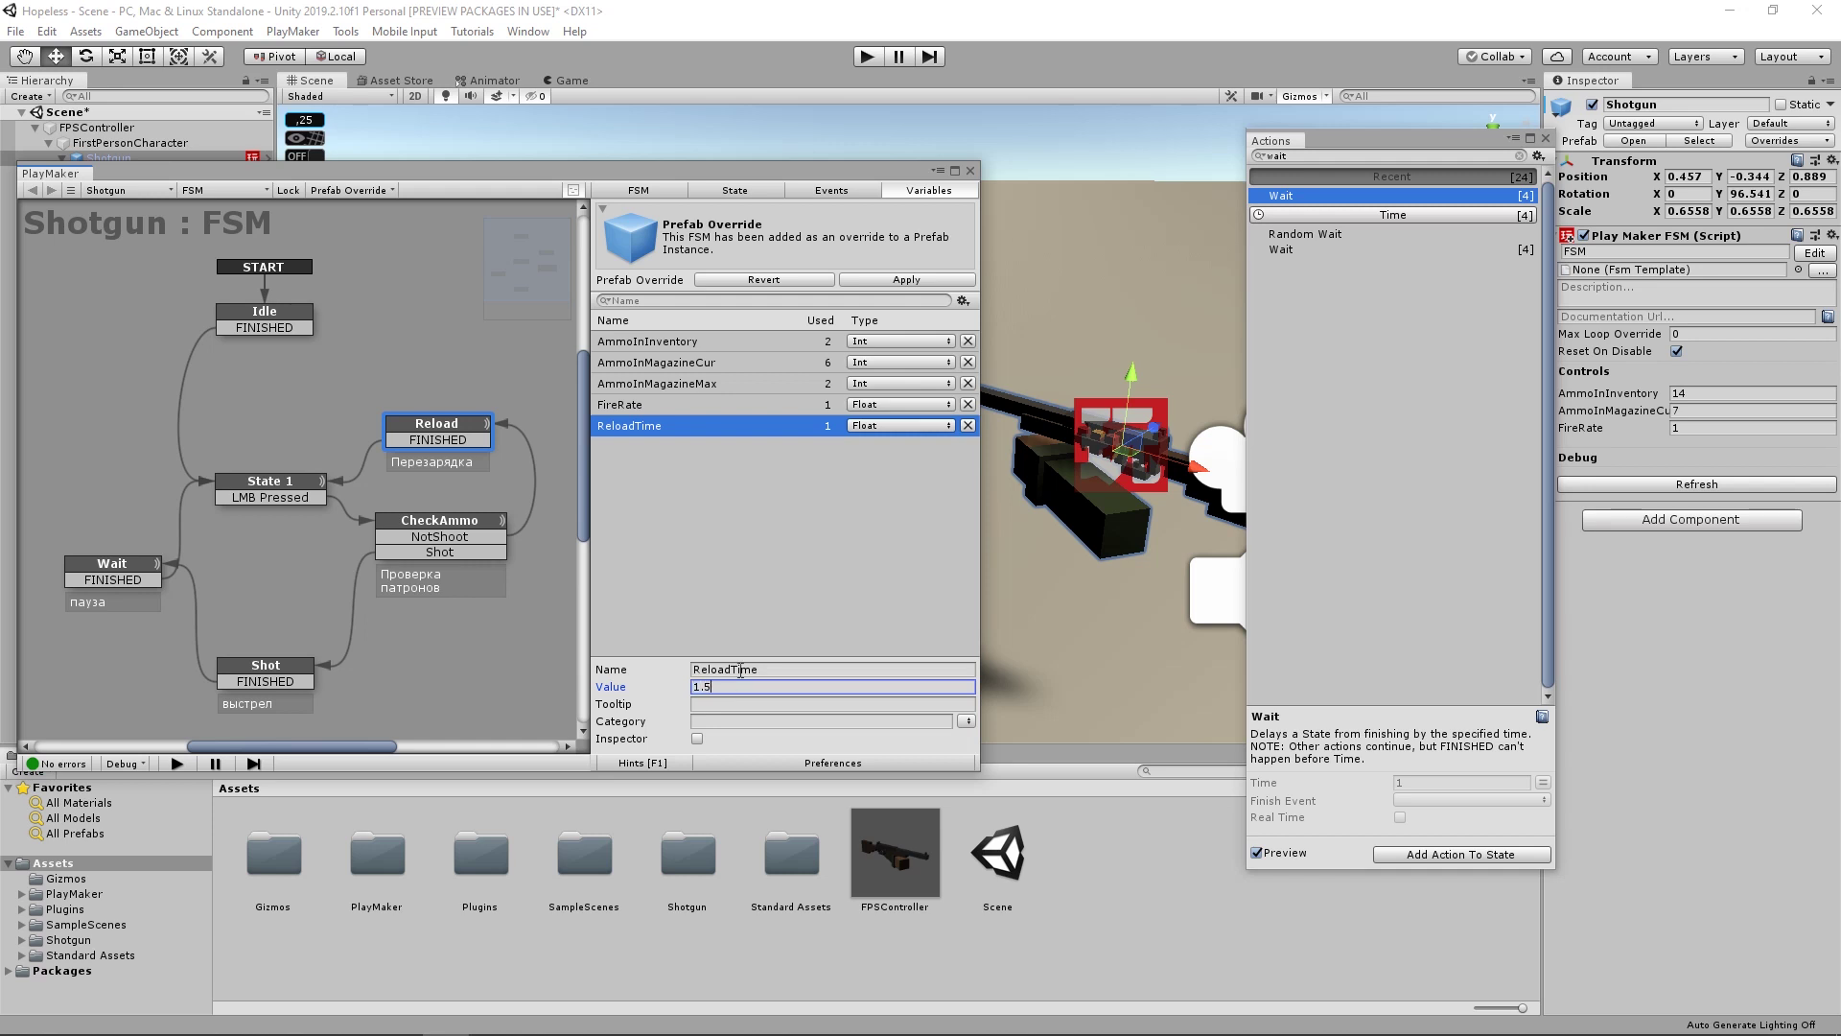
click(720, 522)
click(724, 192)
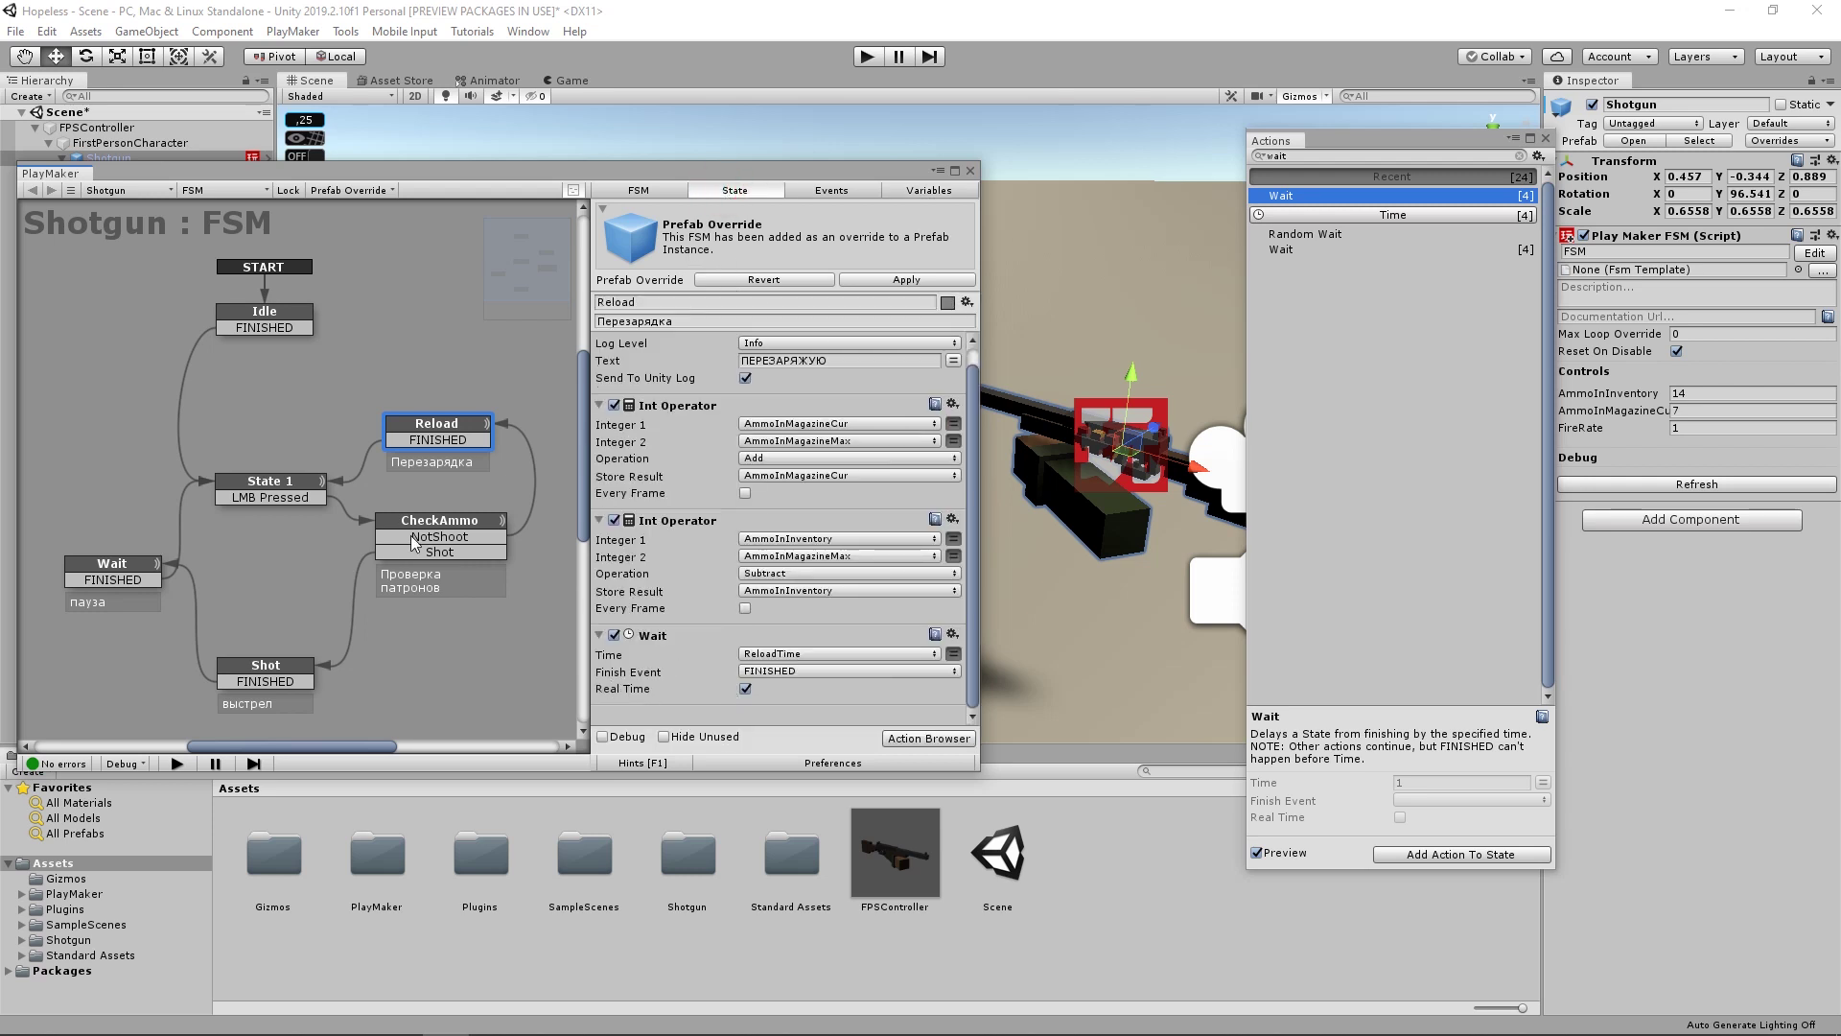
click(127, 566)
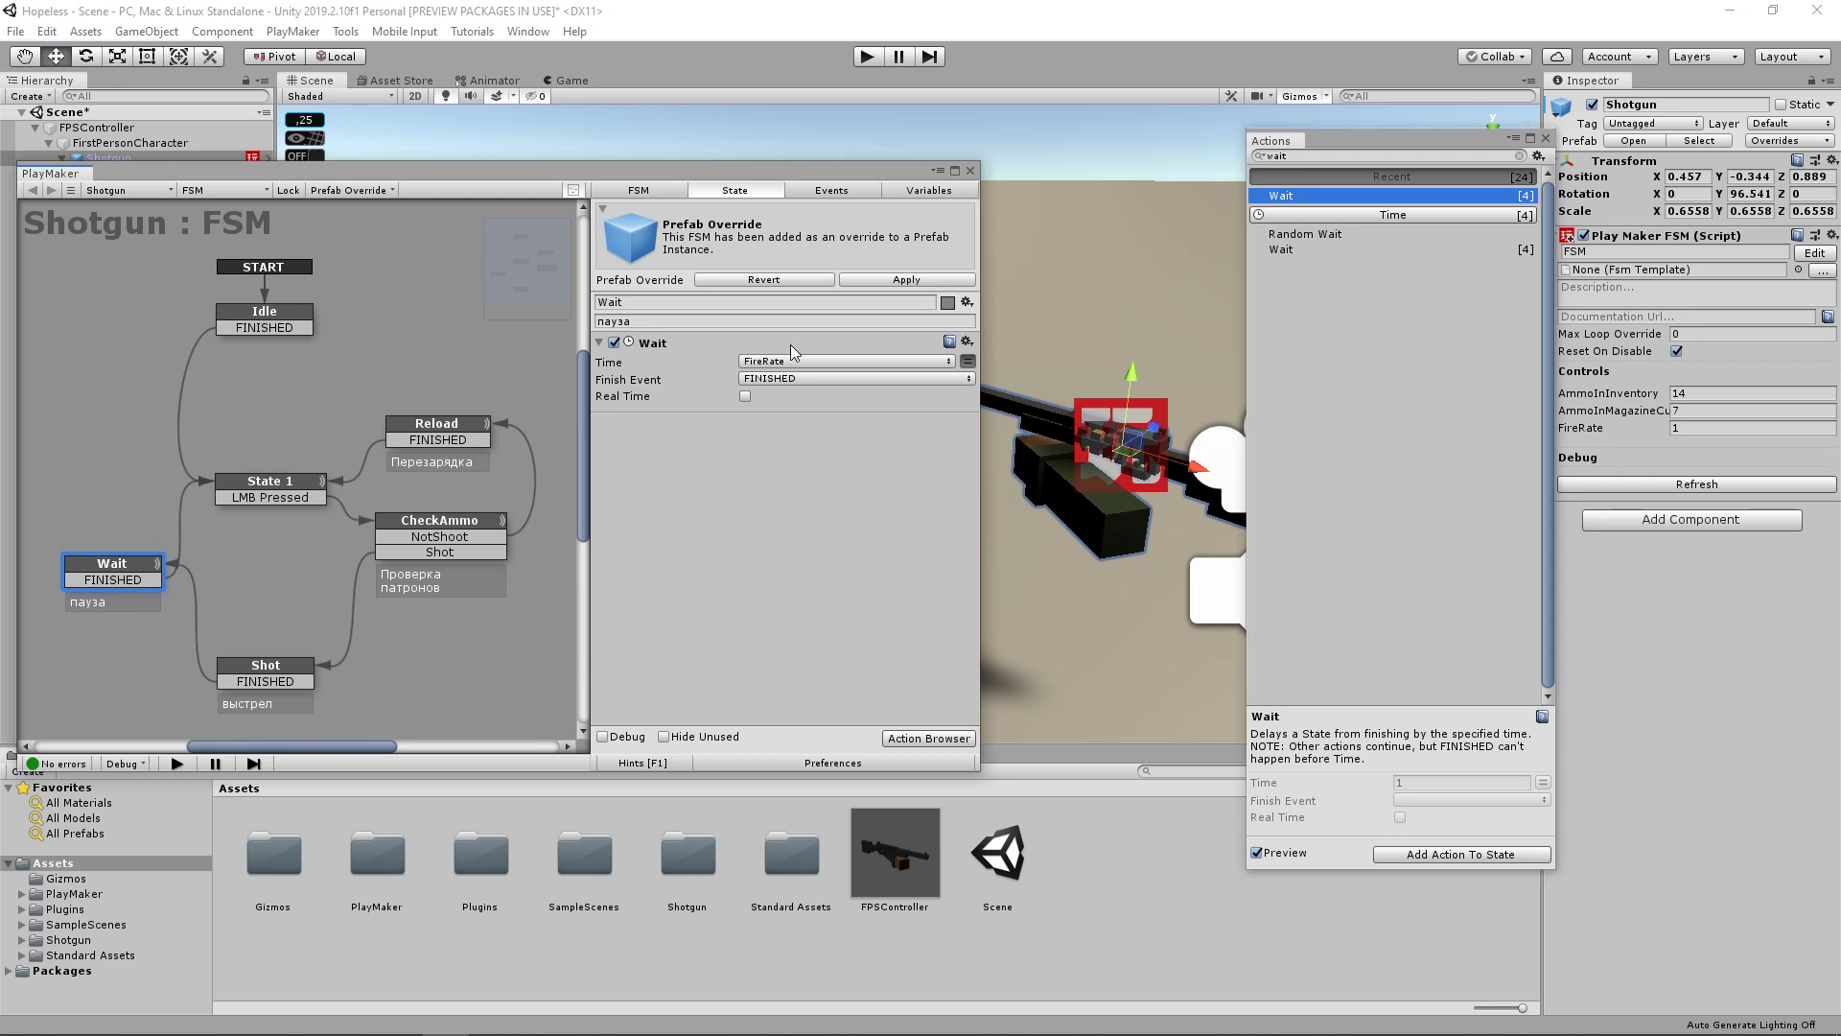
- Review FireRate's value, kept at 1, then narrow and reposition the PlayMaker window
click(930, 192)
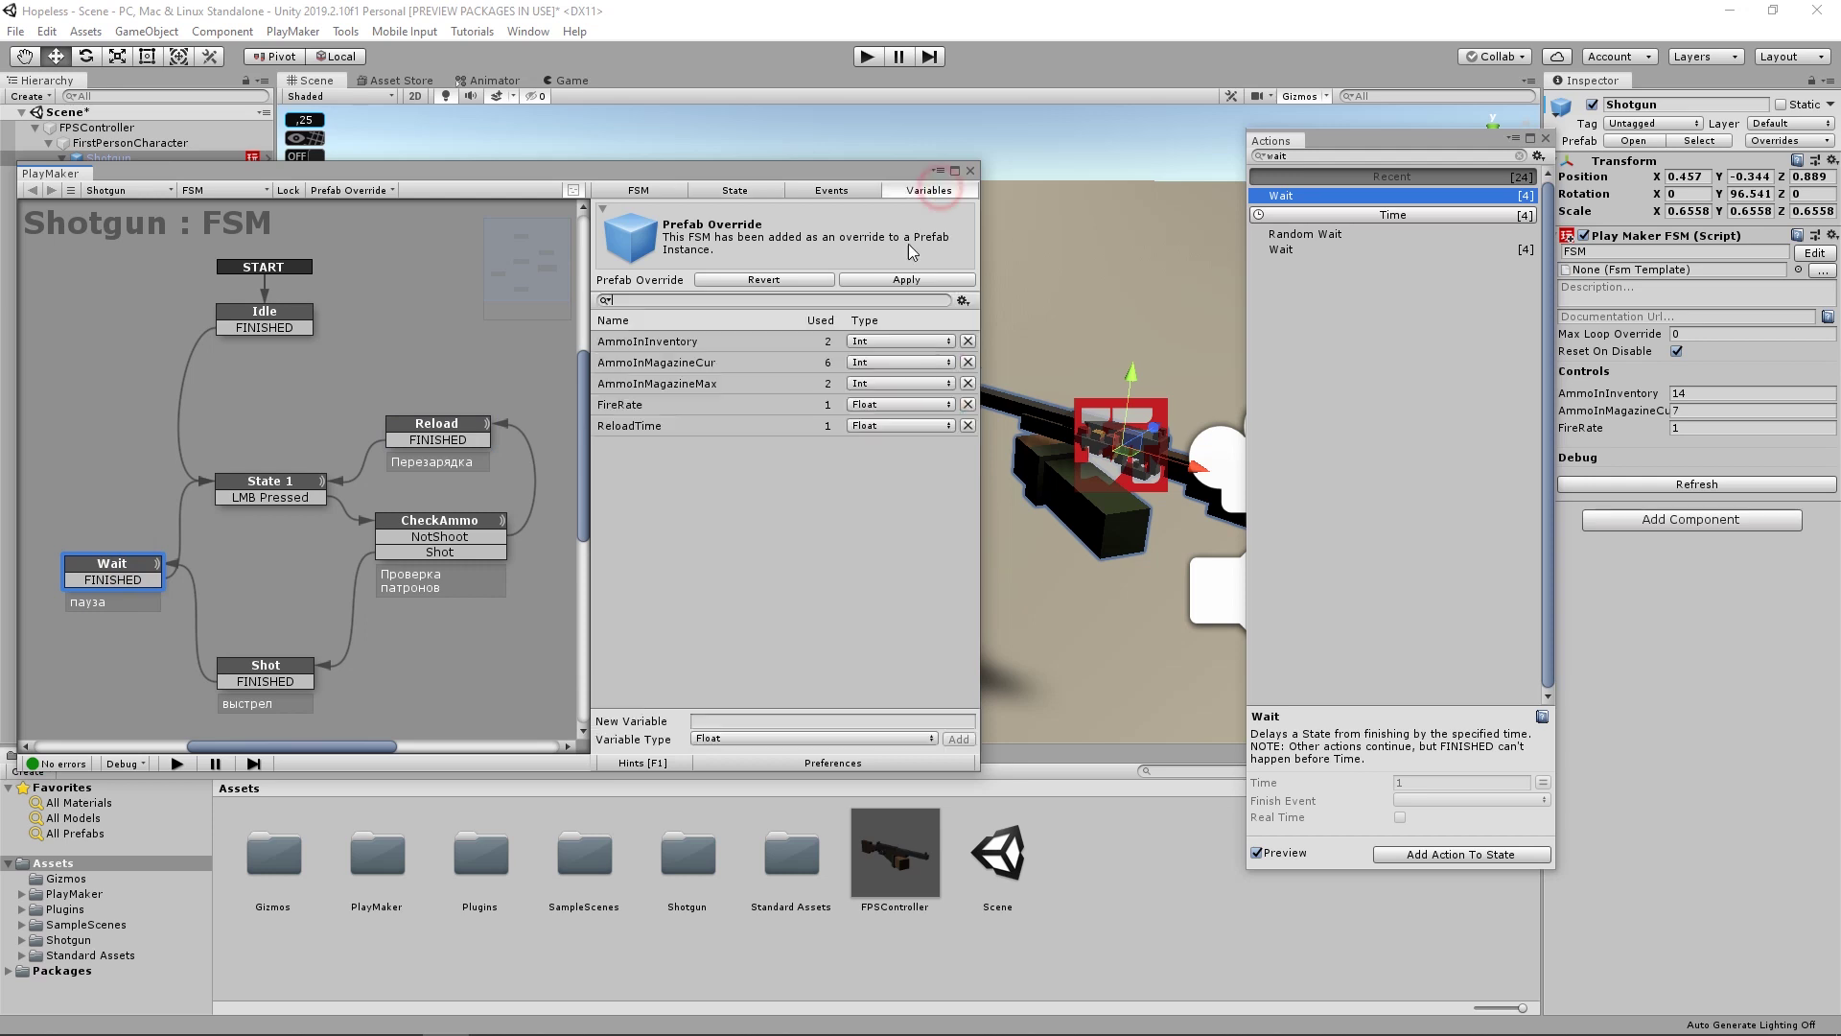
click(722, 414)
click(727, 685)
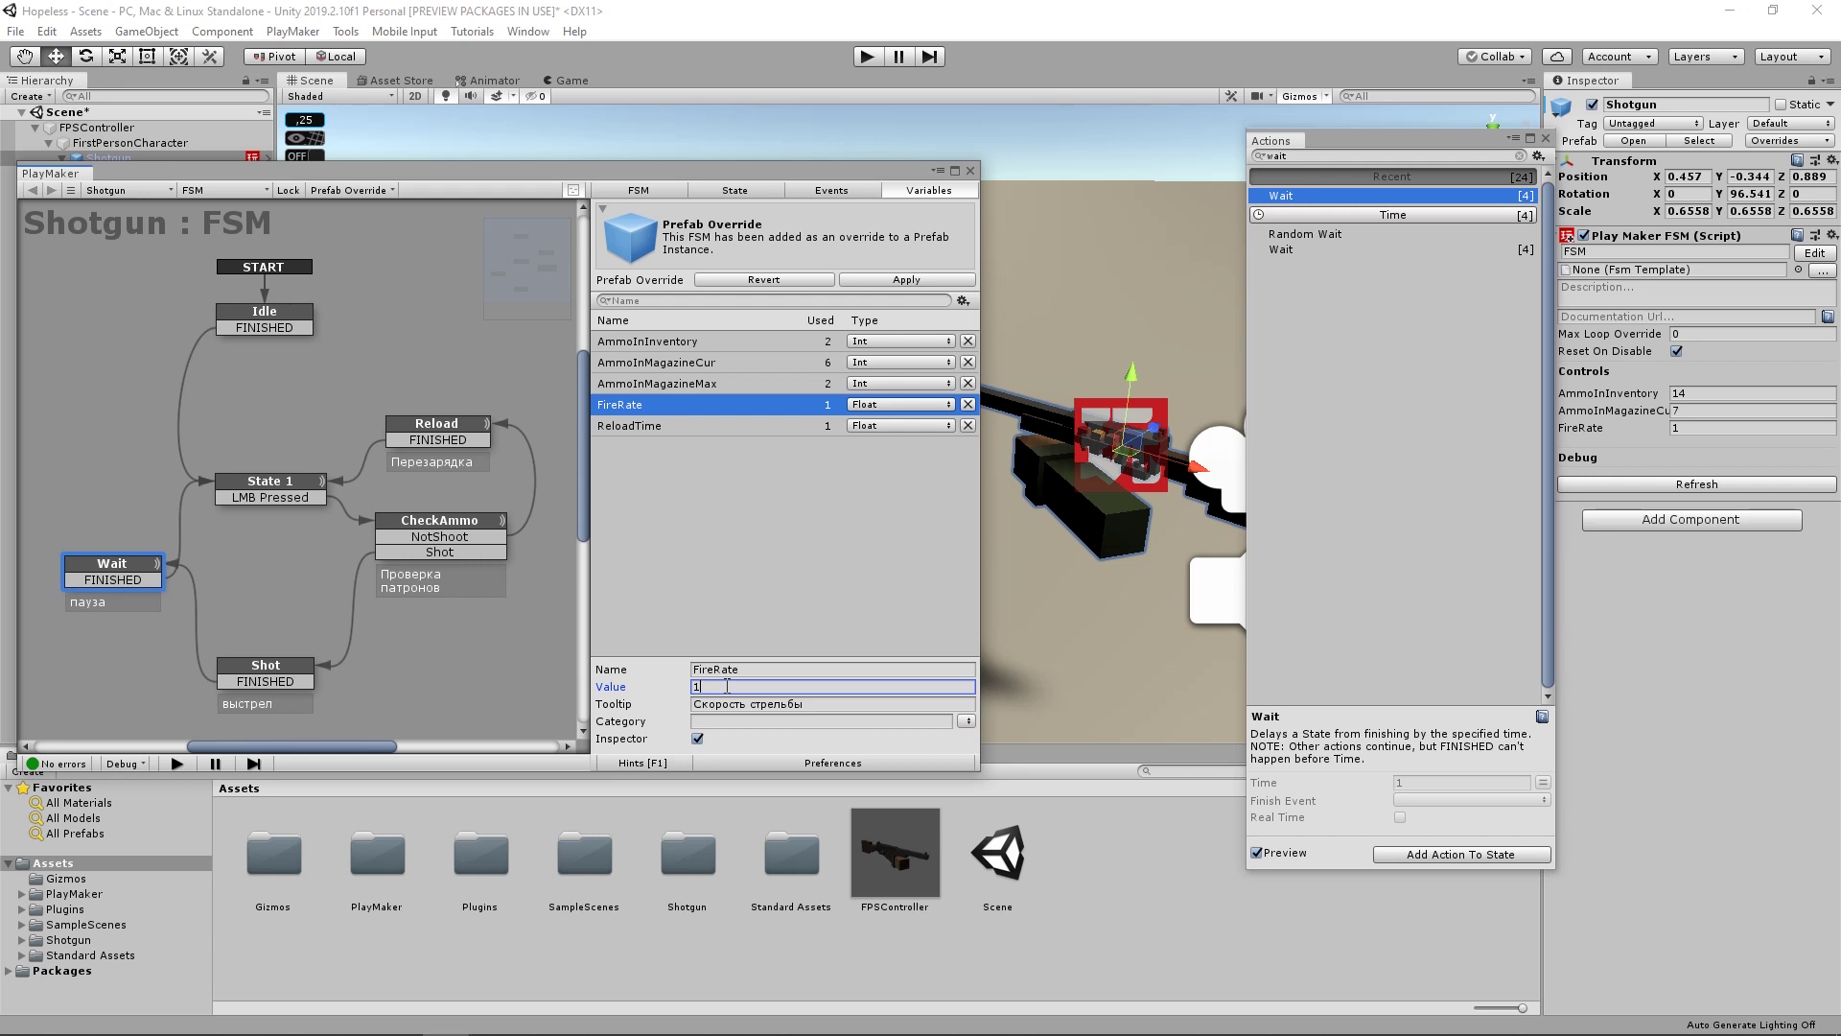
click(724, 558)
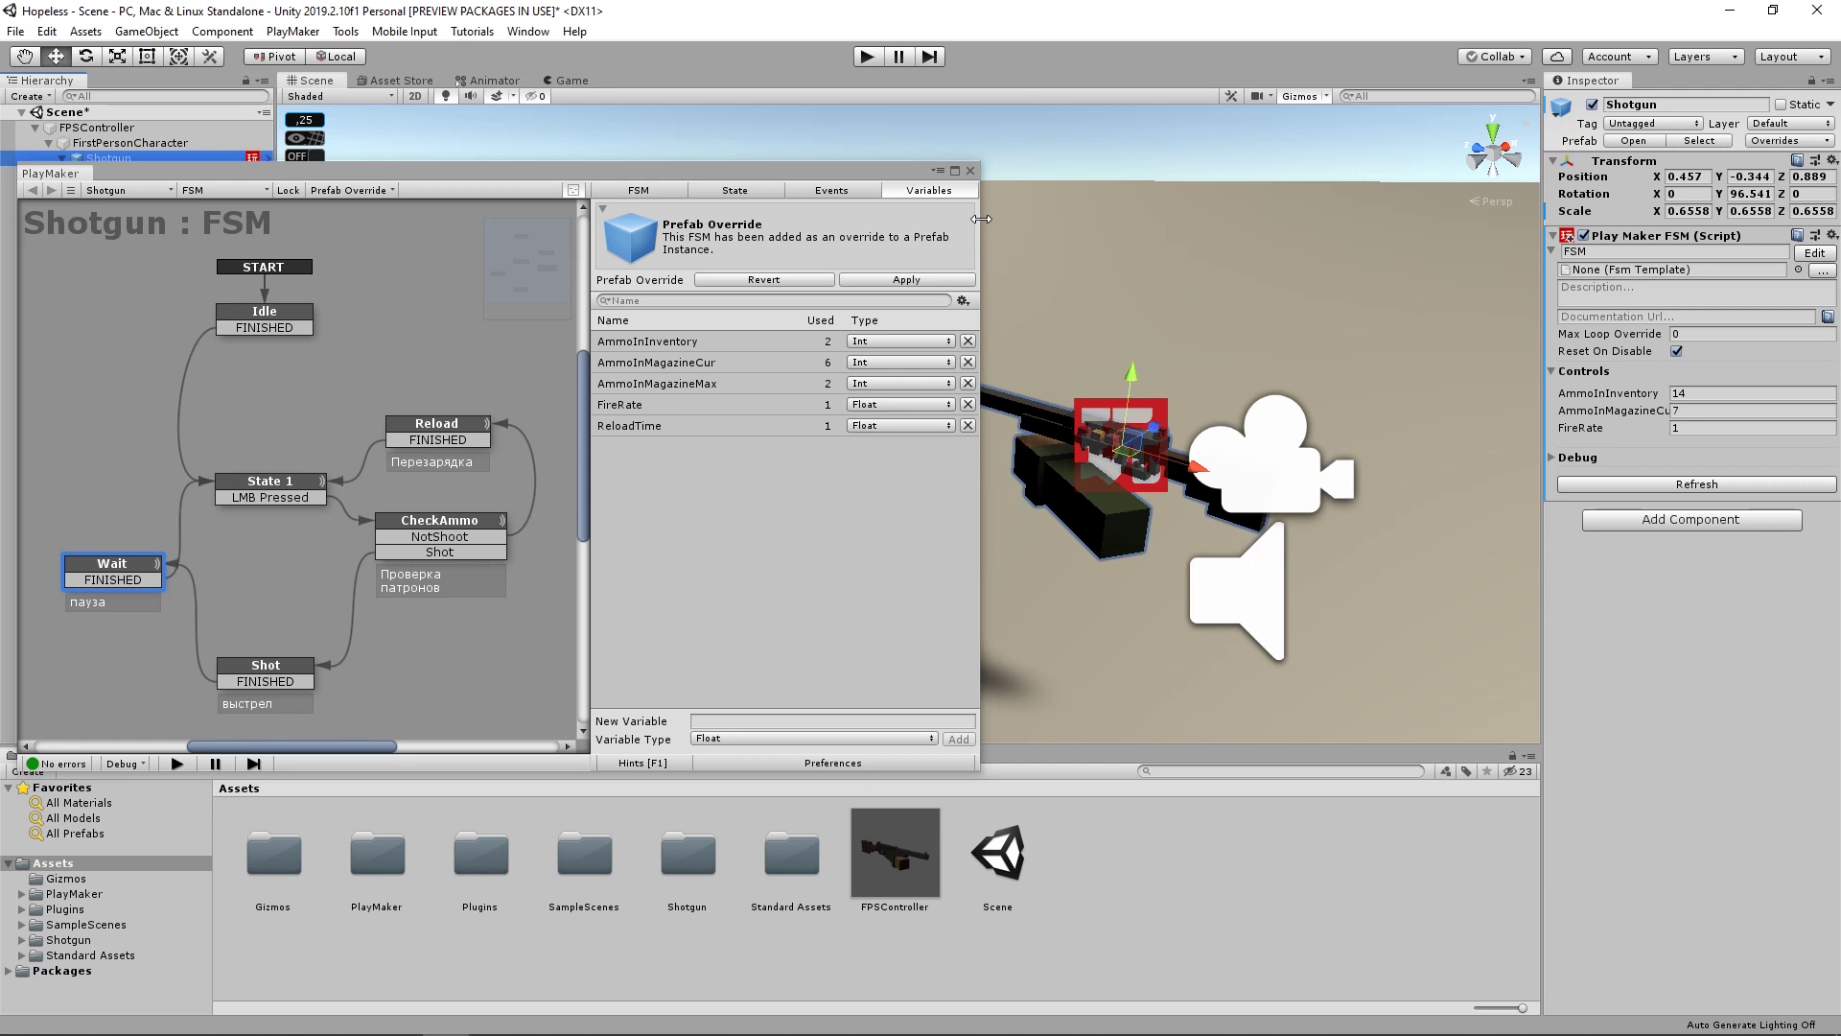
drag(979, 225, 860, 224)
drag(617, 160, 633, 114)
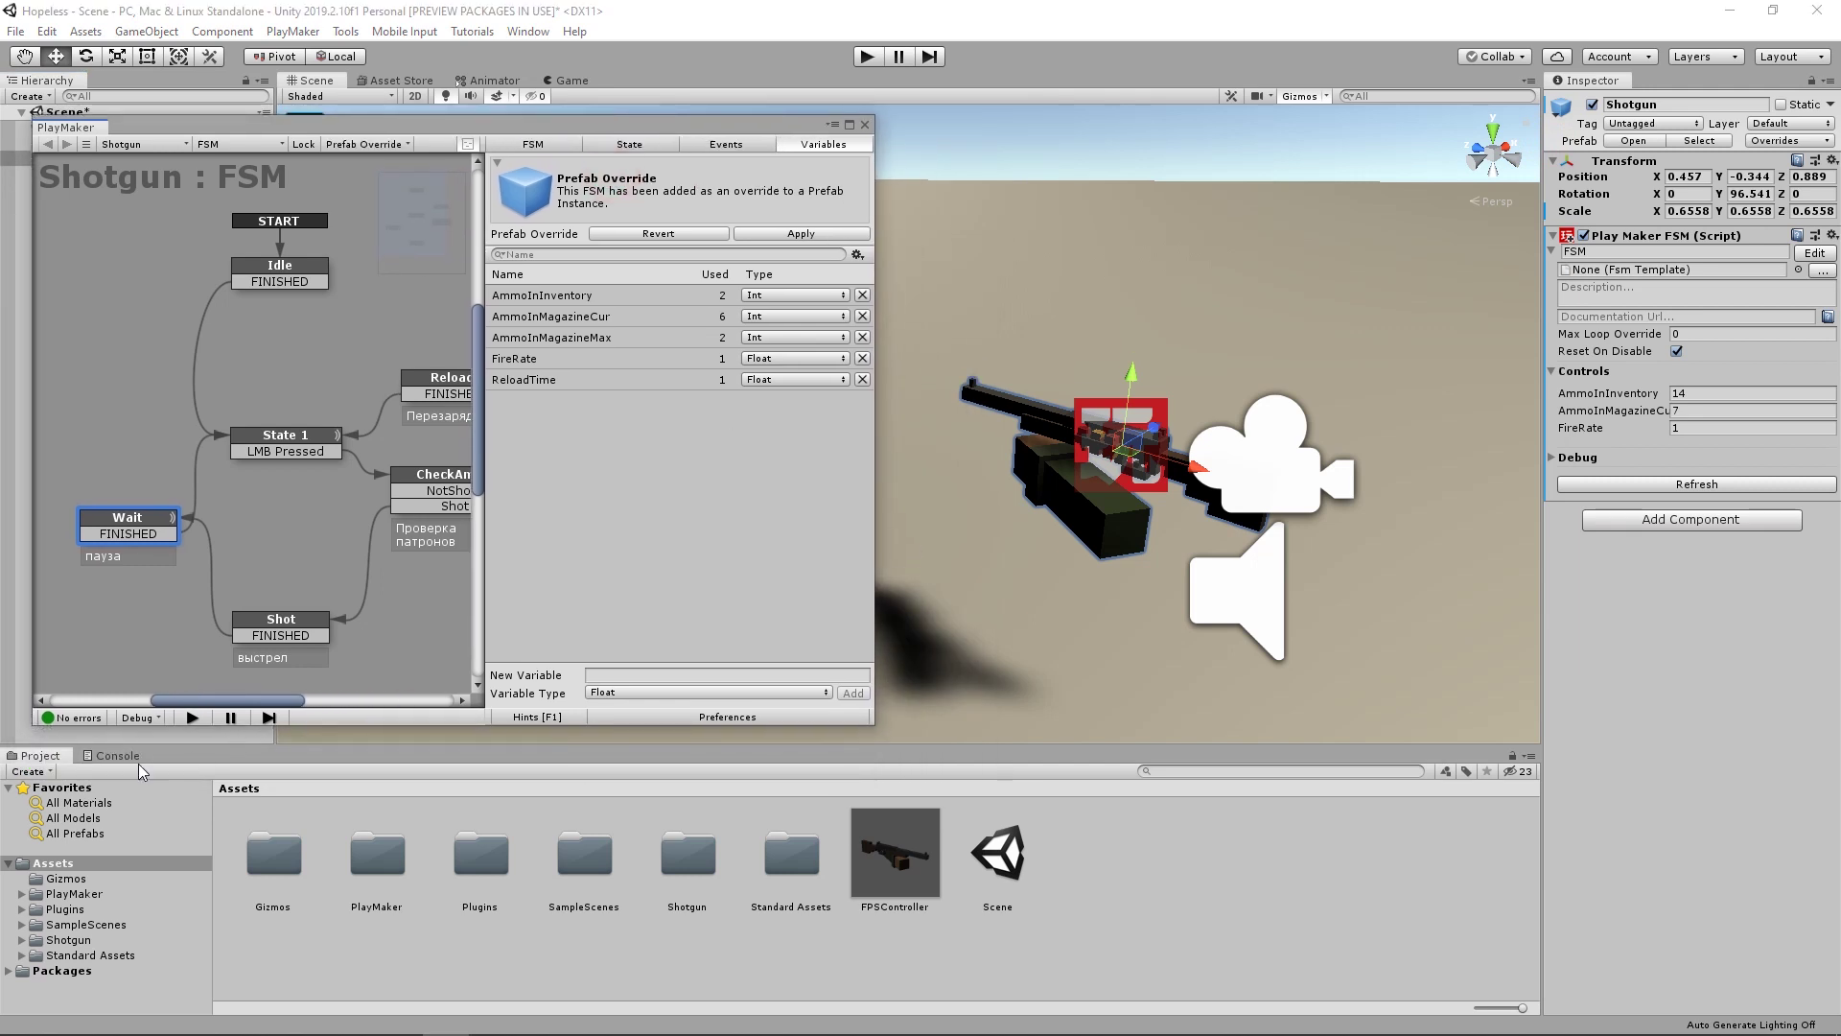
- Enter Play mode, fire the shotgun until the magazine is empty, then reload with R
key(ctrl+p)
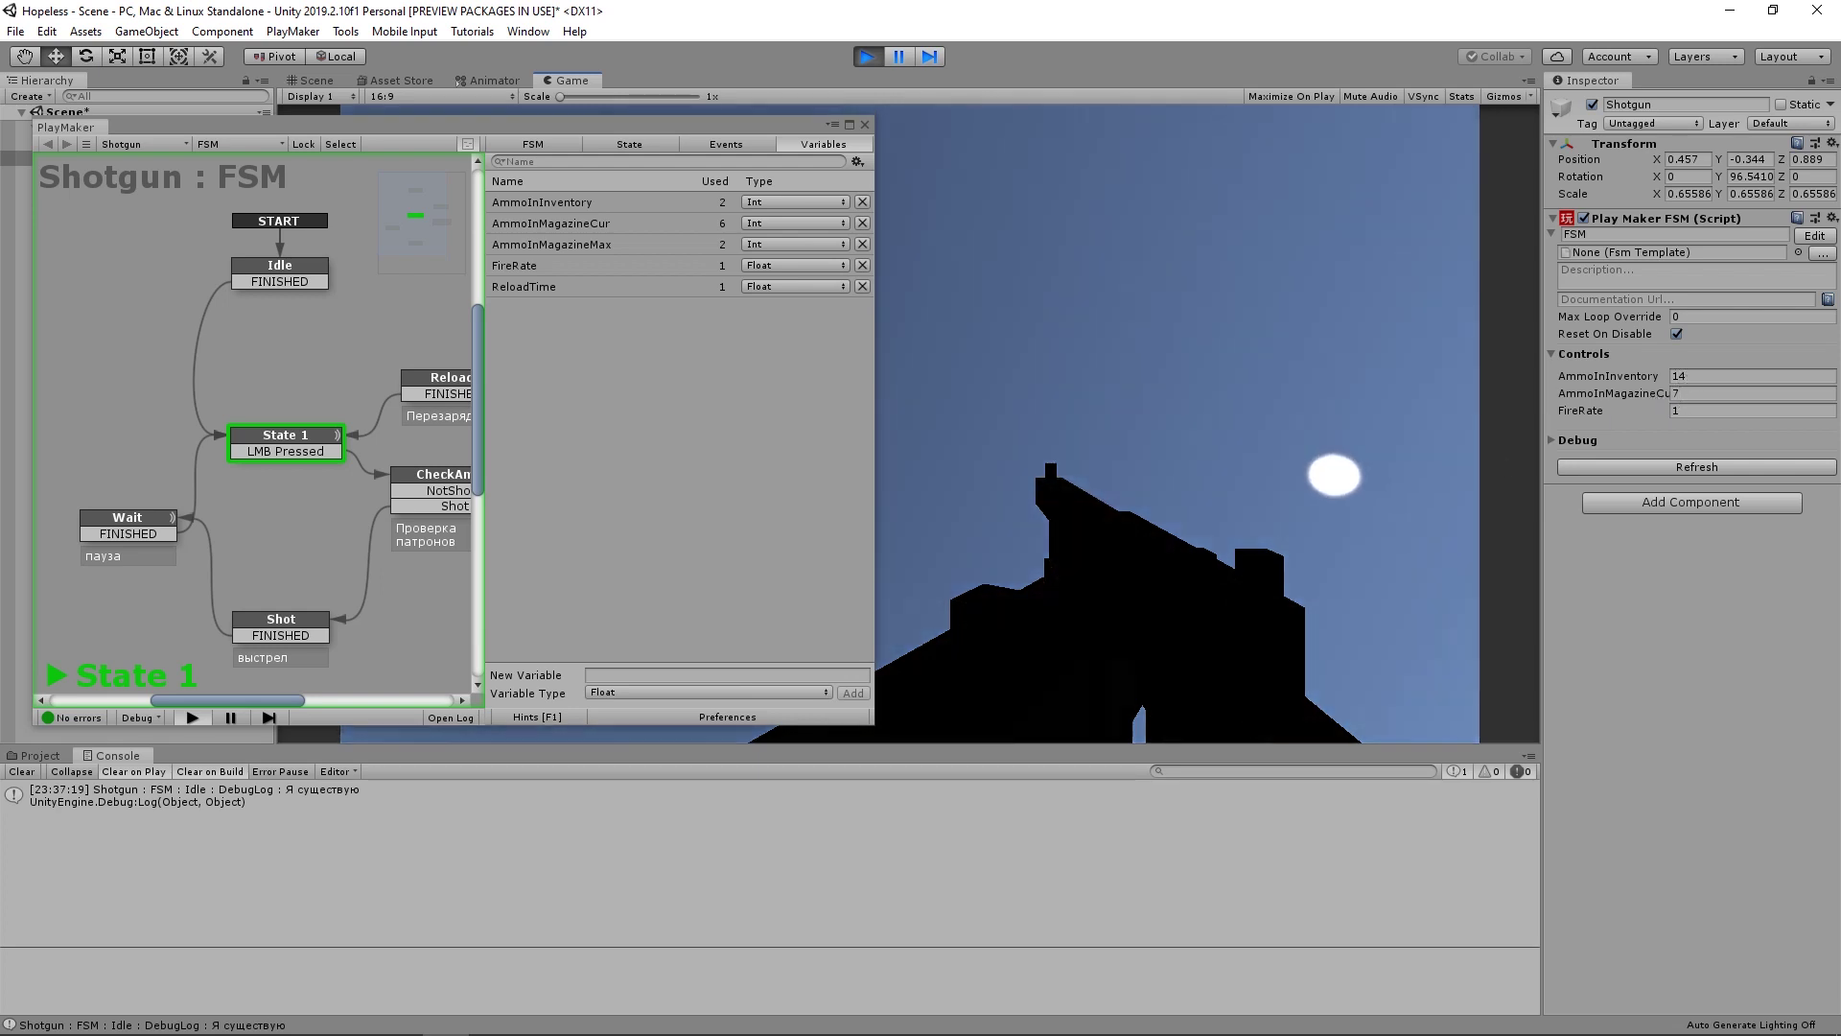
click(1259, 135)
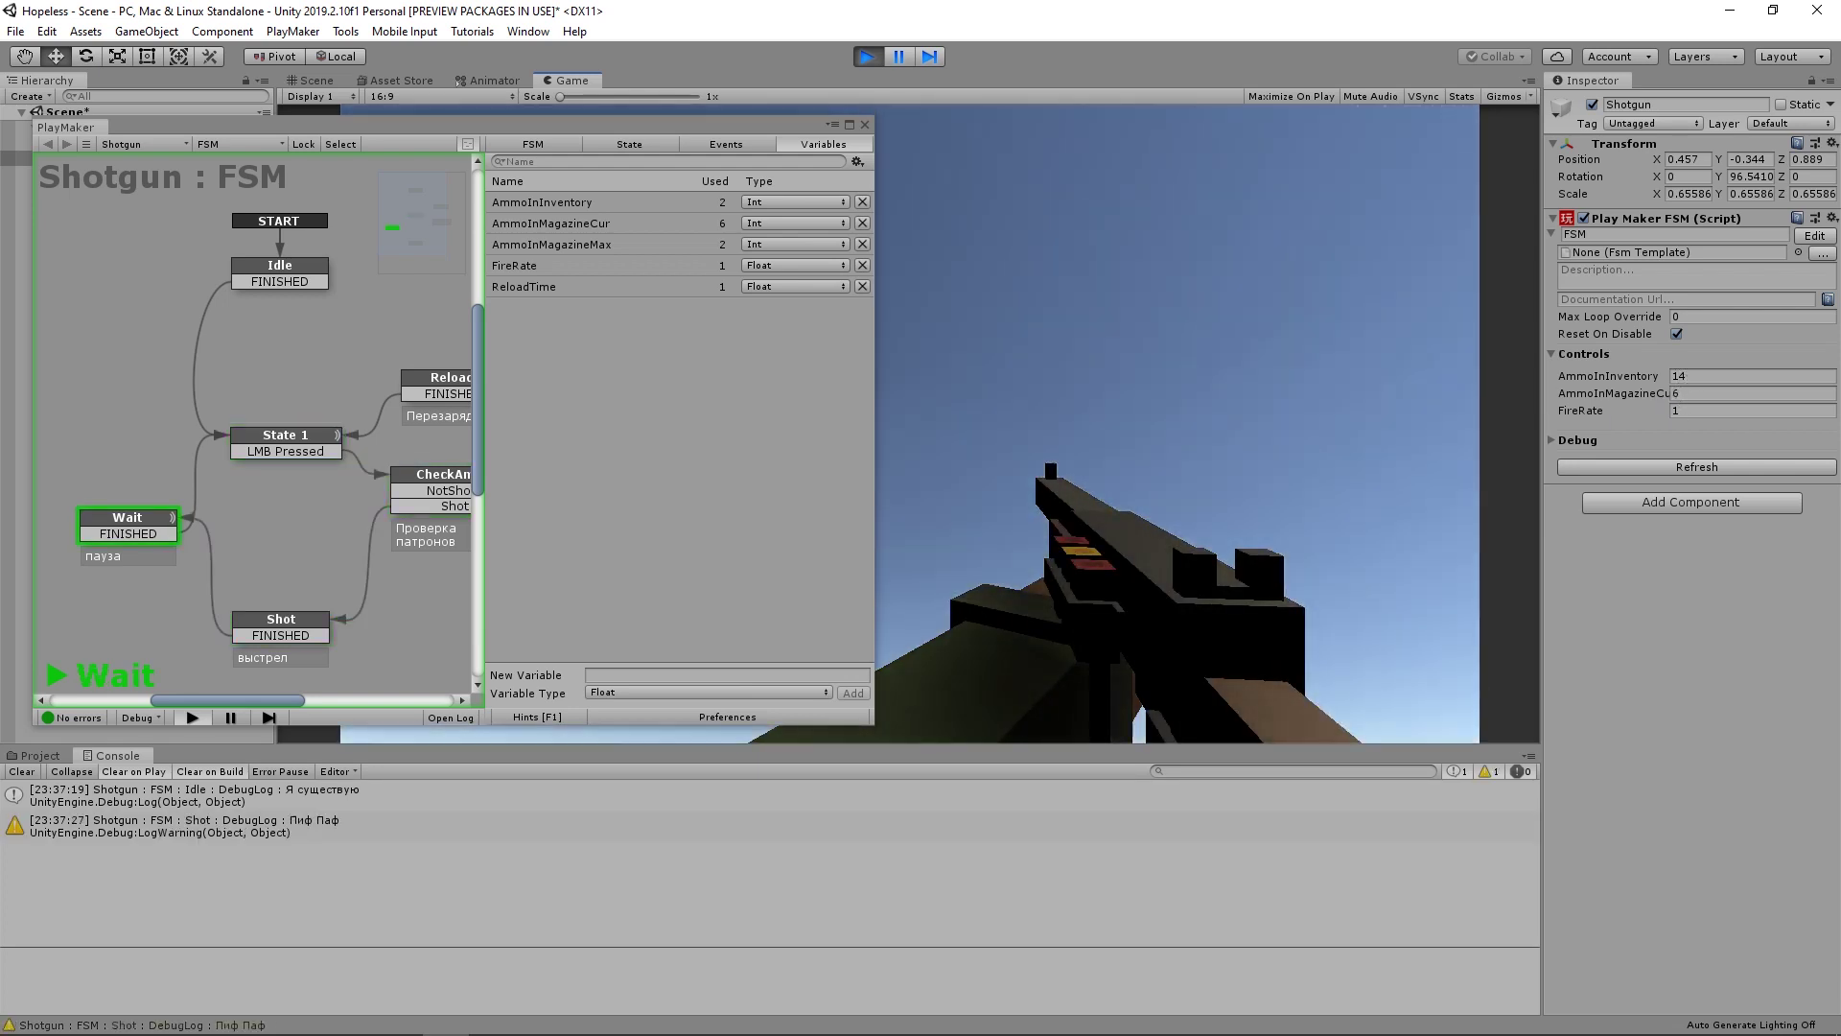
click(1172, 103)
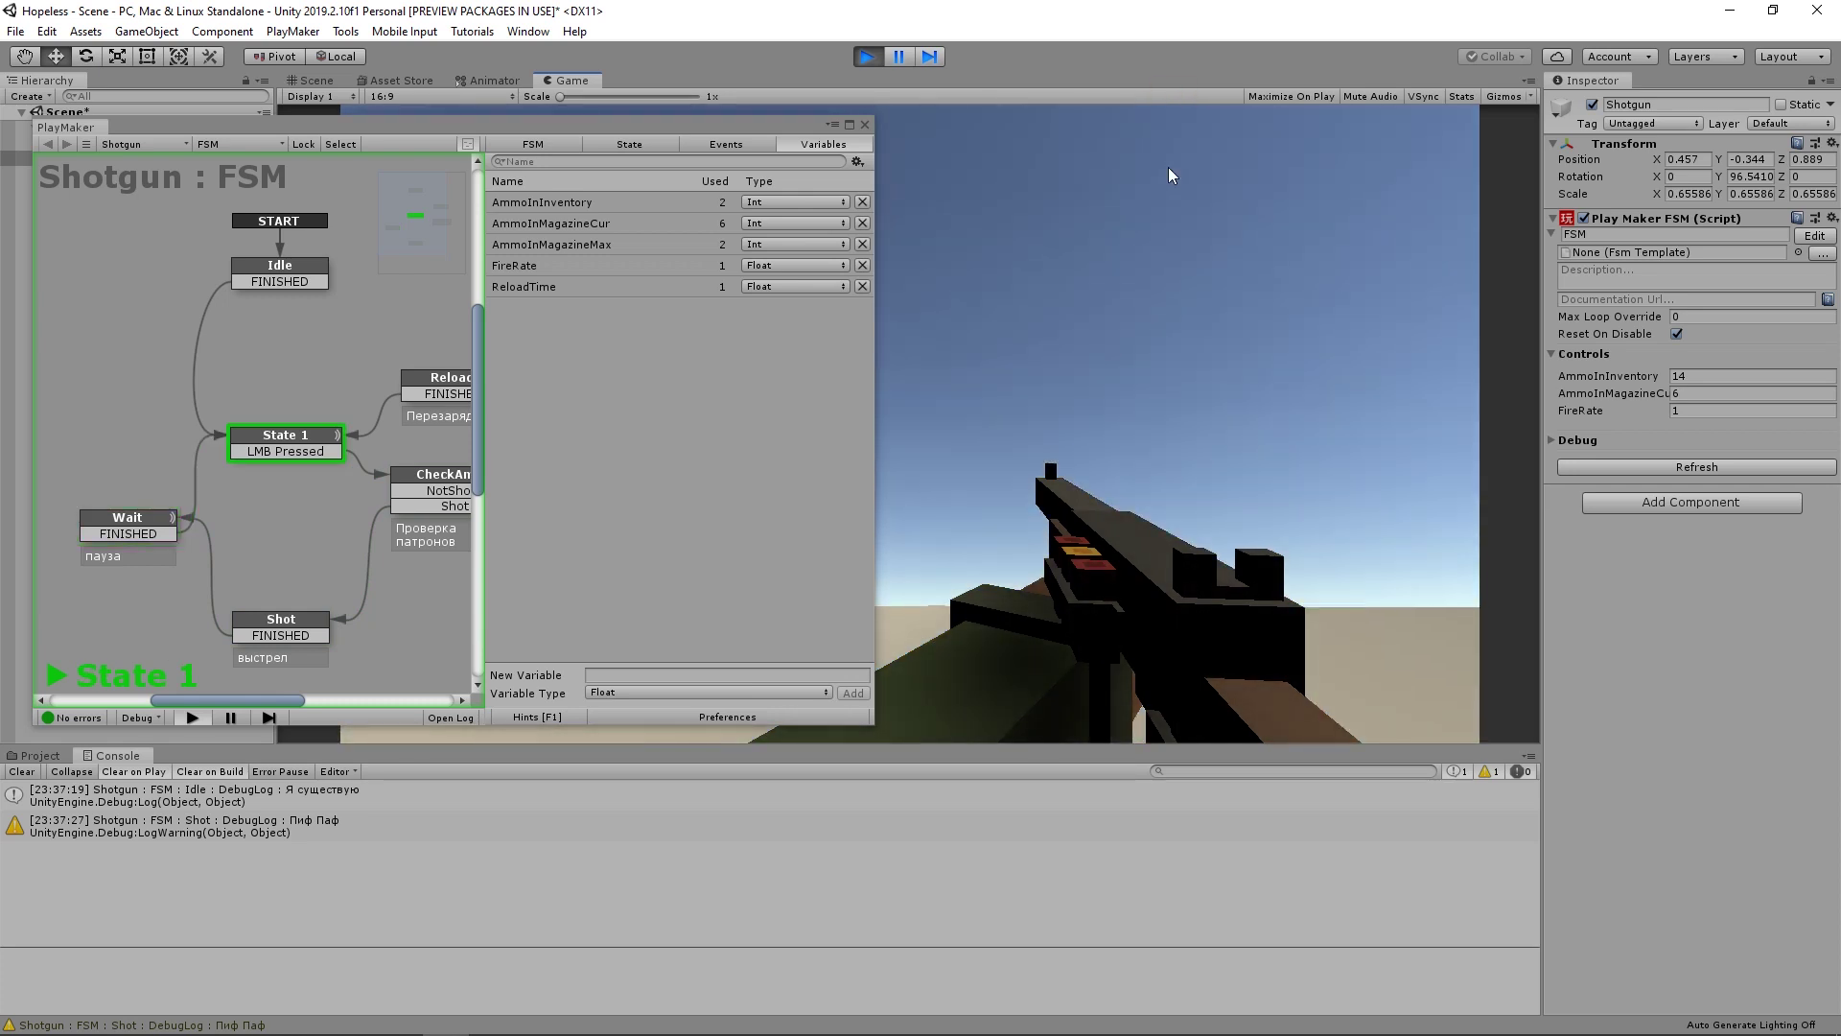
click(1167, 167)
click(1168, 167)
click(1166, 171)
click(1166, 171)
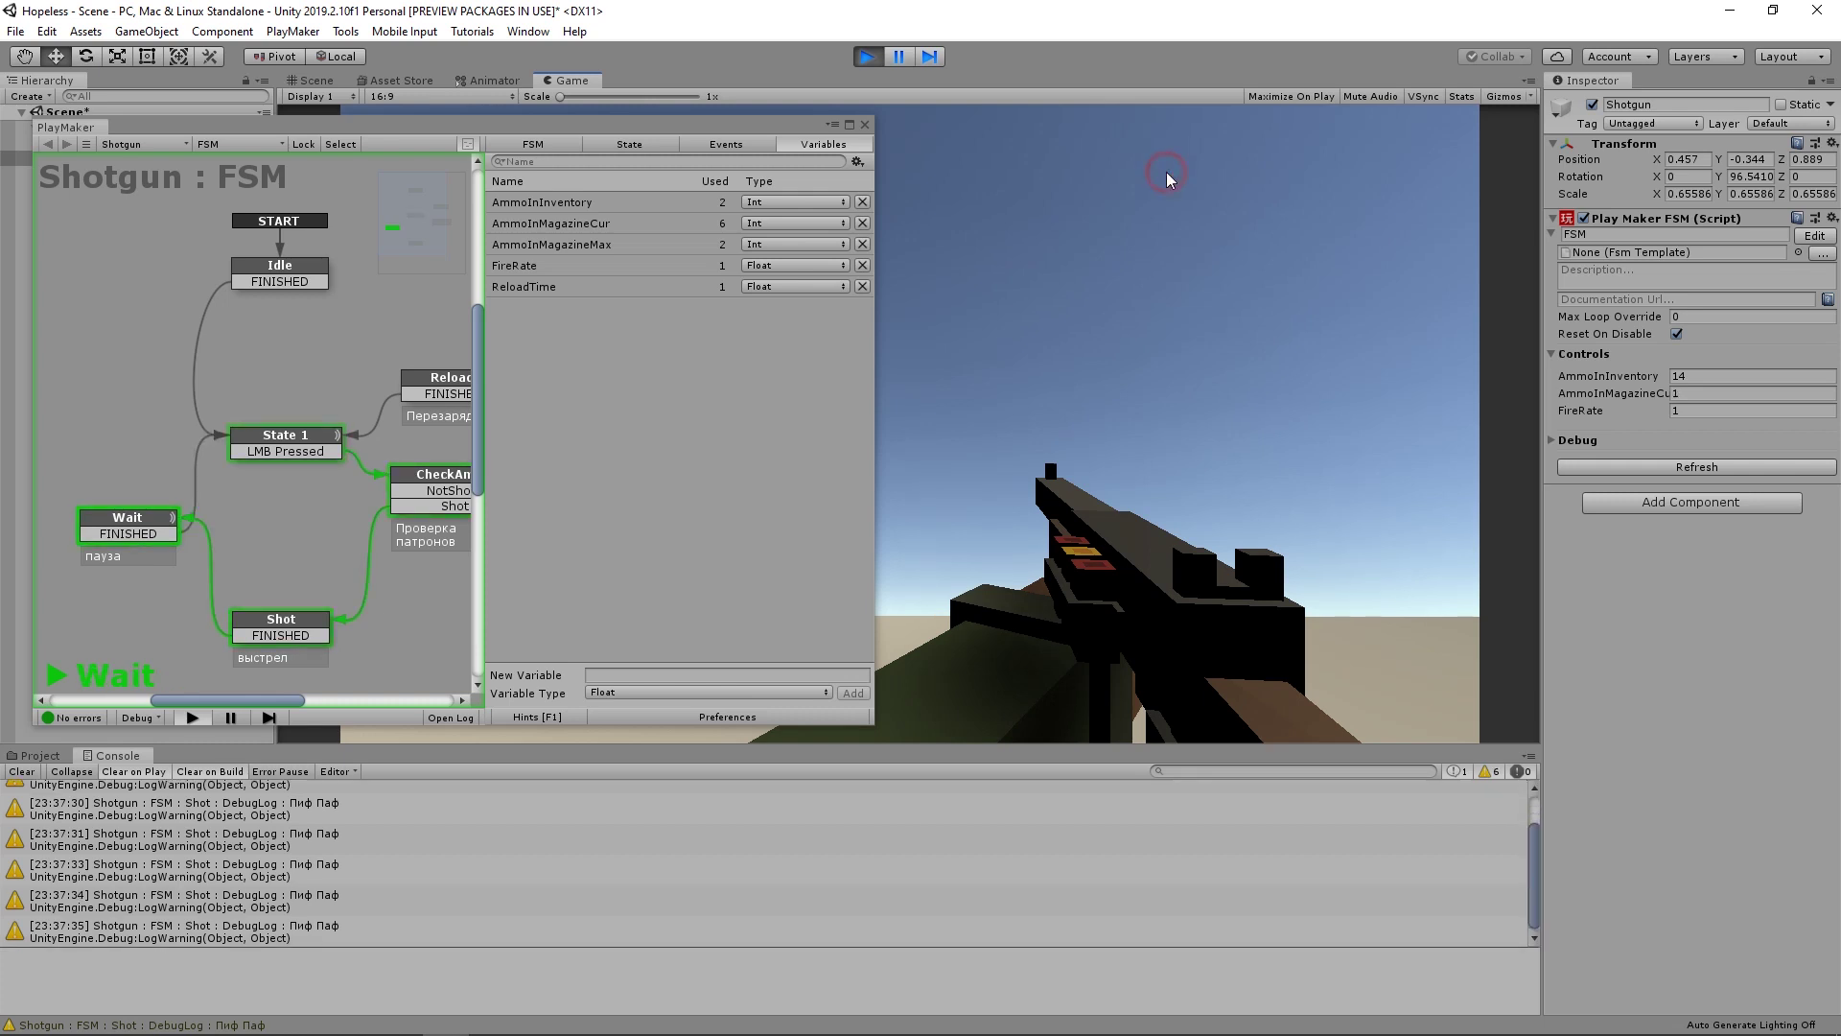
click(1154, 182)
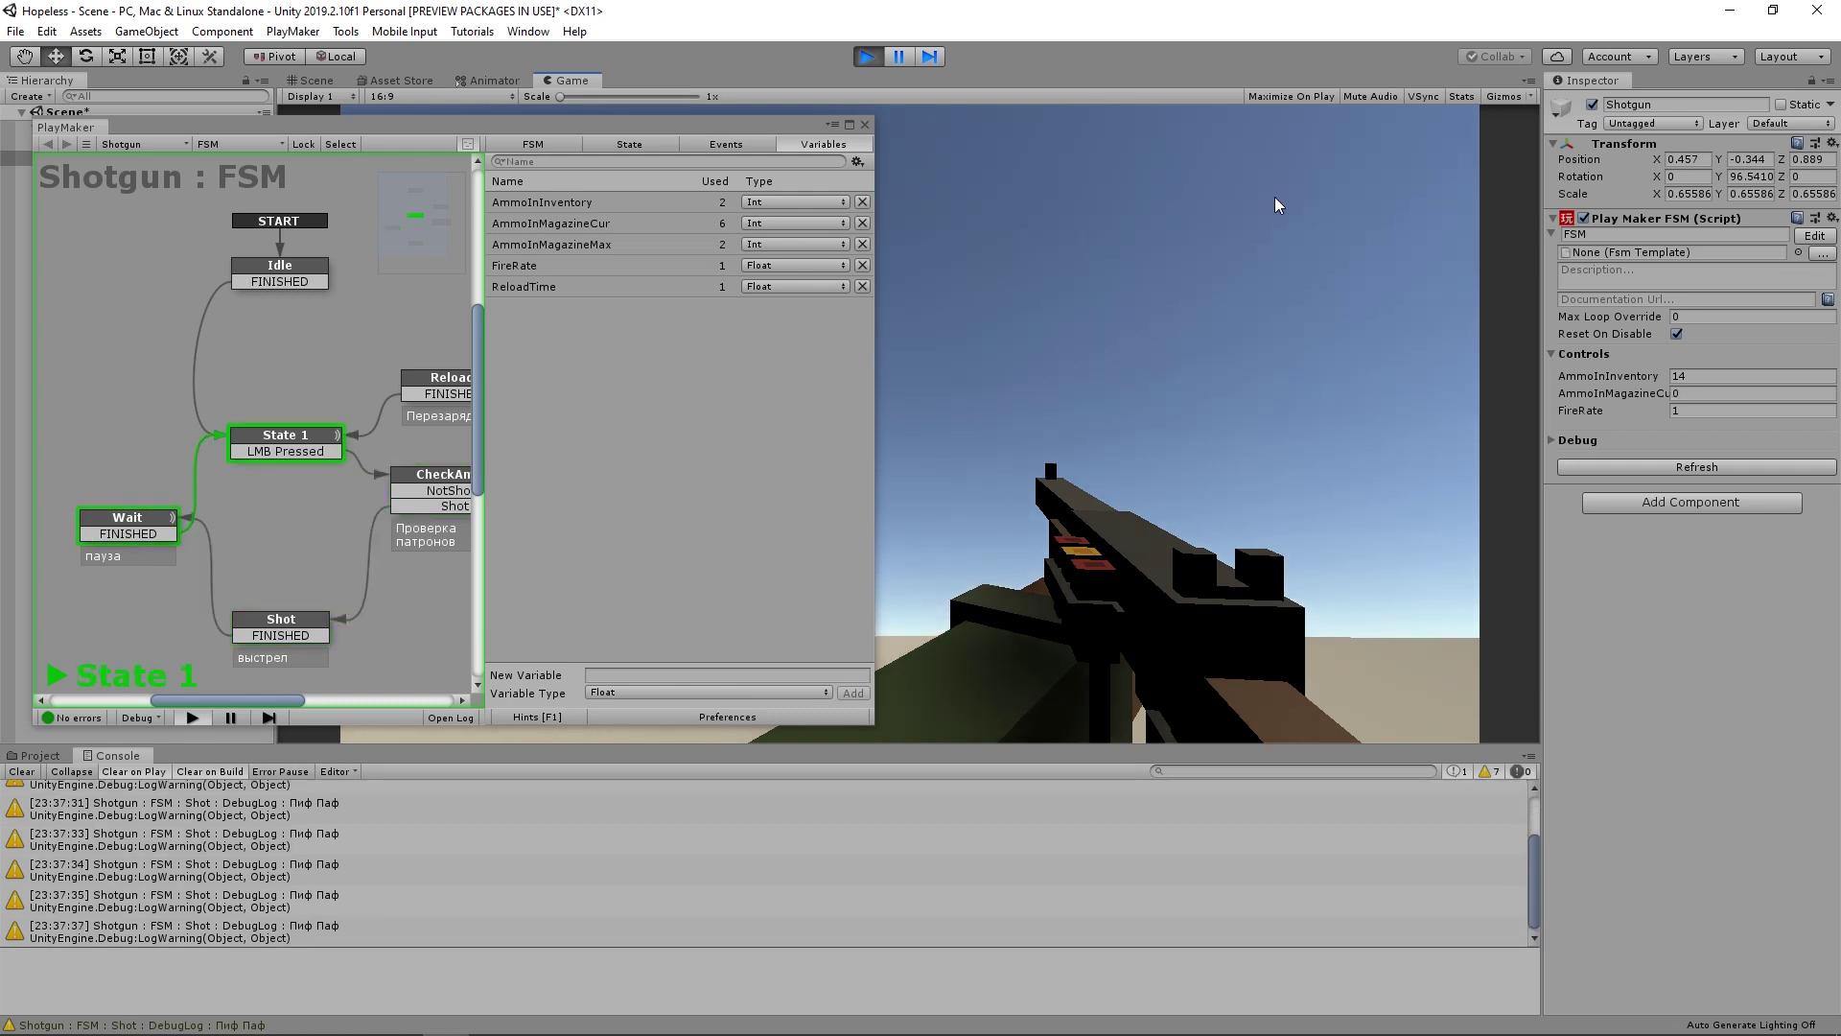
click(1151, 349)
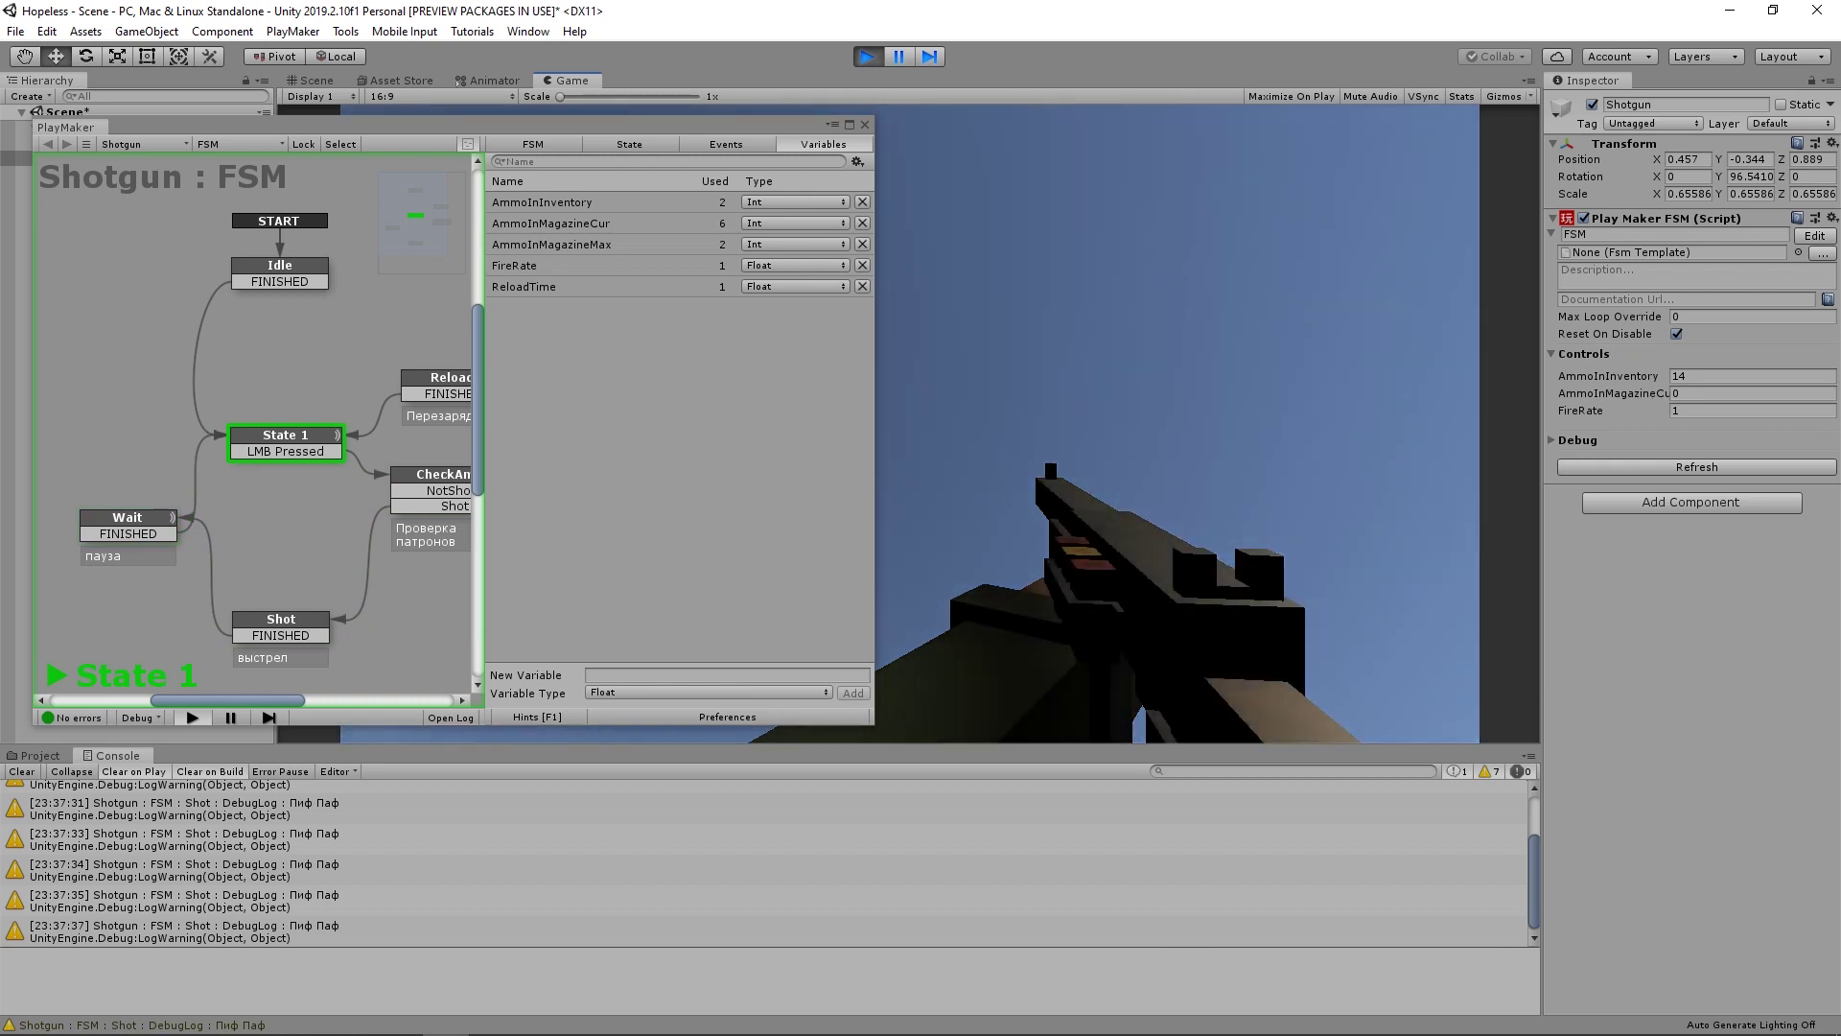
key(r)
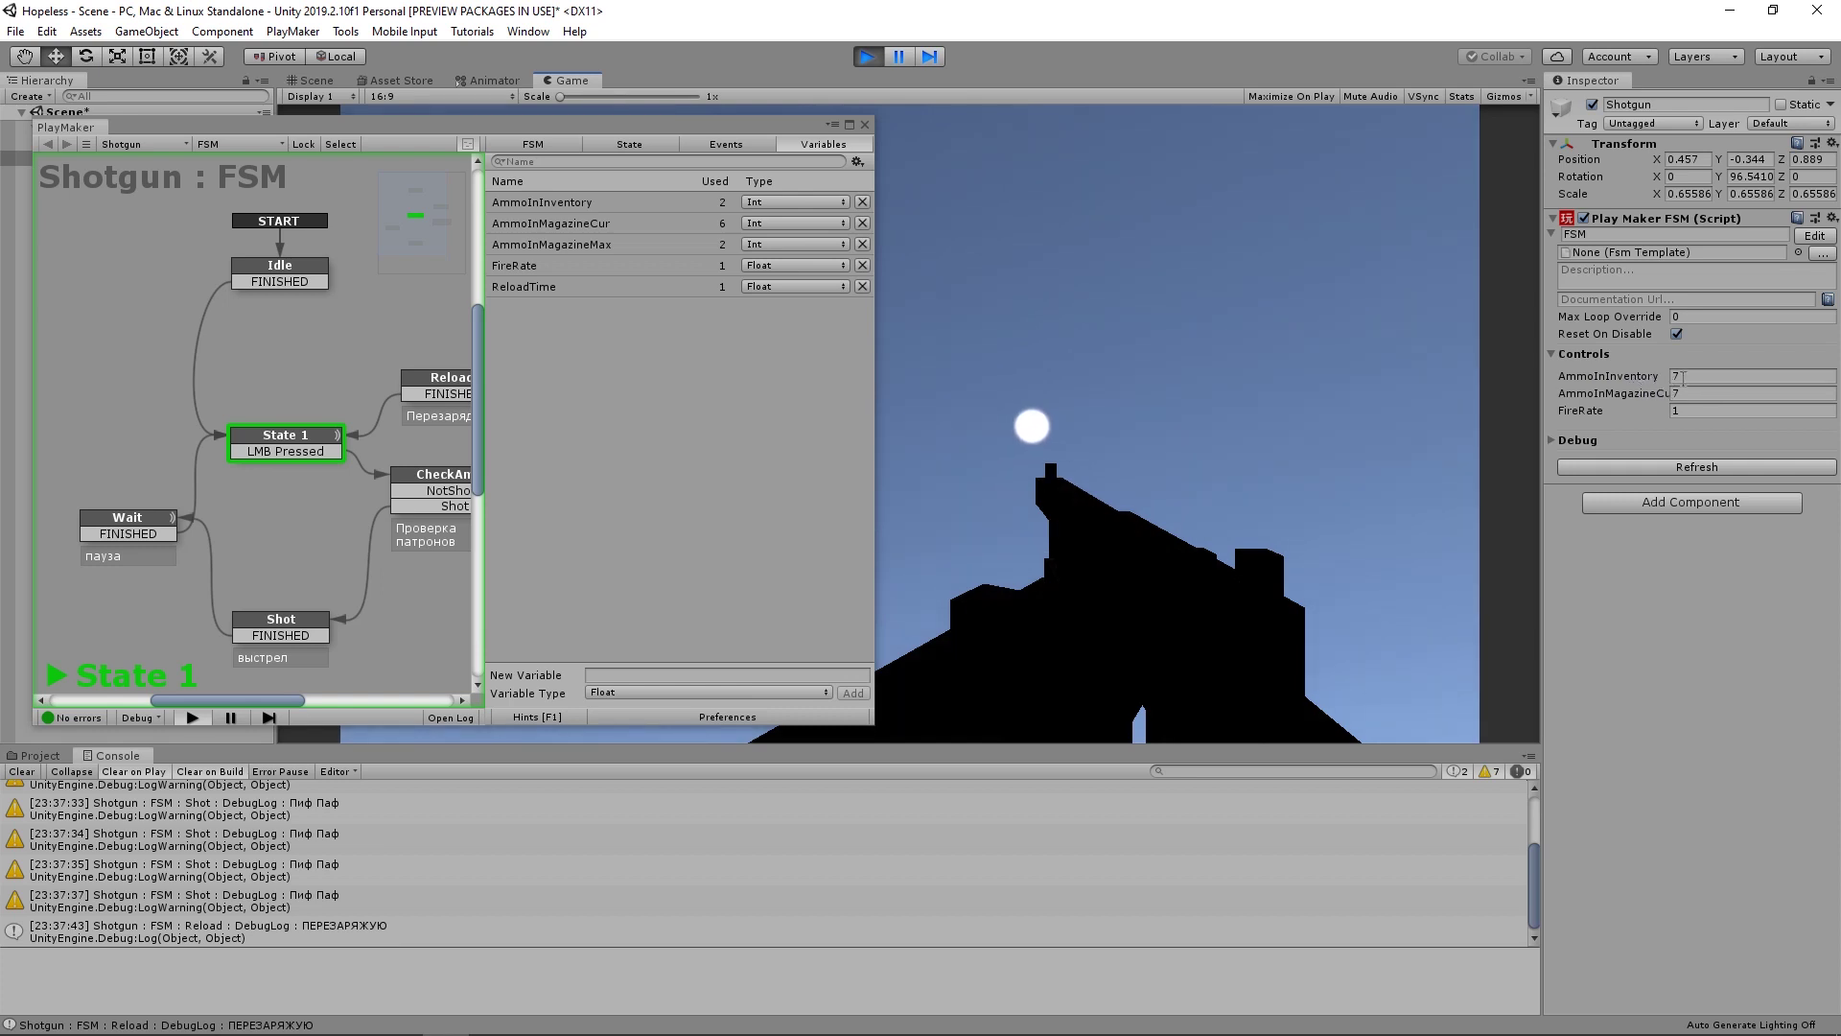
- Check the Reload state's actions, then fire all 7 rounds to trigger a second reload
click(437, 383)
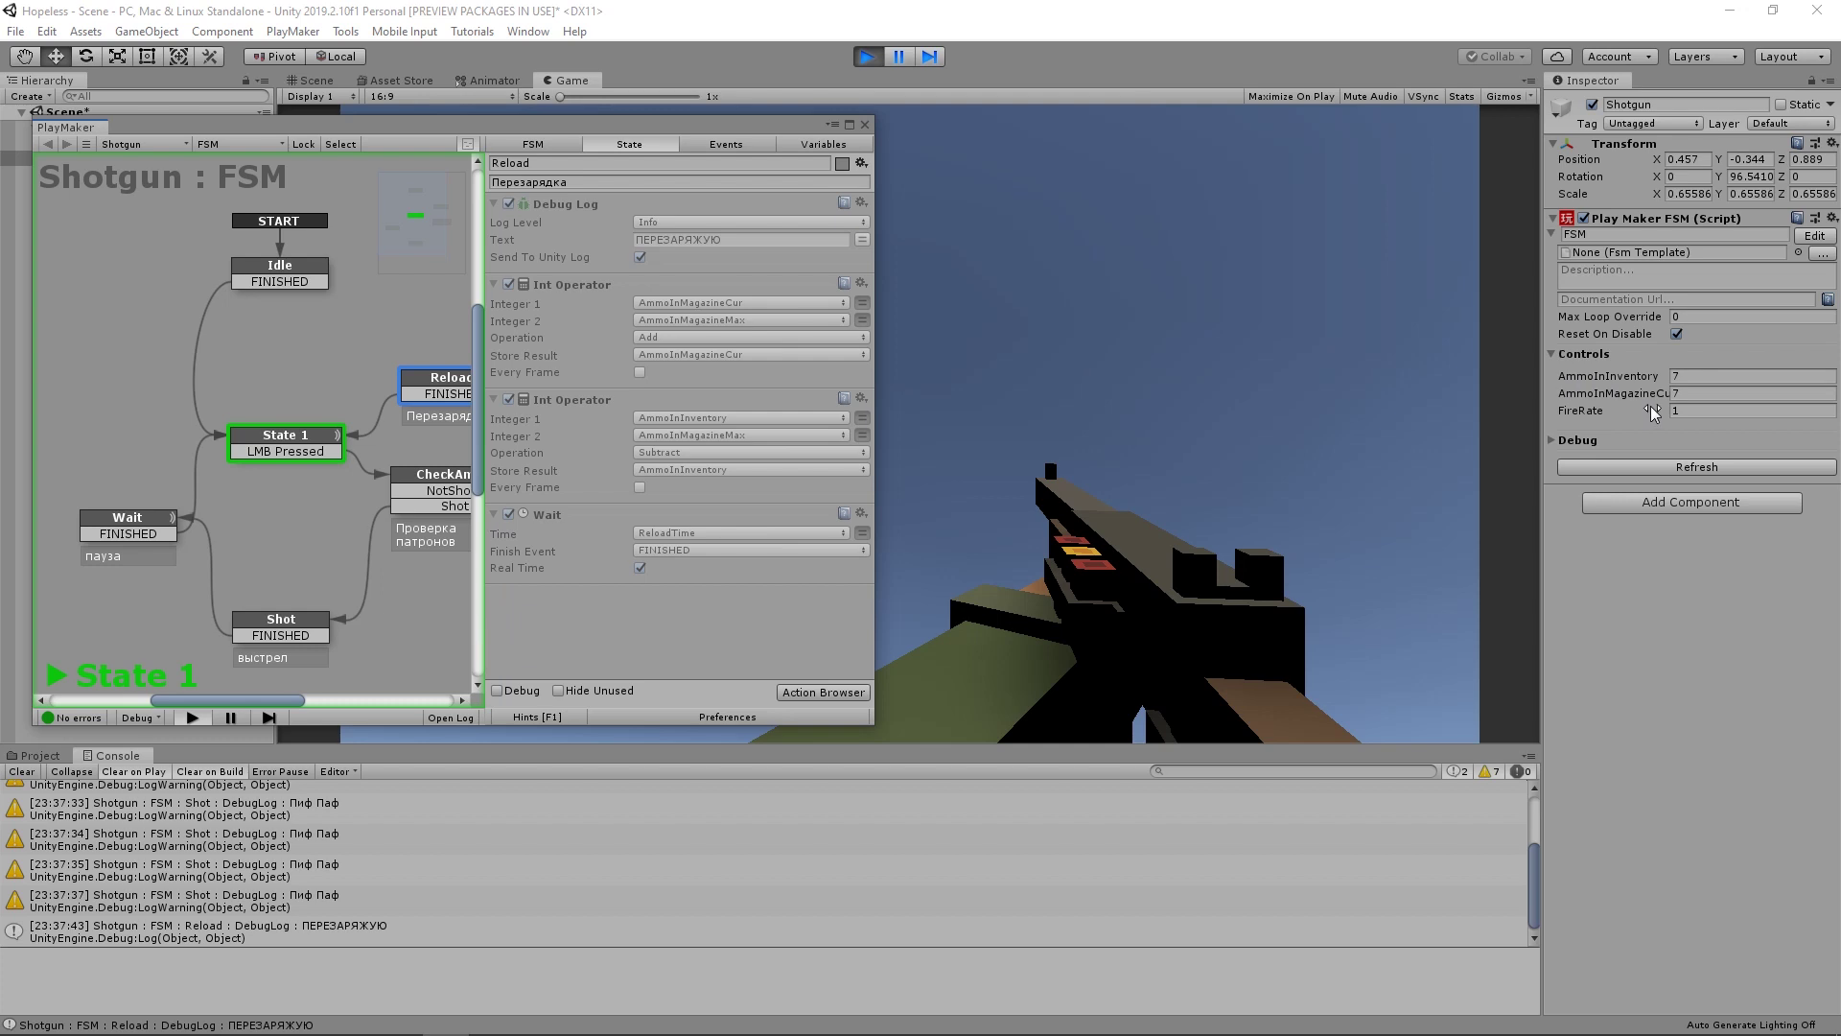
click(1223, 475)
click(1117, 628)
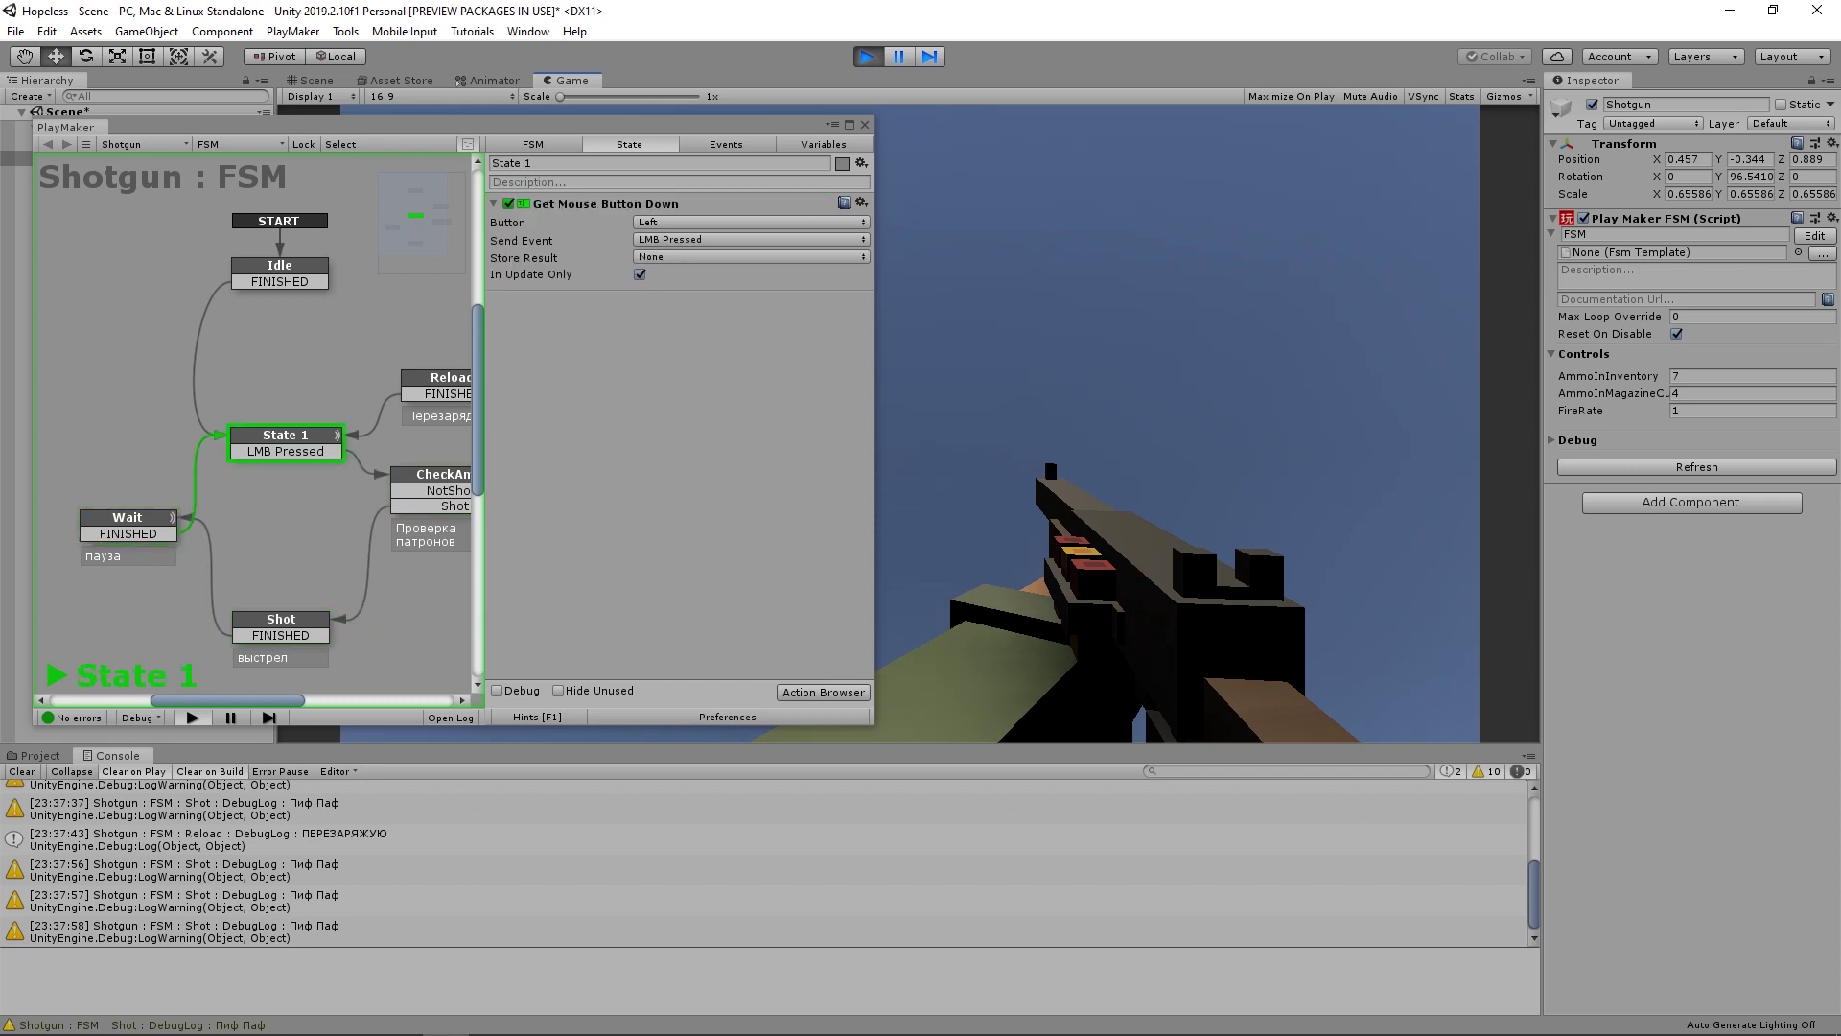
click(1143, 596)
click(1141, 601)
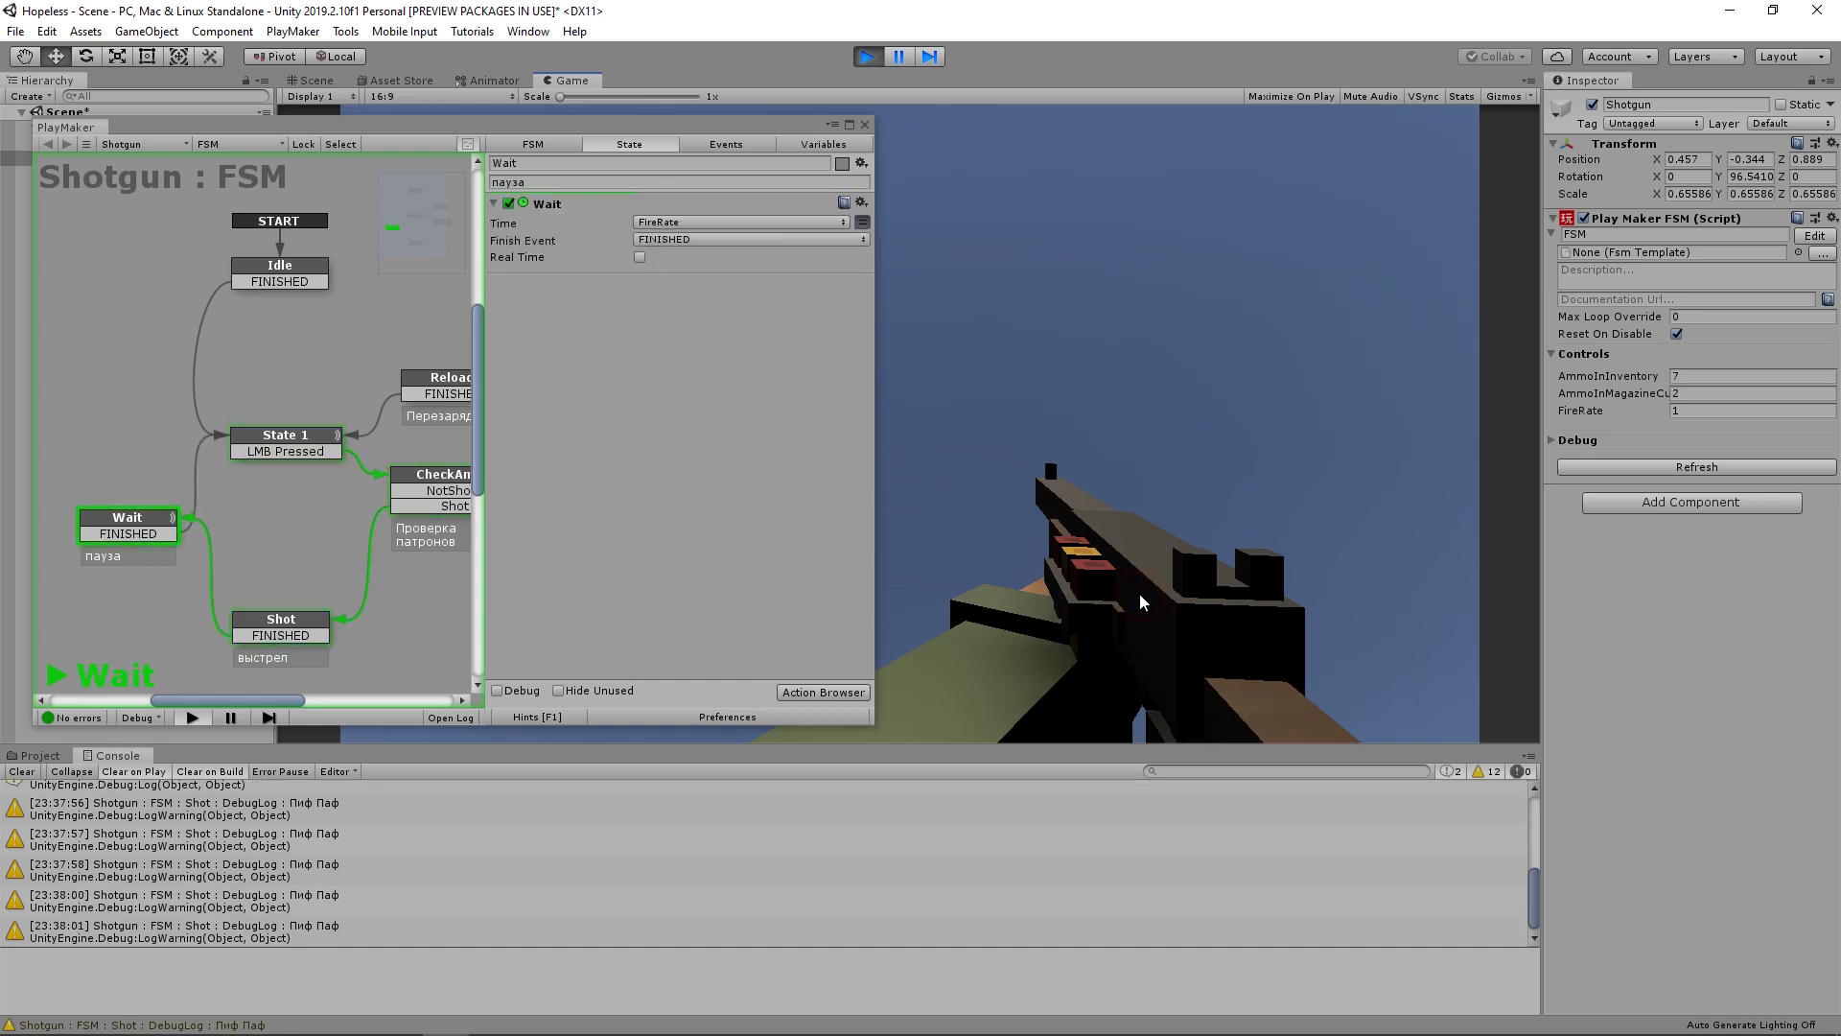
click(1169, 583)
click(1165, 647)
click(1149, 562)
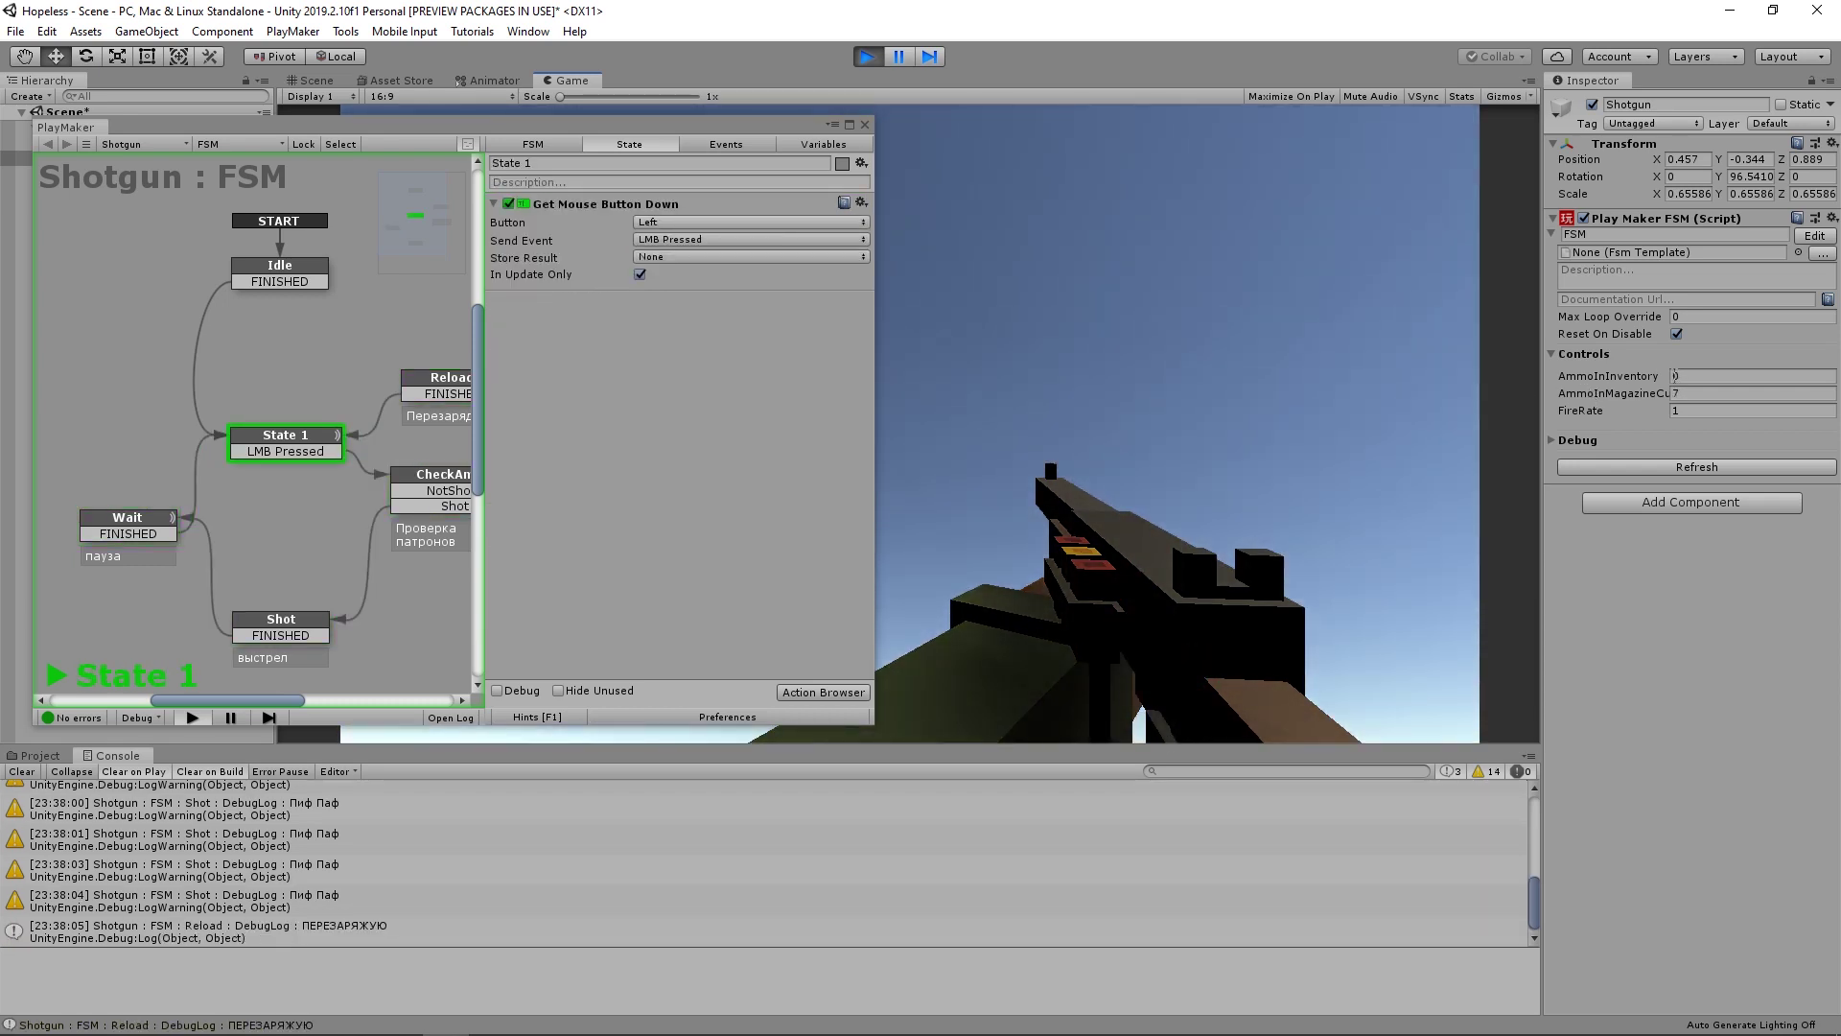
- Set AmmoInMagazineCur to 1, fire it off and reload on empty, then inspect the Reload state
click(1691, 393)
text(1)
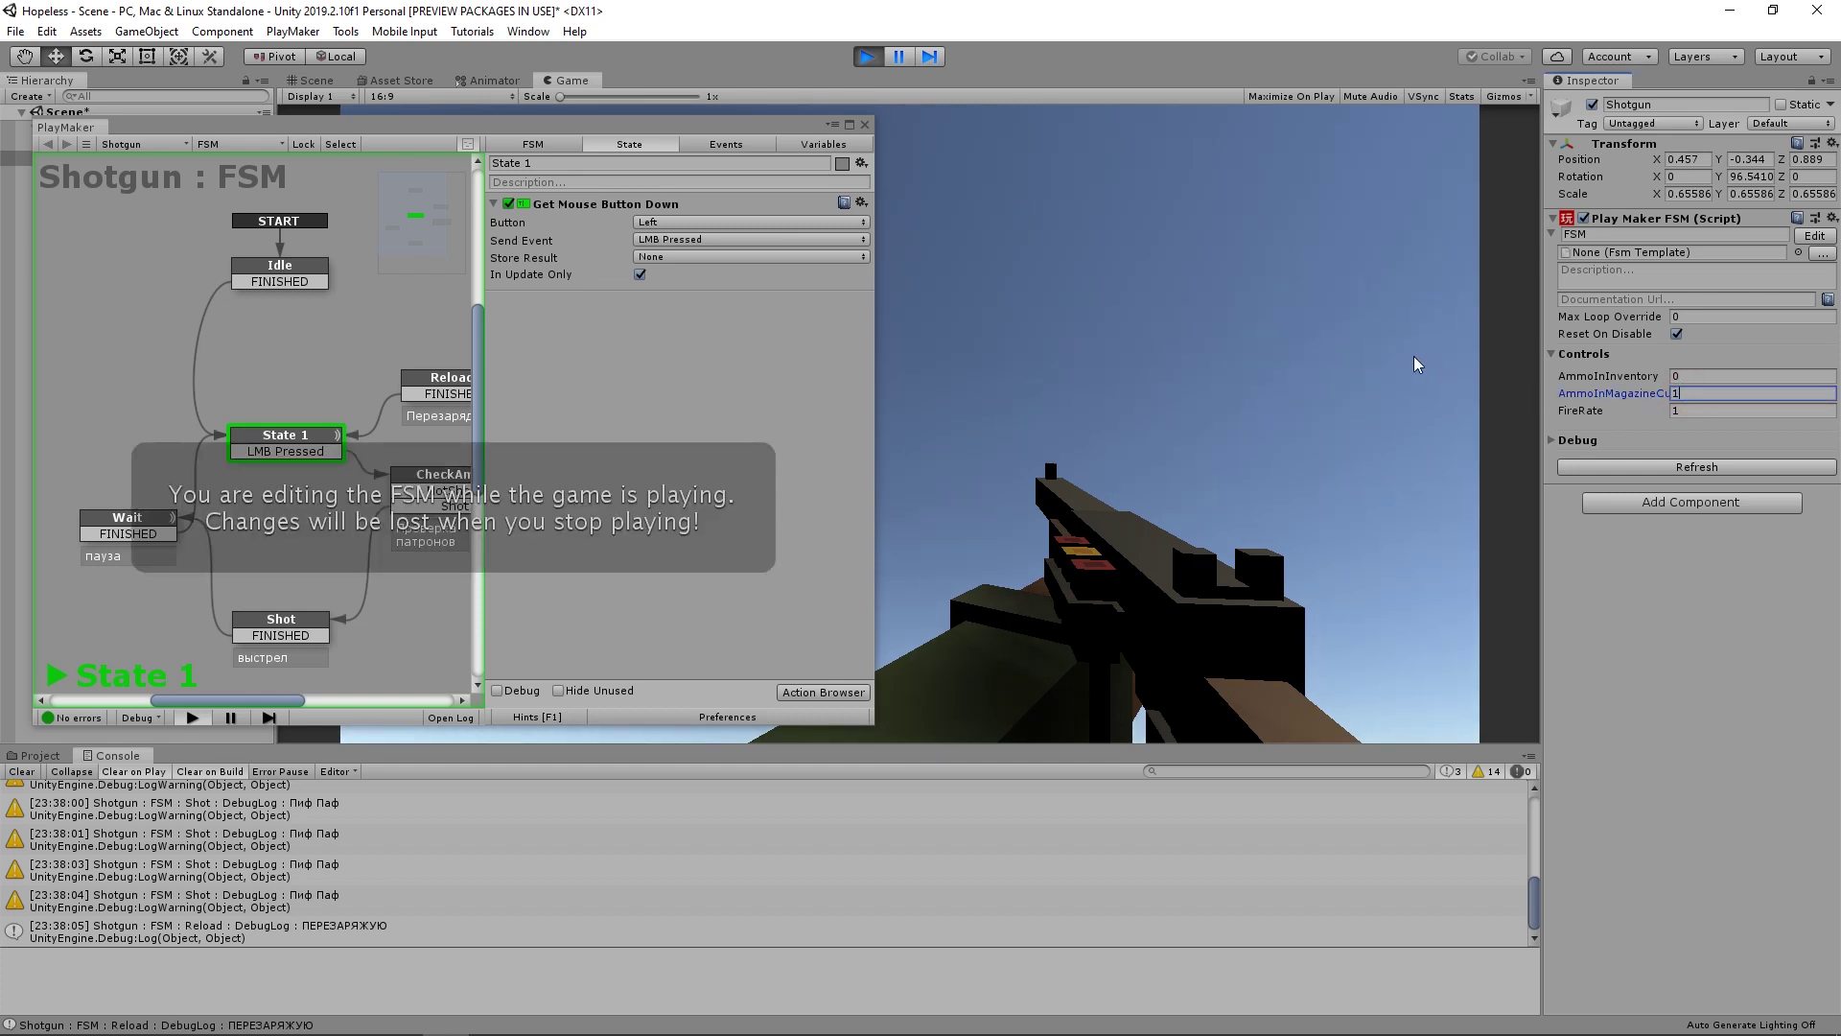
click(1413, 355)
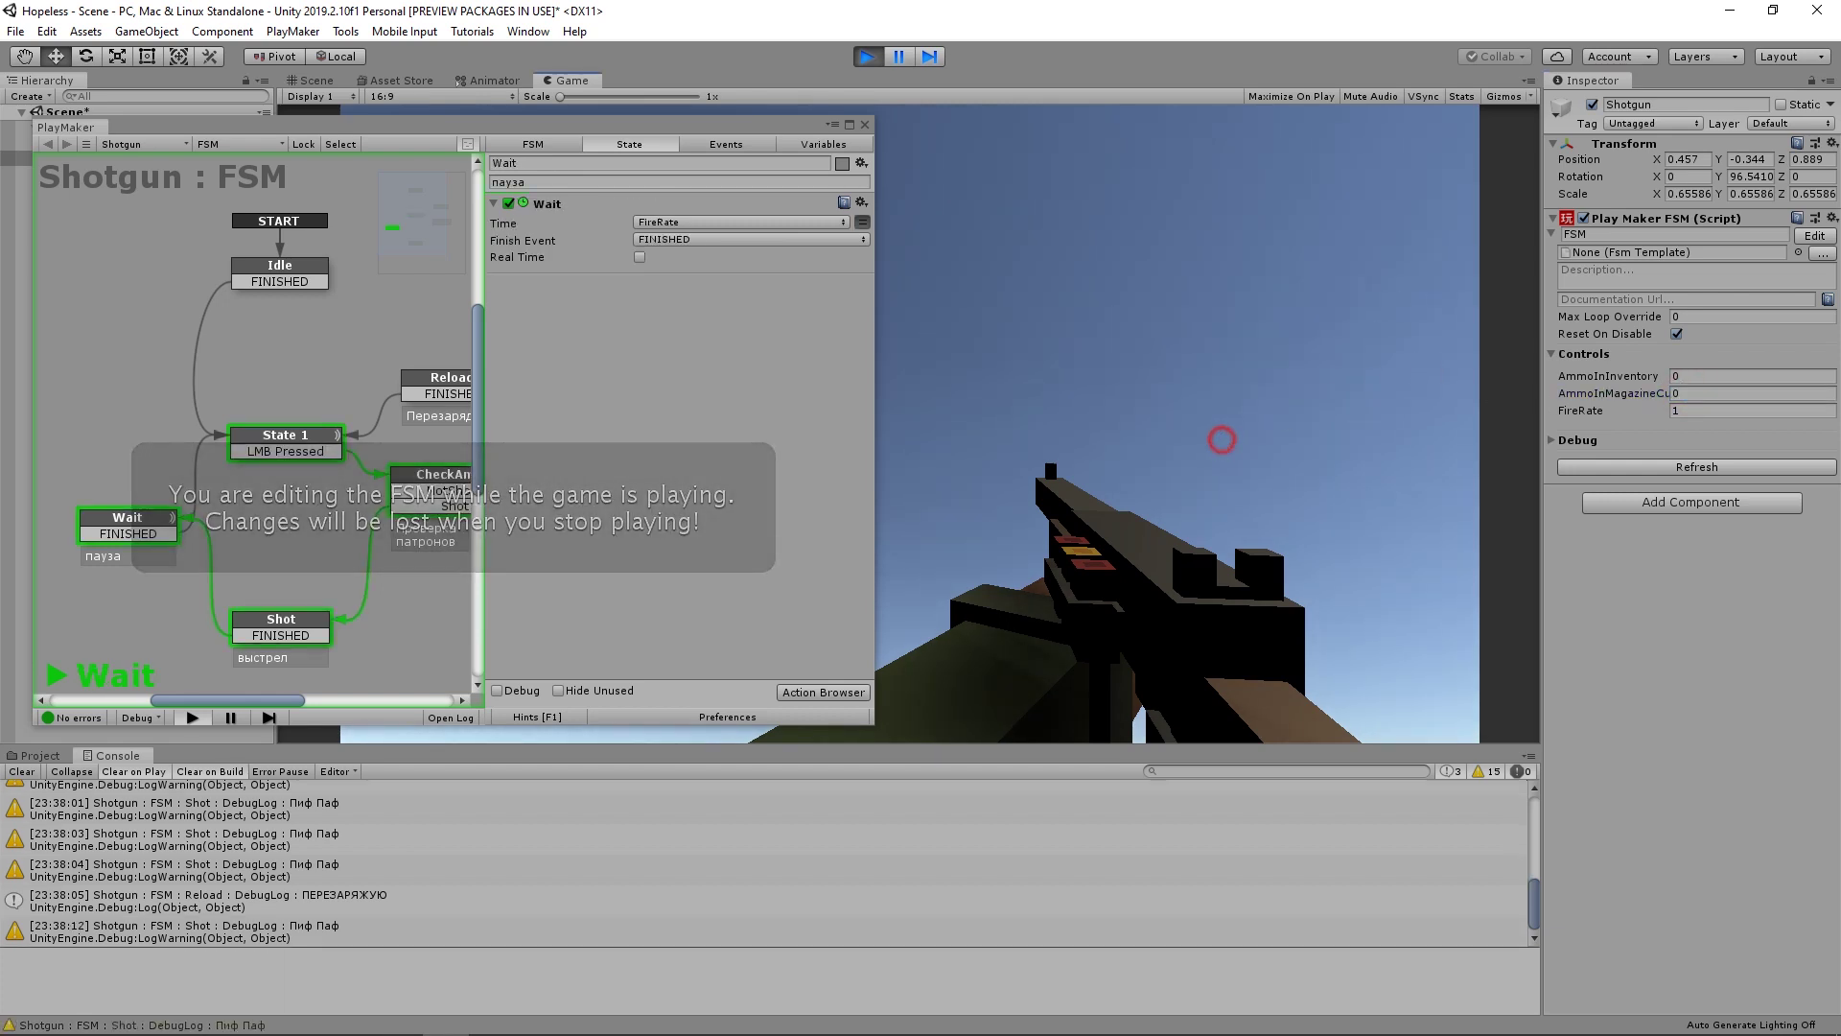
click(1237, 532)
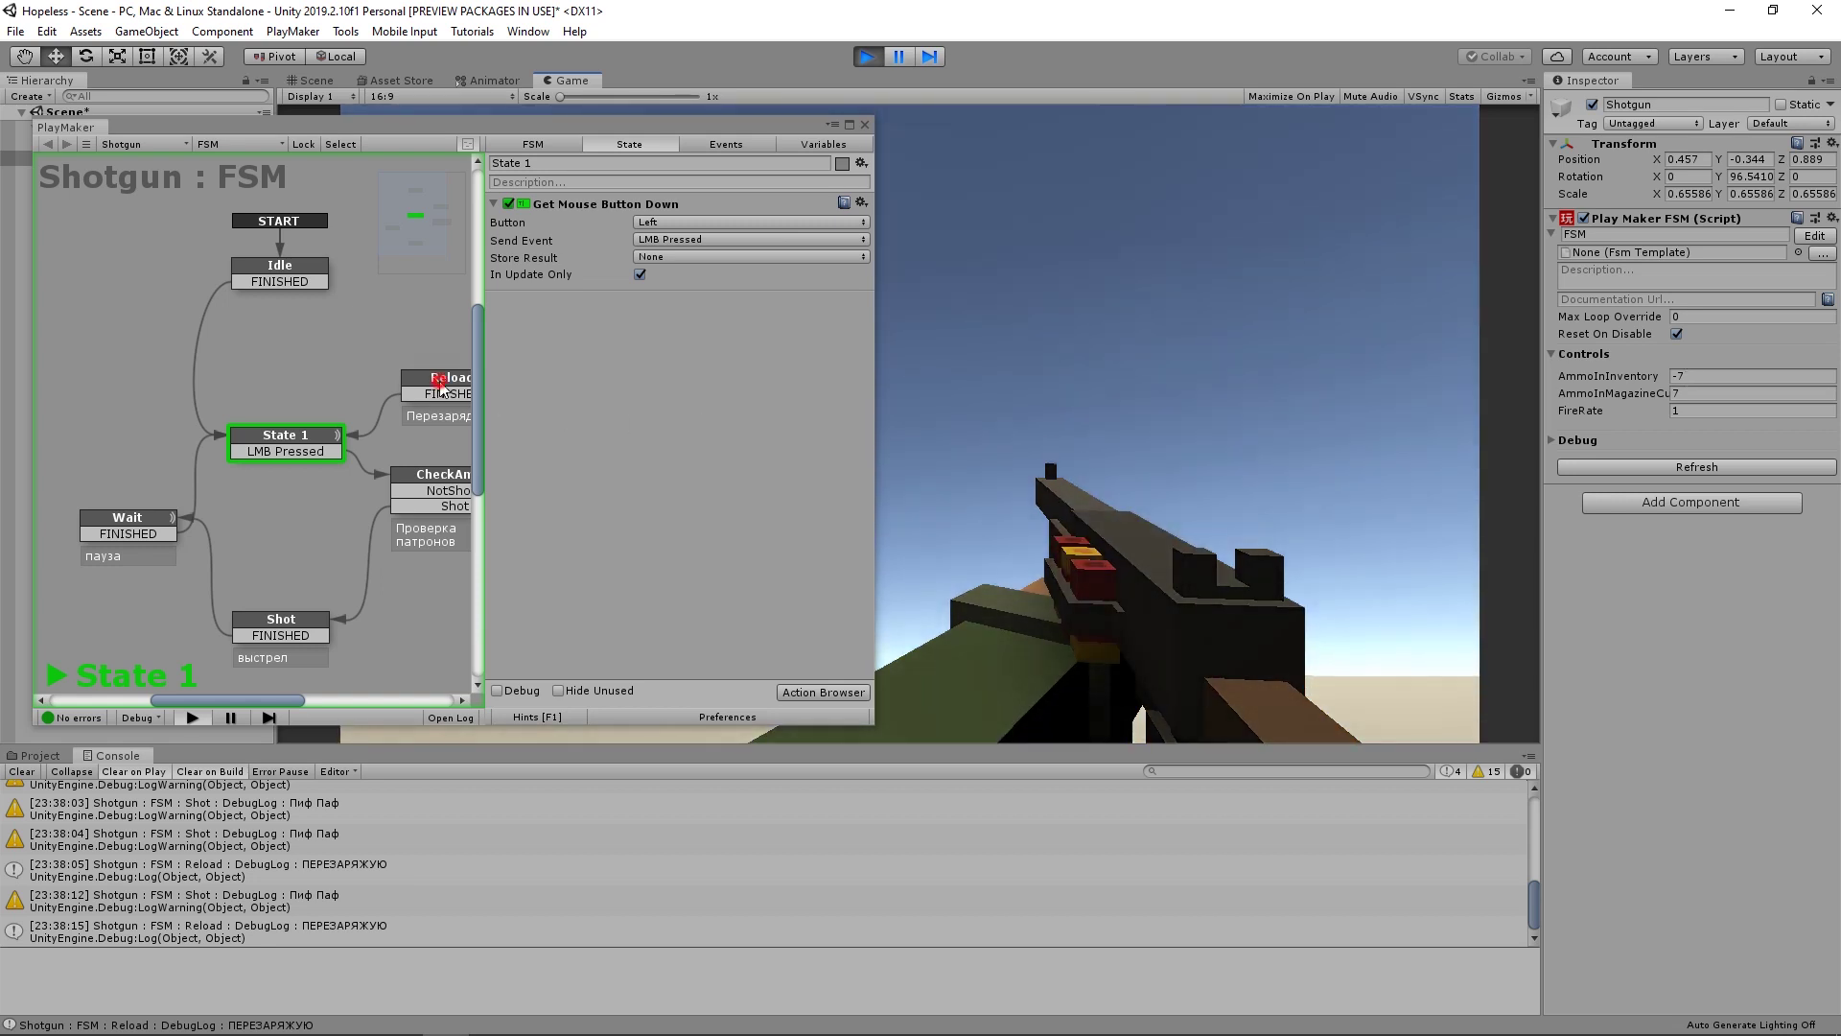
click(439, 380)
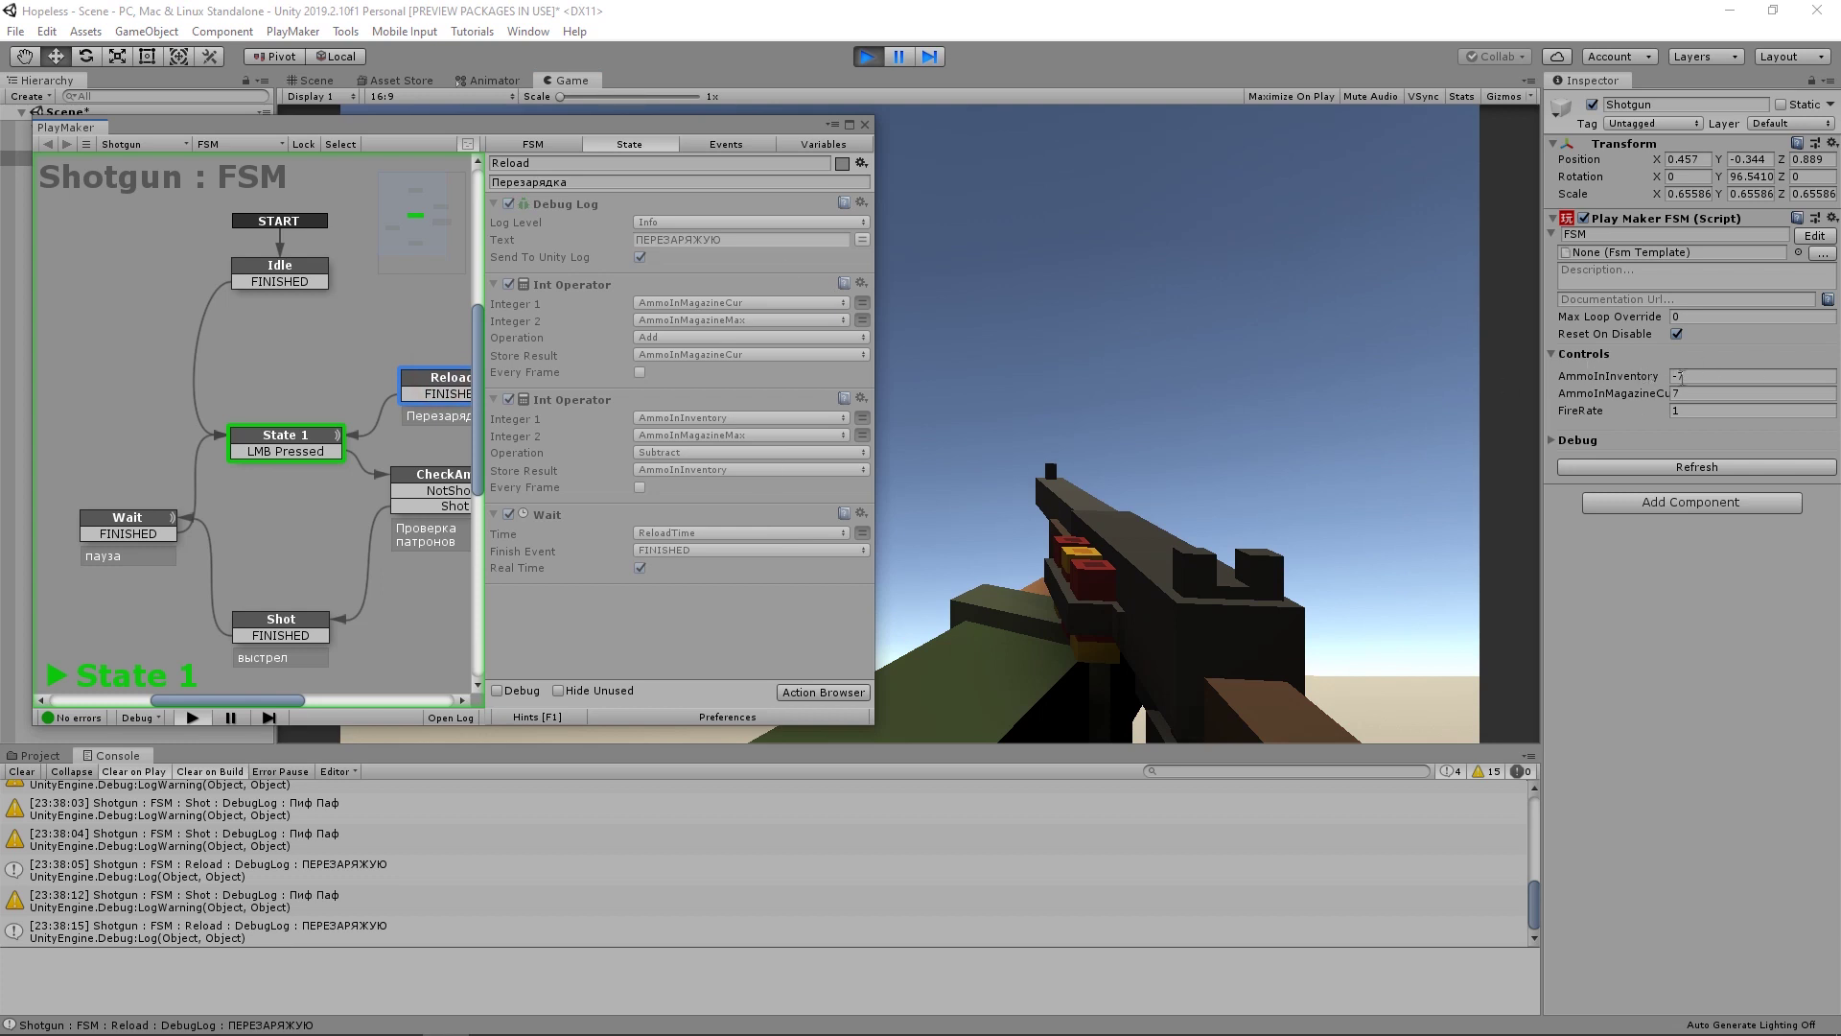